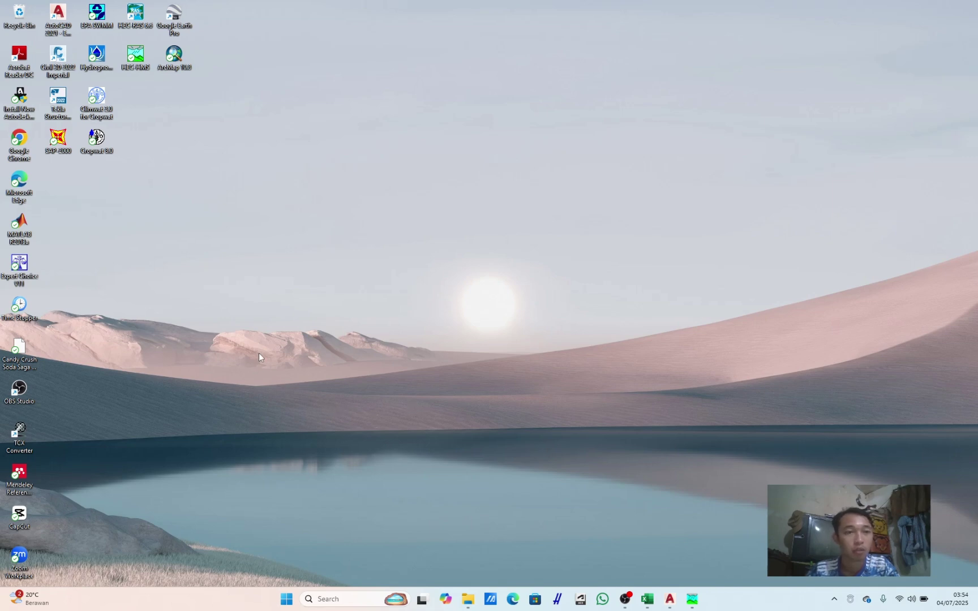
# Step: Launch HEC-RAS 6.6 and start a new project
pyautogui.doubleClick(136, 17)
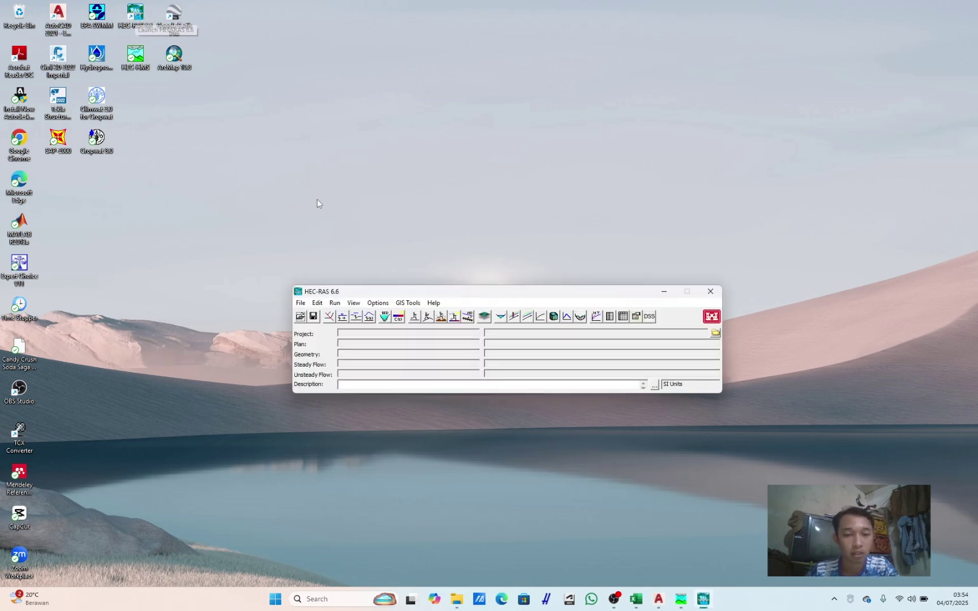
pyautogui.moveTo(355, 292); pyautogui.dragTo(348, 229)
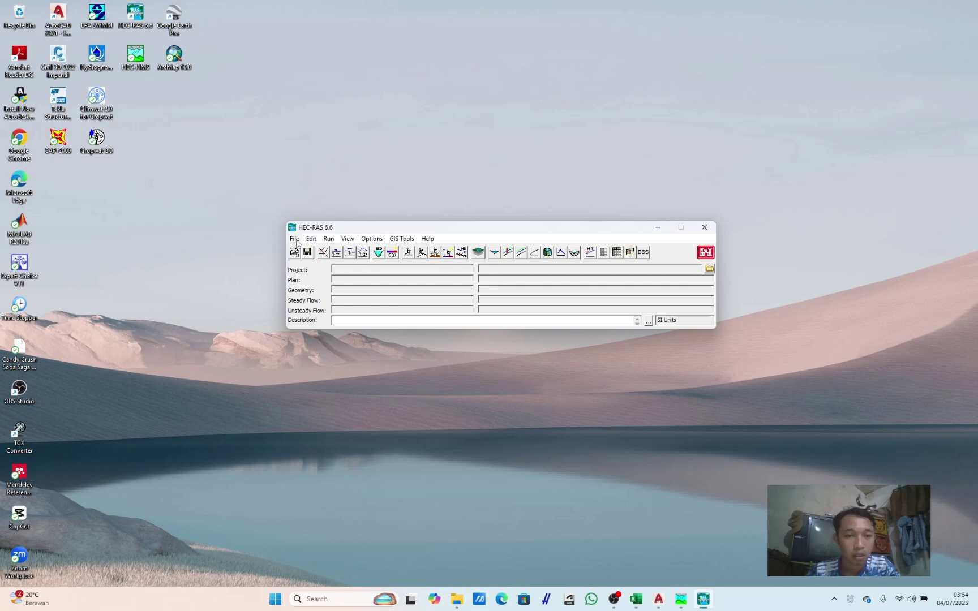
pyautogui.click(295, 239)
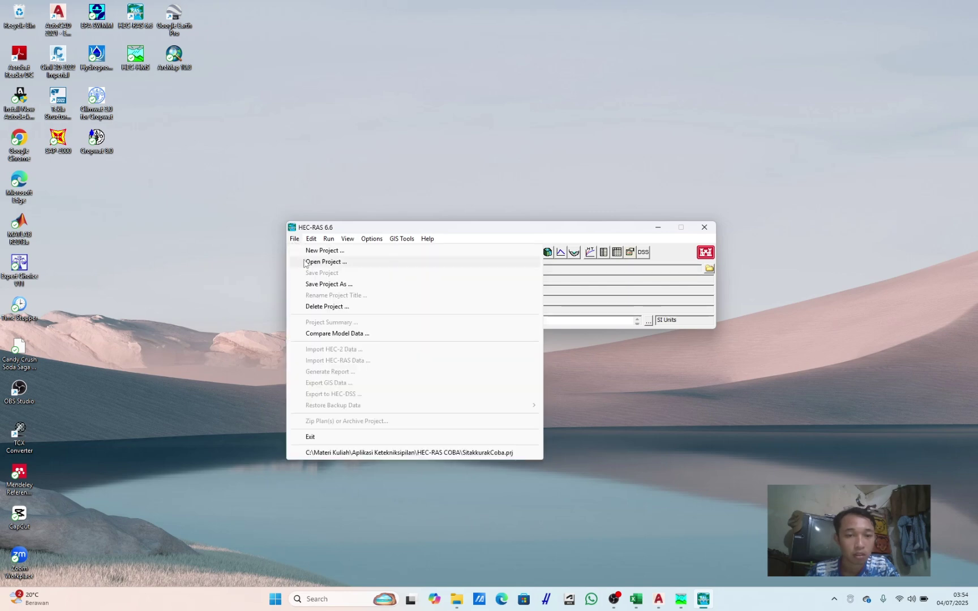
pyautogui.click(310, 251)
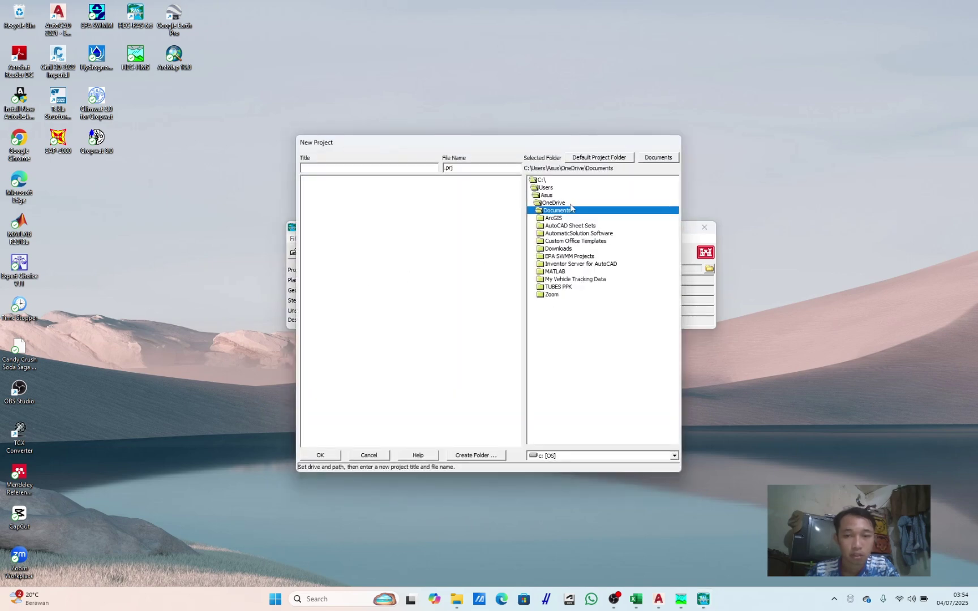
# Step: Choose C:\Materi Kuliah\Aplikasi Ketekniksipilan\TUGAS BESAR HEC-RAS as the new project's folder
pyautogui.doubleClick(543, 181)
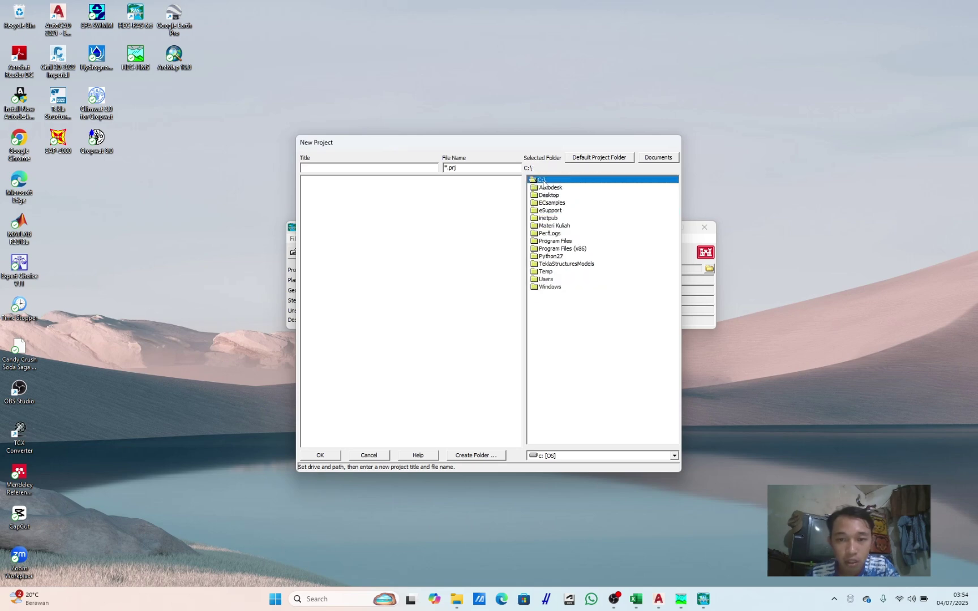
pyautogui.doubleClick(559, 226)
pyautogui.click(558, 196)
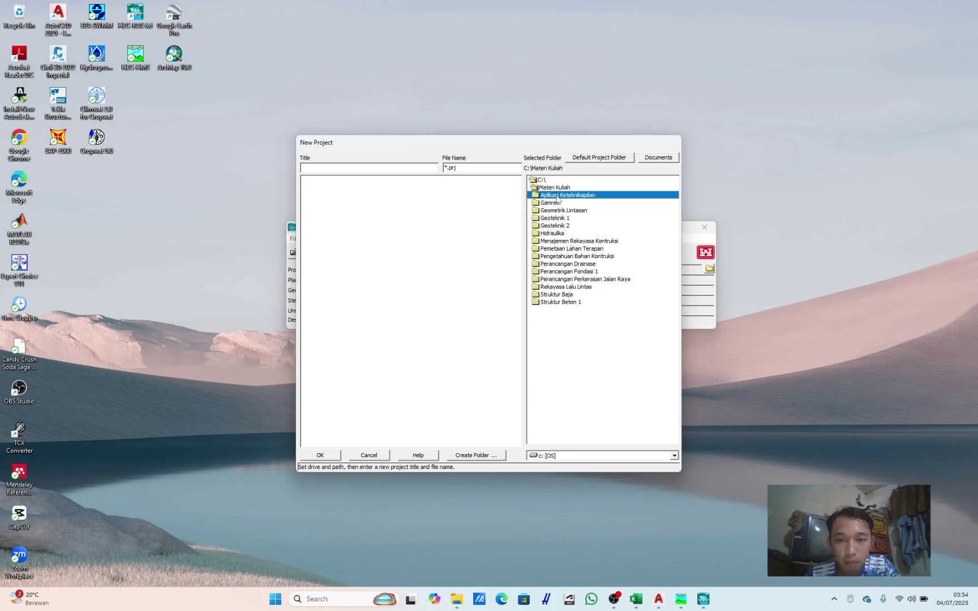
pyautogui.doubleClick(558, 196)
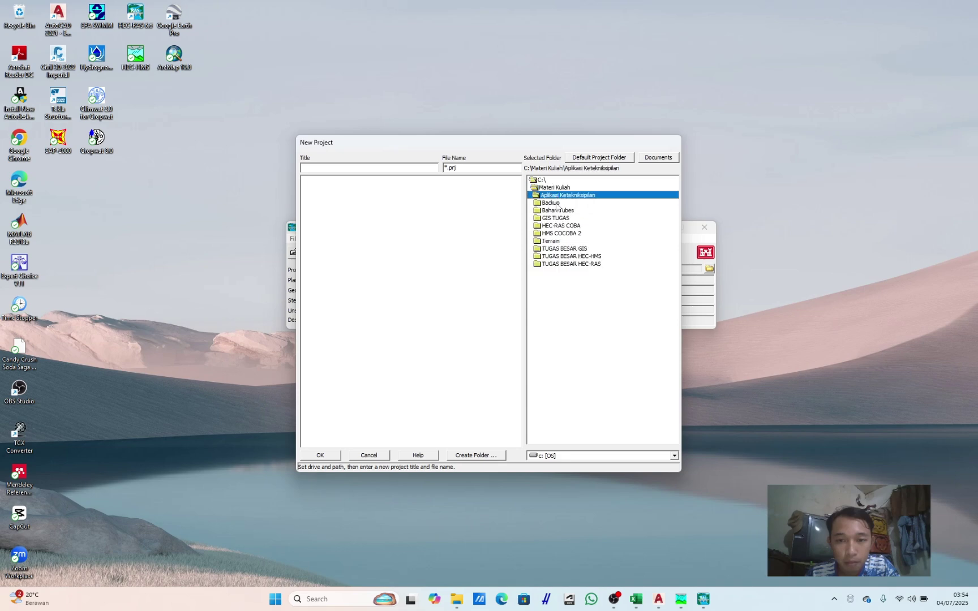
pyautogui.doubleClick(560, 265)
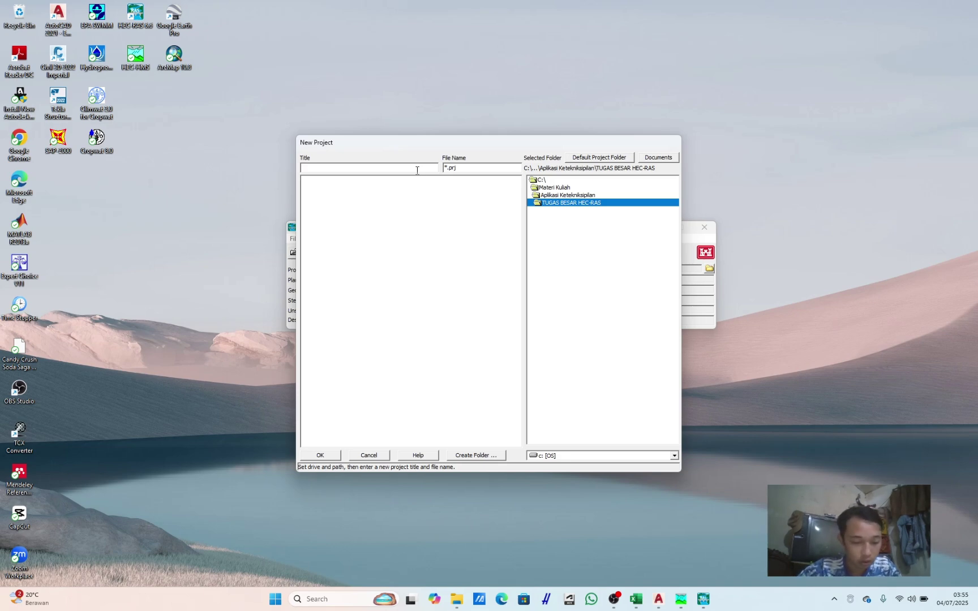
# Step: Title the project Sitakkurak and create it with the file name Sitakkurak.prj
pyautogui.write('s')
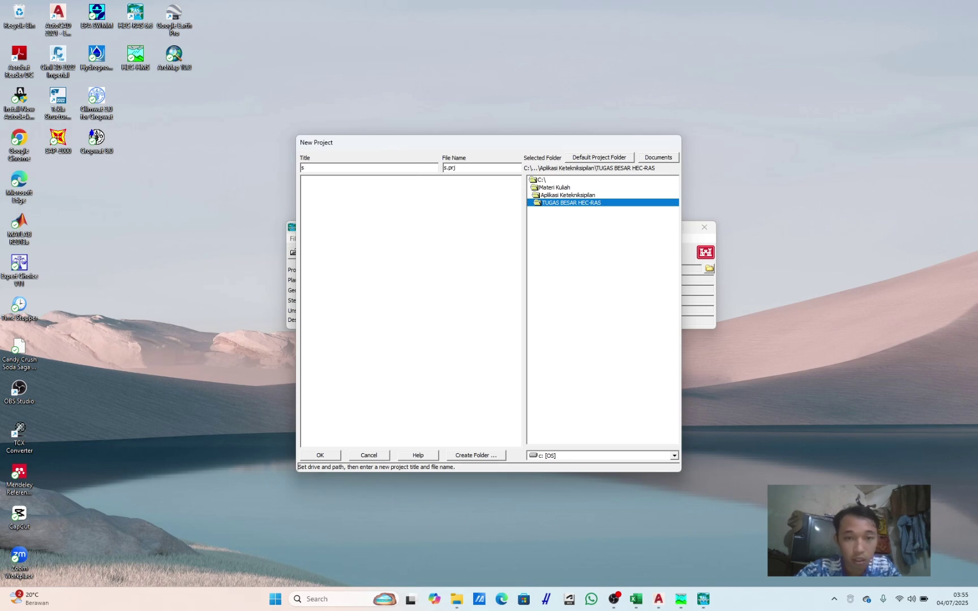
pyautogui.press('BackSpace')
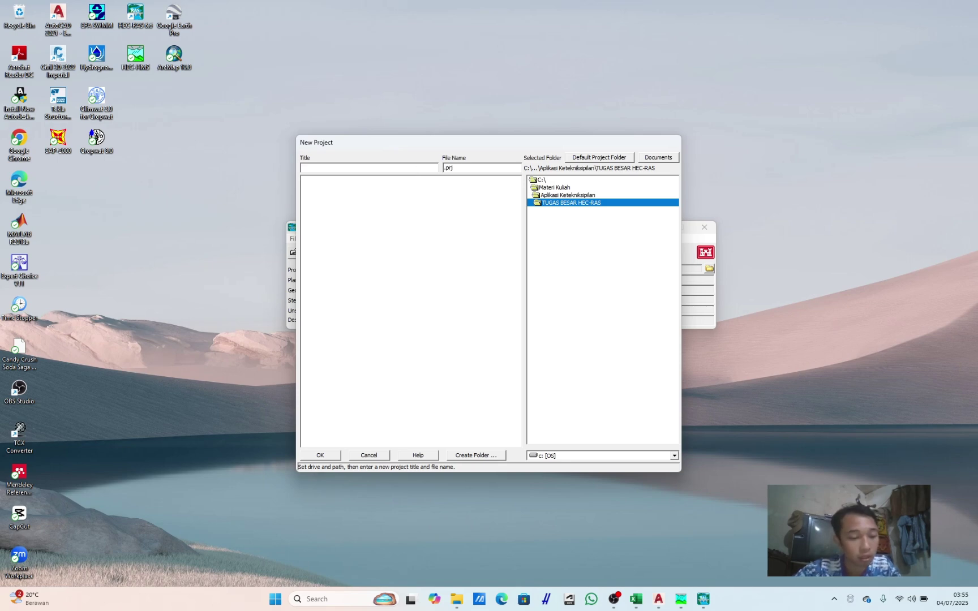
pyautogui.write('S')
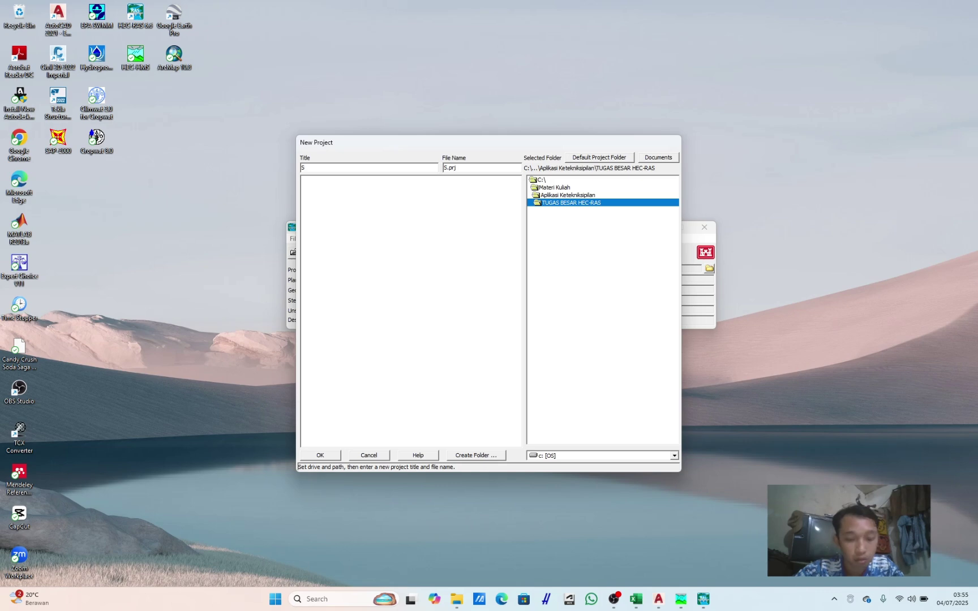
pyautogui.write('itakkurak')
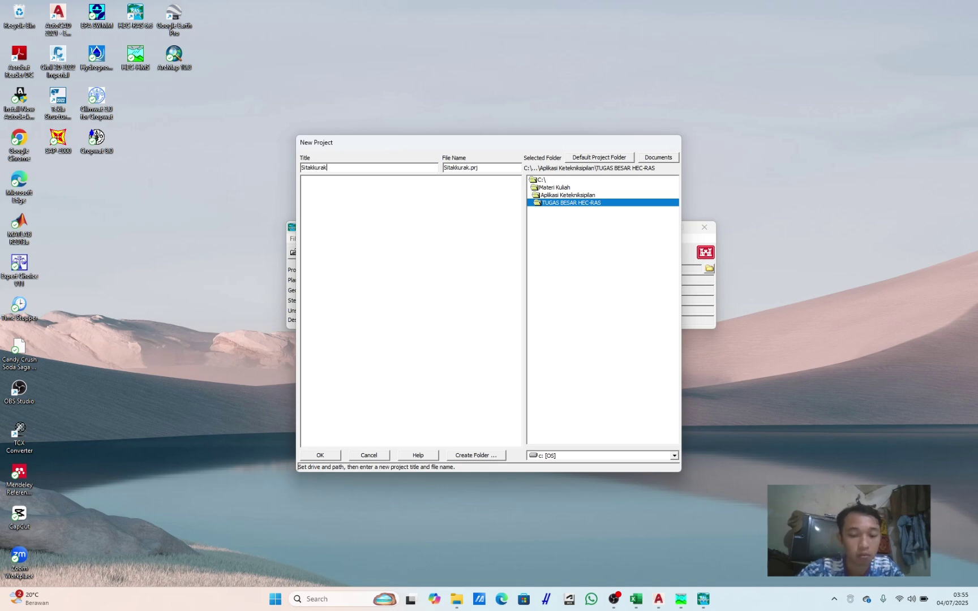
pyautogui.click(332, 456)
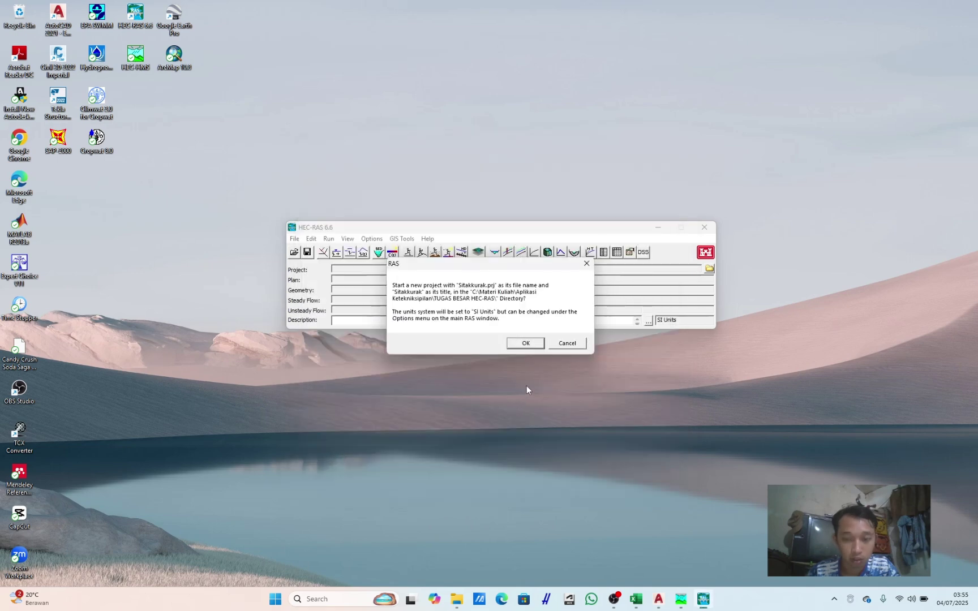
pyautogui.click(525, 343)
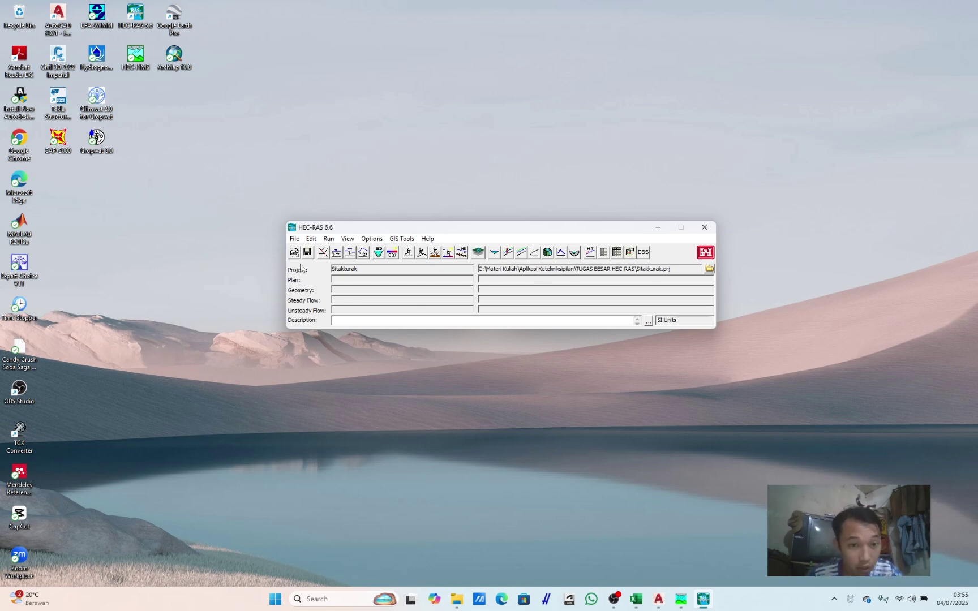
# Step: Make System International (Metric System) the default units system for new projects
pyautogui.click(371, 239)
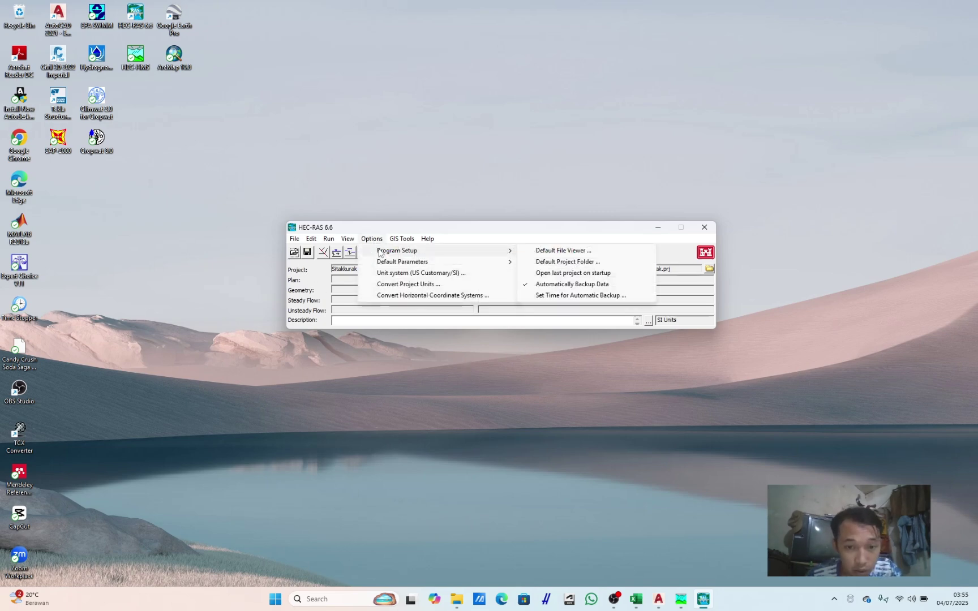
pyautogui.click(421, 273)
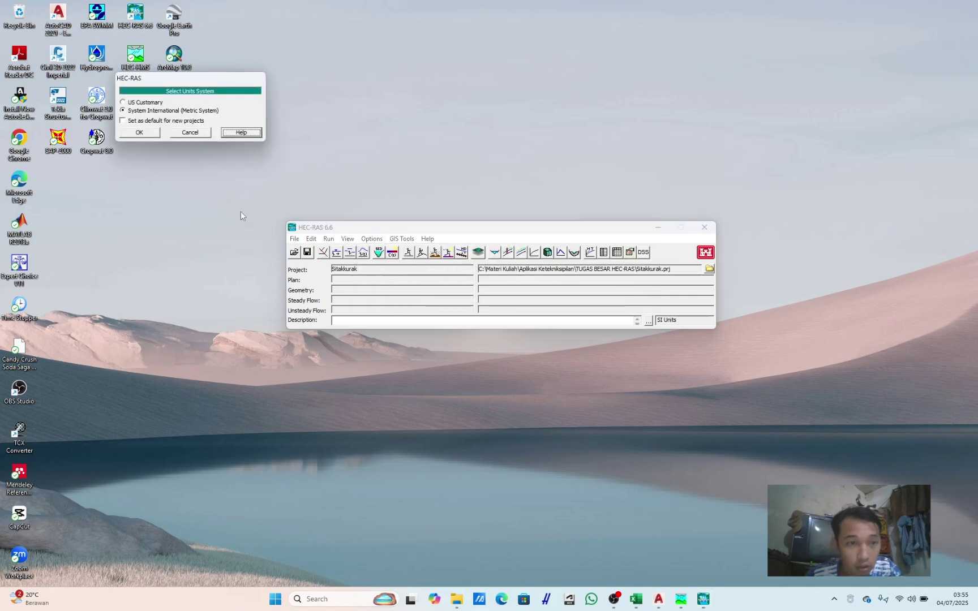
pyautogui.click(123, 121)
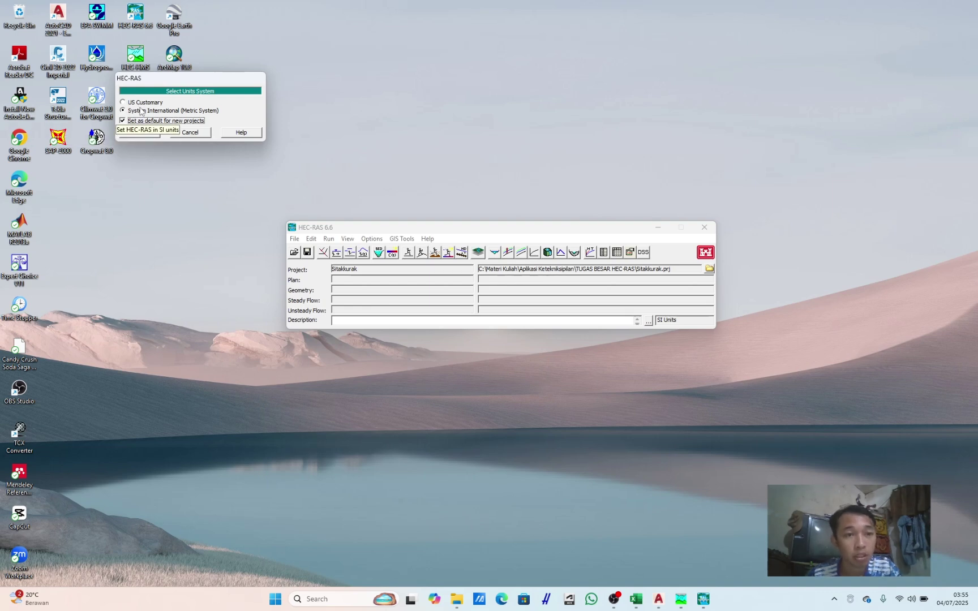
pyautogui.click(139, 133)
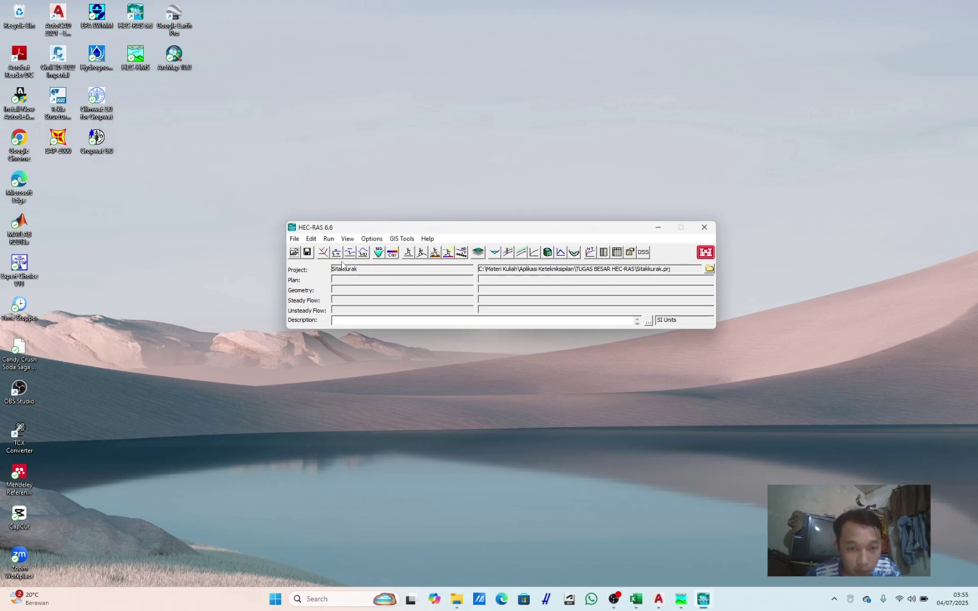
# Step: Open RAS Mapper and set the project projection to WGS 1984 UTM Zone 47N.prj from the Bahan Tubes folder
pyautogui.click(477, 254)
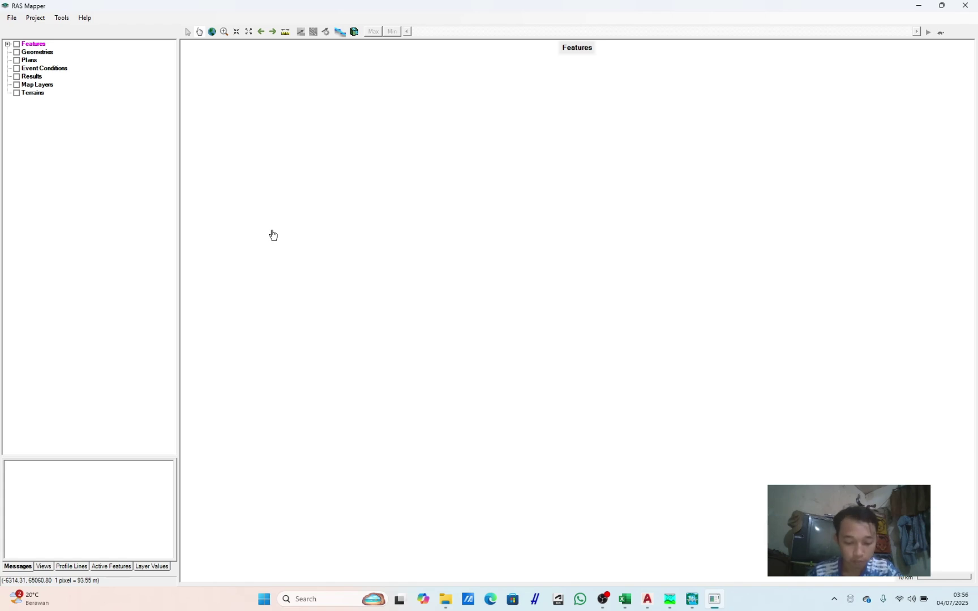
pyautogui.click(37, 19)
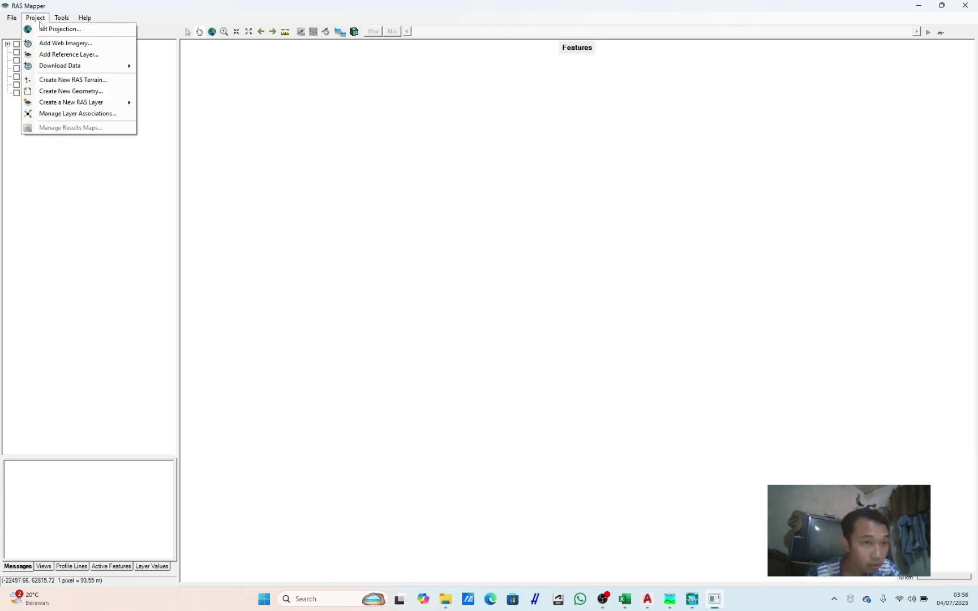
pyautogui.click(45, 31)
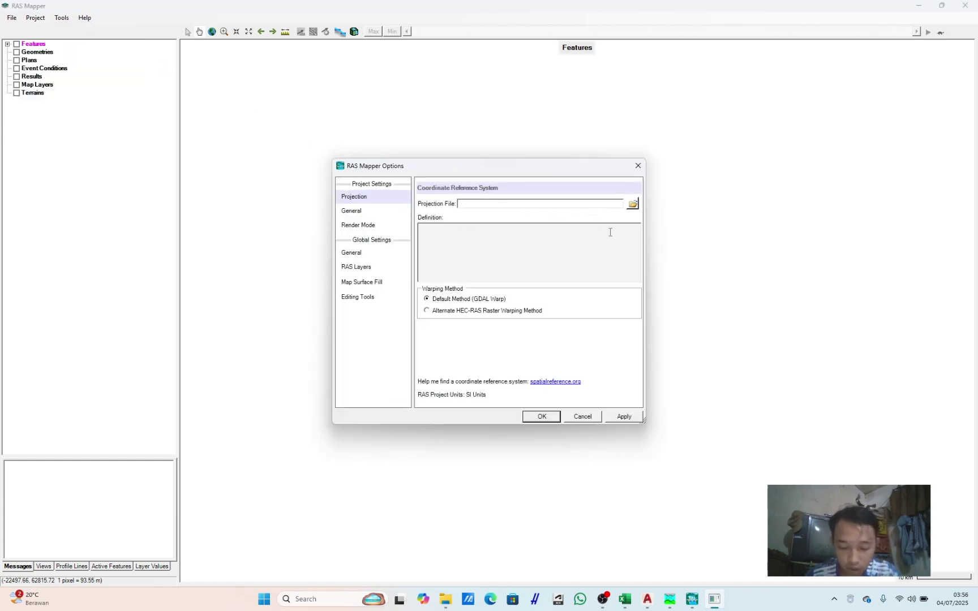
pyautogui.click(632, 204)
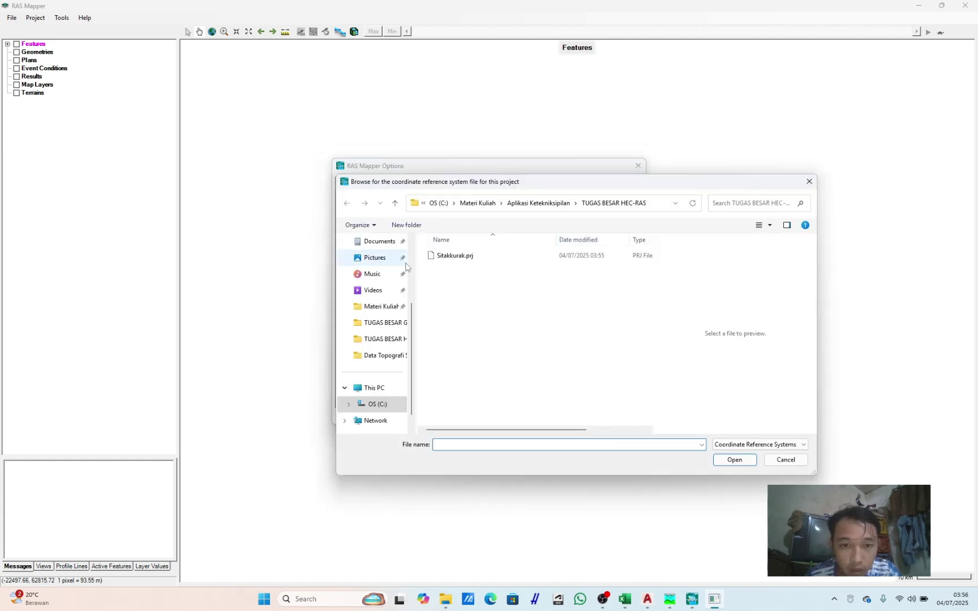
pyautogui.click(534, 207)
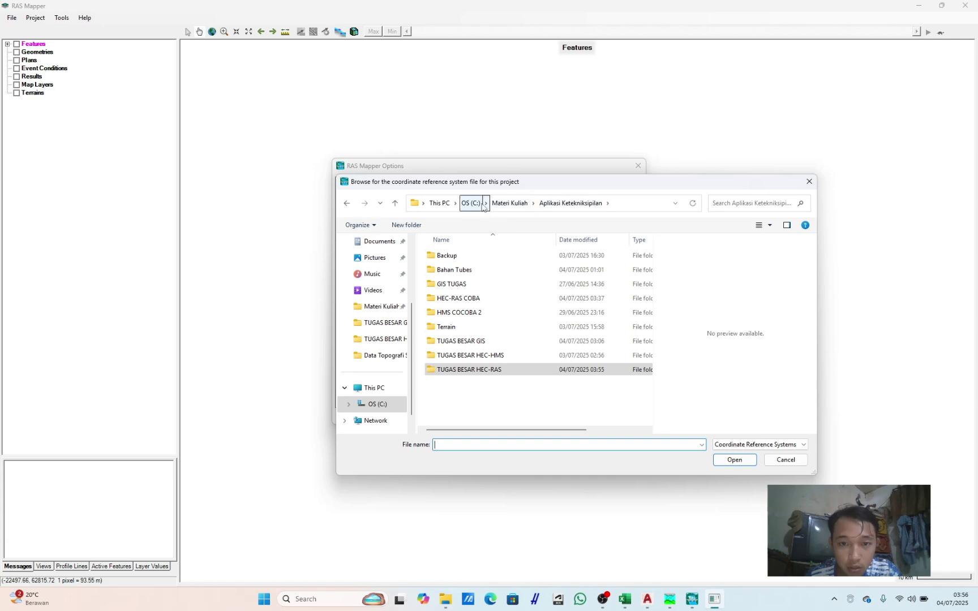
pyautogui.doubleClick(464, 271)
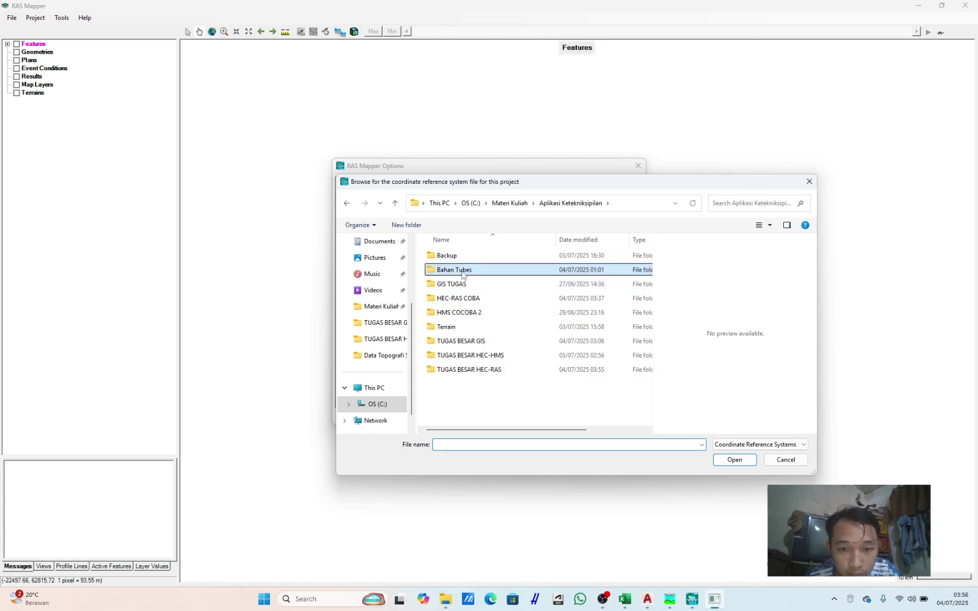
pyautogui.click(476, 328)
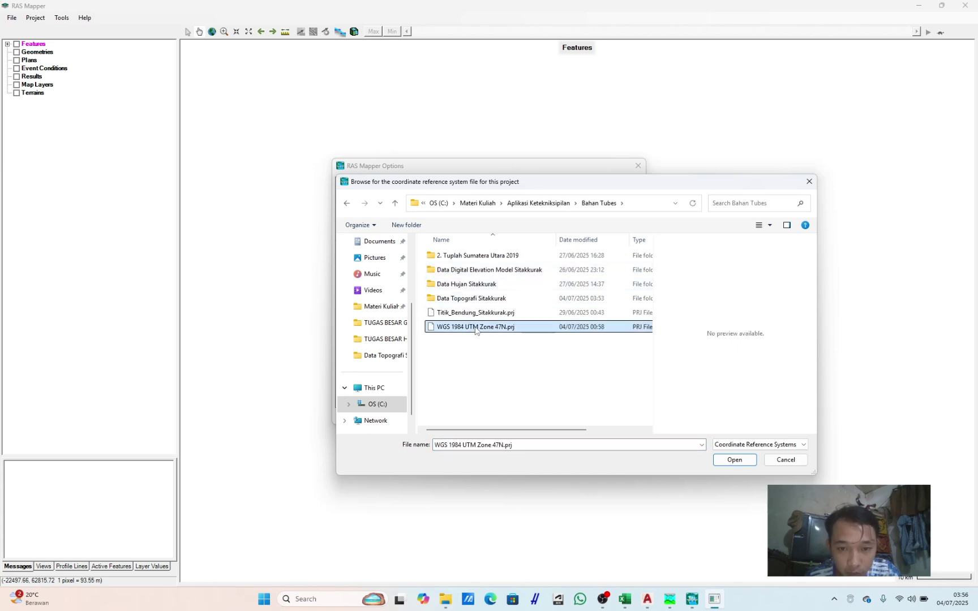
pyautogui.doubleClick(509, 328)
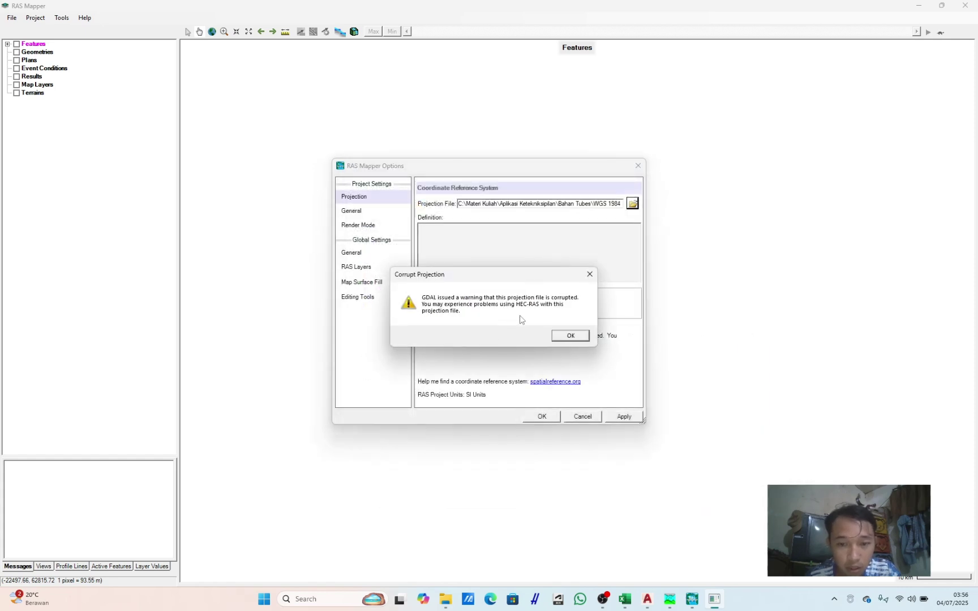
pyautogui.click(570, 336)
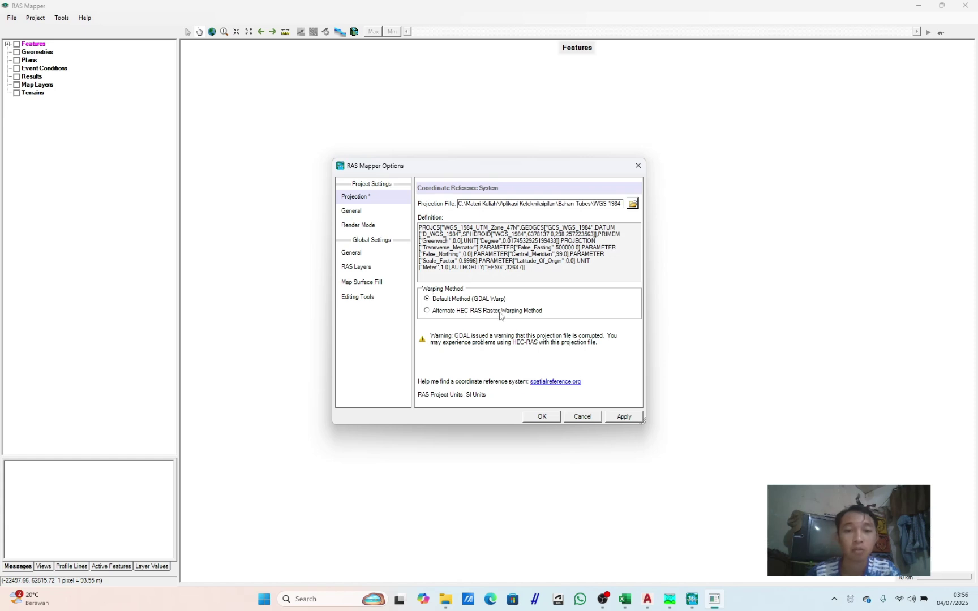
pyautogui.click(625, 419)
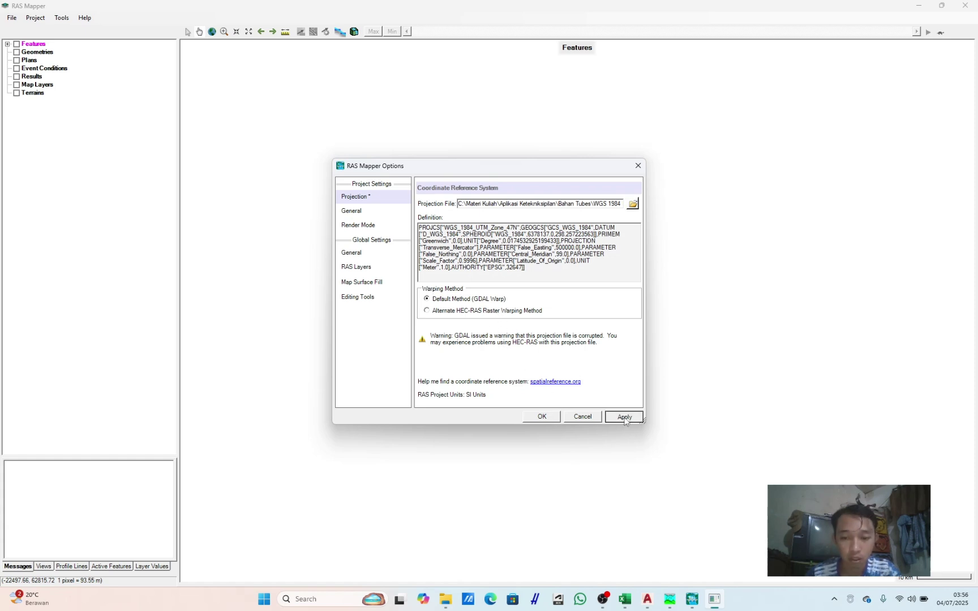
pyautogui.click(543, 417)
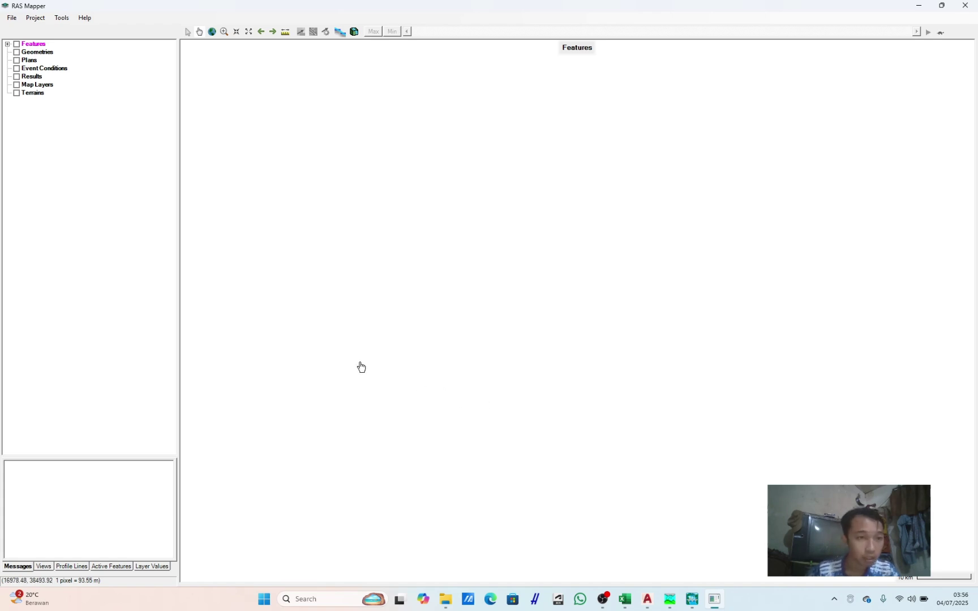
# Step: Add Google Hybrid web imagery to Map Layers and turn on the display of the map layers
pyautogui.rightClick(34, 86)
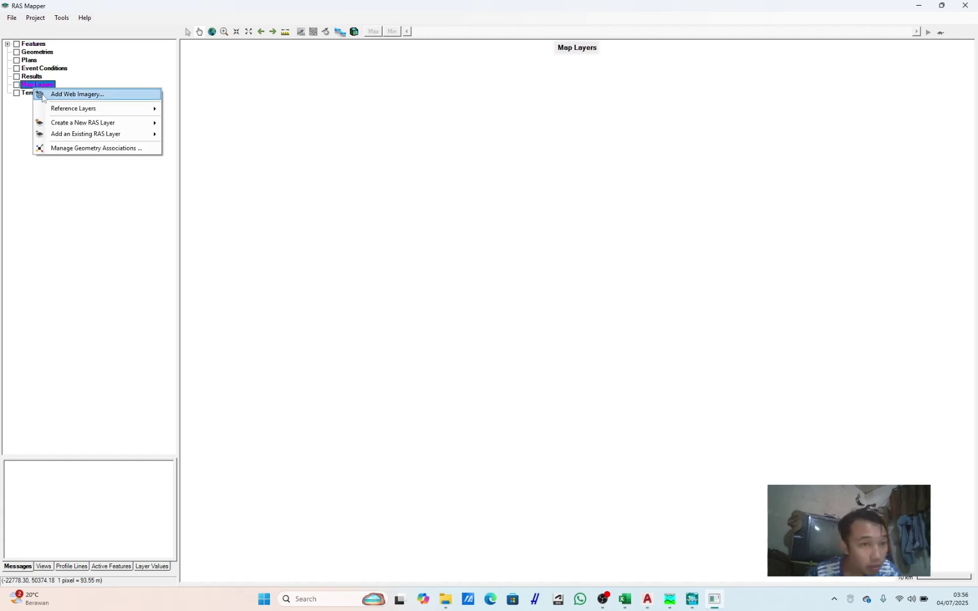
pyautogui.click(68, 94)
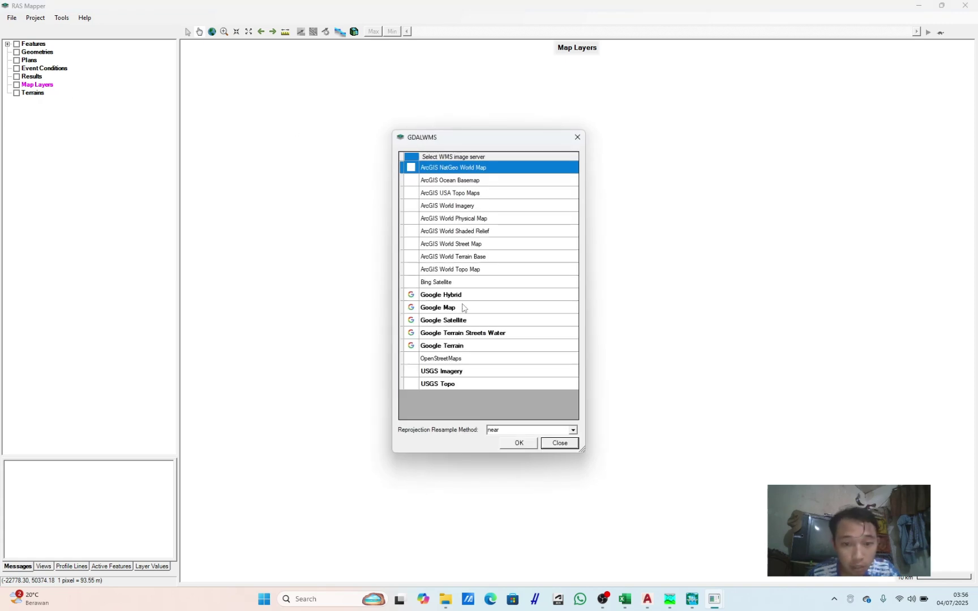
pyautogui.click(456, 296)
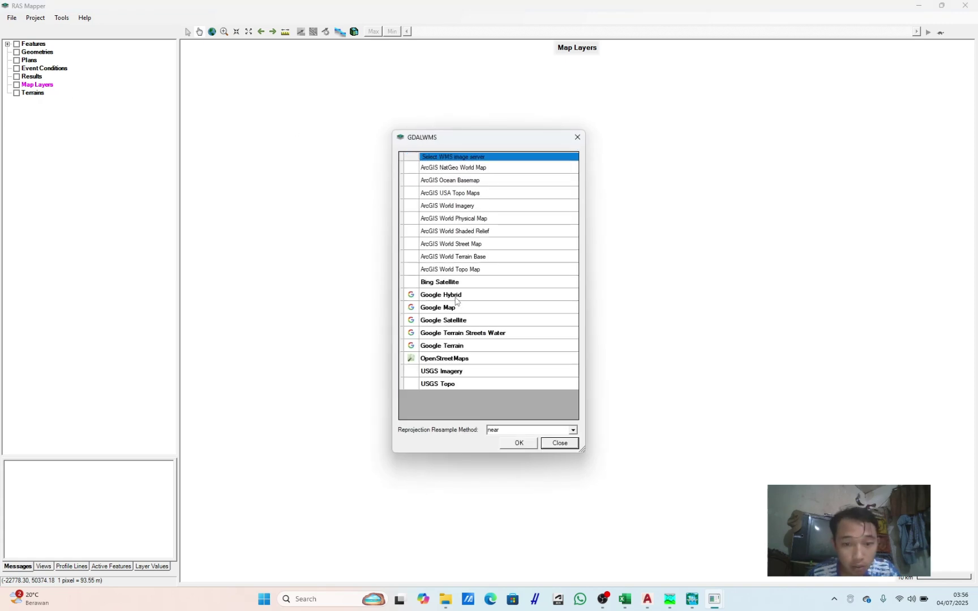
pyautogui.click(526, 444)
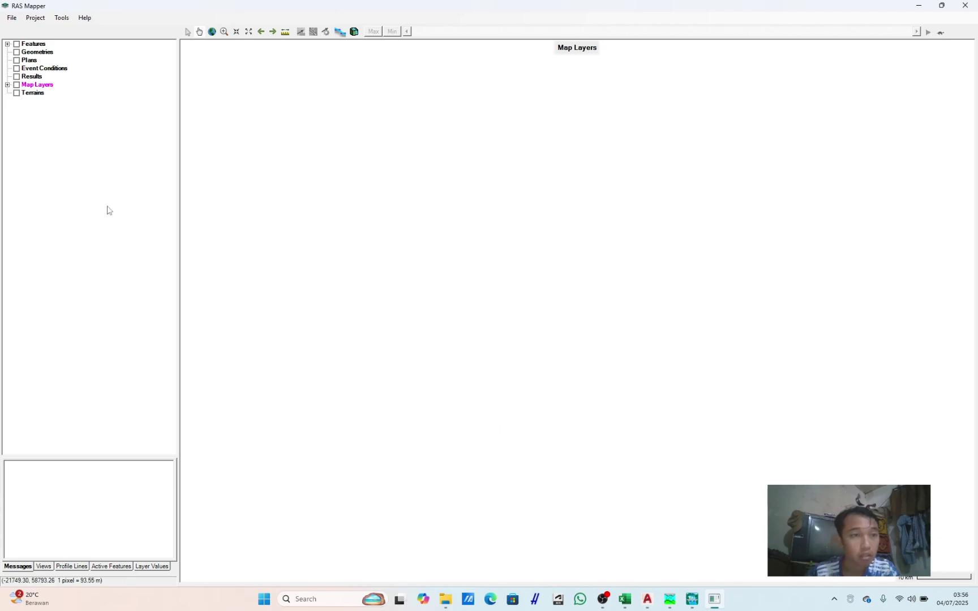
pyautogui.click(17, 84)
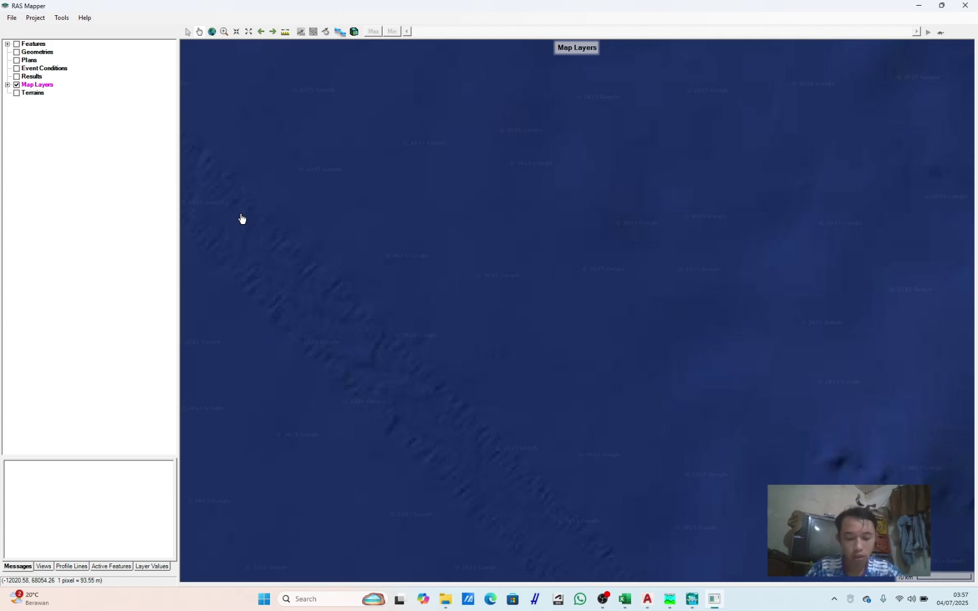
# Step: Add the PetaSituasiSitakkurak shapefile from the Bahan Tubes folder to Map Layers as a reference layer
pyautogui.rightClick(43, 86)
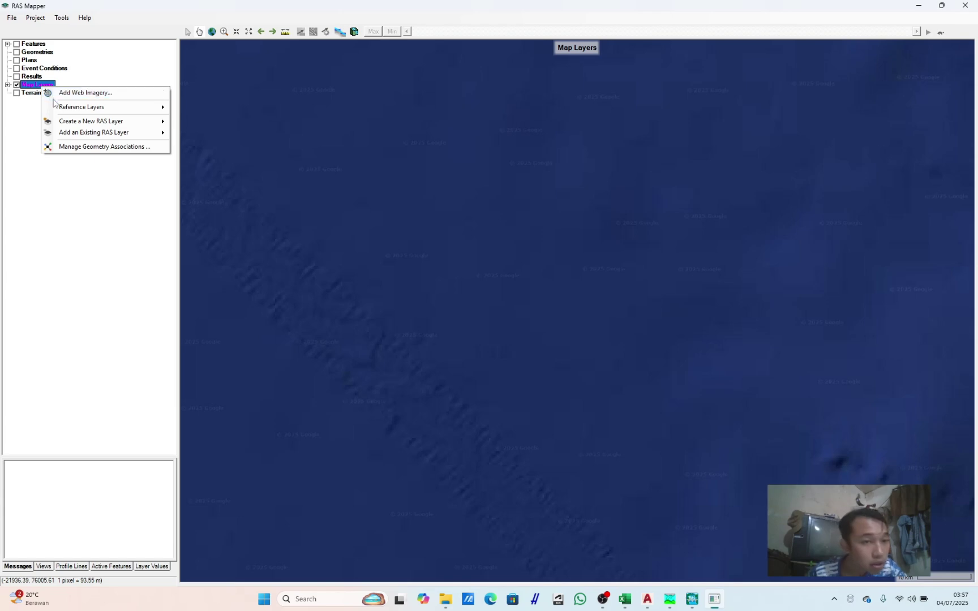
pyautogui.moveTo(60, 109)
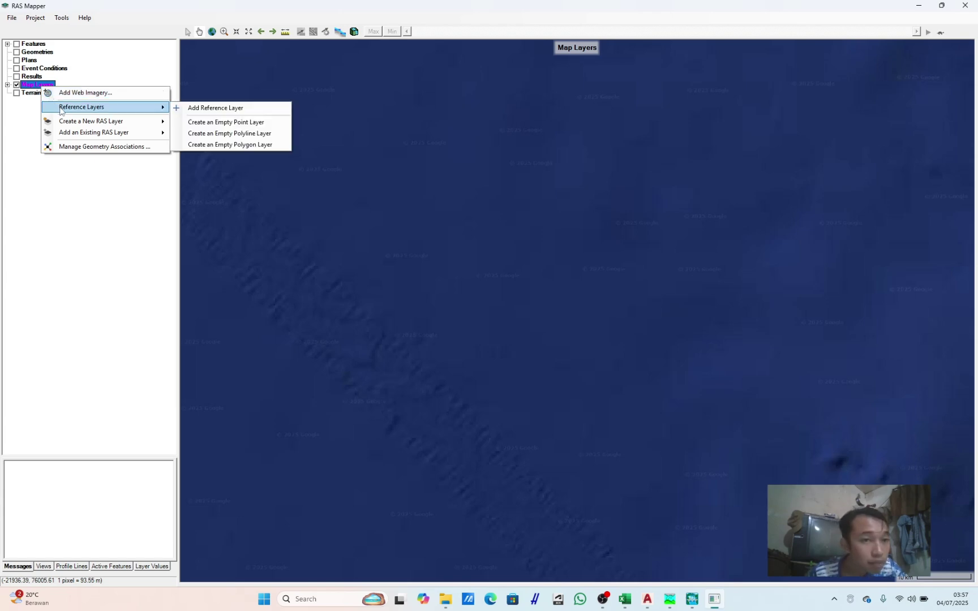
pyautogui.click(187, 105)
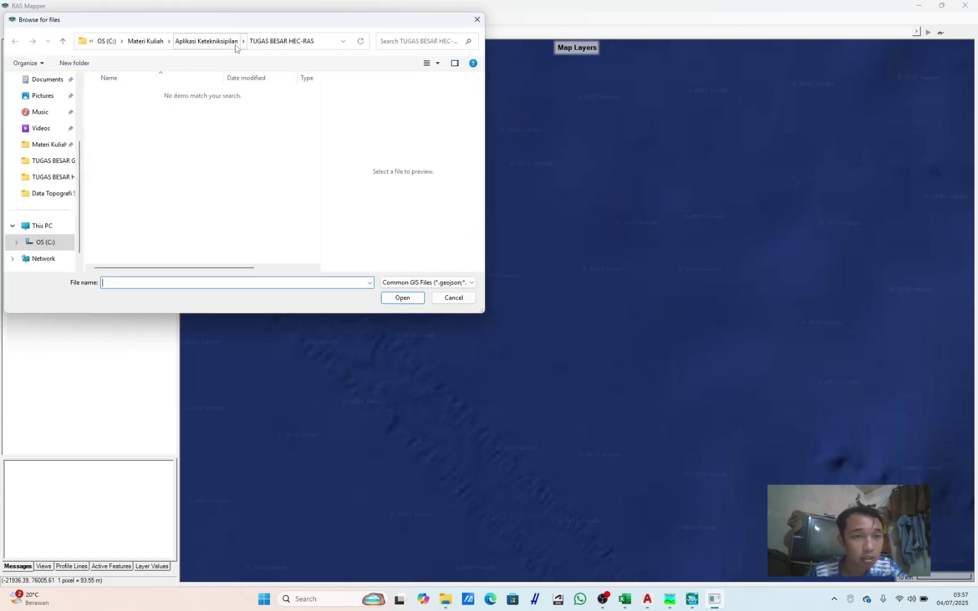
pyautogui.click(205, 42)
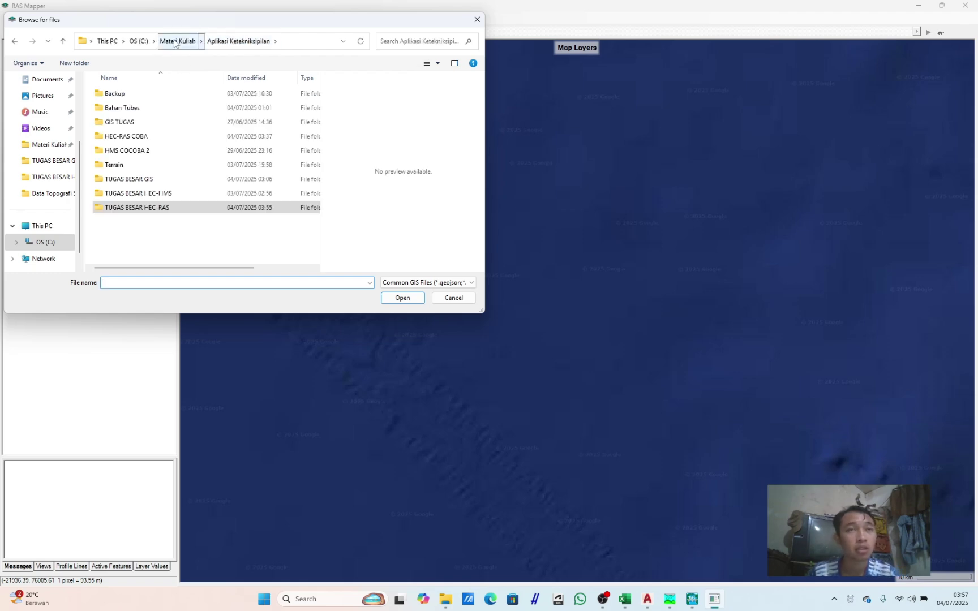
pyautogui.click(181, 42)
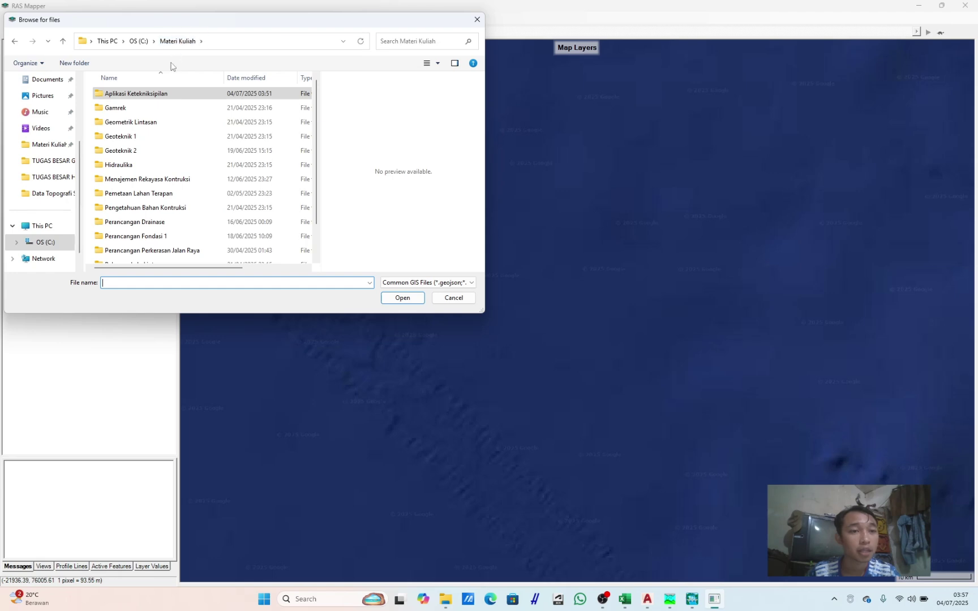
pyautogui.doubleClick(155, 94)
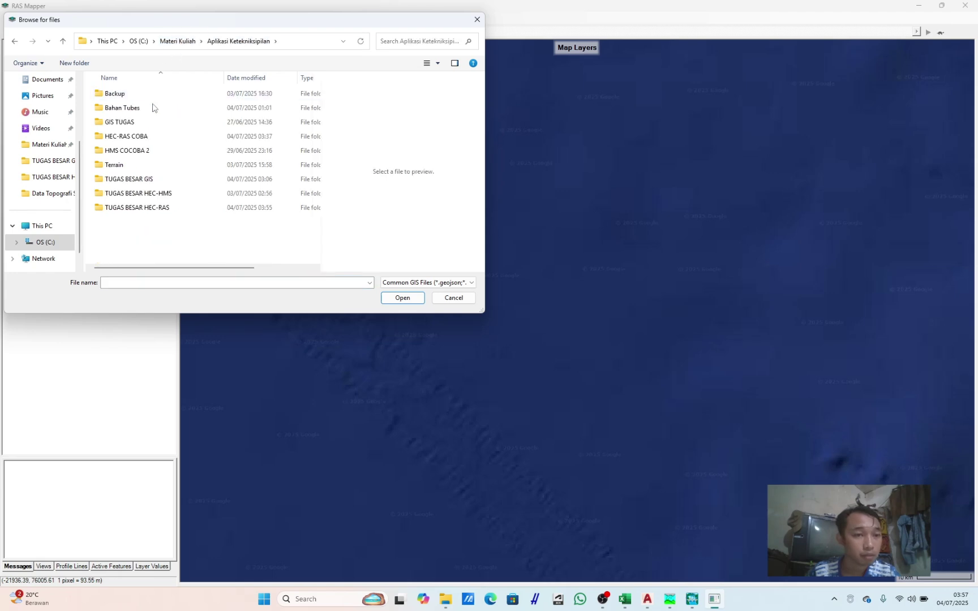
pyautogui.doubleClick(140, 107)
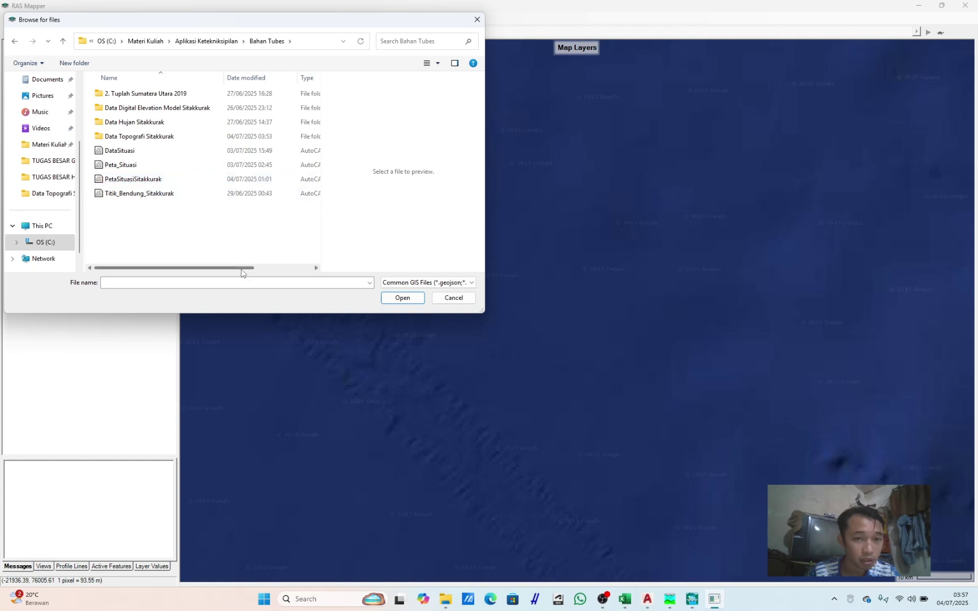
pyautogui.moveTo(244, 268); pyautogui.dragTo(280, 273)
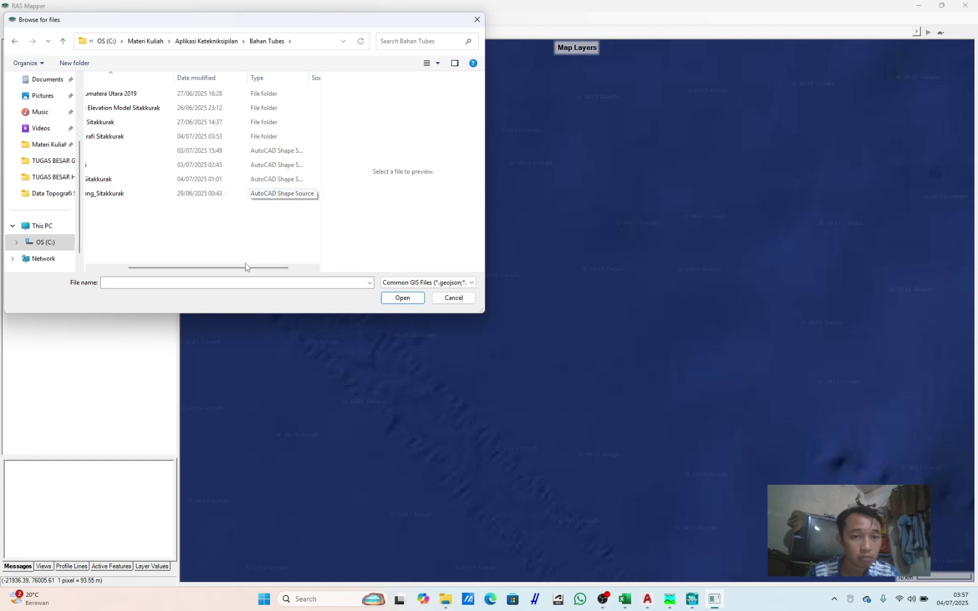
pyautogui.moveTo(246, 266); pyautogui.dragTo(154, 267)
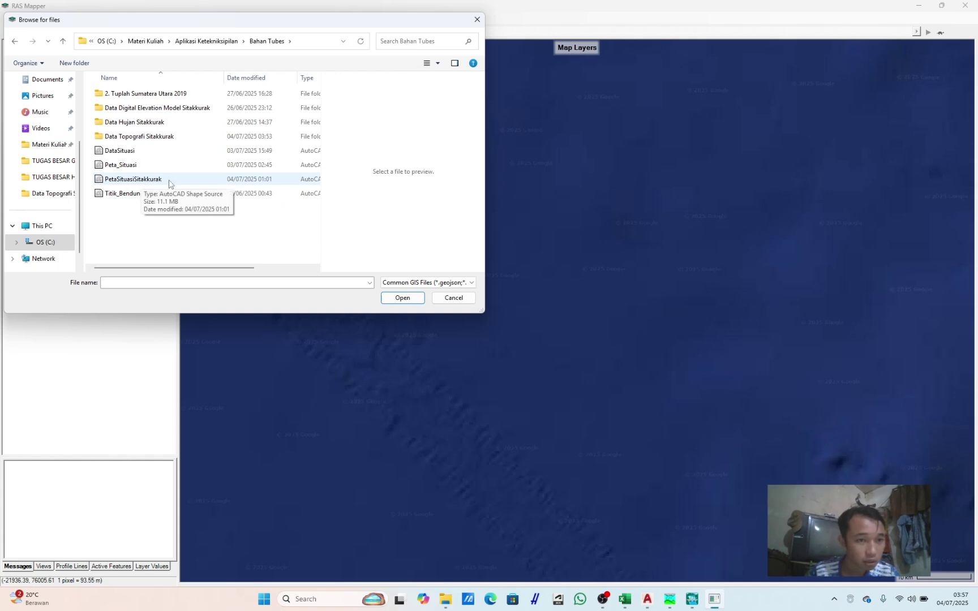
pyautogui.click(152, 180)
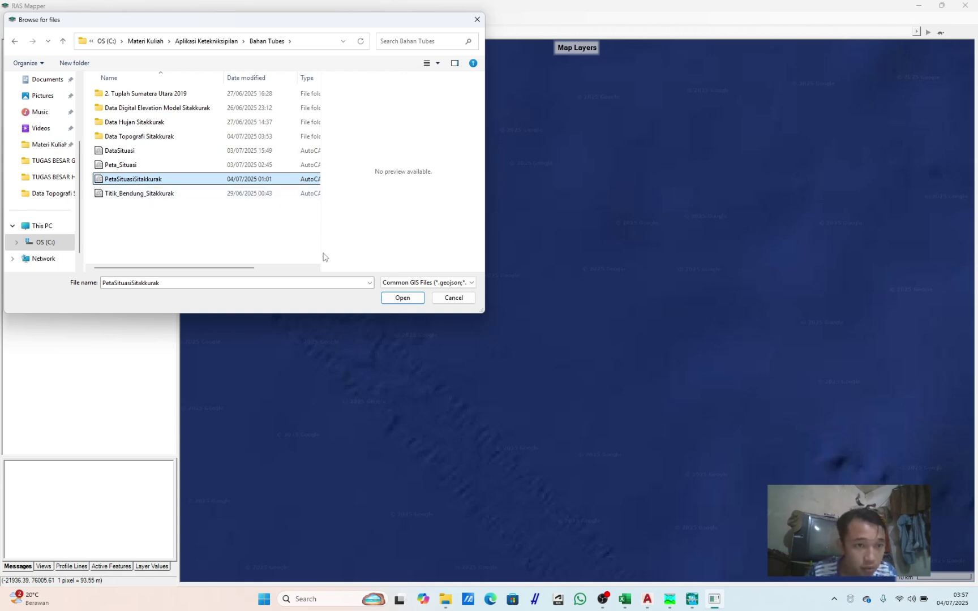
pyautogui.click(413, 298)
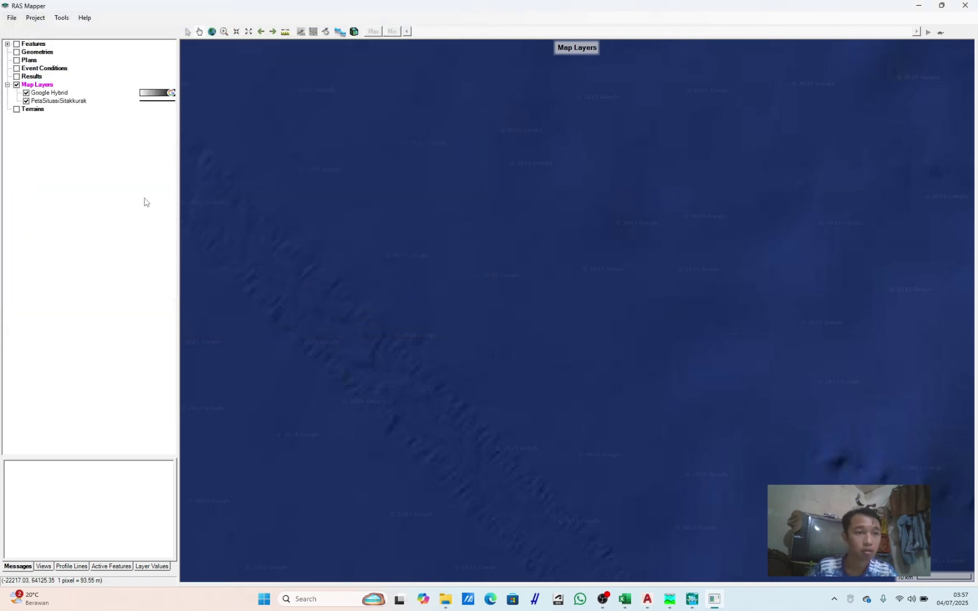
# Step: Move the PetaSituasiSitakkurak layer to the top of Map Layers, above the Google Hybrid imagery
pyautogui.rightClick(55, 103)
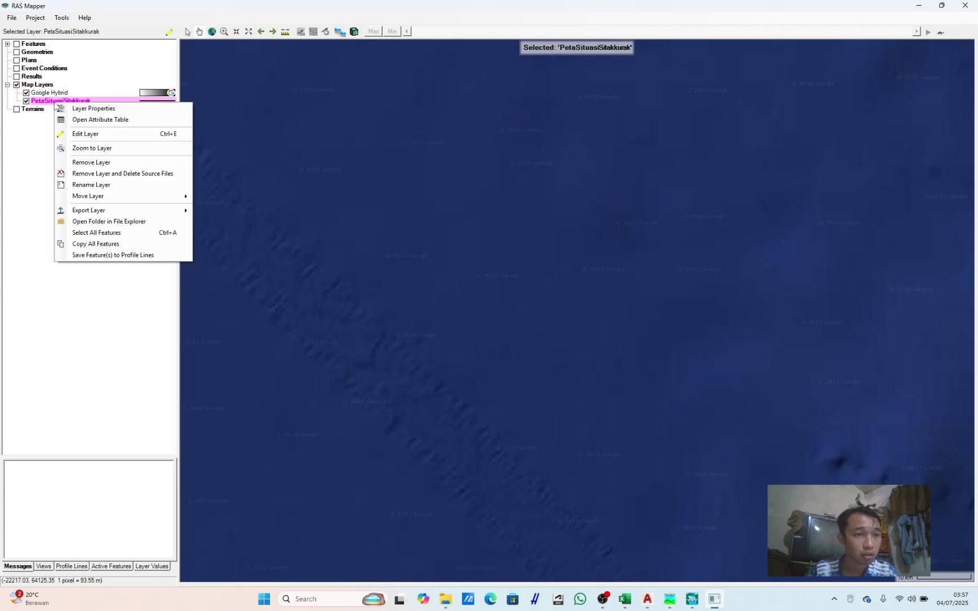
pyautogui.click(93, 148)
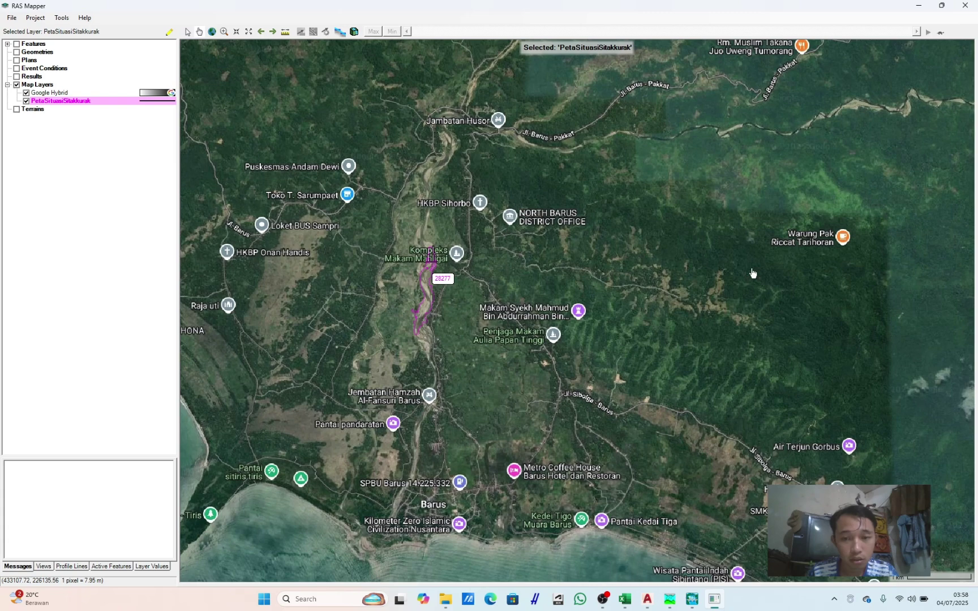
pyautogui.scroll(-1, 559, 235)
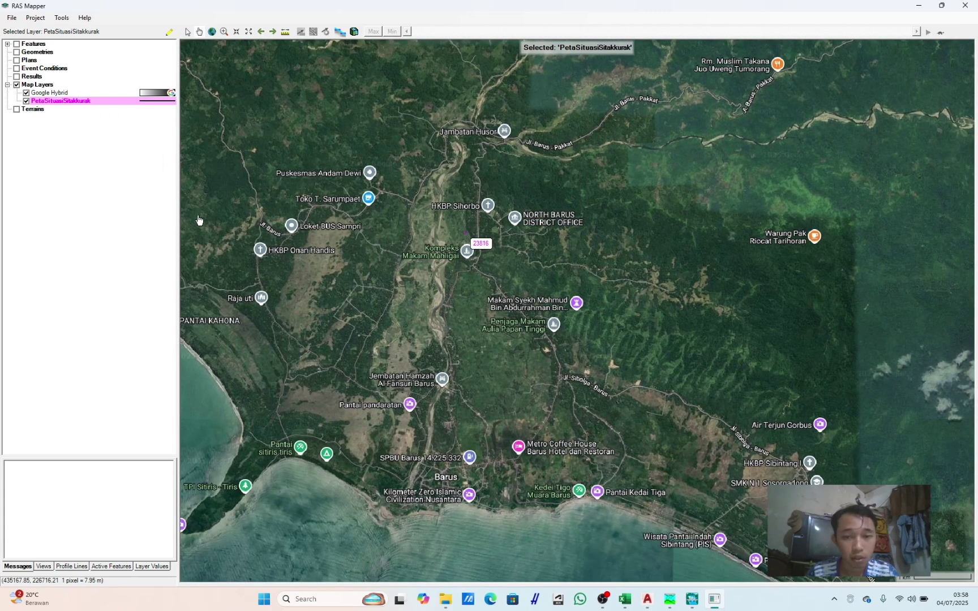
pyautogui.rightClick(98, 101)
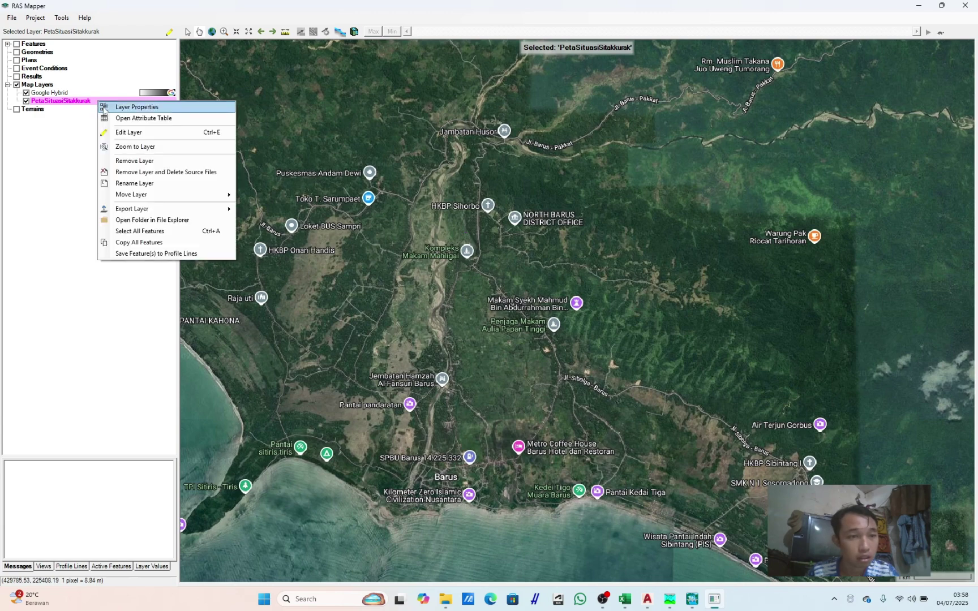
pyautogui.moveTo(134, 208)
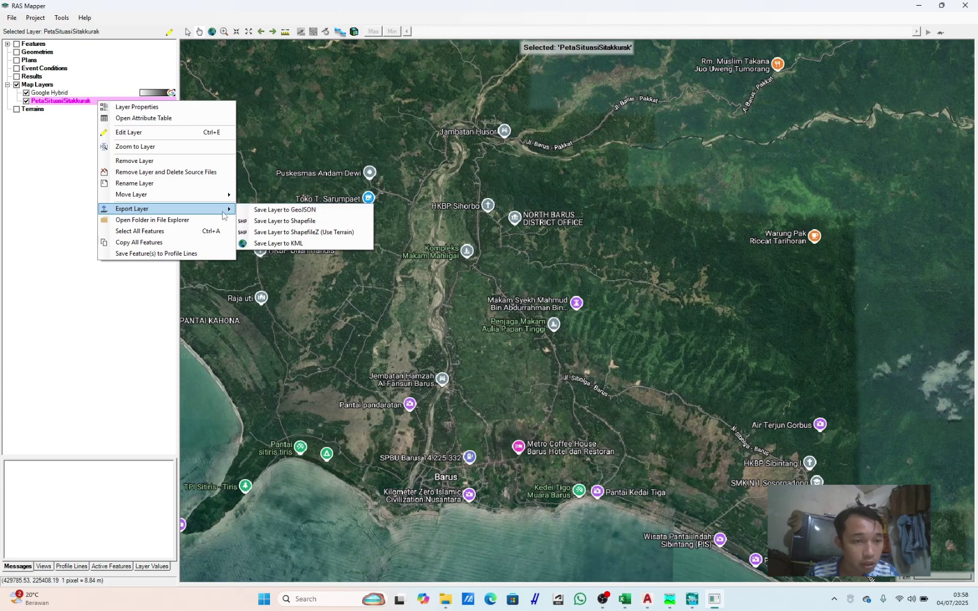
pyautogui.moveTo(209, 197)
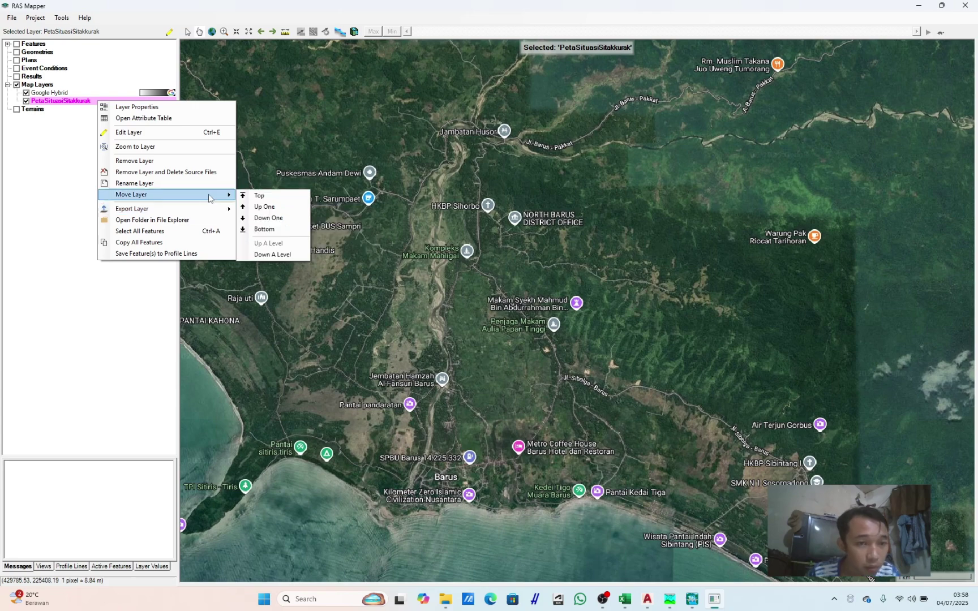
pyautogui.click(266, 195)
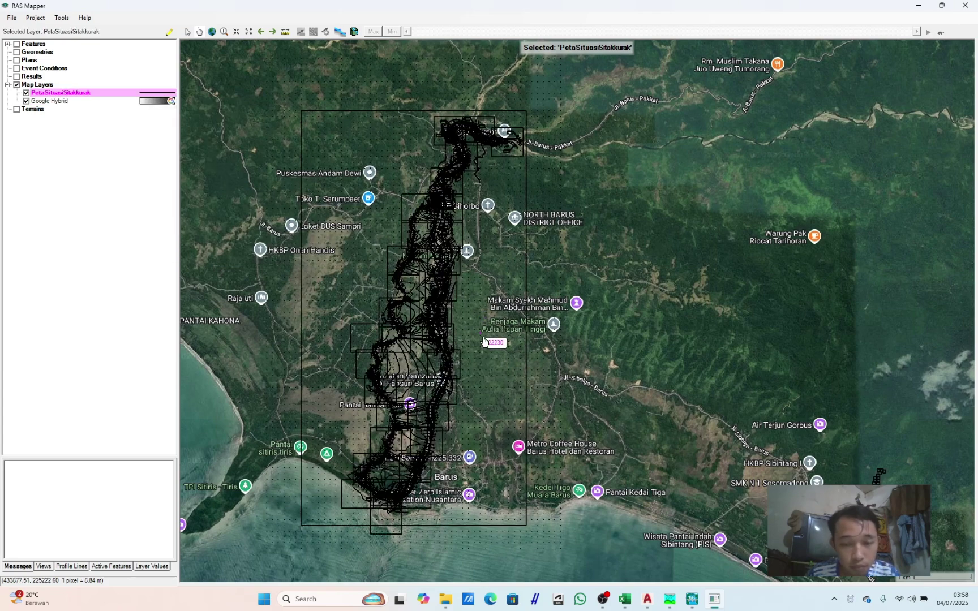
# Step: Examine how the situation map lines overlay the satellite imagery along the river bends and around Bendung Sitakkurak
pyautogui.moveTo(491, 139); pyautogui.dragTo(468, 181)
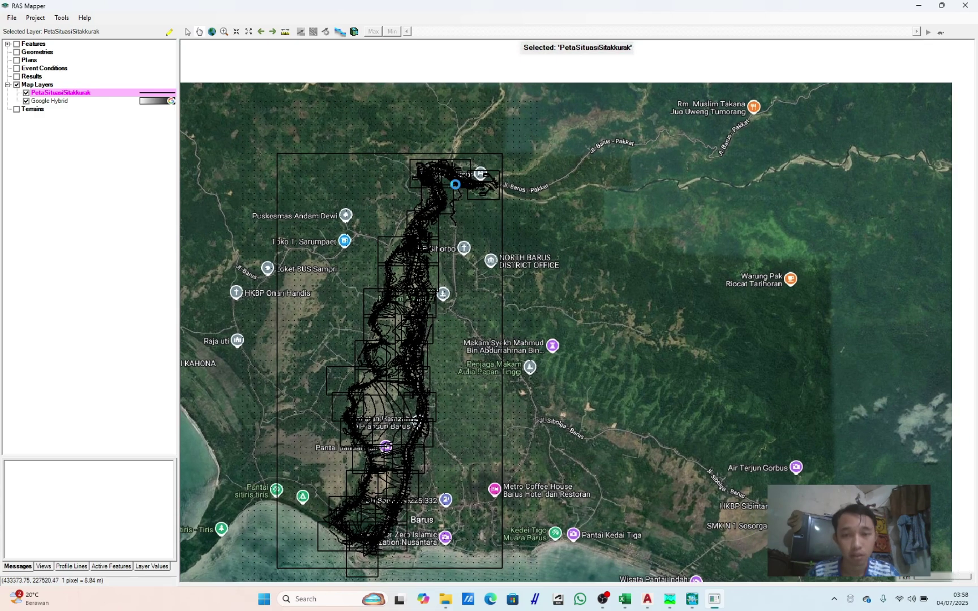
pyautogui.scroll(5, 468, 182)
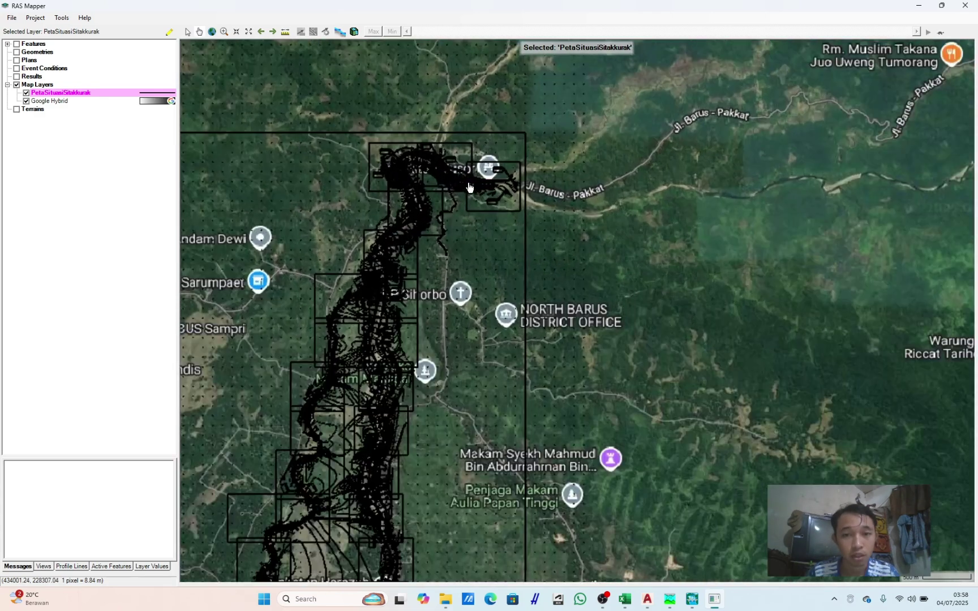
pyautogui.scroll(1, 469, 188)
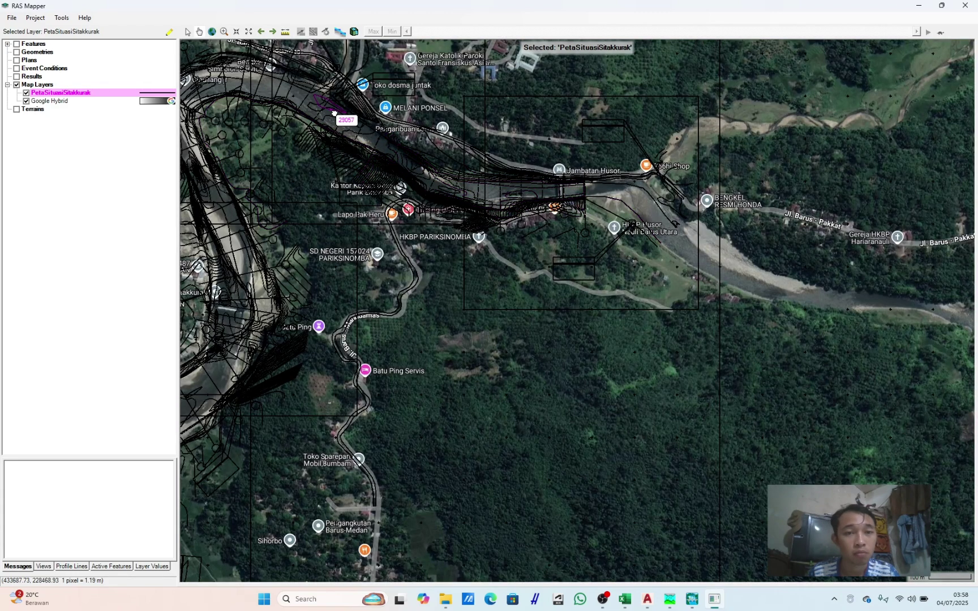
pyautogui.moveTo(334, 113); pyautogui.dragTo(552, 126)
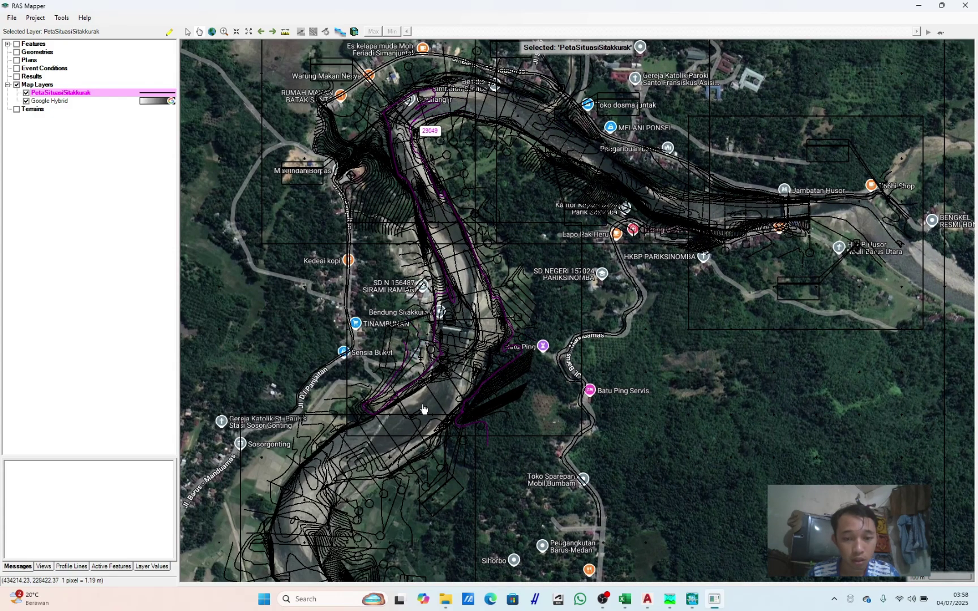
pyautogui.scroll(1, 450, 382)
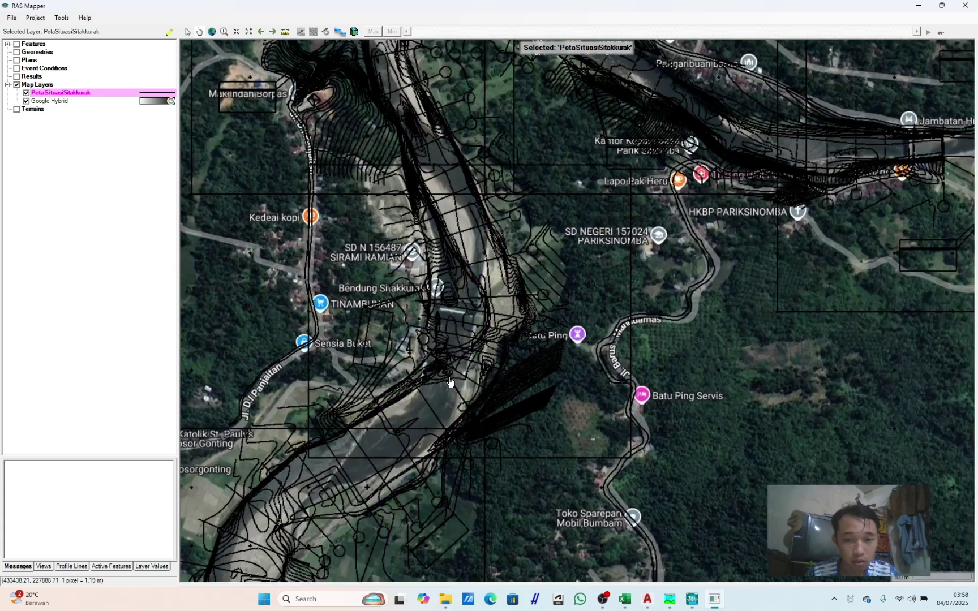
pyautogui.scroll(2, 450, 383)
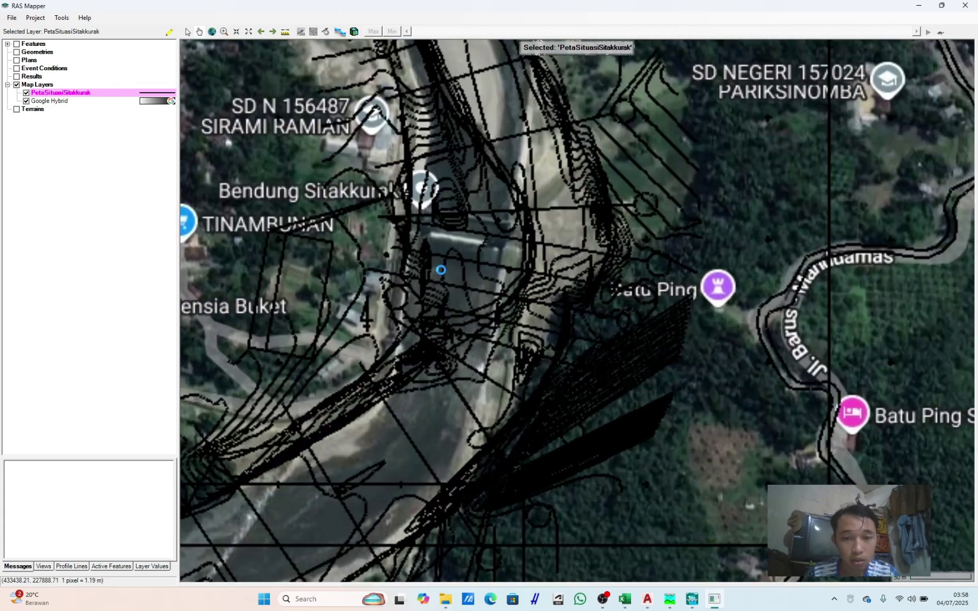
pyautogui.scroll(-2, 485, 207)
pyautogui.scroll(-1, 444, 353)
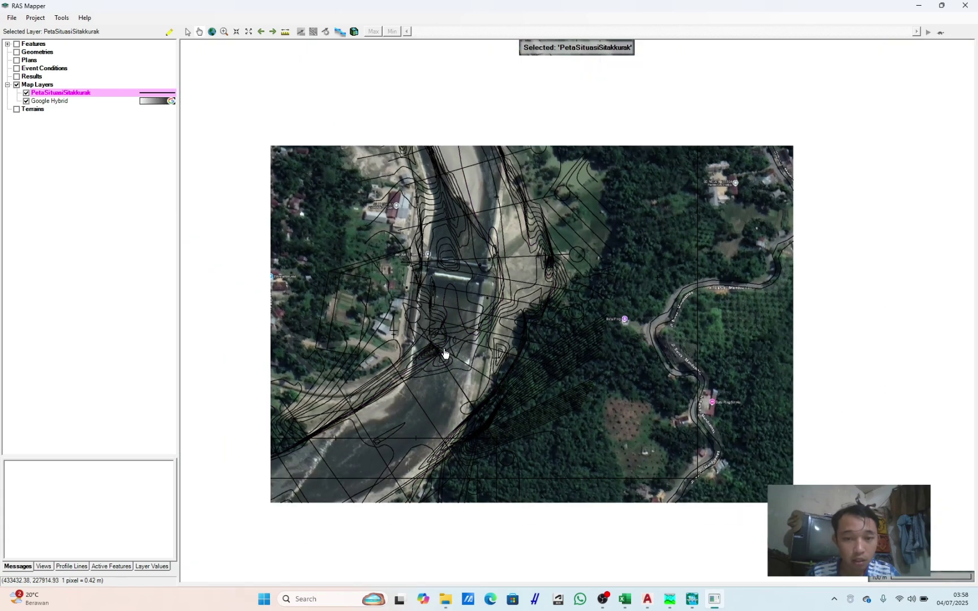
pyautogui.scroll(1, 447, 349)
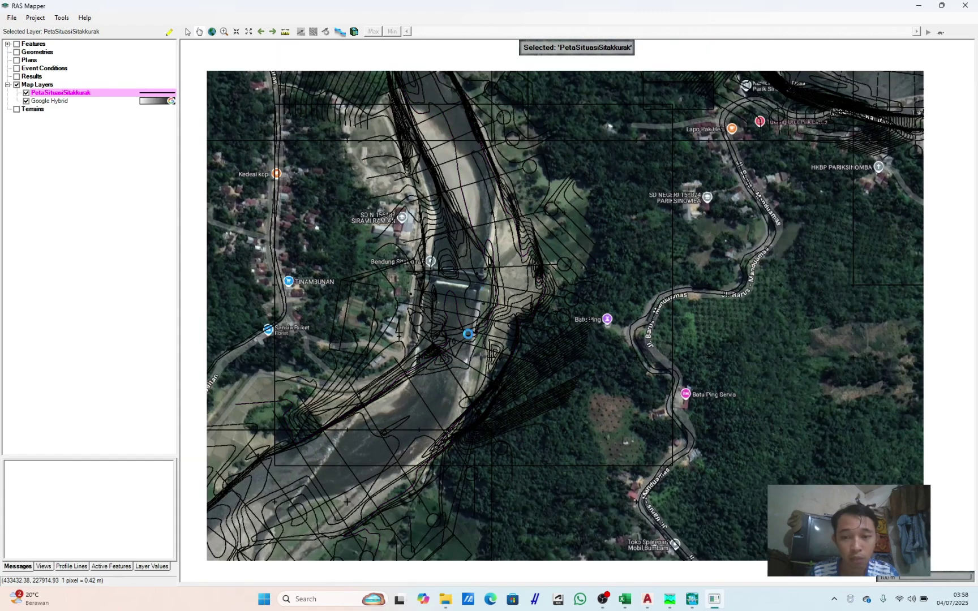
pyautogui.scroll(-1, 480, 322)
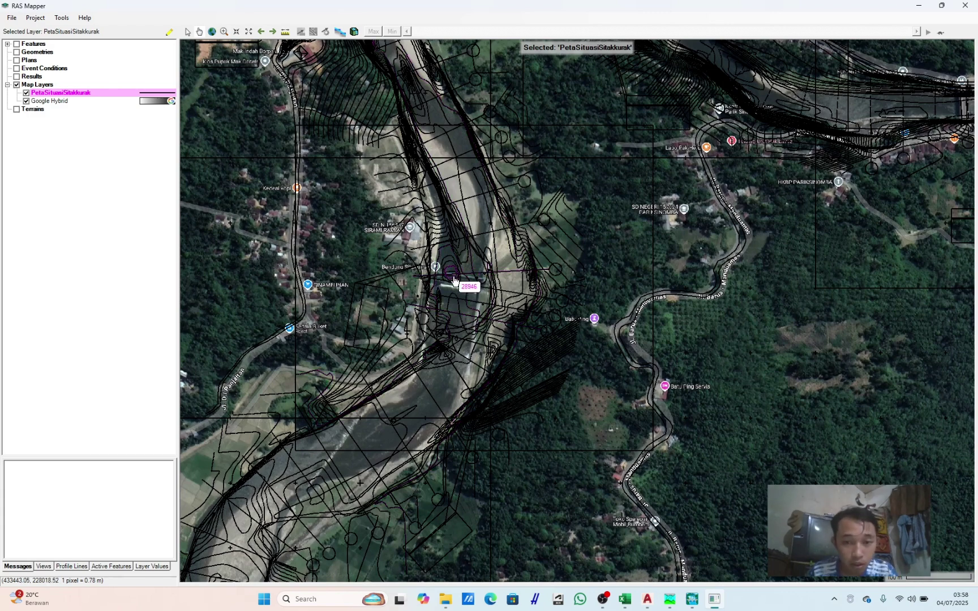
pyautogui.scroll(1, 454, 280)
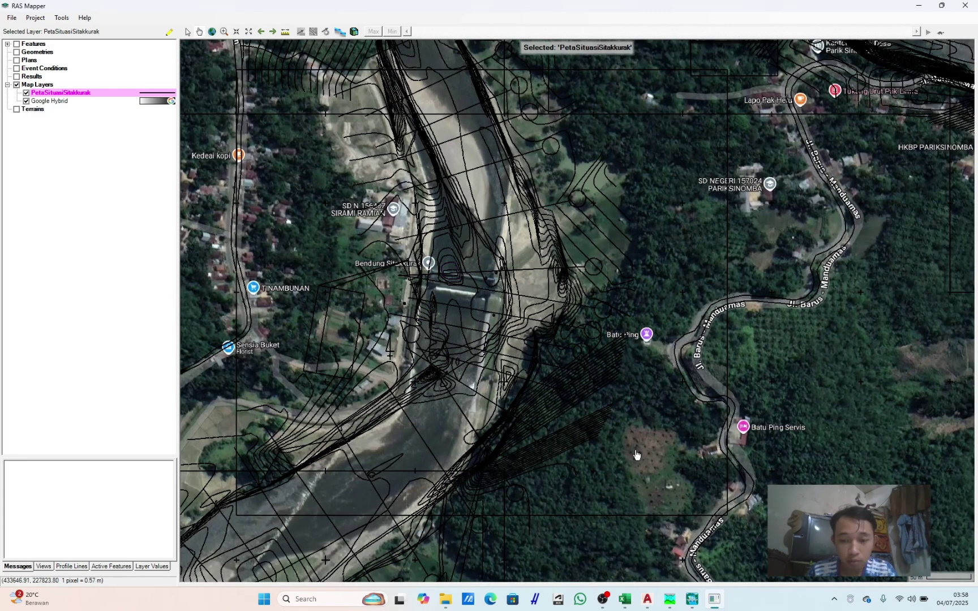
# Step: Switch to the Excel workbook Bahan HEC-HMS dan HEC-RAS and review the cross-section tables and charts on the CS Sitakkurak sheet
pyautogui.moveTo(627, 600)
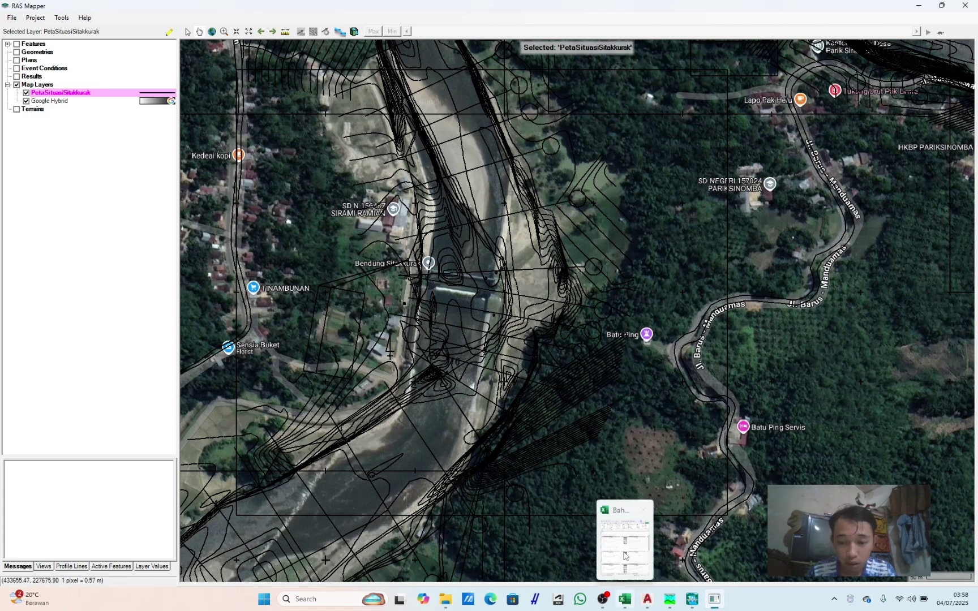
pyautogui.click(625, 554)
pyautogui.scroll(-1, 455, 362)
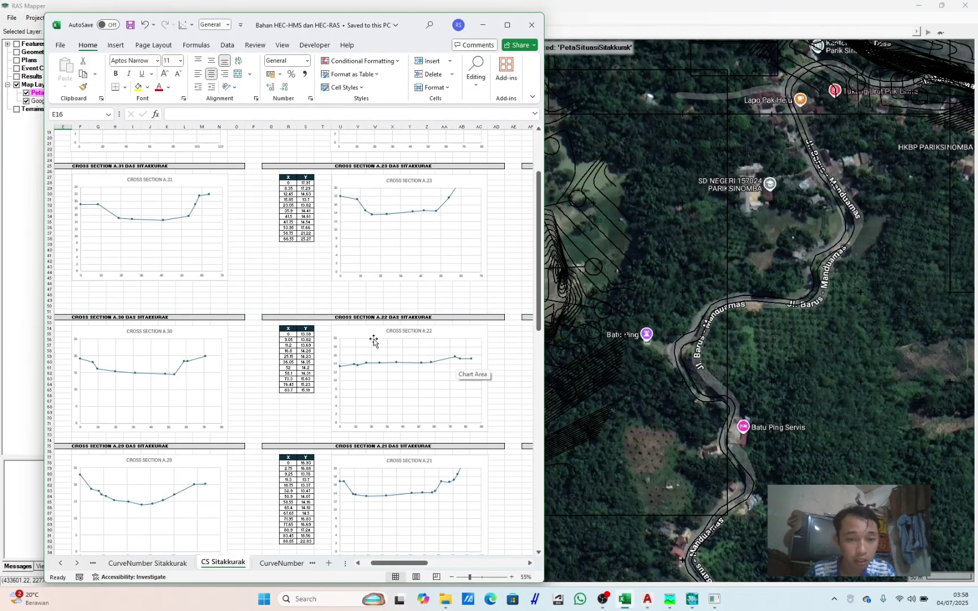
pyautogui.scroll(-4, 432, 355)
pyautogui.scroll(10, 207, 366)
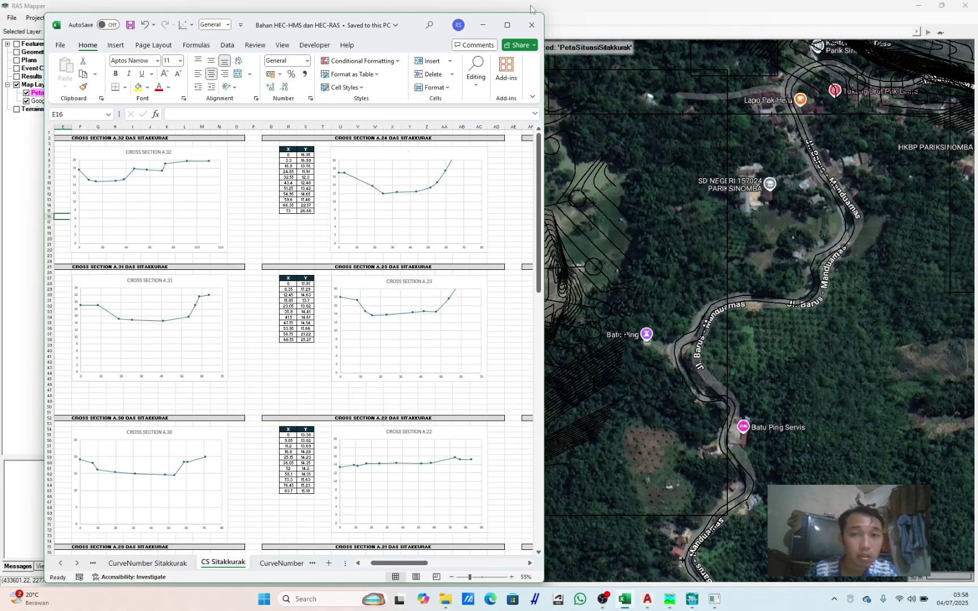
pyautogui.click(507, 25)
pyautogui.scroll(6, 159, 266)
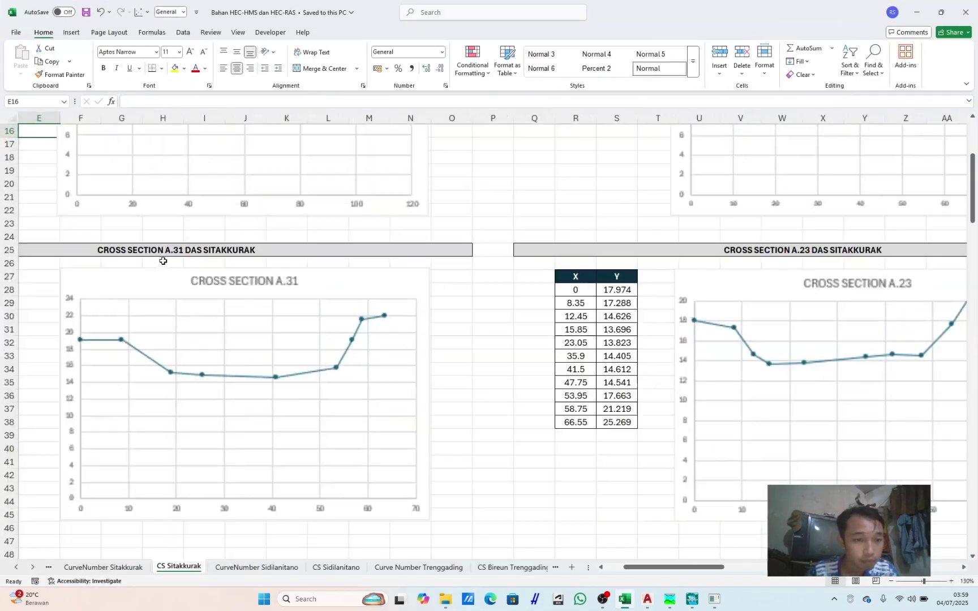
pyautogui.scroll(6, 196, 299)
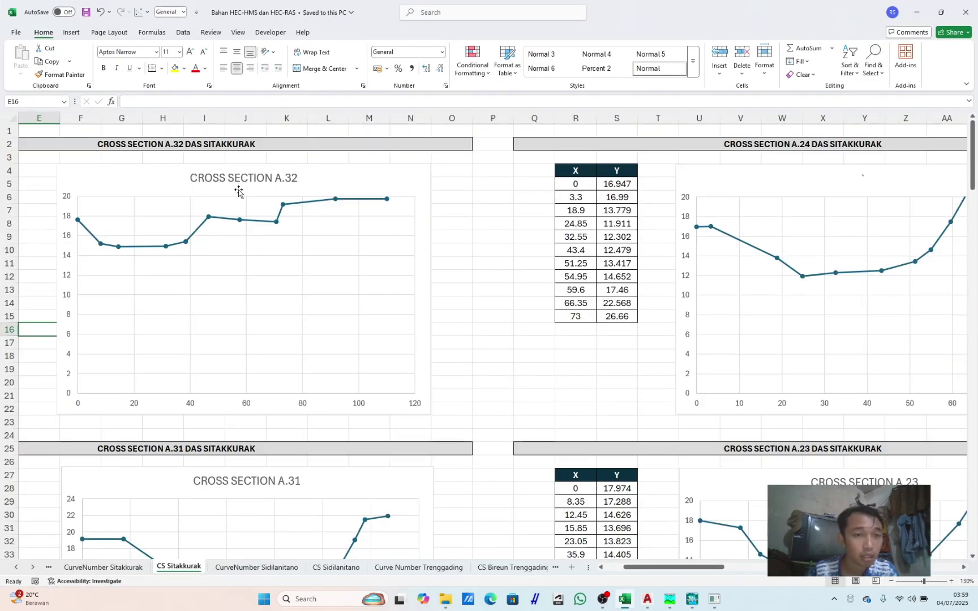
pyautogui.scroll(-5, 306, 246)
pyautogui.scroll(-3, 494, 291)
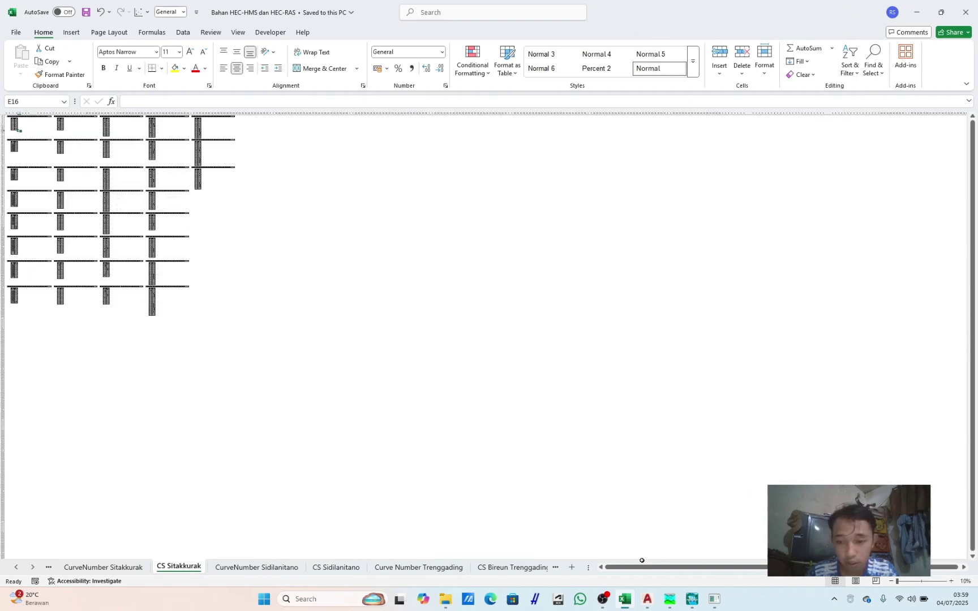
pyautogui.scroll(6, 220, 199)
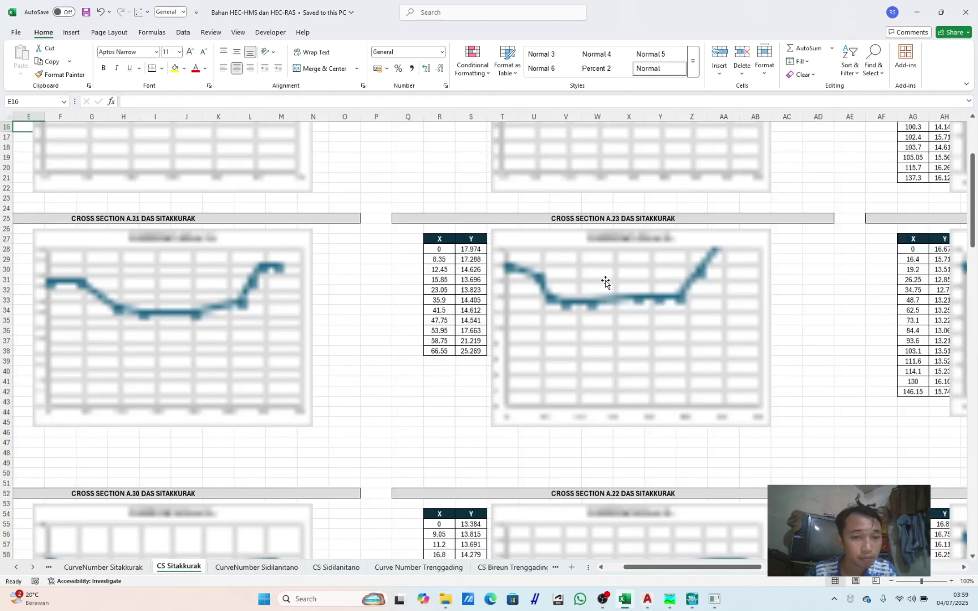
# Step: Examine the remaining cross-section tables and charts on the CS Sitakkurak sheet, including A.1, P.1 and B.1, down to the last row
pyautogui.moveTo(647, 567); pyautogui.dragTo(845, 567)
pyautogui.scroll(-7, 768, 351)
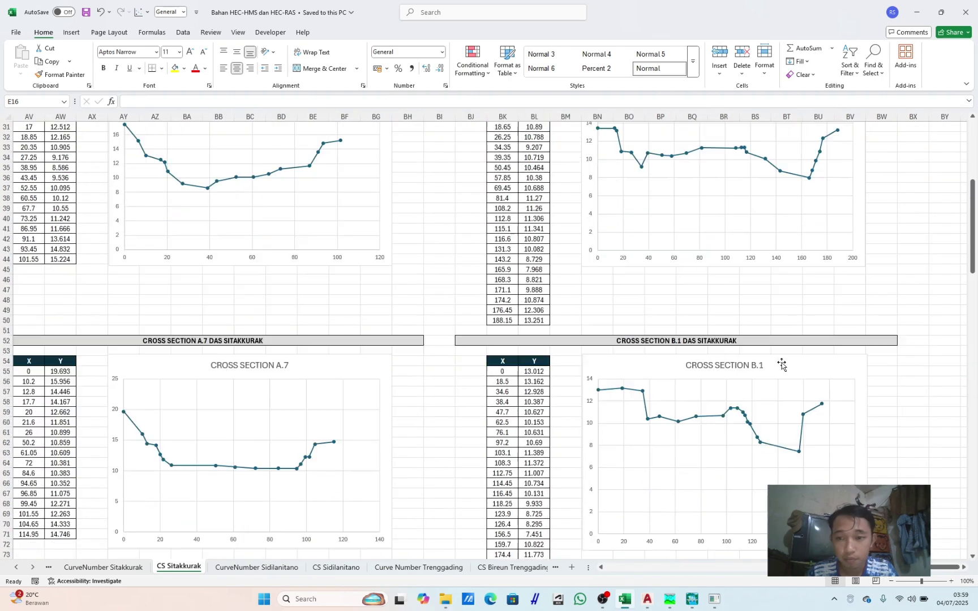
pyautogui.scroll(-3, 768, 350)
pyautogui.keyDown('ctrl'); pyautogui.scroll(-2, 765, 352); pyautogui.keyUp('ctrl')
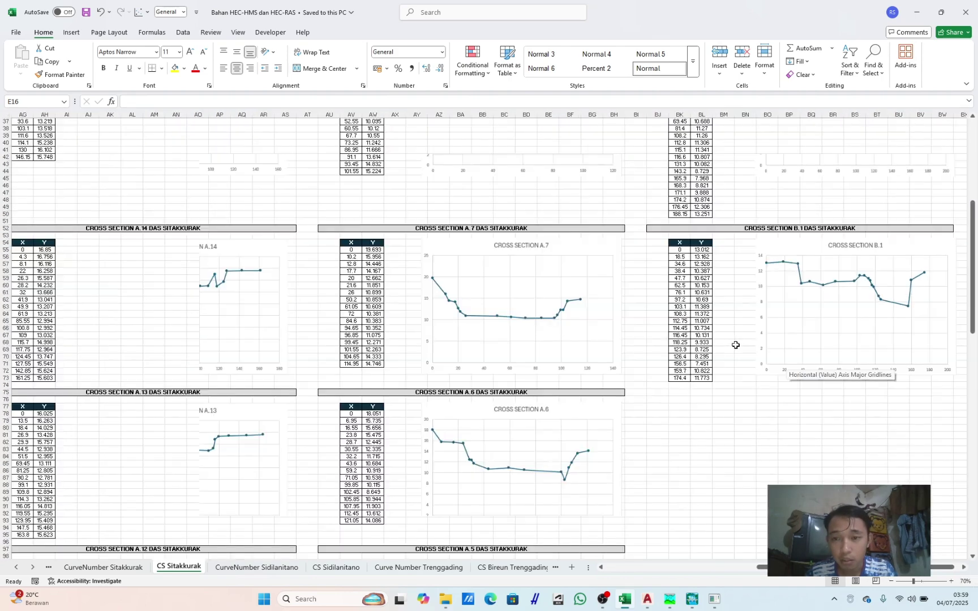
pyautogui.scroll(1, 804, 247)
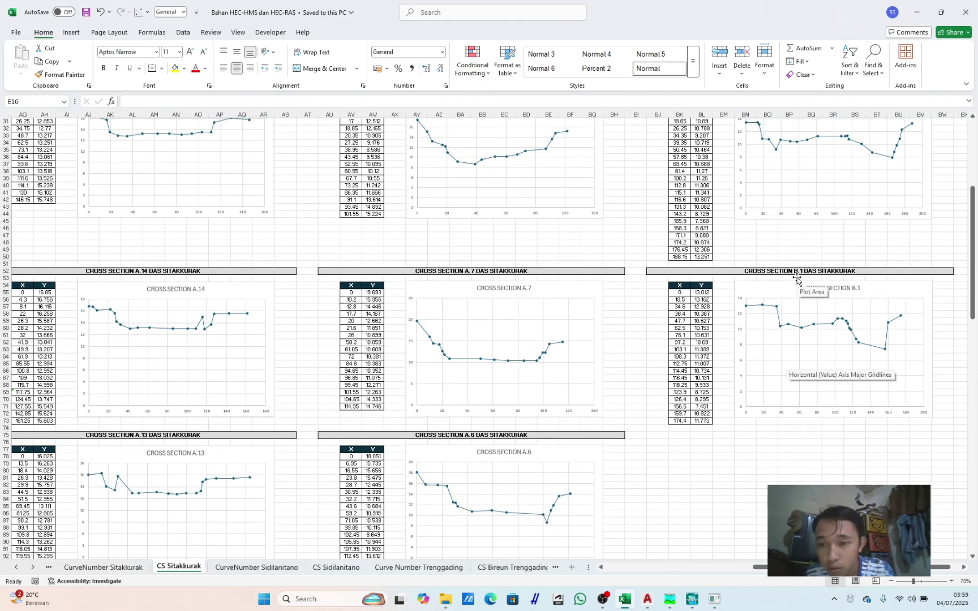
pyautogui.scroll(7, 798, 279)
pyautogui.scroll(4, 807, 280)
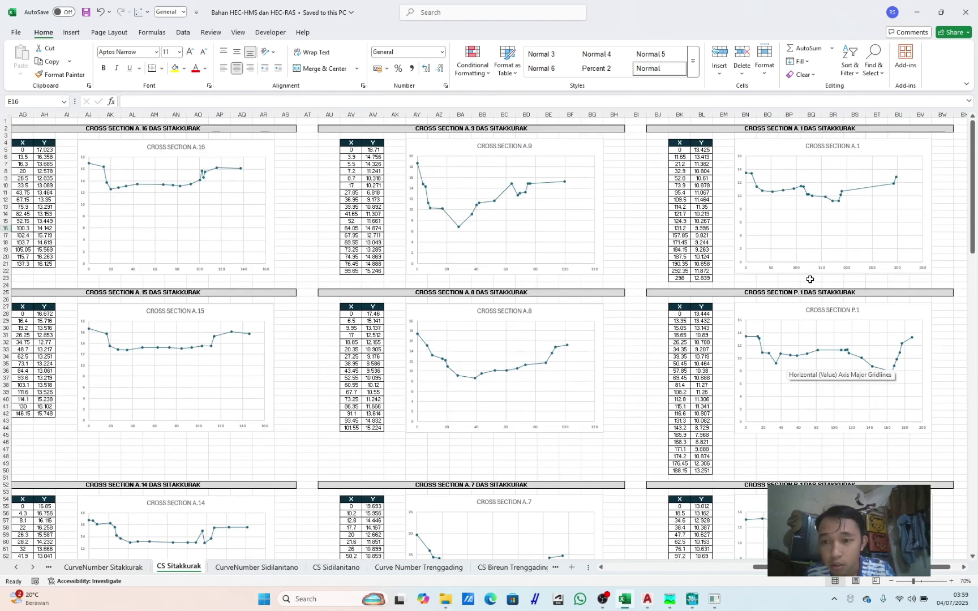
pyautogui.keyDown('ctrl'); pyautogui.scroll(-2, 810, 281); pyautogui.keyUp('ctrl')
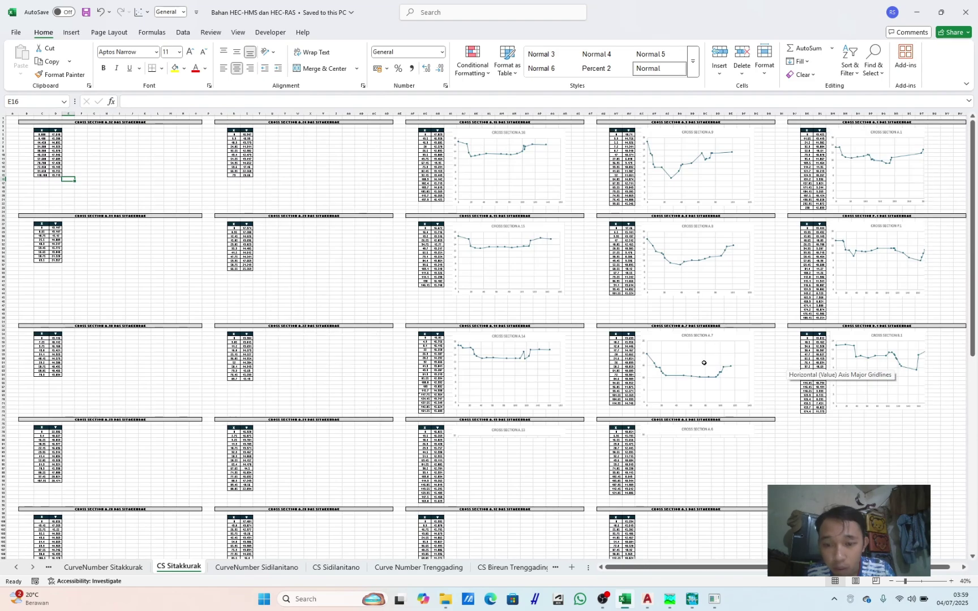
pyautogui.scroll(-3, 810, 281)
pyautogui.scroll(-10, 761, 506)
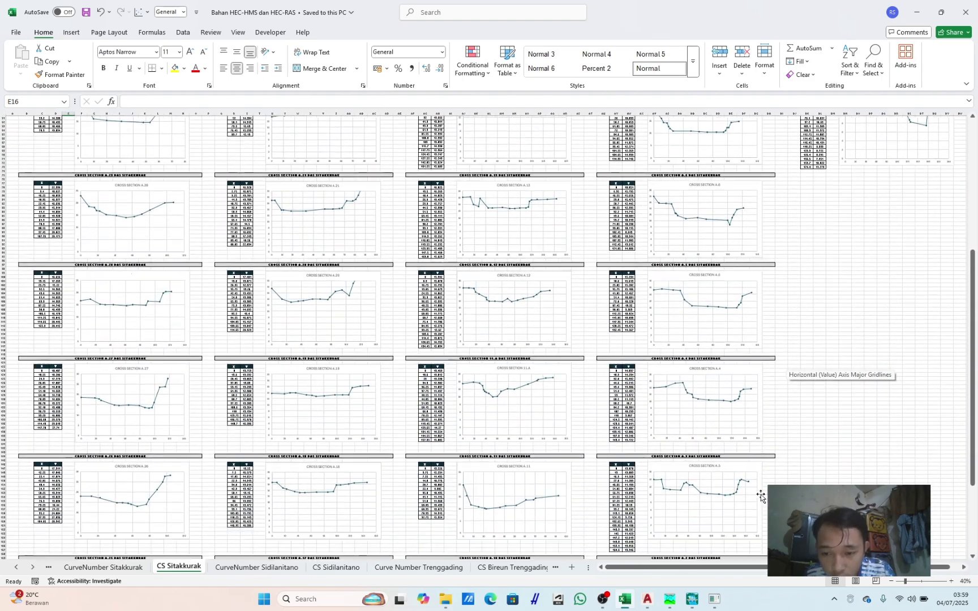
pyautogui.click(972, 556)
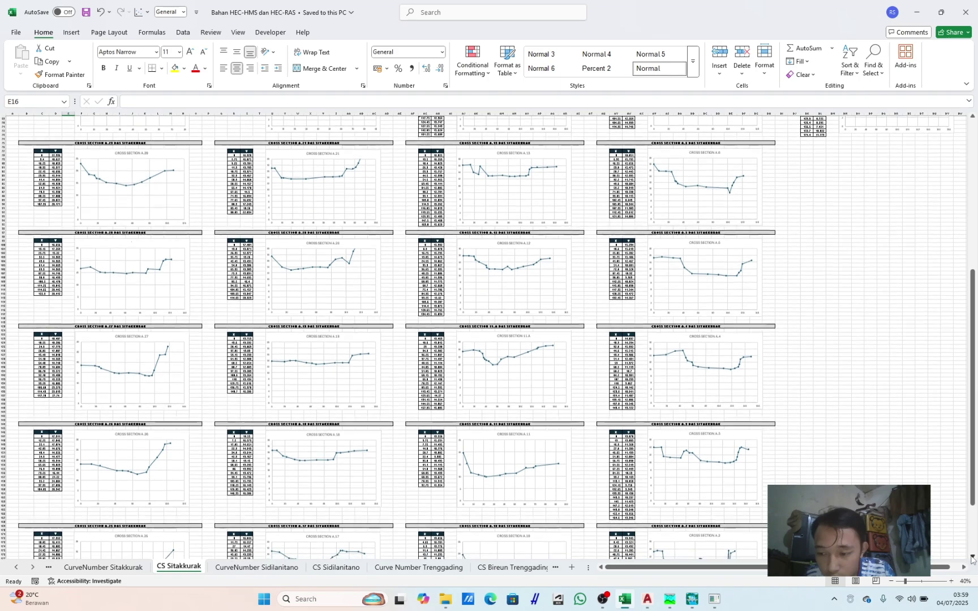
pyautogui.scroll(-5, 673, 460)
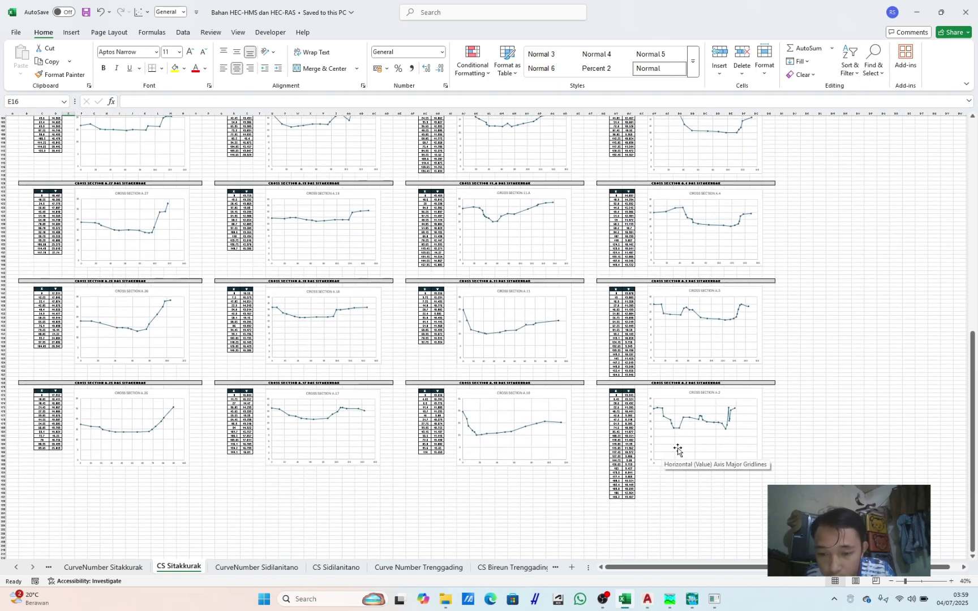
# Step: Inspect the chart and X-Y table of Cross Section A.2 in the last row of the sheet
pyautogui.keyDown('ctrl'); pyautogui.scroll(5, 676, 466); pyautogui.keyUp('ctrl')
pyautogui.moveTo(741, 567); pyautogui.dragTo(779, 567)
pyautogui.keyDown('ctrl'); pyautogui.scroll(-4, 787, 475); pyautogui.keyUp('ctrl')
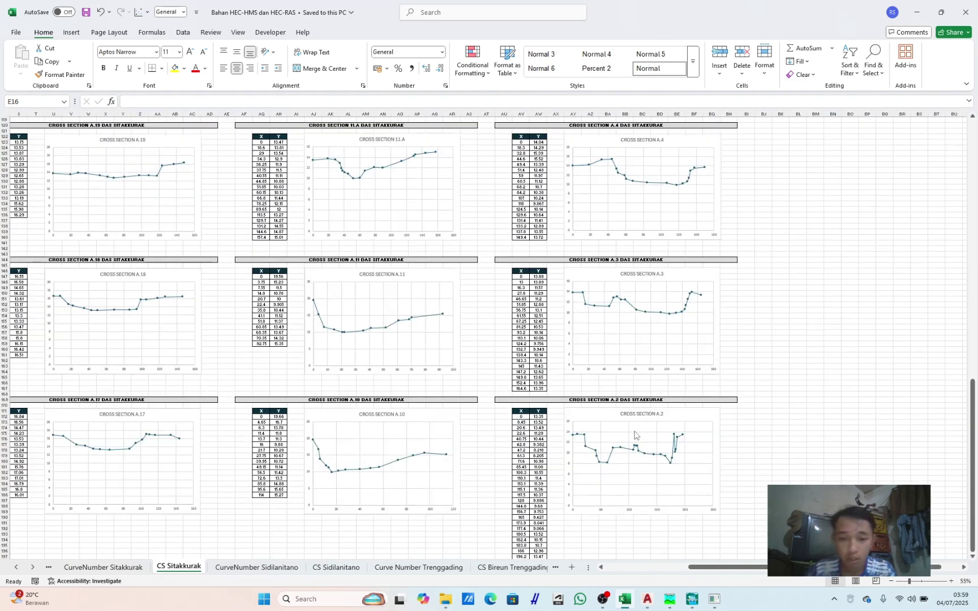
pyautogui.moveTo(765, 567); pyautogui.dragTo(784, 567)
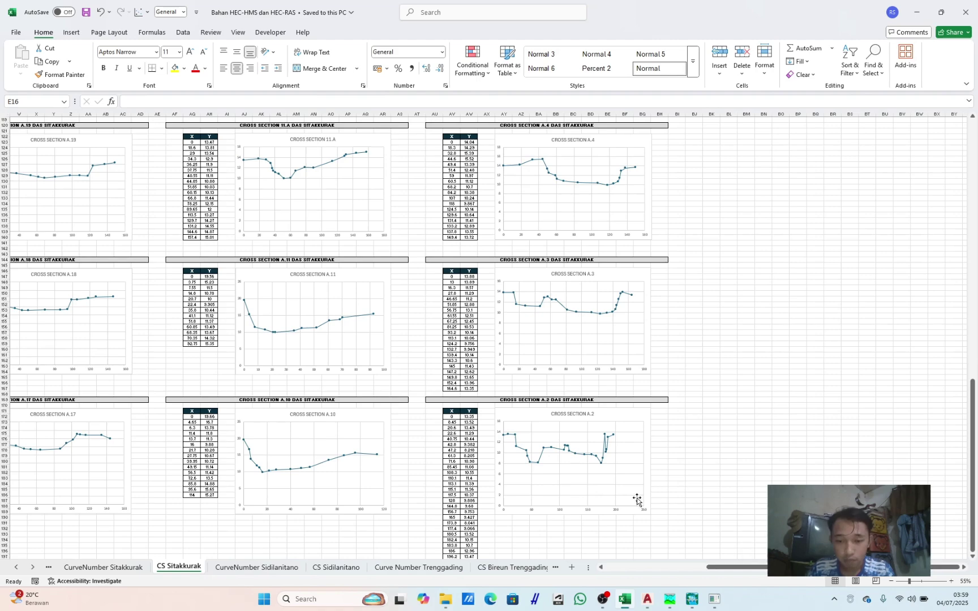
pyautogui.scroll(-5, 622, 481)
pyautogui.keyDown('ctrl'); pyautogui.scroll(1, 559, 434); pyautogui.keyUp('ctrl')
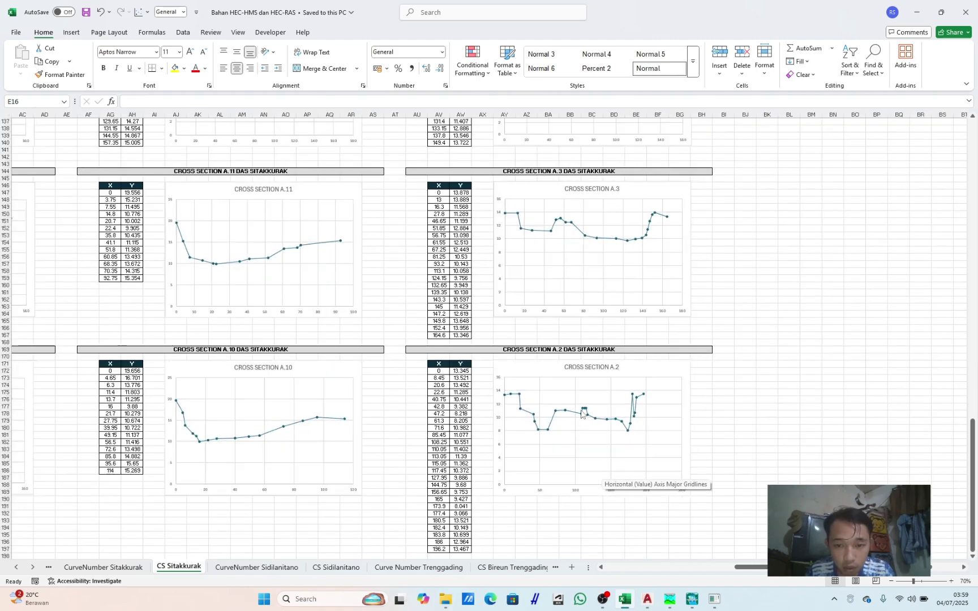
pyautogui.scroll(1, 583, 406)
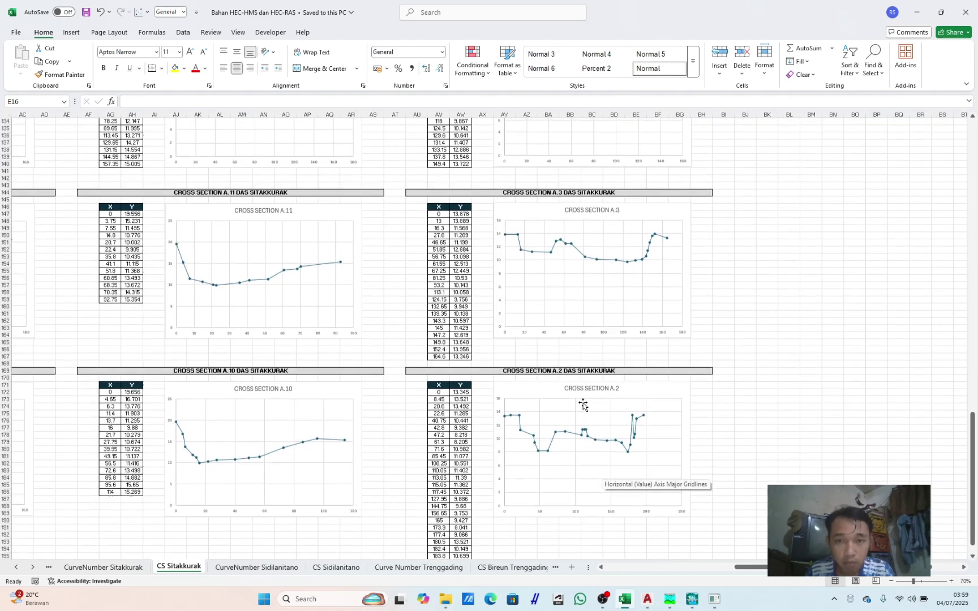
# Step: Switch to the AutoCAD drawing 1.SITUASI SUNGAI SILAHAR FINAL and locate cross-section A.32 at the eastern end of the river
pyautogui.click(640, 598)
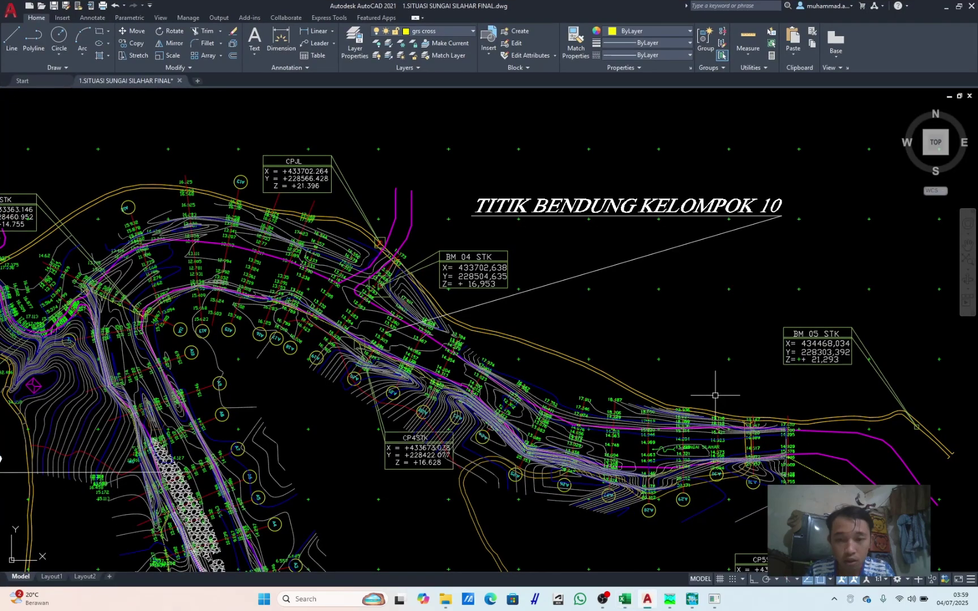
pyautogui.moveTo(653, 361); pyautogui.dragTo(484, 230)
pyautogui.scroll(8, 600, 365)
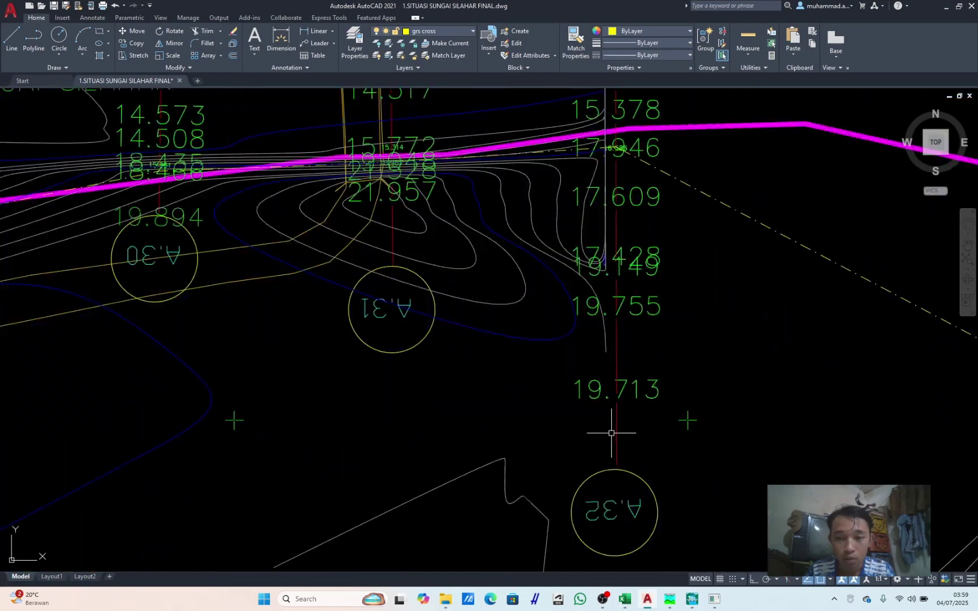
pyautogui.scroll(-2, 651, 532)
pyautogui.click(654, 529)
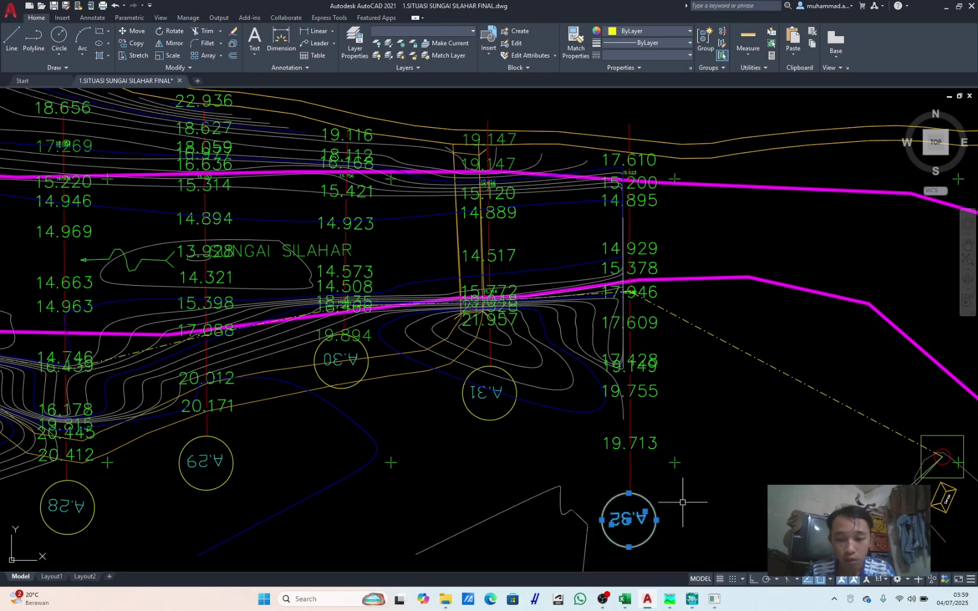
pyautogui.scroll(-2, 673, 473)
pyautogui.scroll(-3, 673, 473)
pyautogui.press('Escape')
pyautogui.scroll(-5, 651, 464)
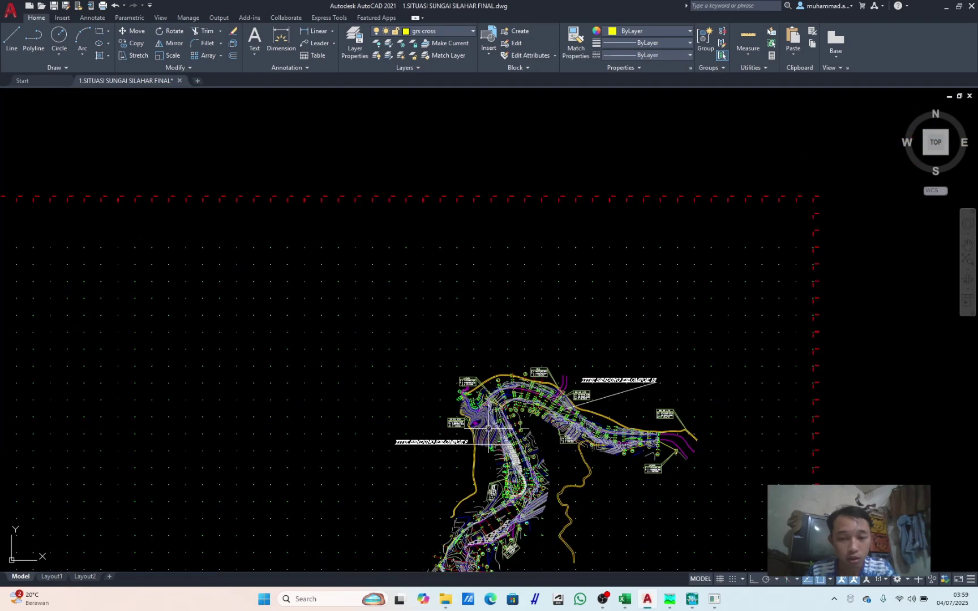
# Step: Trace the A2 cross-section line and its elevation points across both riverbanks in the AutoCAD drawing
pyautogui.scroll(5, 516, 503)
pyautogui.scroll(4, 702, 447)
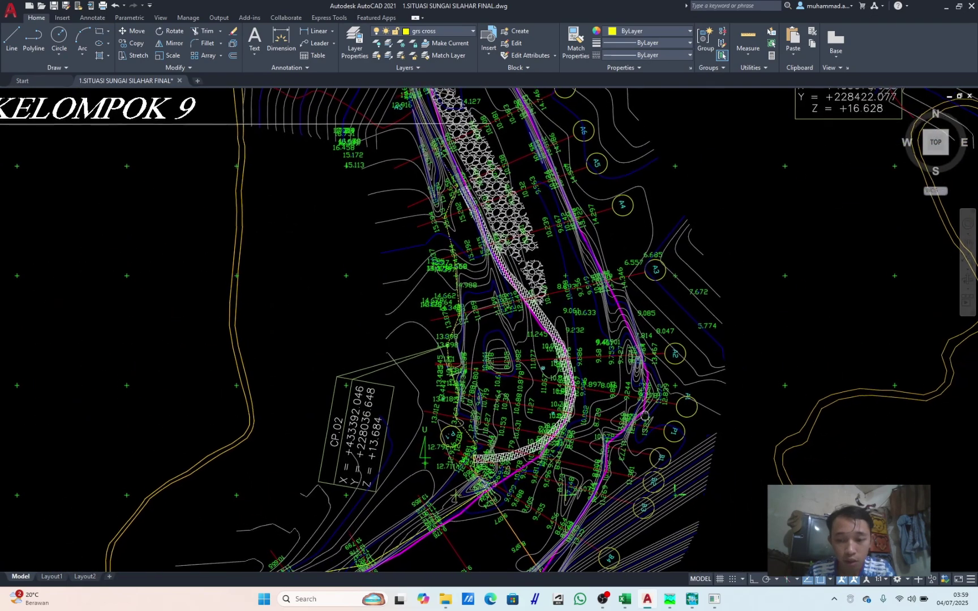
pyautogui.scroll(2, 659, 351)
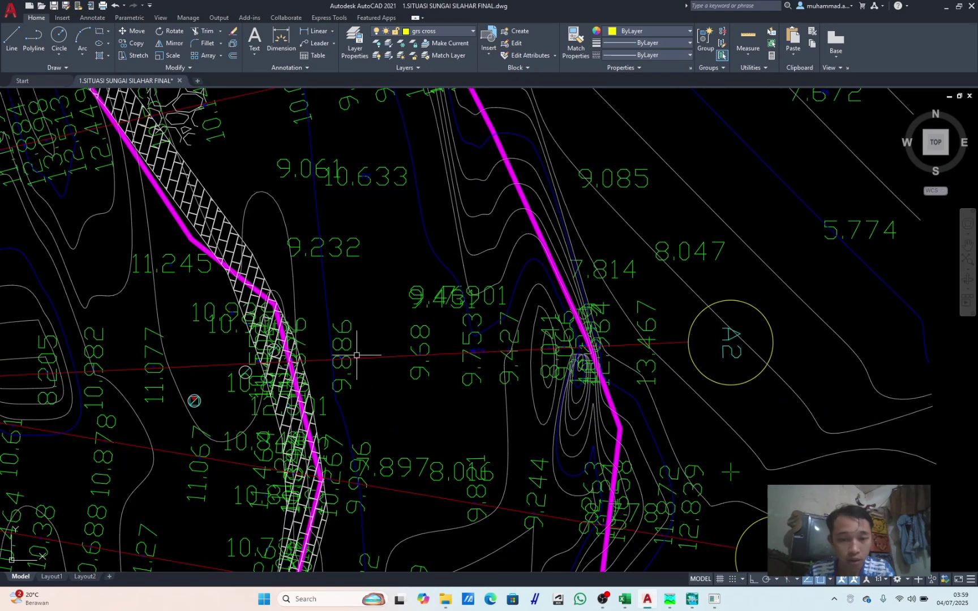
pyautogui.moveTo(373, 363); pyautogui.dragTo(639, 342)
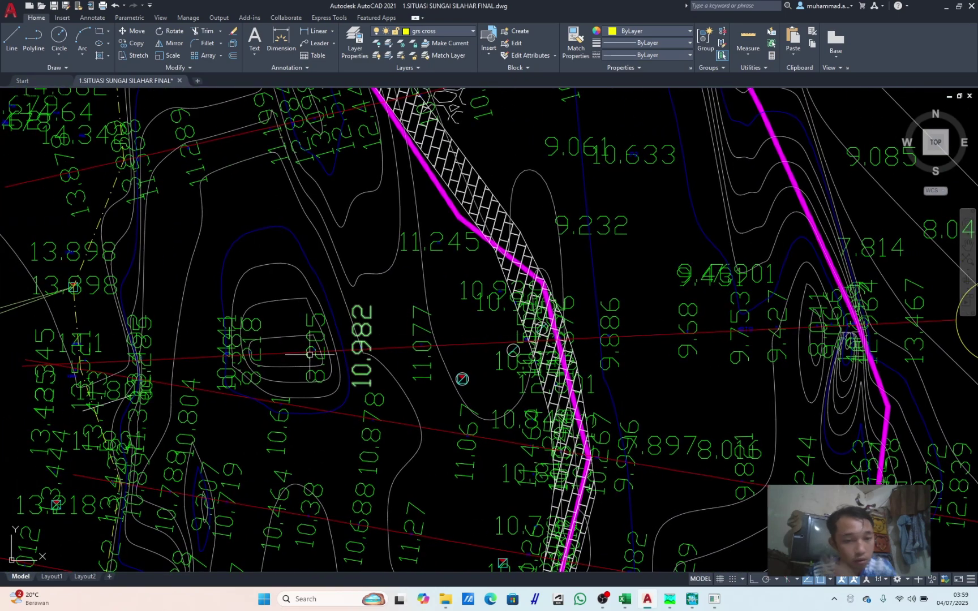
pyautogui.moveTo(318, 364); pyautogui.dragTo(690, 340)
pyautogui.scroll(-4, 631, 364)
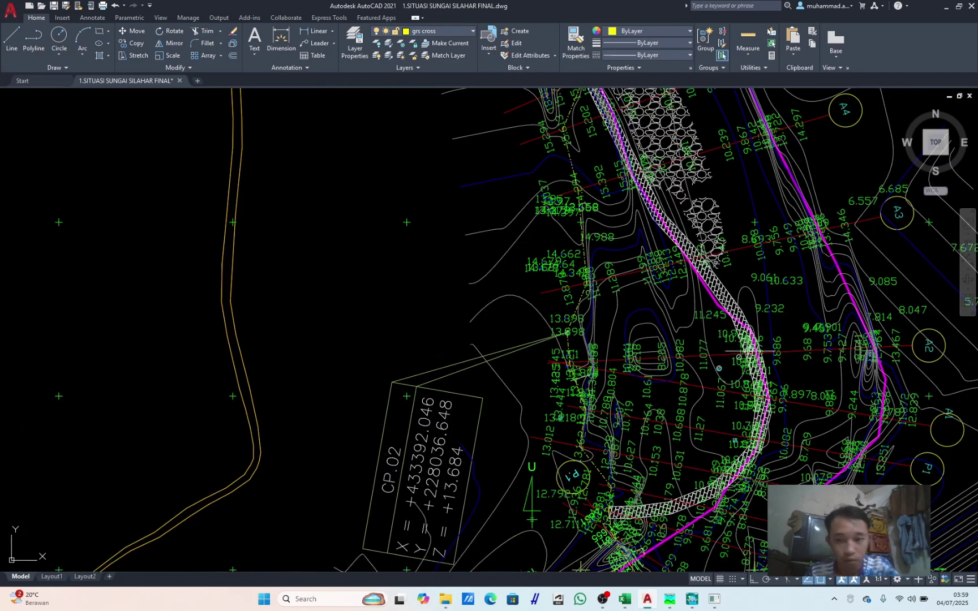
pyautogui.moveTo(750, 351); pyautogui.dragTo(430, 399)
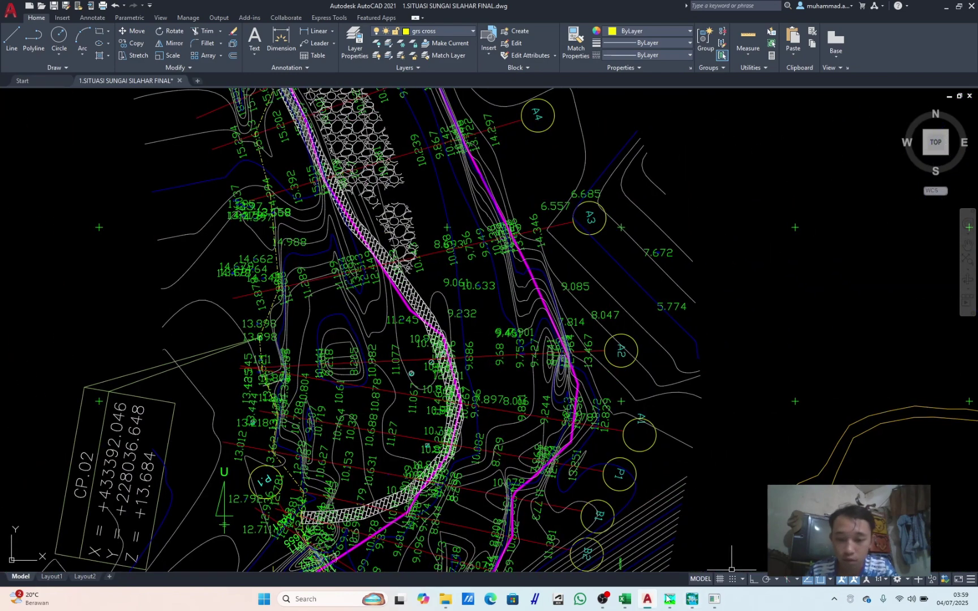
# Step: Switch to RAS Mapper and examine the matching cross-section line near Bendung Sitakkurak on the satellite imagery
pyautogui.moveTo(678, 604)
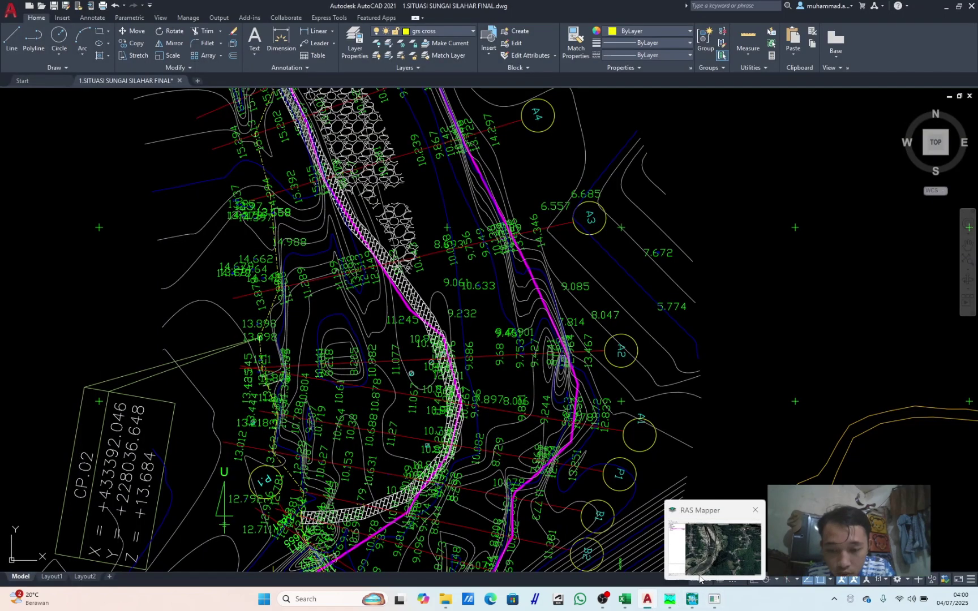
pyautogui.click(700, 578)
pyautogui.scroll(-2, 529, 430)
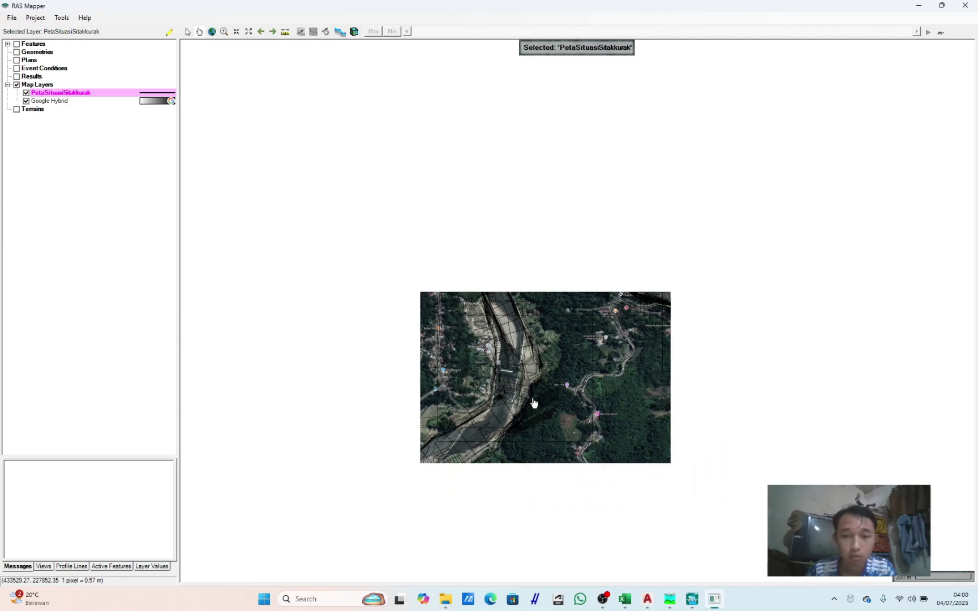
pyautogui.scroll(2, 532, 401)
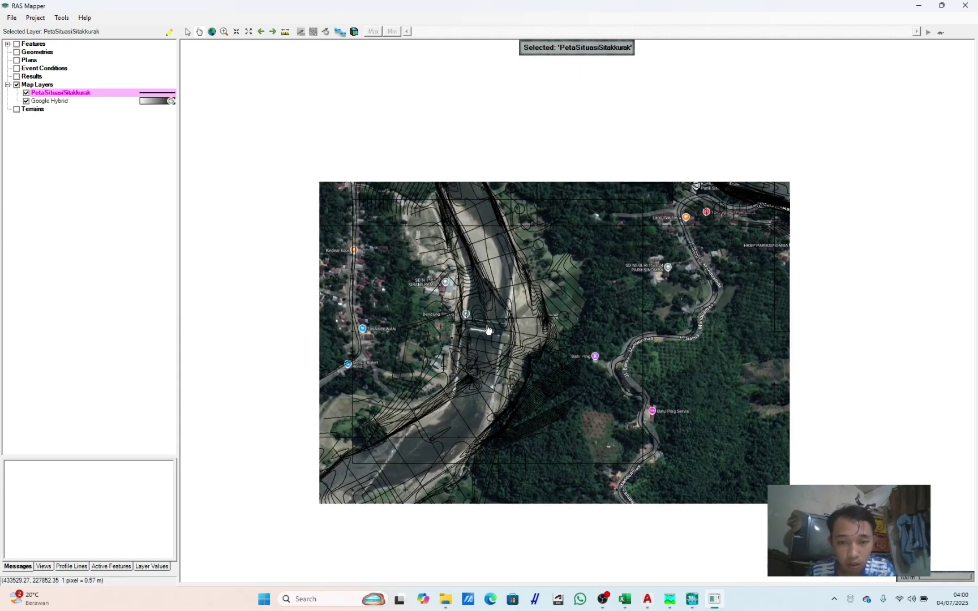
pyautogui.scroll(1, 570, 332)
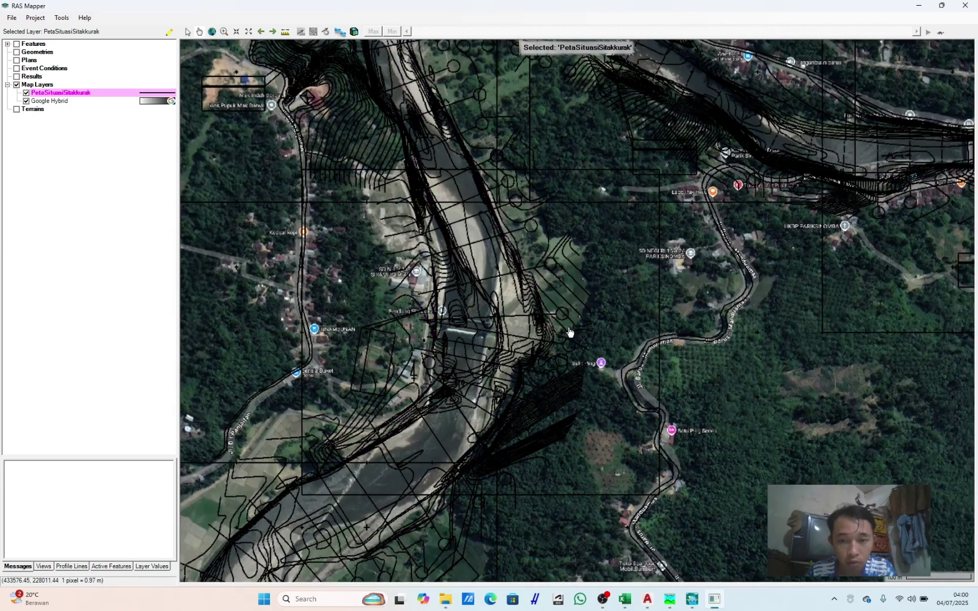
pyautogui.scroll(1, 570, 332)
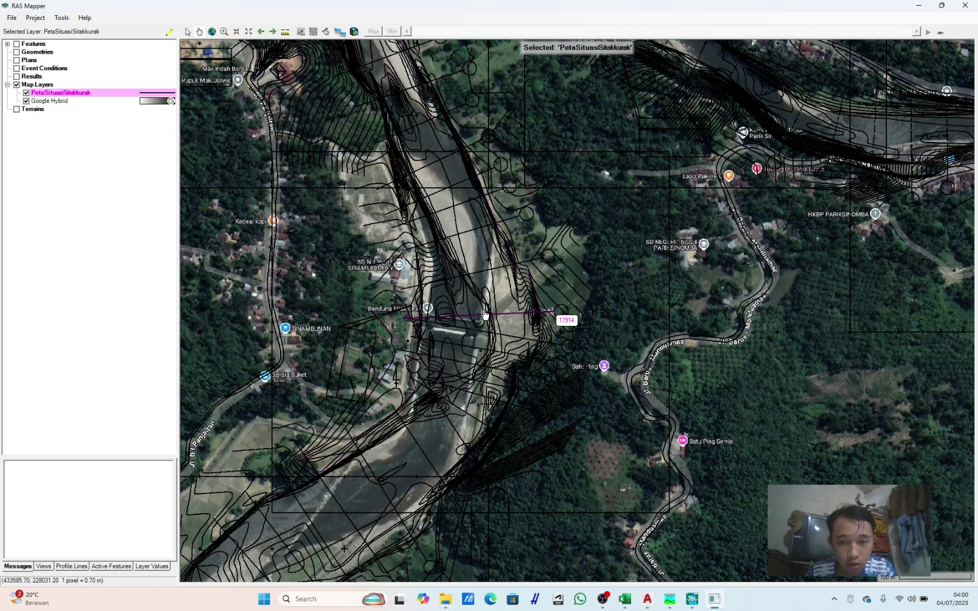
pyautogui.scroll(-3, 474, 326)
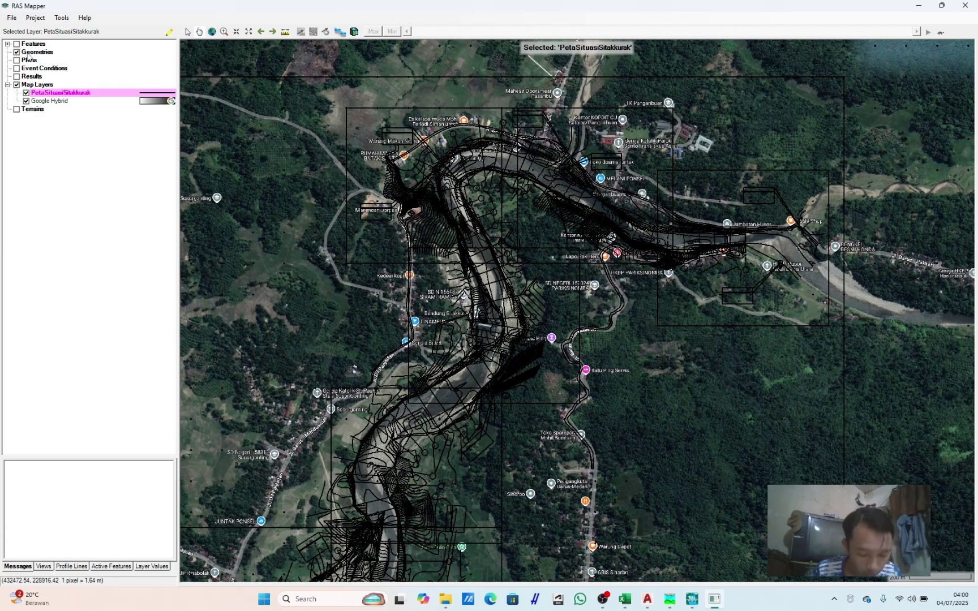
# Step: Create a new geometry named Sungai Sitakkurak and close its layer associations without assigning any
pyautogui.rightClick(29, 53)
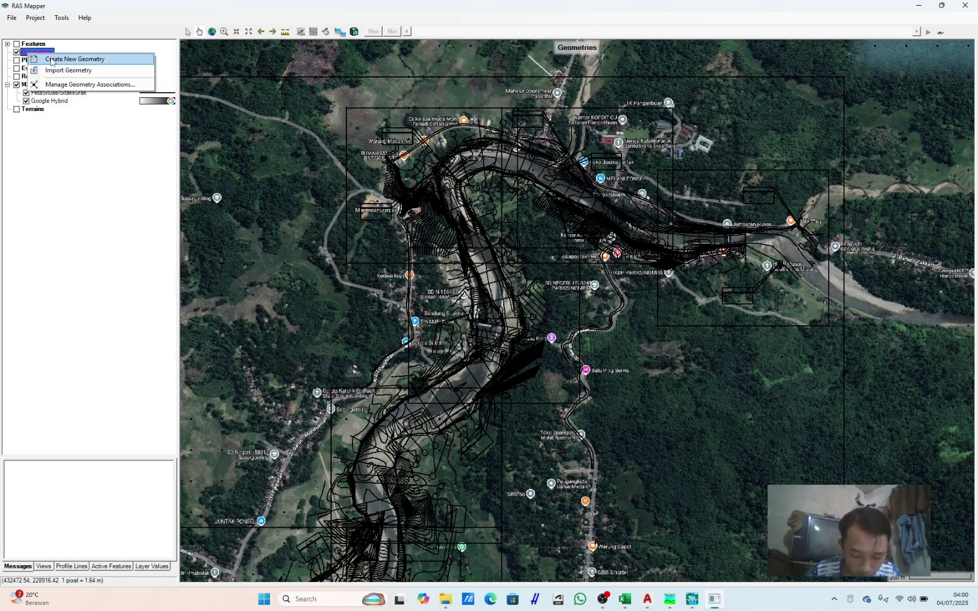
pyautogui.click(53, 60)
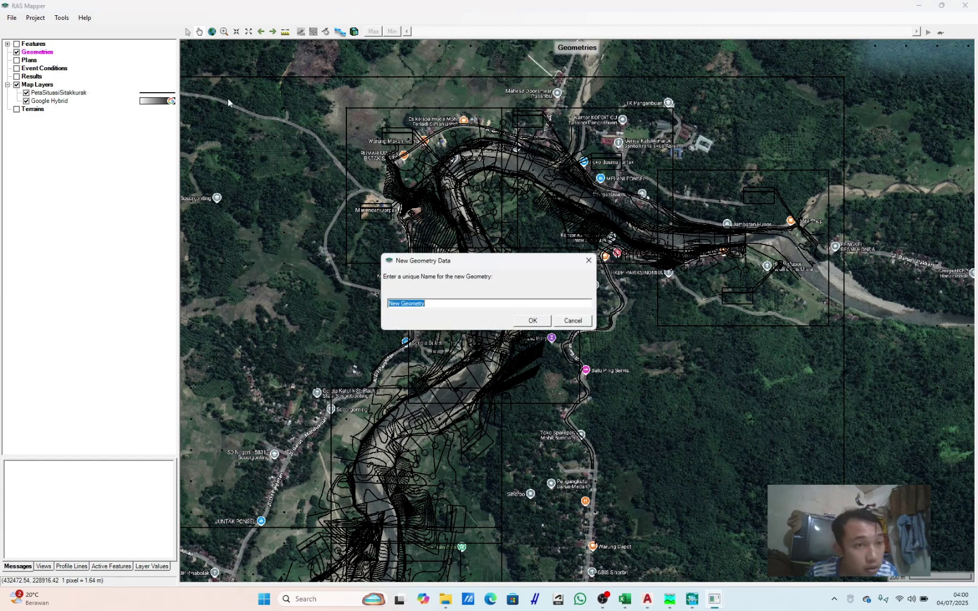
pyautogui.write('Sungai Sitakkurak')
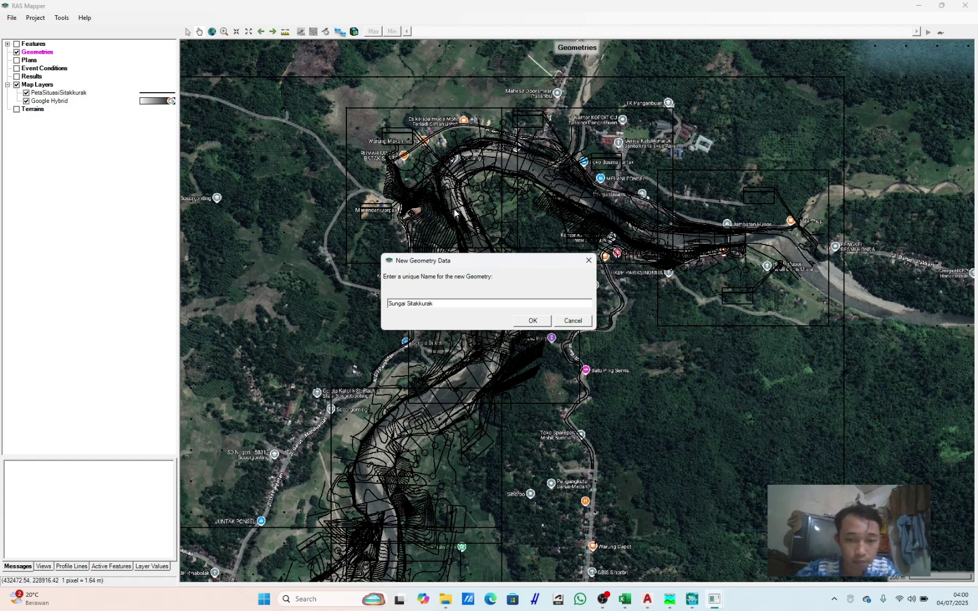
pyautogui.click(533, 320)
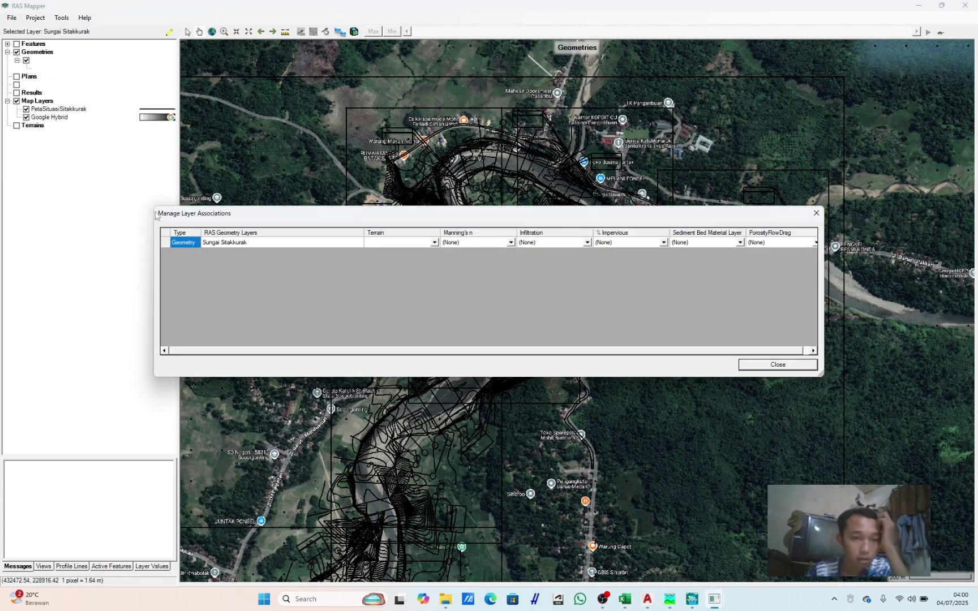
pyautogui.click(783, 366)
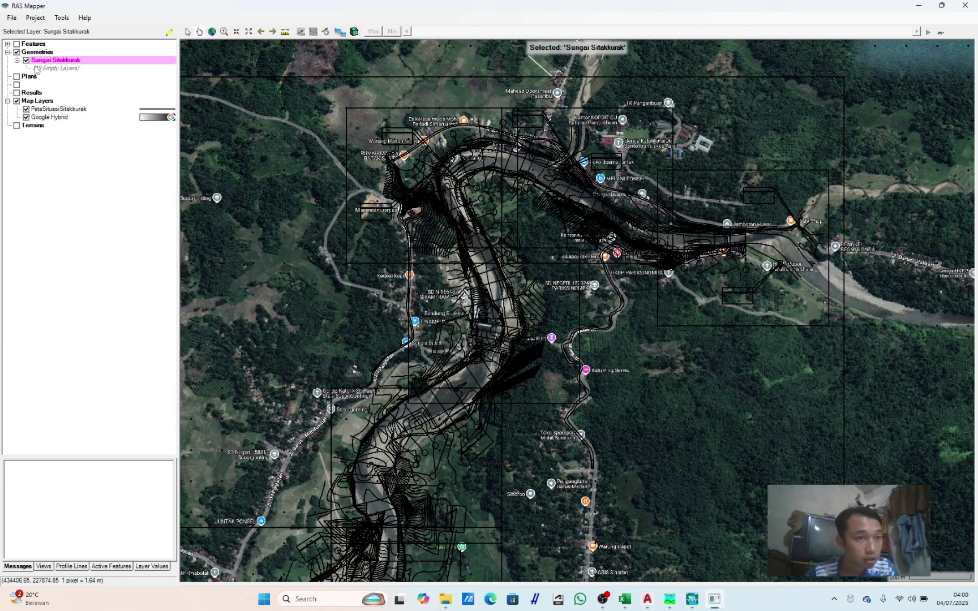
# Step: Check which layers are listed under the Sungai Sitakkurak geometry in the layer tree
pyautogui.click(47, 69)
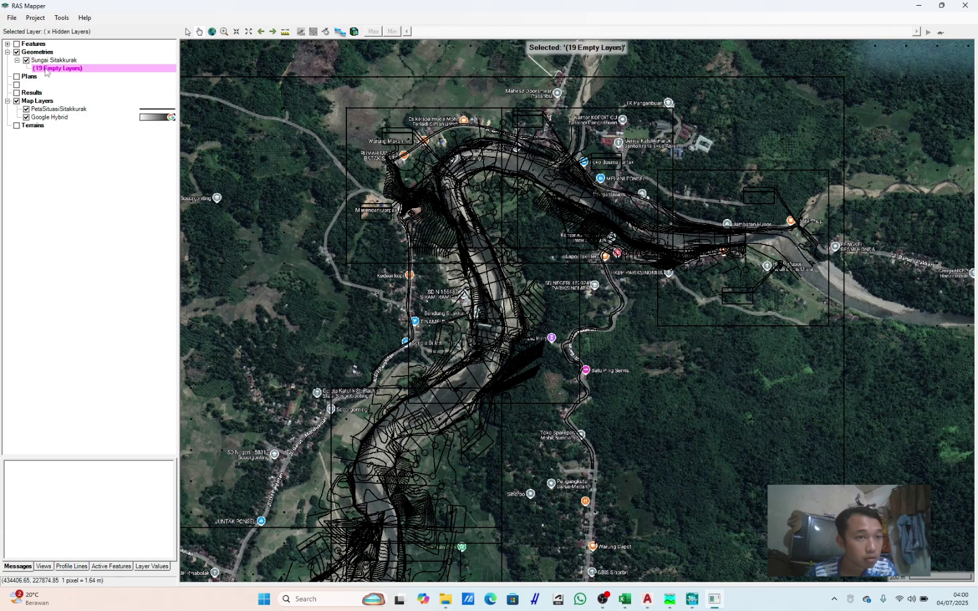
pyautogui.click(43, 61)
pyautogui.click(17, 60)
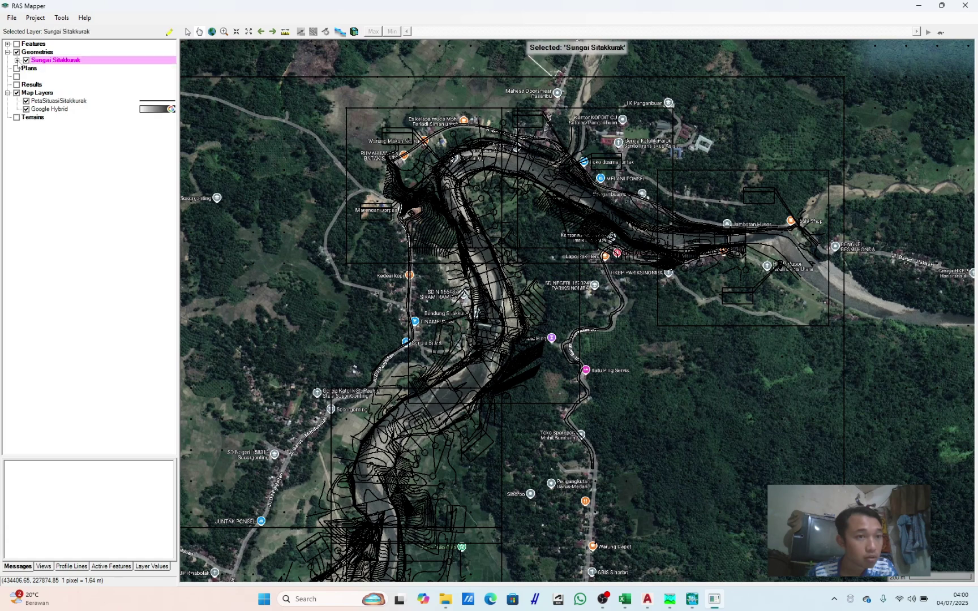
pyautogui.click(18, 60)
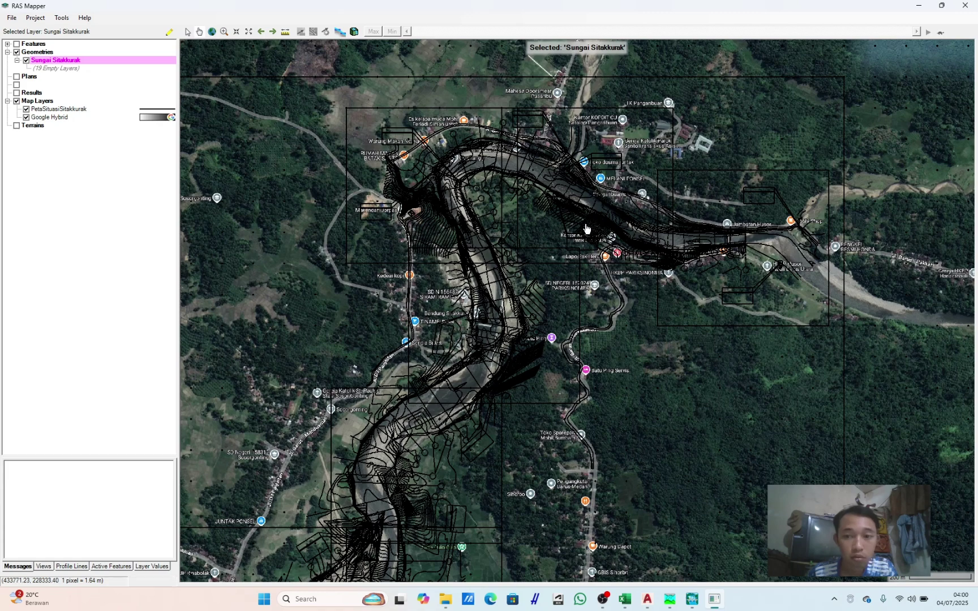
# Step: Examine the visualization and source file properties of the empty layers entry under the Sungai Sitakkurak geometry
pyautogui.moveTo(587, 230); pyautogui.dragTo(530, 252)
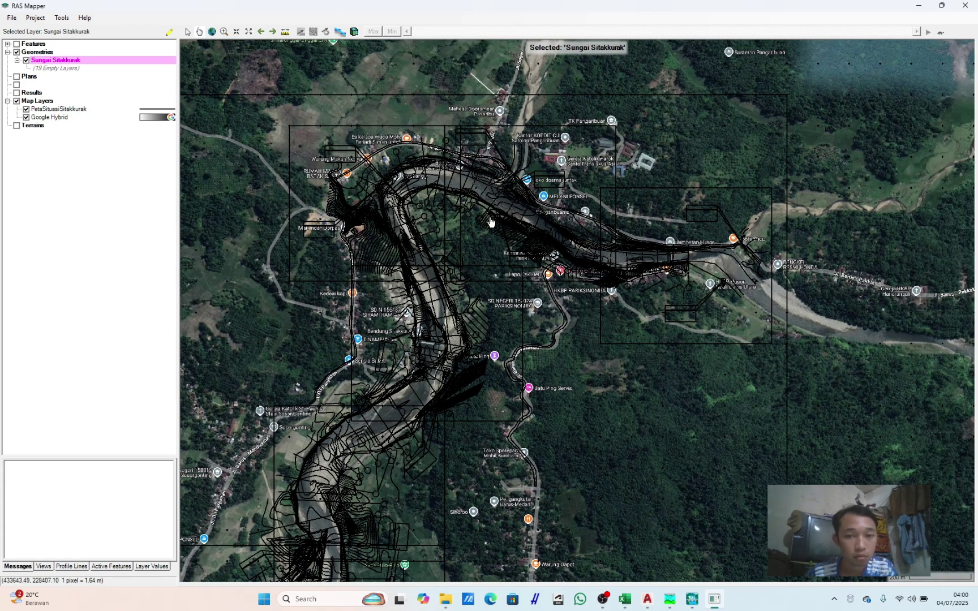
pyautogui.scroll(1, 491, 221)
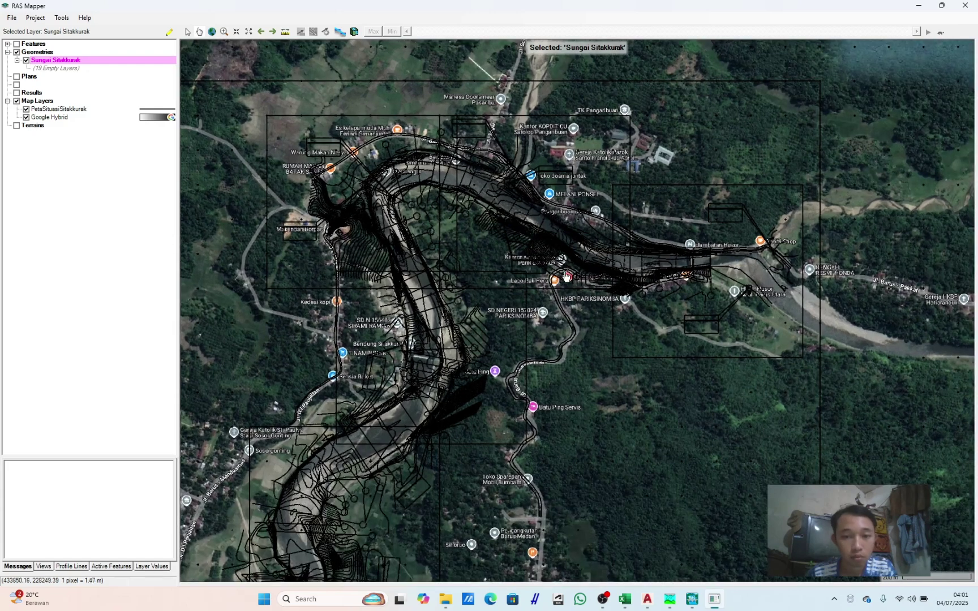
pyautogui.moveTo(528, 243); pyautogui.dragTo(465, 246)
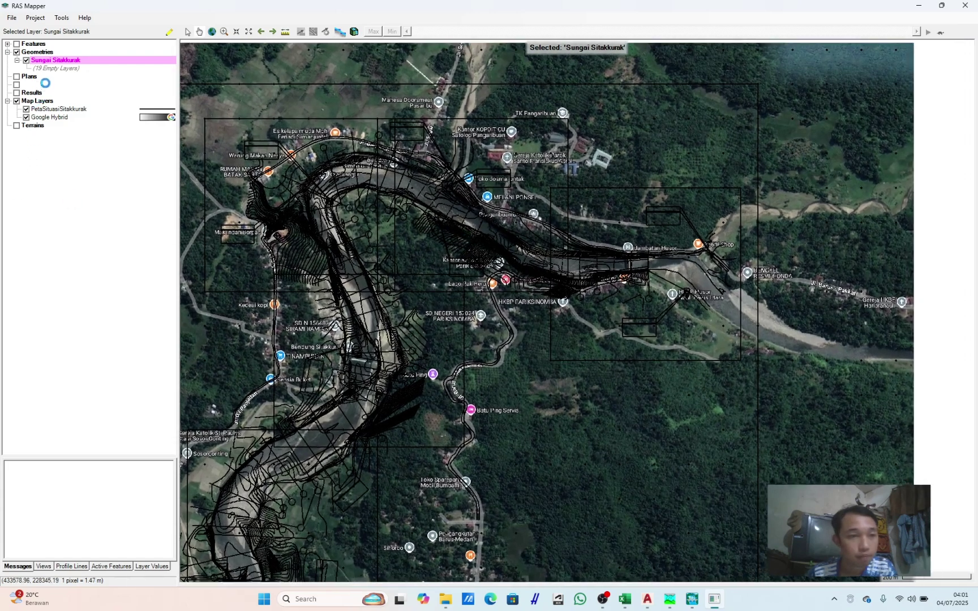
pyautogui.click(50, 68)
pyautogui.rightClick(49, 69)
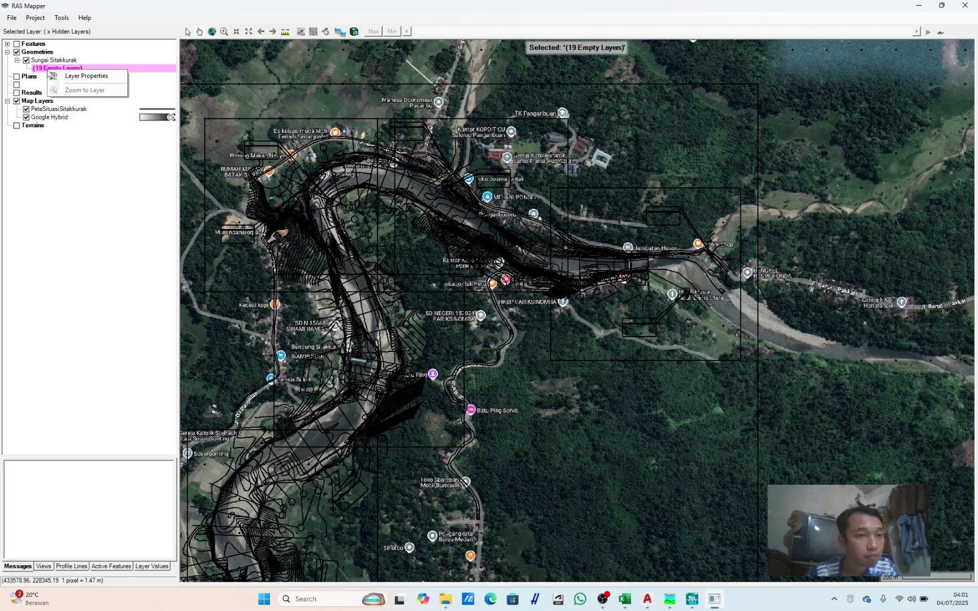
pyautogui.click(83, 75)
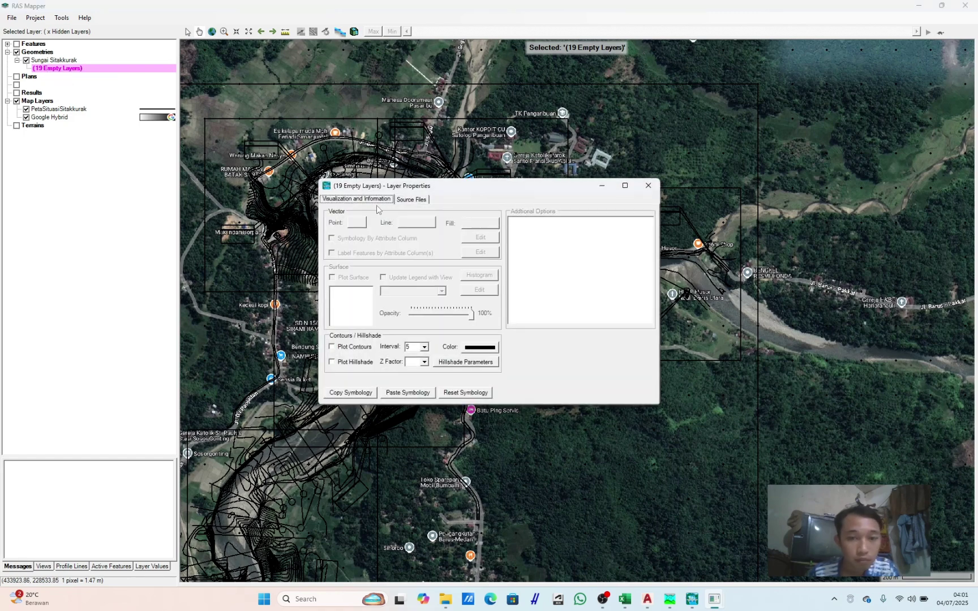
pyautogui.click(411, 199)
pyautogui.click(387, 202)
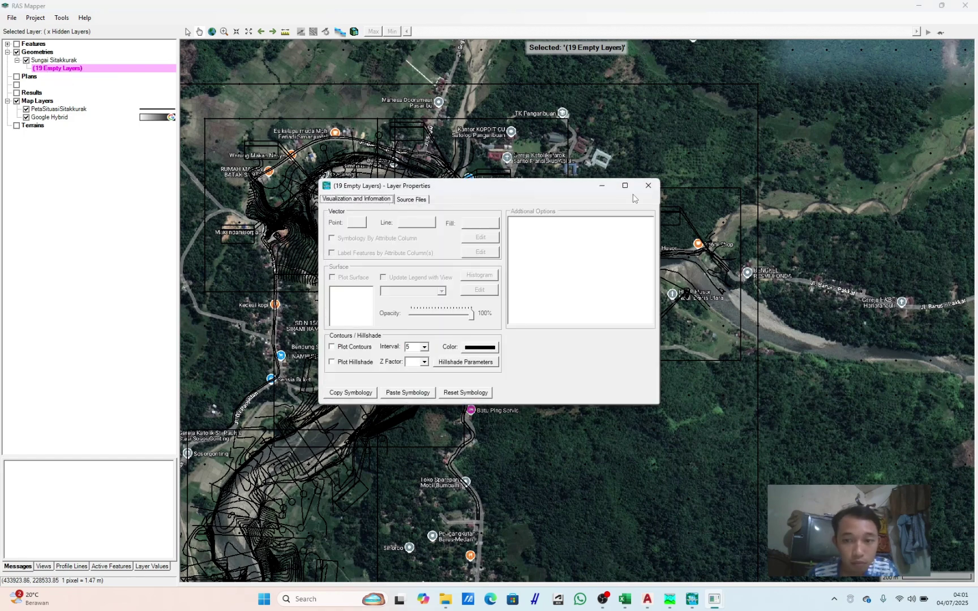
pyautogui.click(648, 186)
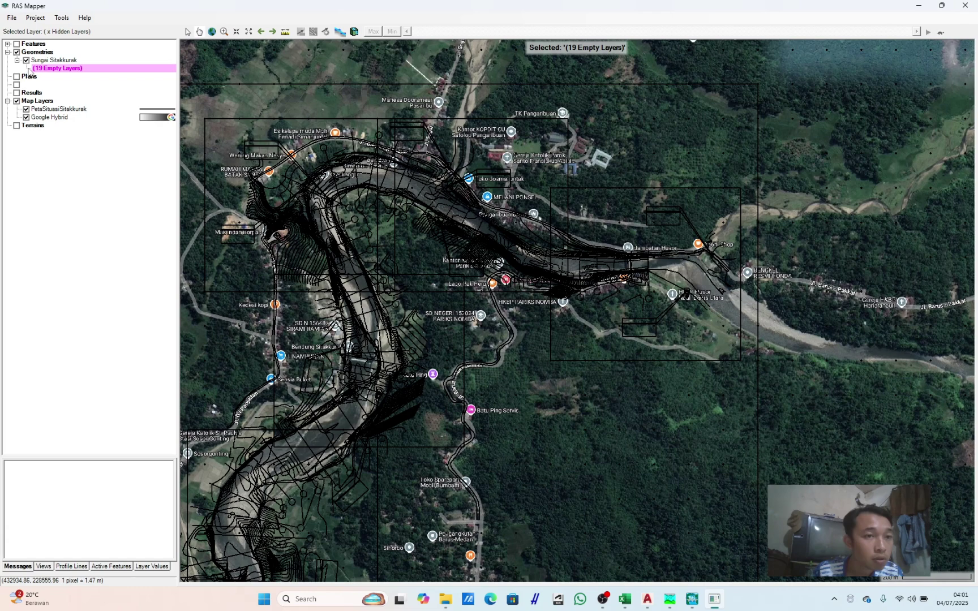
# Step: Enable automatic updating of all cross-section, structure and storage area properties for the Sungai Sitakkurak geometry
pyautogui.doubleClick(50, 60)
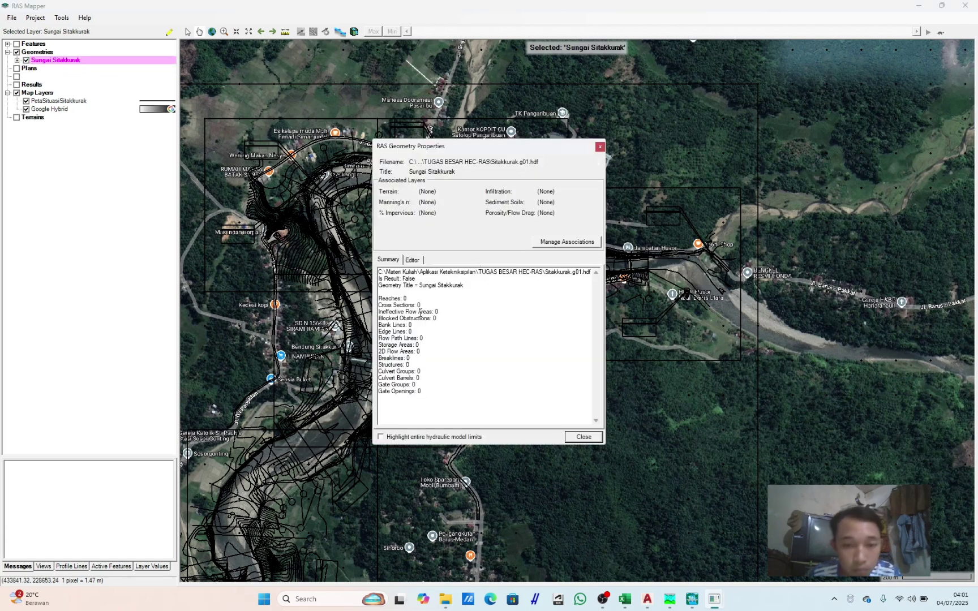
pyautogui.click(415, 261)
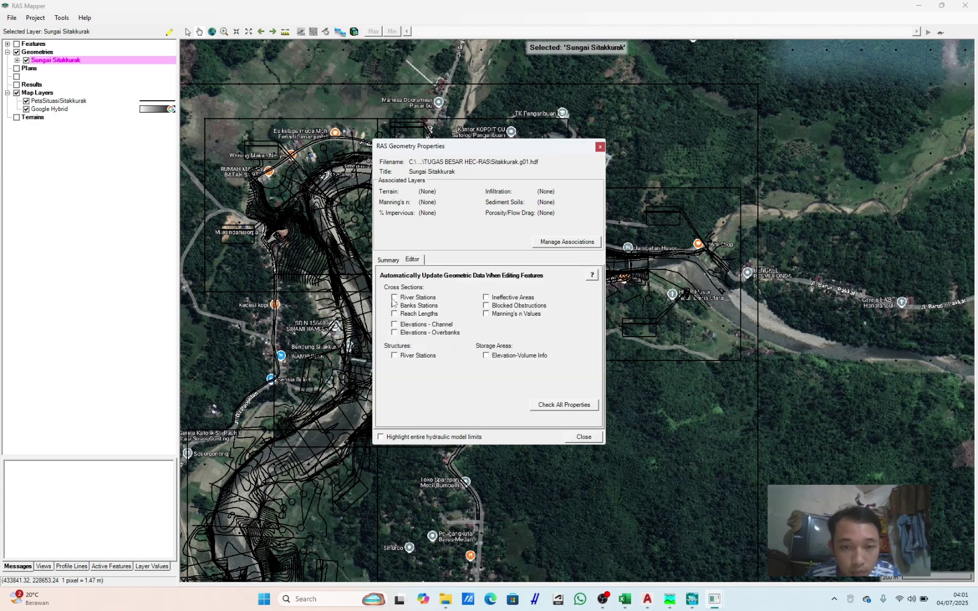
pyautogui.click(576, 405)
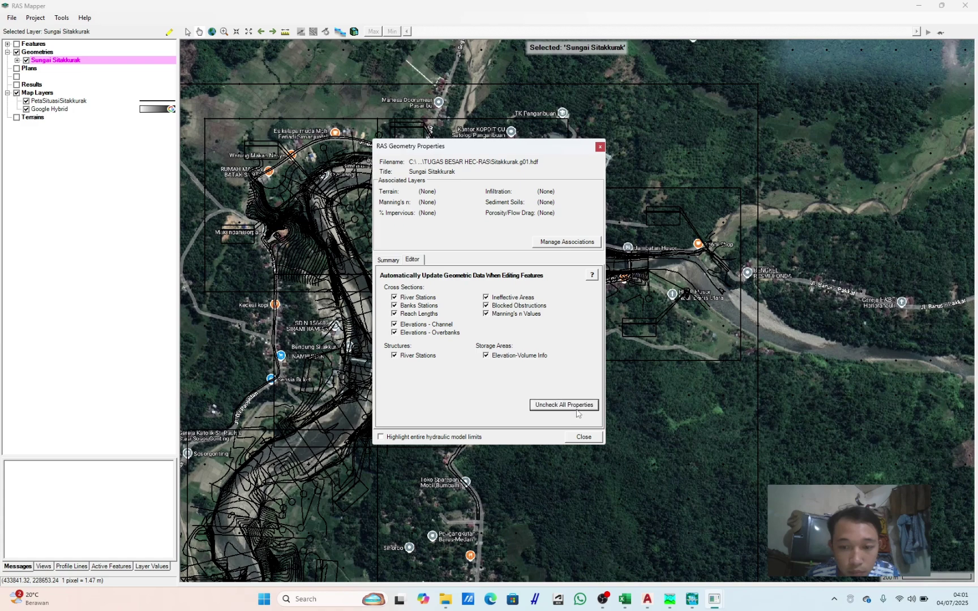
pyautogui.click(584, 437)
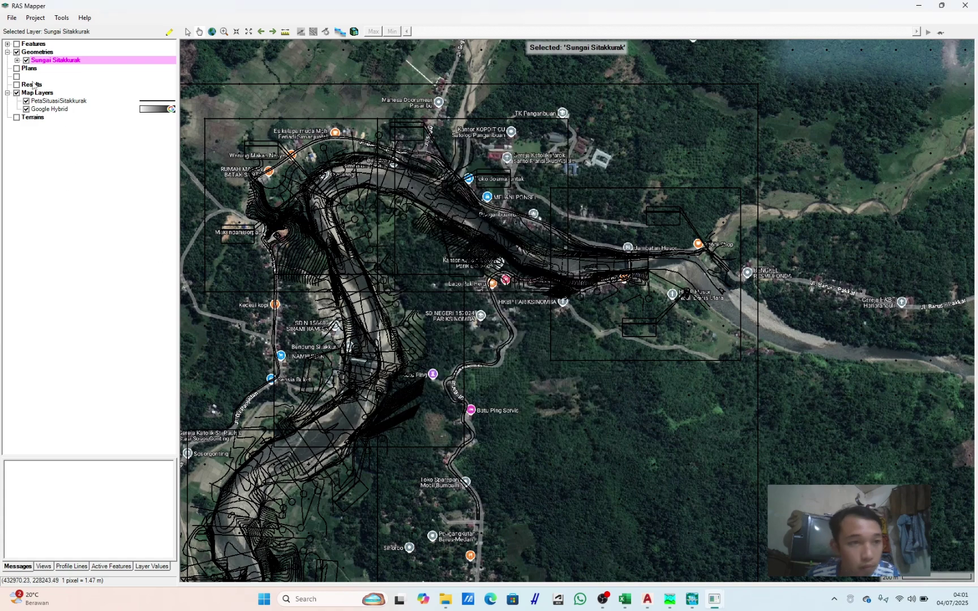
# Step: Expand the Sungai Sitakkurak geometry again and recheck the source files of its empty layers entry
pyautogui.click(17, 60)
pyautogui.doubleClick(34, 69)
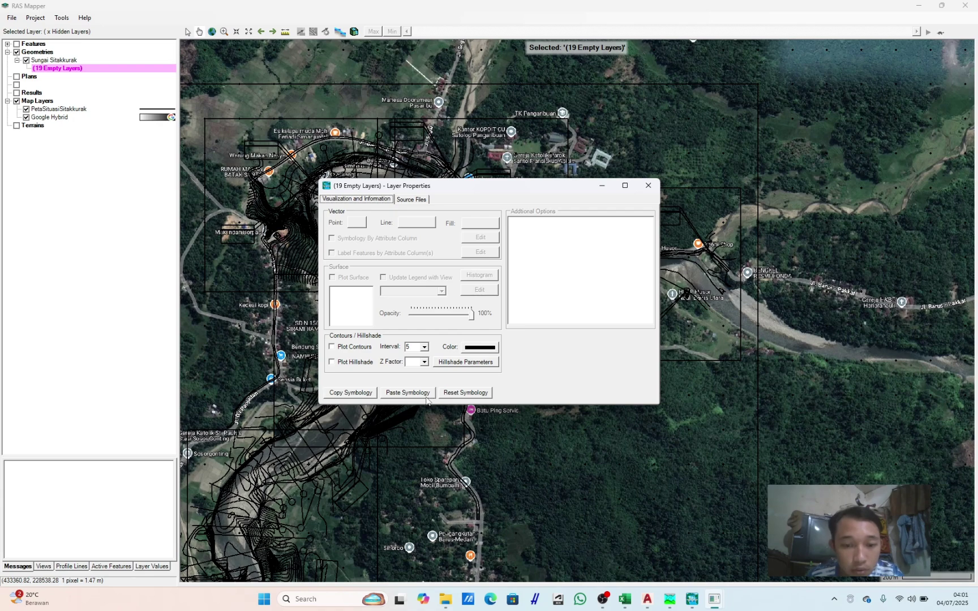
pyautogui.click(412, 199)
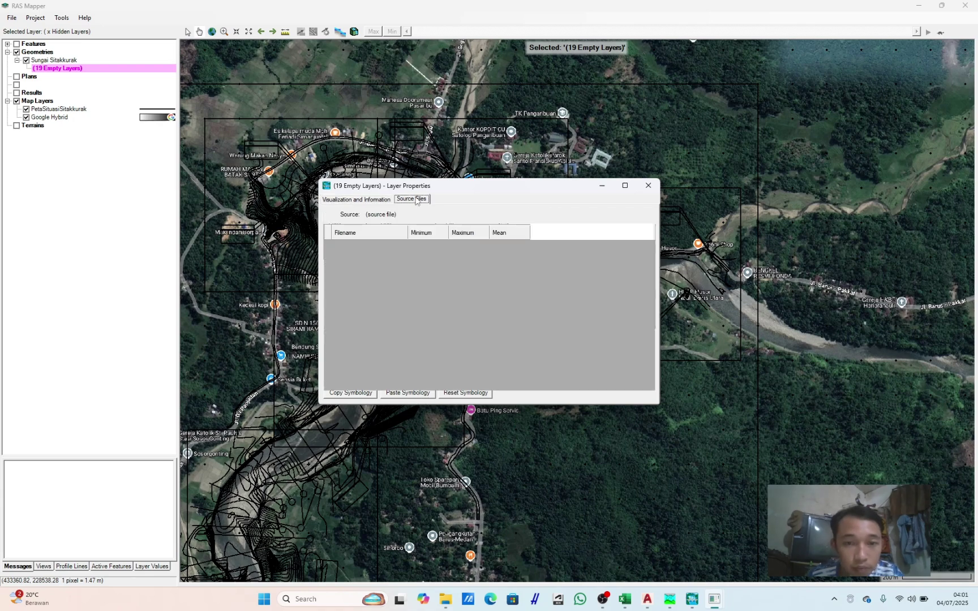
pyautogui.click(387, 200)
pyautogui.click(648, 185)
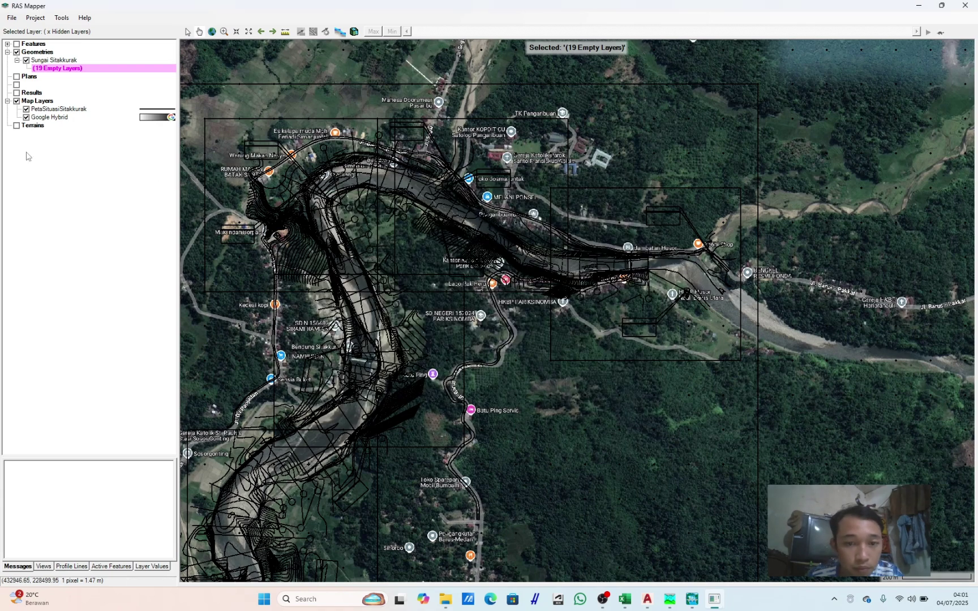
# Step: Turn on contour and hillshade plotting for the empty layers entry, then copy and paste its symbology
pyautogui.rightClick(43, 68)
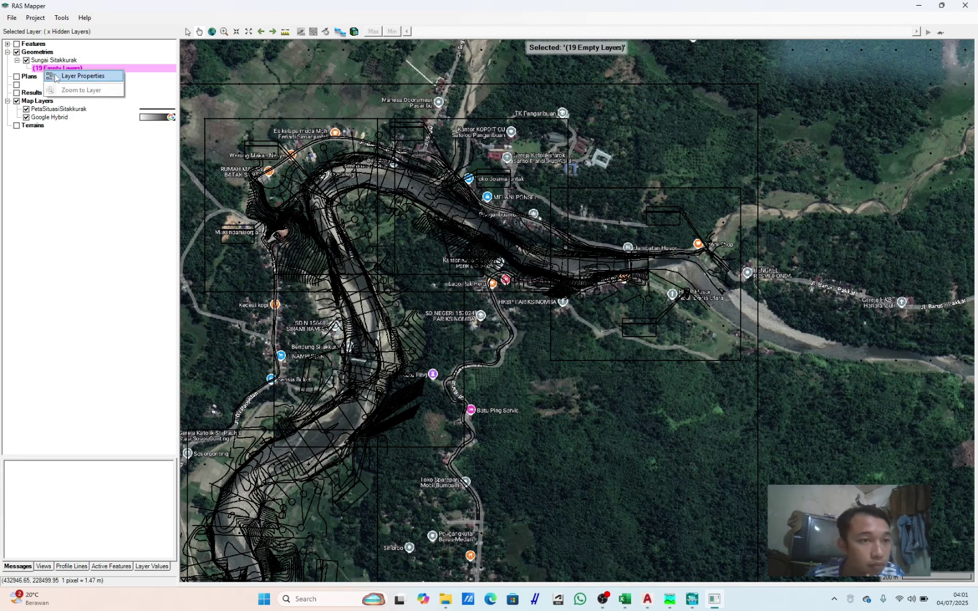
pyautogui.click(62, 79)
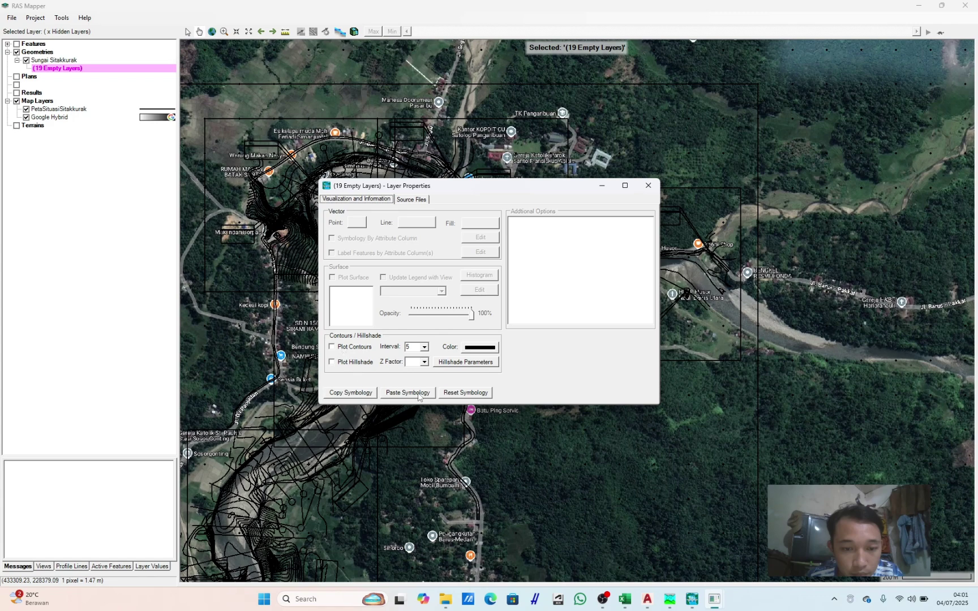
pyautogui.click(456, 365)
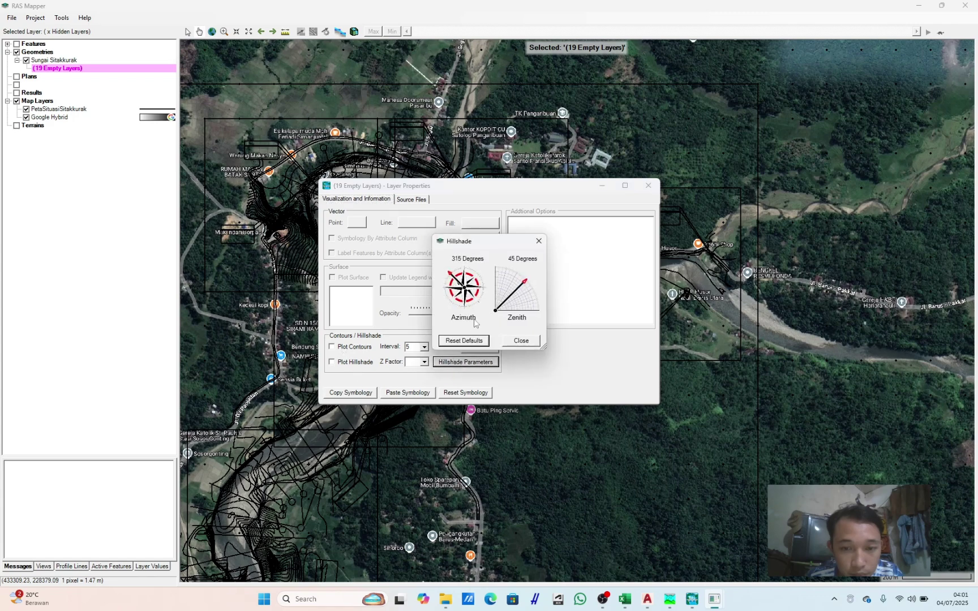
pyautogui.click(526, 341)
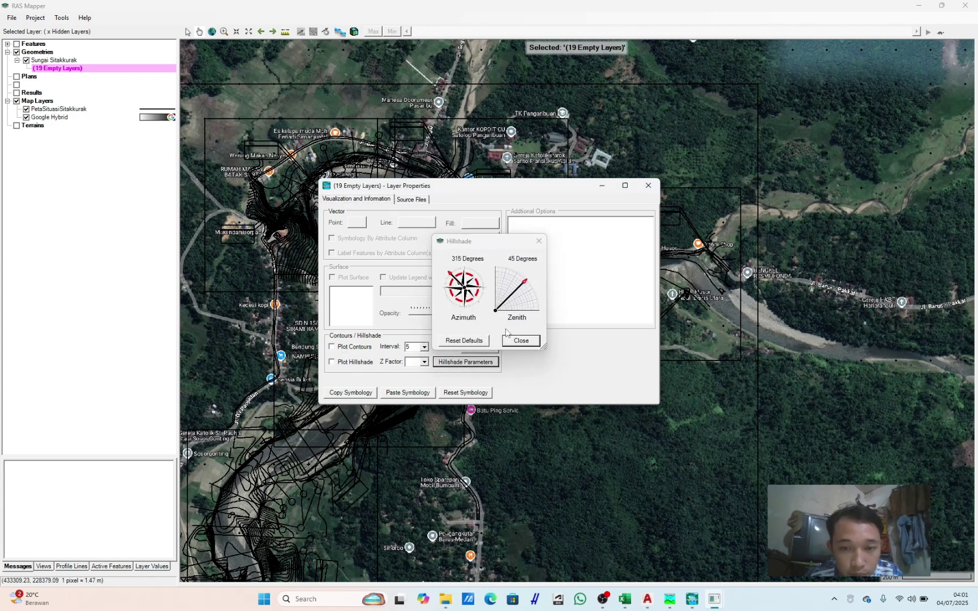
pyautogui.click(411, 201)
pyautogui.click(368, 199)
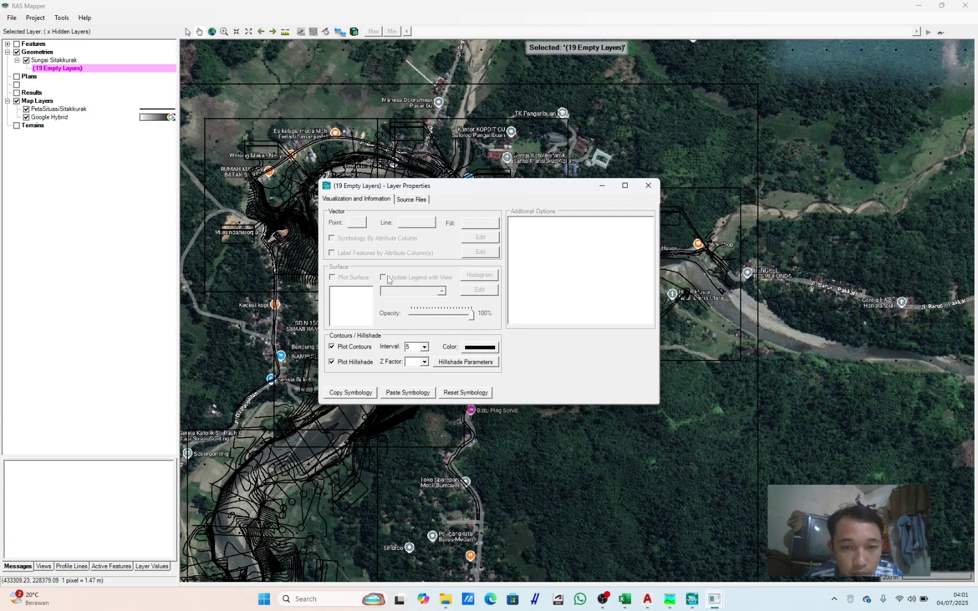
pyautogui.click(352, 395)
pyautogui.click(419, 392)
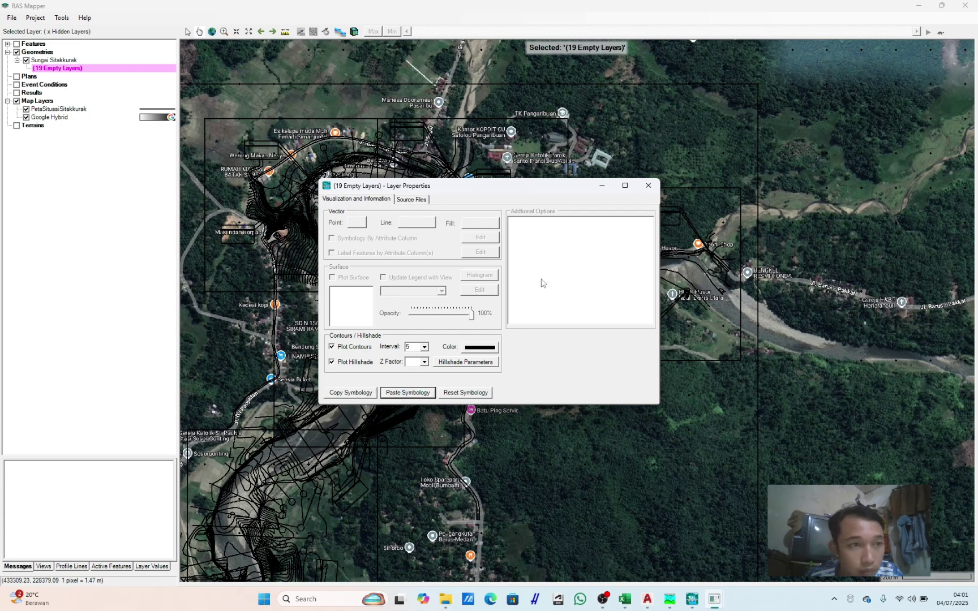
pyautogui.click(649, 187)
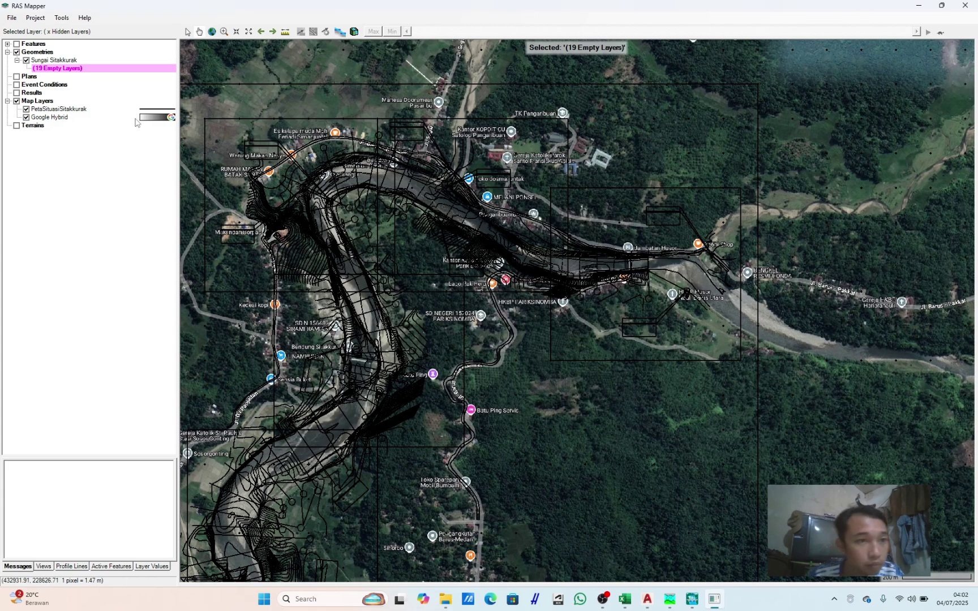
# Step: Review the summary in the Sungai Sitakkurak geometry properties
pyautogui.doubleClick(27, 61)
pyautogui.doubleClick(43, 64)
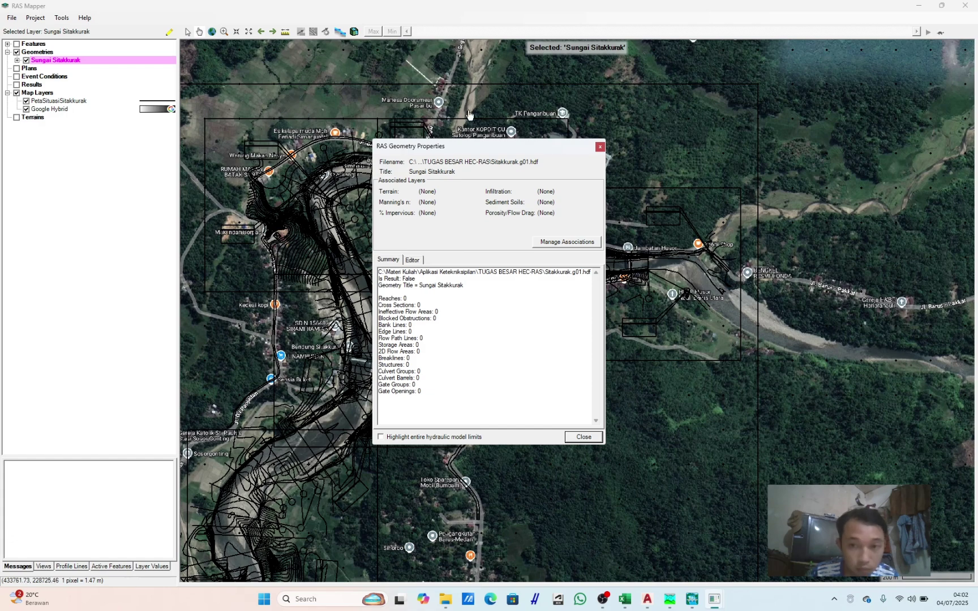
pyautogui.click(600, 147)
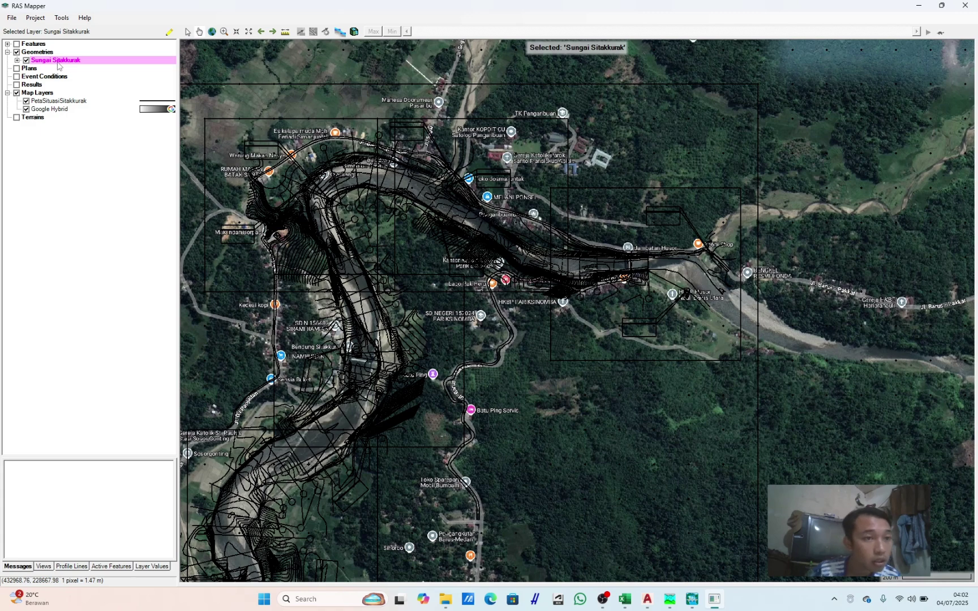
# Step: Start editing the Sungai Sitakkurak geometry, show its Rivers layer and make that the active editing layer
pyautogui.click(17, 60)
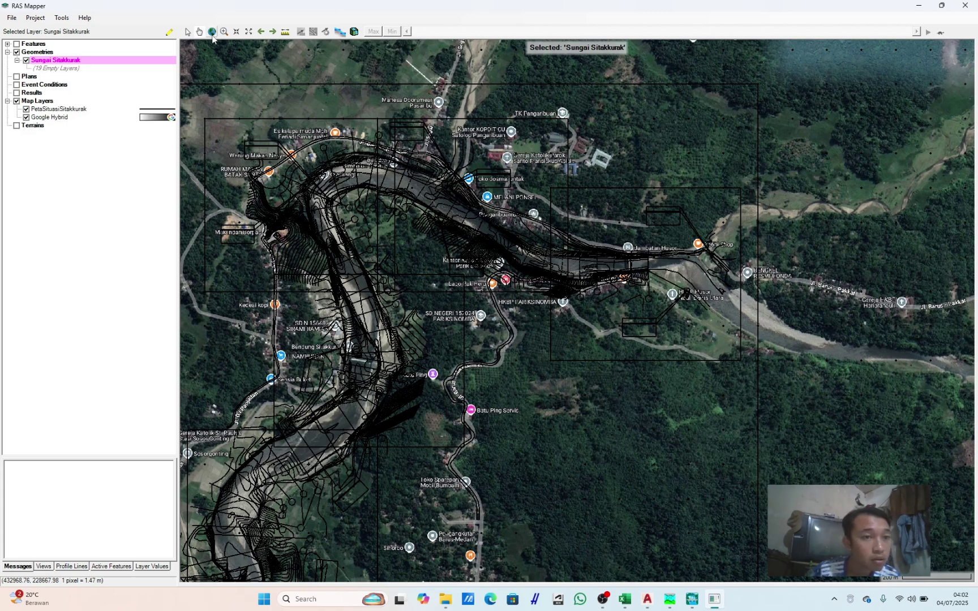
pyautogui.click(169, 32)
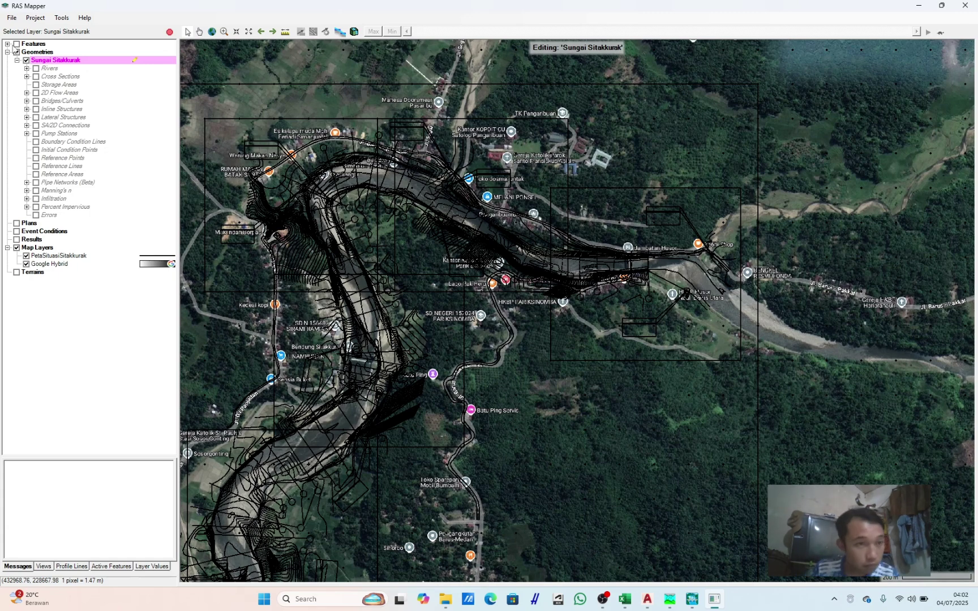
pyautogui.click(37, 69)
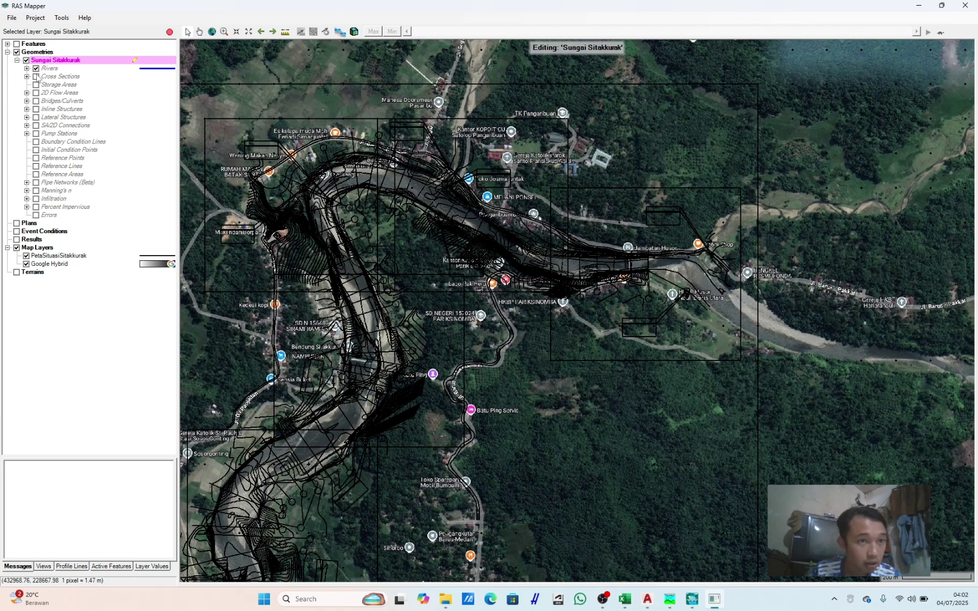
pyautogui.click(50, 68)
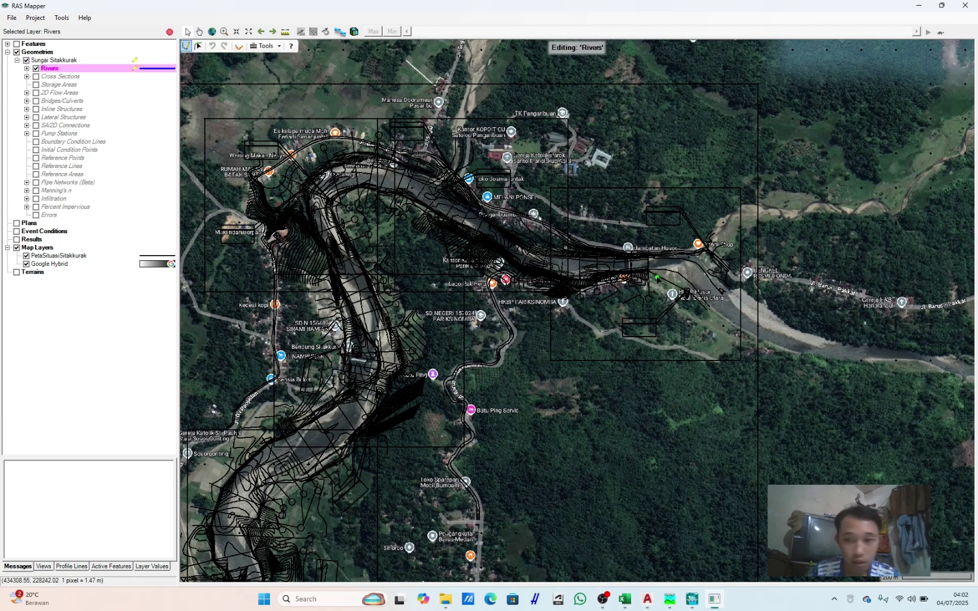
# Step: Start the river centerline just upstream of the Jambatan Husor bridge and trace it downstream along the channel past Toko dosma juntak
pyautogui.scroll(1, 640, 274)
pyautogui.scroll(2, 640, 274)
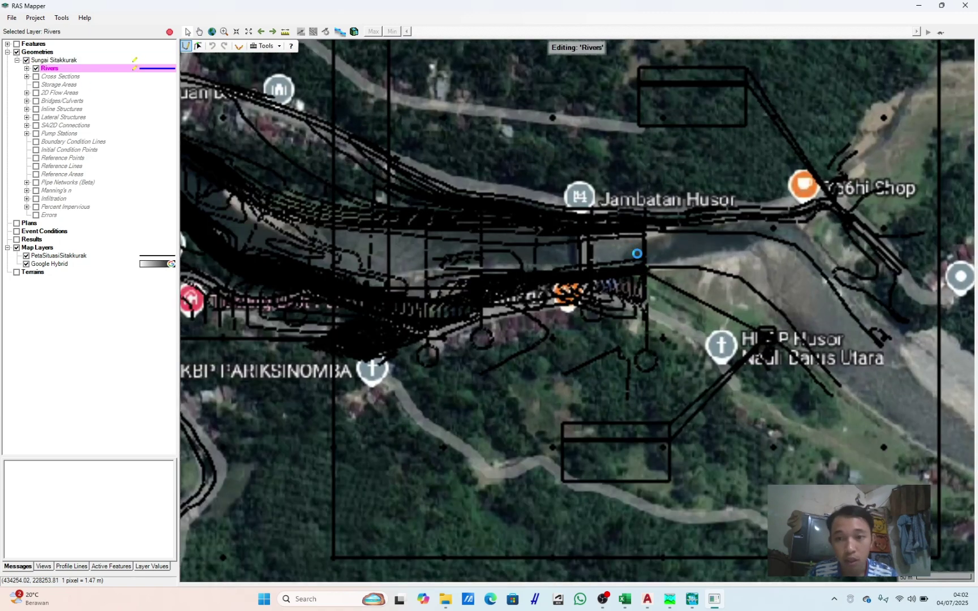
pyautogui.scroll(1, 642, 258)
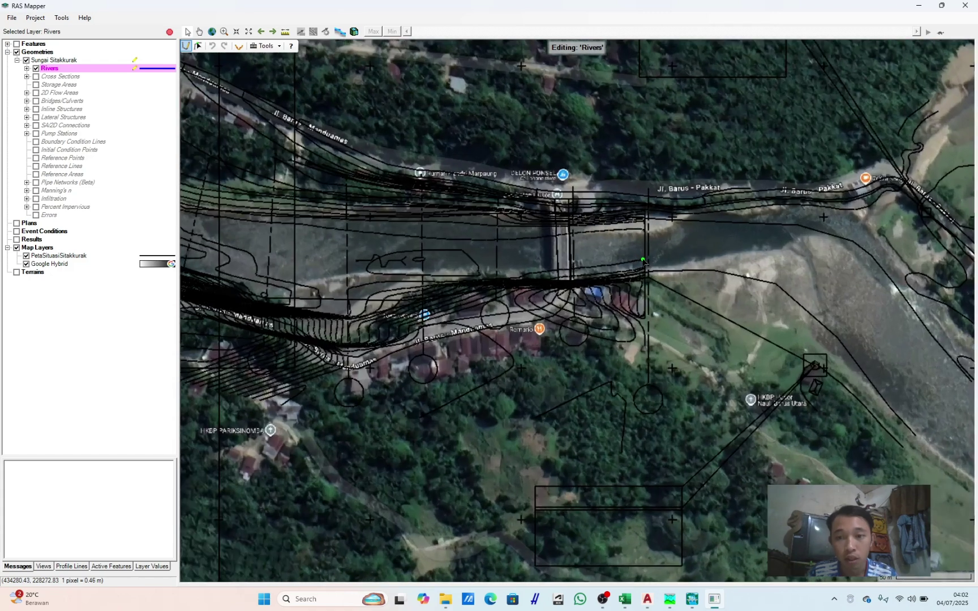
pyautogui.click(671, 250)
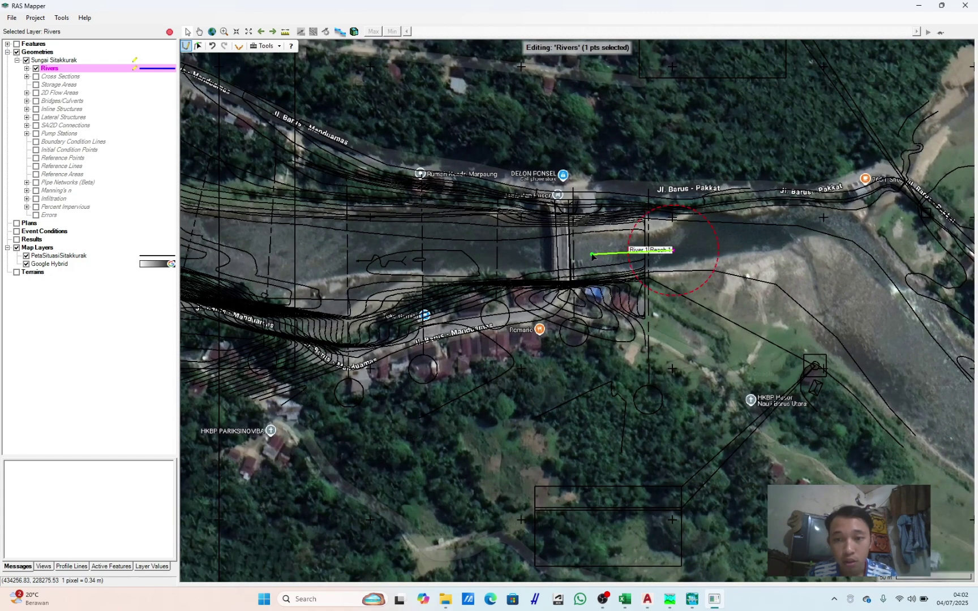
pyautogui.click(263, 255)
pyautogui.hscroll(-5, 263, 255)
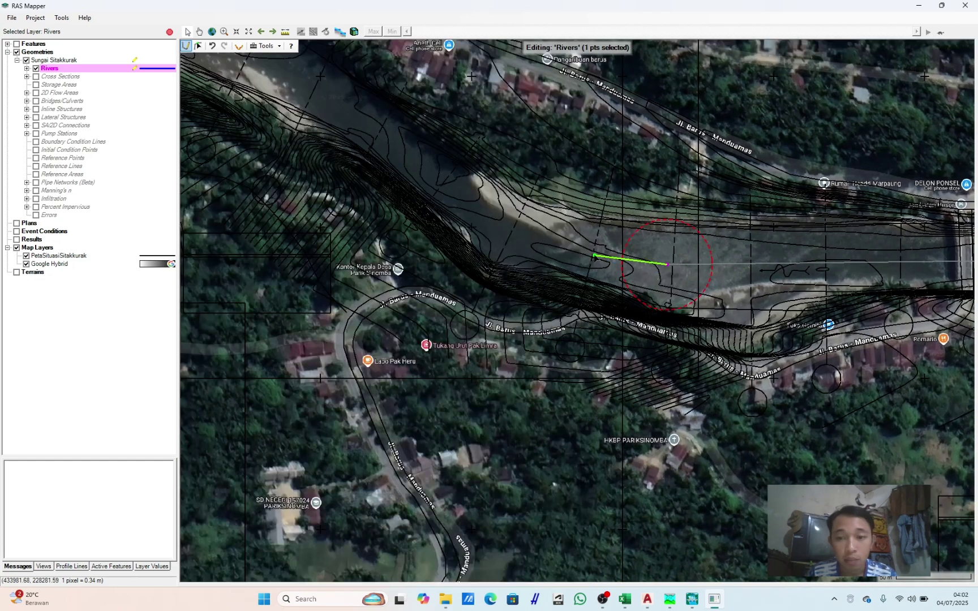
pyautogui.moveTo(450, 212); pyautogui.dragTo(653, 353)
pyautogui.moveTo(518, 255); pyautogui.dragTo(636, 374)
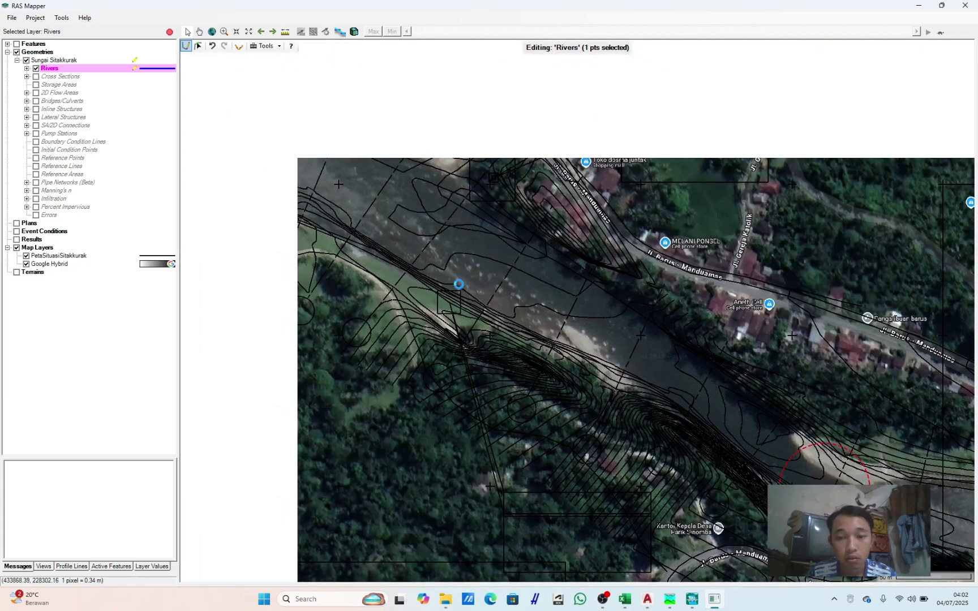
pyautogui.click(373, 209)
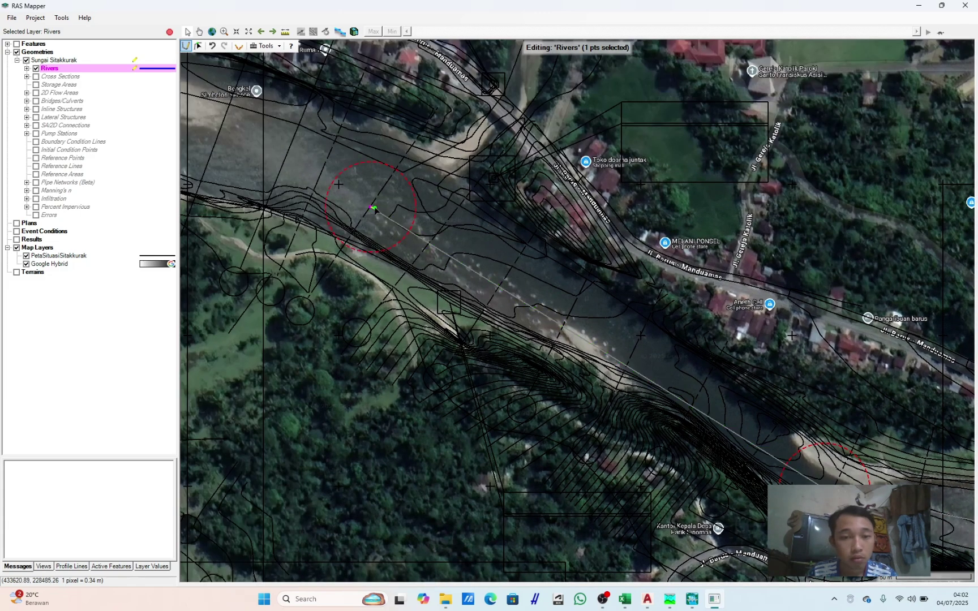
# Step: Continue the river centerline along the channel and around the sharp bend near Rumah Makan Batak Santo
pyautogui.scroll(-2, 373, 209)
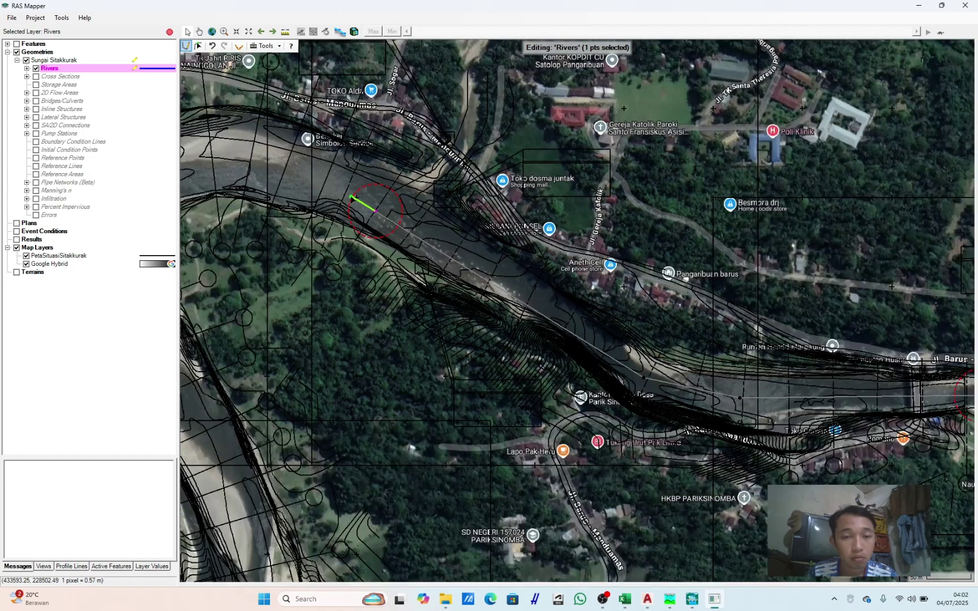
pyautogui.moveTo(351, 196); pyautogui.dragTo(613, 333)
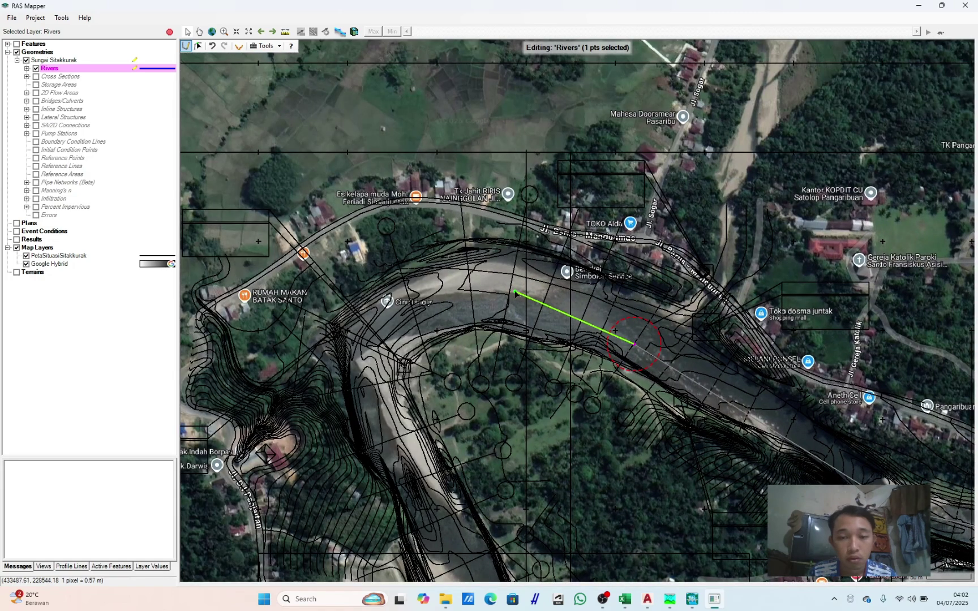
pyautogui.click(515, 293)
pyautogui.click(420, 293)
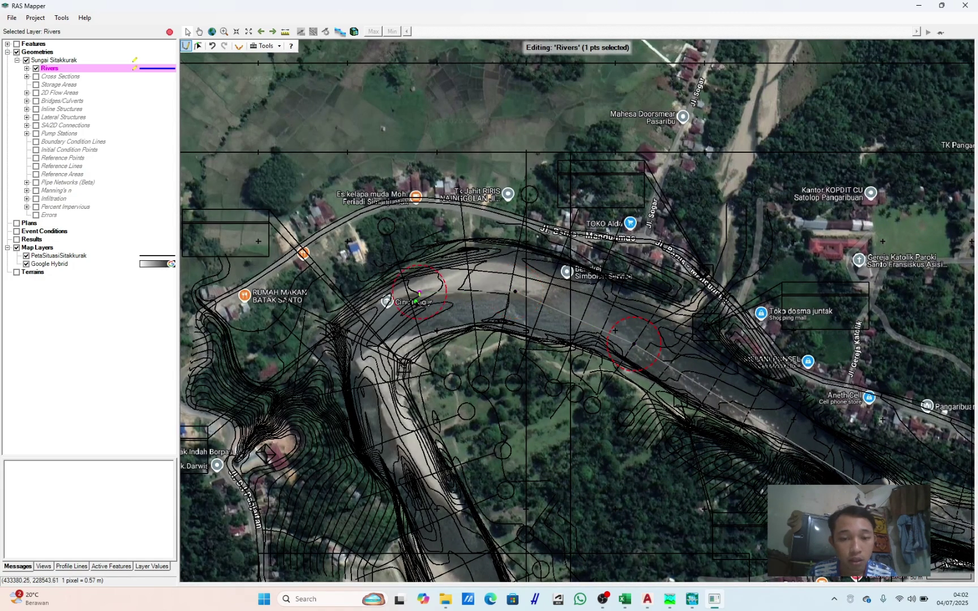
pyautogui.click(376, 334)
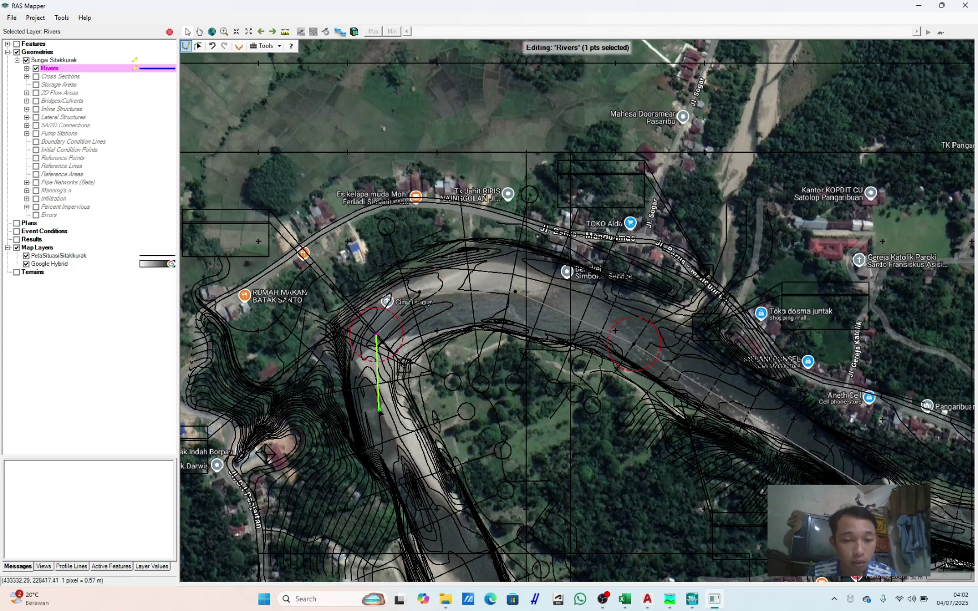
# Step: Extend the centerline down the southbound channel and finish it at the Bendung Sitakkurak weir
pyautogui.click(436, 542)
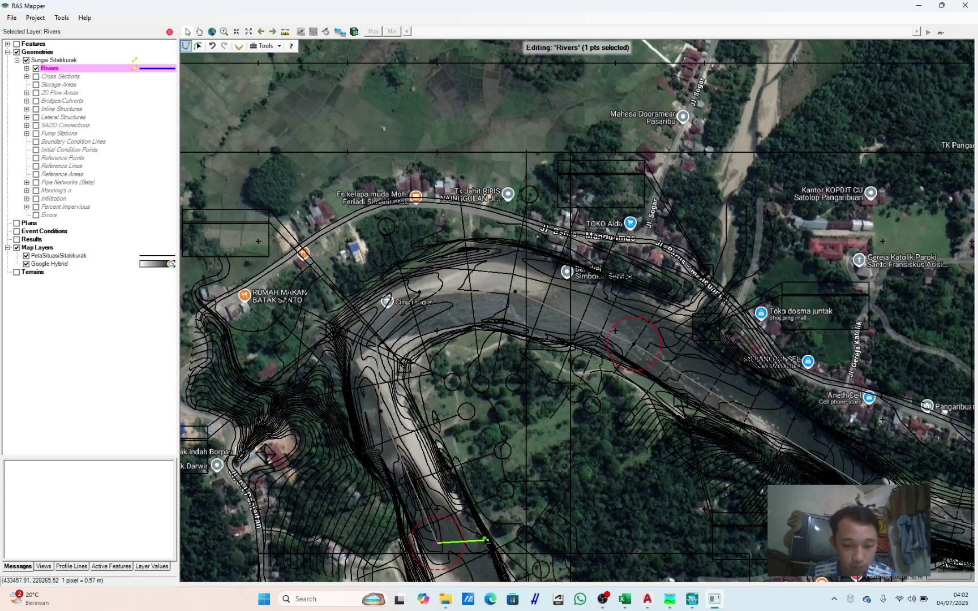
pyautogui.moveTo(485, 540); pyautogui.dragTo(403, 197)
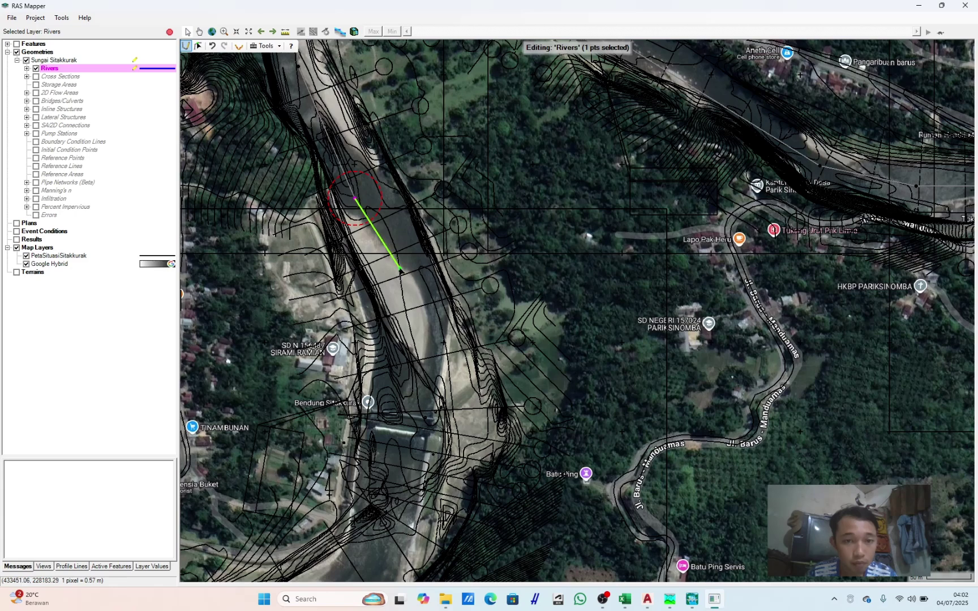
pyautogui.click(402, 295)
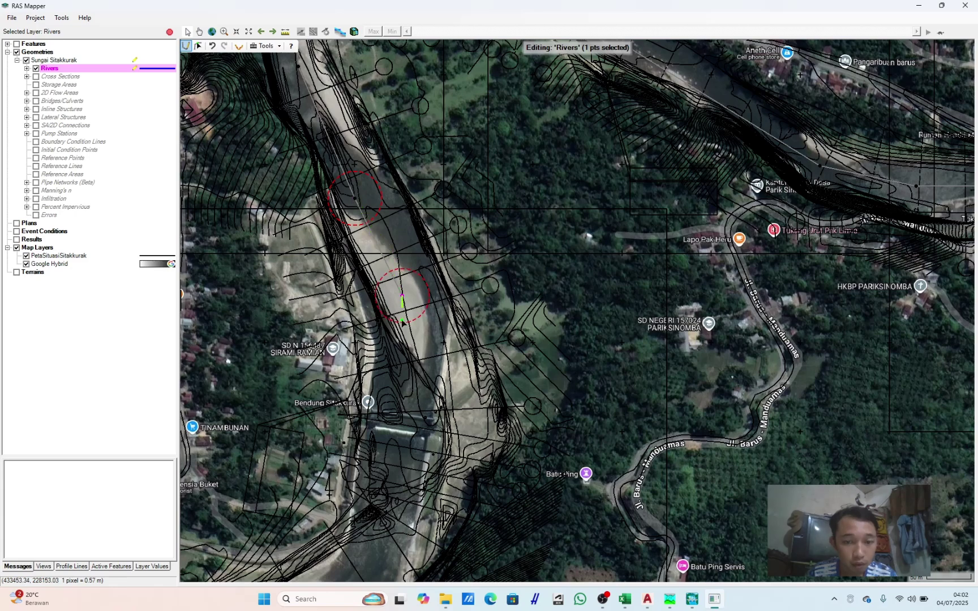
pyautogui.click(407, 414)
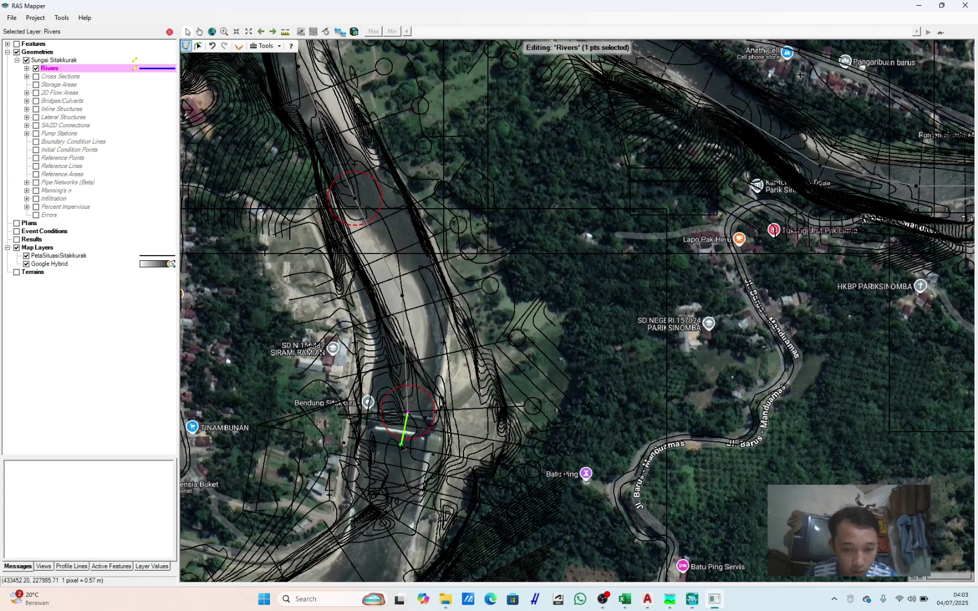
pyautogui.doubleClick(403, 444)
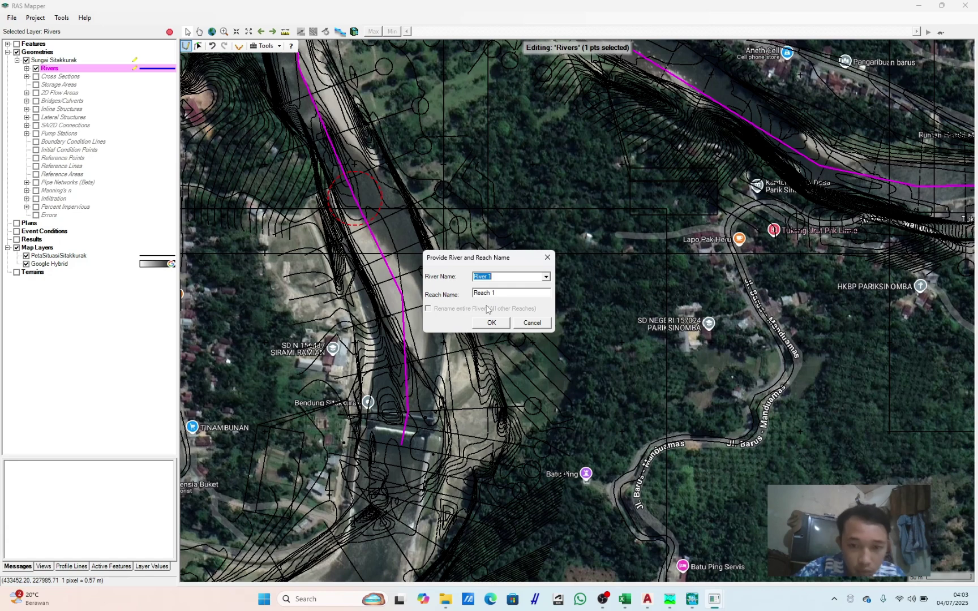
# Step: Name both the new river and its reach Sitakkurak
pyautogui.write('Sitakkurak')
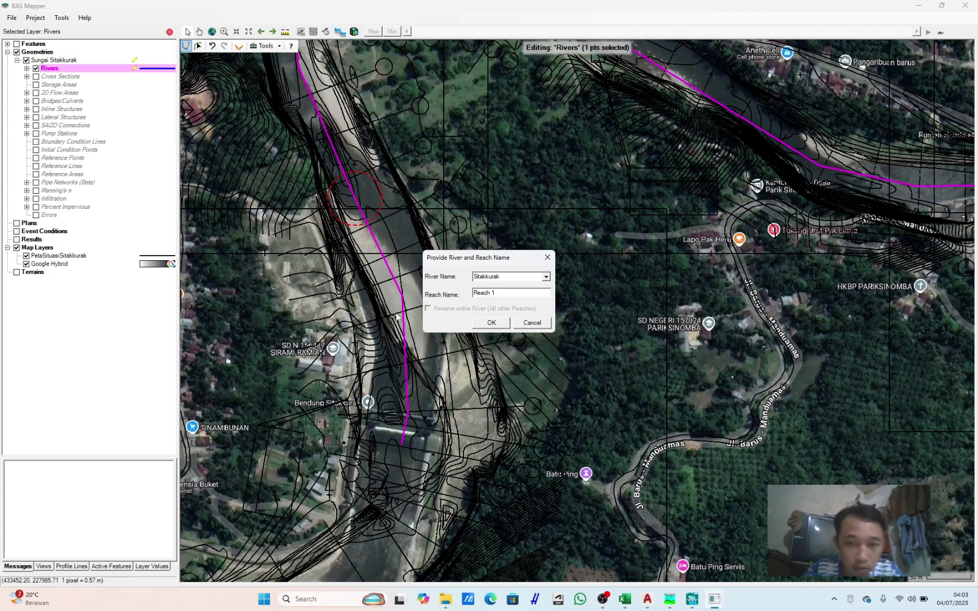
pyautogui.press('Tab')
pyautogui.write('S')
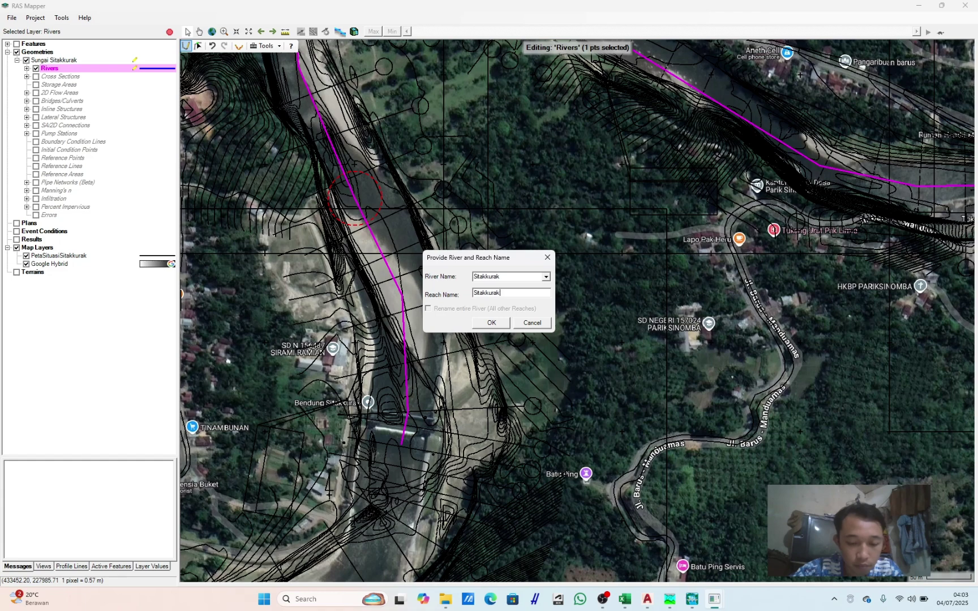
pyautogui.click(491, 322)
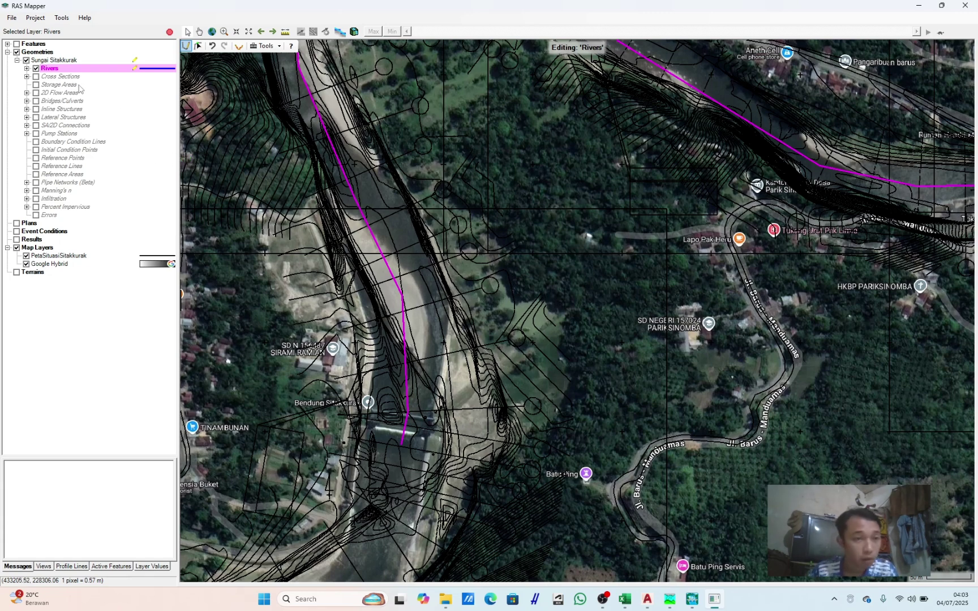
# Step: Make Cross Sections the active editing layer and hide the Google Hybrid imagery, keeping the PetaSituasiSitakkurak linework
pyautogui.click(49, 77)
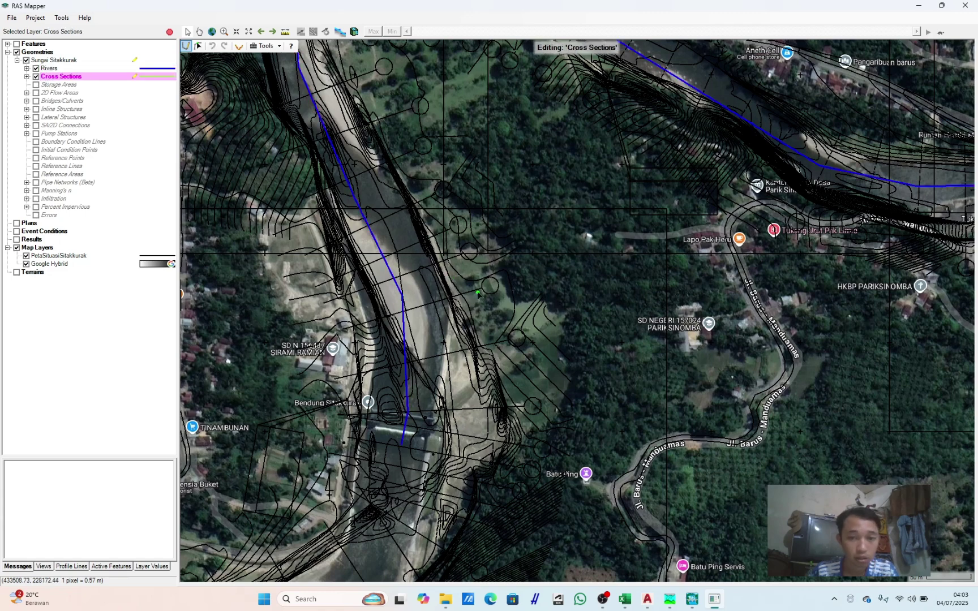
pyautogui.scroll(-1, 527, 314)
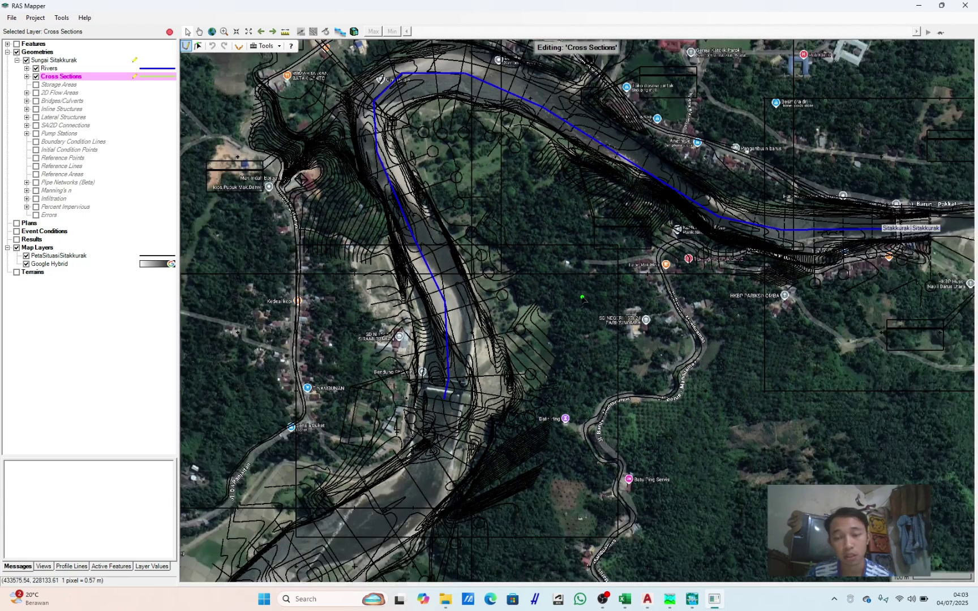
pyautogui.scroll(-1, 584, 303)
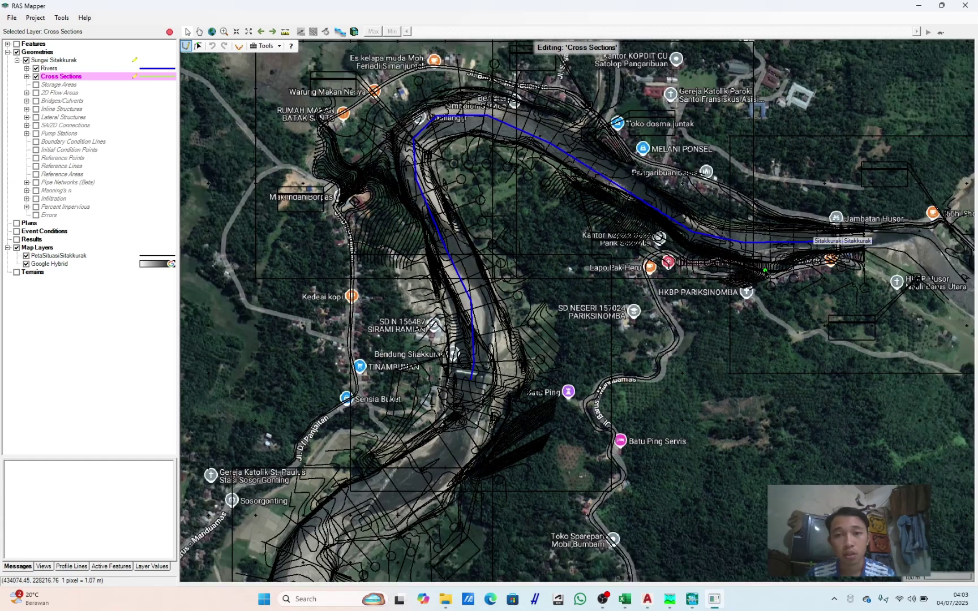
pyautogui.moveTo(764, 271); pyautogui.dragTo(492, 259)
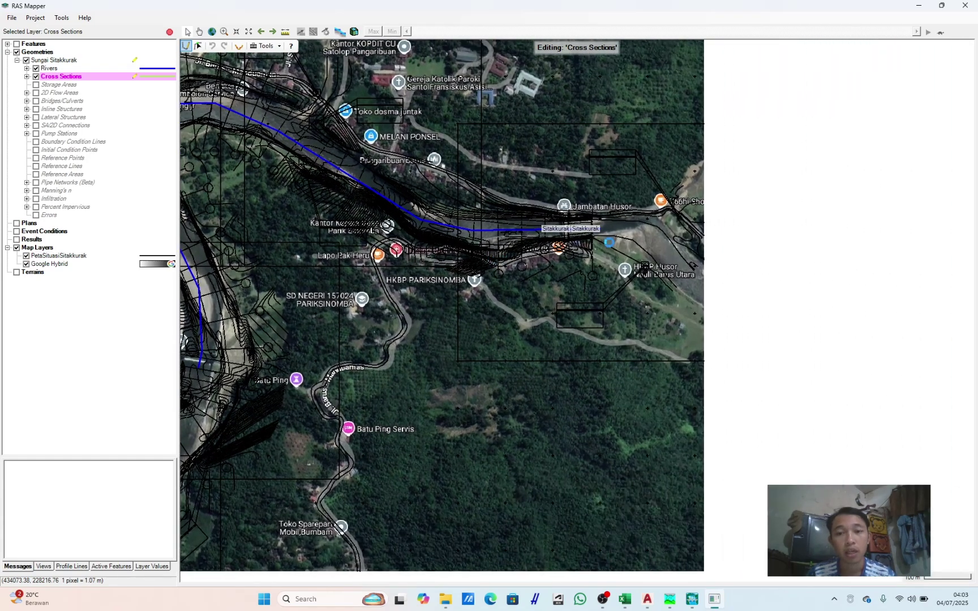
pyautogui.scroll(1, 592, 232)
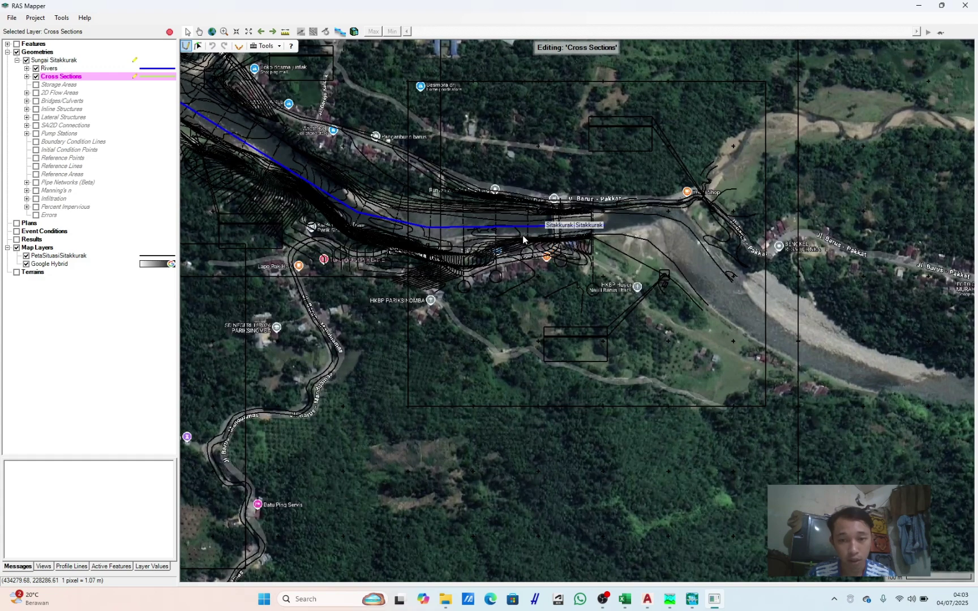
pyautogui.click(27, 264)
pyautogui.scroll(2, 575, 227)
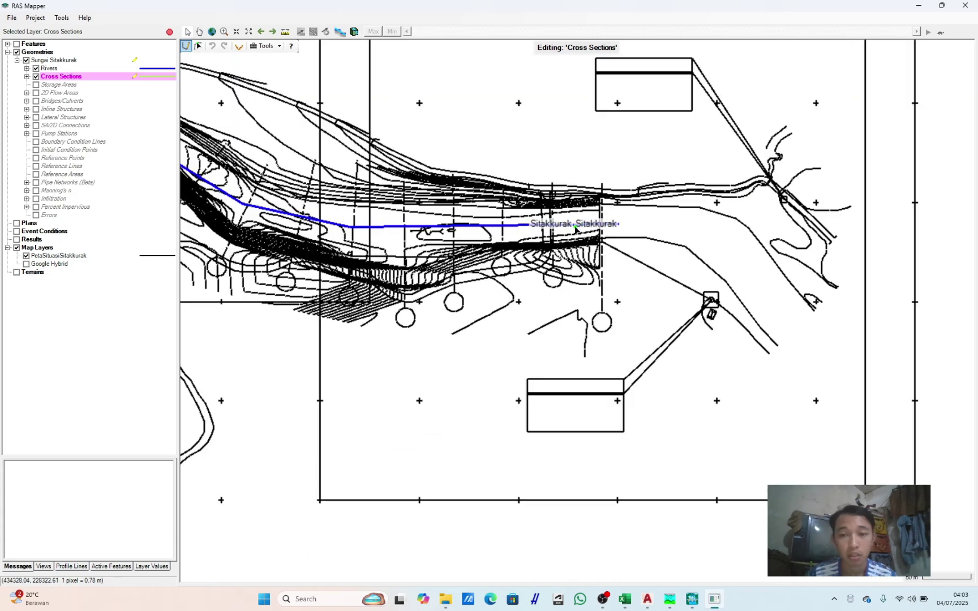
# Step: Draw the three most upstream cross sections over the dashed survey lines near the bridge, each from the south bank to the north bank
pyautogui.scroll(2, 576, 226)
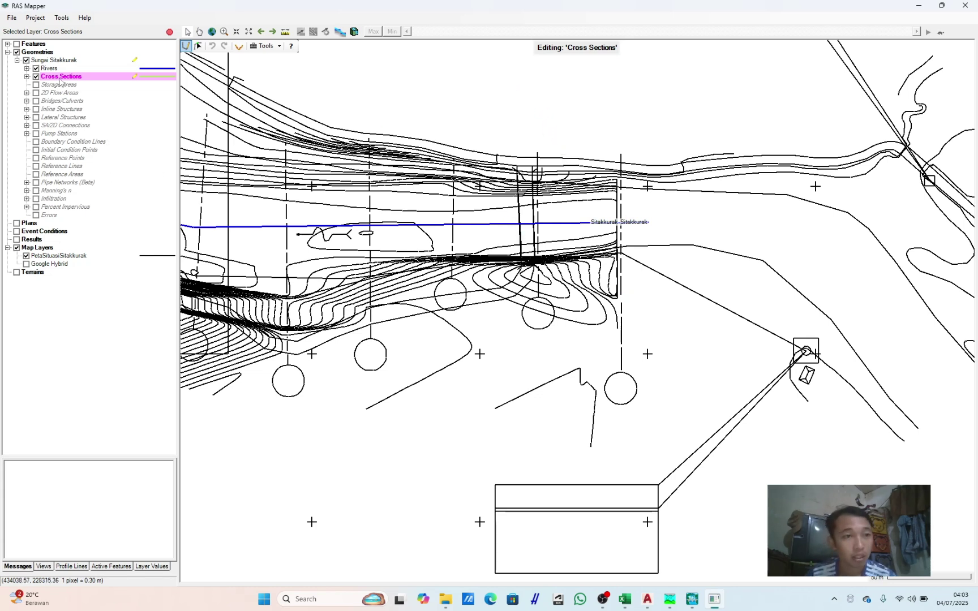
pyautogui.scroll(3, 617, 368)
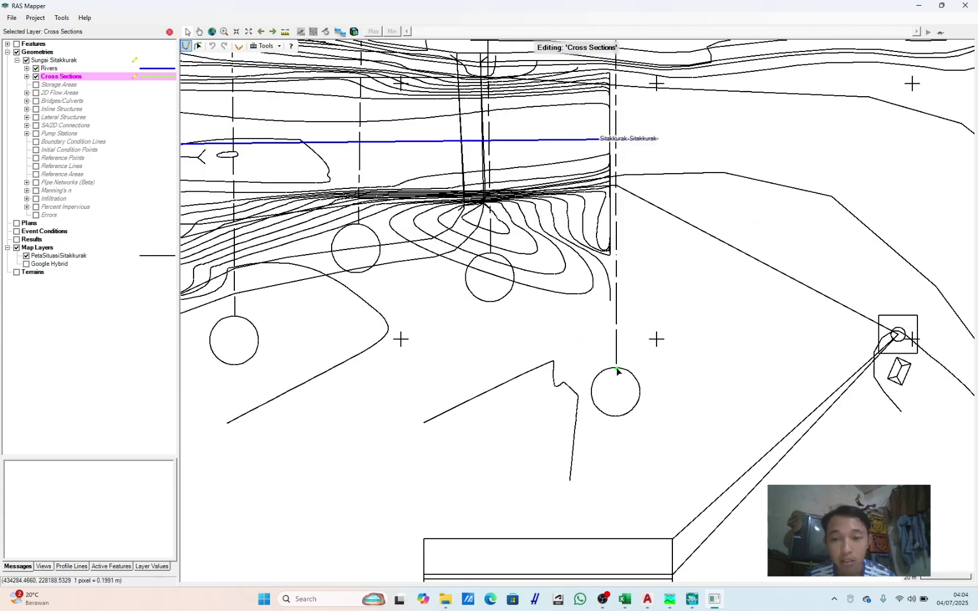
pyautogui.moveTo(617, 369); pyautogui.dragTo(602, 301)
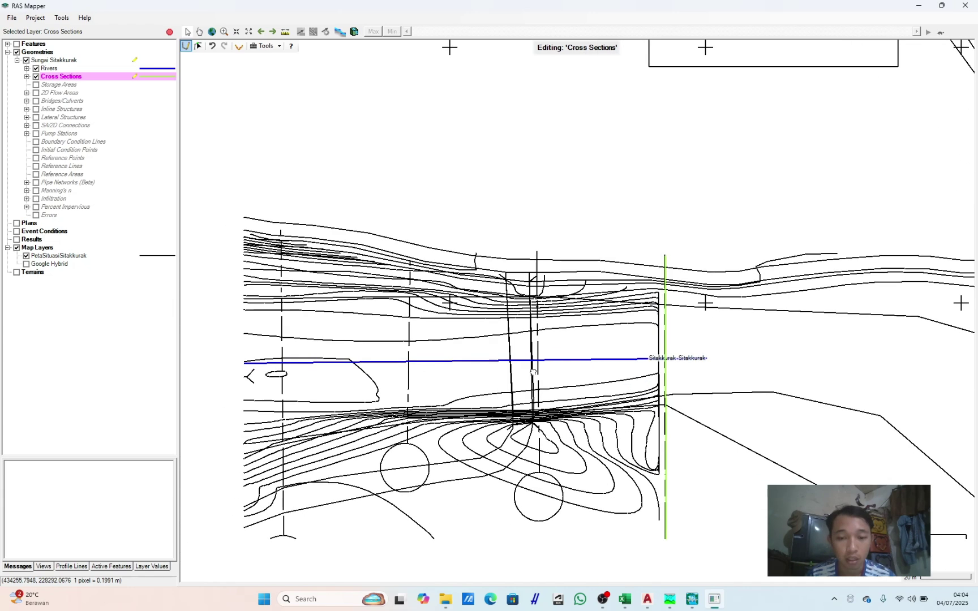
pyautogui.moveTo(539, 473); pyautogui.dragTo(537, 252)
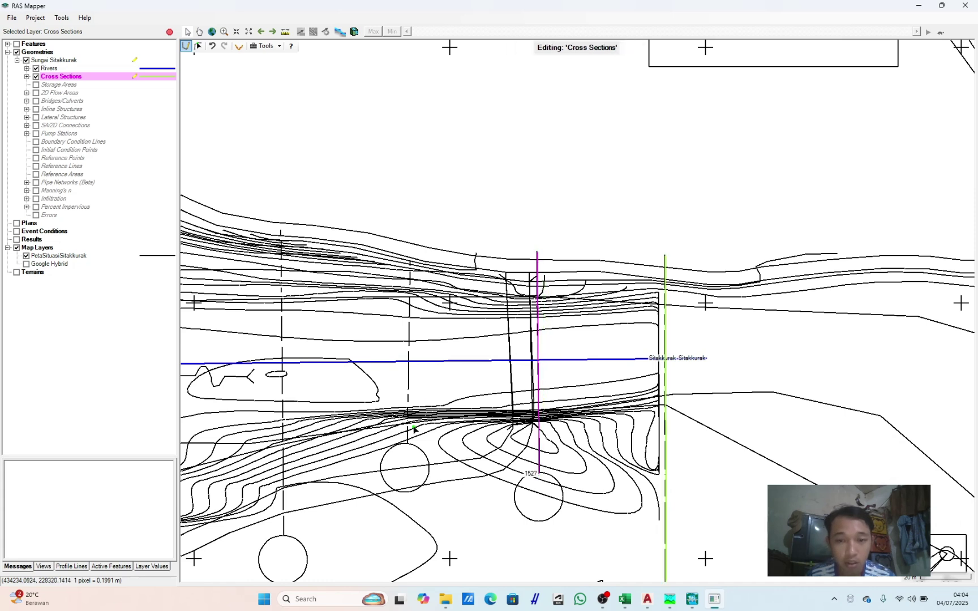
pyautogui.moveTo(408, 446); pyautogui.dragTo(767, 220)
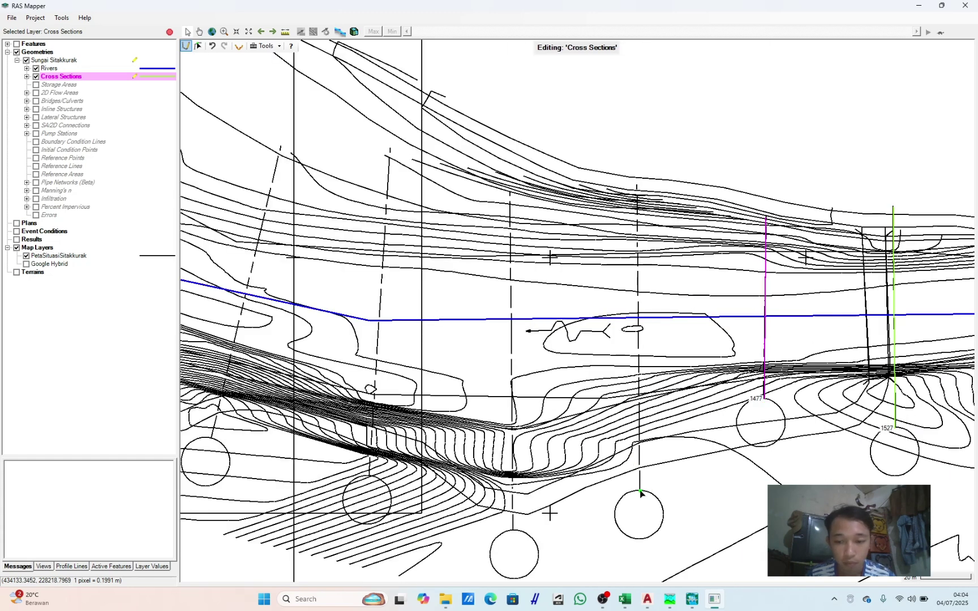
# Step: Draw cross sections along the following three dashed survey lines downstream, from the section circles on the south bank to the north ends
pyautogui.click(640, 492)
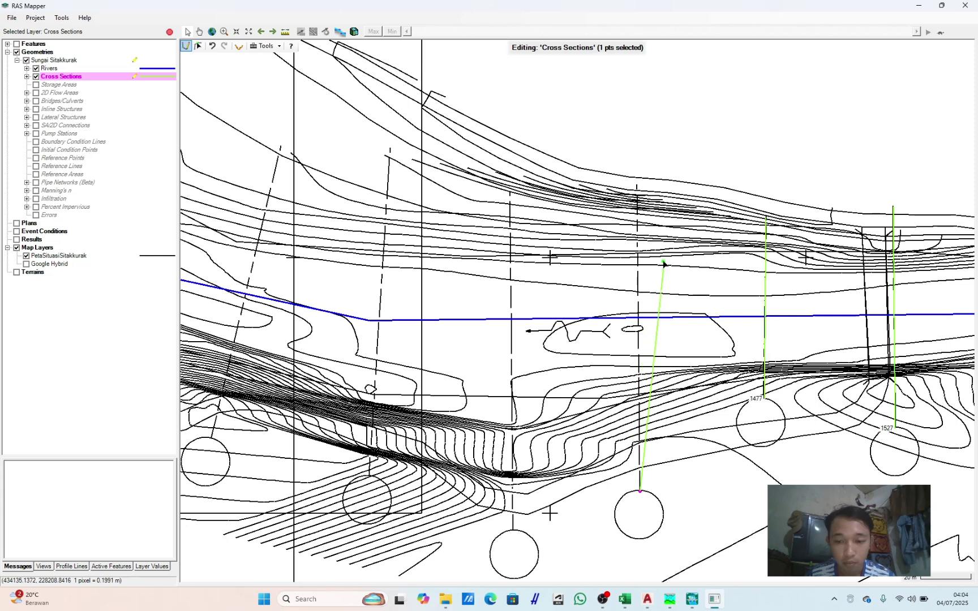
pyautogui.doubleClick(637, 185)
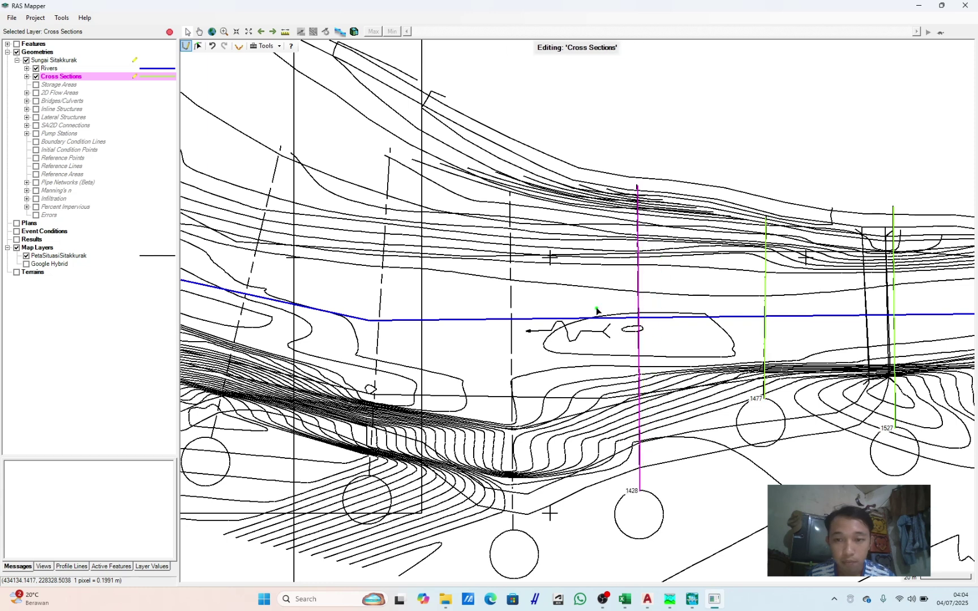
pyautogui.click(513, 530)
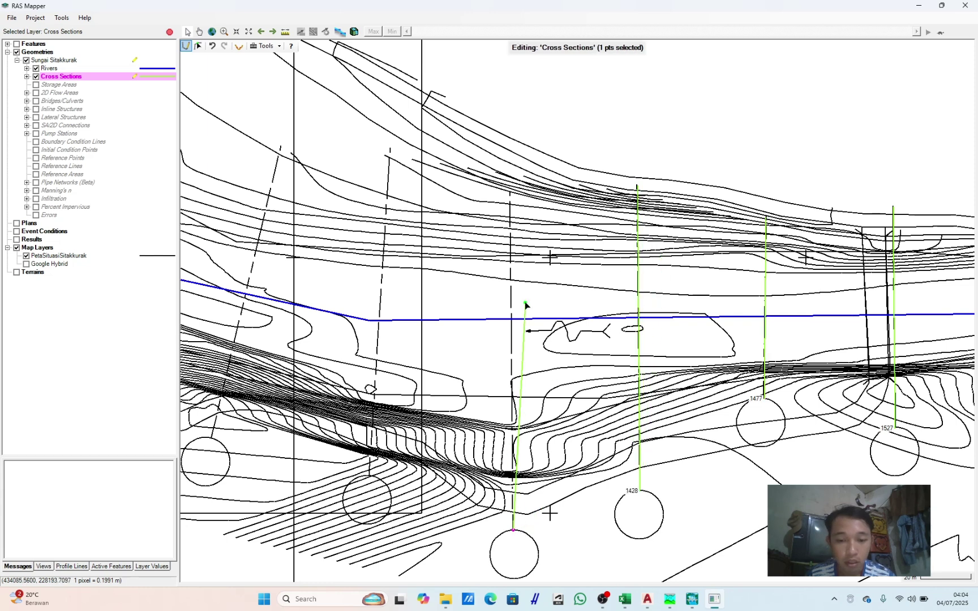
pyautogui.doubleClick(510, 195)
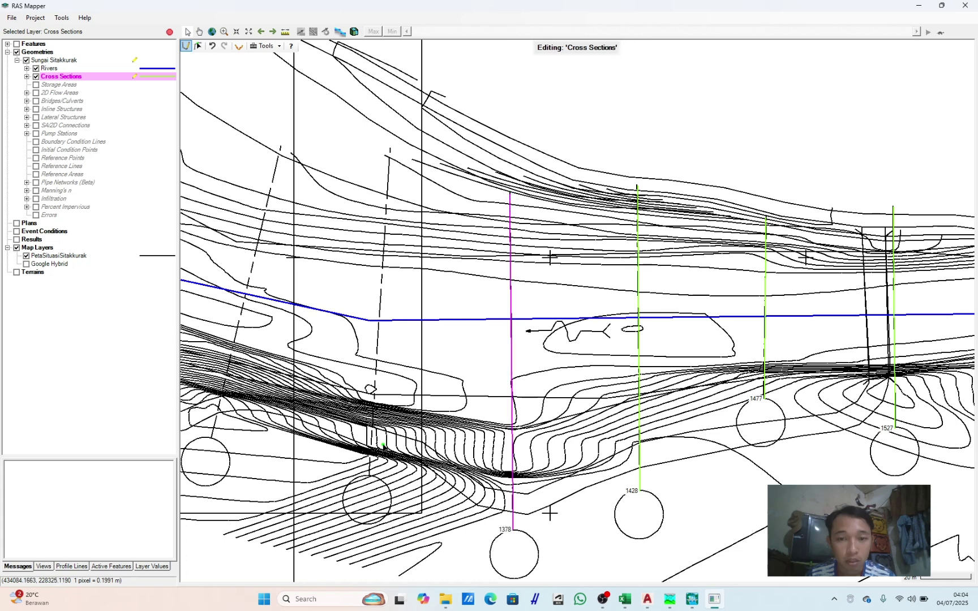
pyautogui.click(368, 476)
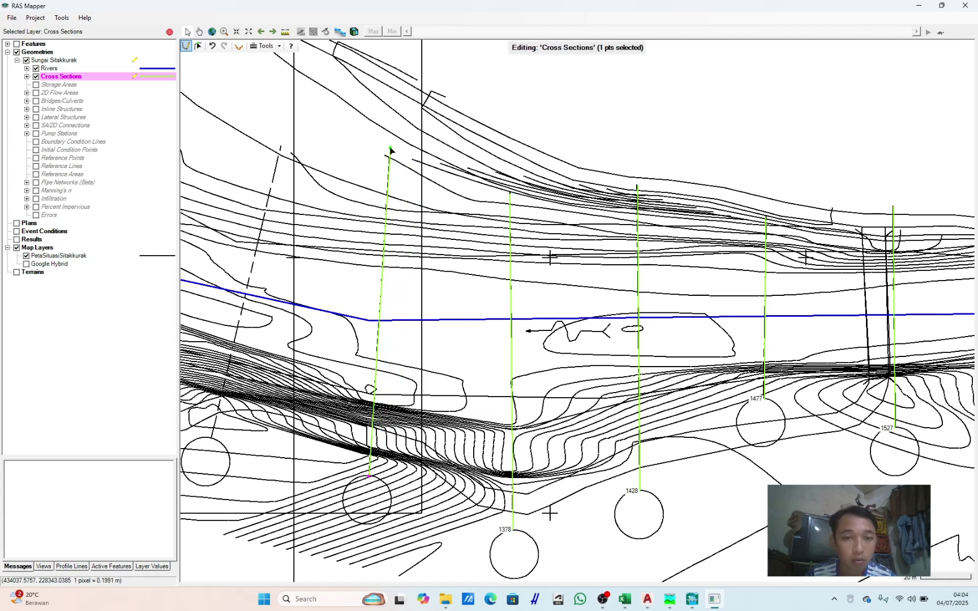
pyautogui.click(390, 149)
pyautogui.doubleClick(390, 150)
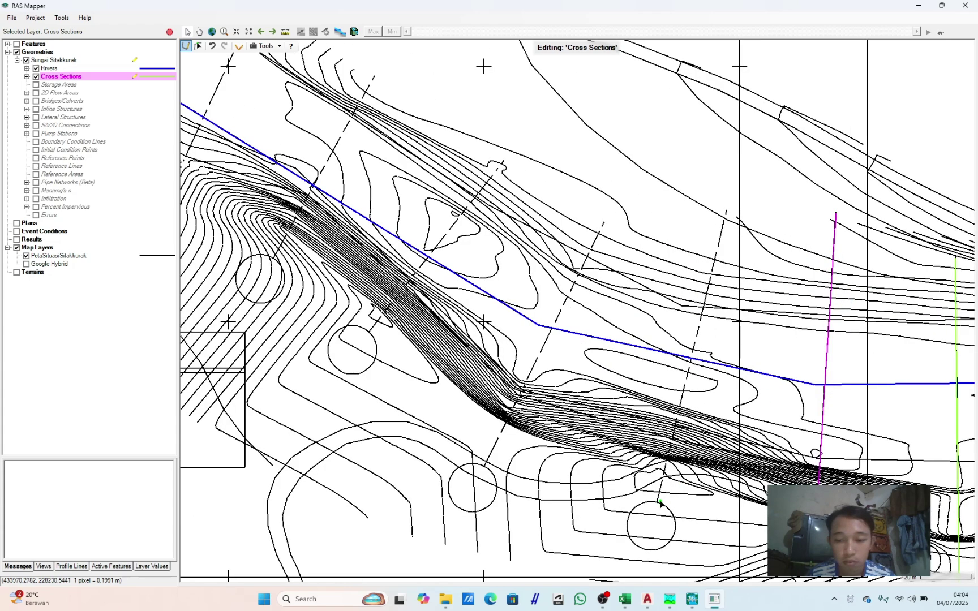
# Step: Draw cross sections over the three dashed survey lines leading downstream to the closed contour mound, each from its south-bank circle to the north end
pyautogui.click(657, 503)
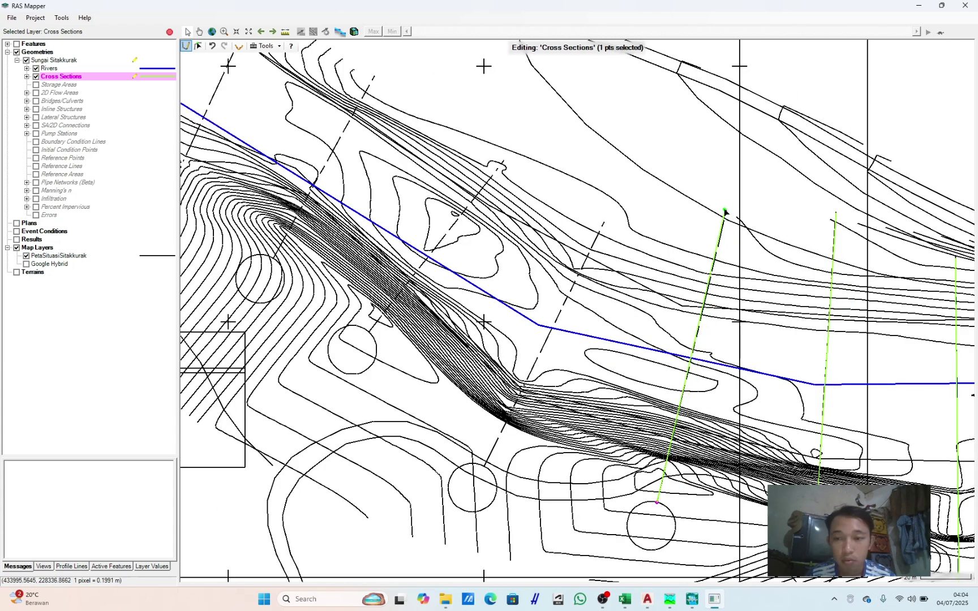
pyautogui.click(727, 211)
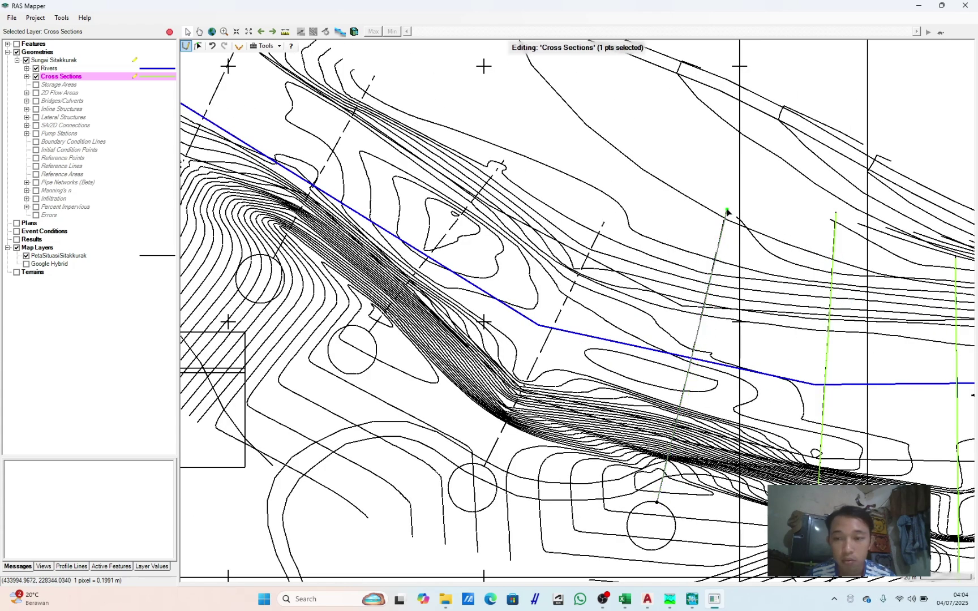
pyautogui.click(484, 465)
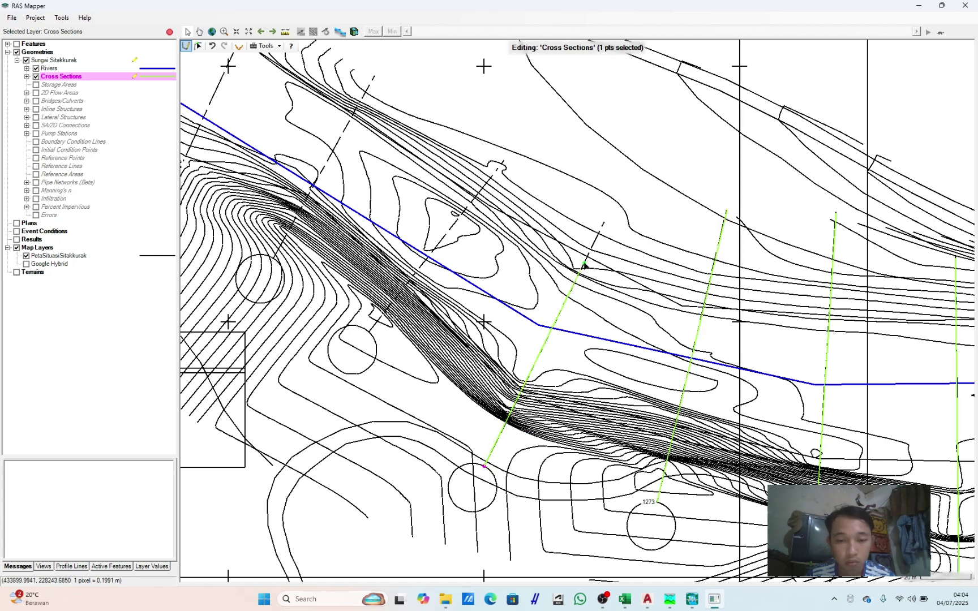
pyautogui.doubleClick(603, 223)
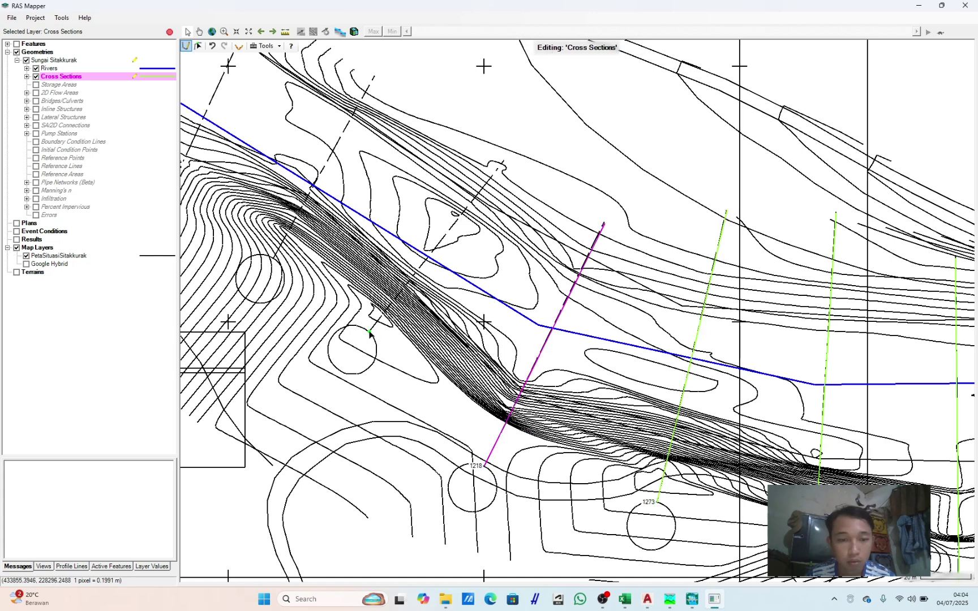
pyautogui.click(369, 332)
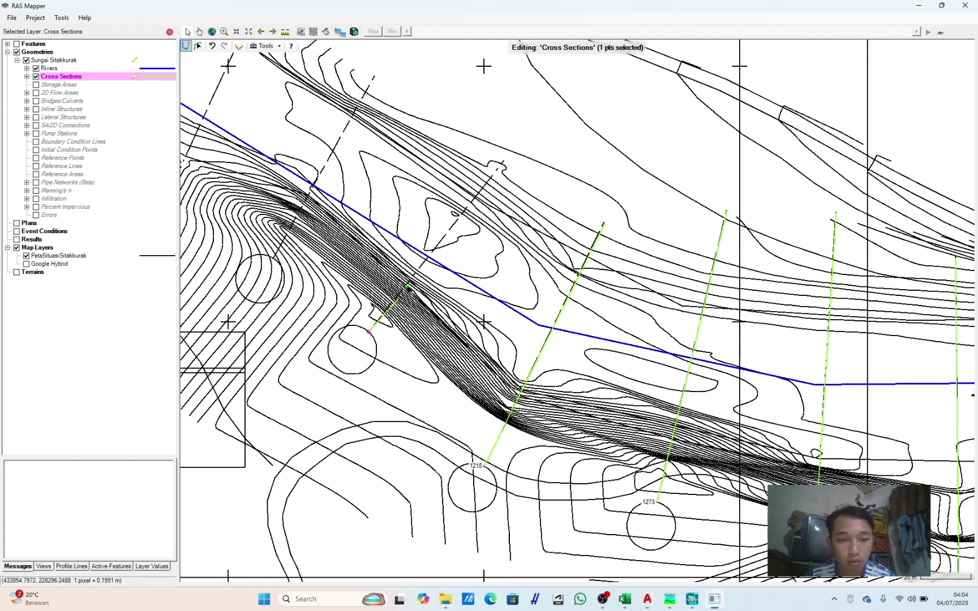
pyautogui.doubleClick(506, 166)
# Step: Trace the three dashed survey lines northwest of the contour mound as cross sections, from the south-bank circles to the north-bank ends
pyautogui.moveTo(408, 236); pyautogui.dragTo(680, 401)
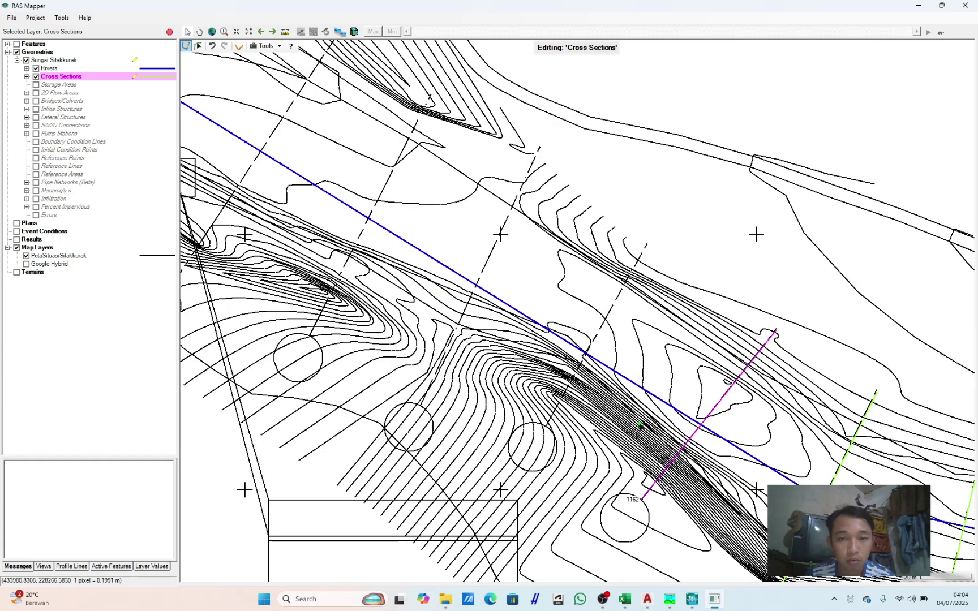
pyautogui.click(547, 429)
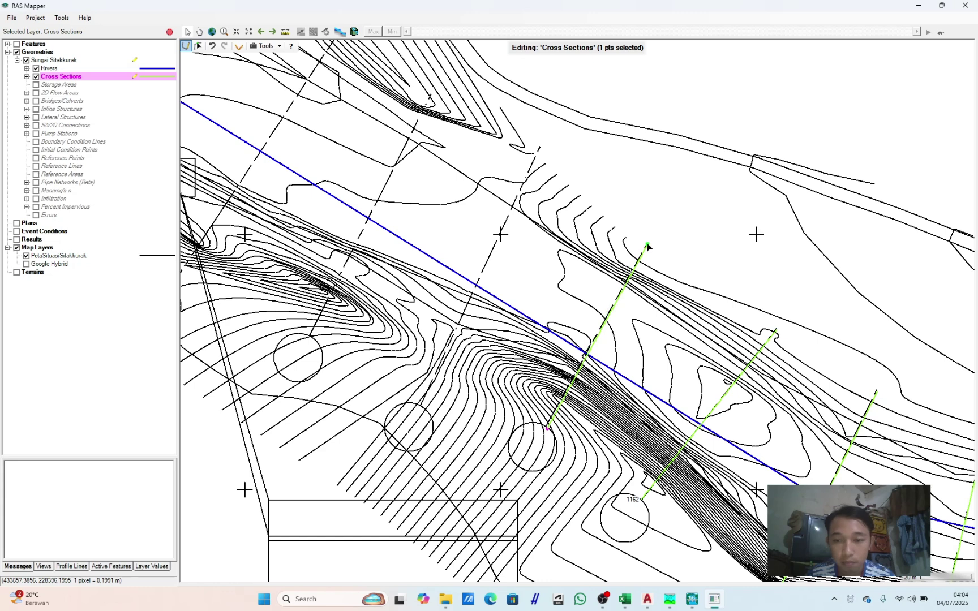
pyautogui.doubleClick(646, 244)
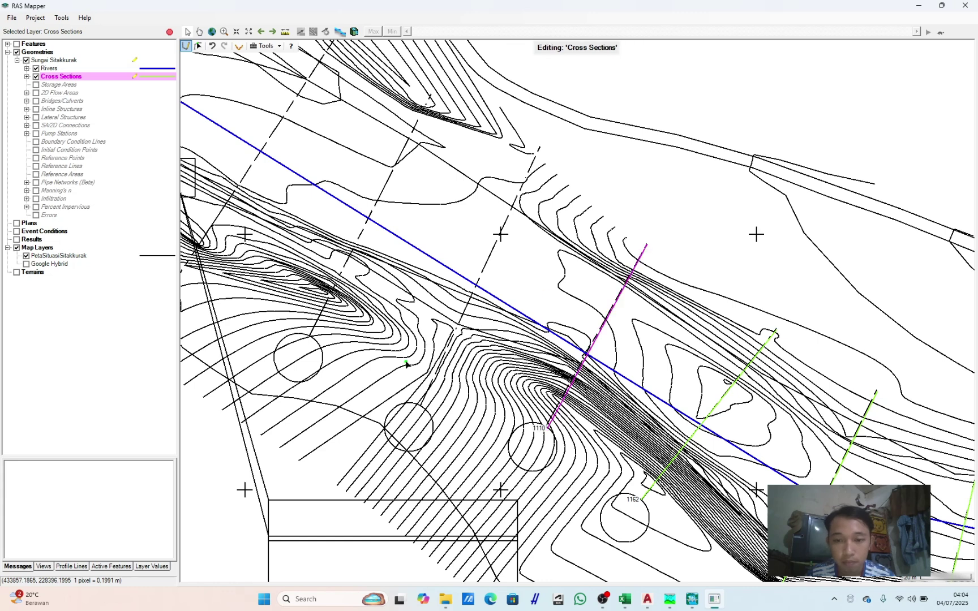
pyautogui.click(420, 405)
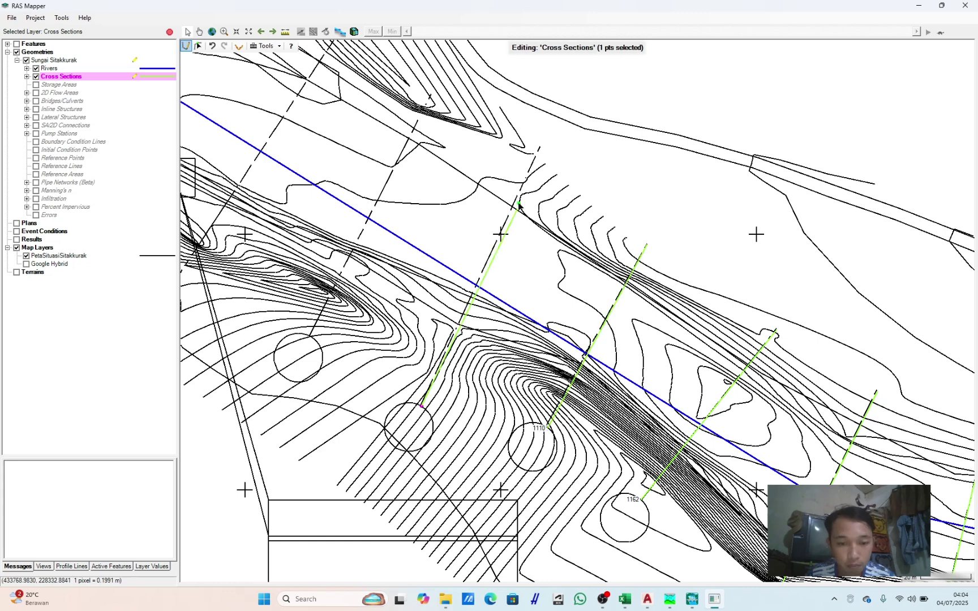
pyautogui.doubleClick(538, 149)
pyautogui.moveTo(442, 253); pyautogui.dragTo(576, 339)
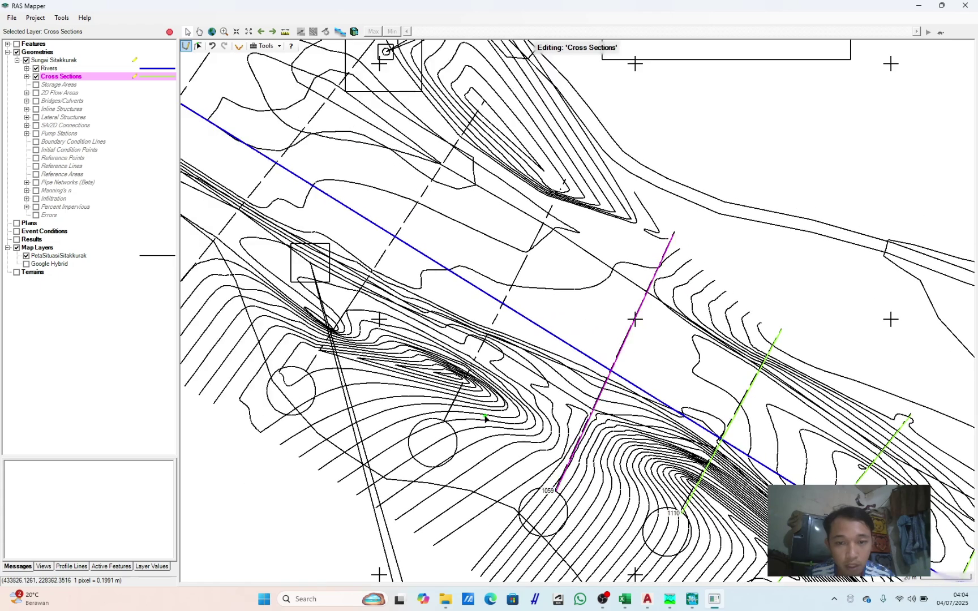
pyautogui.click(444, 421)
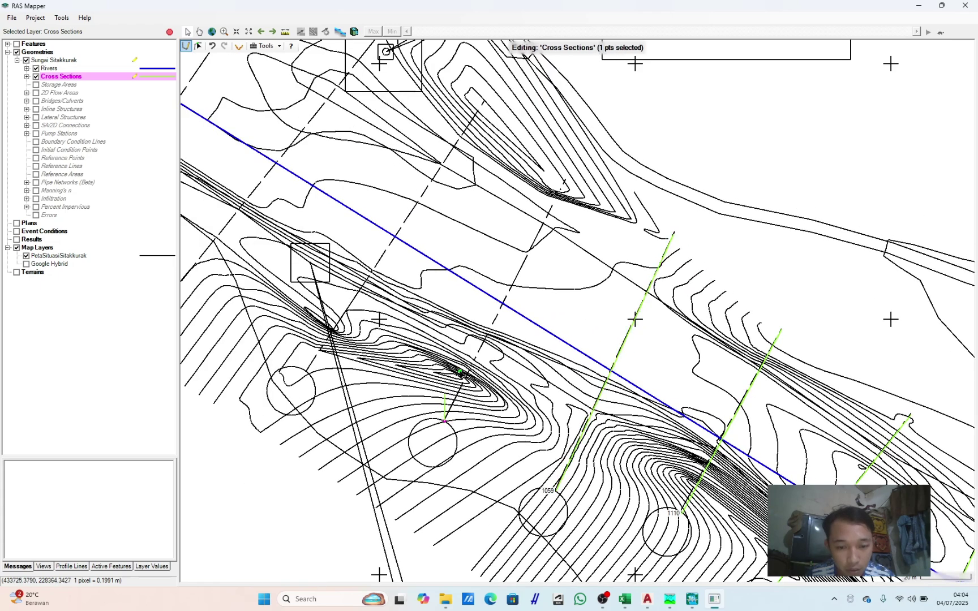
pyautogui.doubleClick(564, 181)
# Step: Draw three more cross sections downstream along the dashed lines on both sides of the north-bank benchmark square and through it, south to north
pyautogui.moveTo(304, 365); pyautogui.dragTo(434, 444)
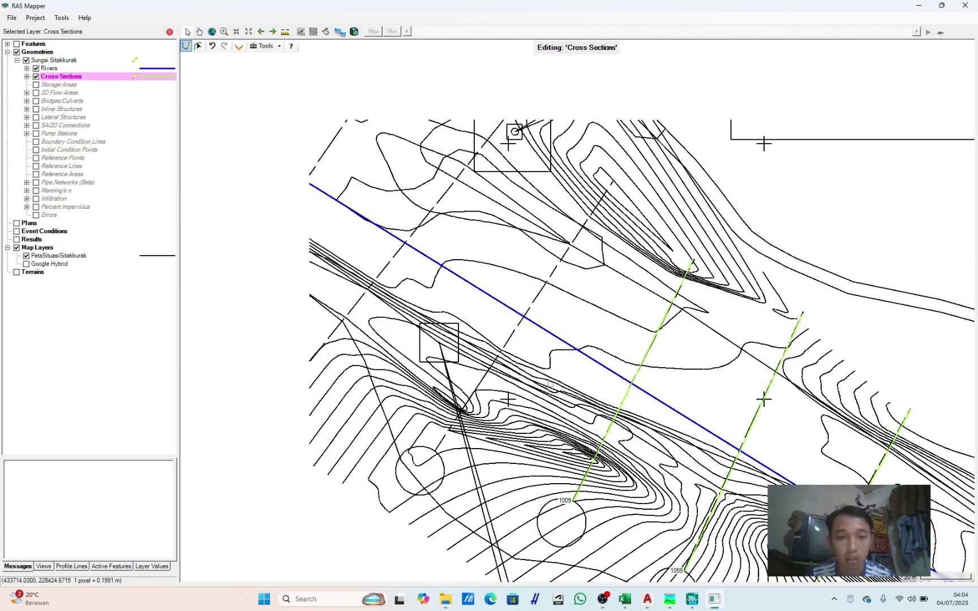
pyautogui.click(436, 450)
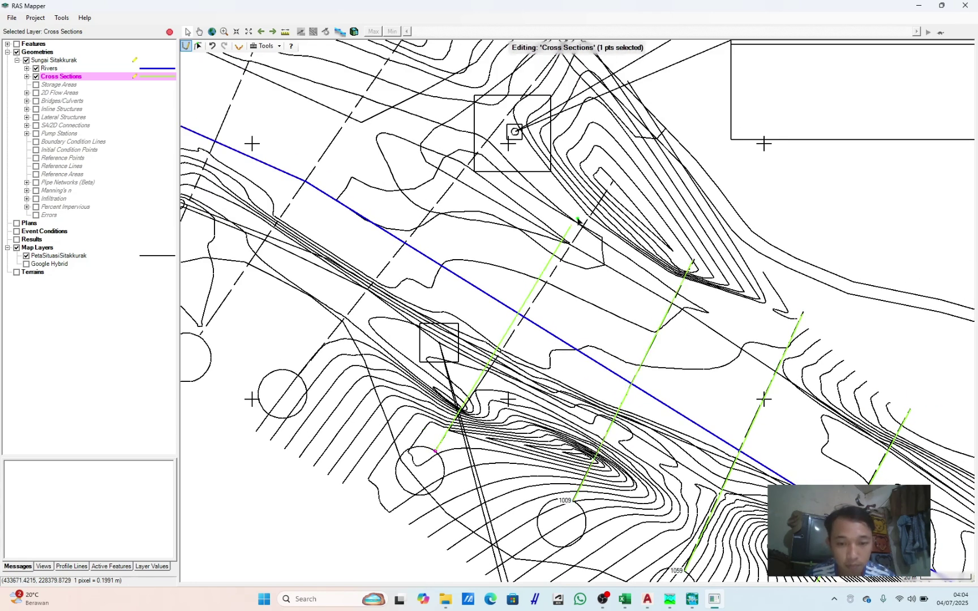
pyautogui.doubleClick(613, 182)
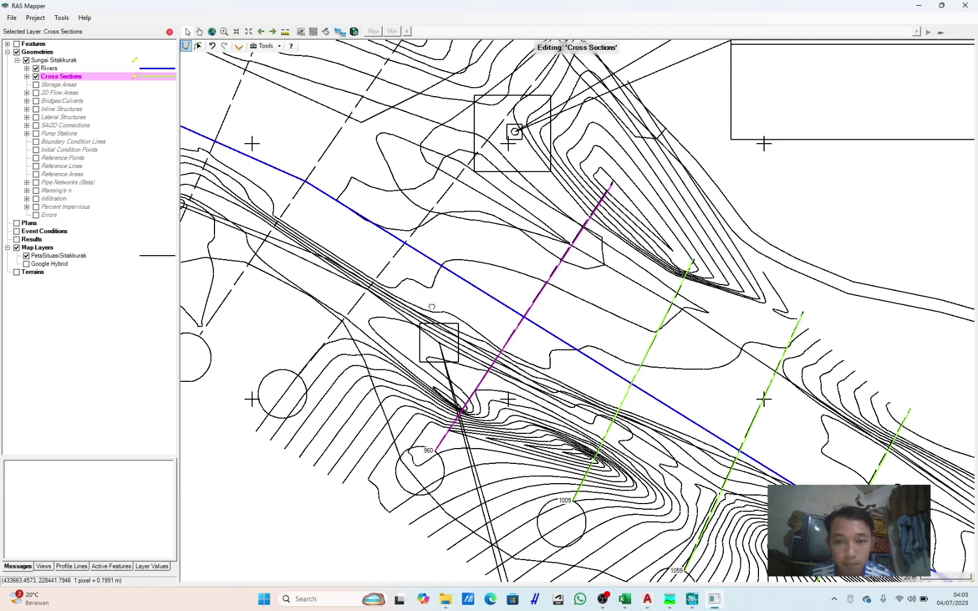
pyautogui.moveTo(334, 365); pyautogui.dragTo(546, 449)
pyautogui.click(512, 460)
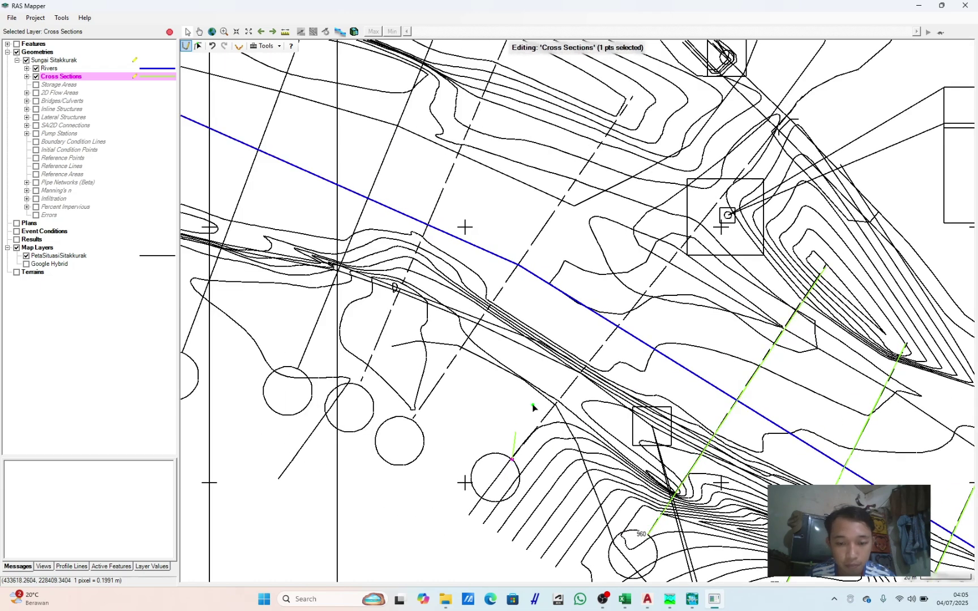
pyautogui.doubleClick(783, 119)
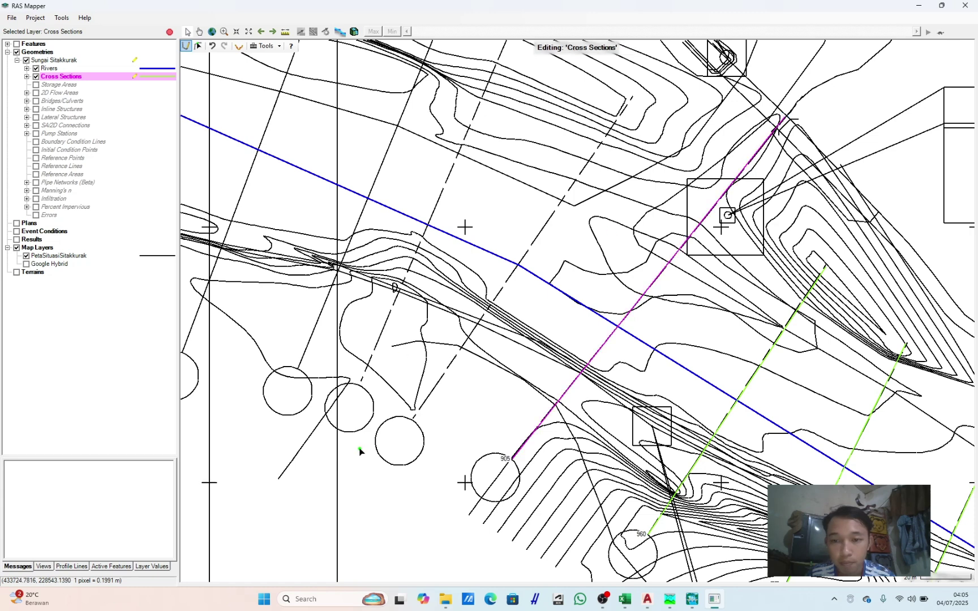
pyautogui.click(414, 420)
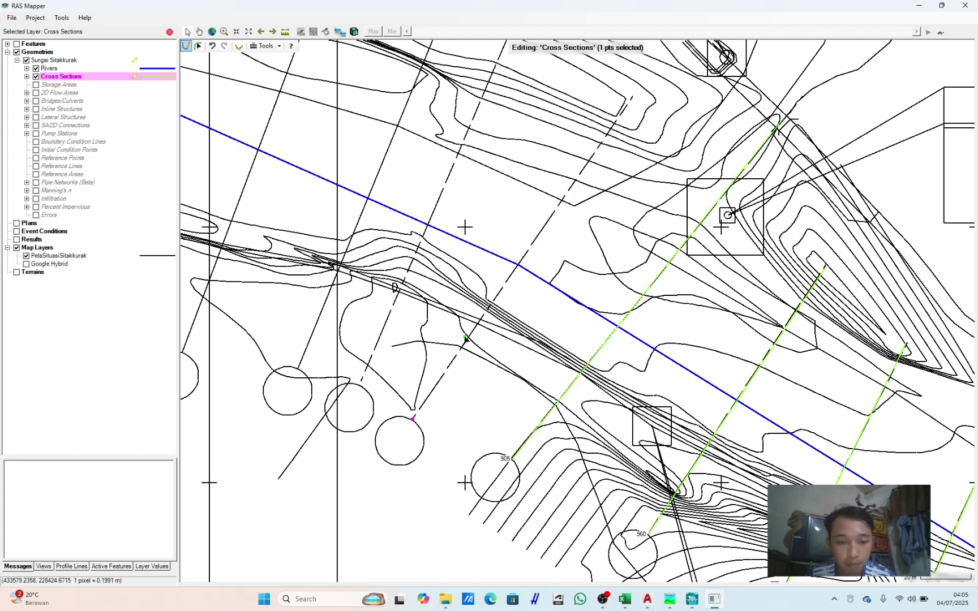
pyautogui.doubleClick(633, 100)
# Step: Draw cross sections along the last dashed survey line and the adjoining first solid section line, from the south-bank circles to their north ends
pyautogui.moveTo(507, 159); pyautogui.dragTo(617, 273)
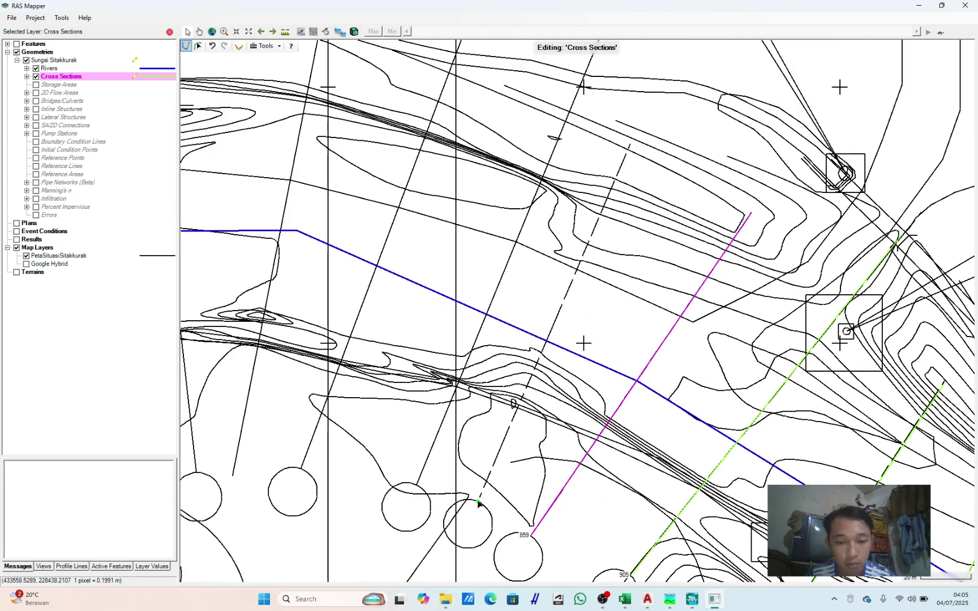
pyautogui.click(479, 502)
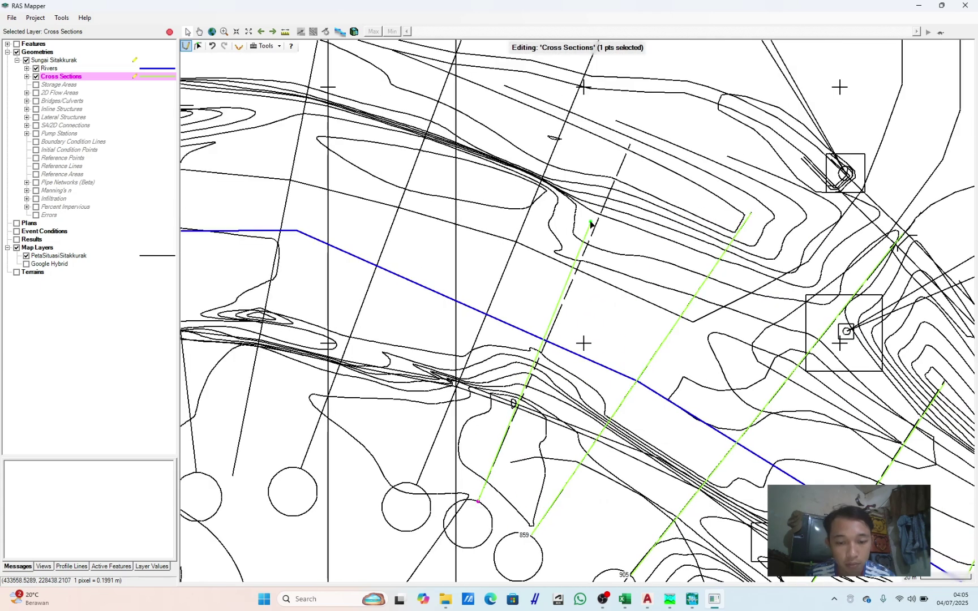
pyautogui.doubleClick(629, 147)
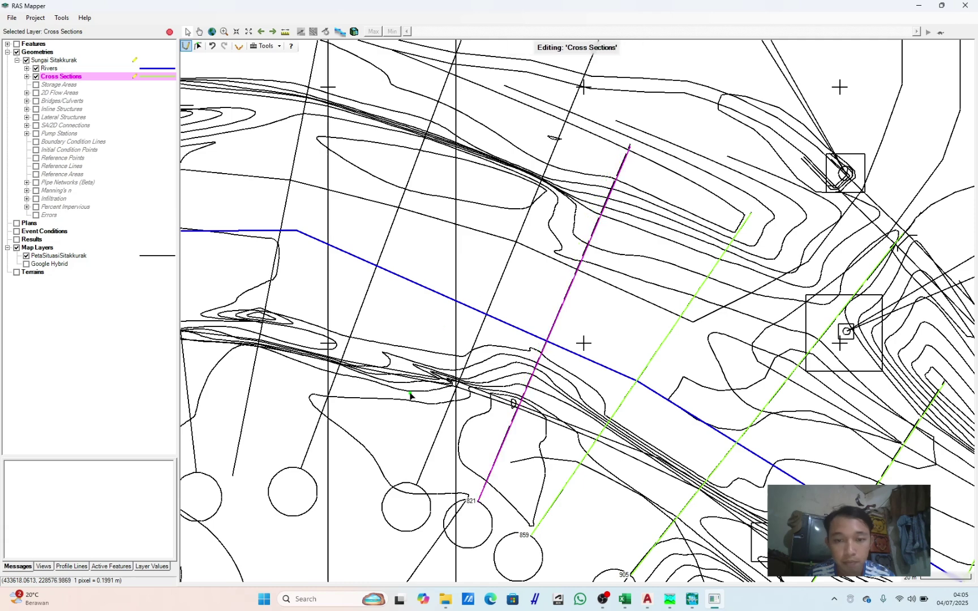
pyautogui.click(416, 485)
pyautogui.press('Up')
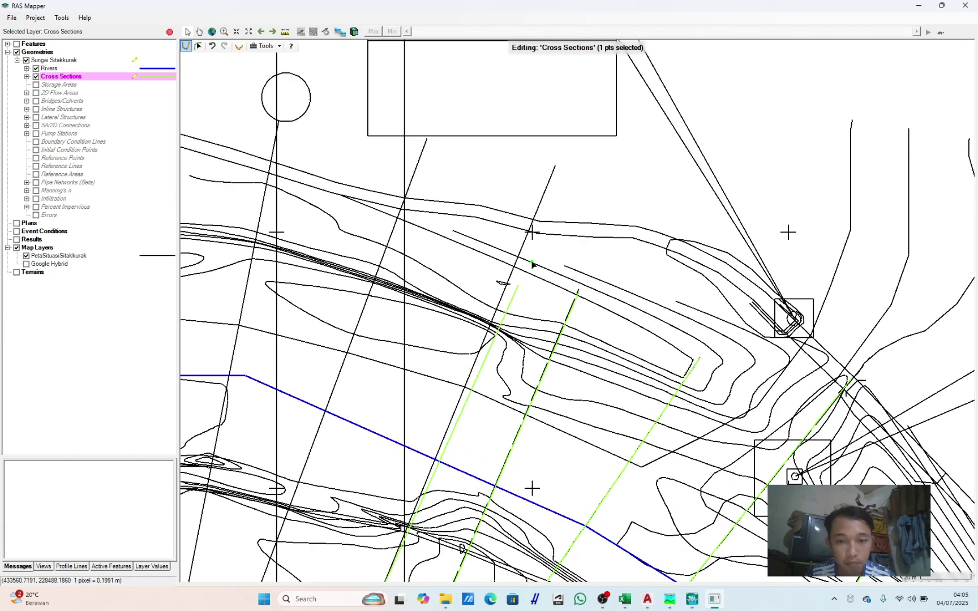
pyautogui.doubleClick(555, 167)
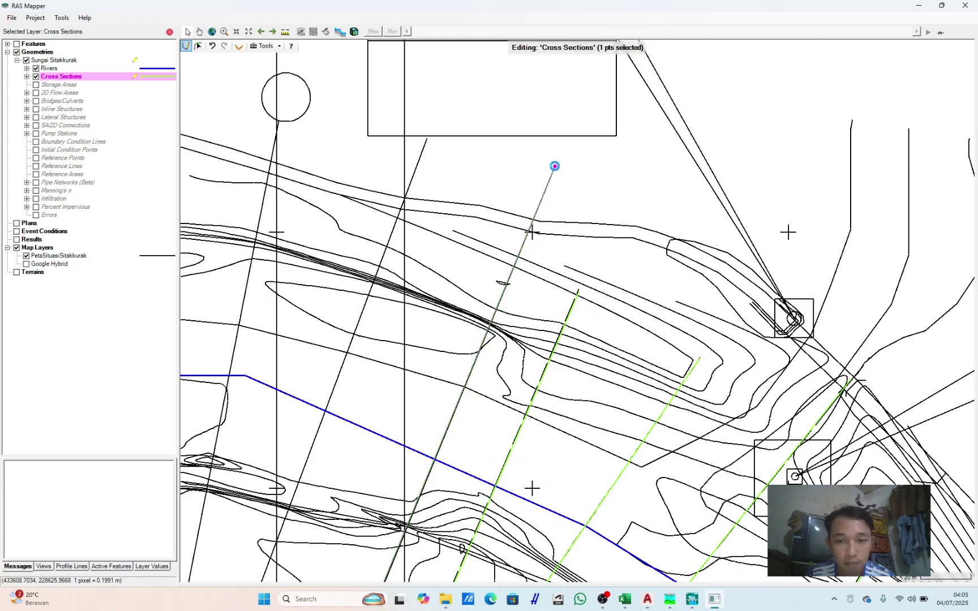
# Step: Trace the three solid section lines approaching the river bend as cross sections, from the south bank to their ends beyond the north-bank road
pyautogui.moveTo(418, 418); pyautogui.dragTo(707, 260)
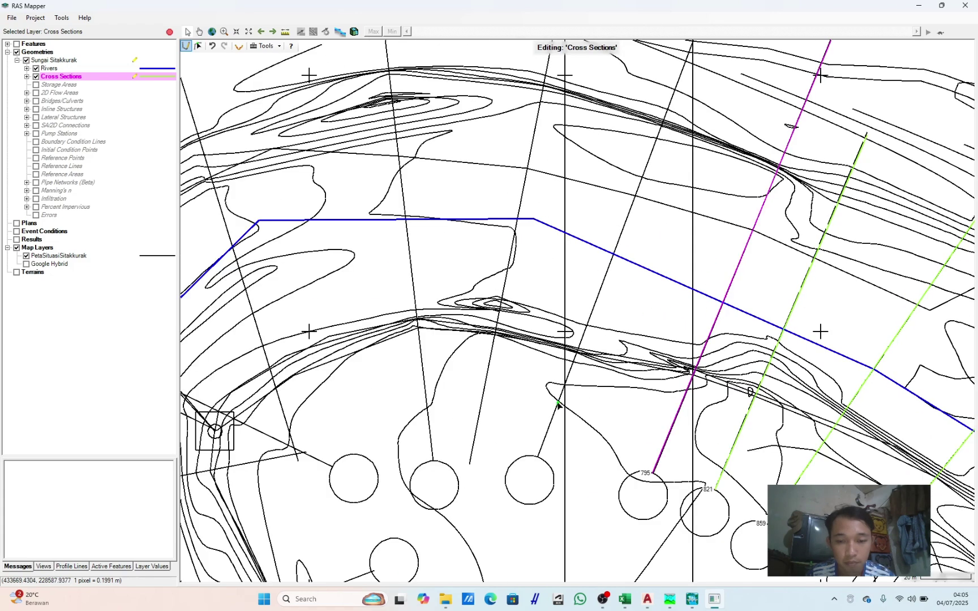
pyautogui.click(536, 457)
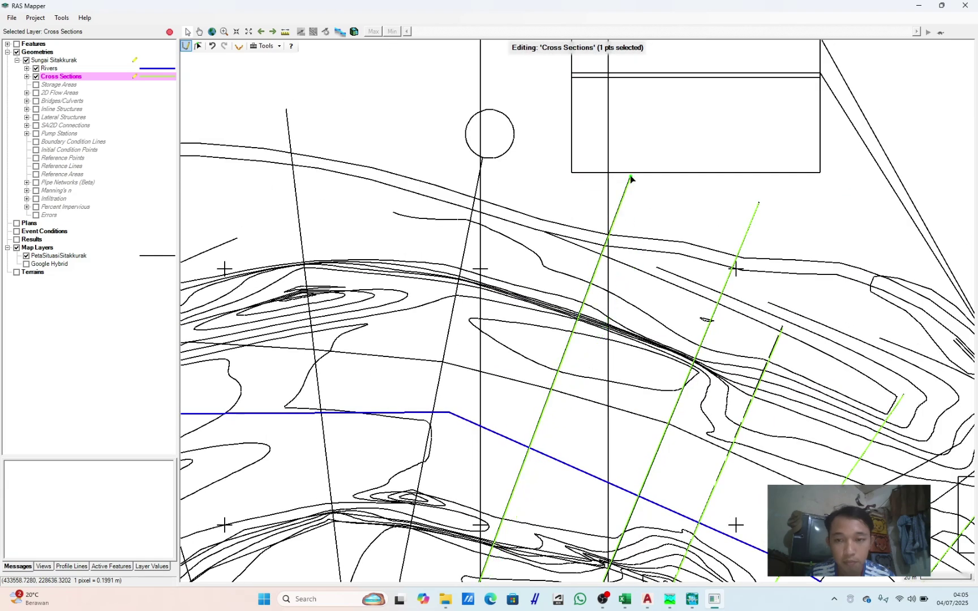
pyautogui.doubleClick(630, 180)
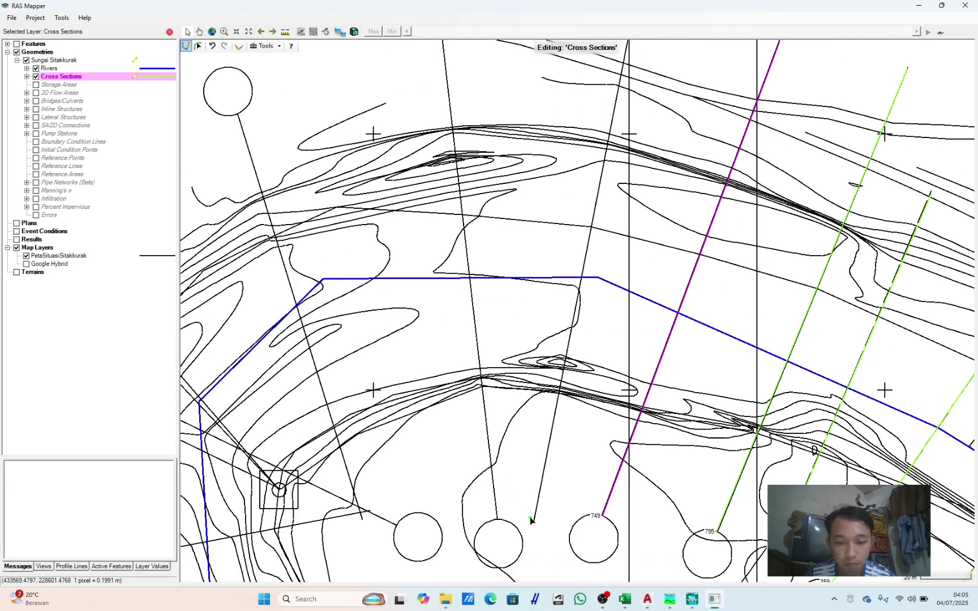
pyautogui.click(533, 524)
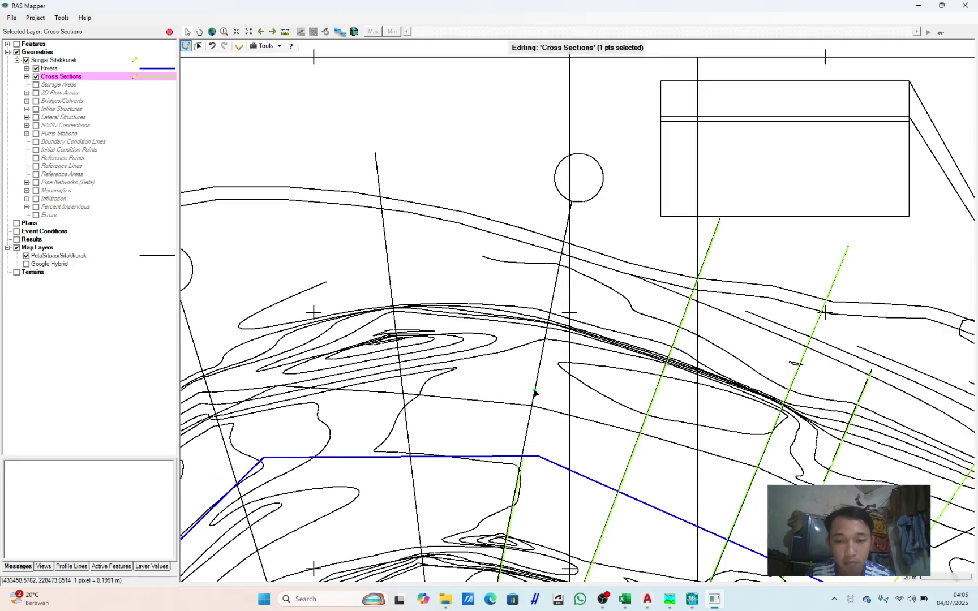
pyautogui.doubleClick(570, 205)
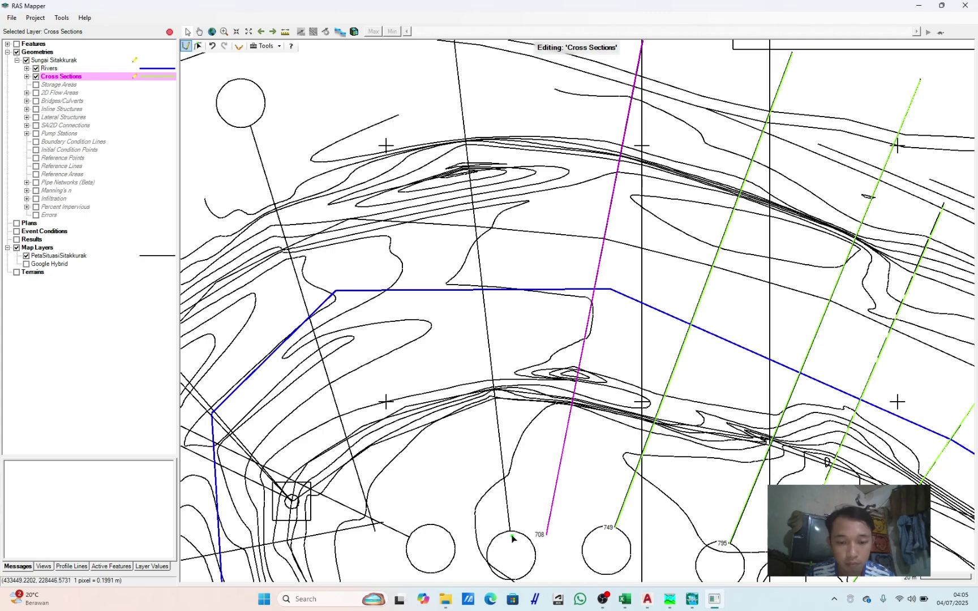
pyautogui.click(511, 533)
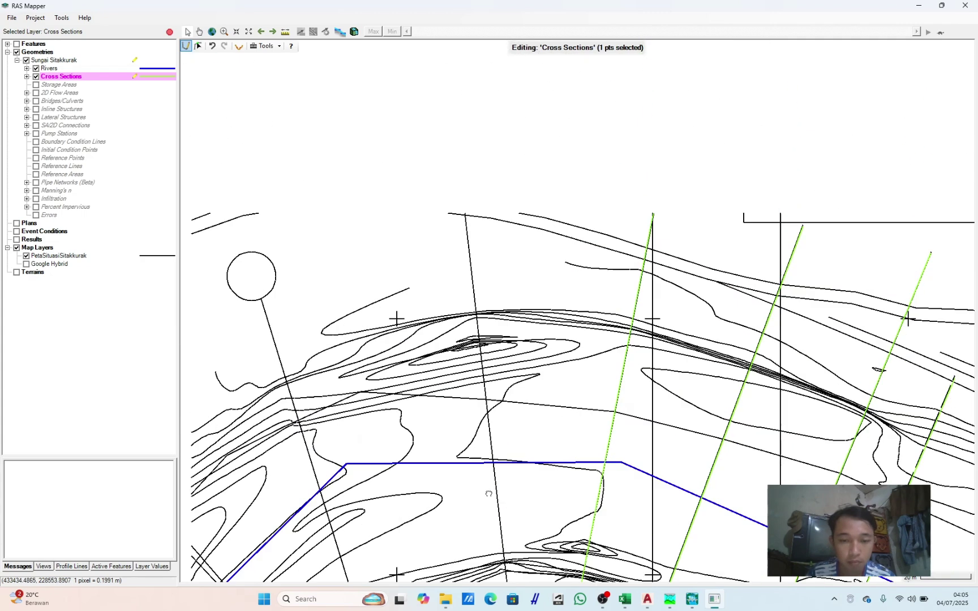
pyautogui.doubleClick(461, 234)
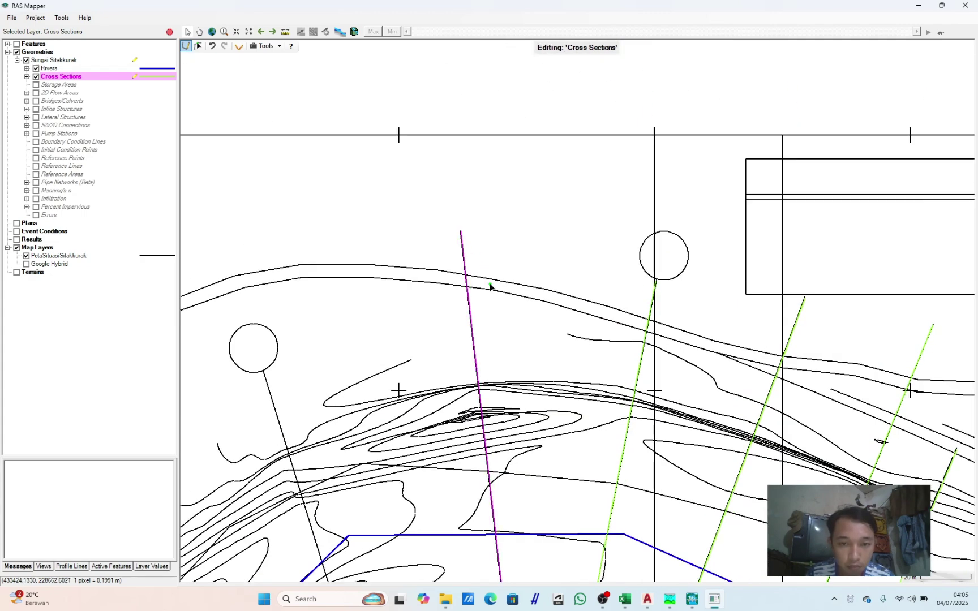
# Step: Draw a cross section through the two benchmark squares at the river bend, from the inner-bank circle to the section line's northwest end
pyautogui.scroll(-2, 515, 361)
pyautogui.scroll(1, 574, 431)
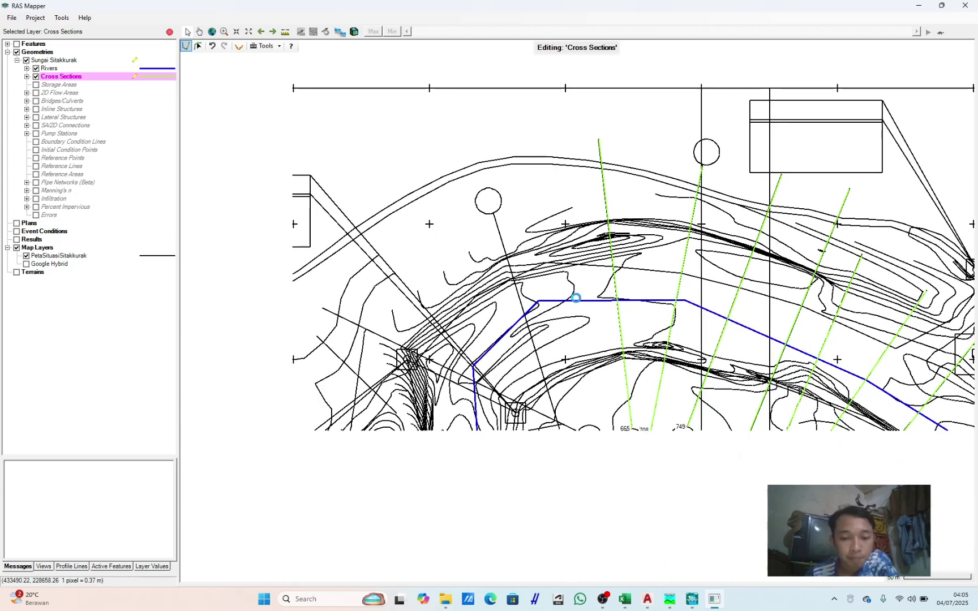
pyautogui.click(576, 431)
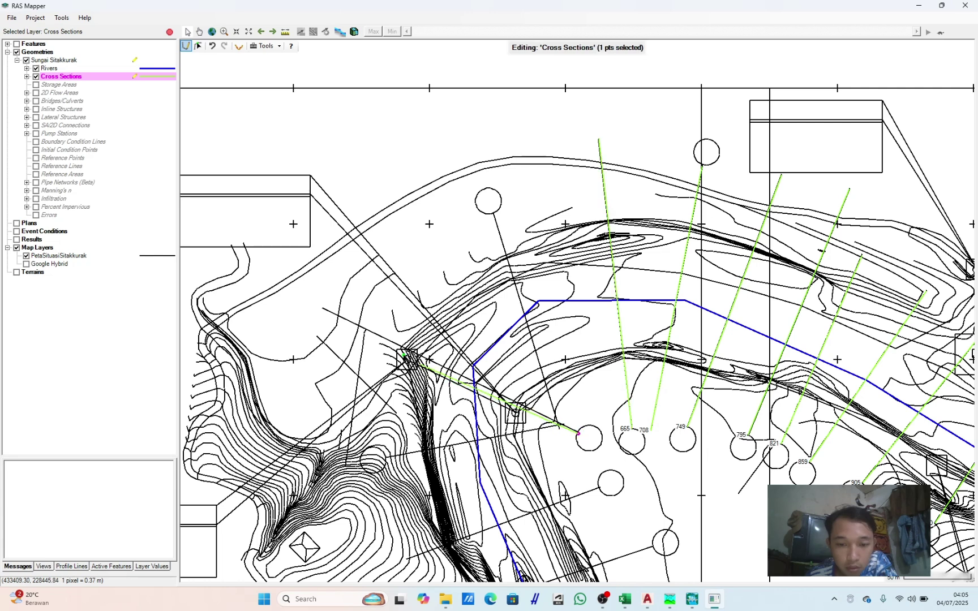
pyautogui.doubleClick(323, 312)
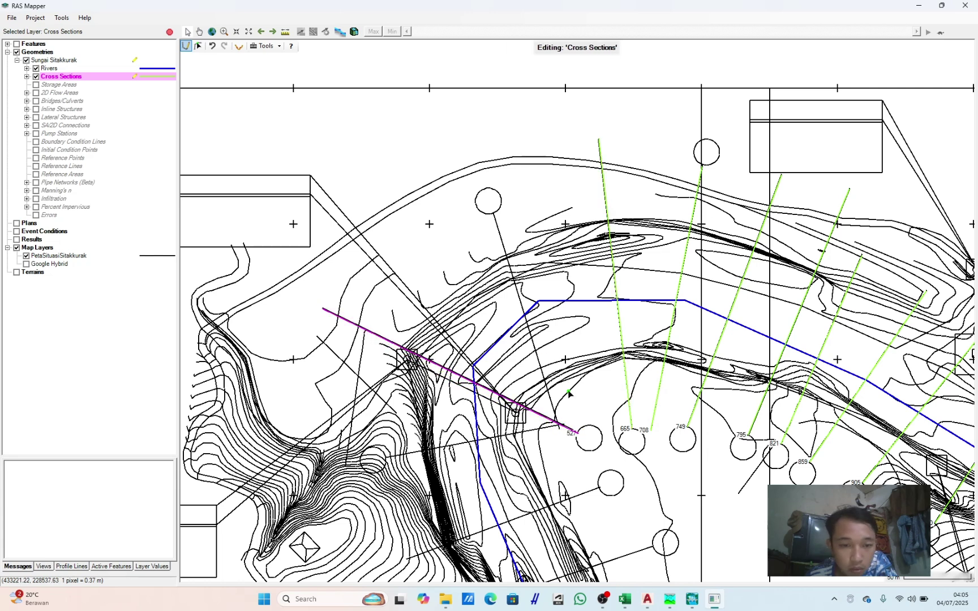
# Step: Draw a cross section along the untraced section line at the bend, between sections 527 and 665, from the inner bank to its north end
pyautogui.scroll(1, 569, 424)
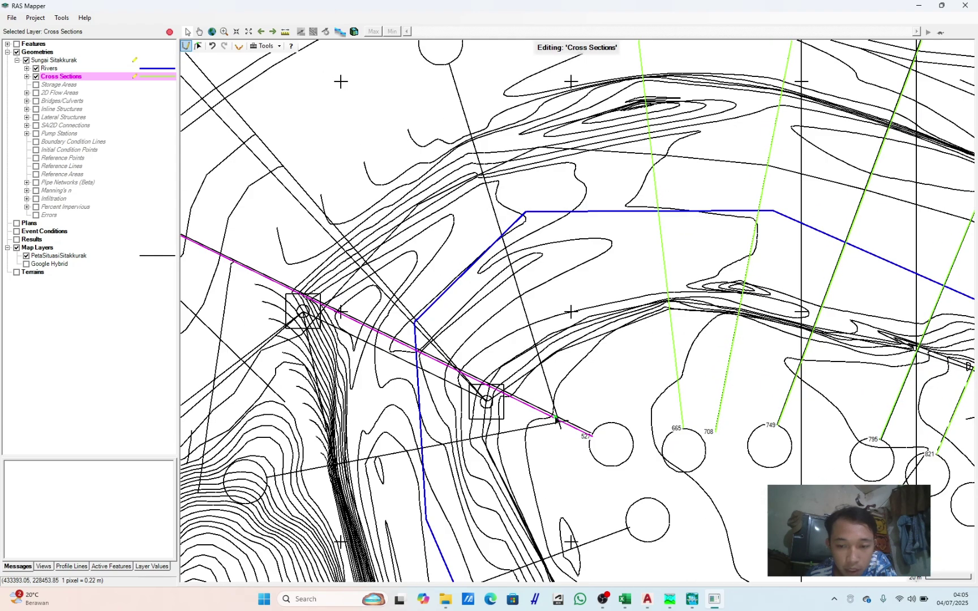
pyautogui.scroll(1, 556, 415)
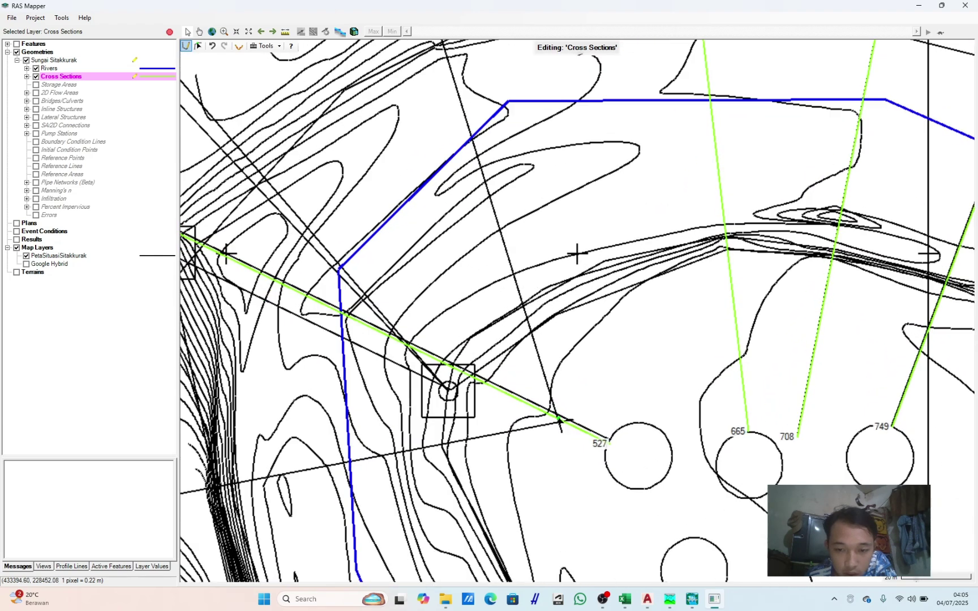
pyautogui.click(558, 416)
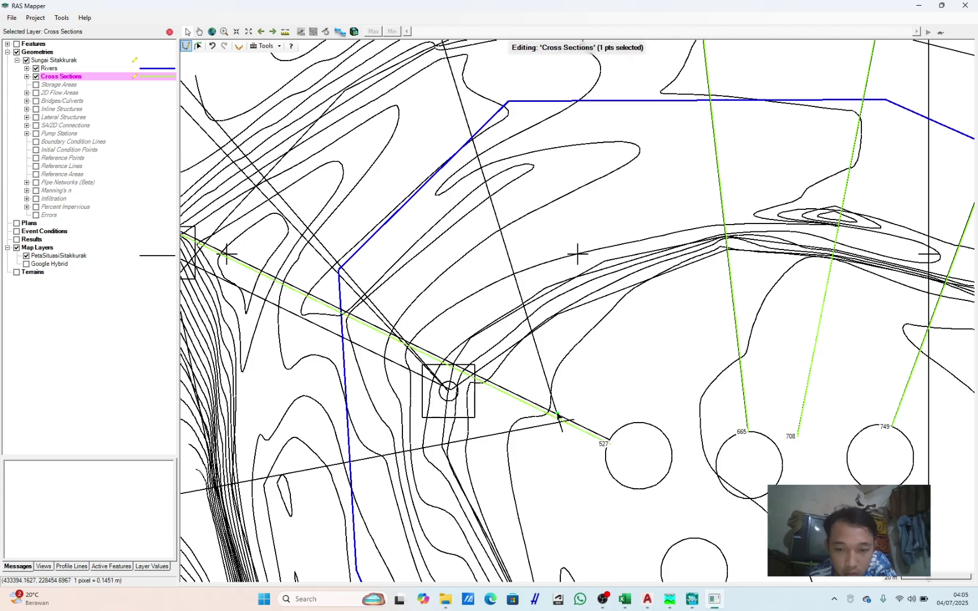
pyautogui.moveTo(507, 220); pyautogui.dragTo(513, 198)
pyautogui.moveTo(567, 432); pyautogui.dragTo(626, 290)
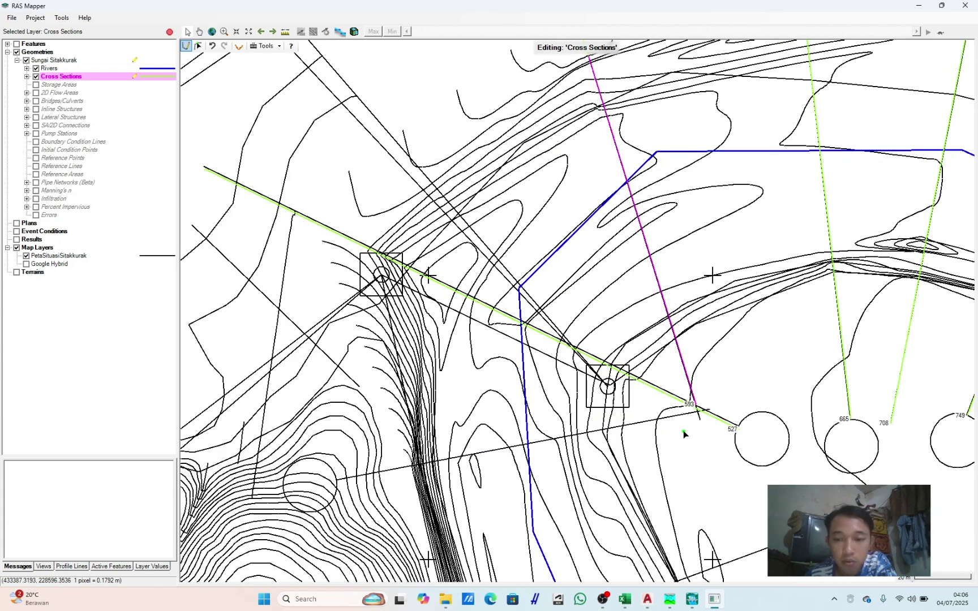
# Step: Trace the first two section lines downstream of the bend as cross sections, from the east bank to their west ends
pyautogui.moveTo(697, 416); pyautogui.dragTo(336, 482)
pyautogui.moveTo(652, 556); pyautogui.dragTo(548, 363)
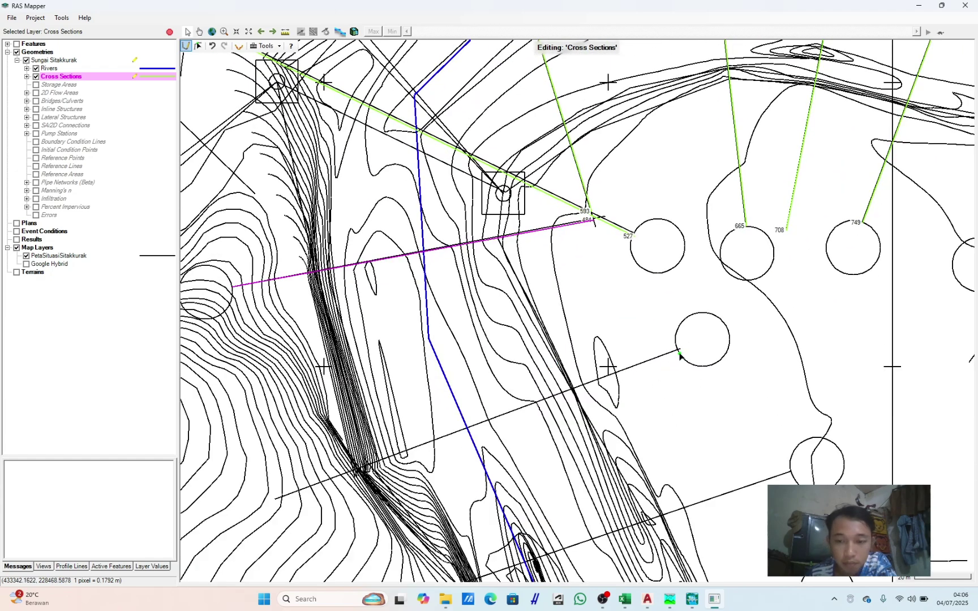
pyautogui.moveTo(637, 365); pyautogui.dragTo(390, 479)
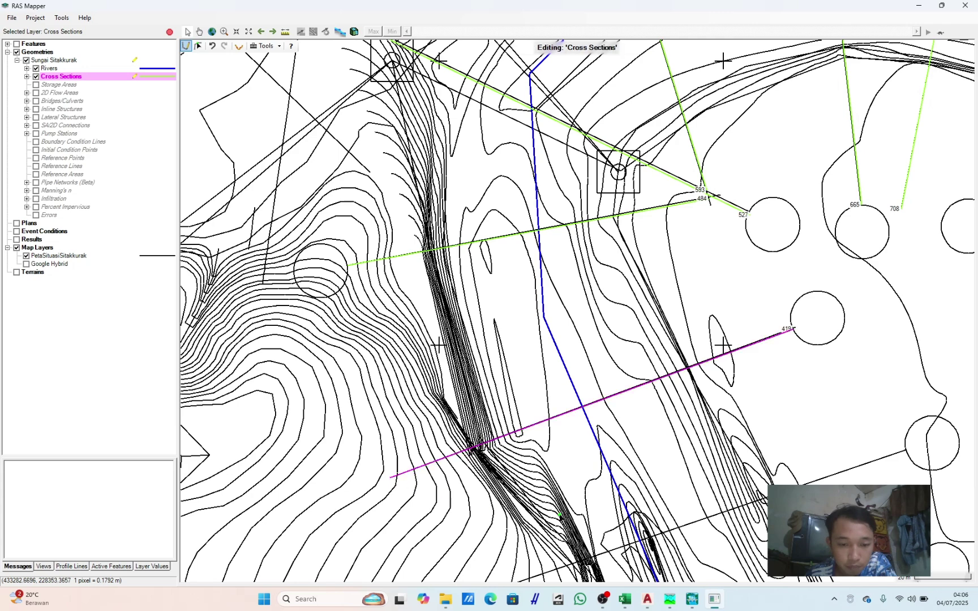
# Step: Draw cross sections along the next two section lines, through and just below the elongated mid-channel contours, from the east-bank circles to their west ends
pyautogui.moveTo(569, 416); pyautogui.dragTo(316, 271)
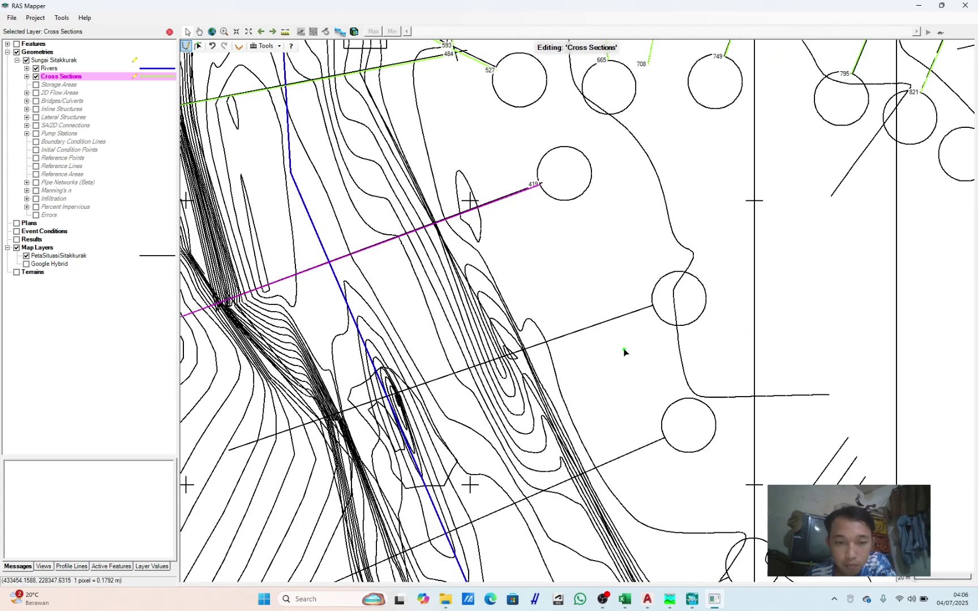
pyautogui.moveTo(646, 308); pyautogui.dragTo(498, 435)
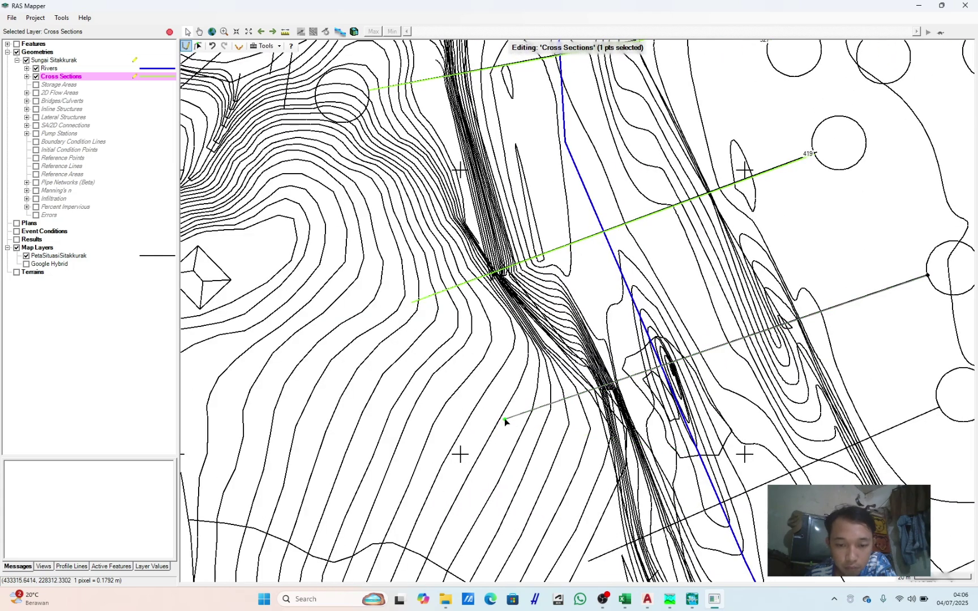
pyautogui.doubleClick(504, 418)
pyautogui.moveTo(688, 444); pyautogui.dragTo(349, 375)
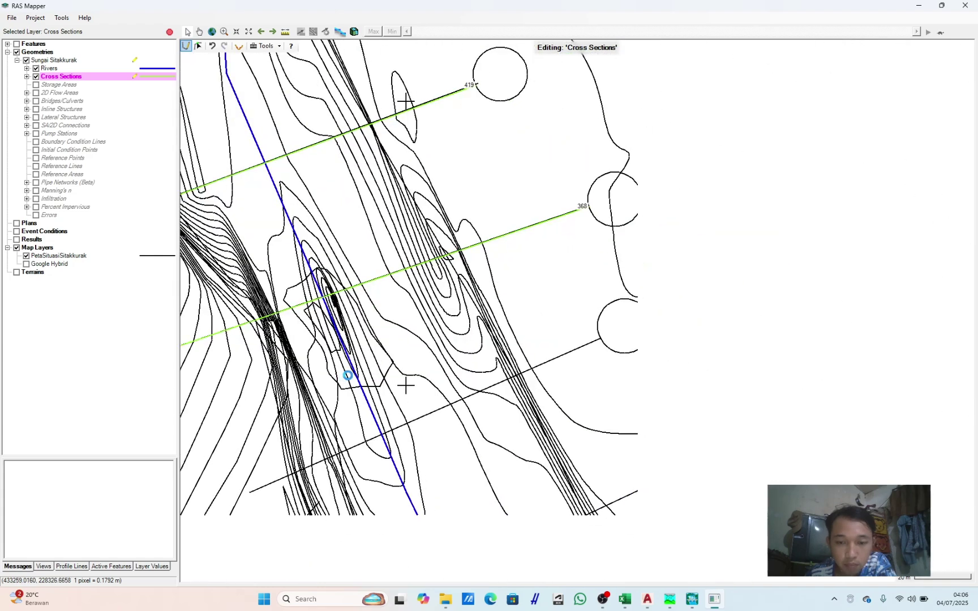
pyautogui.click(600, 338)
pyautogui.moveTo(550, 381); pyautogui.dragTo(760, 283)
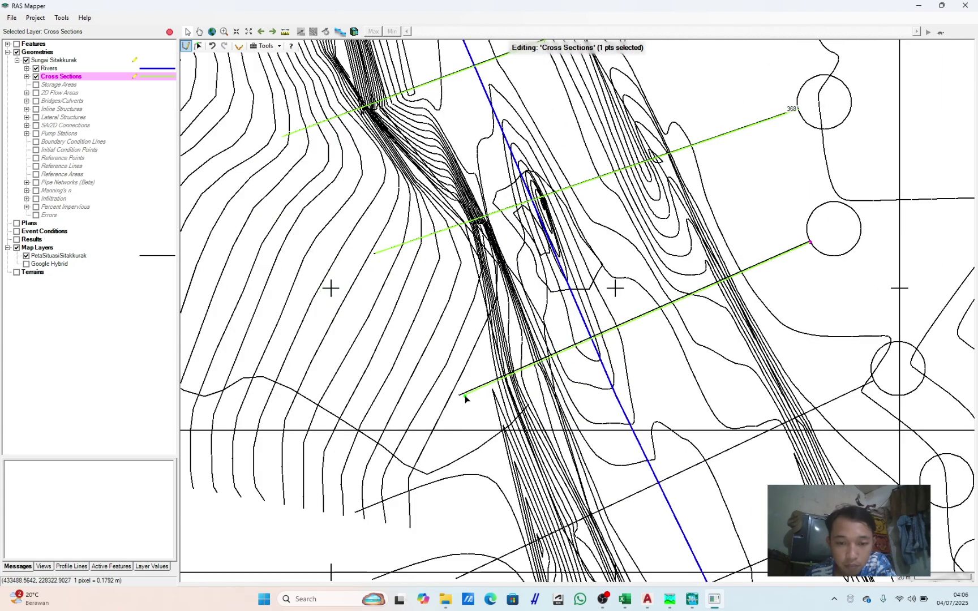
pyautogui.click(461, 395)
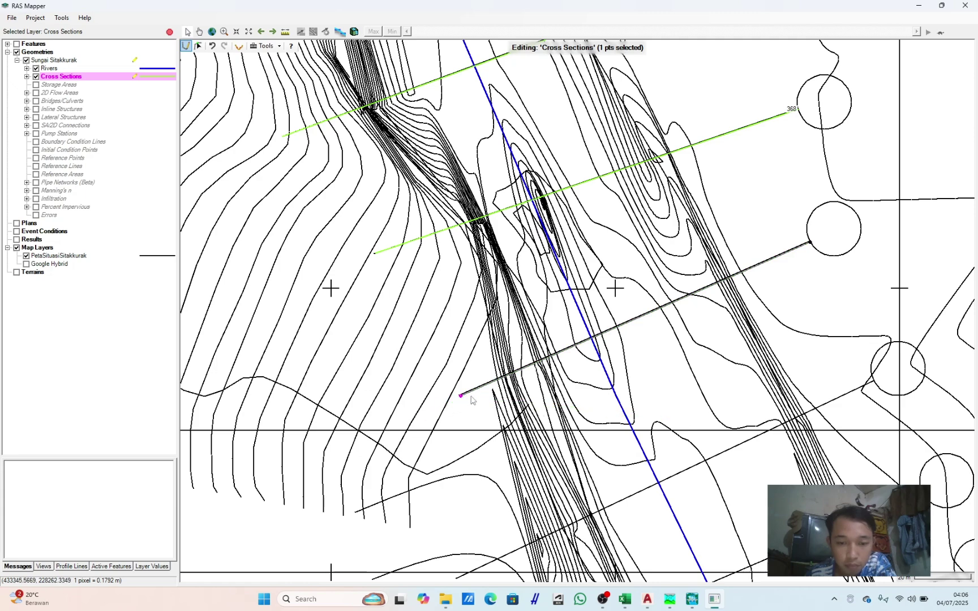
pyautogui.doubleClick(472, 401)
# Step: Trace the following two section lines in the straight southern reach as cross sections, from the east-bank circles to the west bank
pyautogui.scroll(-1, 670, 388)
pyautogui.scroll(1, 687, 295)
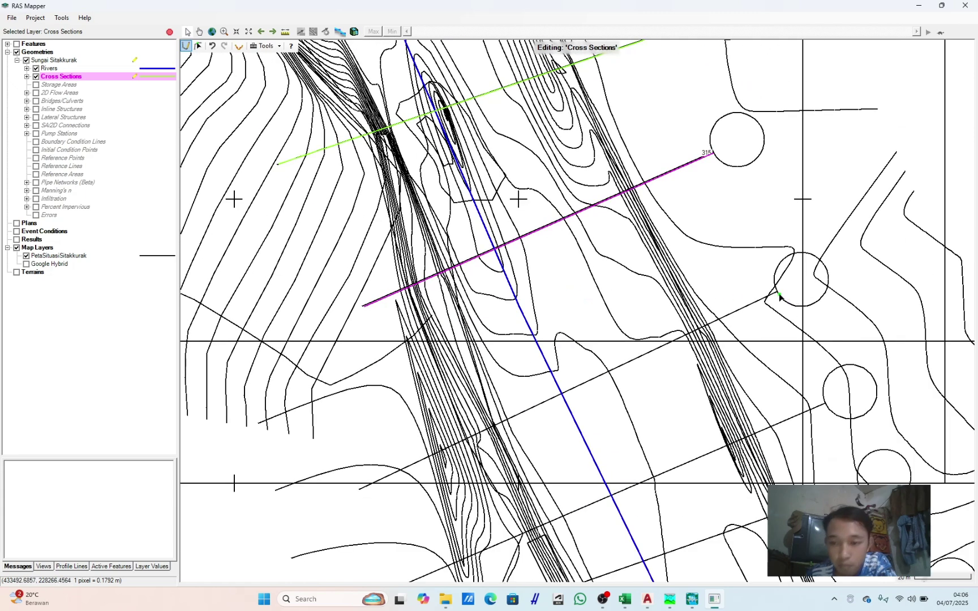
pyautogui.click(778, 292)
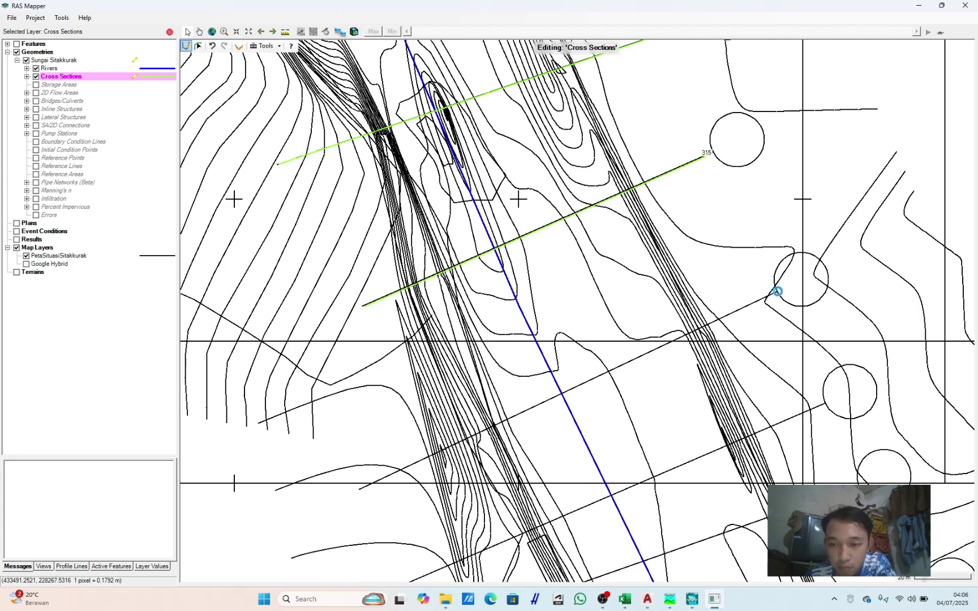
pyautogui.doubleClick(360, 489)
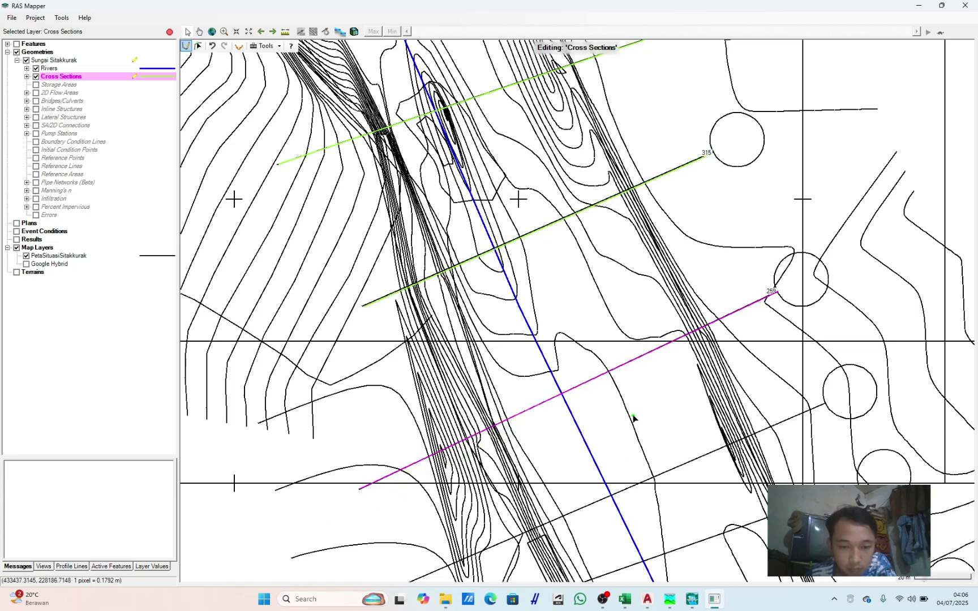
pyautogui.moveTo(713, 436); pyautogui.dragTo(694, 291)
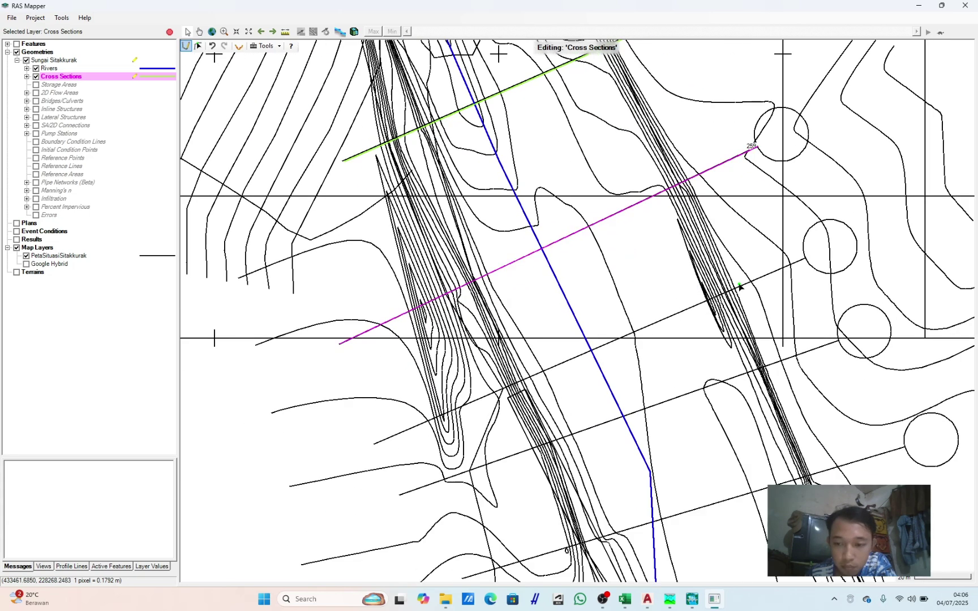
pyautogui.click(805, 260)
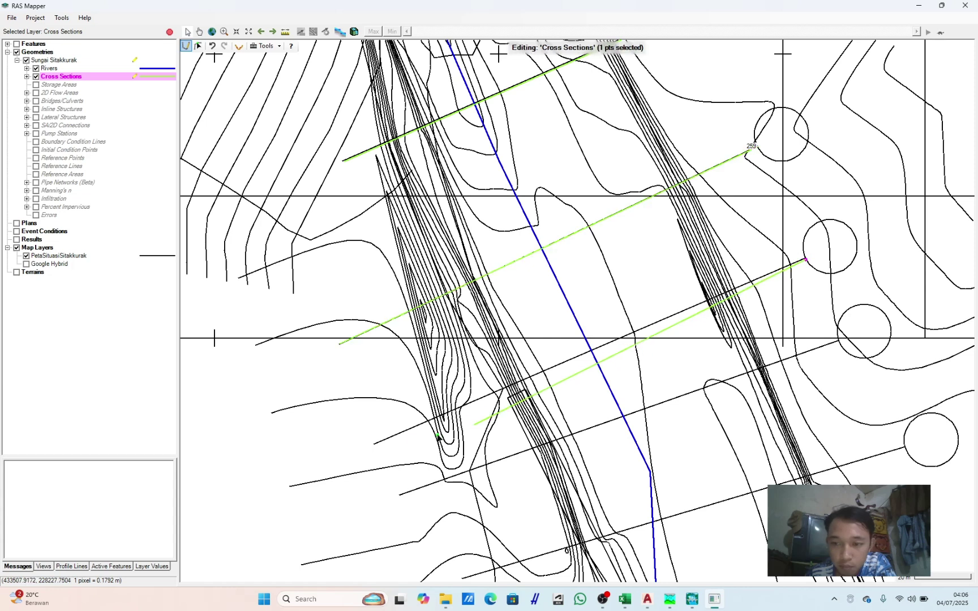
pyautogui.doubleClick(375, 444)
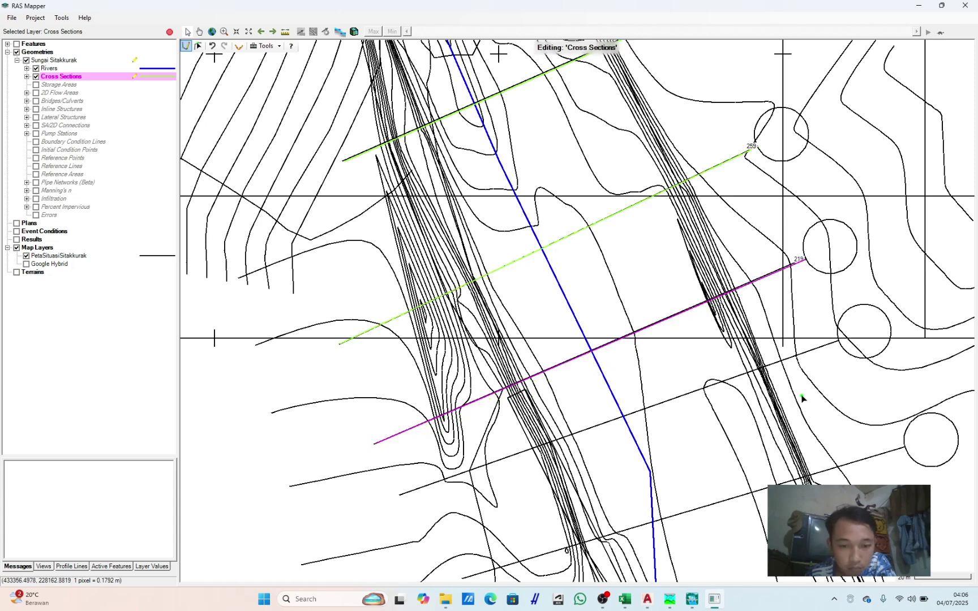
# Step: Draw cross sections along the section lines just above and just below the centerline vertex where the river turns south, east to west
pyautogui.click(838, 341)
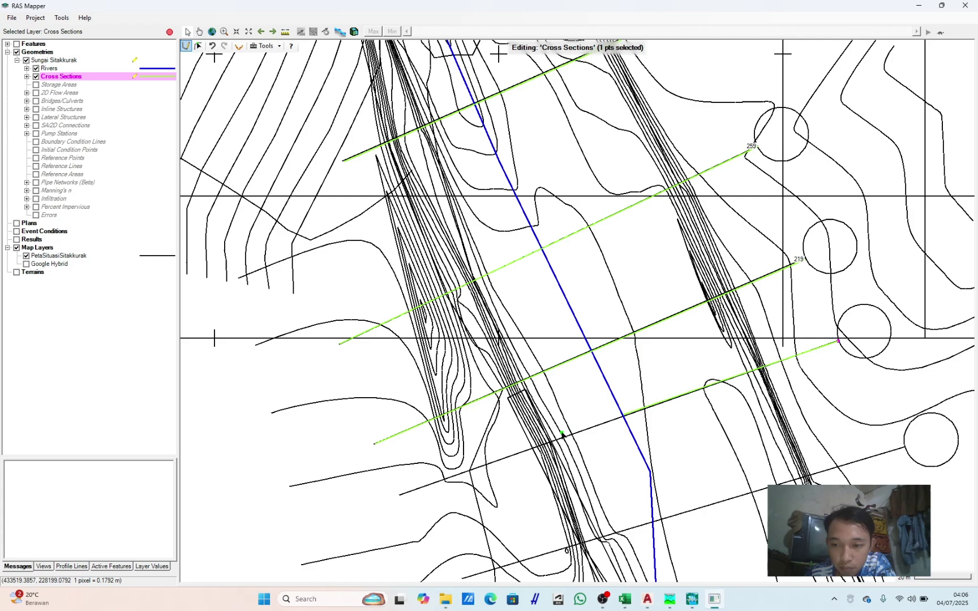
pyautogui.doubleClick(400, 495)
pyautogui.moveTo(650, 495); pyautogui.dragTo(598, 290)
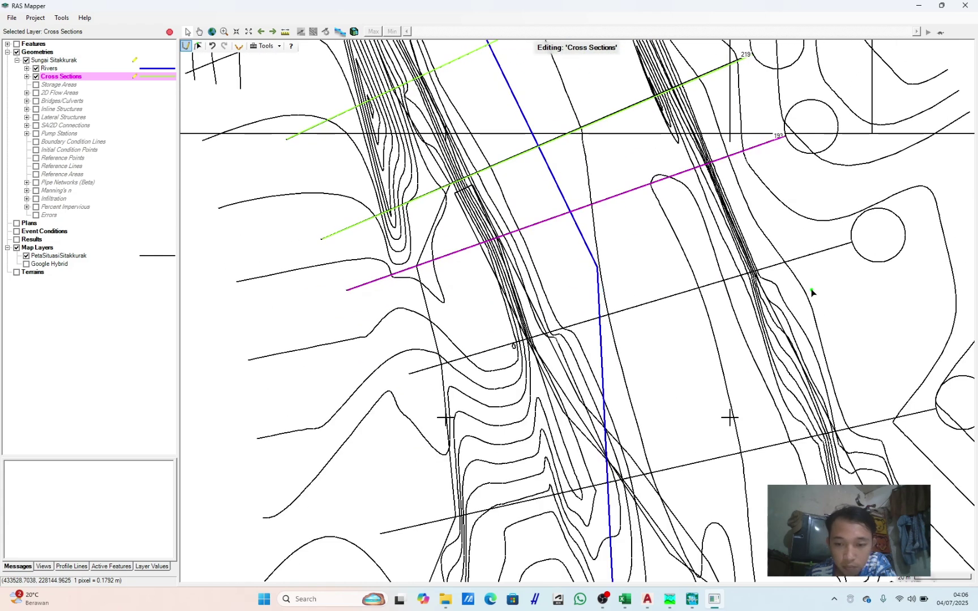
pyautogui.click(852, 243)
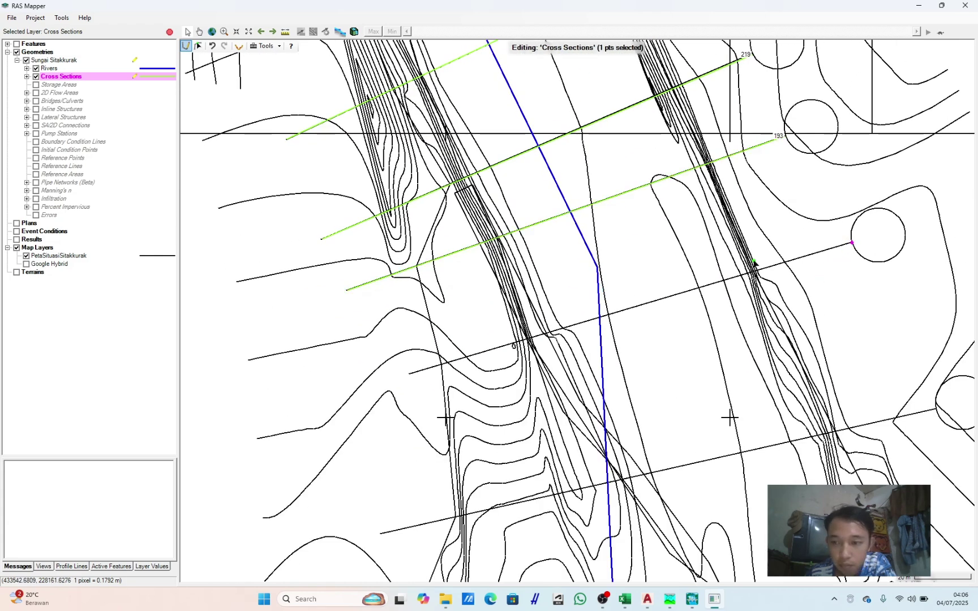
pyautogui.doubleClick(409, 373)
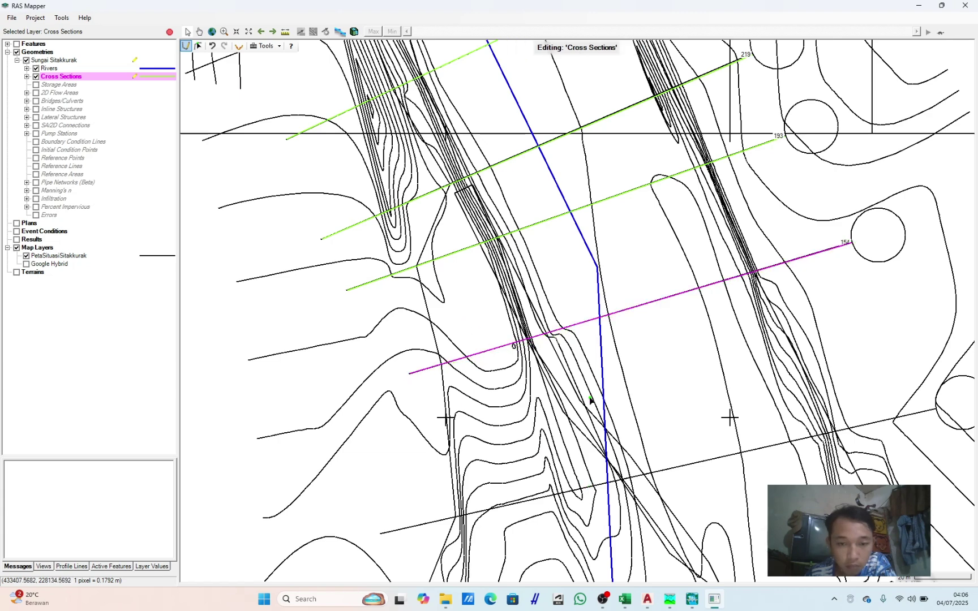
# Step: Trace the last two section lines crossing the downstream end of the river centerline as cross sections, from the east-bank circles to their west ends
pyautogui.moveTo(589, 400); pyautogui.dragTo(506, 280)
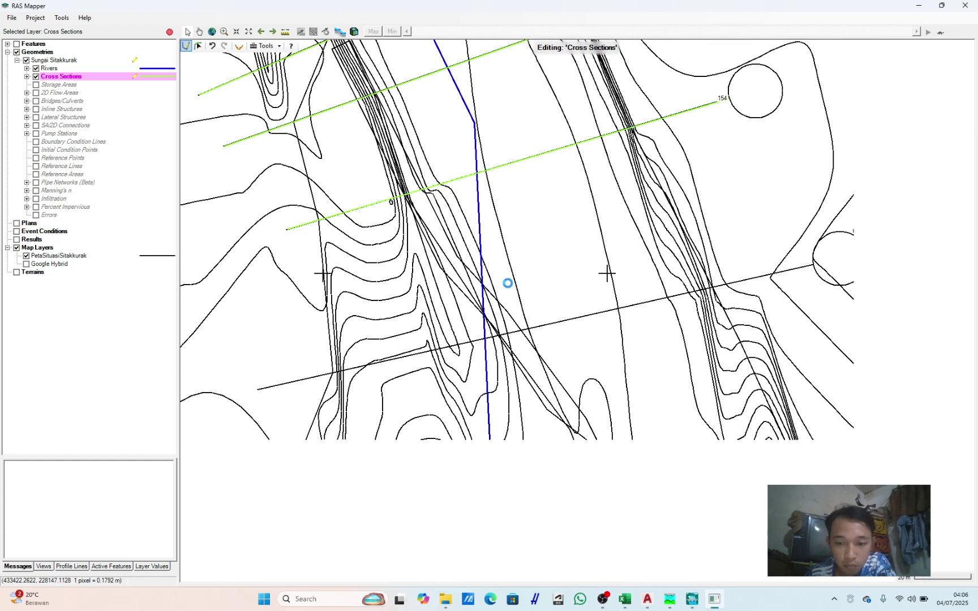
pyautogui.click(813, 266)
pyautogui.moveTo(258, 389); pyautogui.dragTo(365, 389)
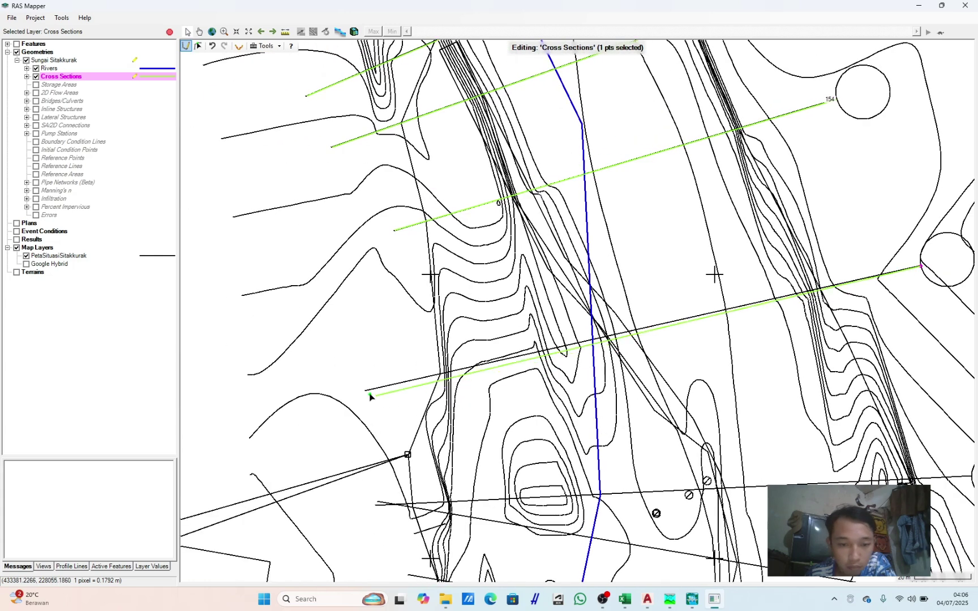
pyautogui.doubleClick(366, 389)
pyautogui.scroll(-3, 700, 436)
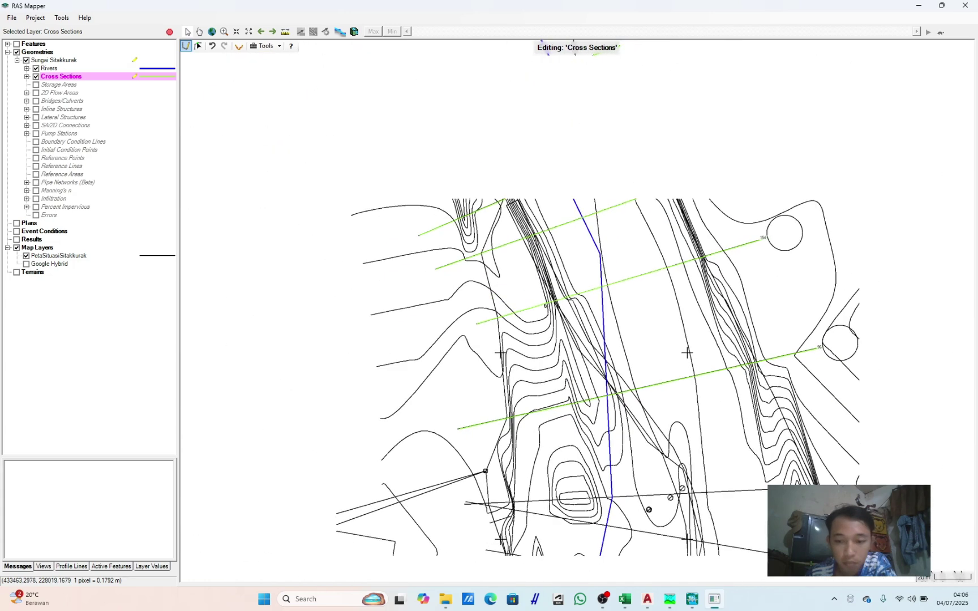
pyautogui.moveTo(699, 437); pyautogui.dragTo(639, 350)
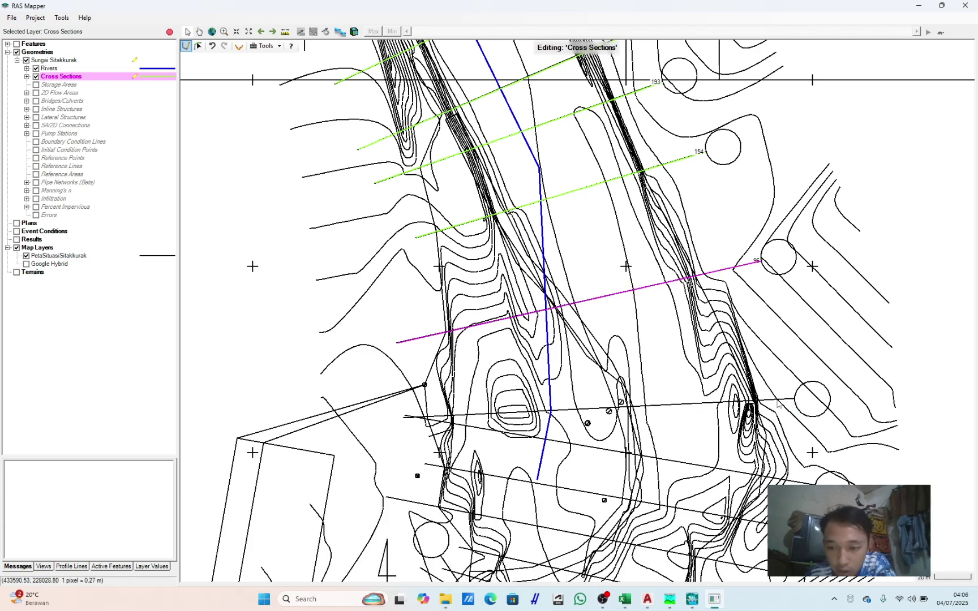
pyautogui.click(795, 399)
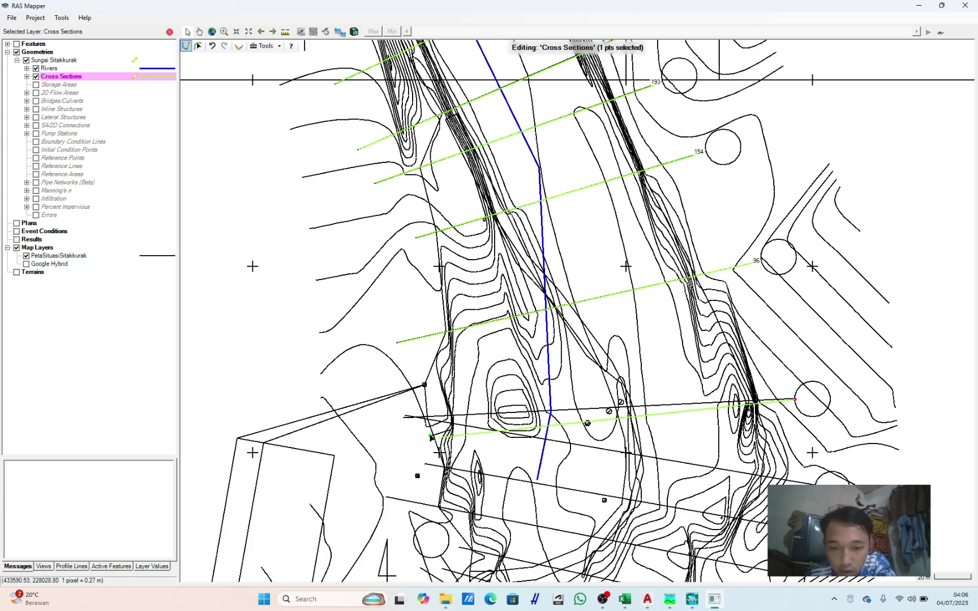
pyautogui.doubleClick(405, 419)
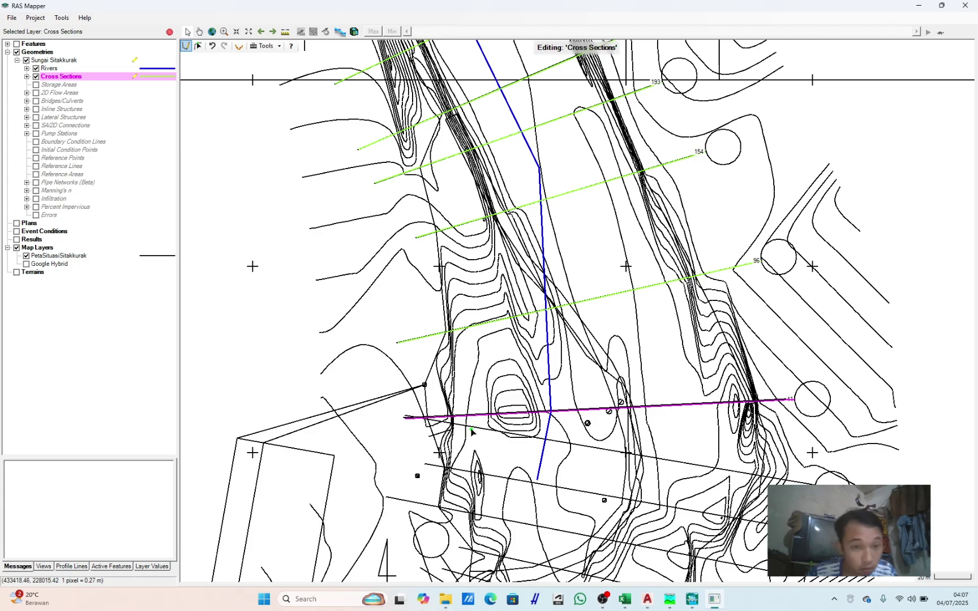
# Step: Compare the drawn cross sections with the AutoCAD drawing's section lines around A2 and the wider river layout, and return to RAS Mapper
pyautogui.scroll(-2, 598, 365)
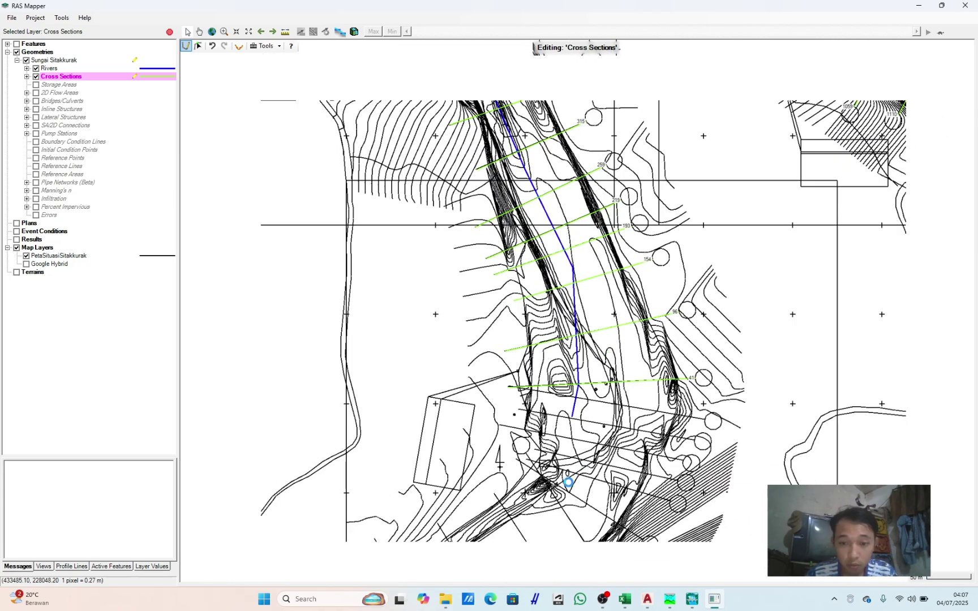
pyautogui.click(647, 601)
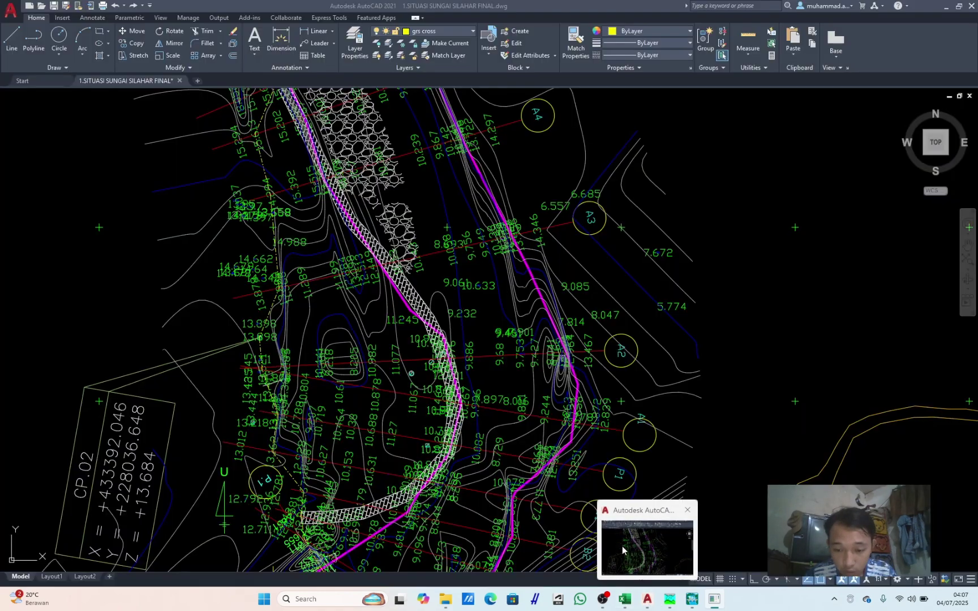
pyautogui.scroll(4, 628, 370)
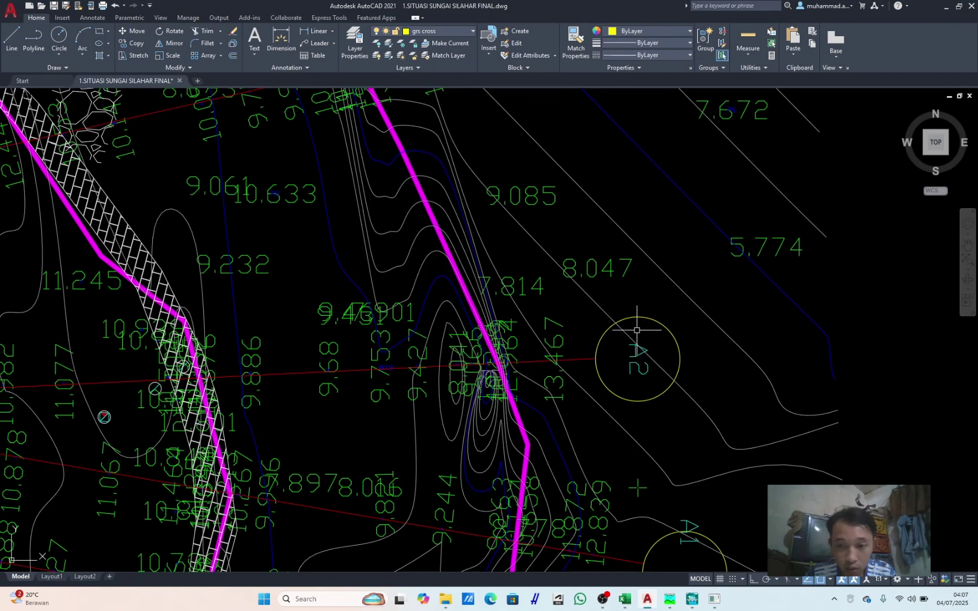
pyautogui.scroll(-2, 498, 378)
pyautogui.moveTo(218, 398); pyautogui.dragTo(575, 404)
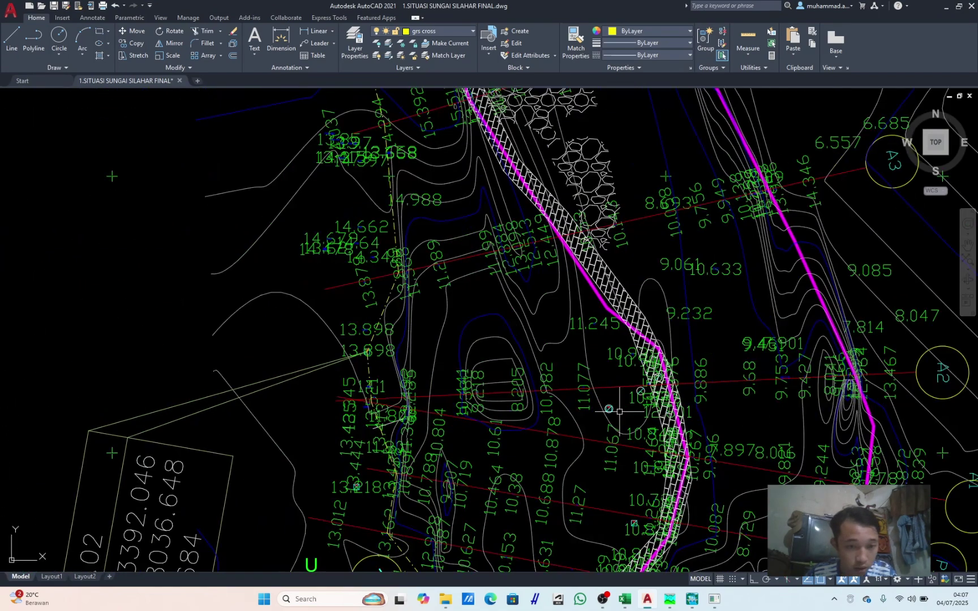
pyautogui.scroll(-6, 559, 387)
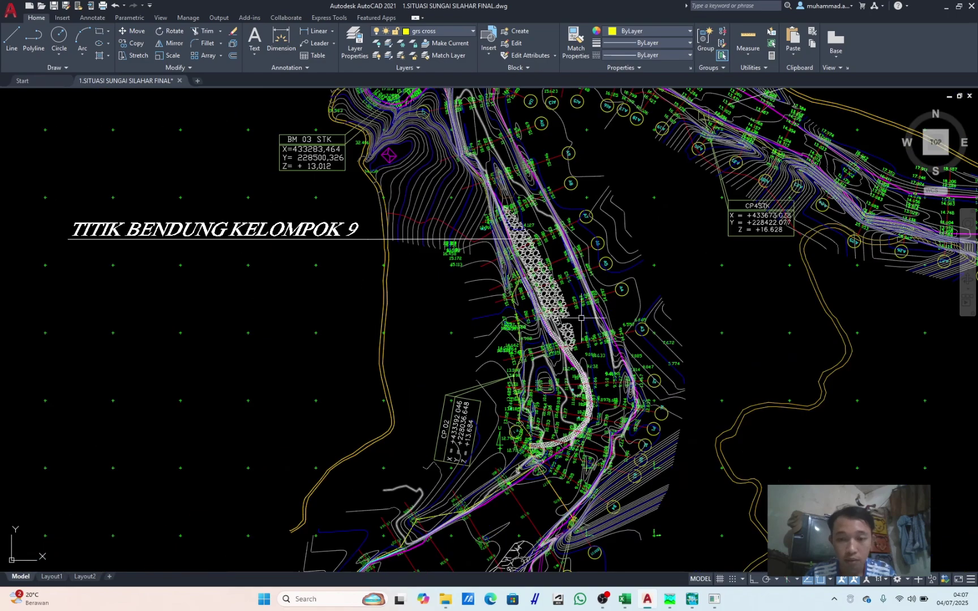
pyautogui.moveTo(560, 387); pyautogui.dragTo(530, 450)
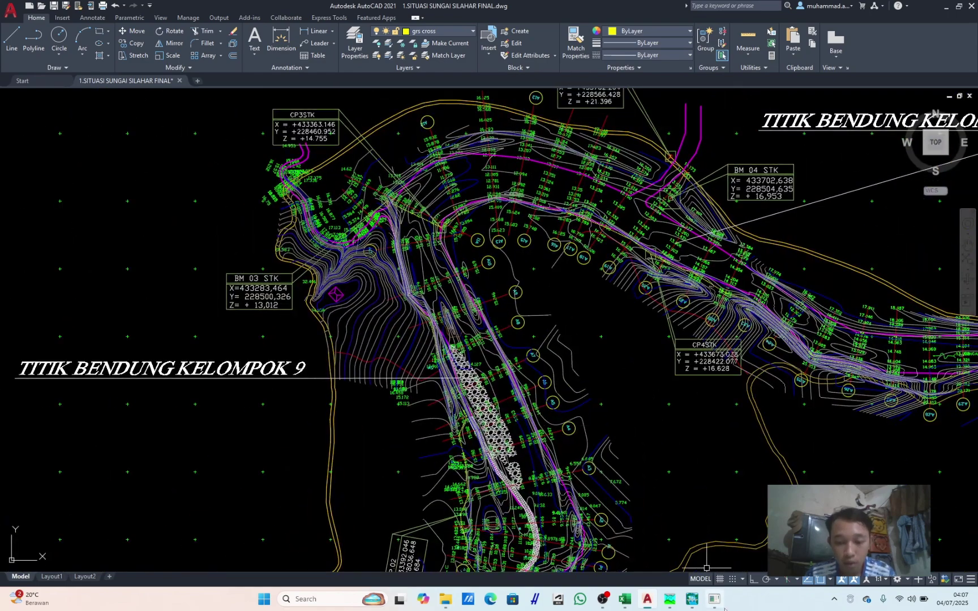
pyautogui.moveTo(691, 600)
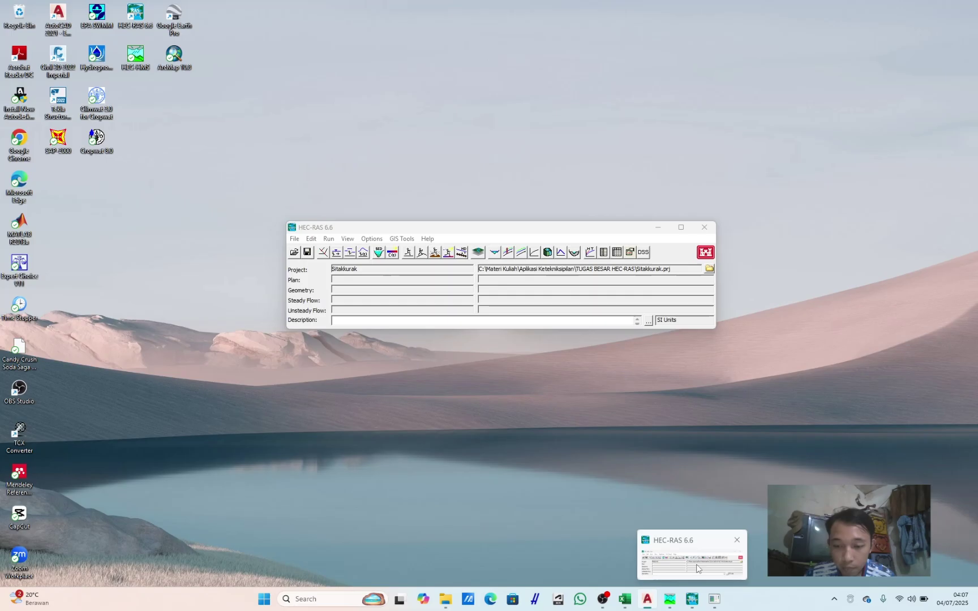
pyautogui.click(697, 568)
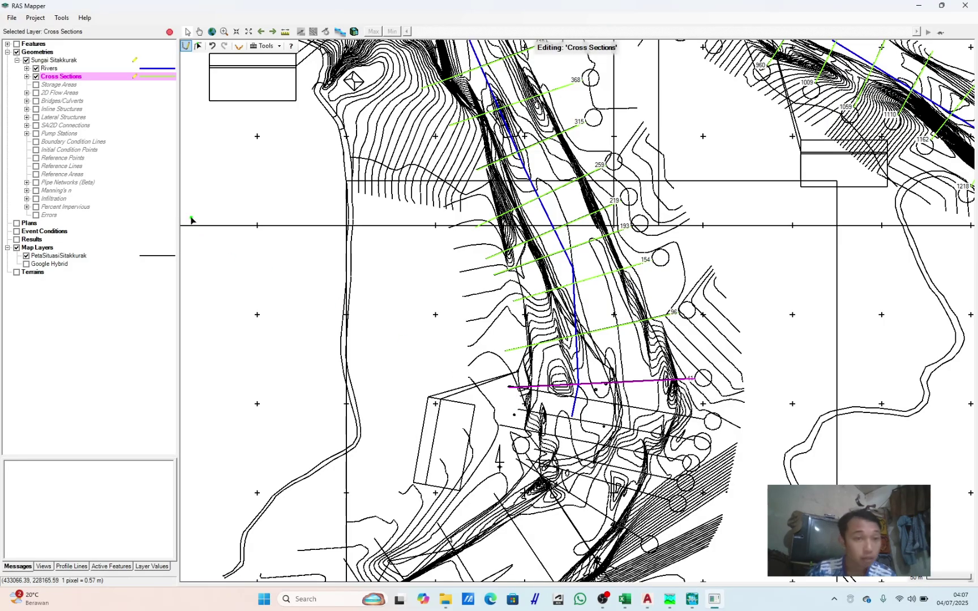
# Step: Stop editing the cross sections, save the edits to the Sungai Sitakkurak geometry, and exit RAS Mapper
pyautogui.click(168, 32)
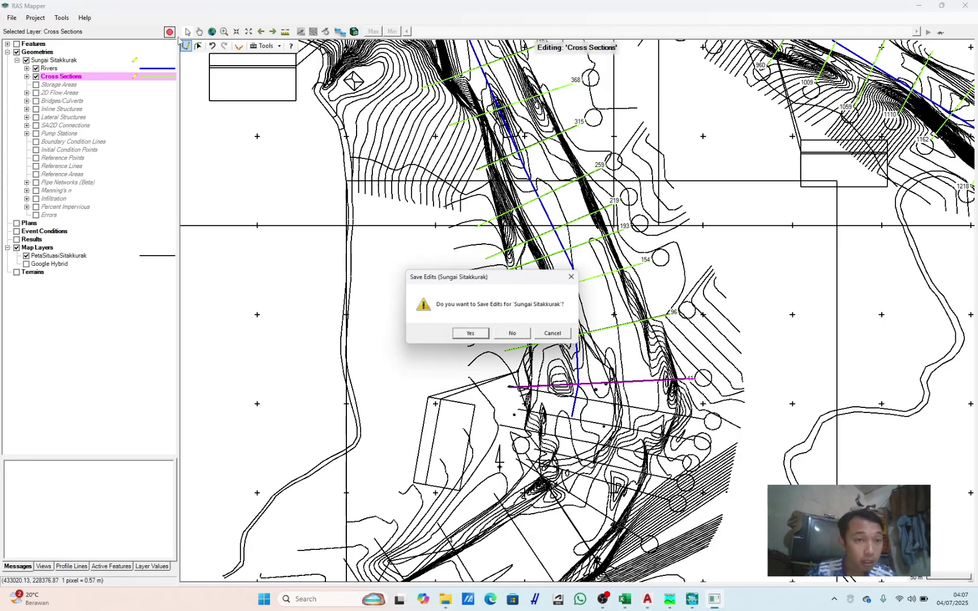
pyautogui.click(472, 335)
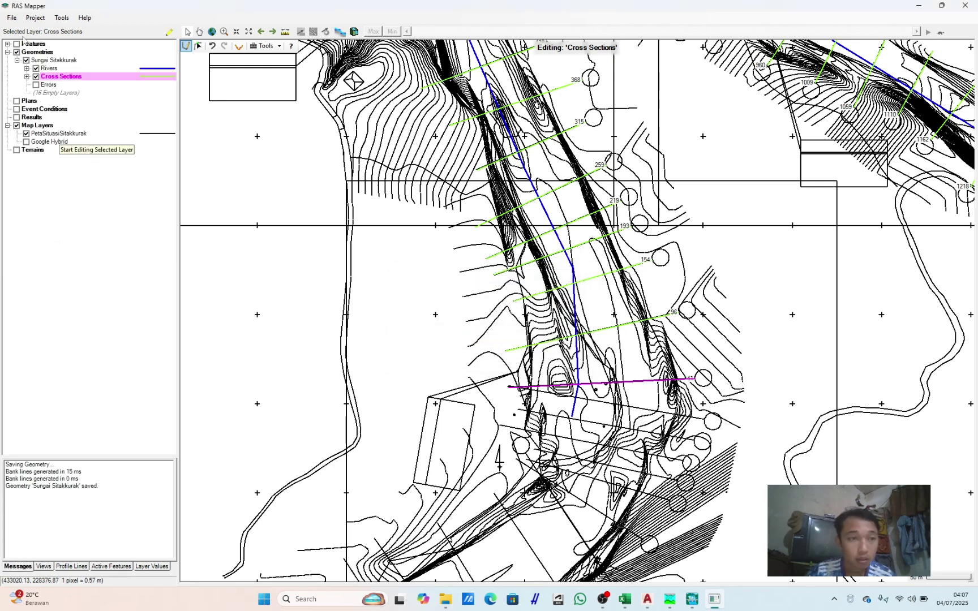
pyautogui.click(12, 18)
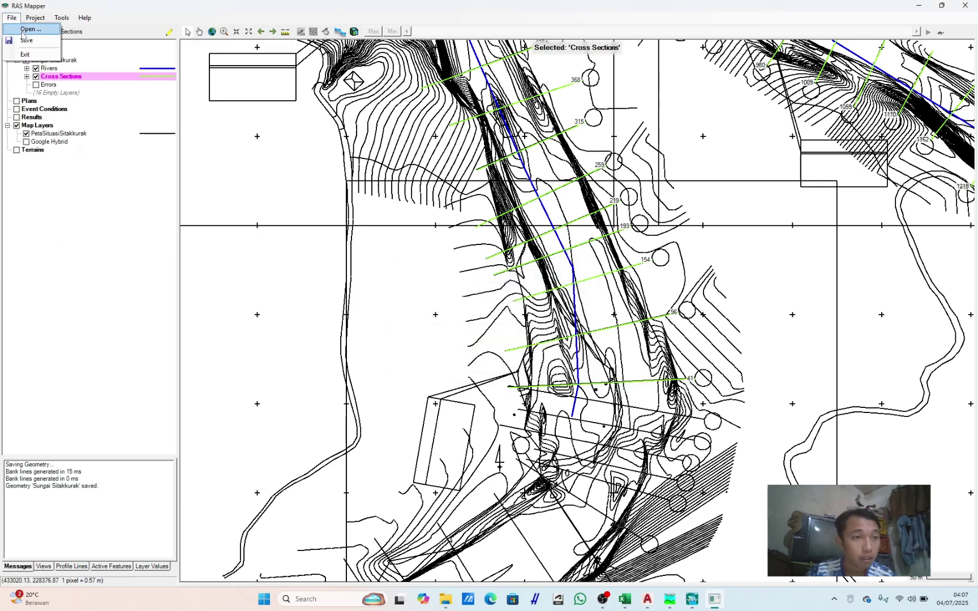
pyautogui.click(59, 66)
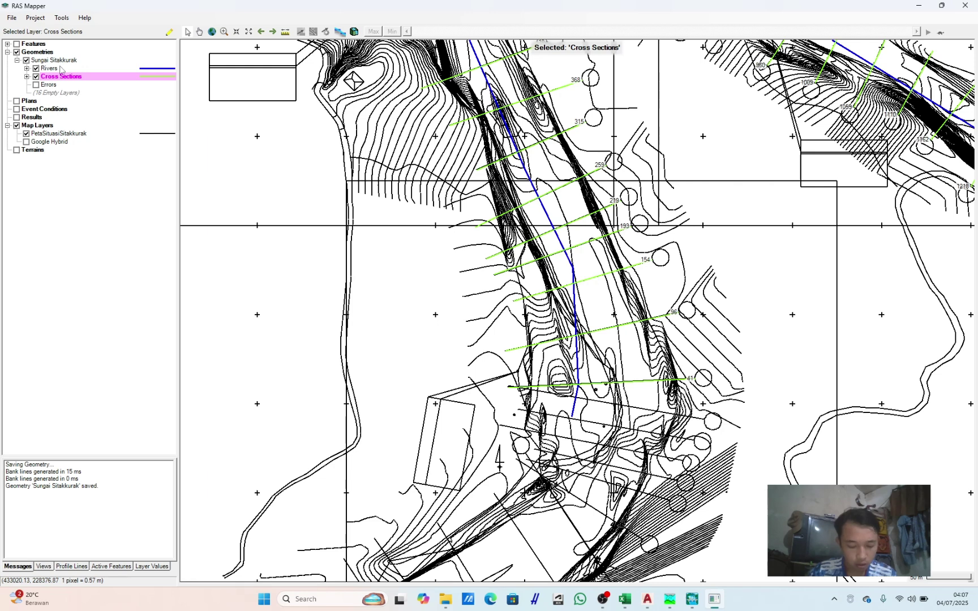
pyautogui.click(16, 18)
pyautogui.click(16, 18)
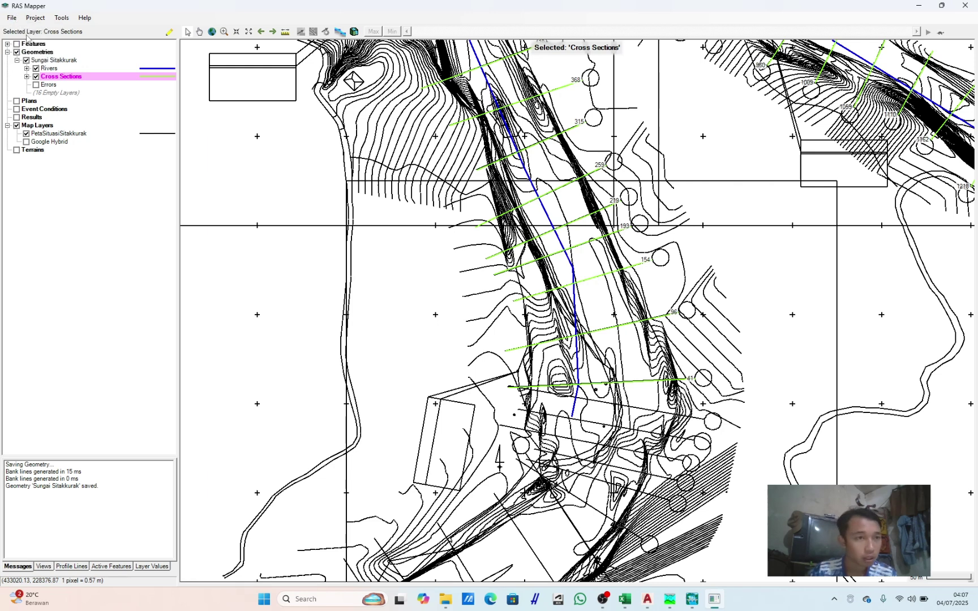
pyautogui.click(16, 19)
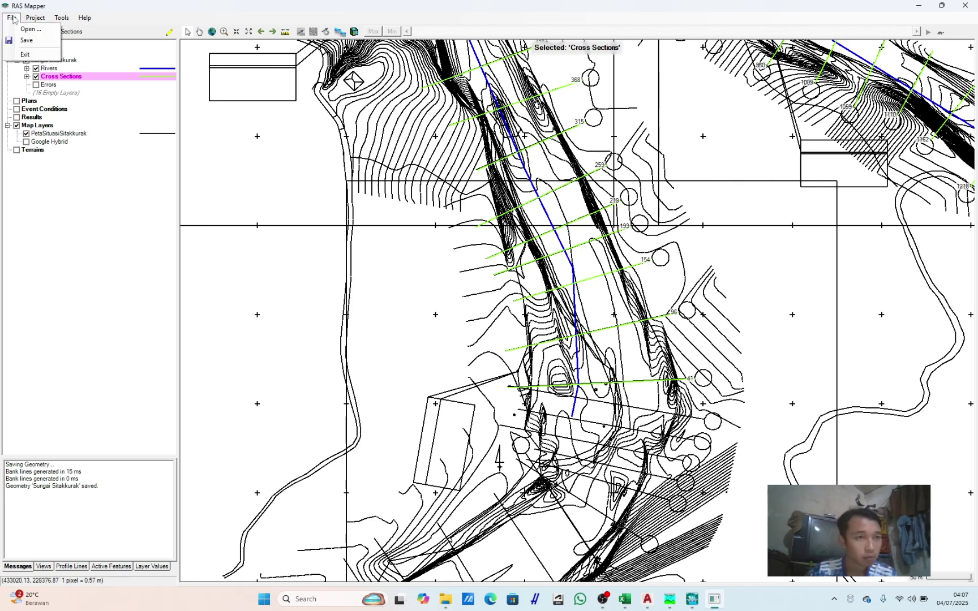
pyautogui.click(23, 55)
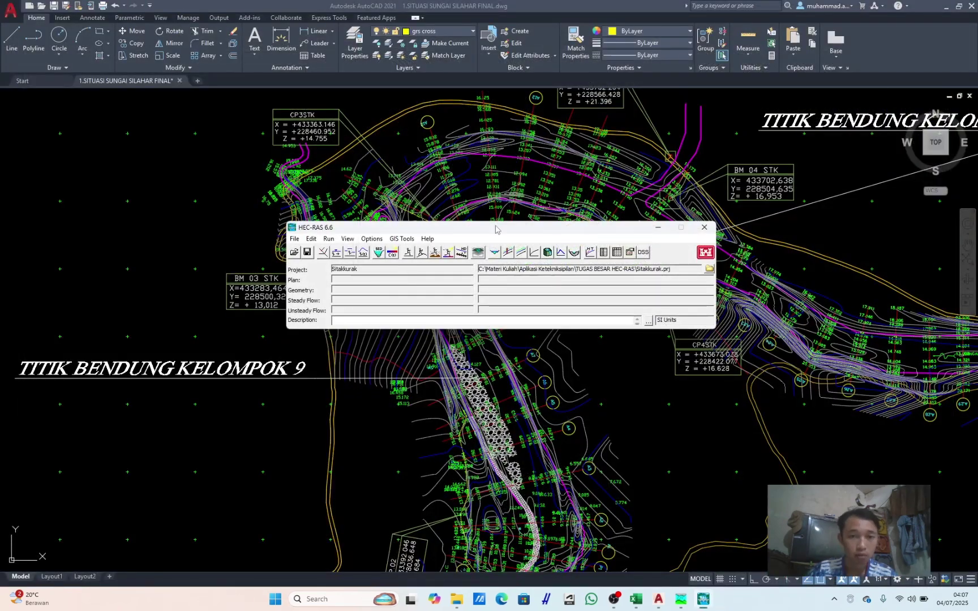
# Step: Minimize AutoCAD and bring the HEC-RAS main window in front of the Excel workbook
pyautogui.click(945, 7)
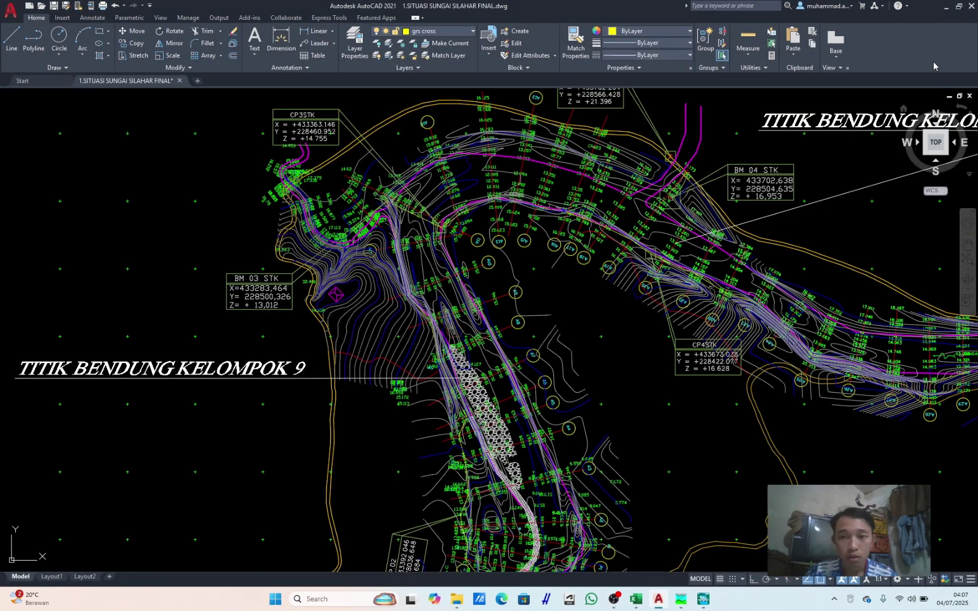
pyautogui.click(946, 7)
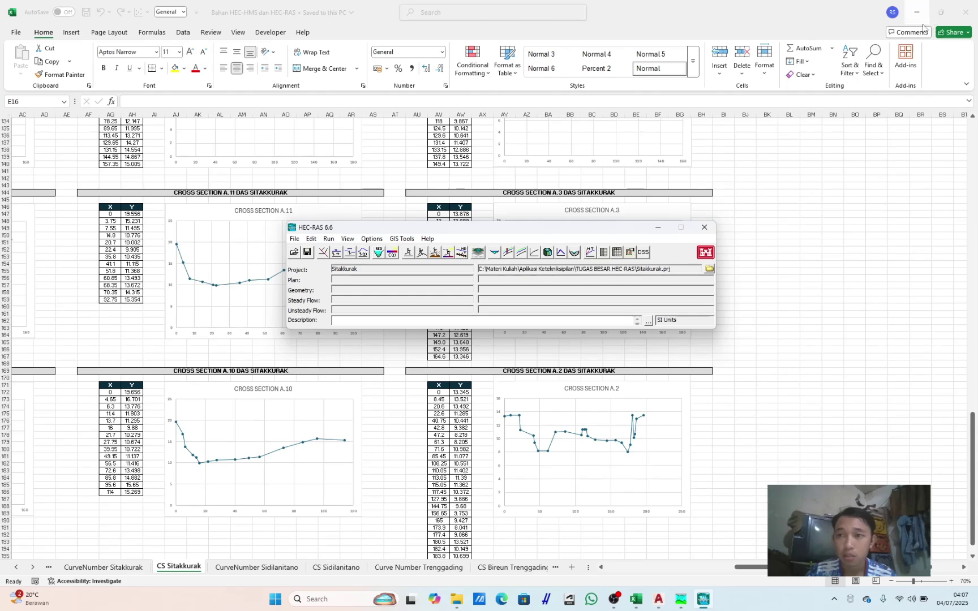
pyautogui.click(657, 229)
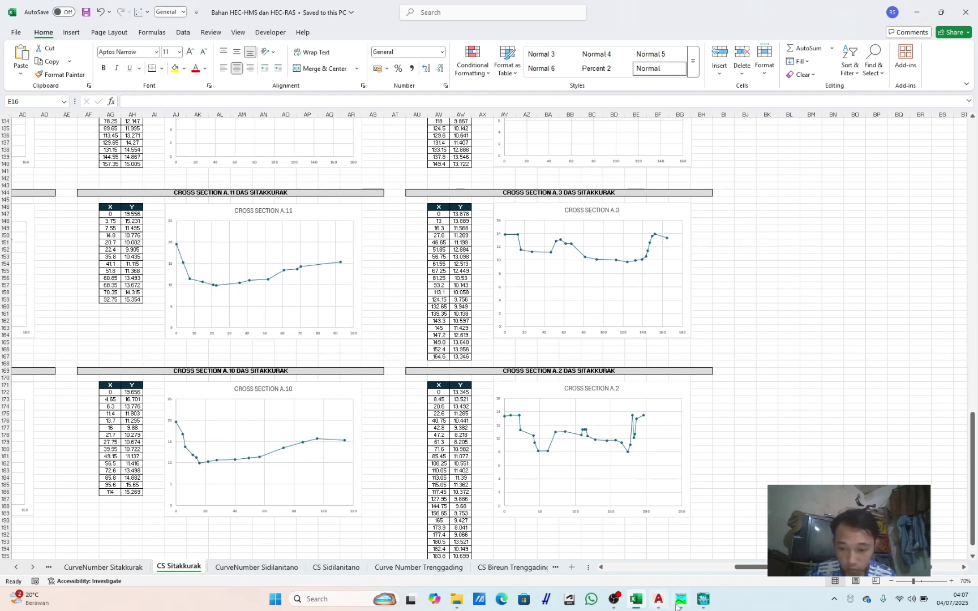
pyautogui.moveTo(699, 604)
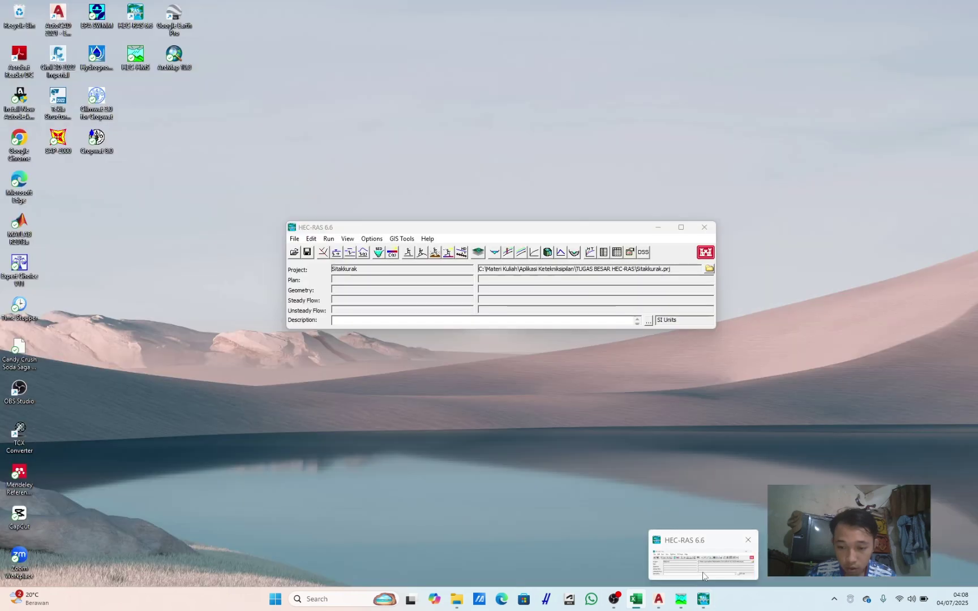
pyautogui.click(701, 561)
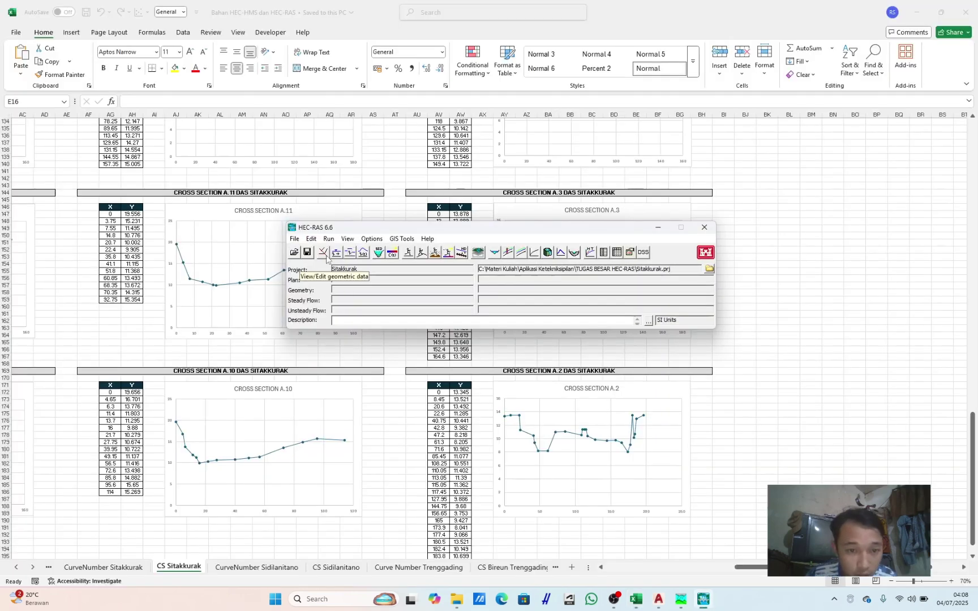
# Step: Open the Sungai Sitakkurak geometry file in the Geometric Data editor
pyautogui.click(326, 257)
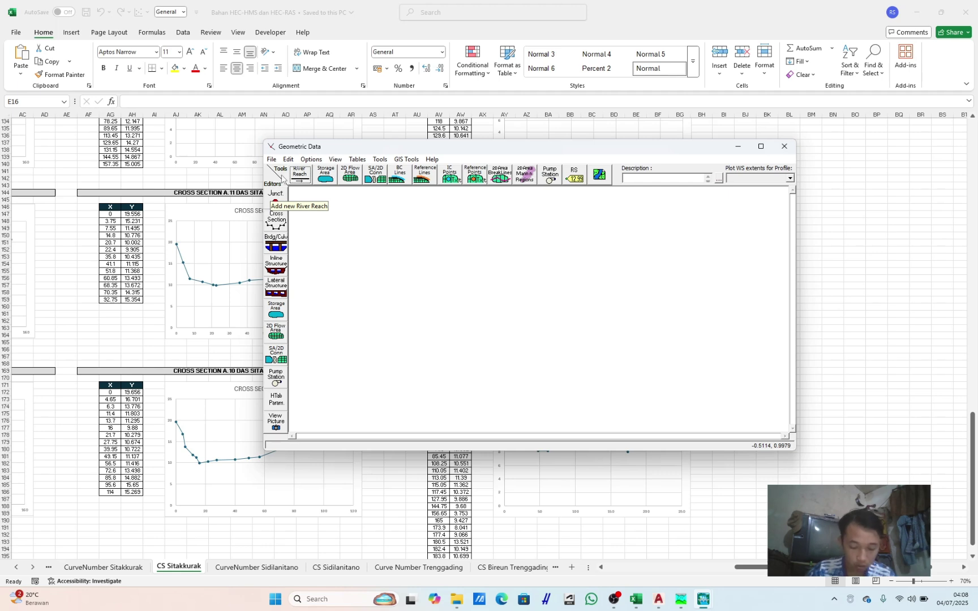
pyautogui.click(272, 159)
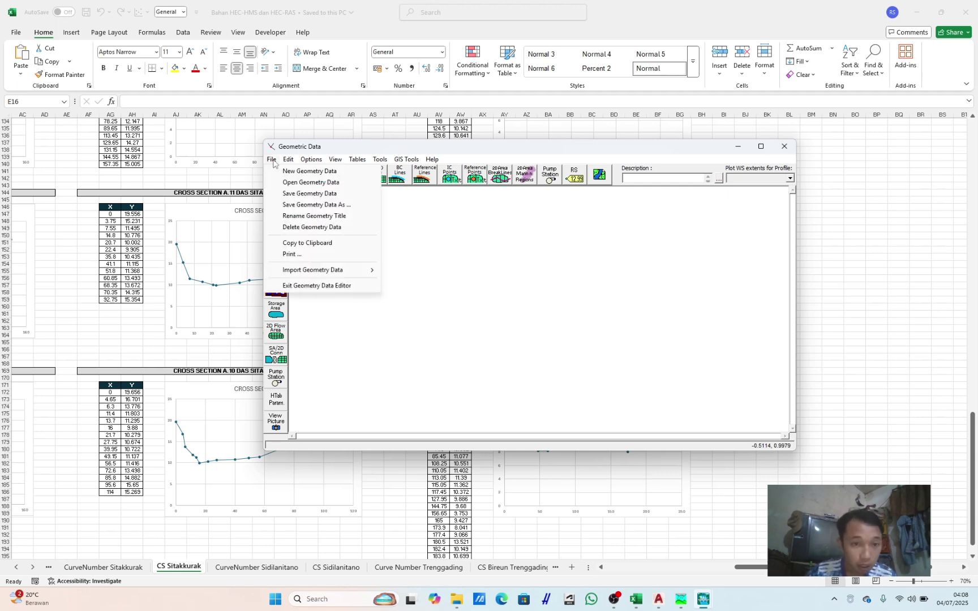
pyautogui.click(293, 183)
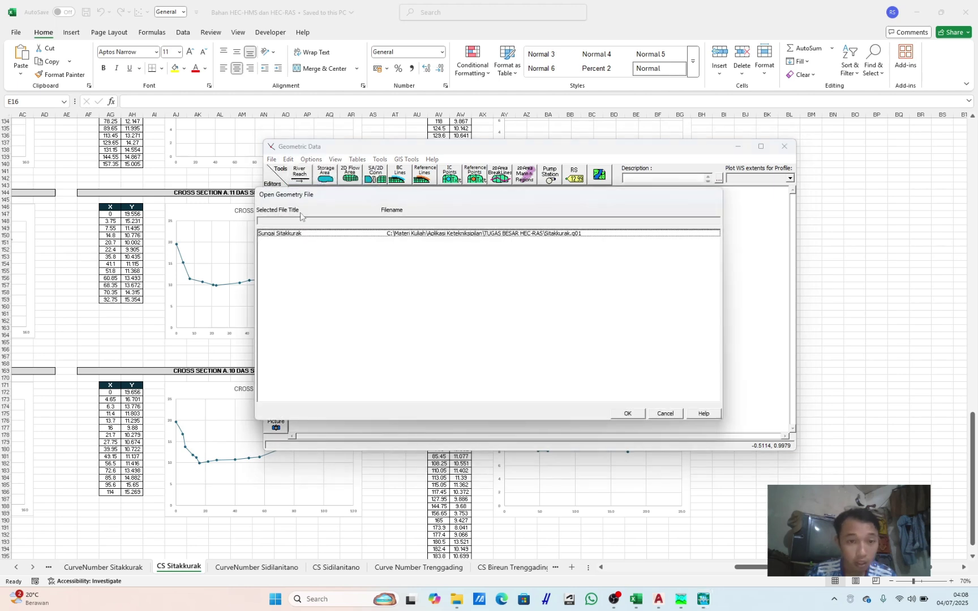
pyautogui.click(310, 236)
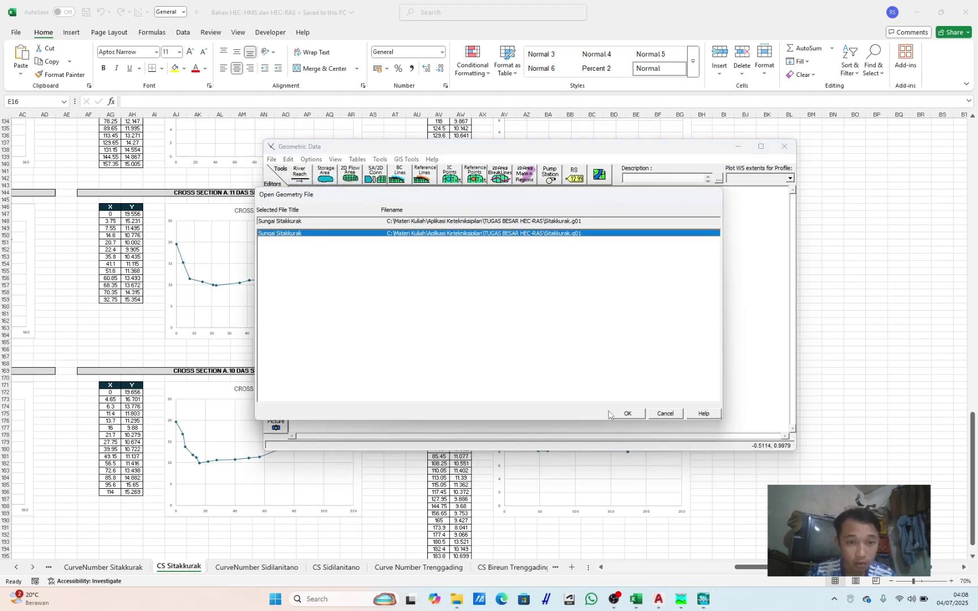
pyautogui.click(628, 414)
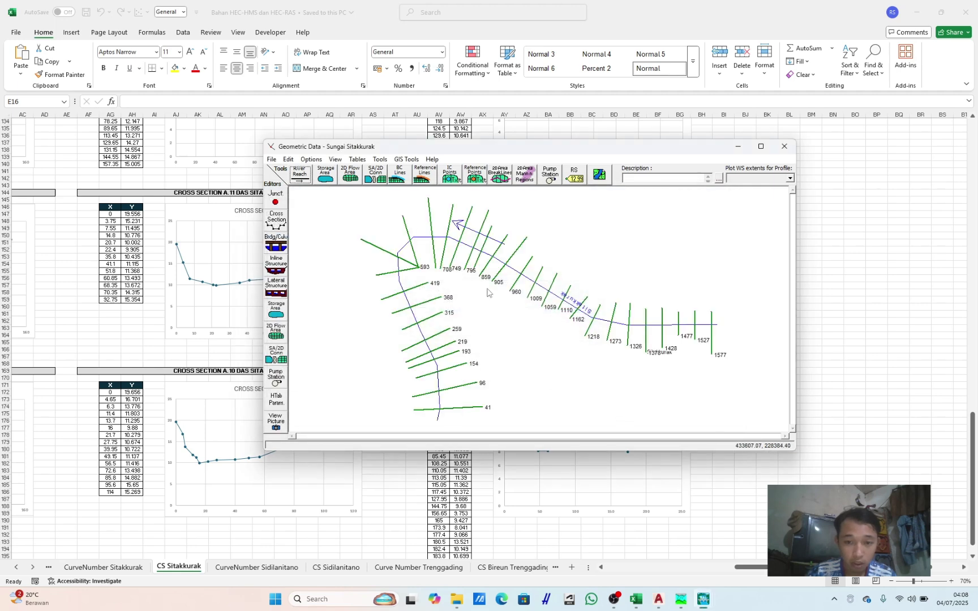
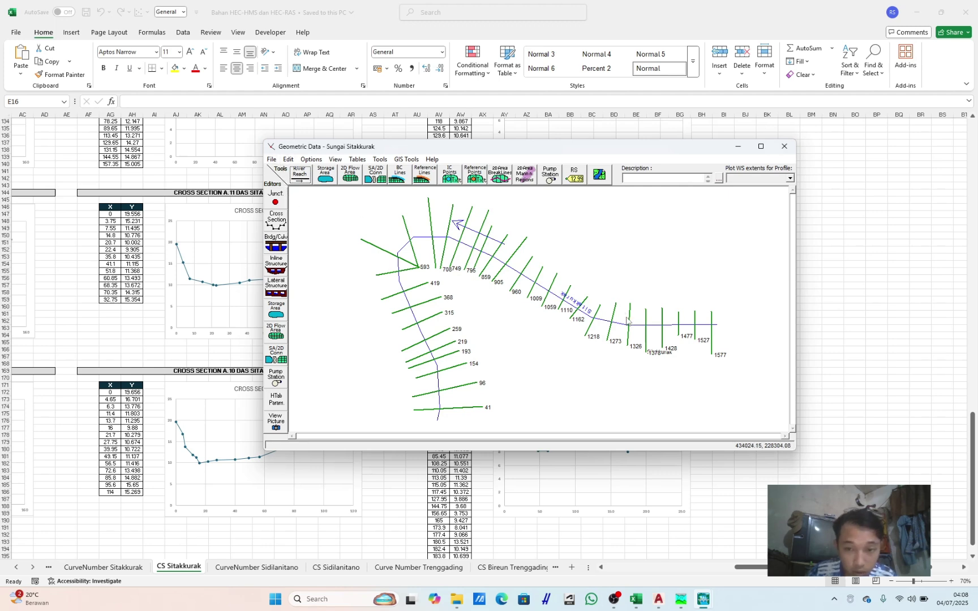
# Step: Open the cross section data of river station 1577, at the upstream end of the reach, for editing
pyautogui.click(712, 331)
pyautogui.click(710, 329)
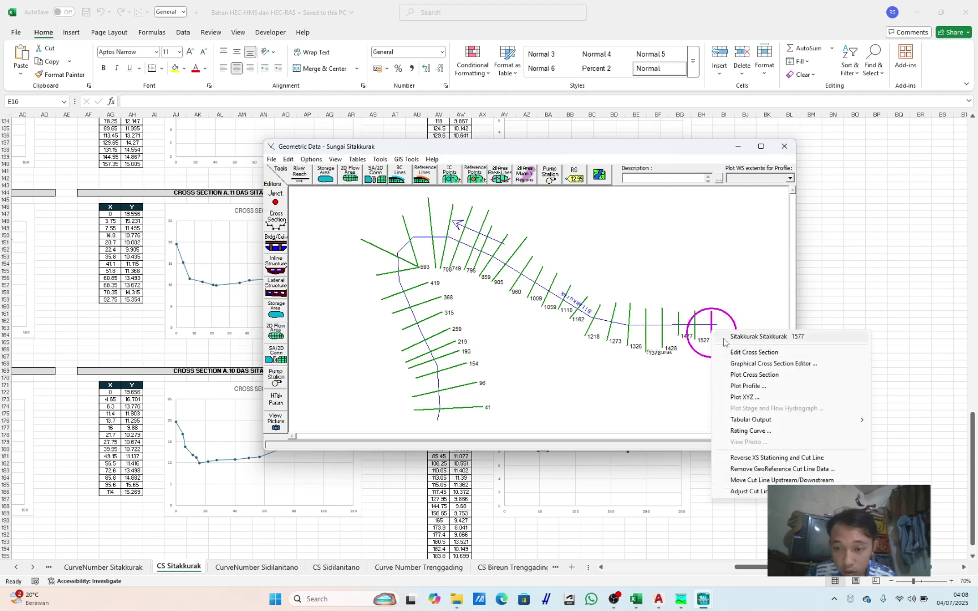
pyautogui.click(735, 353)
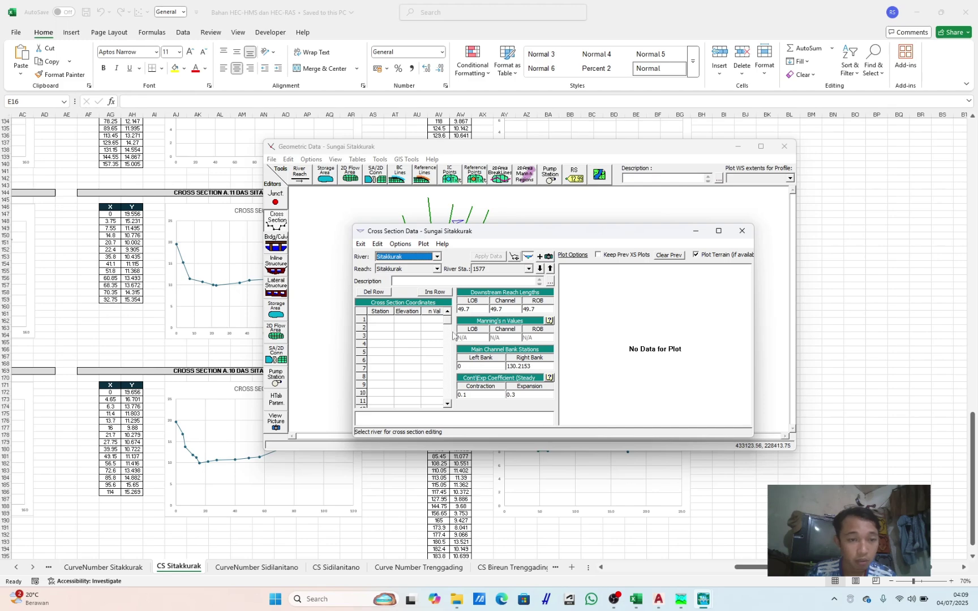
# Step: In Excel, copy the X and Y values of cross section A.32 (C5:D15) from the CS Sitakkurak sheet
pyautogui.click(157, 299)
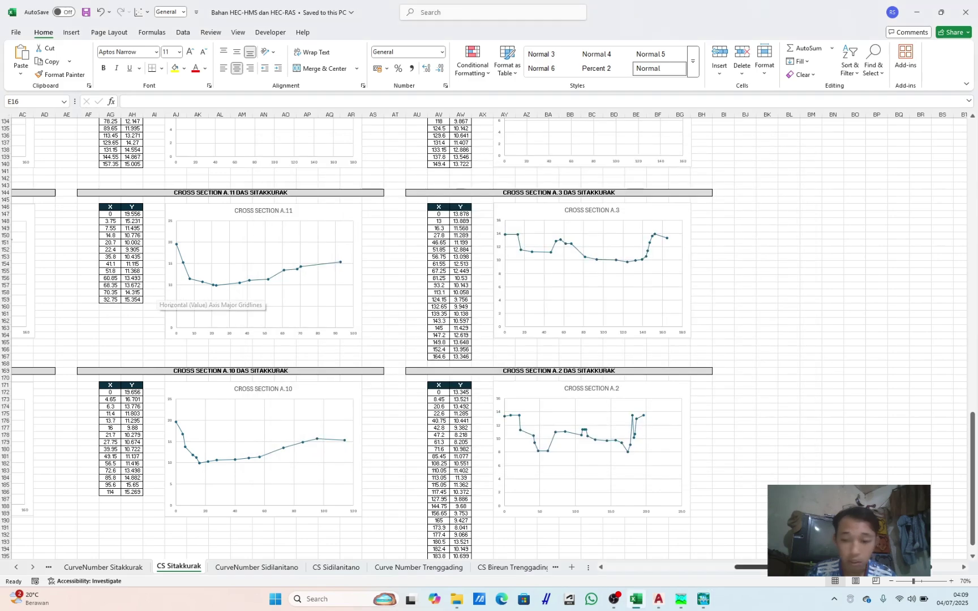
pyautogui.moveTo(750, 567); pyautogui.dragTo(607, 572)
pyautogui.scroll(8, 290, 433)
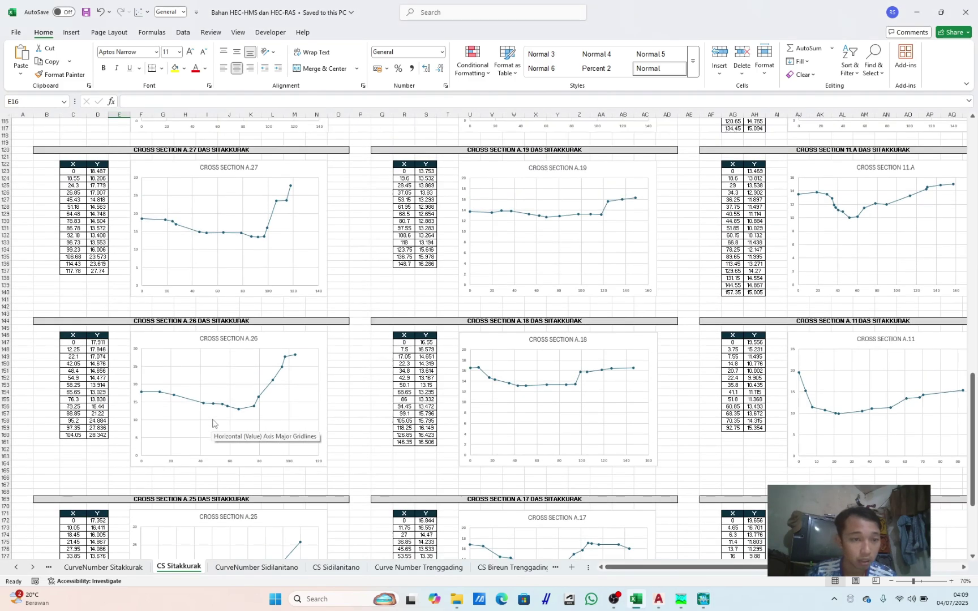
pyautogui.scroll(20, 174, 345)
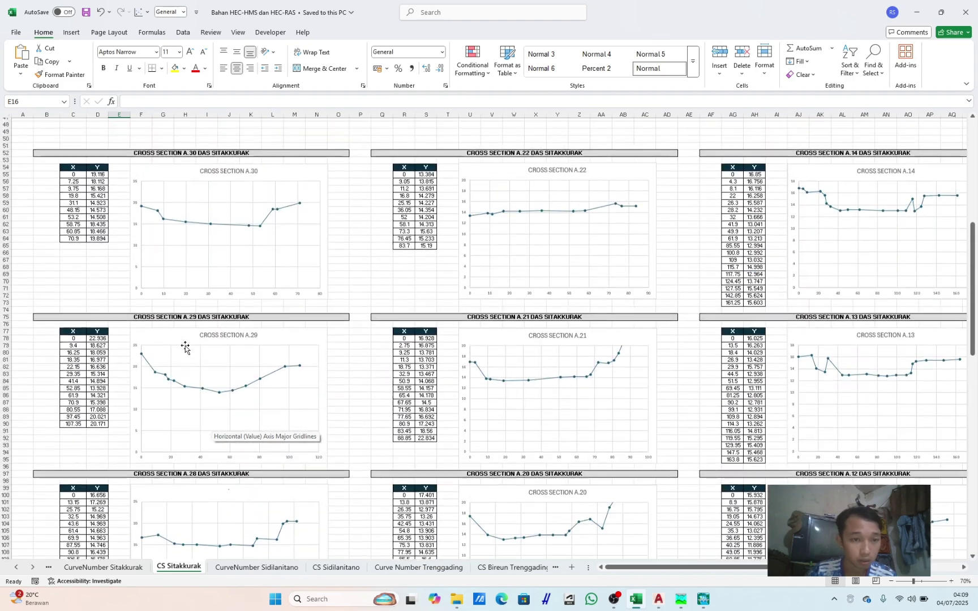
pyautogui.scroll(8, 188, 350)
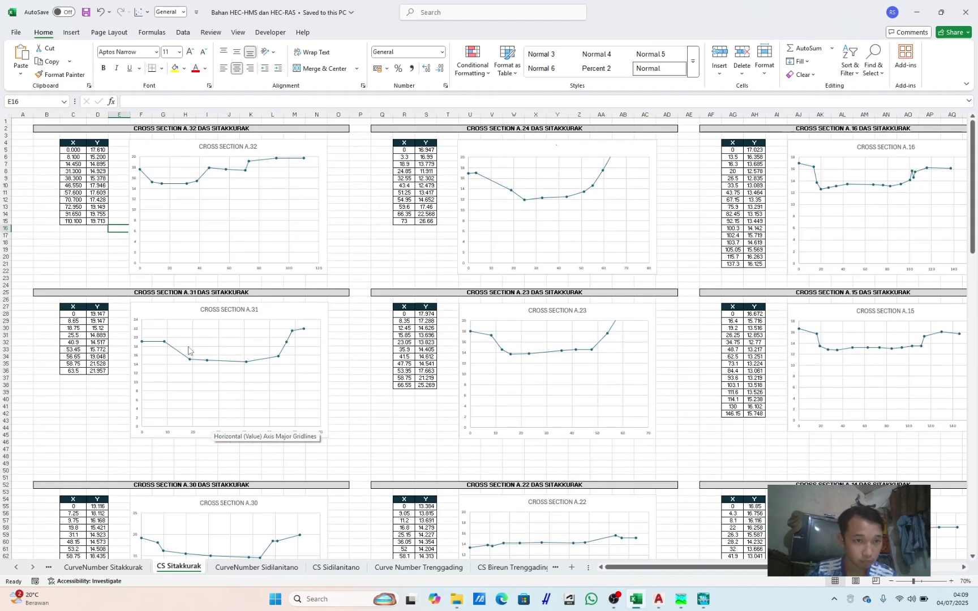
pyautogui.moveTo(72, 148); pyautogui.dragTo(94, 221)
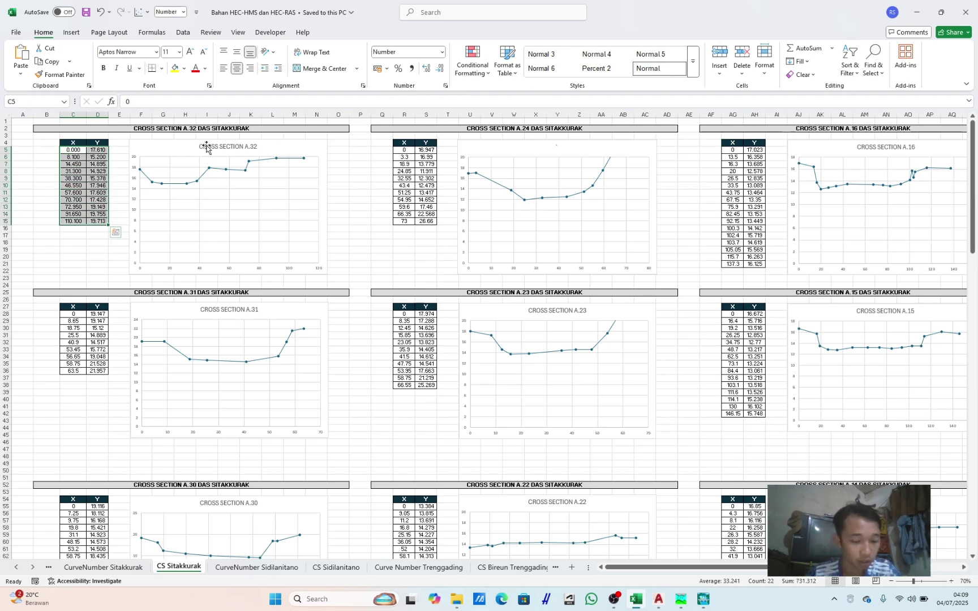
pyautogui.hotkey('ctrl', 'c')
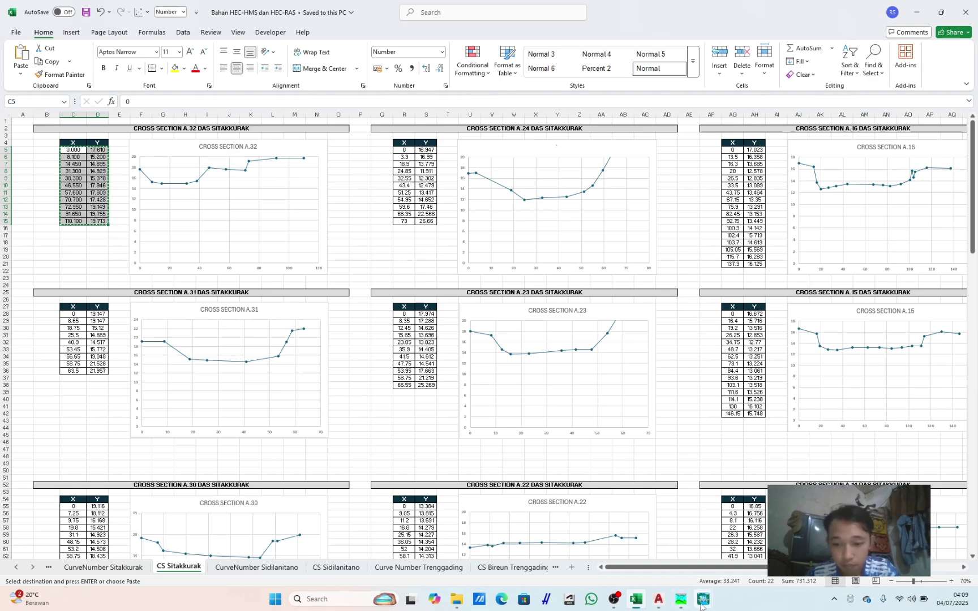
# Step: Switch to HEC-RAS, paste the copied values as station 1577's station and elevation coordinates, apply the data, and dismiss the bank station warning
pyautogui.moveTo(703, 599)
pyautogui.click(815, 538)
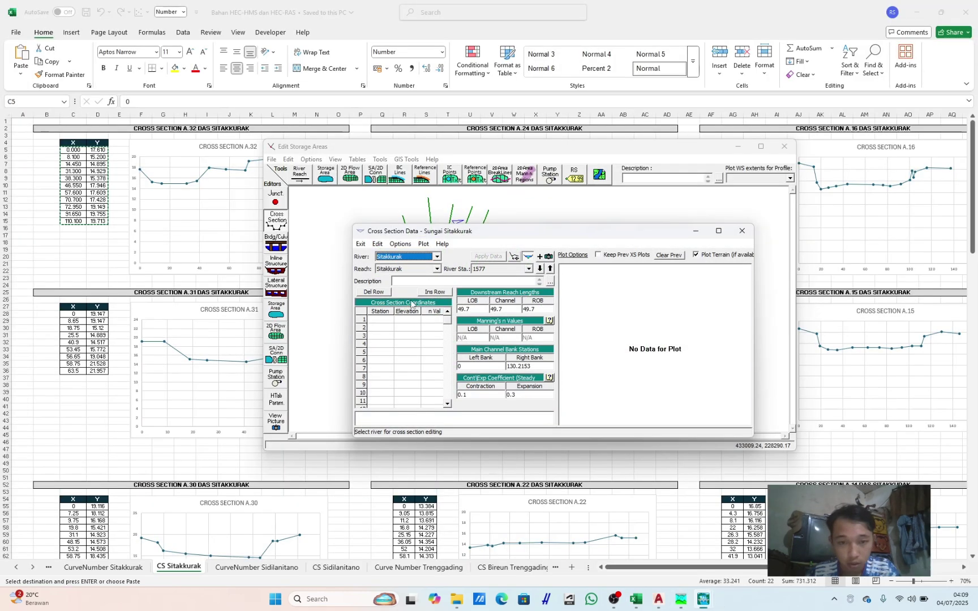
pyautogui.moveTo(383, 322); pyautogui.dragTo(409, 378)
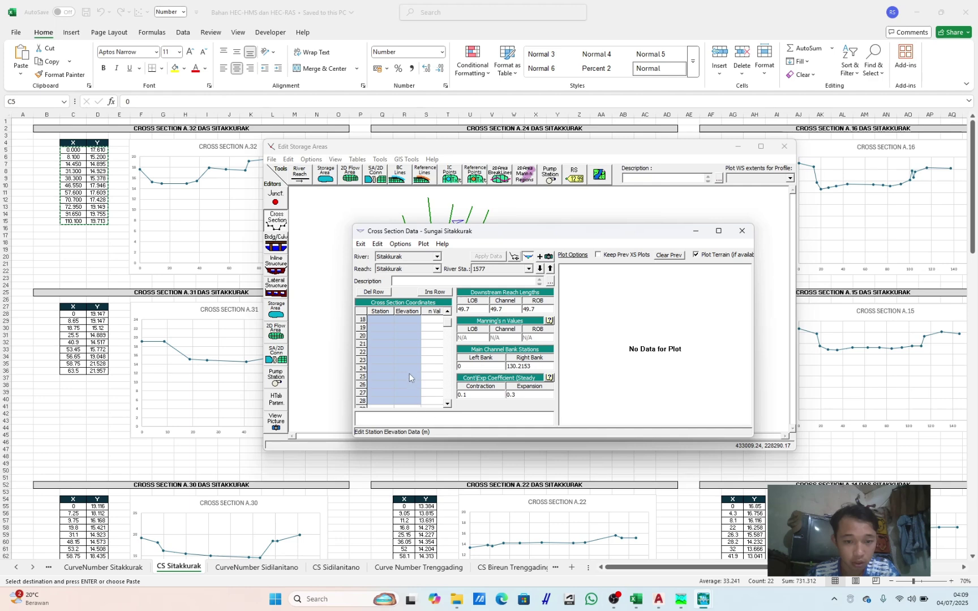
pyautogui.hotkey('ctrl', 'v')
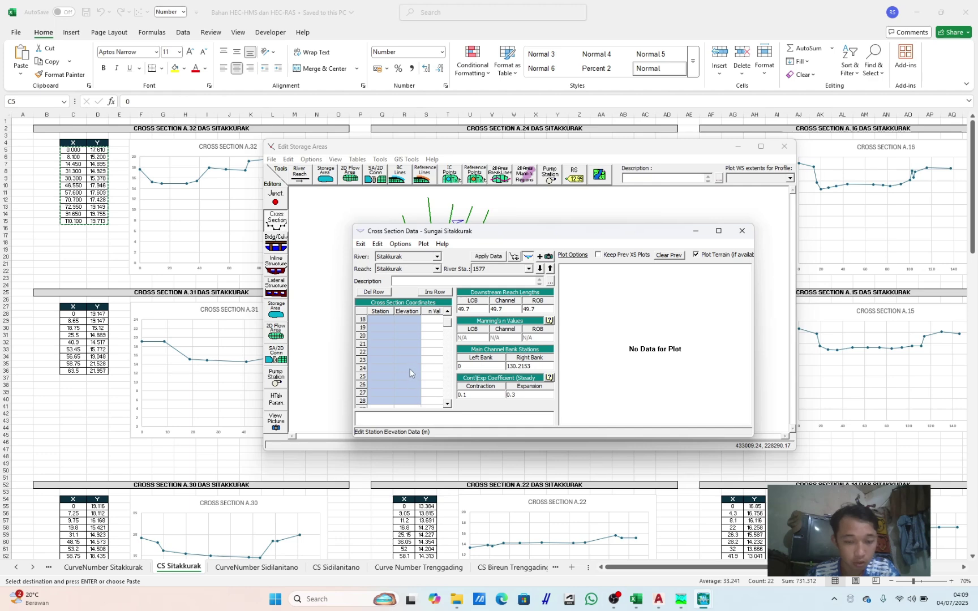
pyautogui.click(490, 258)
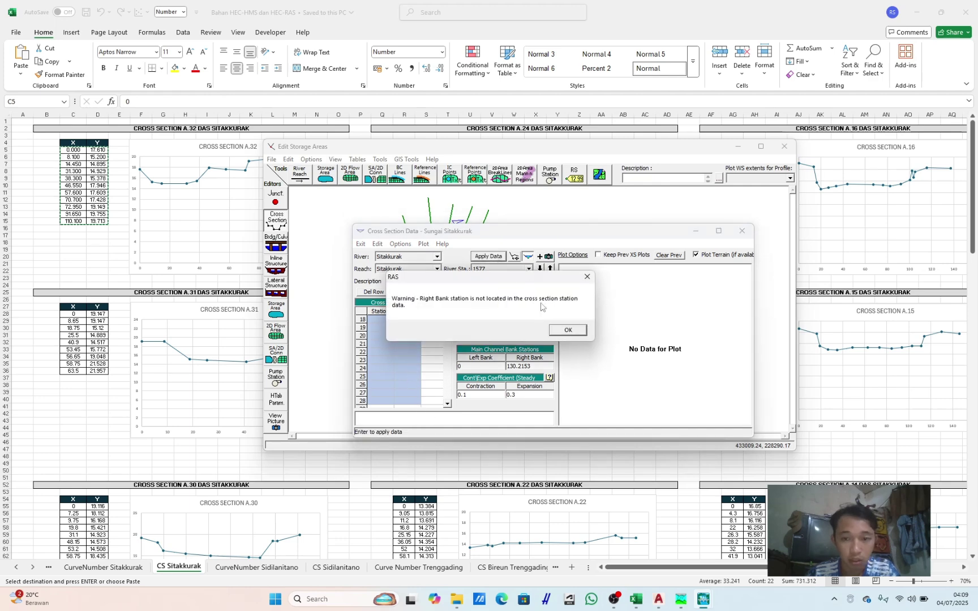
pyautogui.click(568, 330)
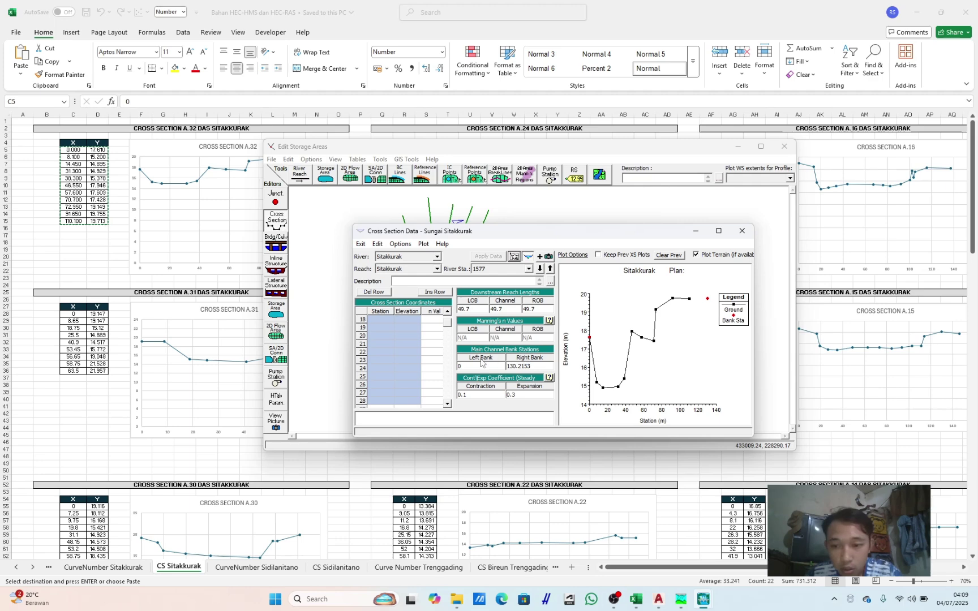
# Step: Set station 1577's right main channel bank station to 46.550, copied from its coordinate row, and apply the data
pyautogui.click(447, 311)
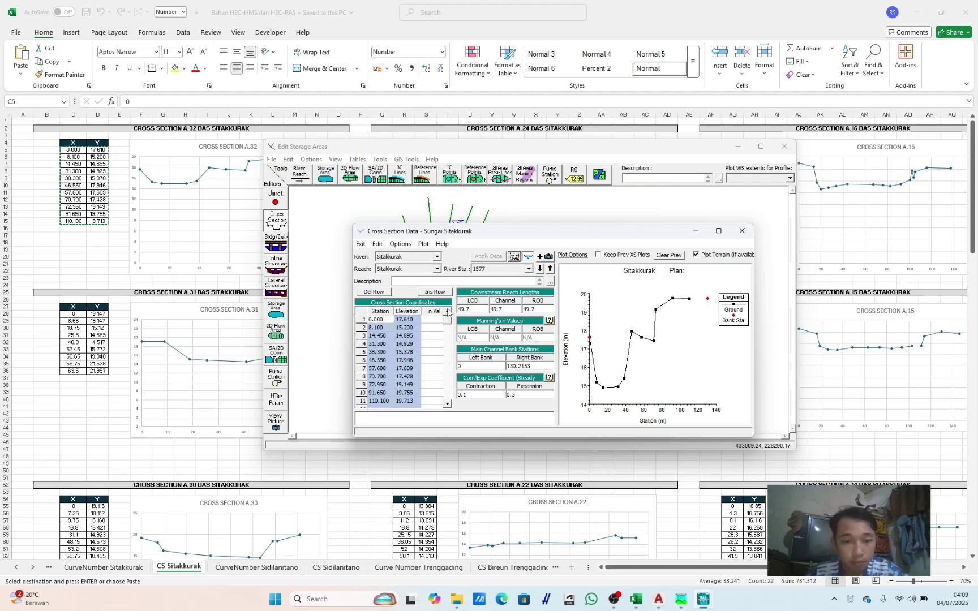
pyautogui.click(408, 369)
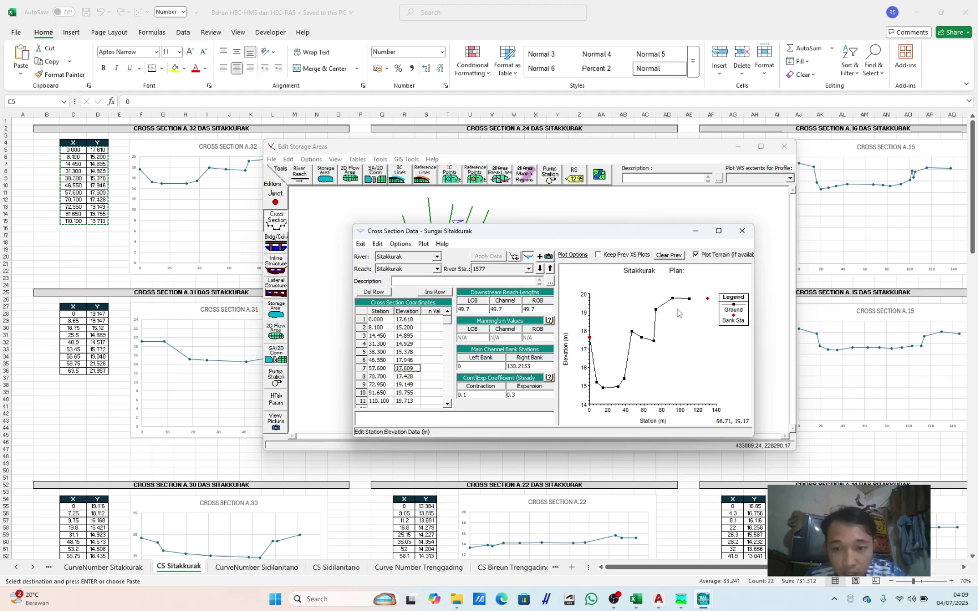
pyautogui.click(632, 333)
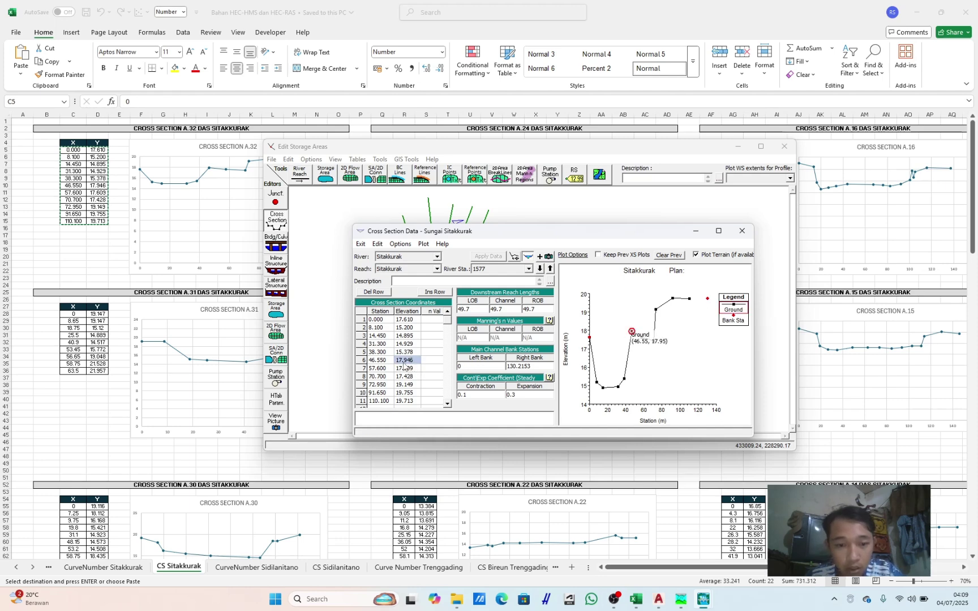
pyautogui.click(376, 364)
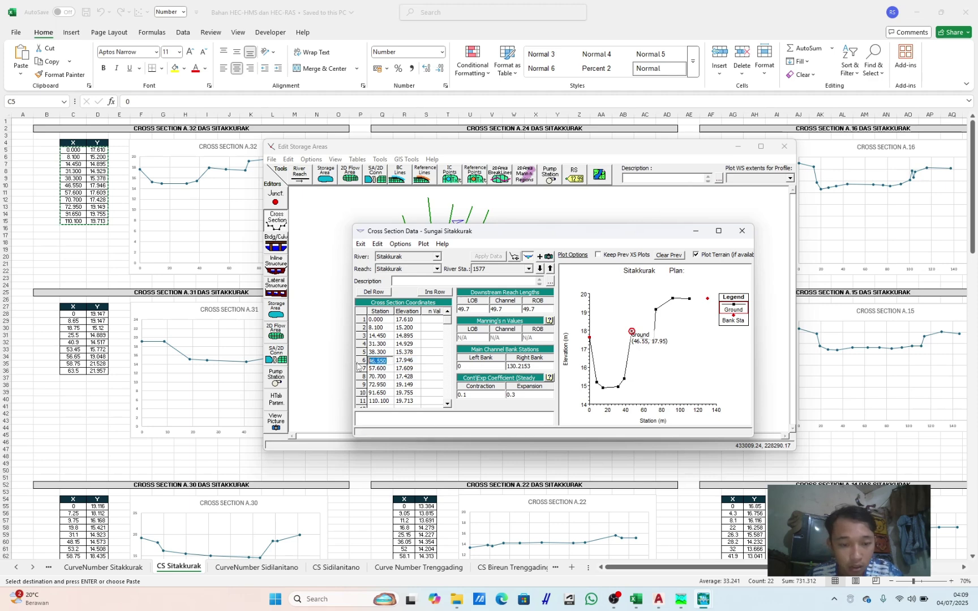
pyautogui.hotkey('ctrl', 'c')
pyautogui.doubleClick(533, 366)
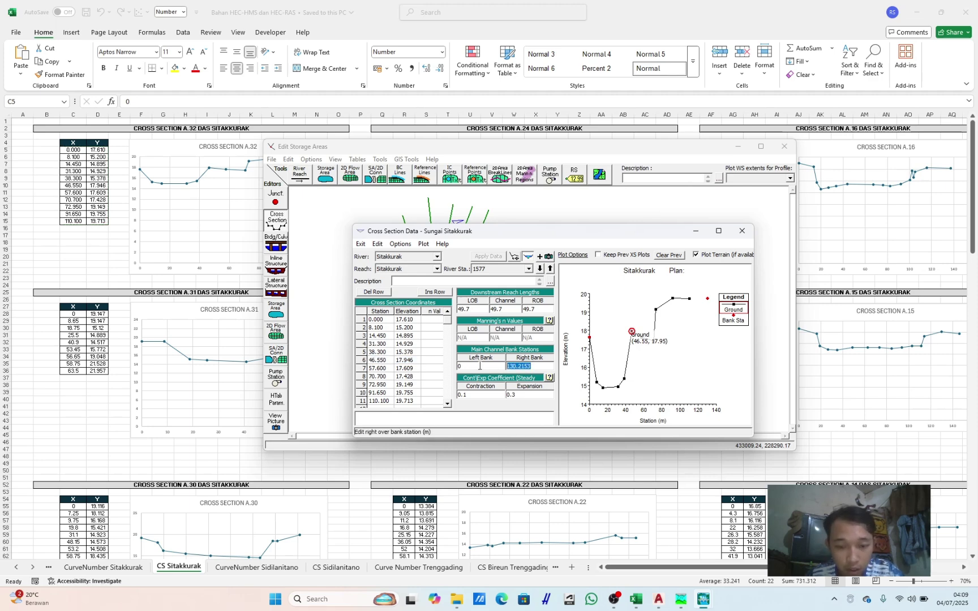
pyautogui.hotkey('ctrl', 'v')
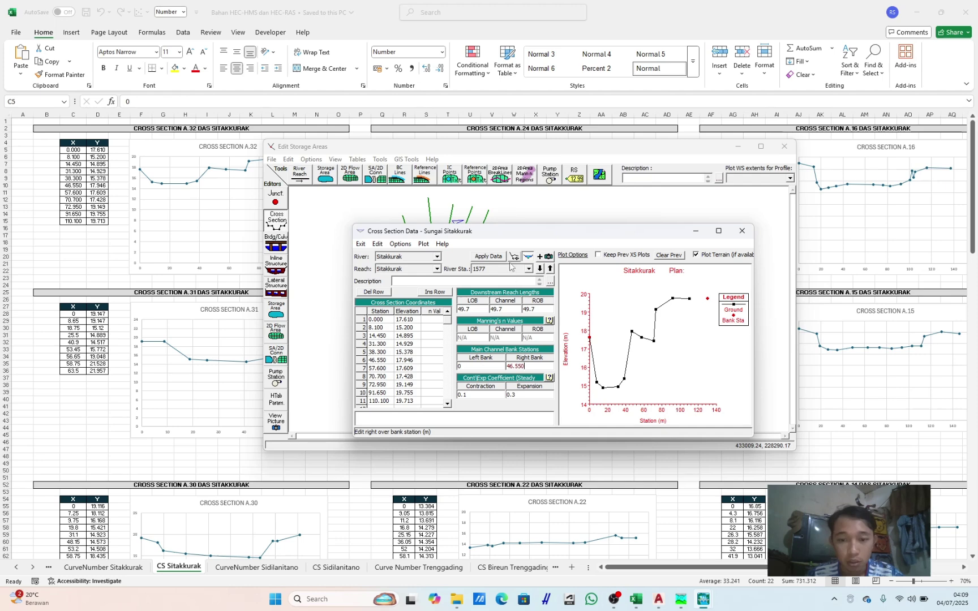
pyautogui.click(498, 258)
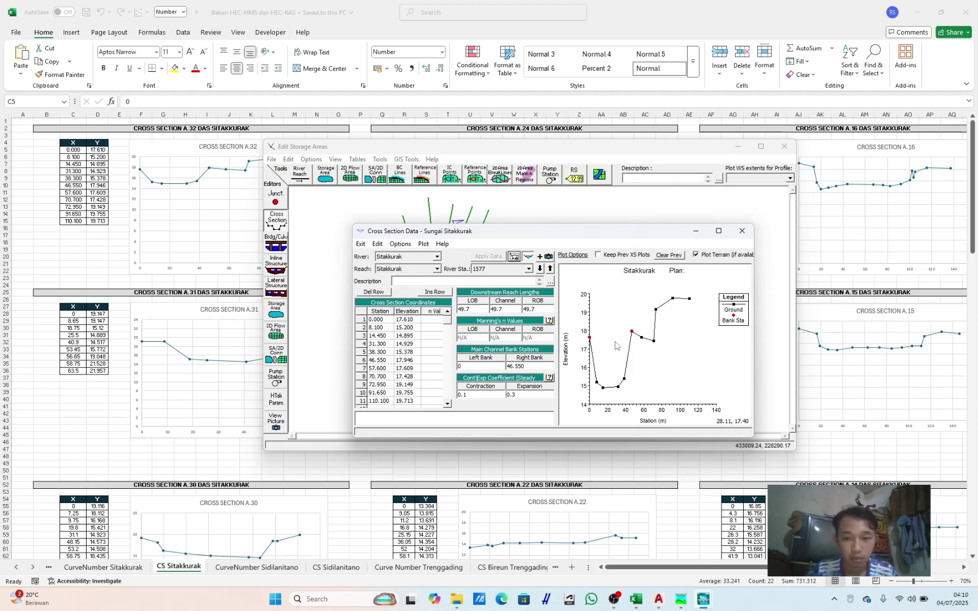
# Step: Go to the next downstream river station, 1527, and copy the X and Y values of cross section A.31 (C28:D36) in Excel
pyautogui.click(548, 255)
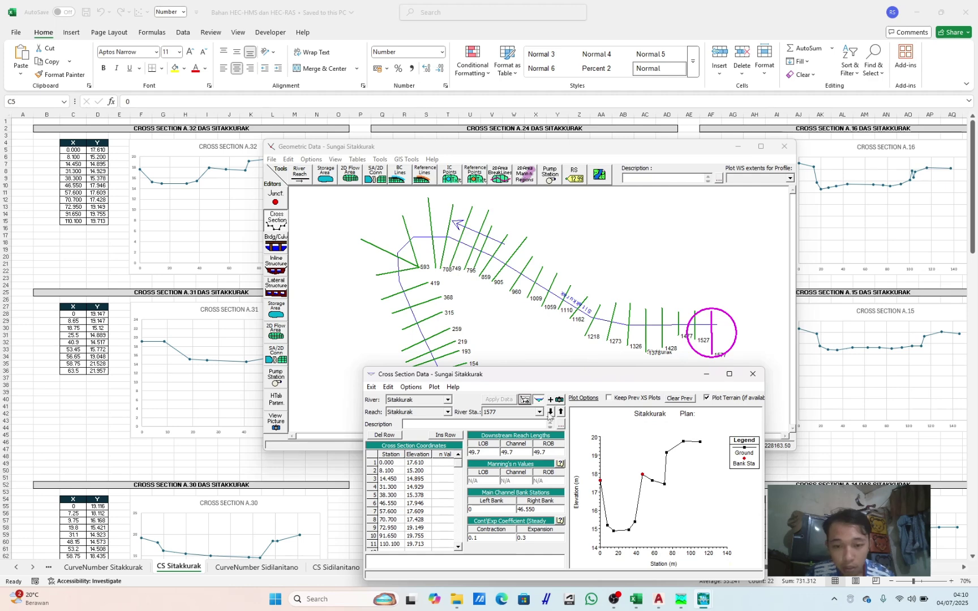
pyautogui.click(550, 412)
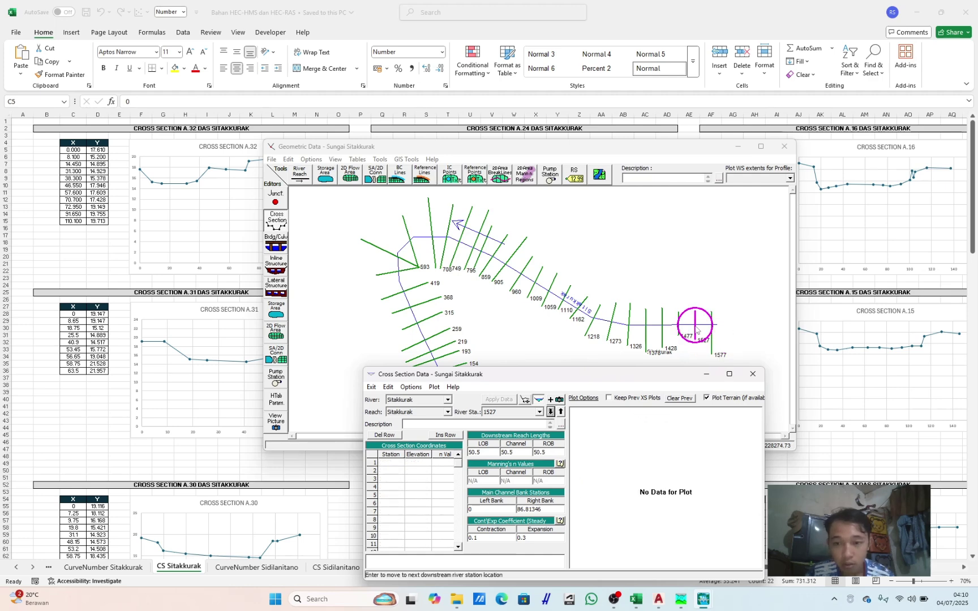
pyautogui.click(115, 332)
pyautogui.moveTo(73, 314); pyautogui.dragTo(97, 371)
pyautogui.hotkey('ctrl', 'c')
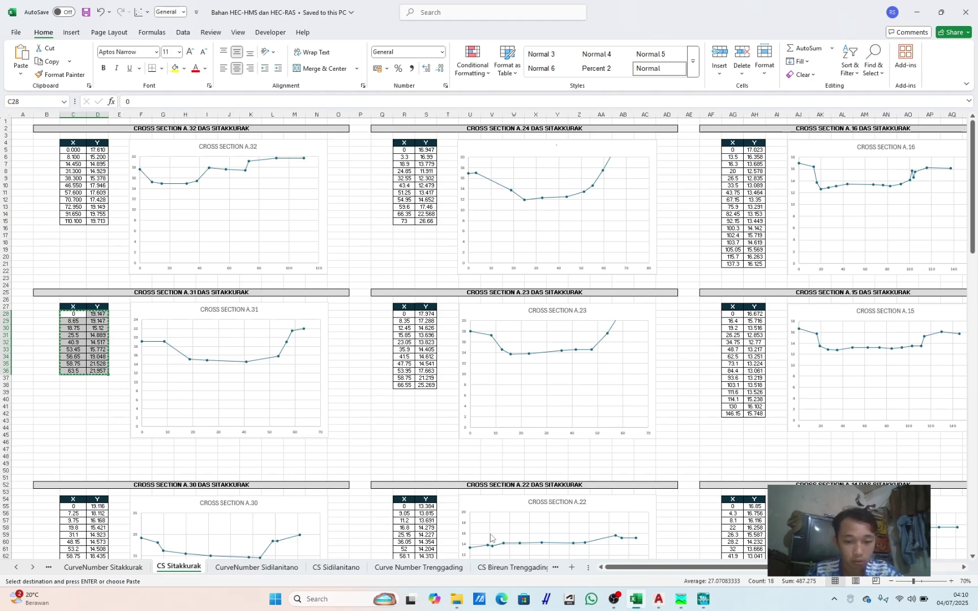
# Step: With Excel in a smaller window, paste the copied values as station 1527's station and elevation coordinates in HEC-RAS and apply them, dismissing the bank station warning
pyautogui.click(940, 12)
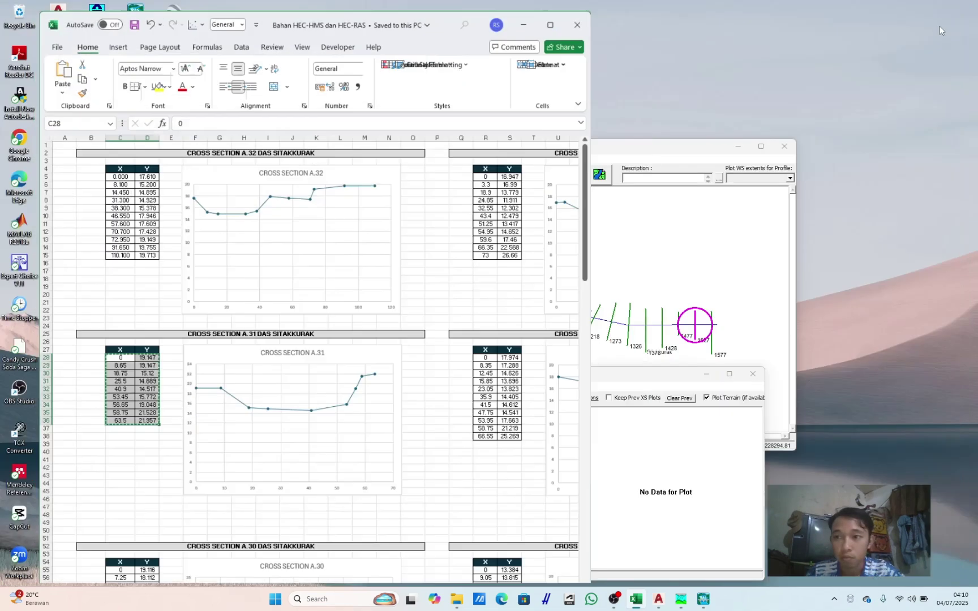
pyautogui.moveTo(597, 377); pyautogui.dragTo(601, 187)
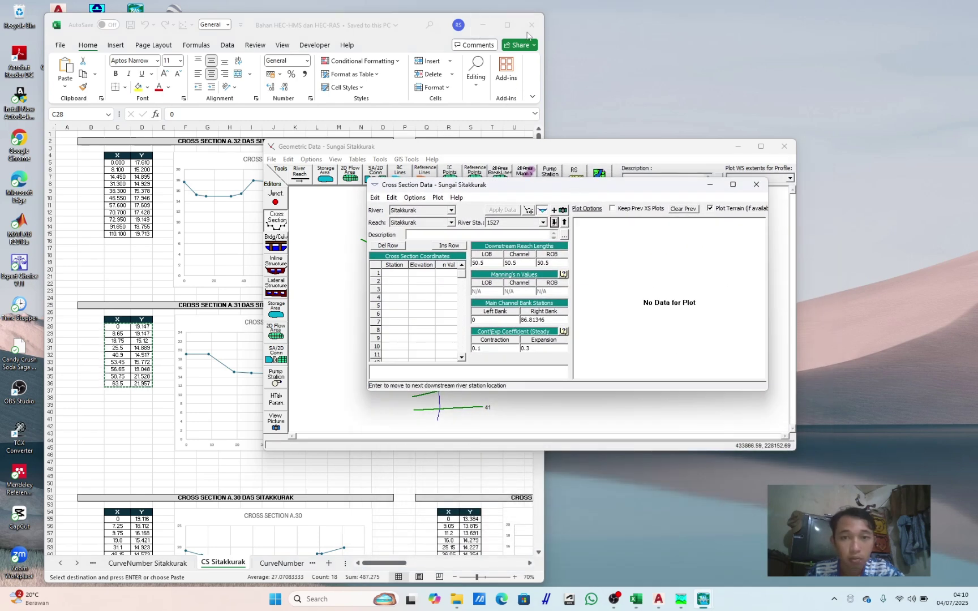
pyautogui.moveTo(394, 280); pyautogui.dragTo(418, 342)
pyautogui.hotkey('ctrl', 'v')
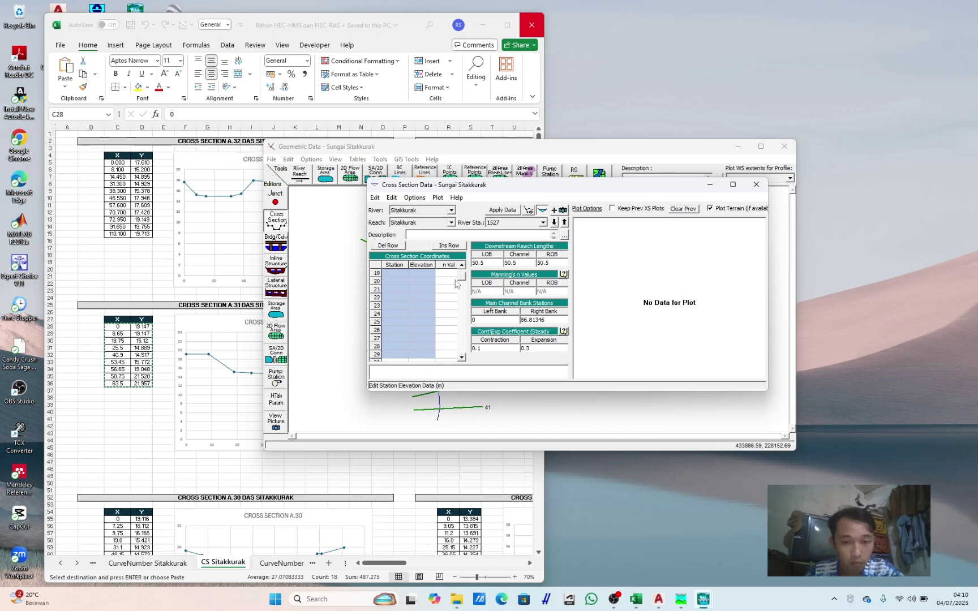
pyautogui.scroll(5, 462, 272)
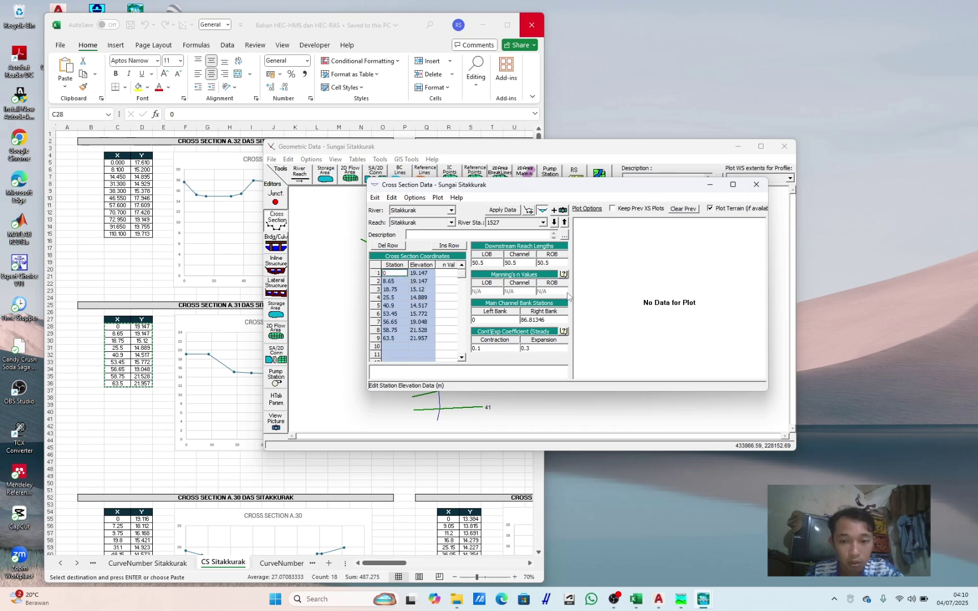
pyautogui.click(508, 211)
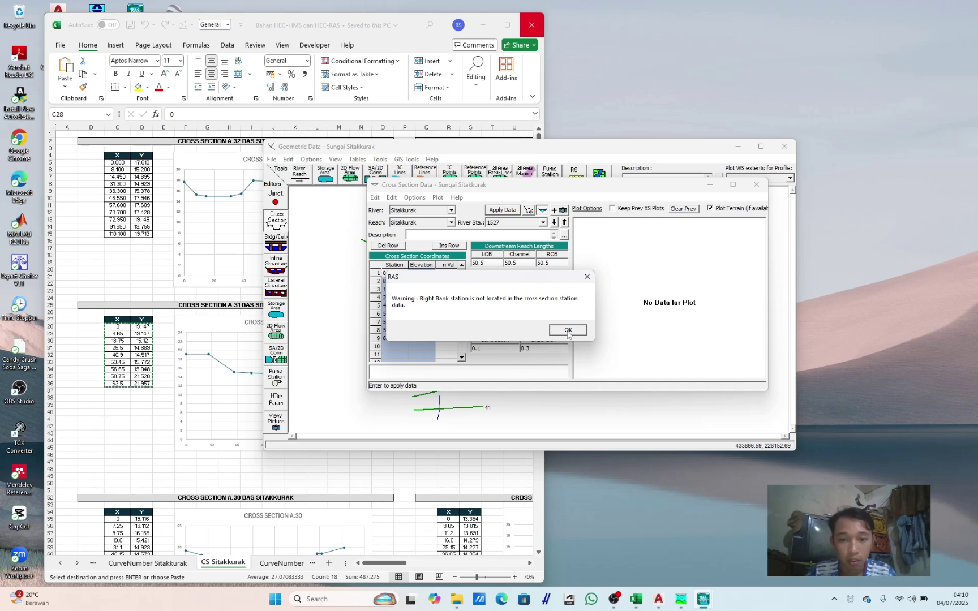
pyautogui.click(565, 332)
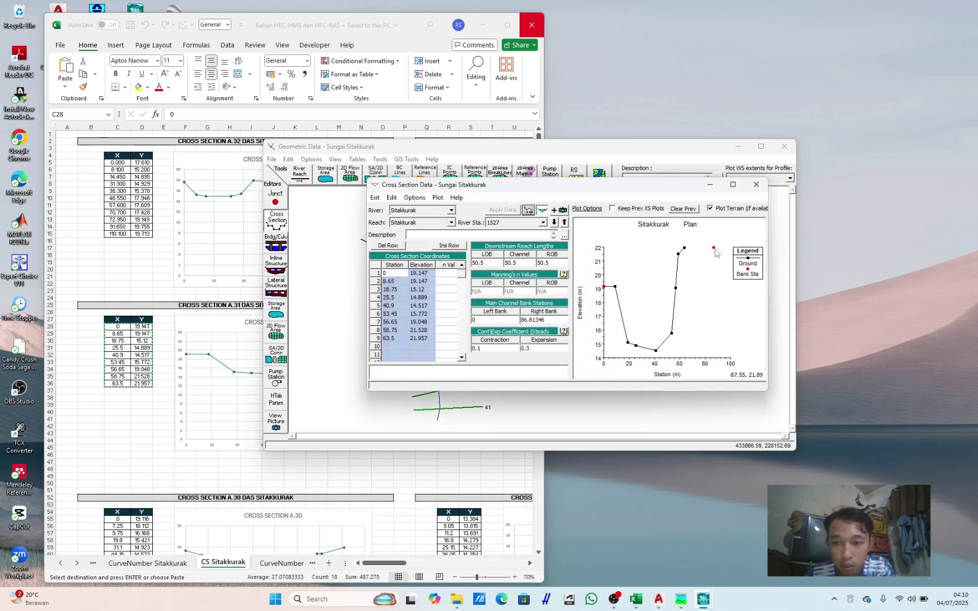
# Step: Set the right bank station of river station 1527 to 56.65, copied from its station coordinates, and apply the data
pyautogui.click(677, 293)
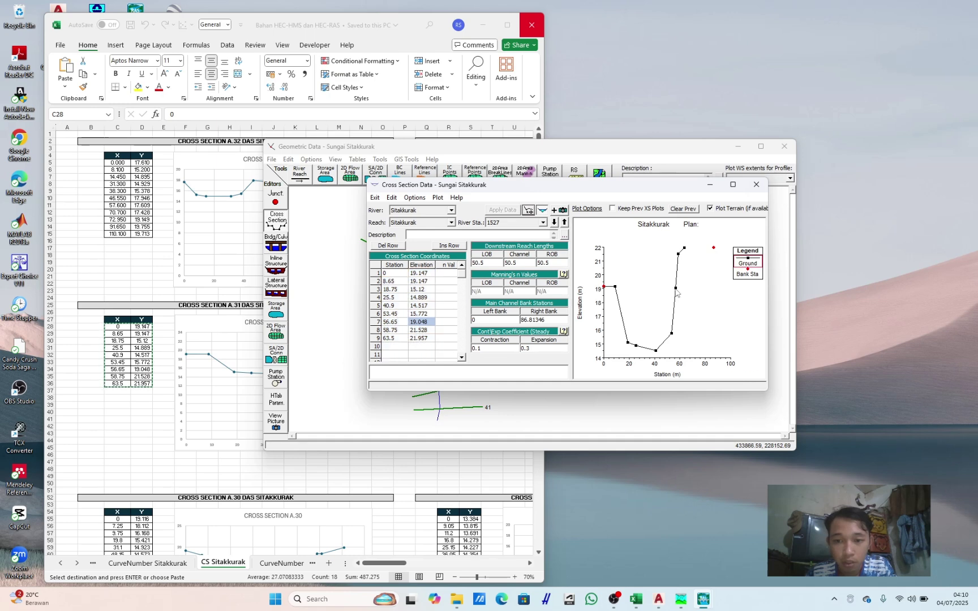
pyautogui.click(390, 322)
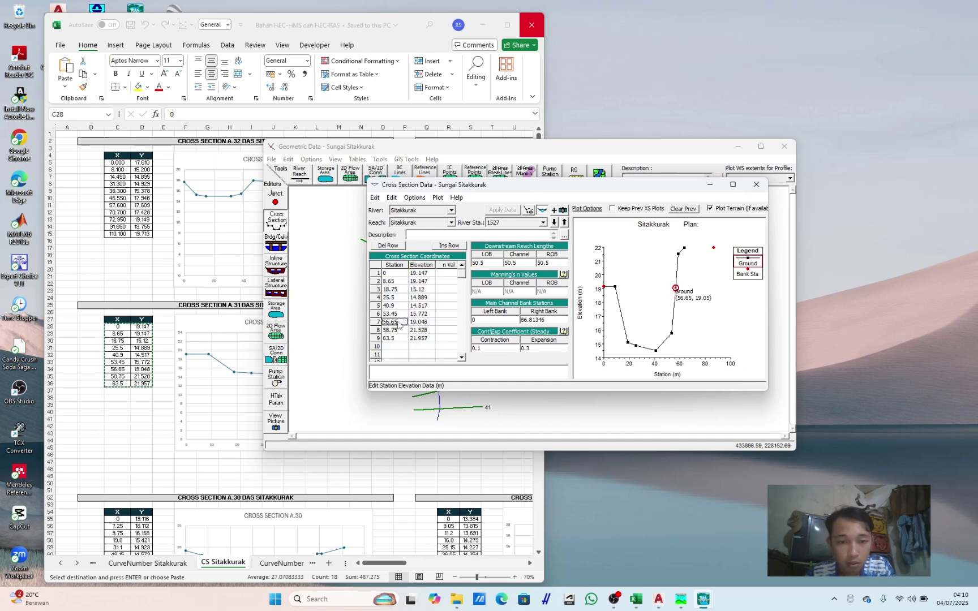
pyautogui.hotkey('ctrl', 'c')
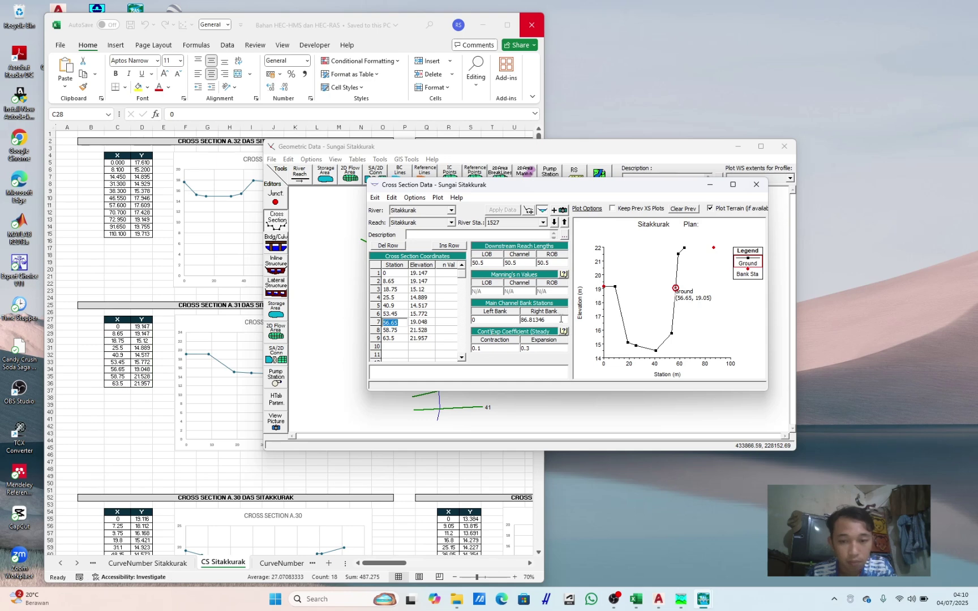
pyautogui.click(541, 321)
pyautogui.hotkey('ctrl', 'v')
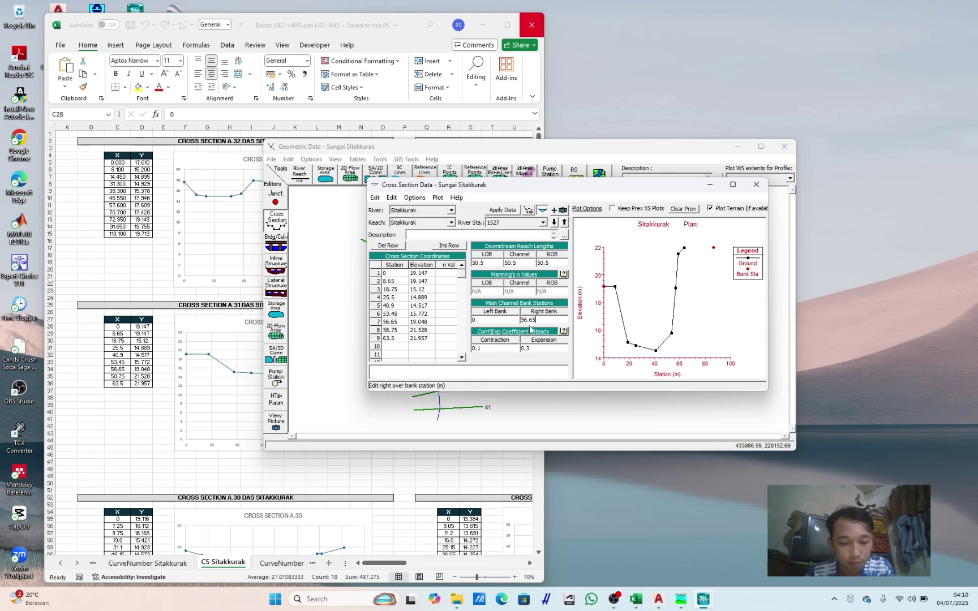
pyautogui.click(503, 210)
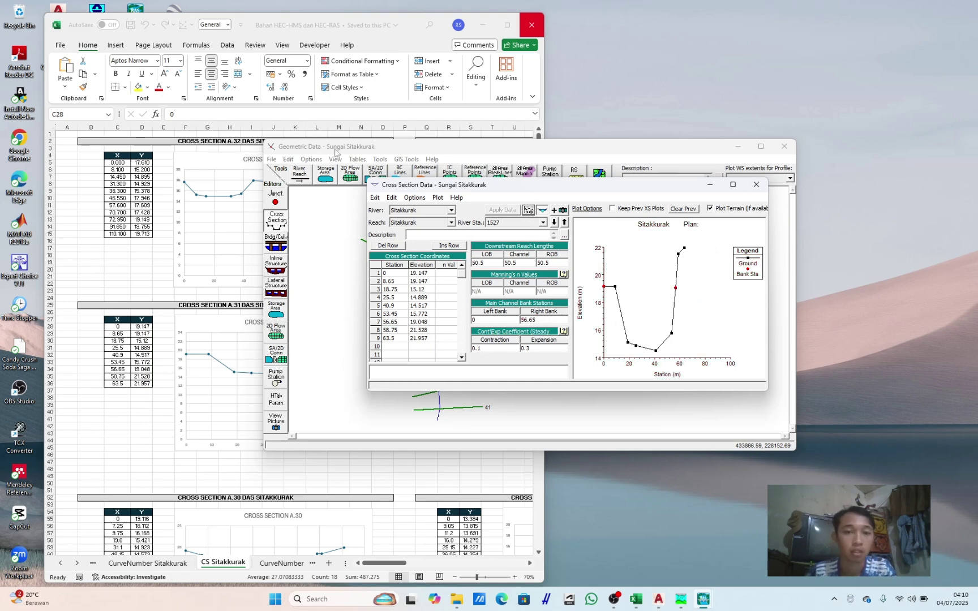
# Step: Rearrange the HEC-RAS windows and narrow the Excel window so the worksheet tables and charts stay visible beside the cross section editor
pyautogui.moveTo(336, 151); pyautogui.dragTo(538, 100)
pyautogui.click(408, 184)
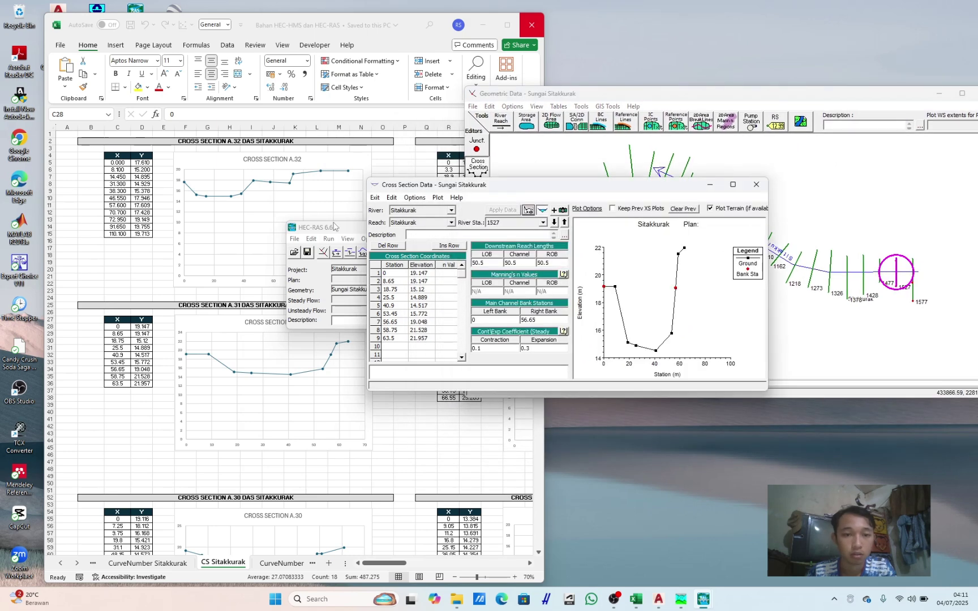
pyautogui.click(327, 25)
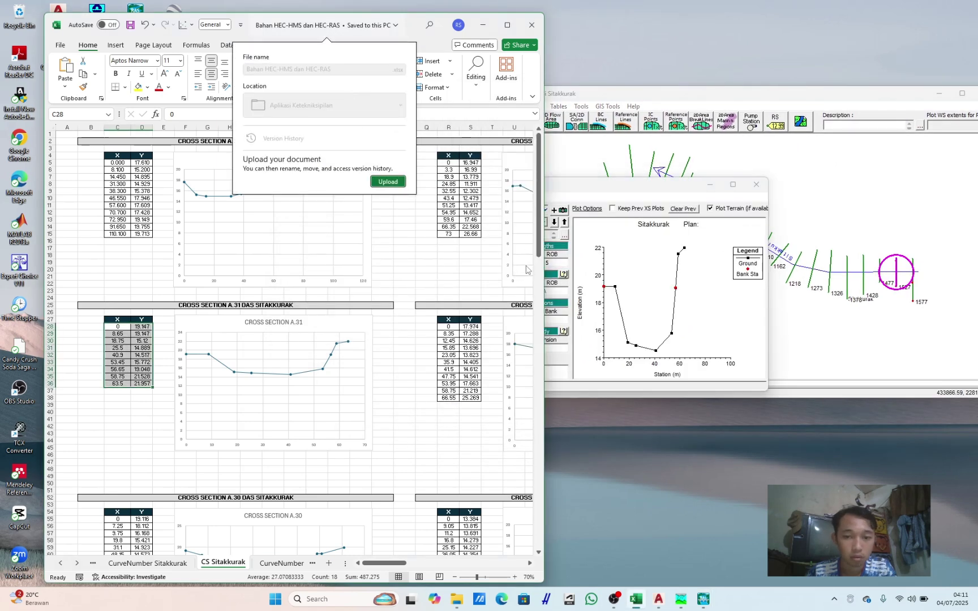
pyautogui.click(378, 381)
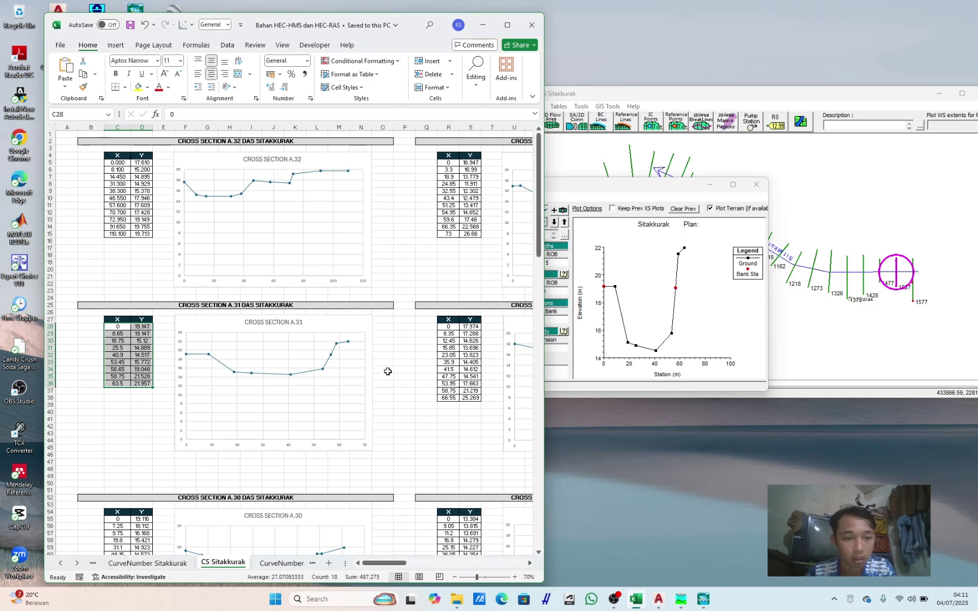
pyautogui.click(639, 176)
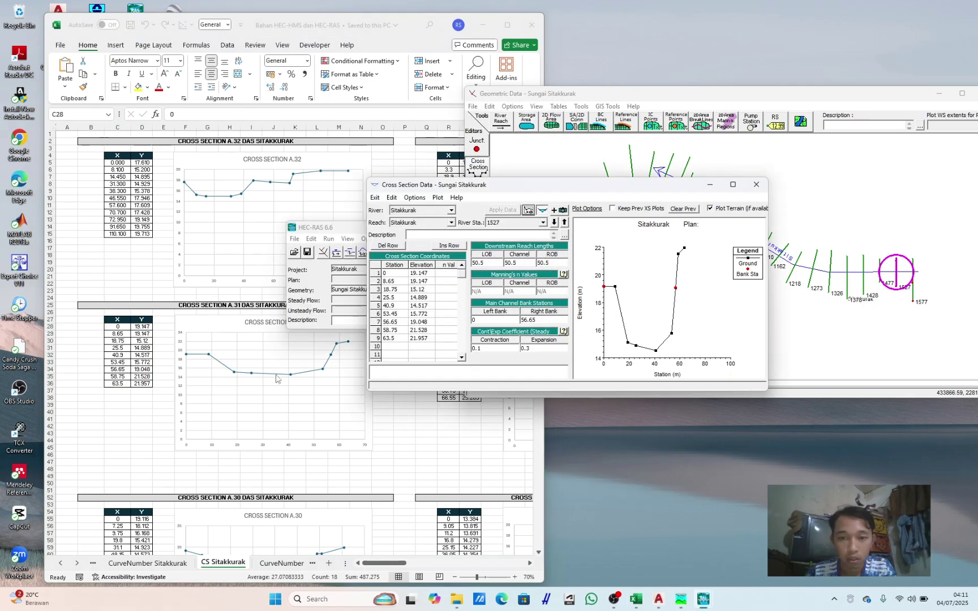
pyautogui.scroll(-2, 277, 374)
pyautogui.moveTo(320, 232); pyautogui.dragTo(573, 23)
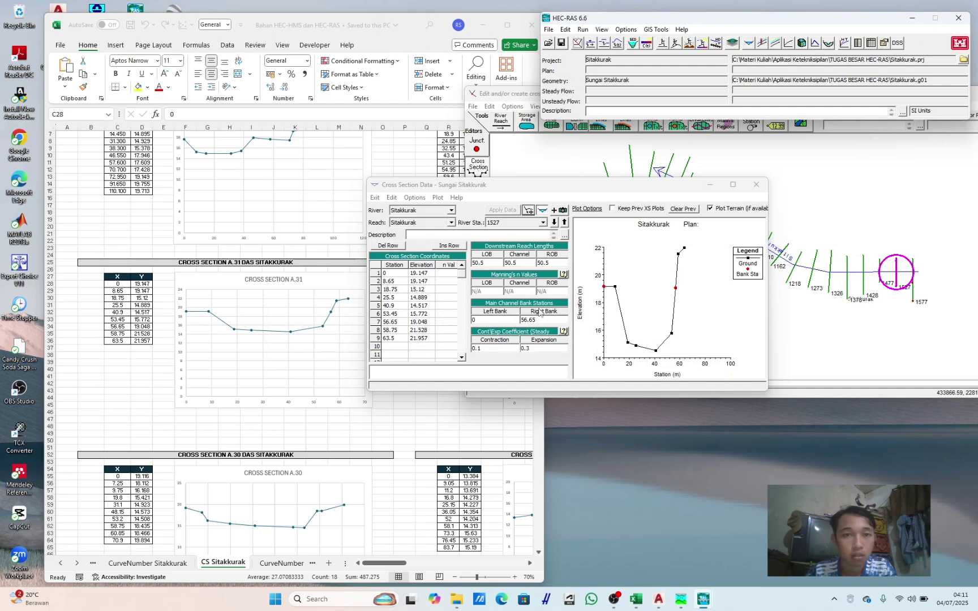
pyautogui.moveTo(544, 441); pyautogui.dragTo(430, 442)
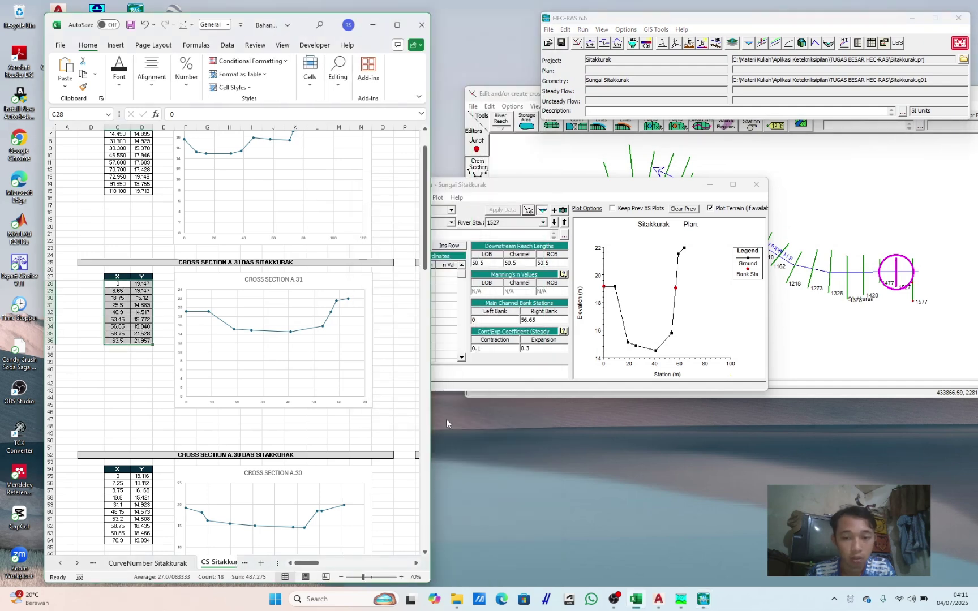
pyautogui.moveTo(427, 193); pyautogui.dragTo(436, 198)
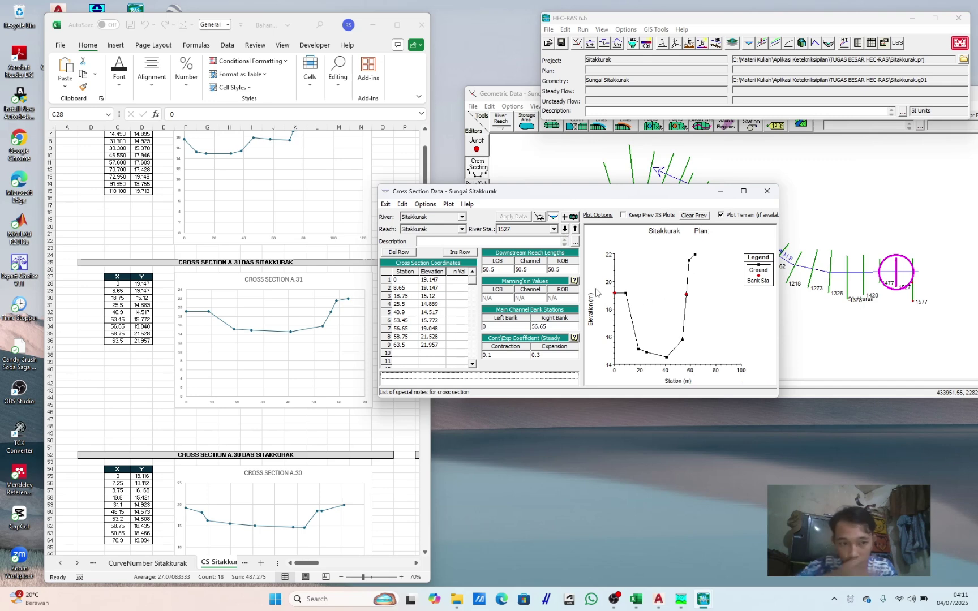
# Step: Go to river station 1477, fill its station and elevation coordinates with the Cross Section A.30 table from Excel, and apply the data
pyautogui.click(565, 229)
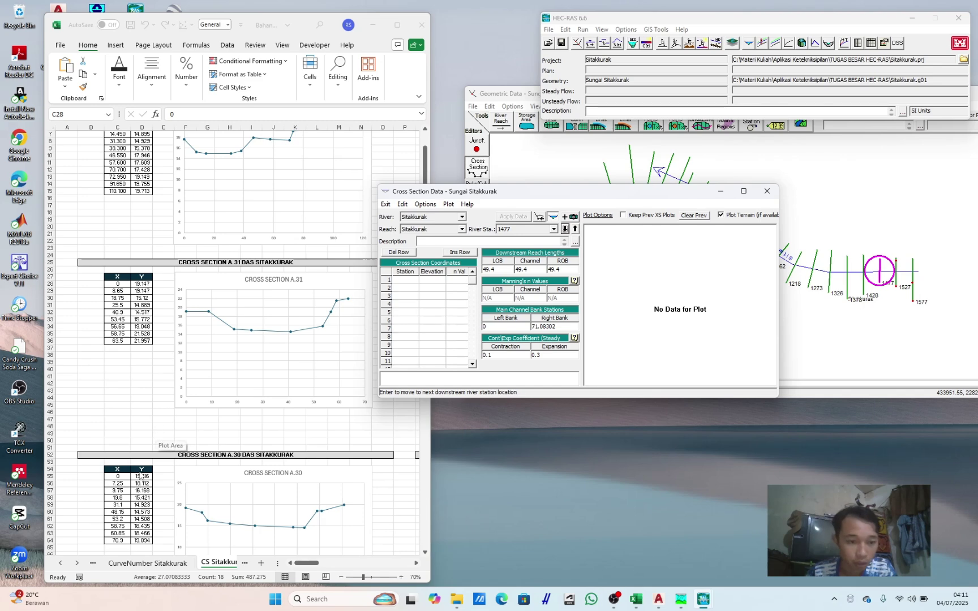
pyautogui.click(169, 352)
pyautogui.scroll(-2, 118, 434)
pyautogui.moveTo(117, 435); pyautogui.dragTo(144, 499)
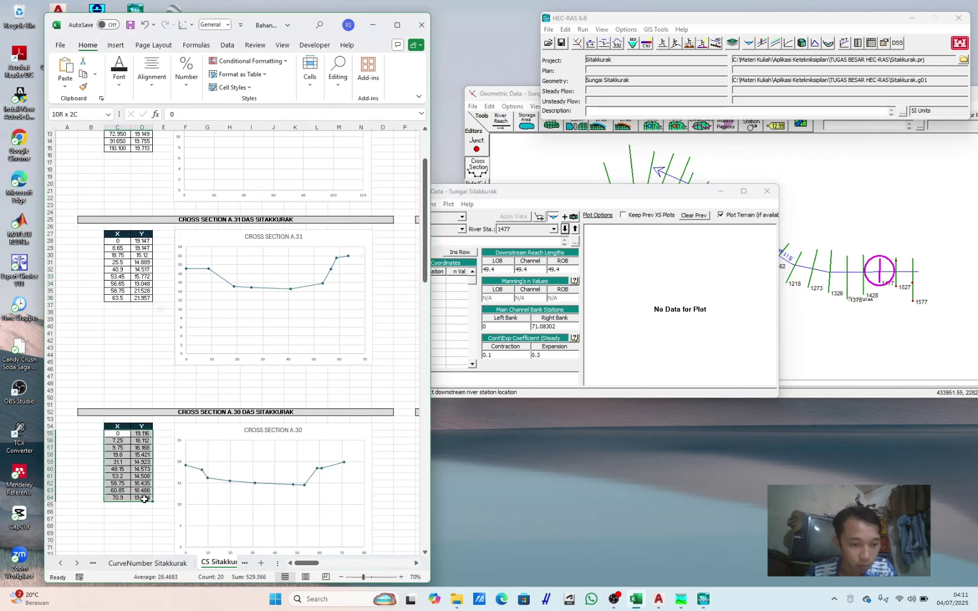
pyautogui.hotkey('ctrl', 'c')
pyautogui.click(455, 281)
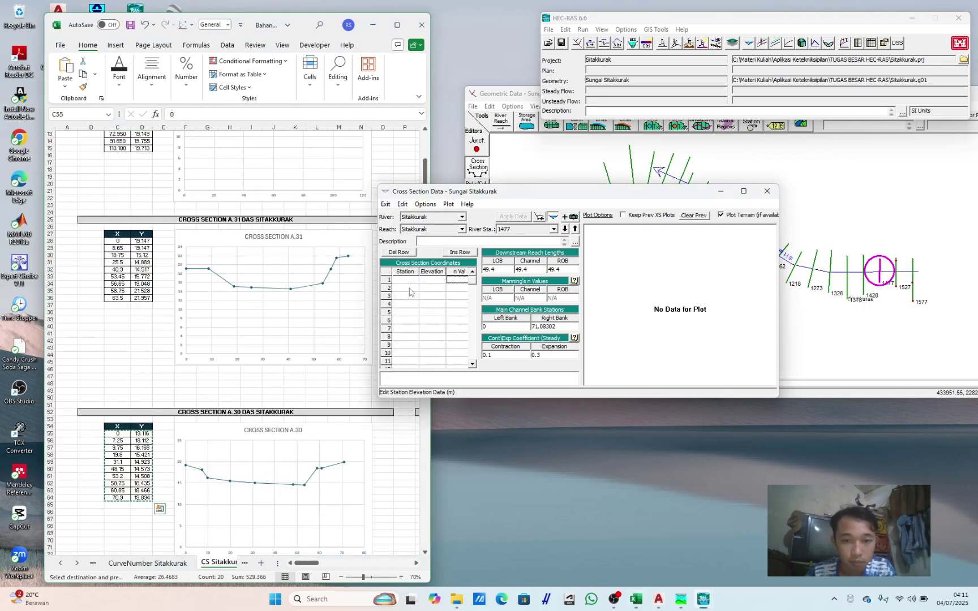
pyautogui.moveTo(402, 280); pyautogui.dragTo(416, 307)
pyautogui.hotkey('ctrl', 'v')
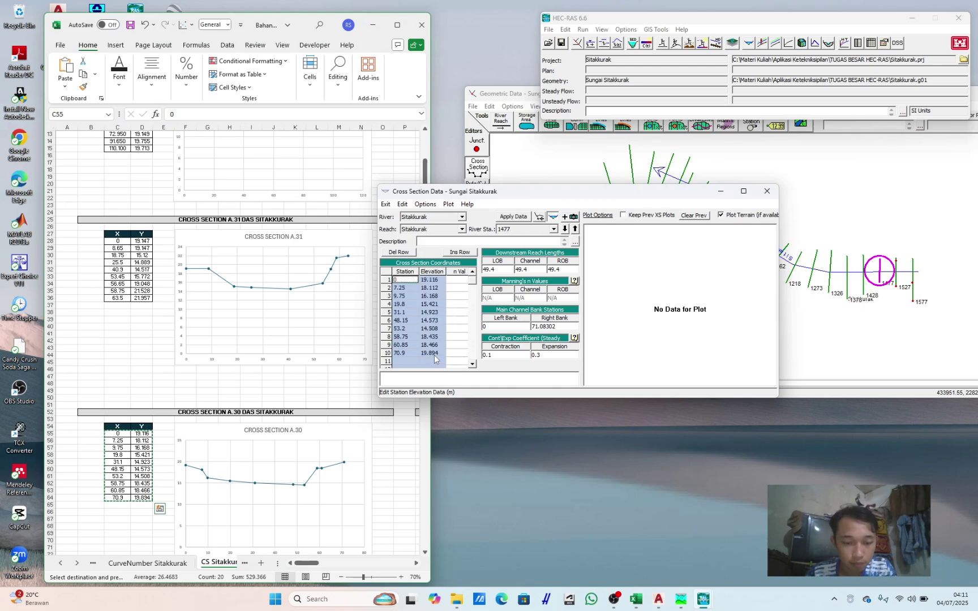
pyautogui.click(513, 217)
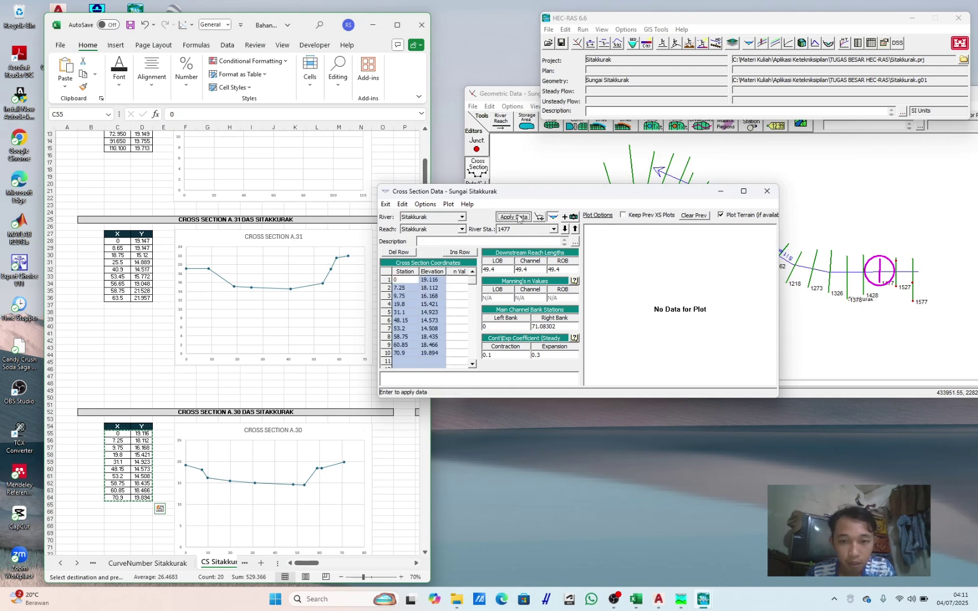
# Step: Set the right bank station of river station 1477 to 58.75, copied from its coordinates table, and apply the data
pyautogui.click(566, 331)
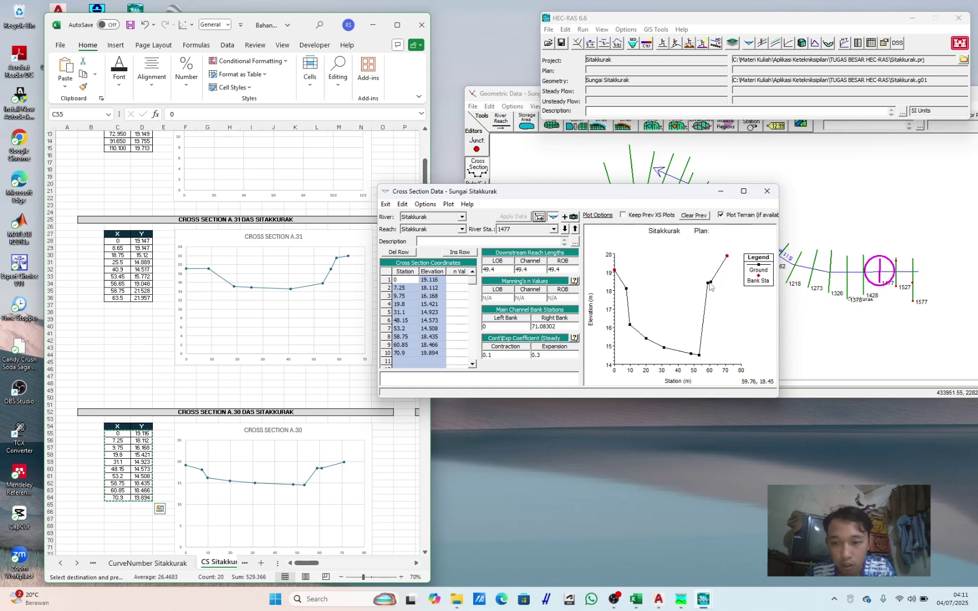
pyautogui.click(432, 336)
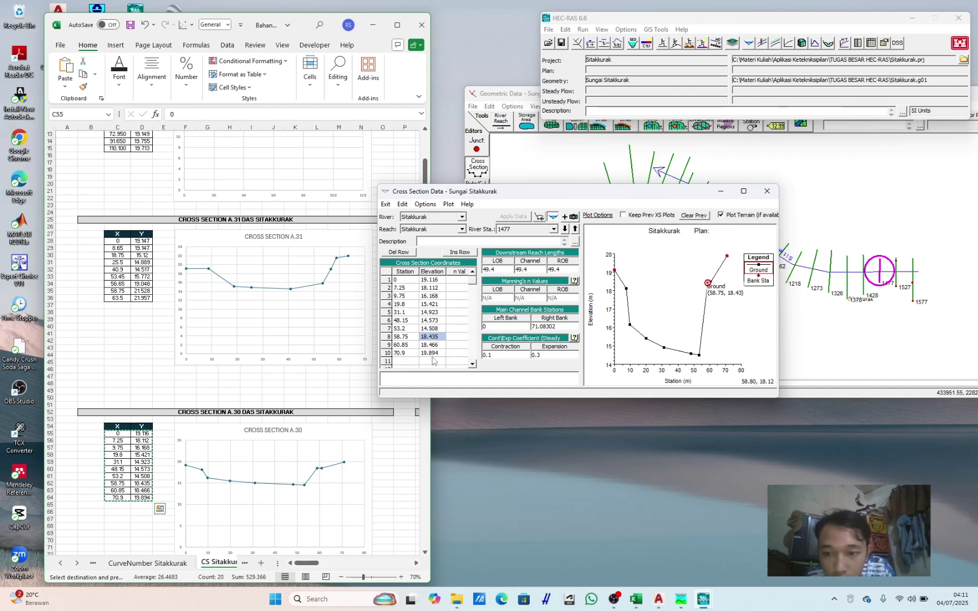
pyautogui.click(406, 337)
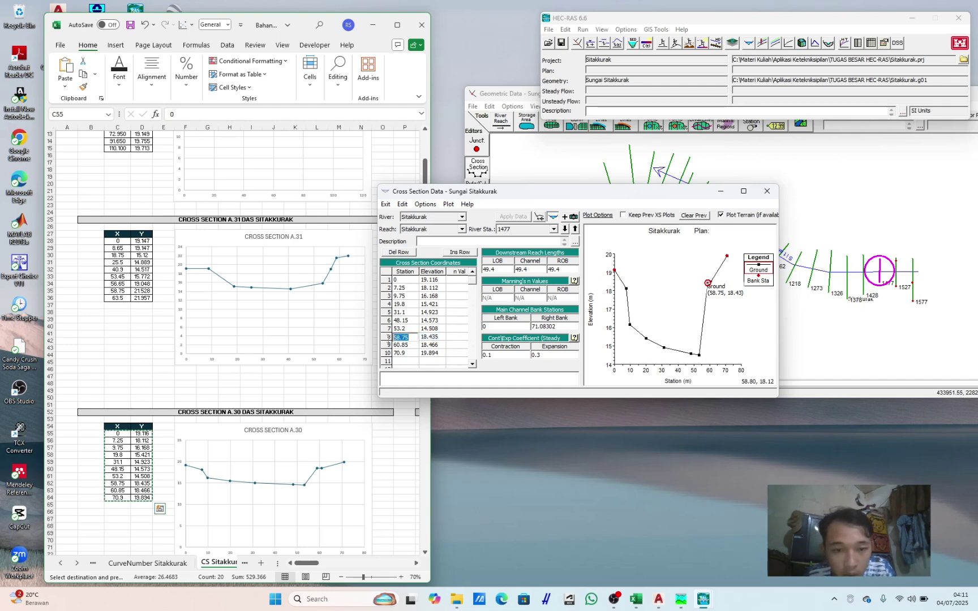
pyautogui.click(548, 326)
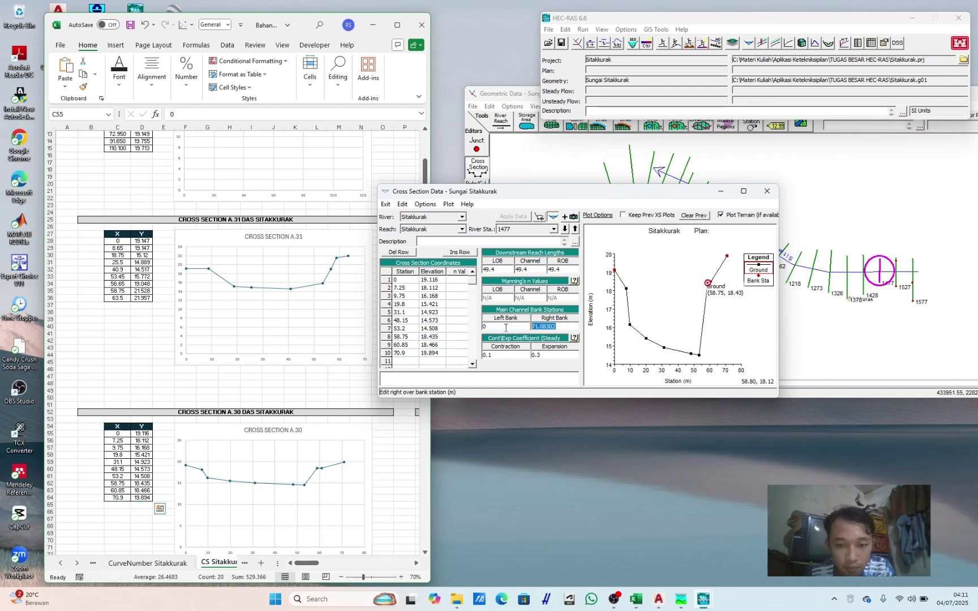
pyautogui.hotkey('ctrl', 'v')
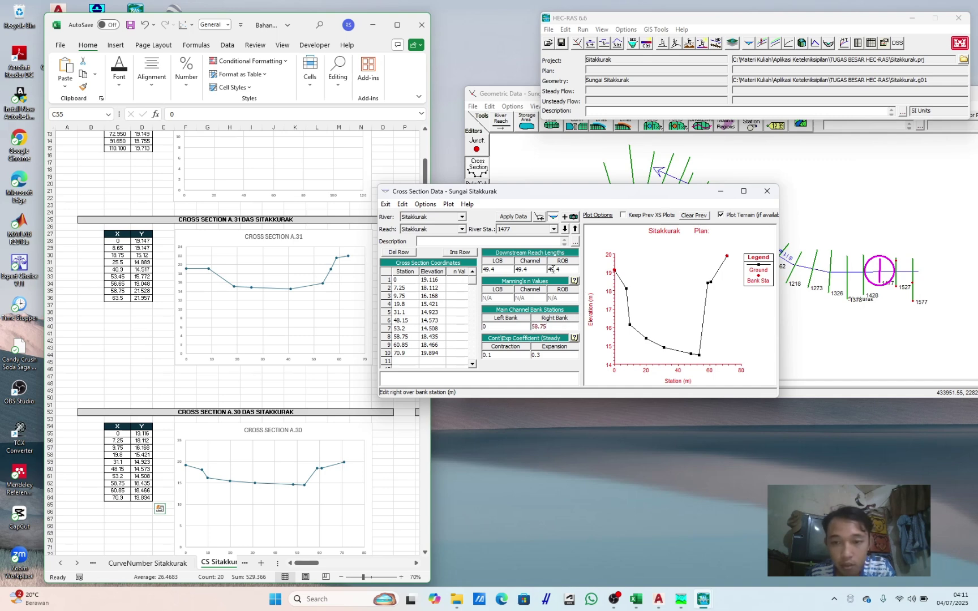
pyautogui.click(520, 218)
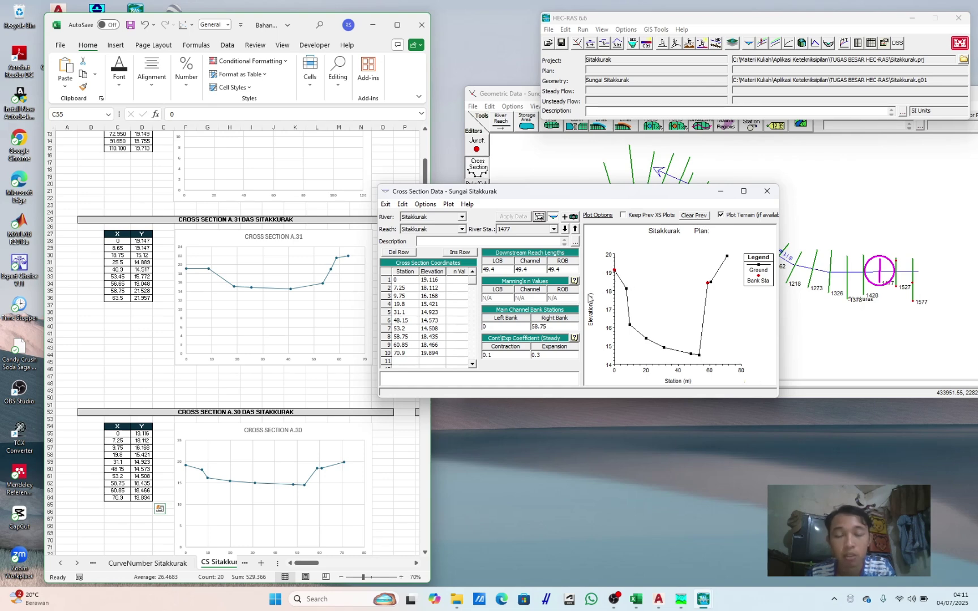
# Step: Go to river station 1428, fill its station and elevation coordinates with the Cross Section A.29 table from Excel, and apply the data
pyautogui.click(565, 228)
pyautogui.click(265, 388)
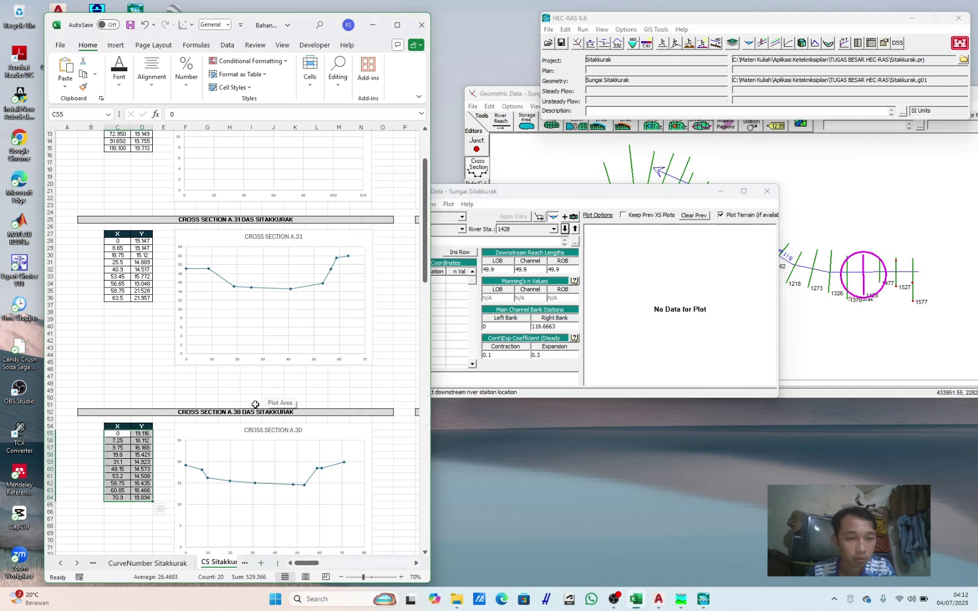
pyautogui.scroll(-14, 214, 436)
pyautogui.moveTo(117, 297); pyautogui.dragTo(147, 376)
pyautogui.hotkey('ctrl', 'c')
pyautogui.click(159, 394)
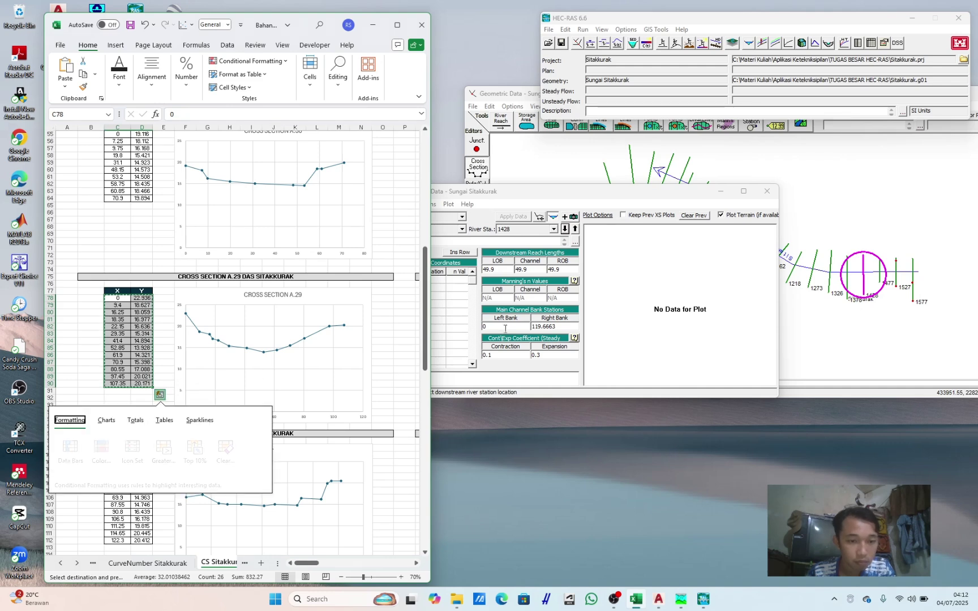
pyautogui.click(502, 318)
pyautogui.click(409, 280)
pyautogui.hotkey('ctrl', 'v')
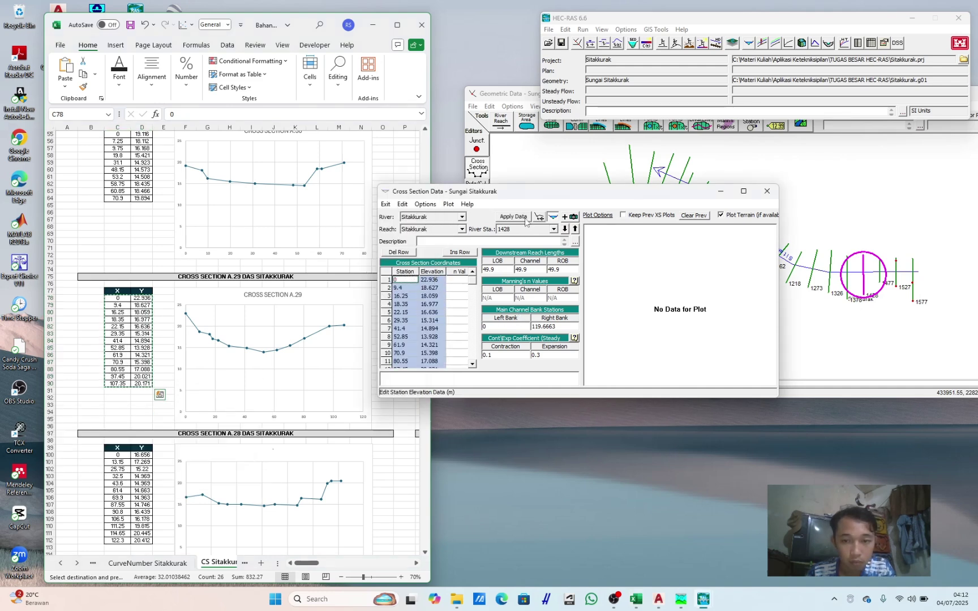
pyautogui.click(524, 218)
# Step: Set the right bank station of river station 1428 to 97.45, copied from its coordinates table, and apply the data
pyautogui.click(565, 329)
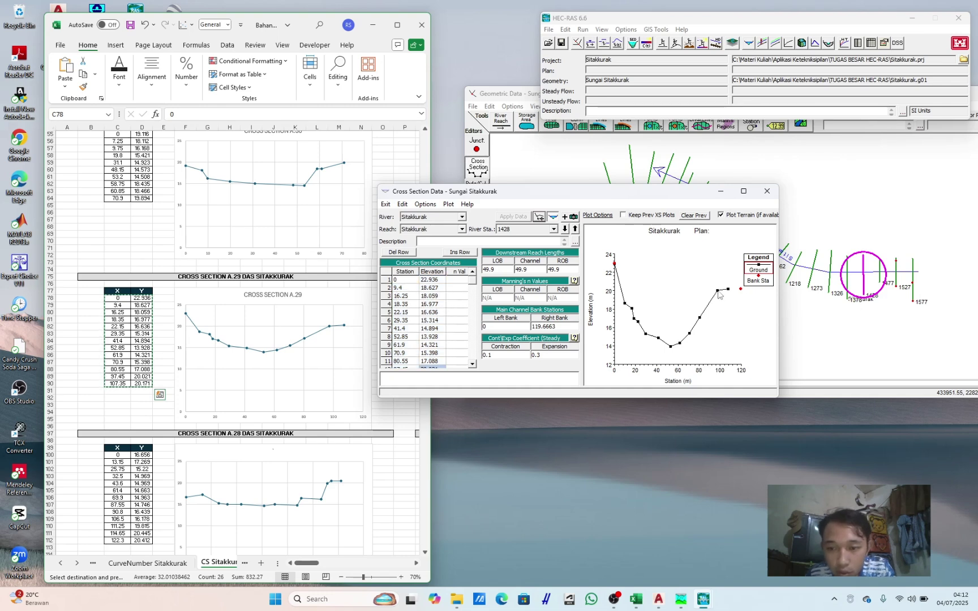
pyautogui.moveTo(717, 291)
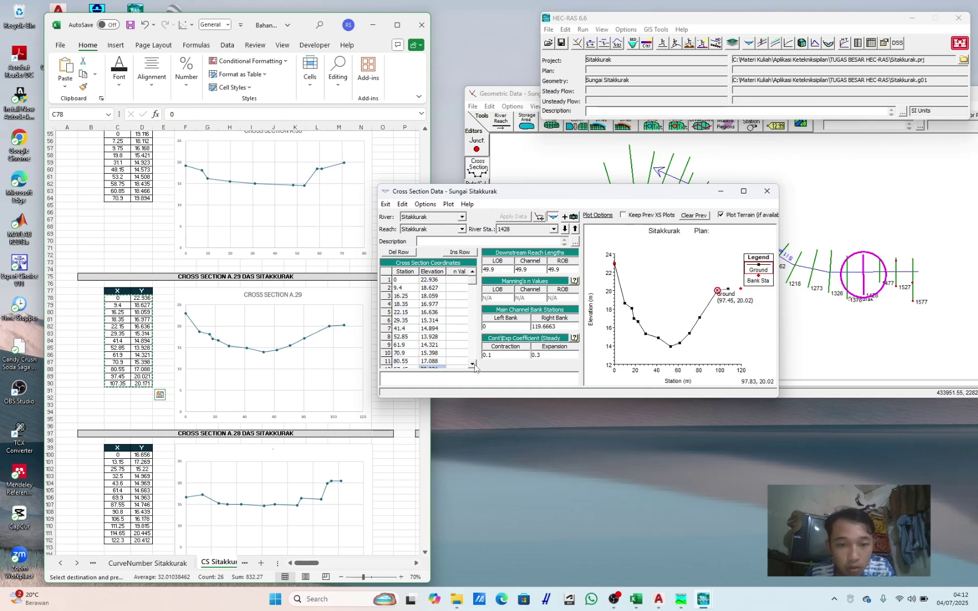
pyautogui.scroll(-2, 429, 355)
pyautogui.click(413, 354)
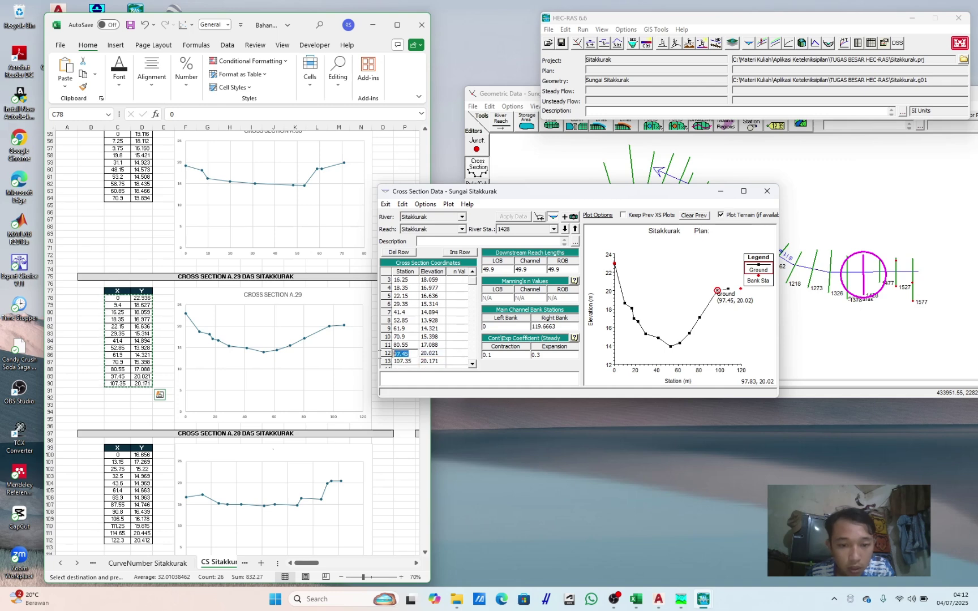
pyautogui.hotkey('ctrl', 'c')
pyautogui.moveTo(562, 327); pyautogui.dragTo(513, 329)
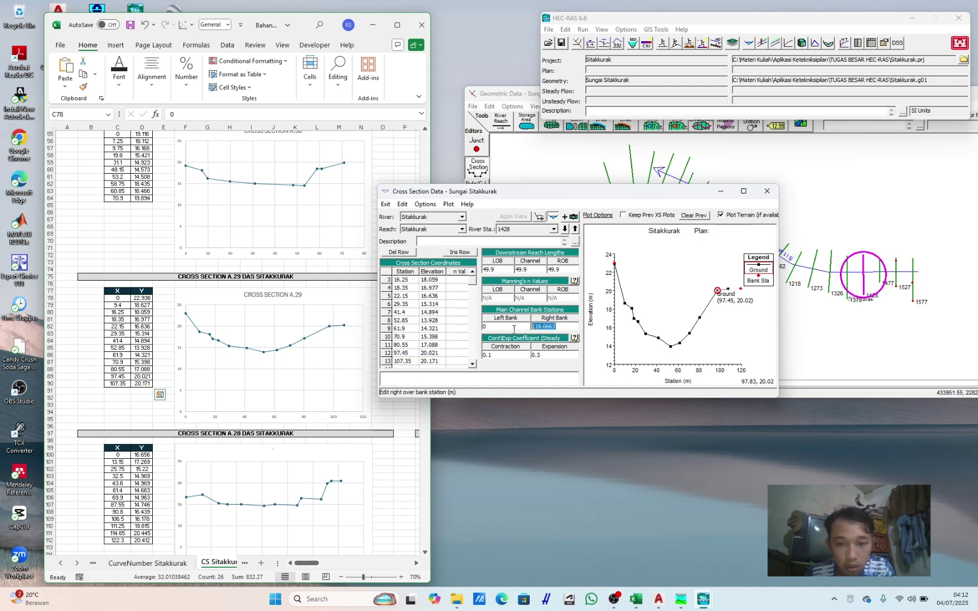
pyautogui.hotkey('ctrl', 'v')
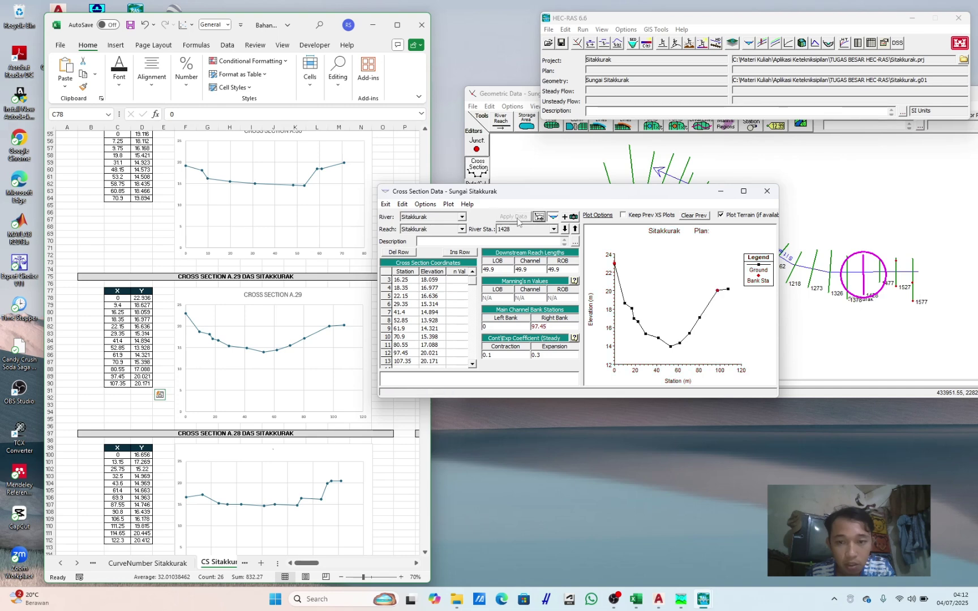
# Step: Go to river station 1378, fill its station and elevation coordinates with the Cross Section A.28 table from Excel, and apply the data
pyautogui.click(564, 229)
pyautogui.click(300, 375)
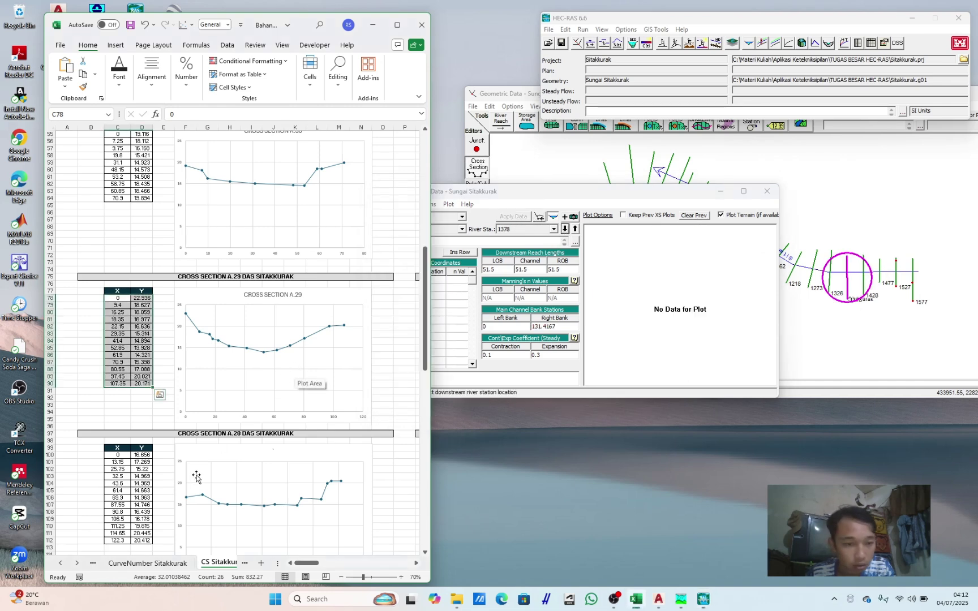
pyautogui.scroll(-3, 300, 375)
pyautogui.moveTo(119, 392); pyautogui.dragTo(141, 476)
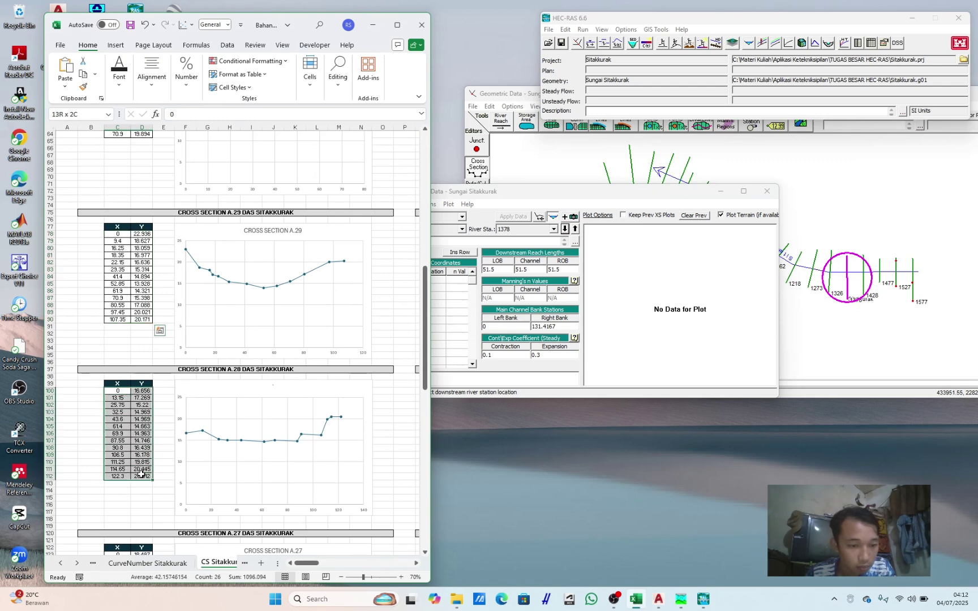
pyautogui.hotkey('ctrl', 'c')
pyautogui.click(474, 322)
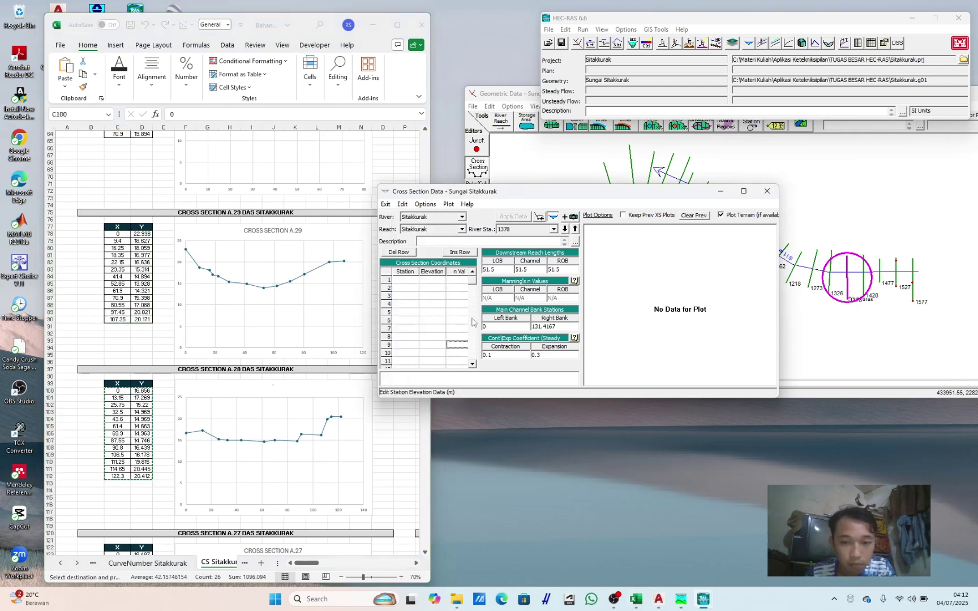
pyautogui.moveTo(405, 277); pyautogui.dragTo(435, 365)
pyautogui.hotkey('ctrl', 'v')
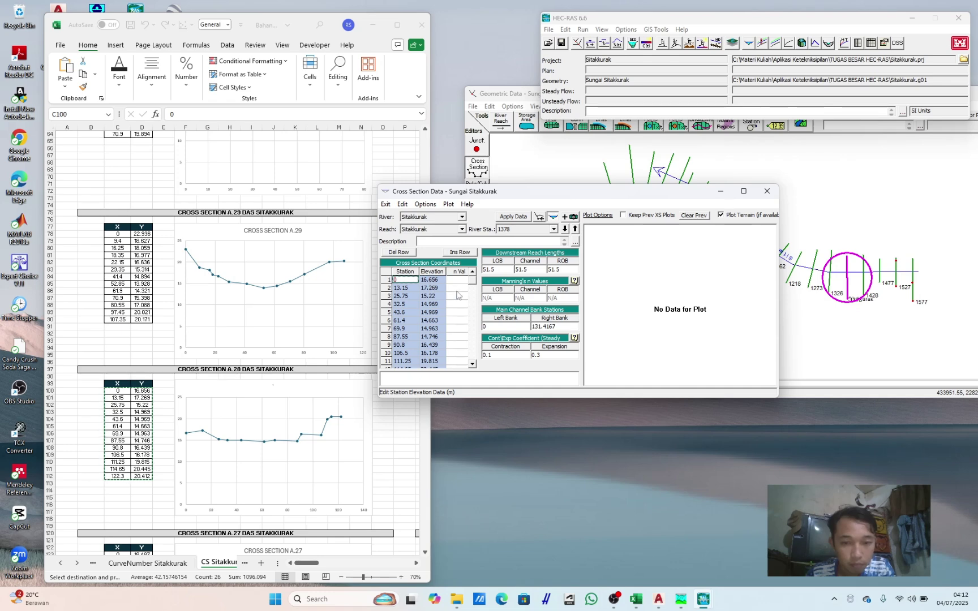
pyautogui.click(513, 217)
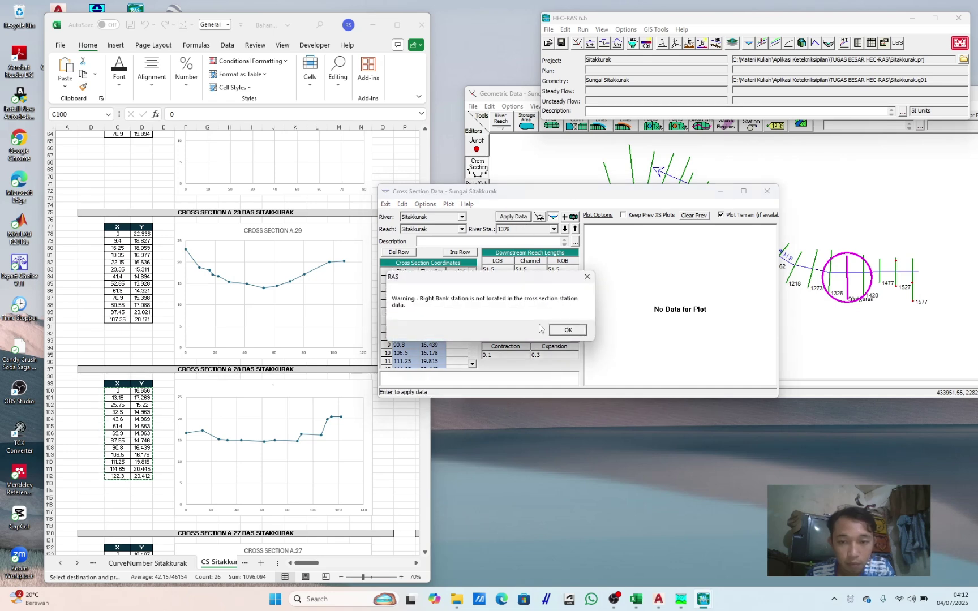
pyautogui.click(564, 331)
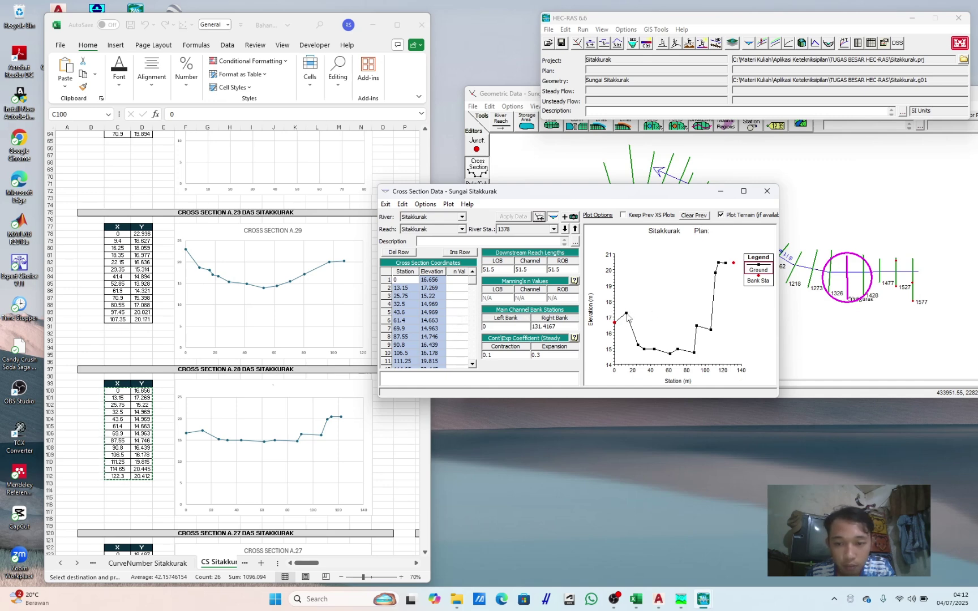
# Step: Set river station 1378's left bank station to 13.15 and right bank station to 90.8, both from its coordinates table, and apply the data
pyautogui.click(413, 289)
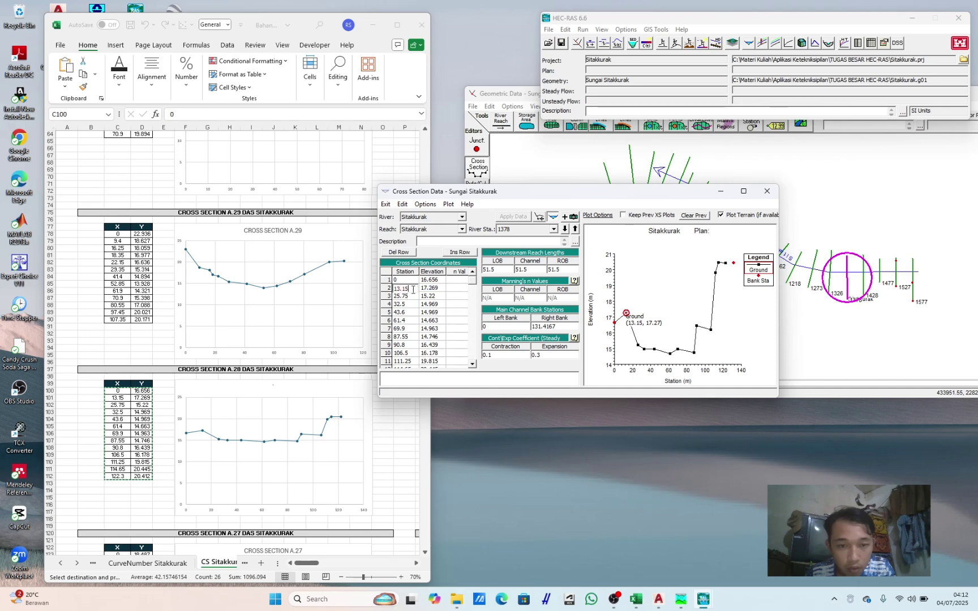
pyautogui.click(497, 326)
pyautogui.write('13.15')
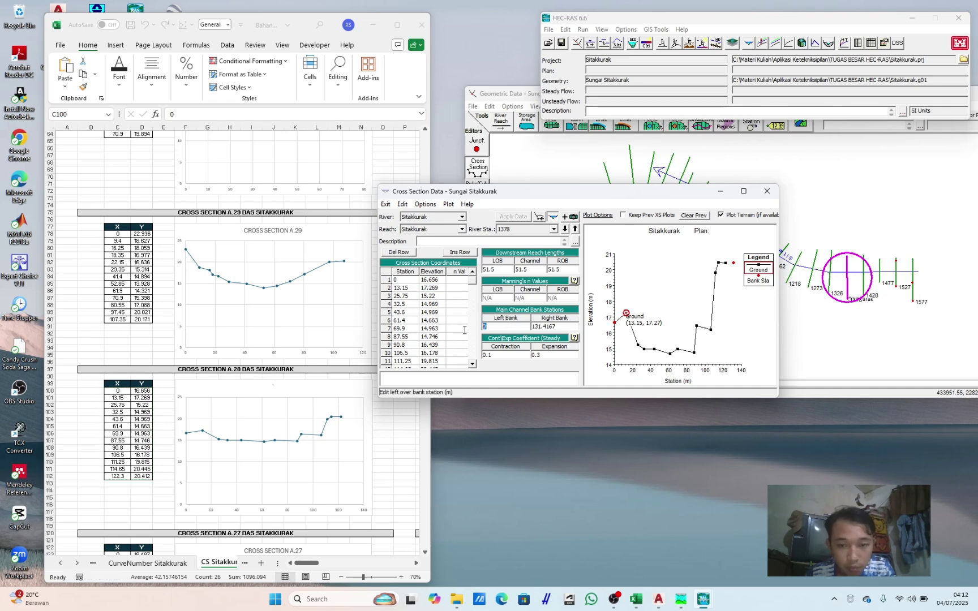
pyautogui.click(695, 327)
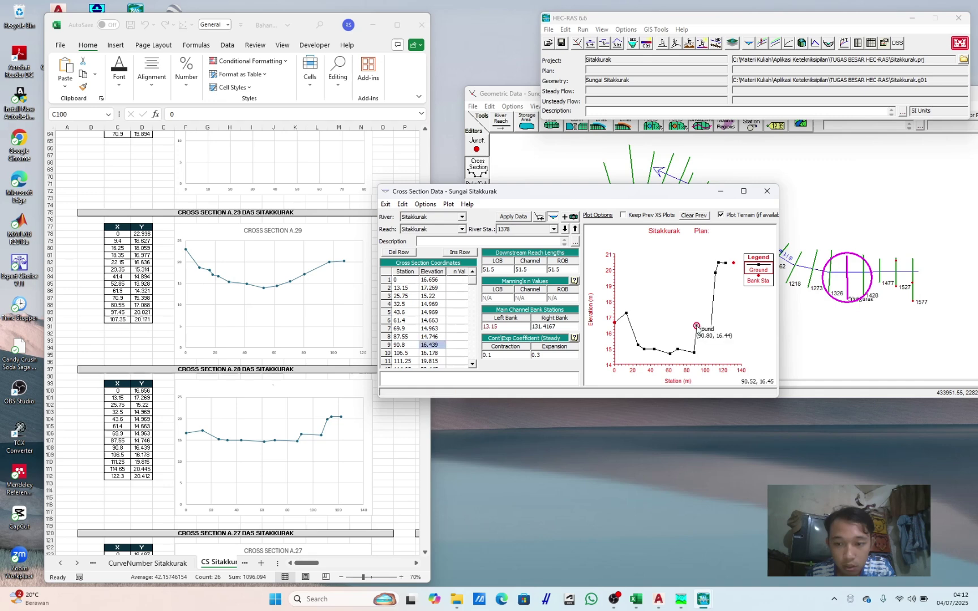
pyautogui.click(409, 345)
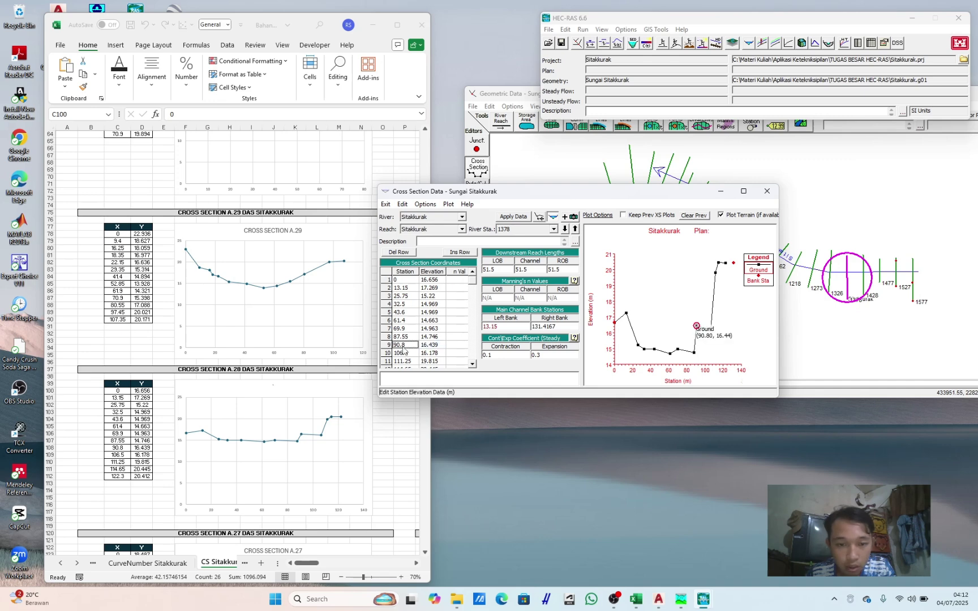
pyautogui.click(563, 326)
pyautogui.write('90.8')
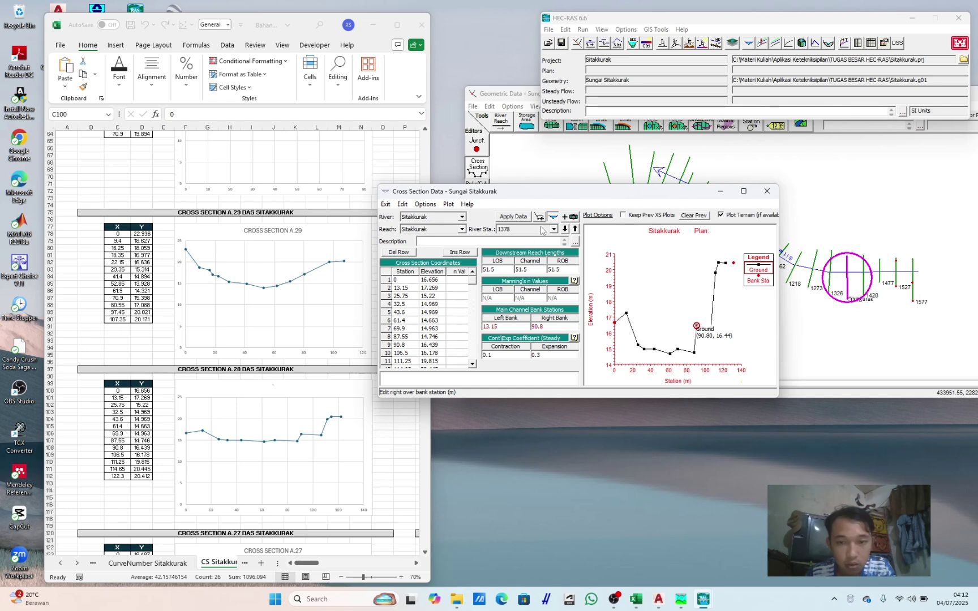
pyautogui.click(510, 218)
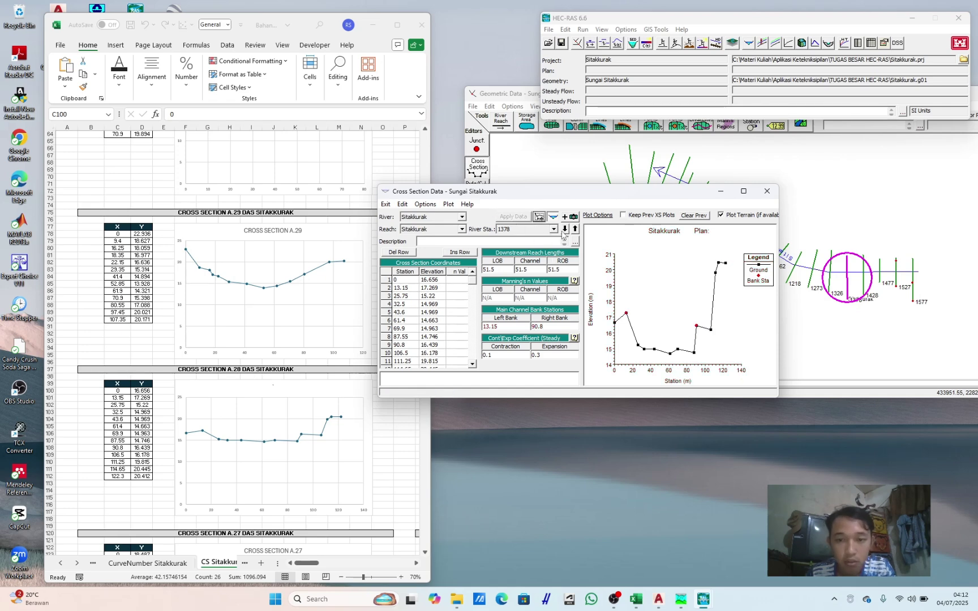
# Step: Go to river station 1326, fill its station and elevation coordinates with the Cross Section A.27 table from Excel, and apply the data
pyautogui.click(564, 229)
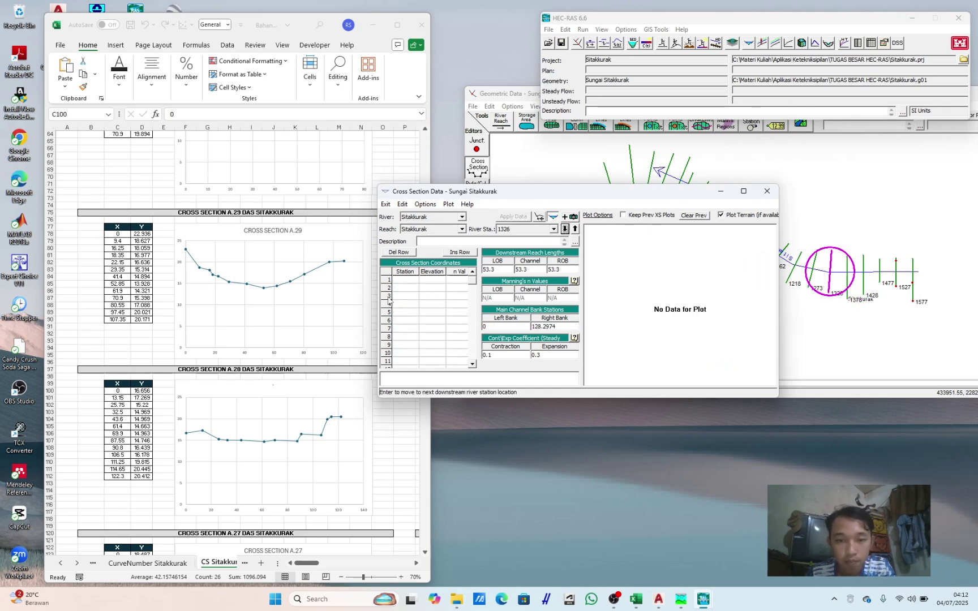
pyautogui.click(206, 411)
pyautogui.scroll(-8, 179, 429)
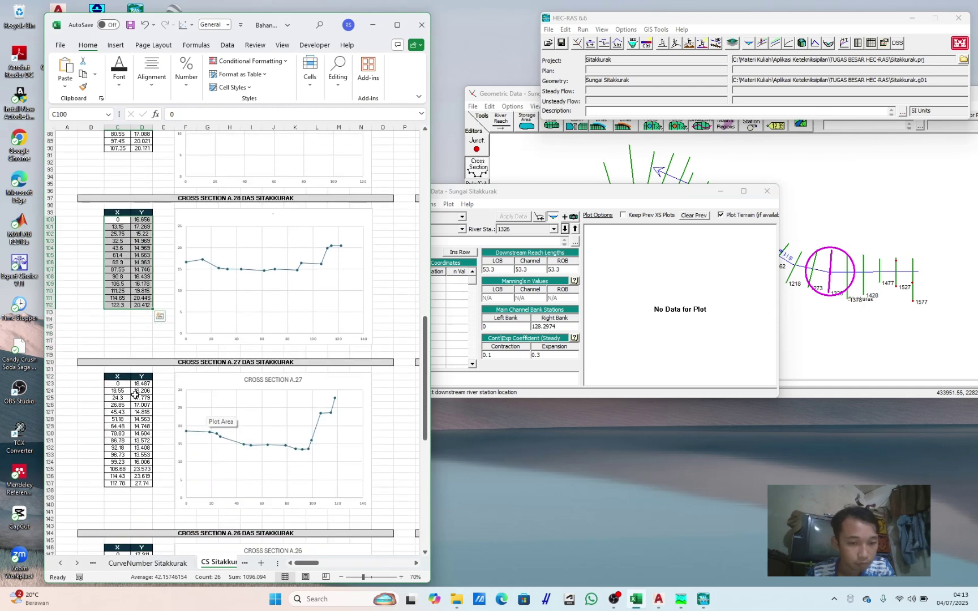
pyautogui.moveTo(117, 384); pyautogui.dragTo(151, 484)
pyautogui.hotkey('ctrl', 'c')
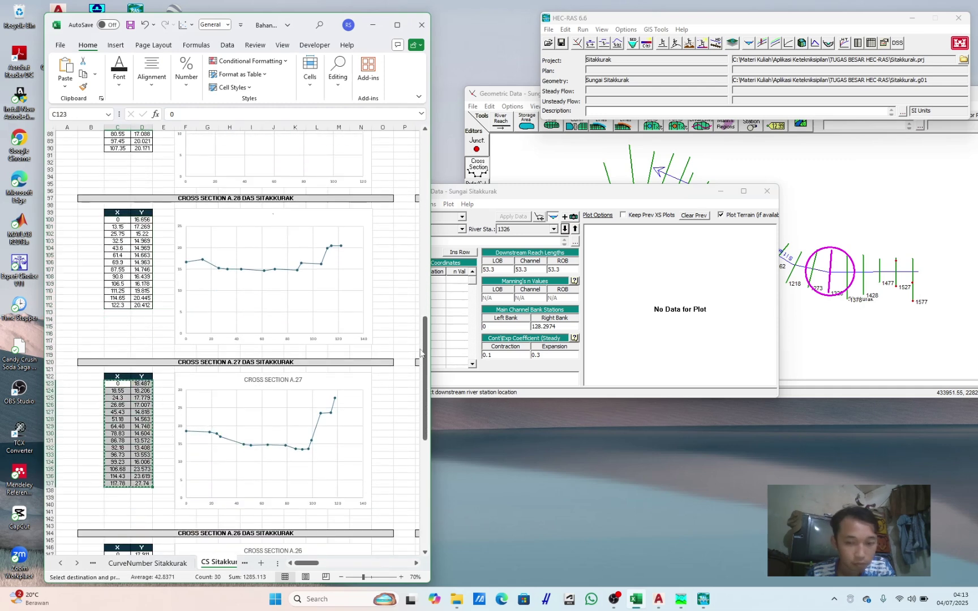
pyautogui.click(452, 191)
pyautogui.moveTo(405, 272); pyautogui.dragTo(439, 276)
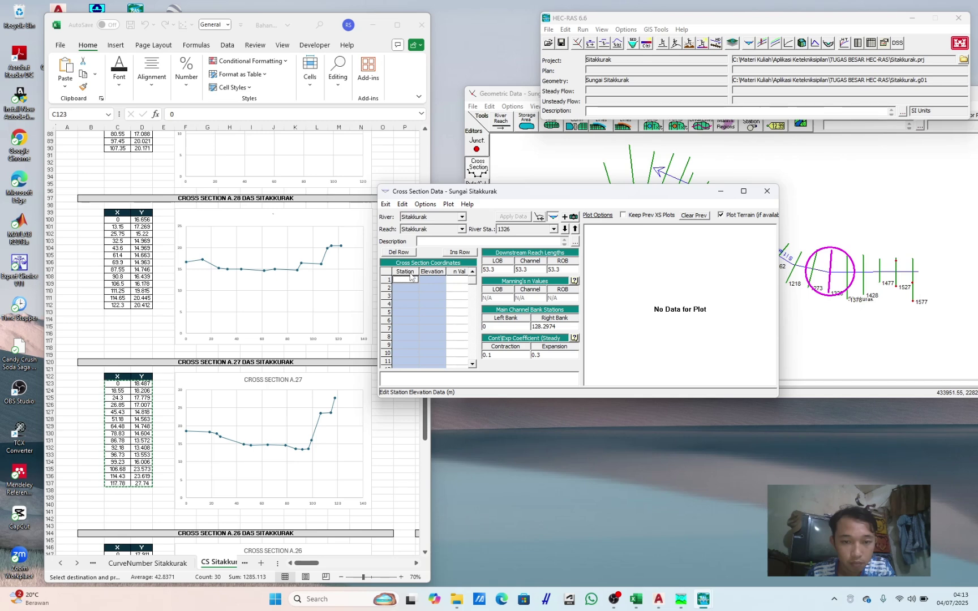
pyautogui.hotkey('ctrl', 'v')
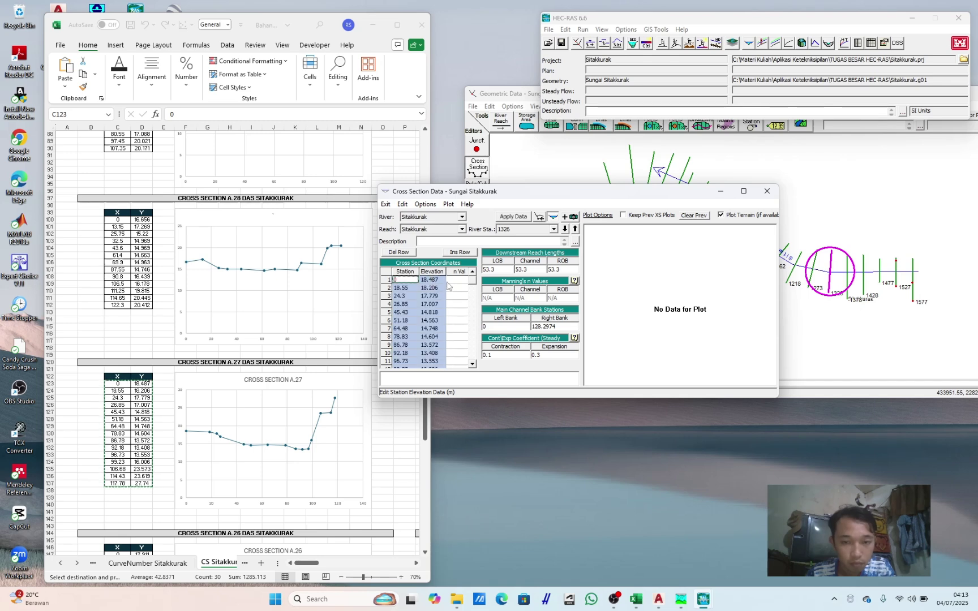
pyautogui.click(523, 216)
pyautogui.click(576, 334)
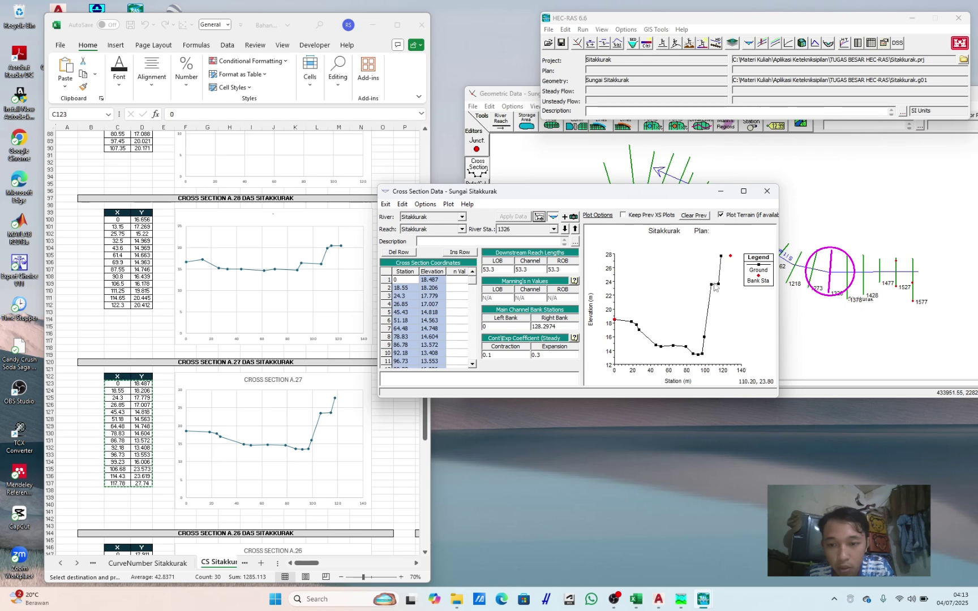
# Step: Set the right bank station of river station 1326 to 106.68, copied from its coordinates table, and apply the data
pyautogui.click(712, 285)
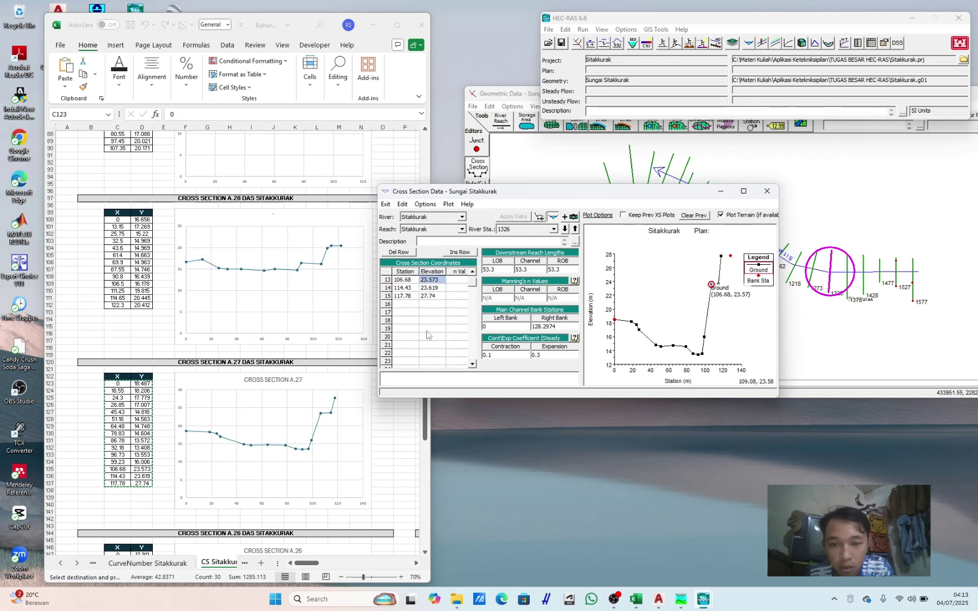
pyautogui.click(413, 282)
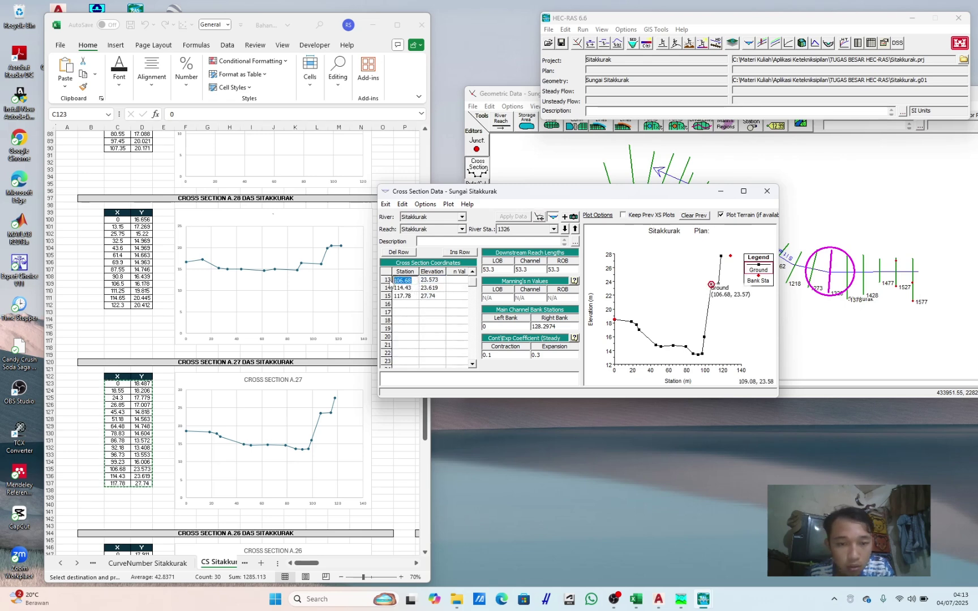
pyautogui.click(566, 327)
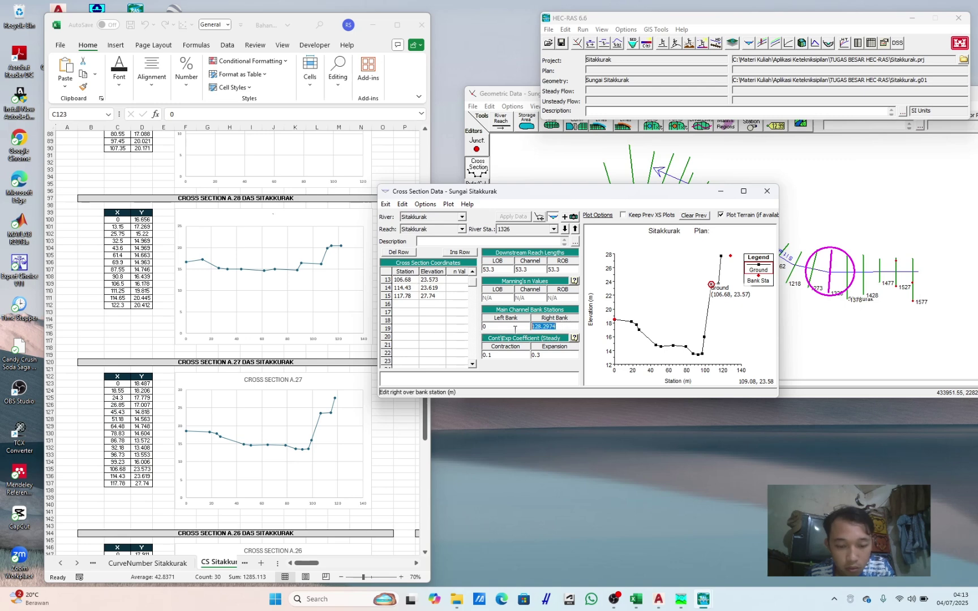
pyautogui.hotkey('ctrl', 'v')
pyautogui.press('Return')
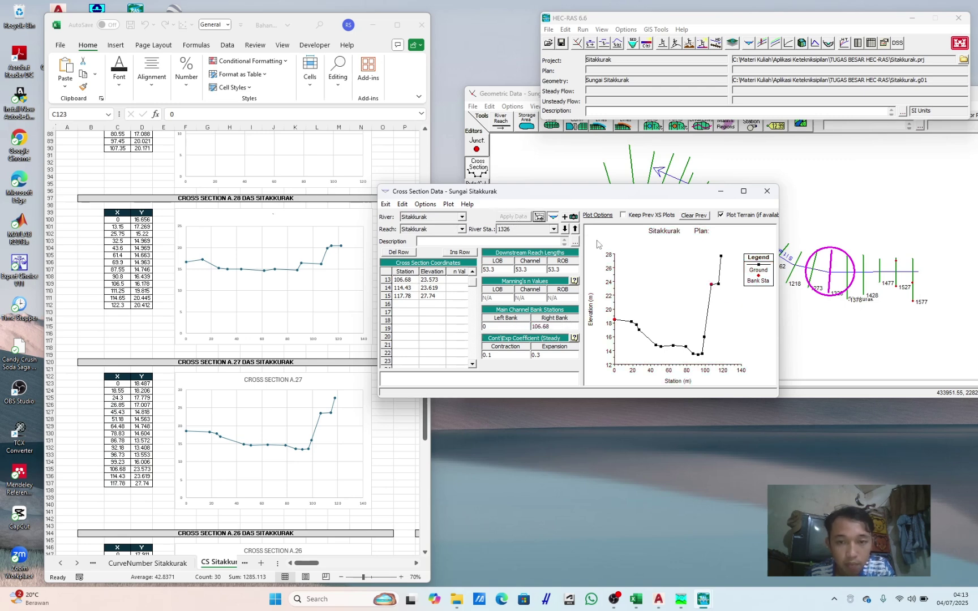
# Step: Go to river station 1273, fill its station and elevation coordinates with the Cross Section A.26 table from Excel, and apply the data
pyautogui.click(565, 228)
pyautogui.click(424, 419)
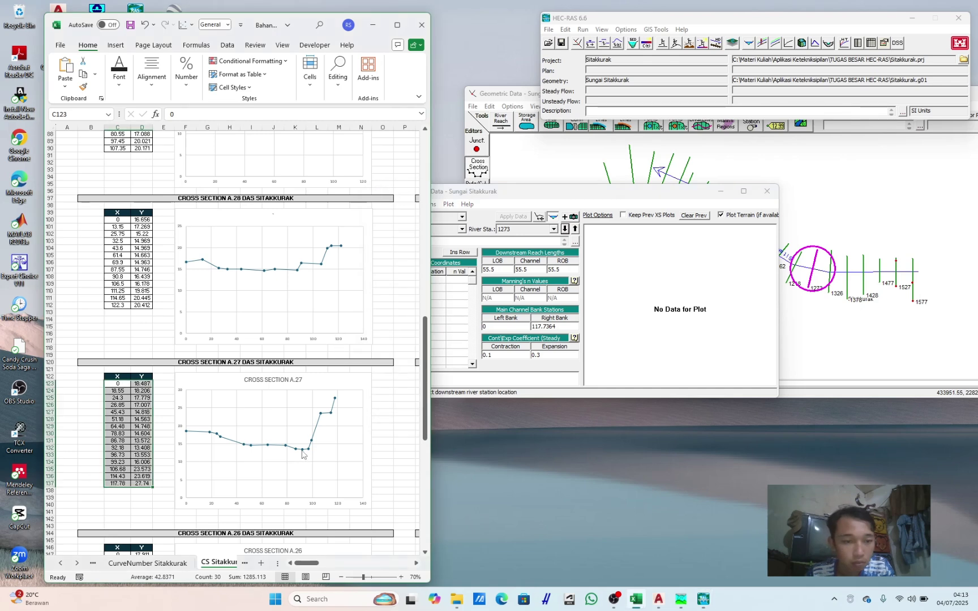
pyautogui.scroll(-5, 159, 471)
pyautogui.moveTo(117, 447); pyautogui.dragTo(141, 541)
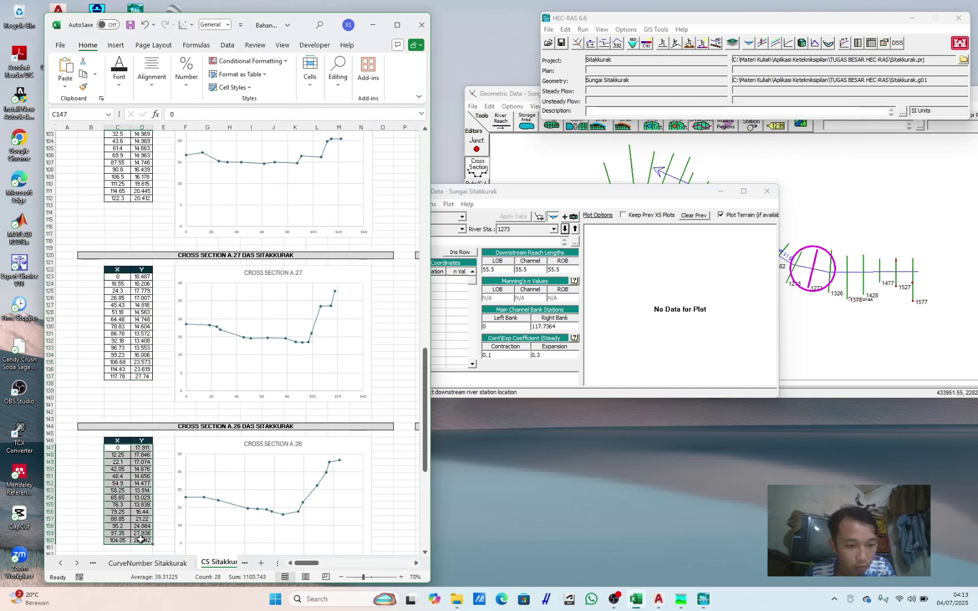
pyautogui.hotkey('ctrl', 'c')
pyautogui.click(406, 279)
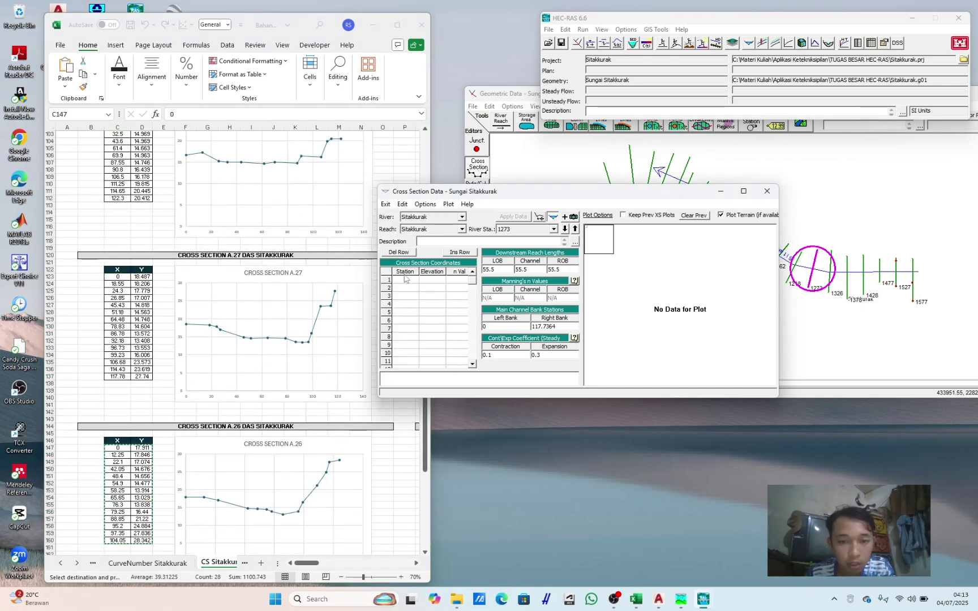
pyautogui.moveTo(406, 272); pyautogui.dragTo(430, 274)
pyautogui.hotkey('ctrl', 'v')
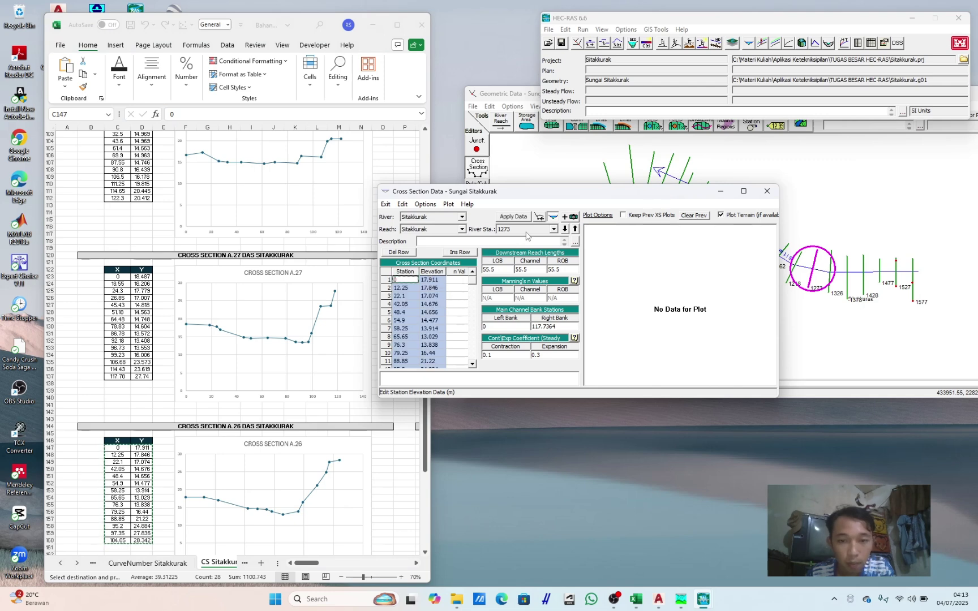
pyautogui.click(514, 217)
pyautogui.click(563, 328)
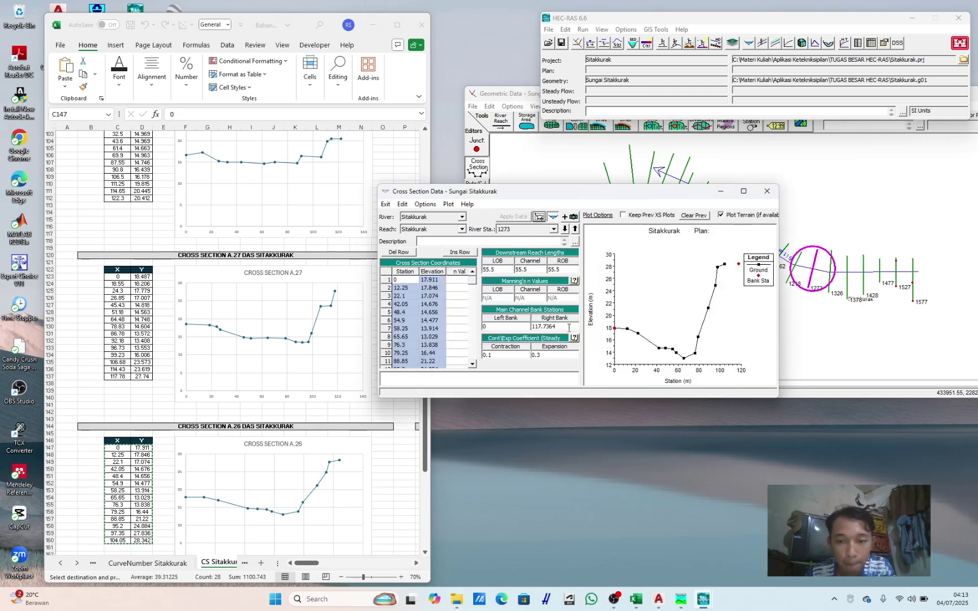
# Step: Set the right bank station of river station 1273 to 79.25, copied from its coordinates table, and apply the data
pyautogui.click(698, 337)
pyautogui.click(404, 353)
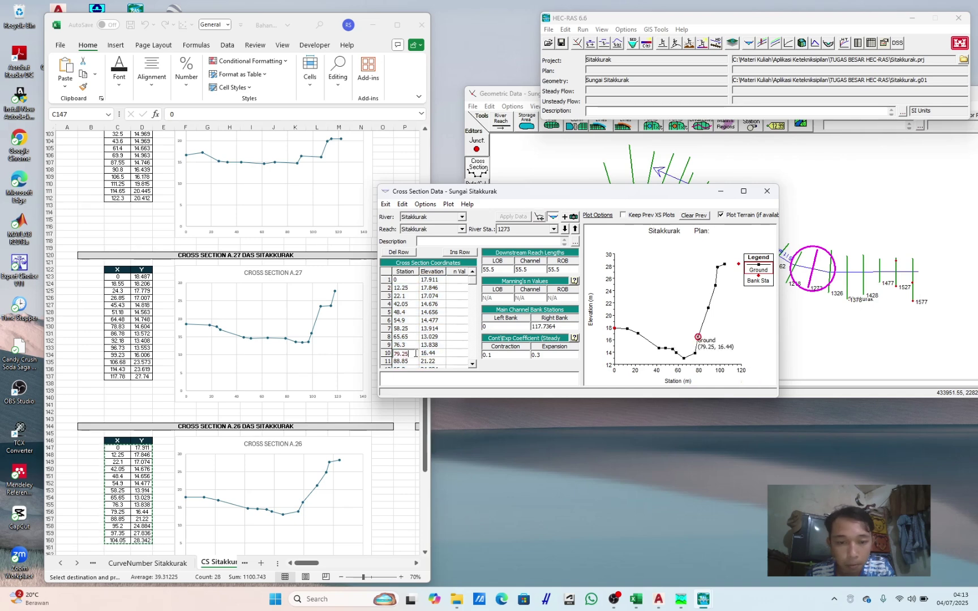
pyautogui.hotkey('ctrl', 'c')
pyautogui.doubleClick(544, 327)
pyautogui.hotkey('ctrl', 'v')
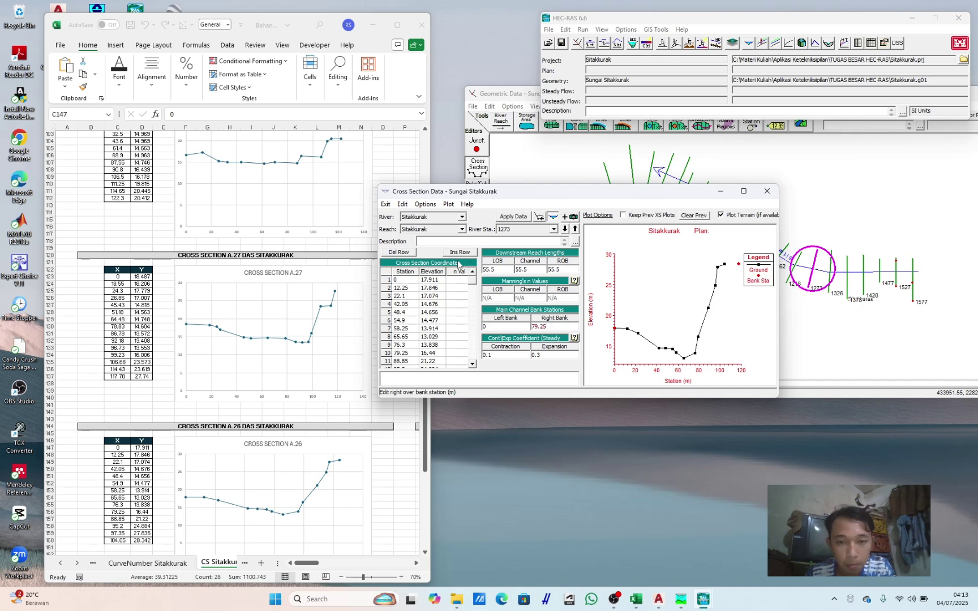
pyautogui.click(510, 219)
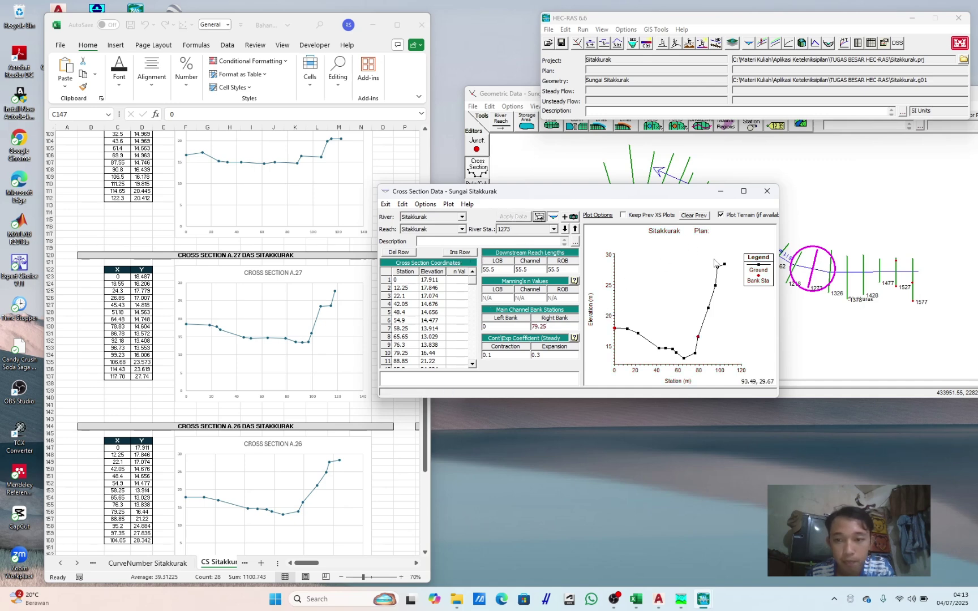
# Step: Go to river station 1218, fill its station and elevation coordinates with the Cross Section A.25 table from Excel, and apply the data
pyautogui.click(564, 229)
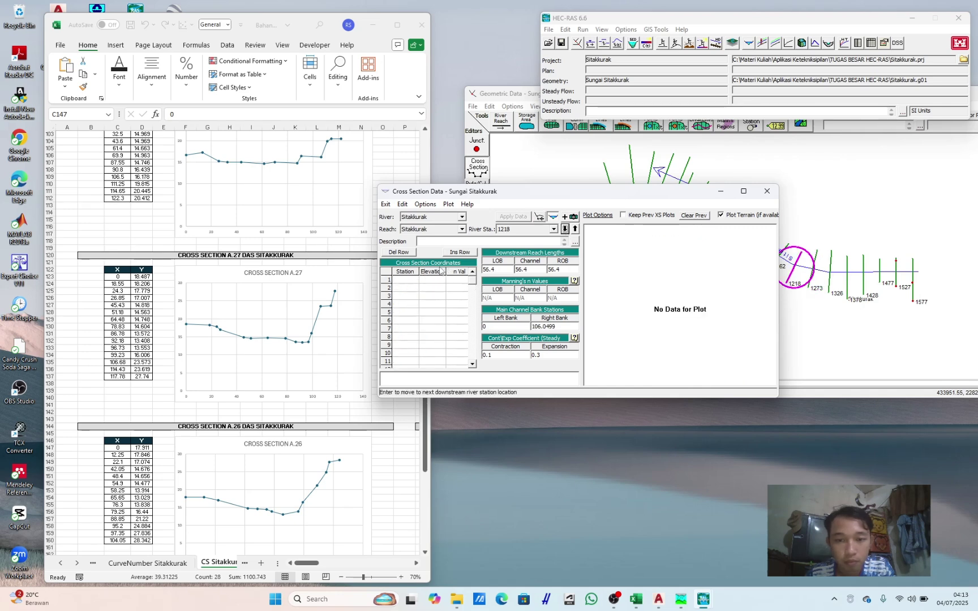
pyautogui.click(340, 411)
pyautogui.scroll(-10, 339, 411)
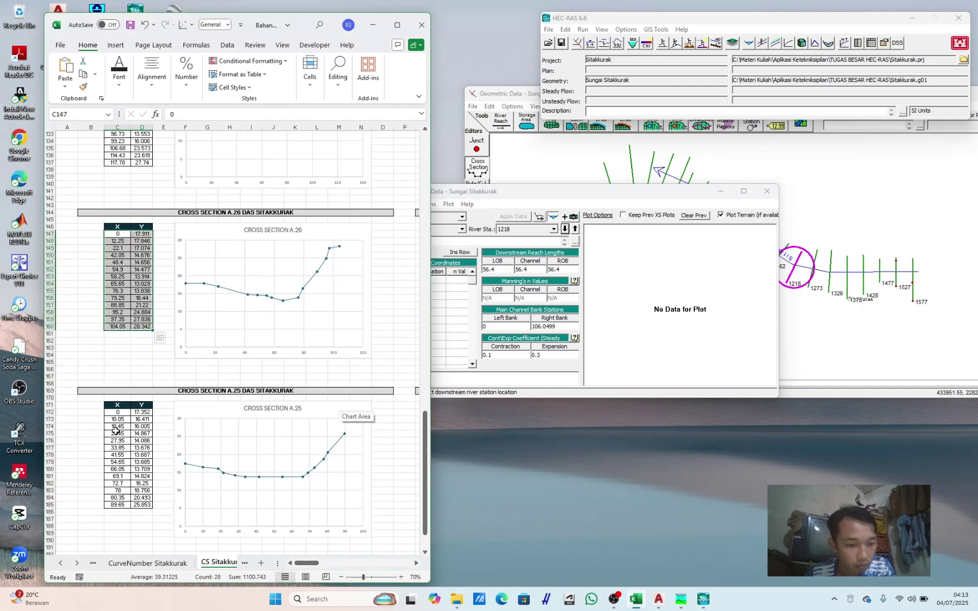
pyautogui.moveTo(117, 411); pyautogui.dragTo(142, 501)
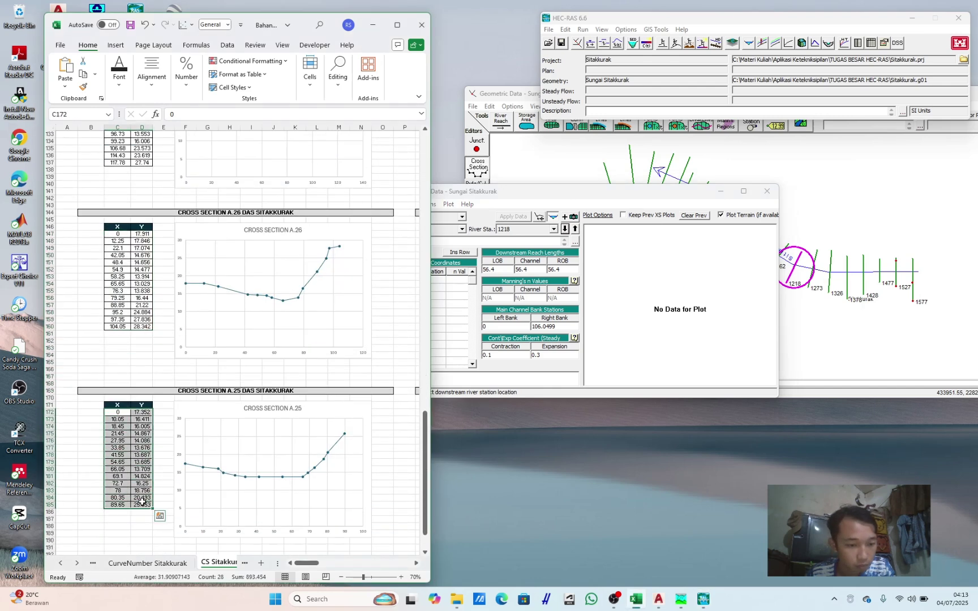
pyautogui.hotkey('ctrl', 'c')
pyautogui.click(441, 272)
pyautogui.moveTo(405, 271); pyautogui.dragTo(428, 277)
pyautogui.hotkey('ctrl', 'v')
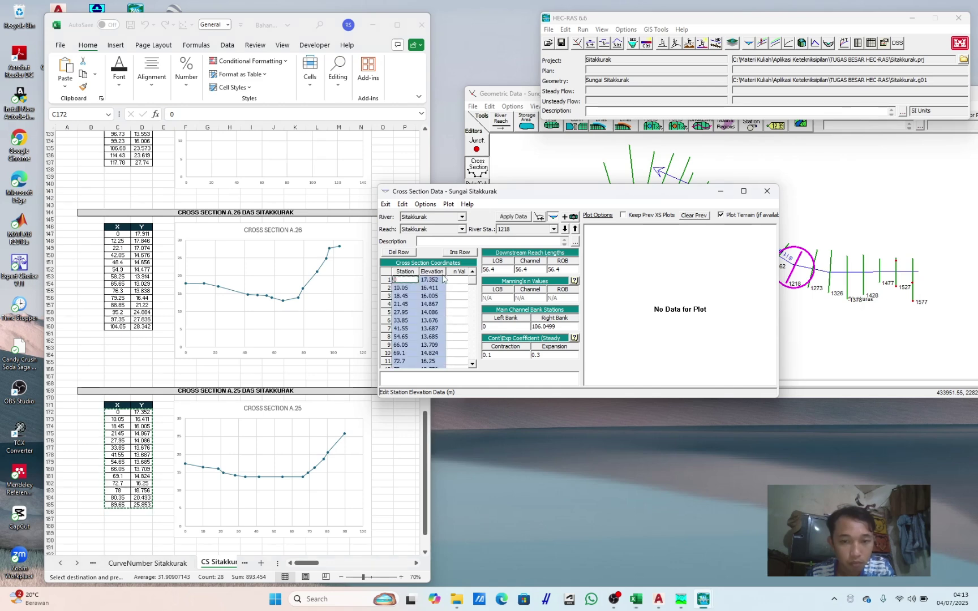
pyautogui.click(519, 219)
pyautogui.click(563, 329)
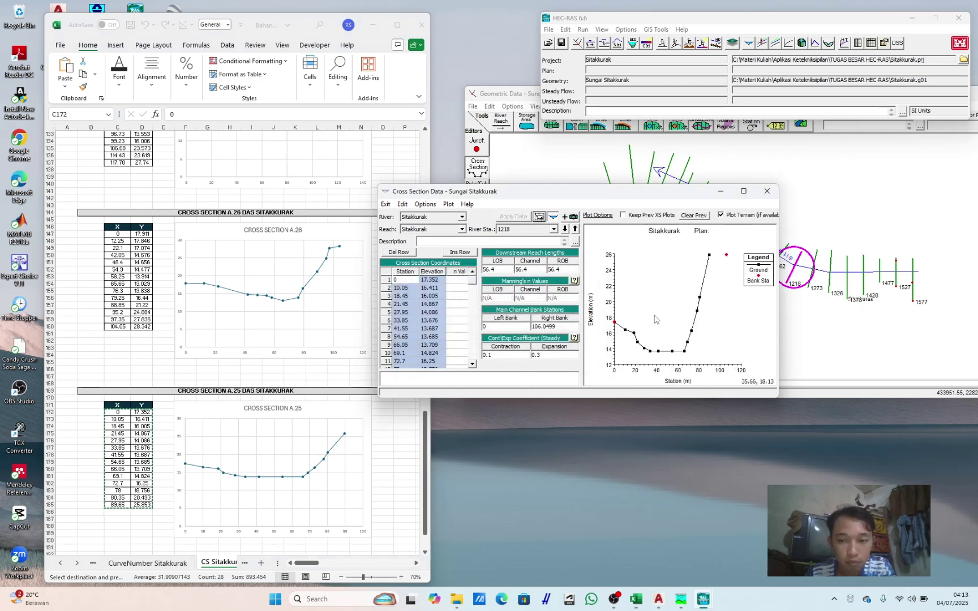
# Step: Set the right bank station of river station 1218 to 72.7, copied from its coordinates table, and apply the data
pyautogui.click(691, 331)
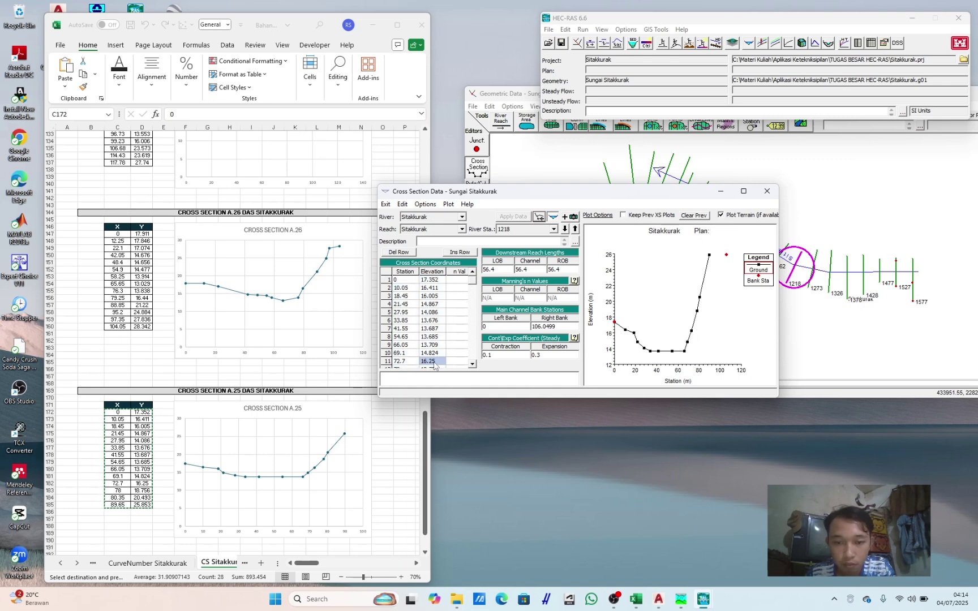
pyautogui.click(399, 362)
pyautogui.click(400, 362)
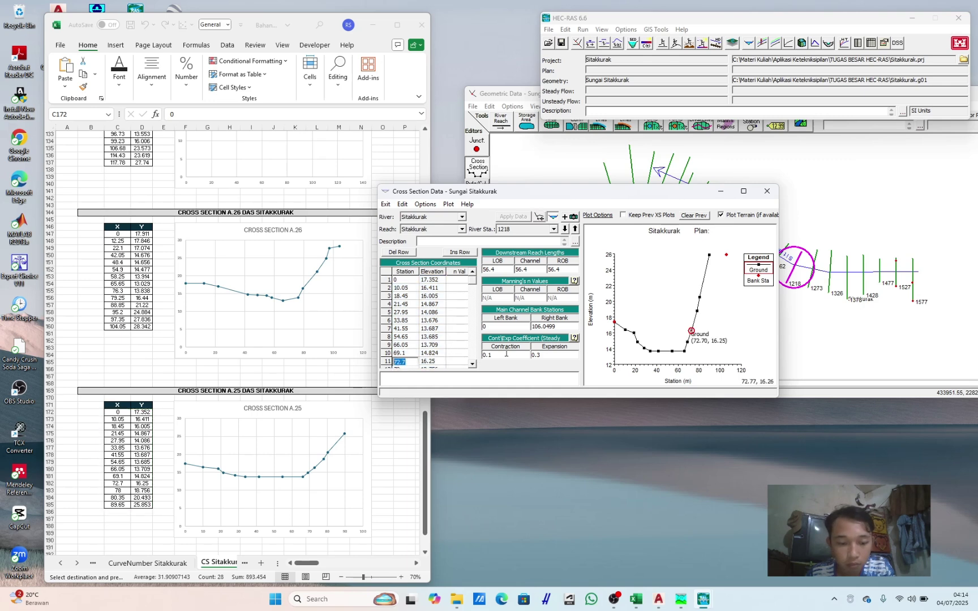
pyautogui.click(570, 326)
pyautogui.hotkey('ctrl', 'v')
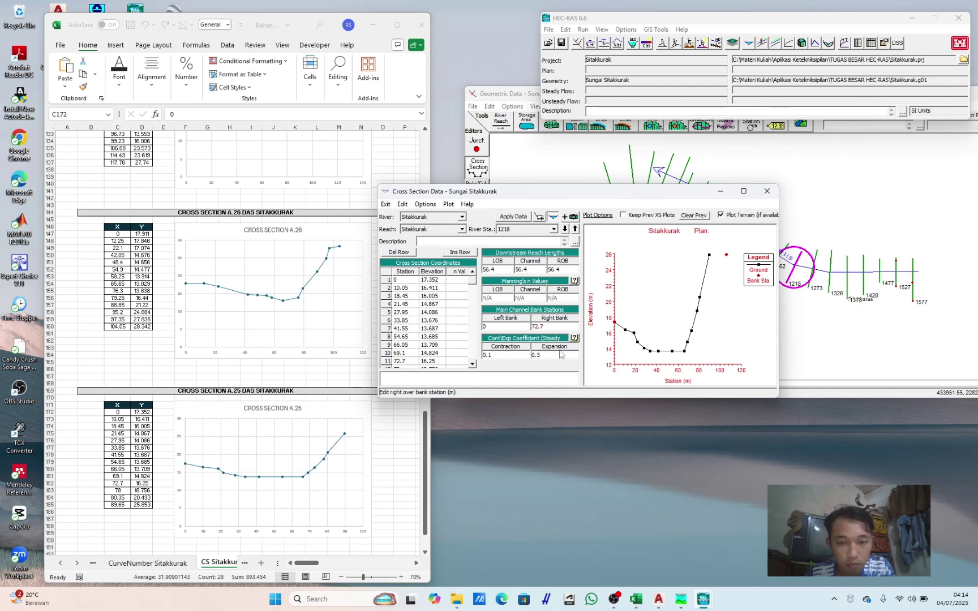
pyautogui.click(513, 215)
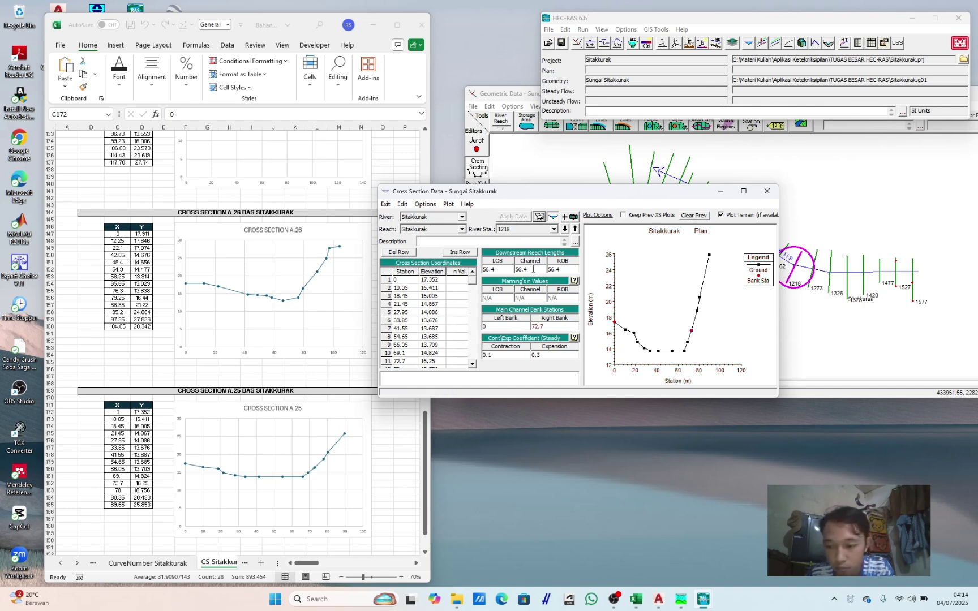
# Step: Copy the X and Y values of the Cross Section A.24 table in the Excel sheet
pyautogui.click(371, 317)
pyautogui.scroll(-11, 312, 395)
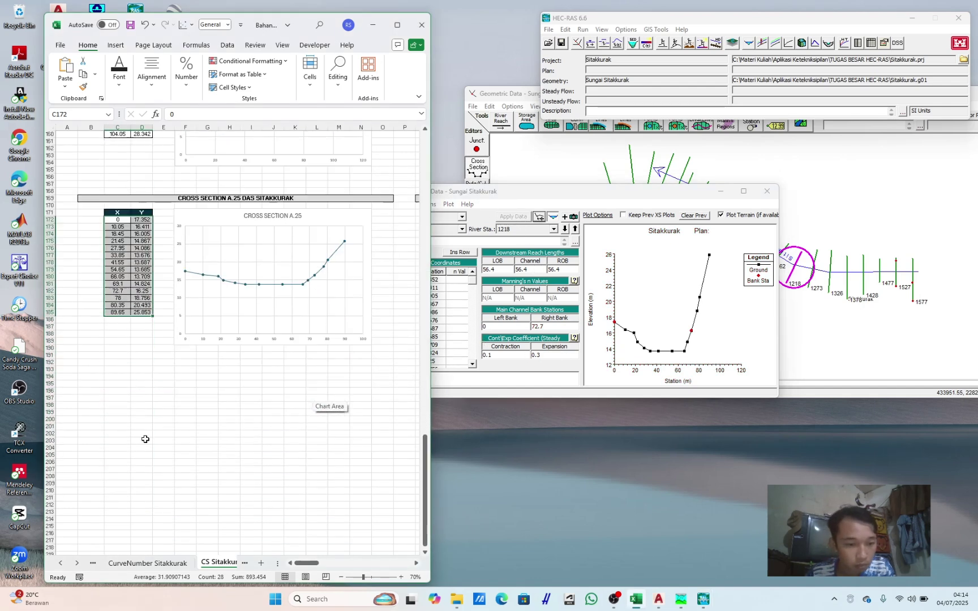
pyautogui.scroll(20, 356, 507)
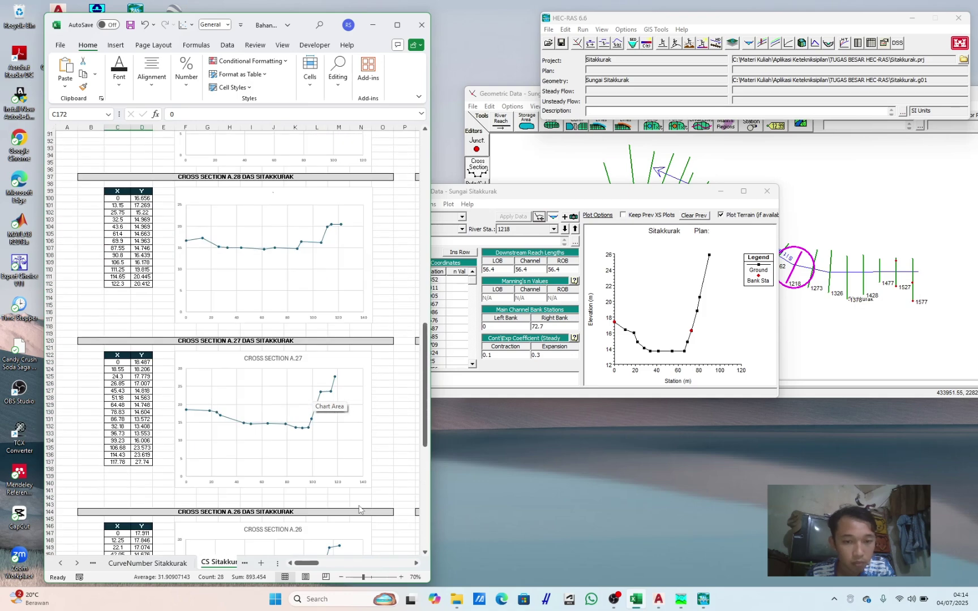
pyautogui.scroll(15, 359, 509)
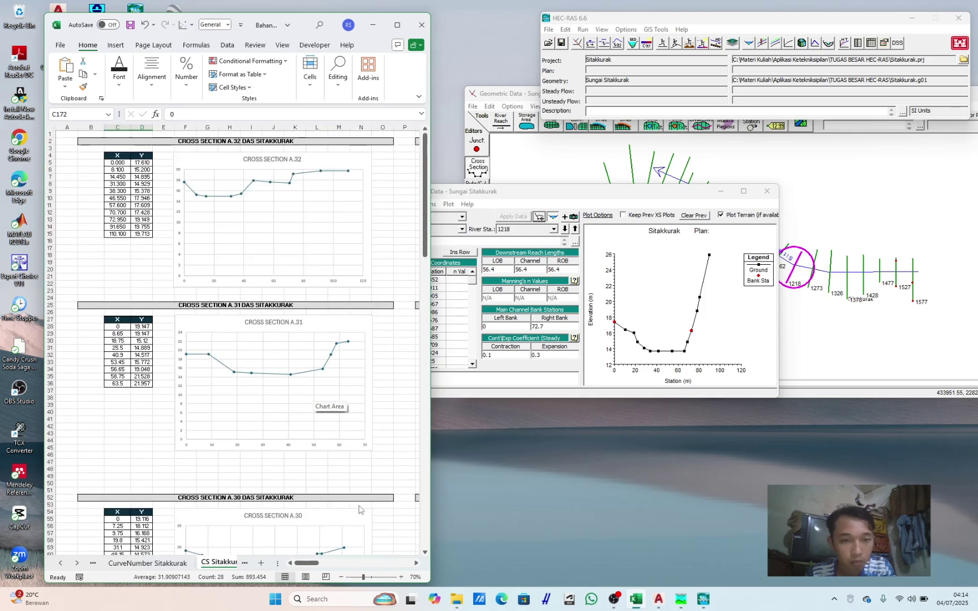
pyautogui.moveTo(310, 564); pyautogui.dragTo(334, 564)
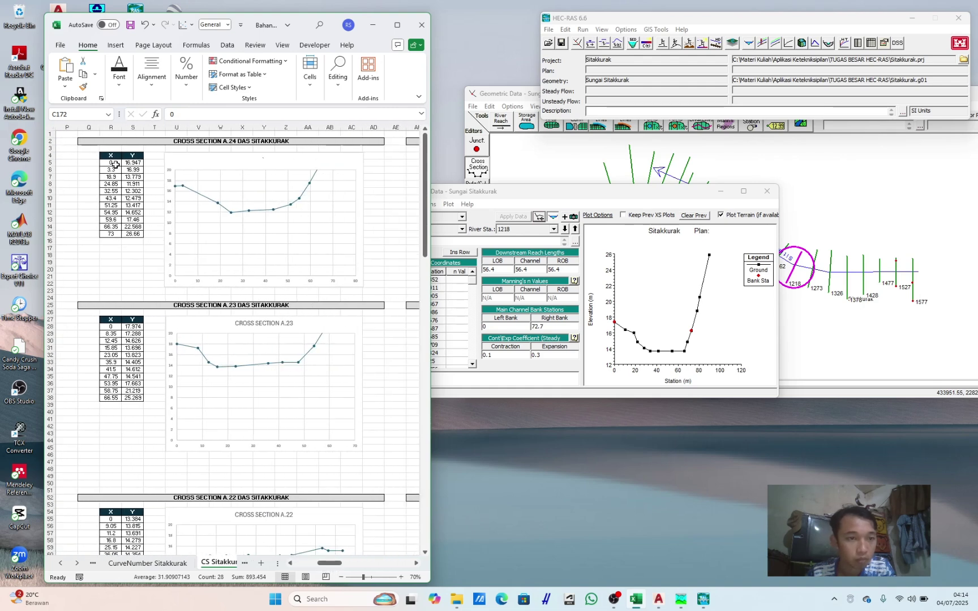
pyautogui.moveTo(115, 165); pyautogui.dragTo(134, 233)
pyautogui.hotkey('ctrl', 'c')
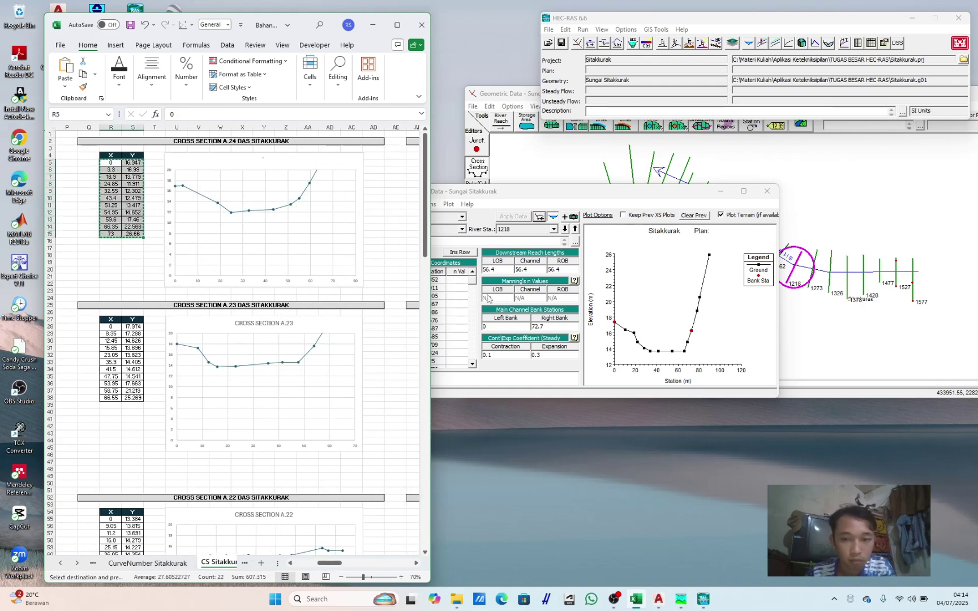
# Step: Go to river station 1162 in HEC-RAS, fill its station and elevation coordinates with the copied A.24 values, and apply the data
pyautogui.click(488, 298)
pyautogui.click(564, 229)
pyautogui.click(410, 280)
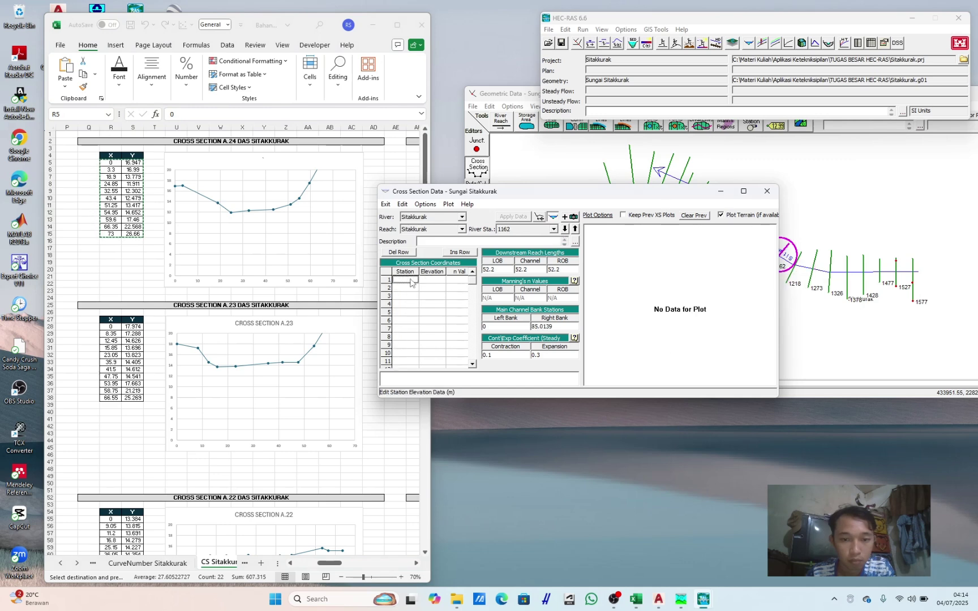
pyautogui.moveTo(410, 272); pyautogui.dragTo(424, 275)
pyautogui.hotkey('ctrl', 'v')
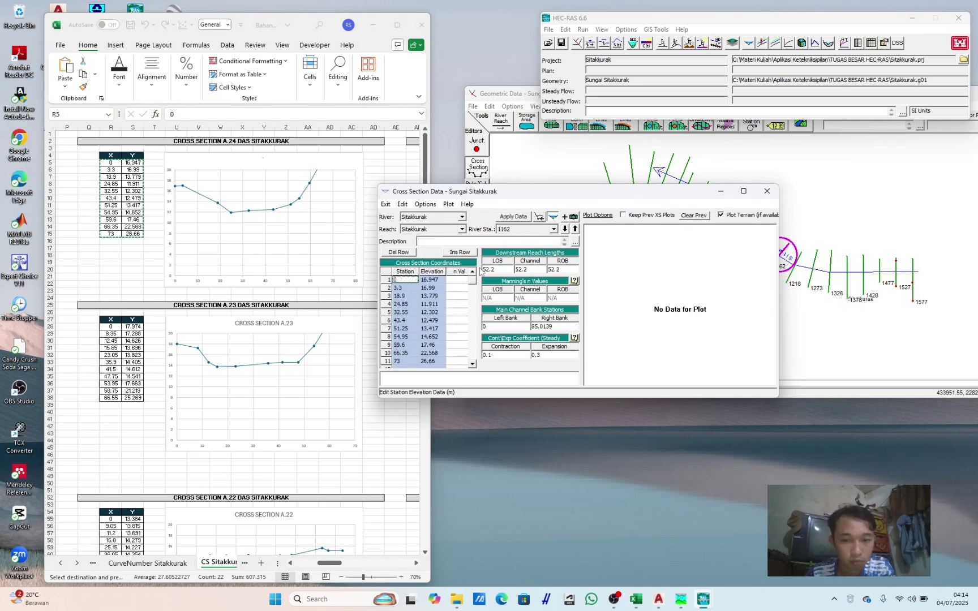
pyautogui.click(521, 220)
pyautogui.click(561, 329)
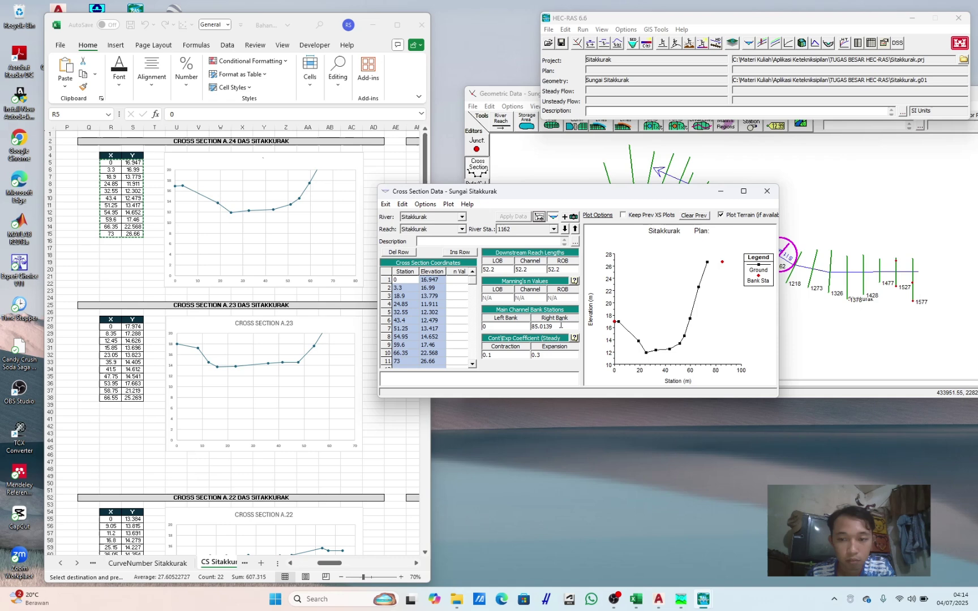
# Step: Set the right bank station of river station 1162 to 59.6, copied from its coordinates table, and apply the data
pyautogui.click(690, 319)
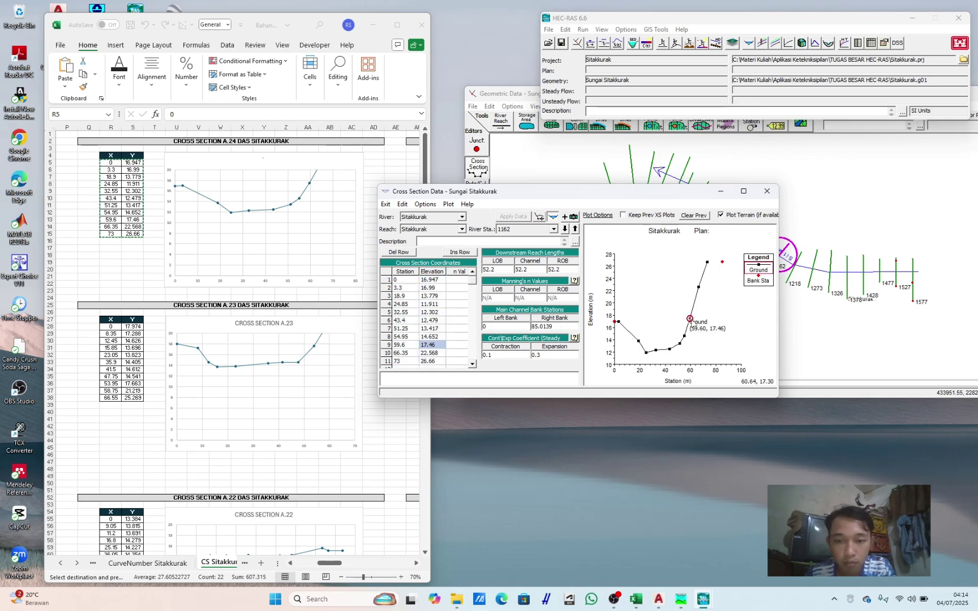
pyautogui.doubleClick(410, 348)
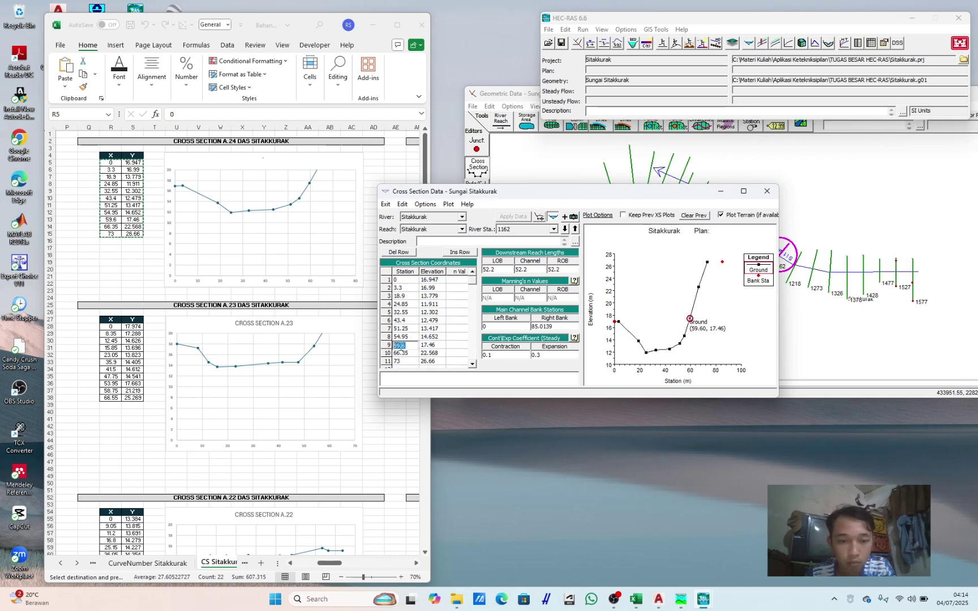
pyautogui.hotkey('ctrl', 'c')
pyautogui.doubleClick(567, 326)
pyautogui.hotkey('ctrl', 'v')
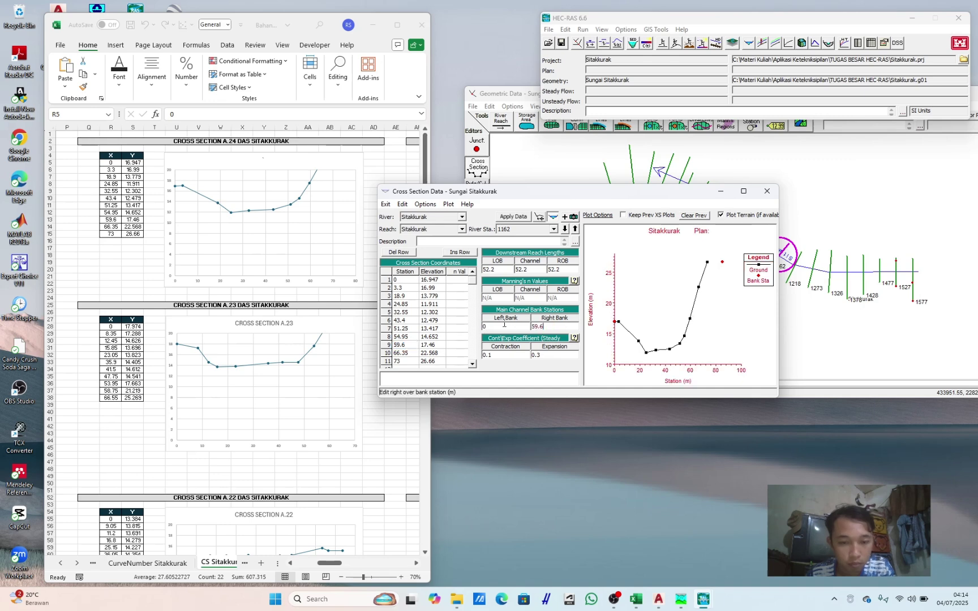
pyautogui.click(521, 220)
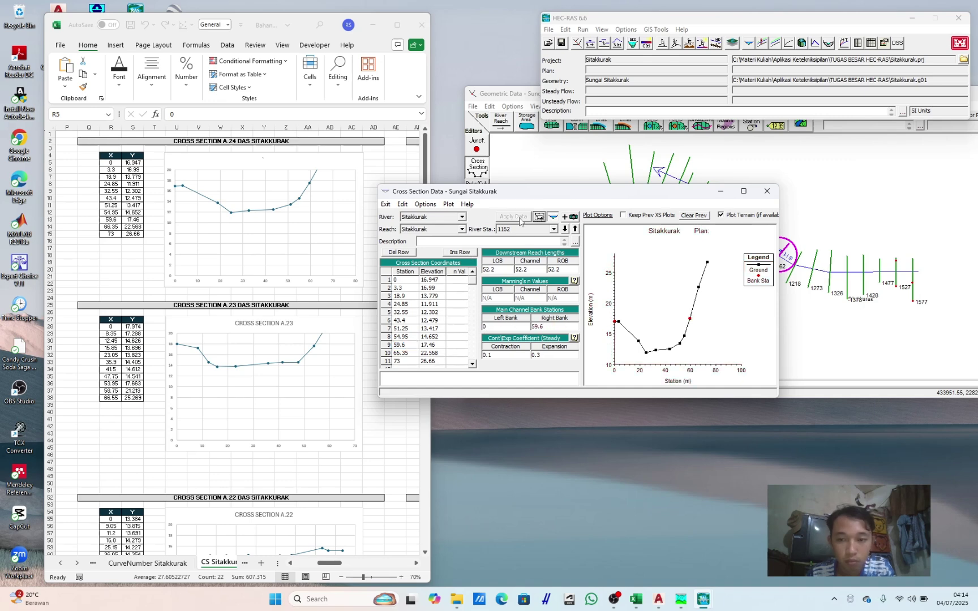
# Step: Go to river station 1110, fill its station and elevation coordinates with the Cross Section A.23 table from Excel, and apply the data
pyautogui.click(565, 230)
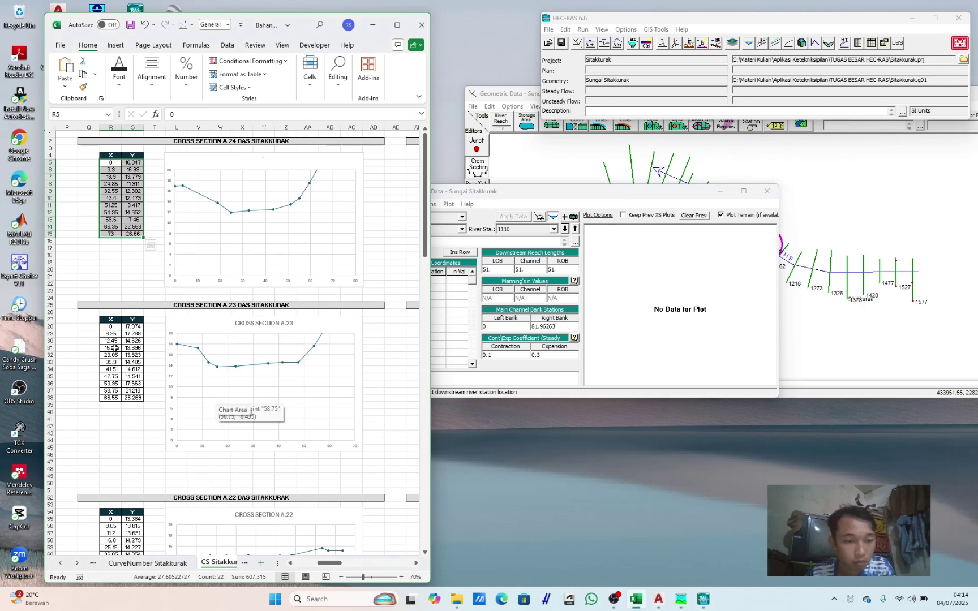
pyautogui.moveTo(115, 330); pyautogui.dragTo(132, 394)
pyautogui.hotkey('ctrl', 'c')
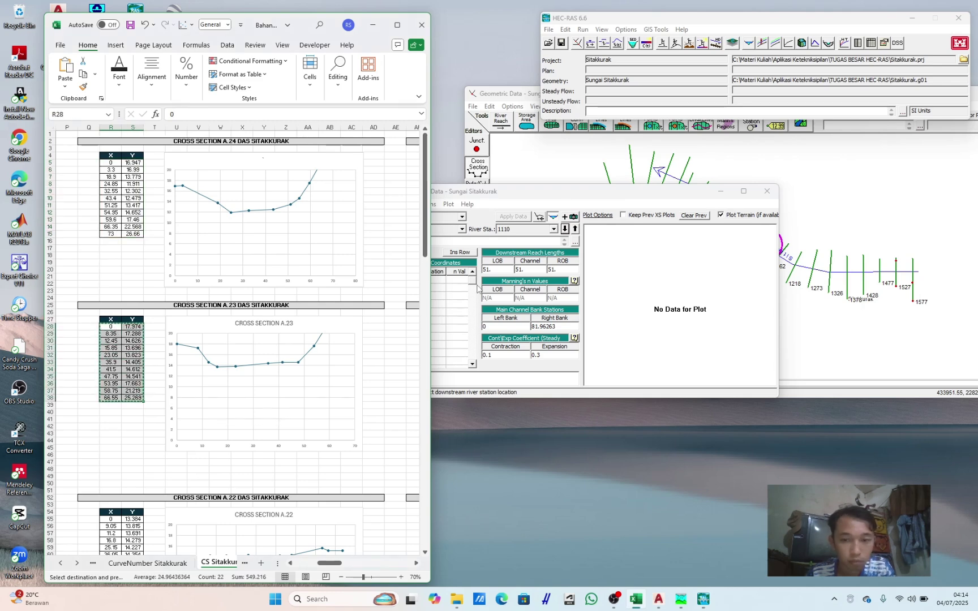
pyautogui.click(439, 297)
pyautogui.moveTo(408, 276); pyautogui.dragTo(424, 275)
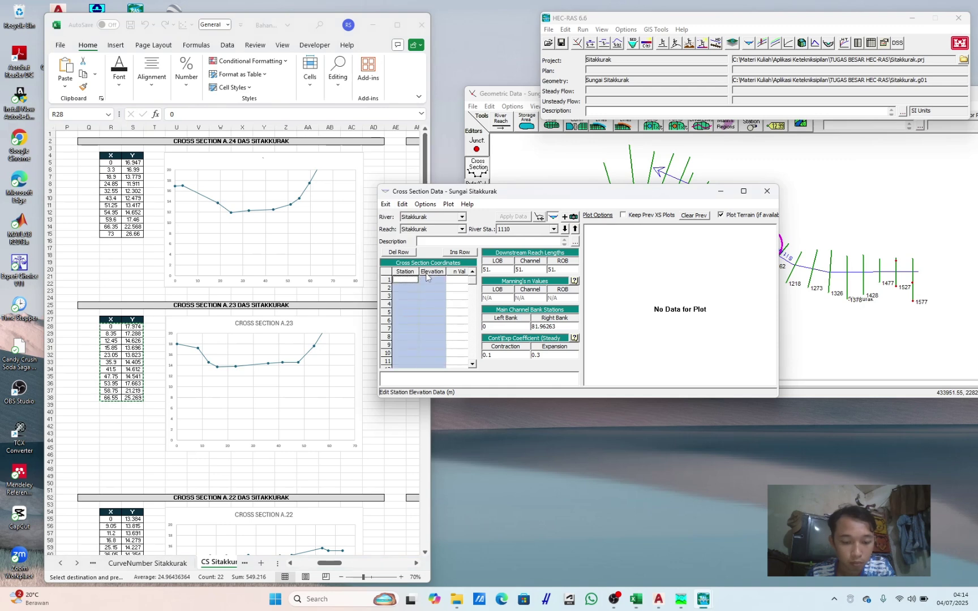
pyautogui.hotkey('ctrl', 'v')
pyautogui.click(521, 218)
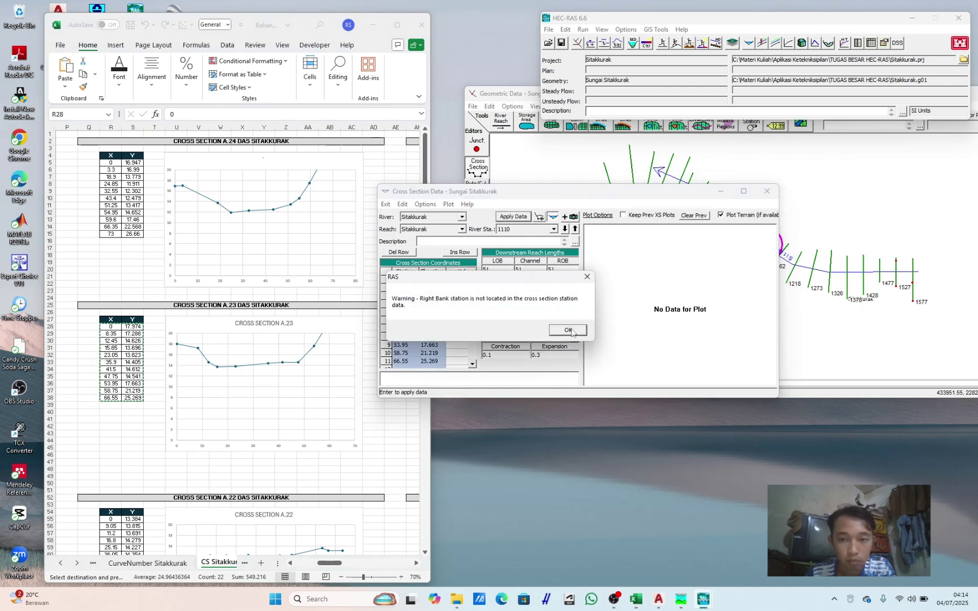
pyautogui.click(568, 330)
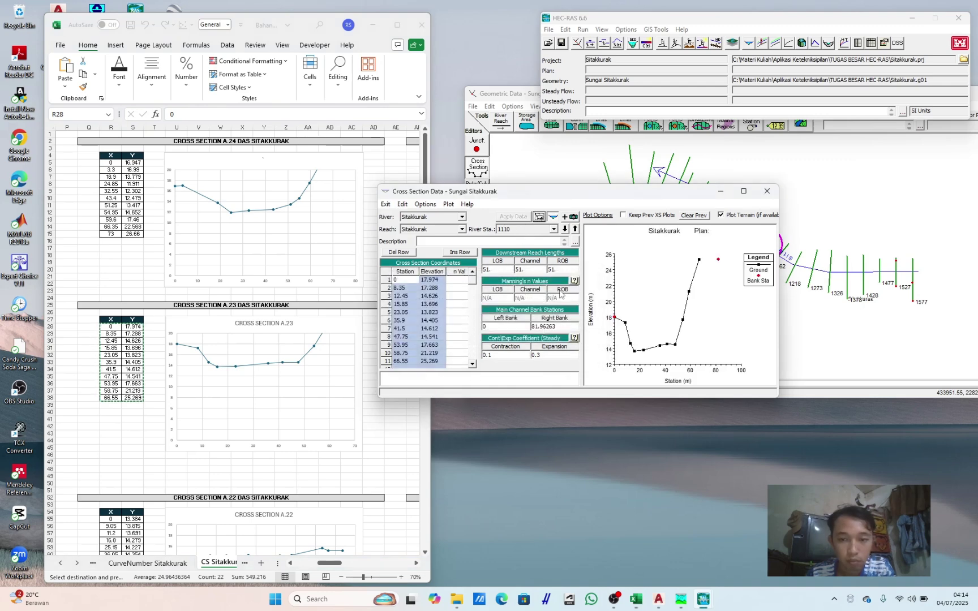
# Step: Set the right bank station of river station 1110 to 53.95, copied from its coordinates table, and apply the data
pyautogui.click(682, 322)
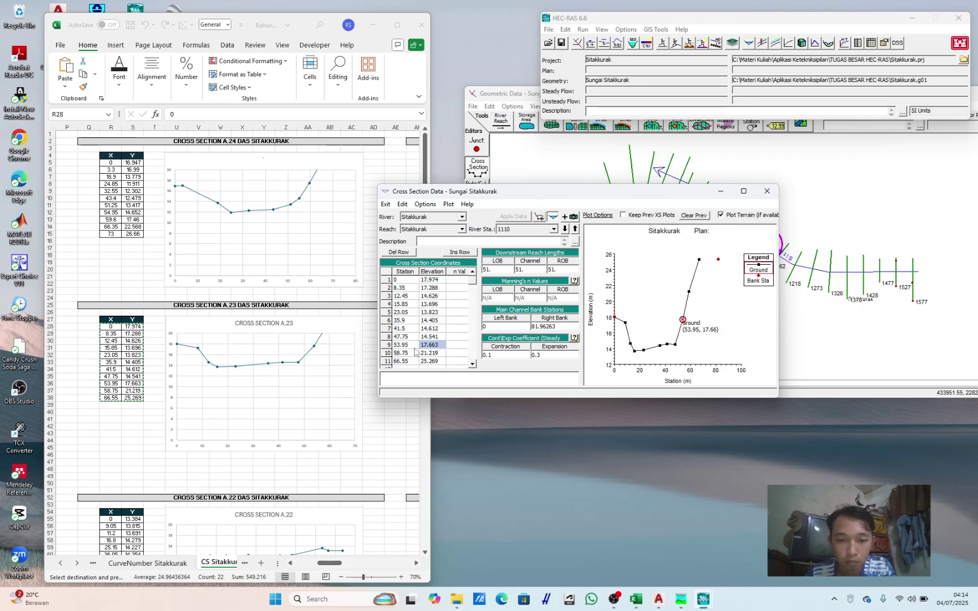
pyautogui.click(404, 346)
pyautogui.click(412, 345)
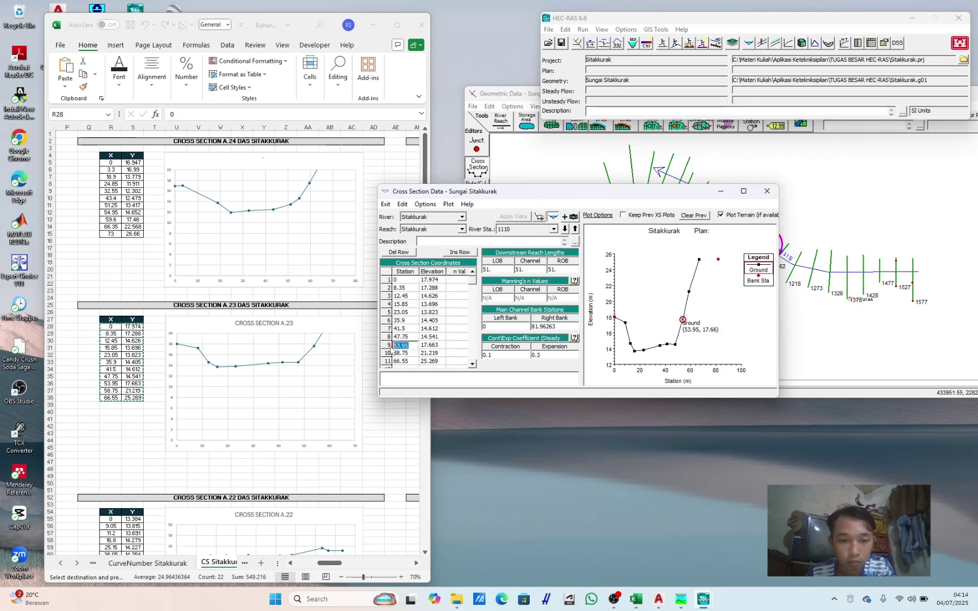
pyautogui.doubleClick(570, 326)
pyautogui.hotkey('ctrl', 'v')
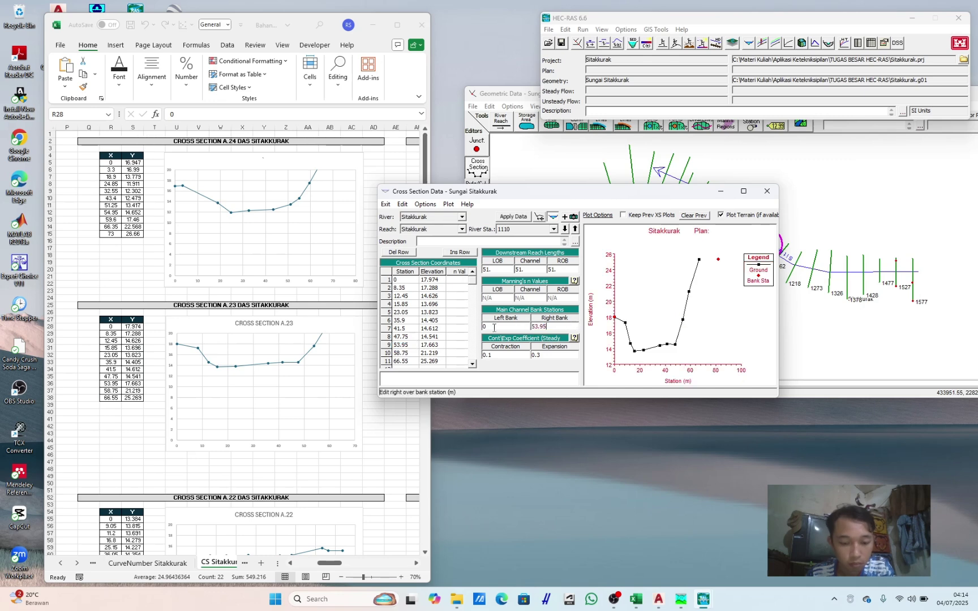
pyautogui.click(509, 217)
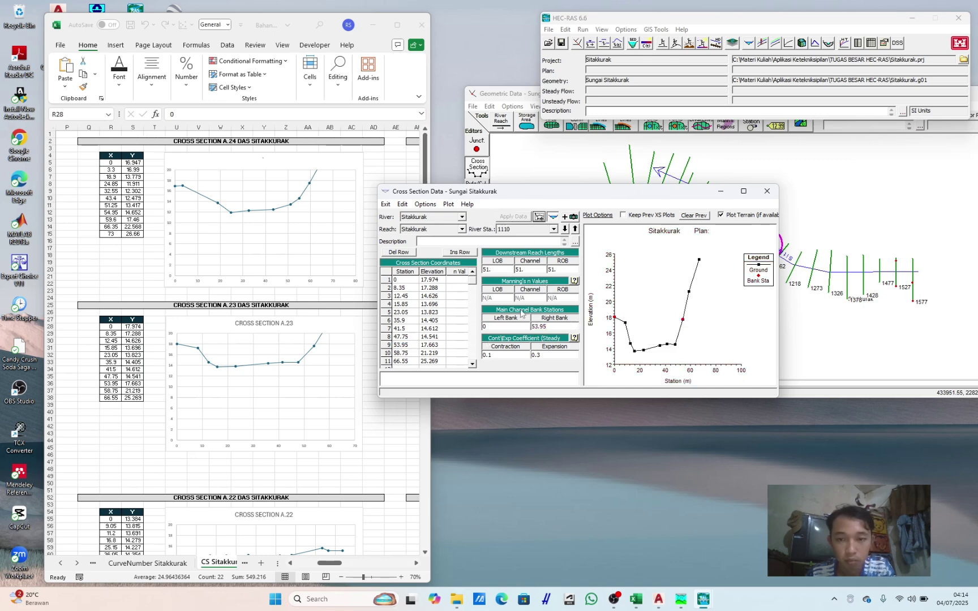
# Step: Go to river station 1059, fill its station and elevation coordinates with the Cross Section A.22 table from Excel, and apply the data
pyautogui.click(290, 471)
pyautogui.scroll(-5, 300, 490)
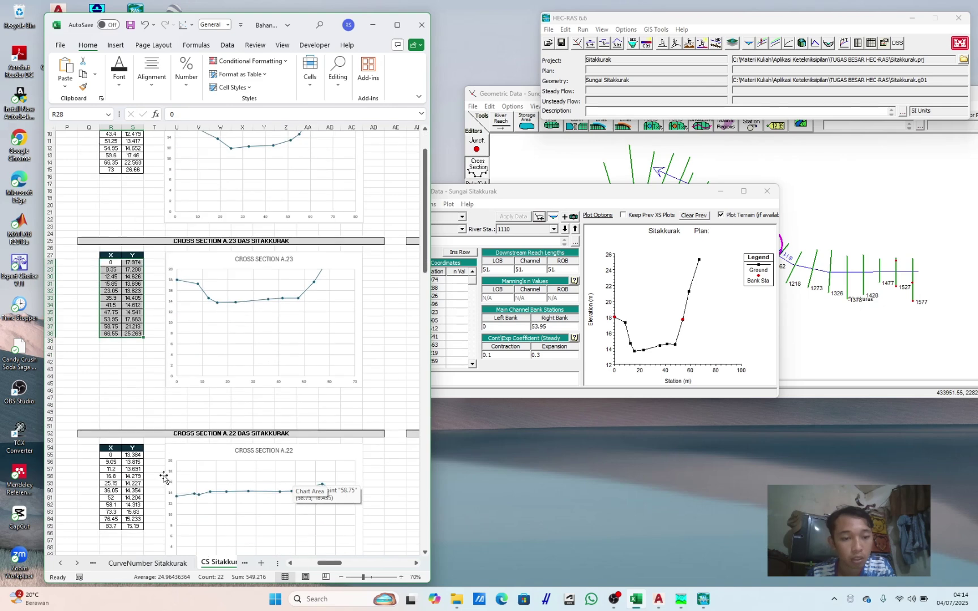
pyautogui.scroll(-1, 120, 449)
pyautogui.moveTo(111, 390); pyautogui.dragTo(134, 460)
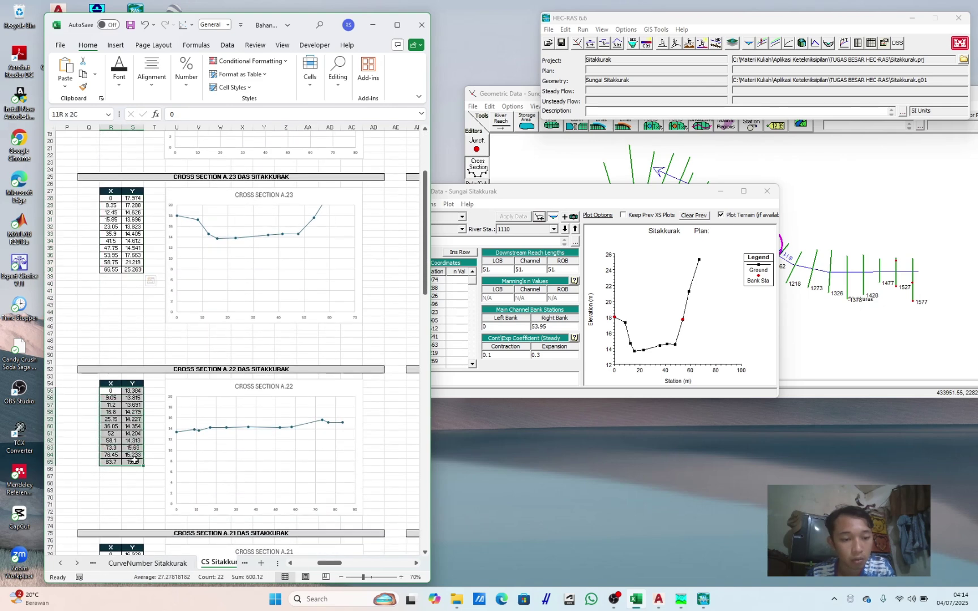
pyautogui.hotkey('ctrl', 'c')
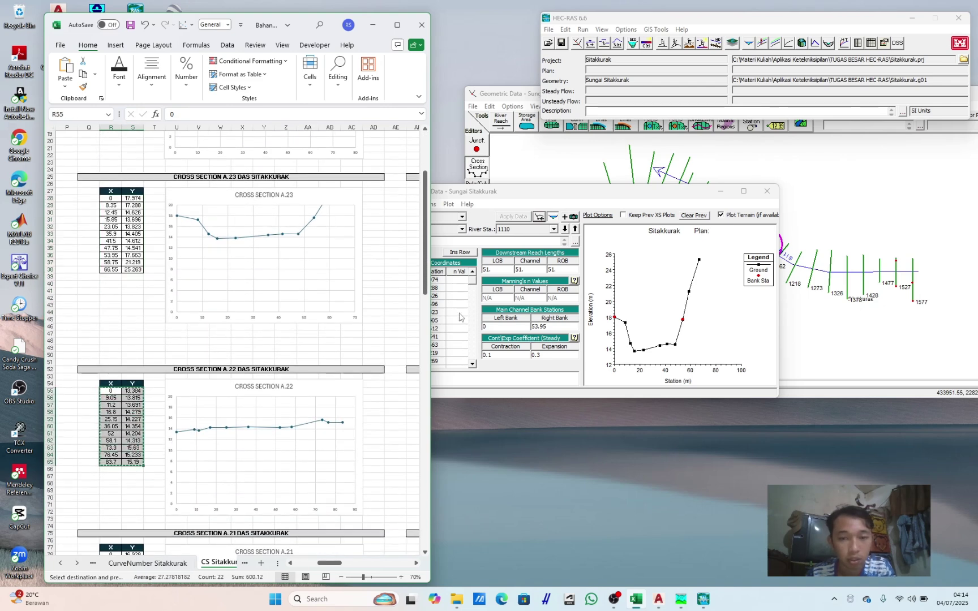
pyautogui.click(460, 314)
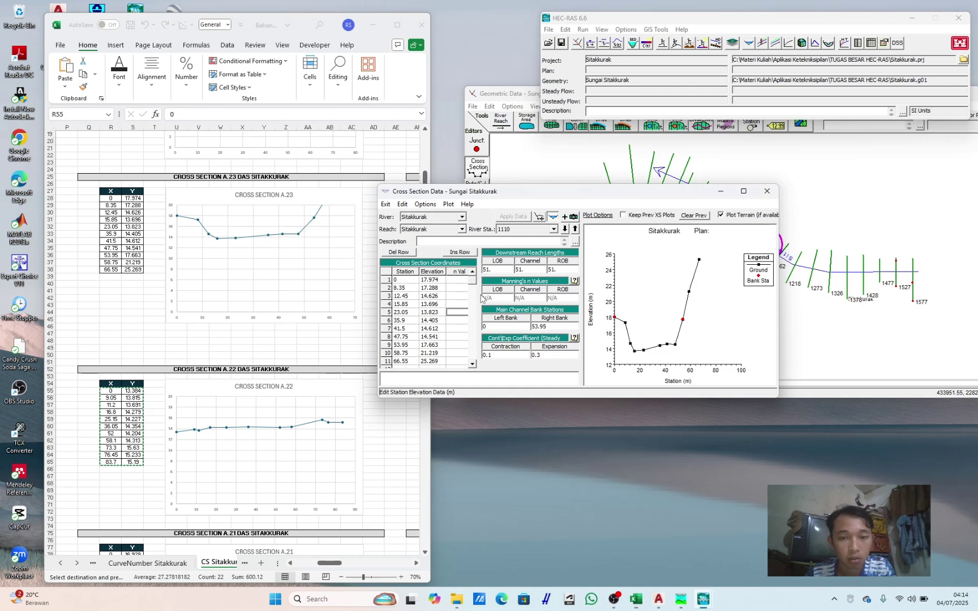
pyautogui.click(564, 229)
pyautogui.click(409, 281)
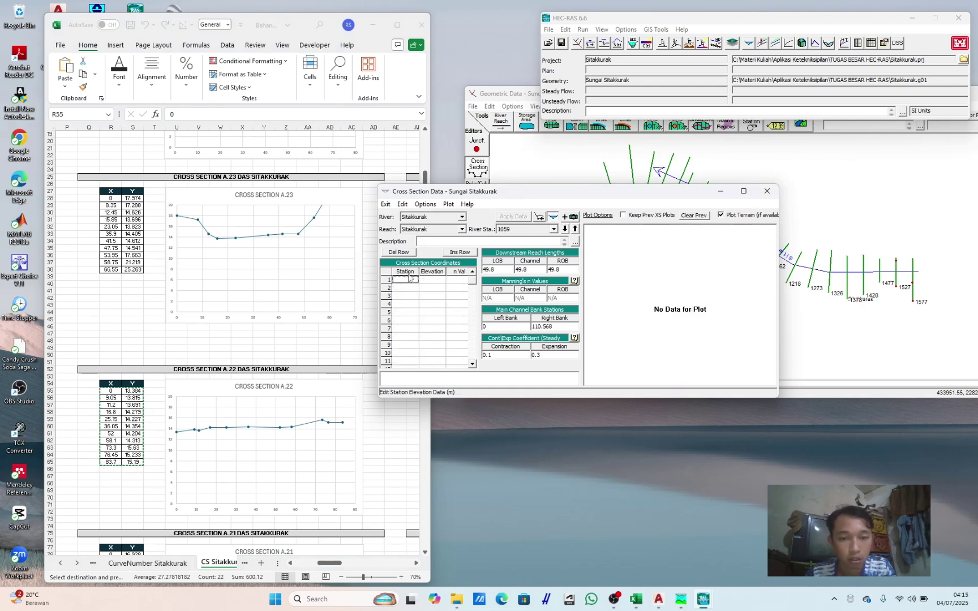
pyautogui.moveTo(410, 278); pyautogui.dragTo(435, 276)
pyautogui.hotkey('ctrl', 'v')
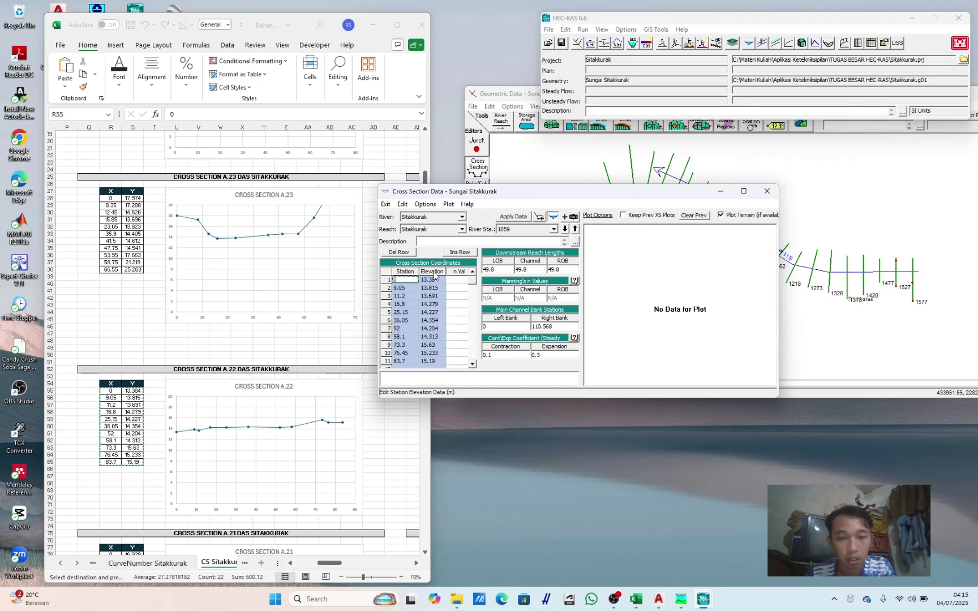
pyautogui.click(513, 216)
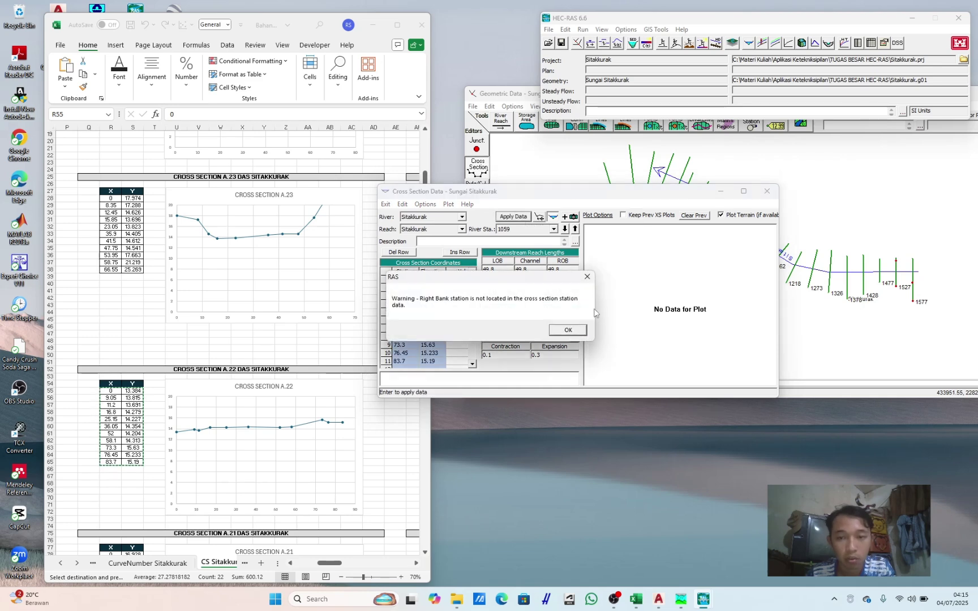
pyautogui.click(567, 330)
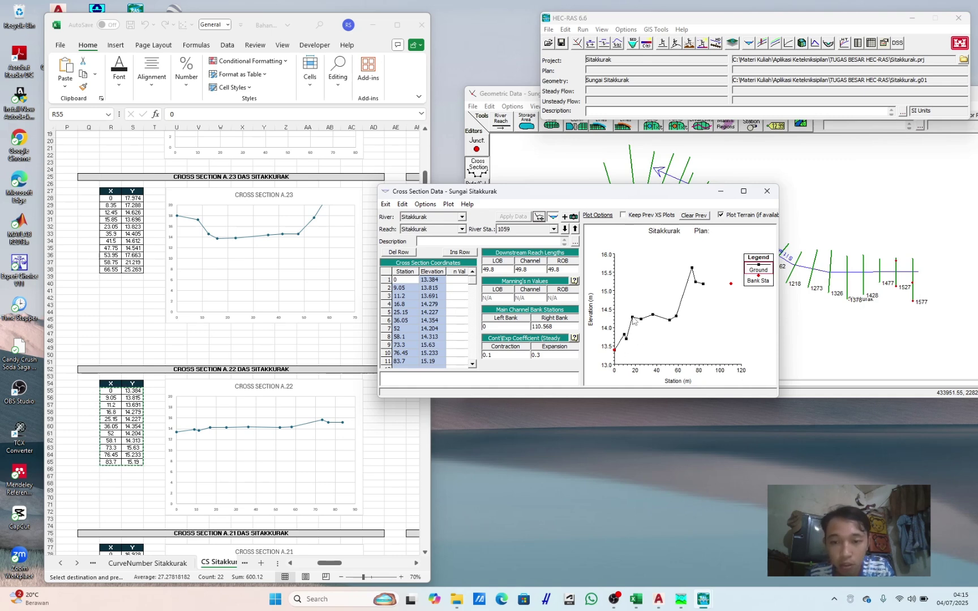
# Step: Set the left bank station of river station 1059 to 16.8, matching the fourth point of its coordinates table
pyautogui.click(410, 306)
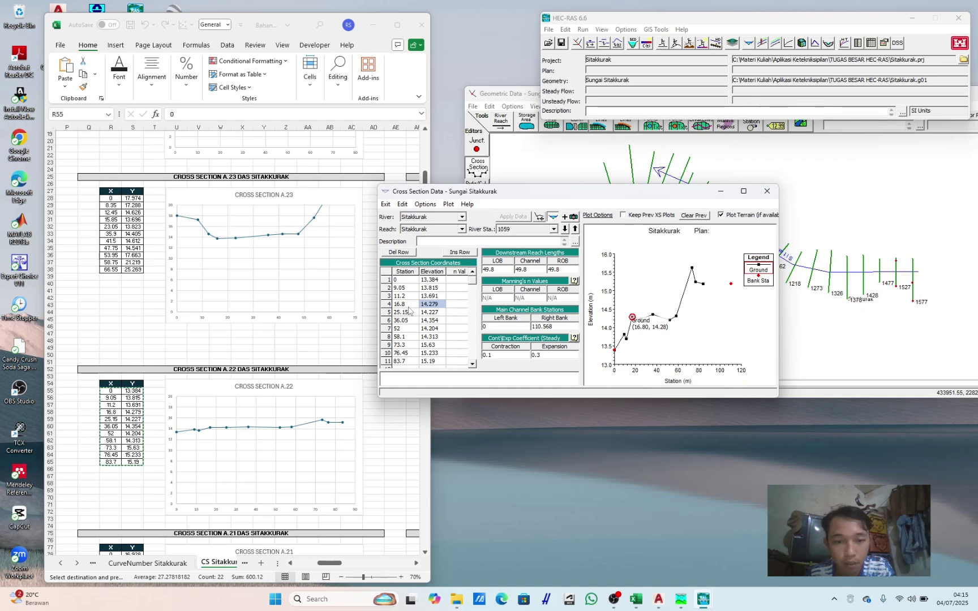
pyautogui.click(517, 326)
pyautogui.write('16.8')
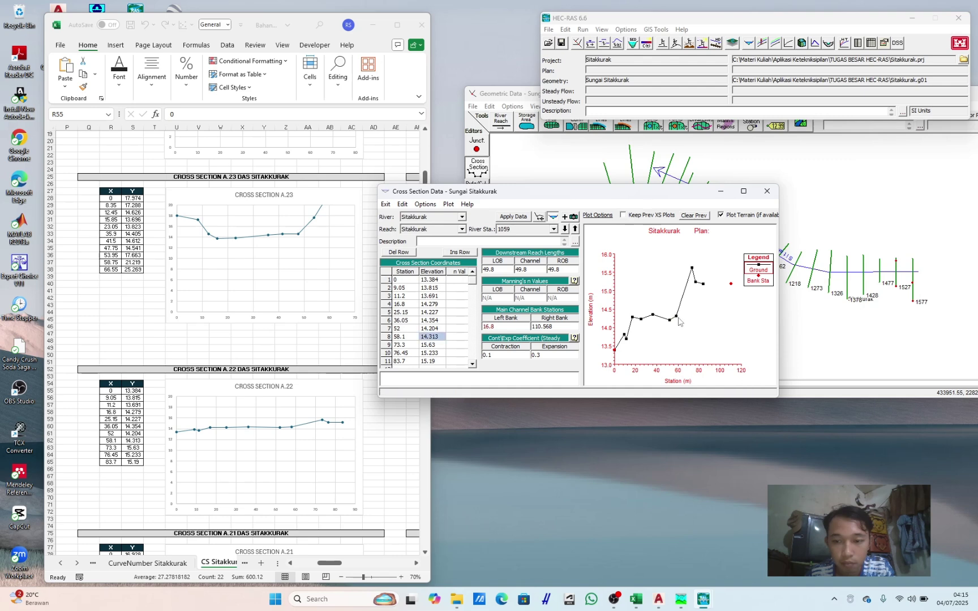
# Step: Set the right bank station of river station 1059 to 58.1, copied from its coordinates table, and apply the data
pyautogui.click(399, 338)
pyautogui.doubleClick(399, 337)
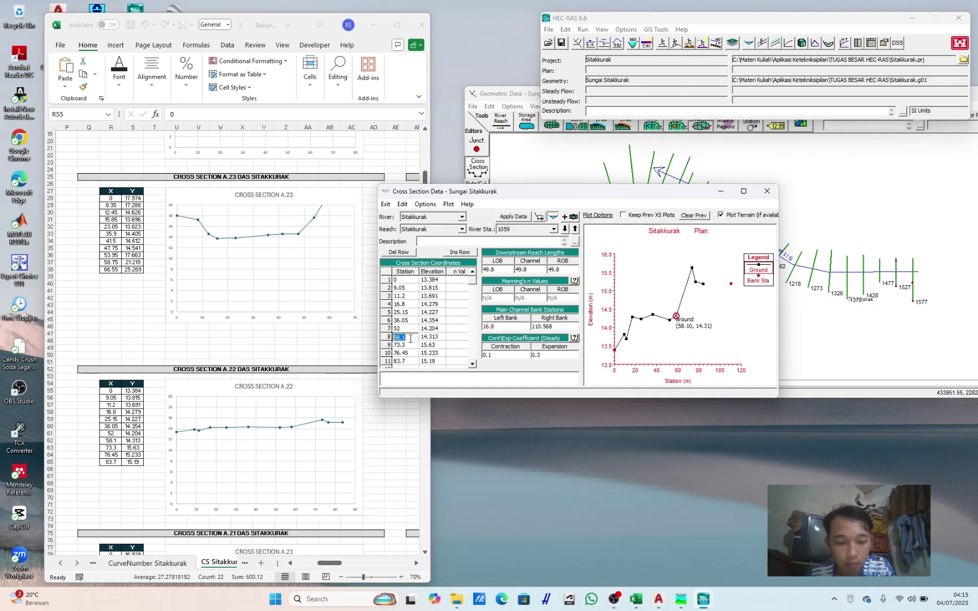
pyautogui.hotkey('ctrl', 'c')
pyautogui.doubleClick(564, 327)
pyautogui.hotkey('ctrl', 'v')
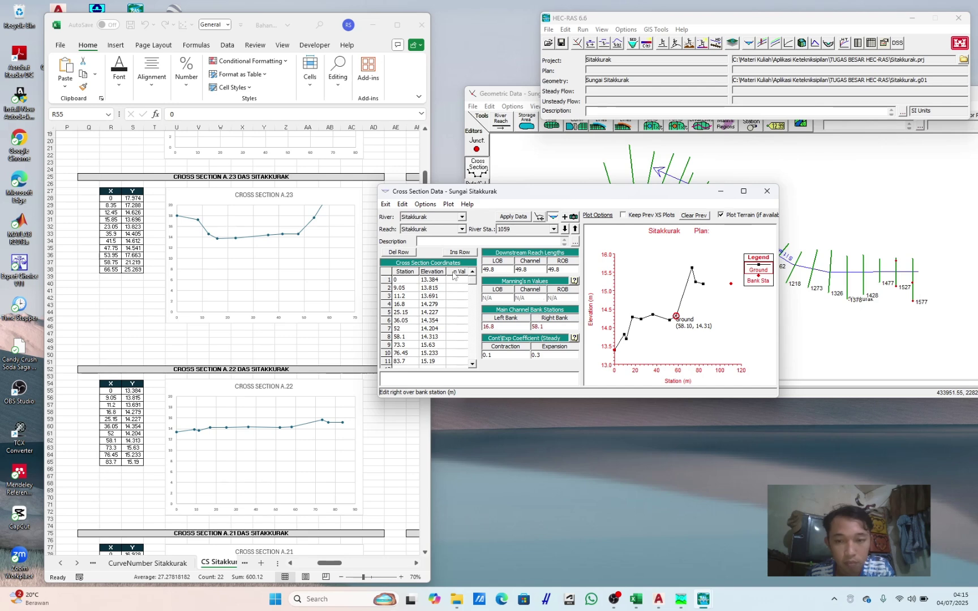
pyautogui.click(513, 216)
# Step: Go to river station 1009, fill its station and elevation coordinates with the Cross Section A.21 table from Excel, and apply the data
pyautogui.click(565, 228)
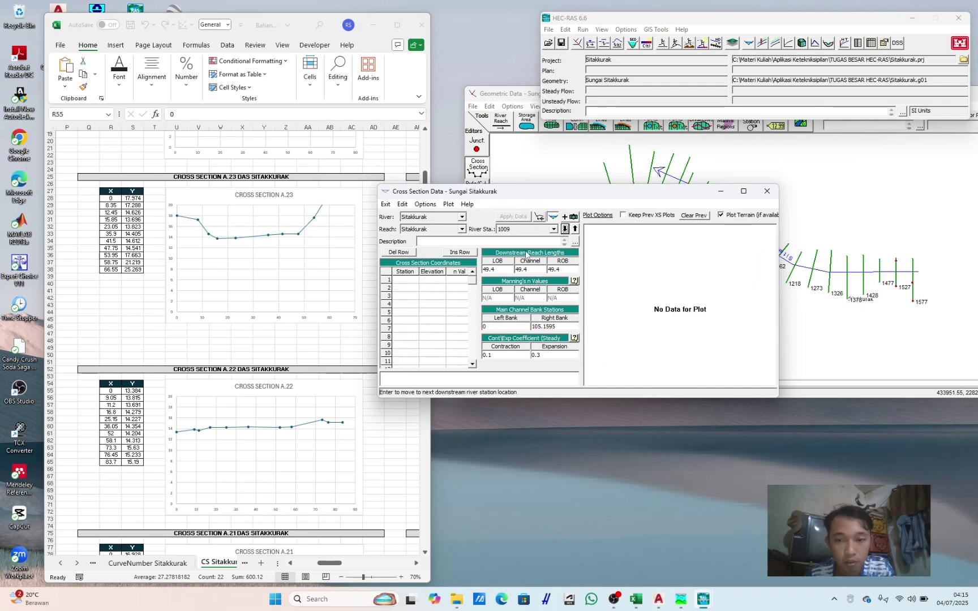
pyautogui.click(209, 416)
pyautogui.scroll(-4, 135, 438)
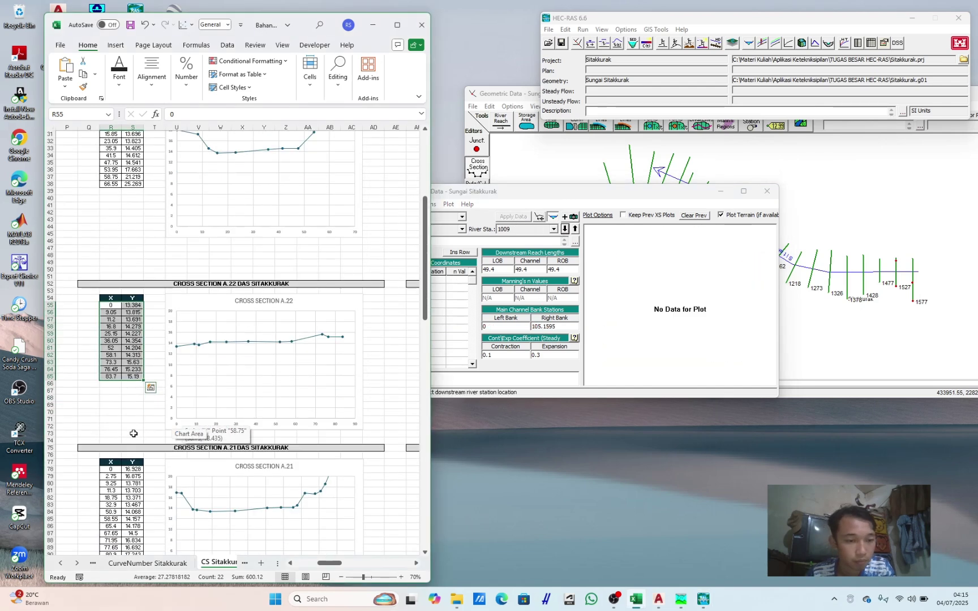
pyautogui.scroll(-5, 133, 434)
pyautogui.moveTo(110, 363); pyautogui.dragTo(144, 463)
pyautogui.hotkey('ctrl', 'c')
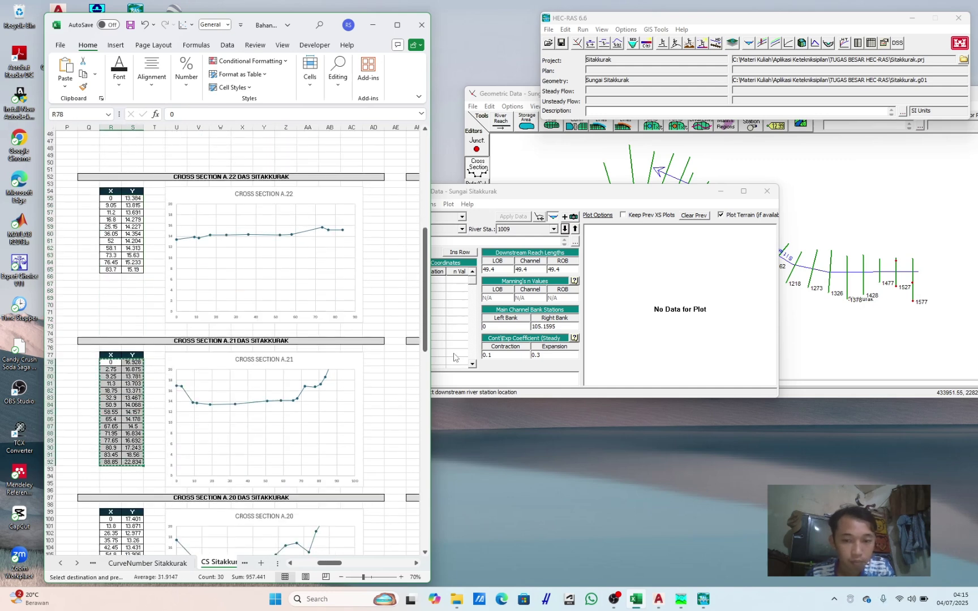
pyautogui.click(453, 191)
pyautogui.moveTo(405, 271); pyautogui.dragTo(432, 276)
pyautogui.hotkey('ctrl', 'v')
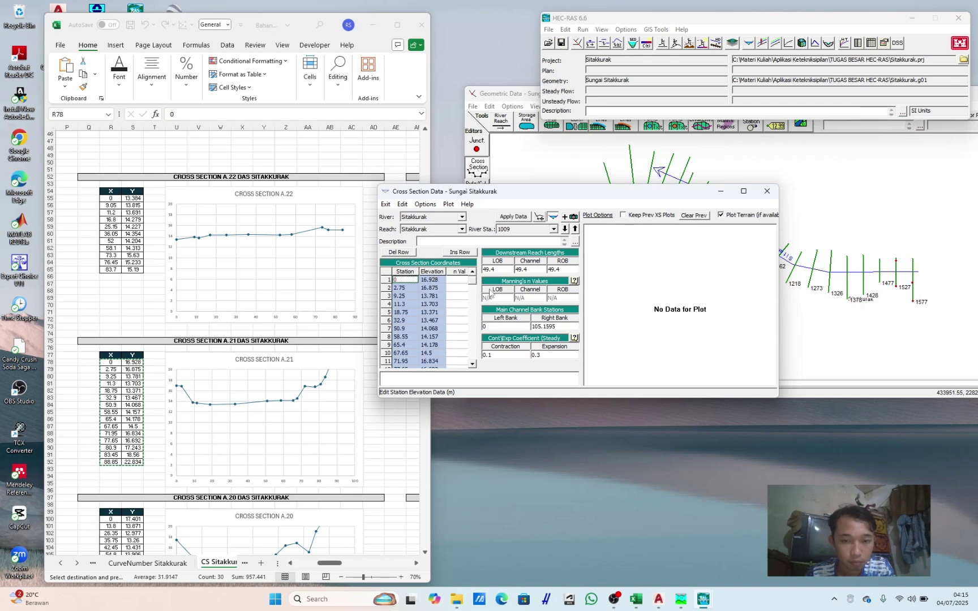
pyautogui.click(523, 218)
pyautogui.click(568, 332)
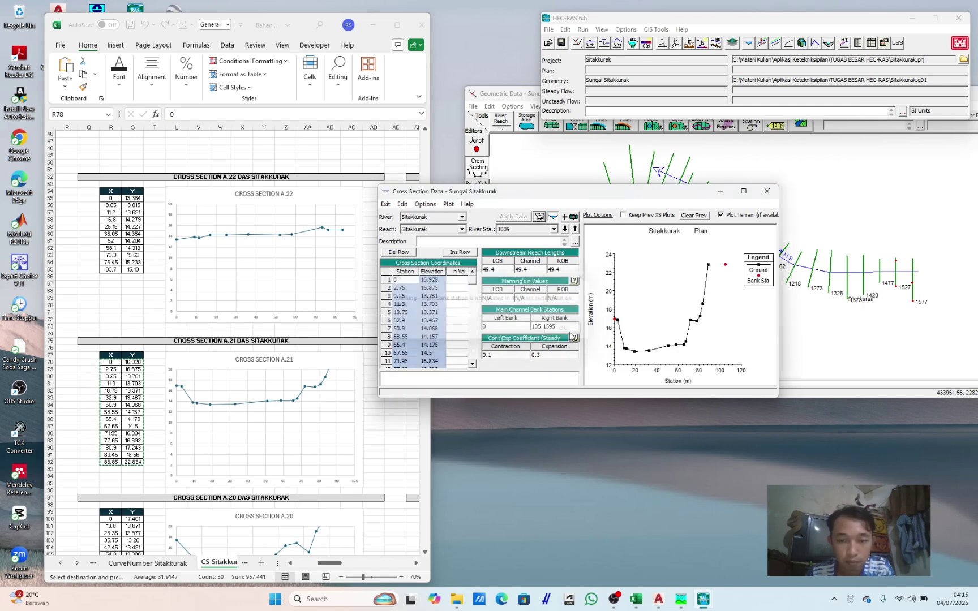
# Step: Set the right bank station of river station 1009 to 71.95, matching the eleventh point of its coordinates table, and apply the data
pyautogui.click(689, 321)
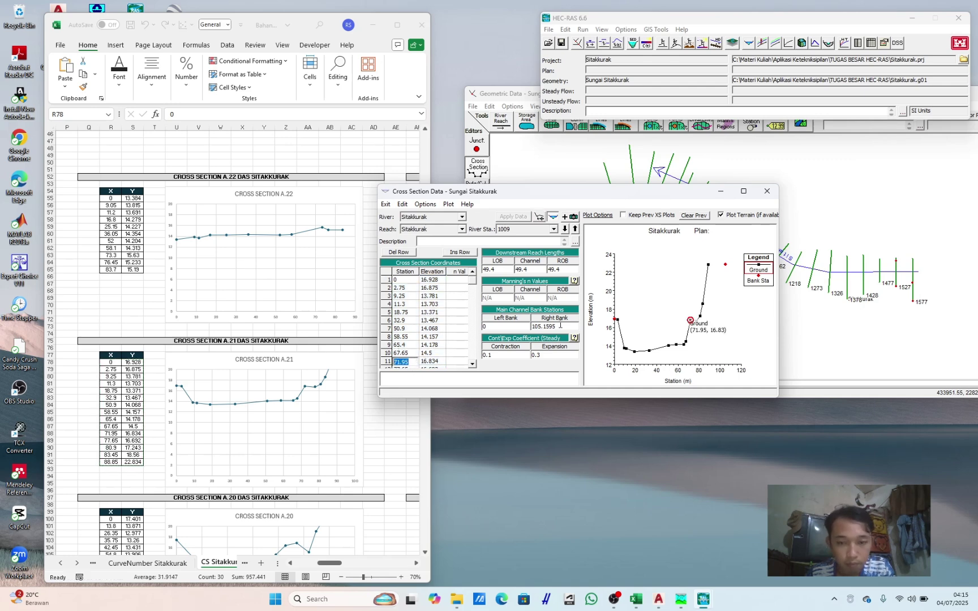
pyautogui.doubleClick(543, 327)
pyautogui.write('71.95')
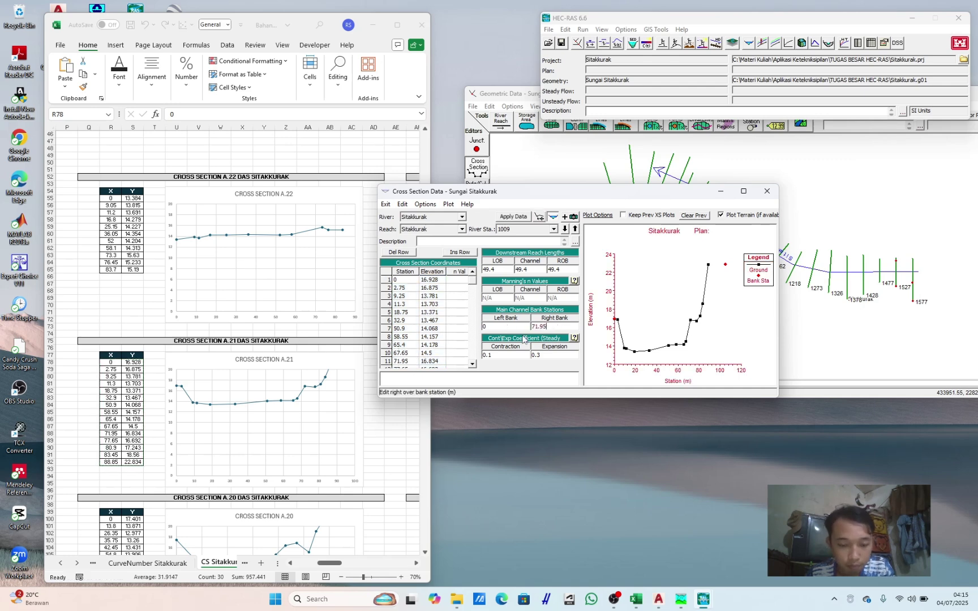
pyautogui.click(513, 218)
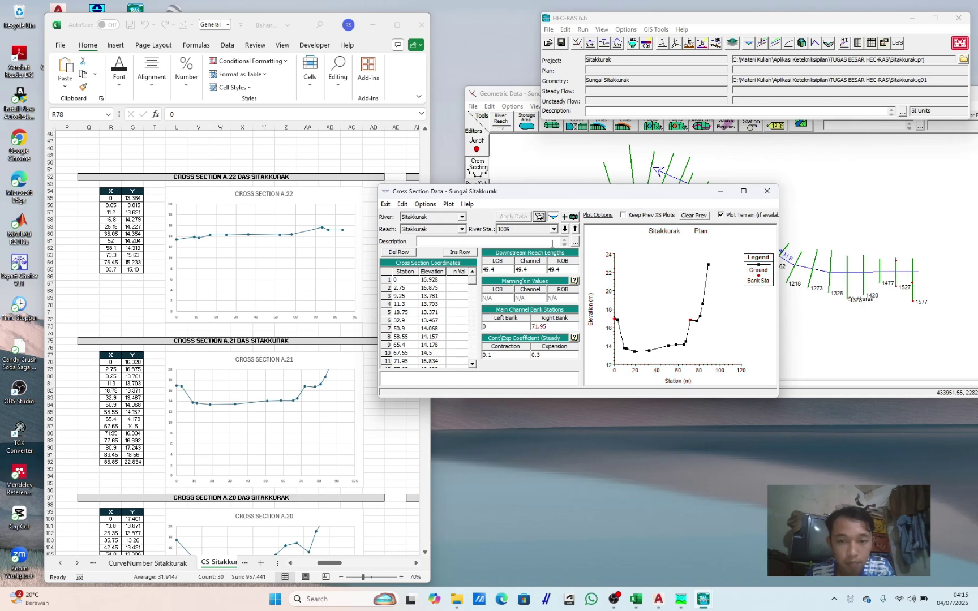
# Step: Go to river station 960, fill its station and elevation coordinates with the Cross Section A.20 table from Excel, and apply the data
pyautogui.click(564, 229)
pyautogui.click(414, 451)
pyautogui.scroll(-5, 374, 469)
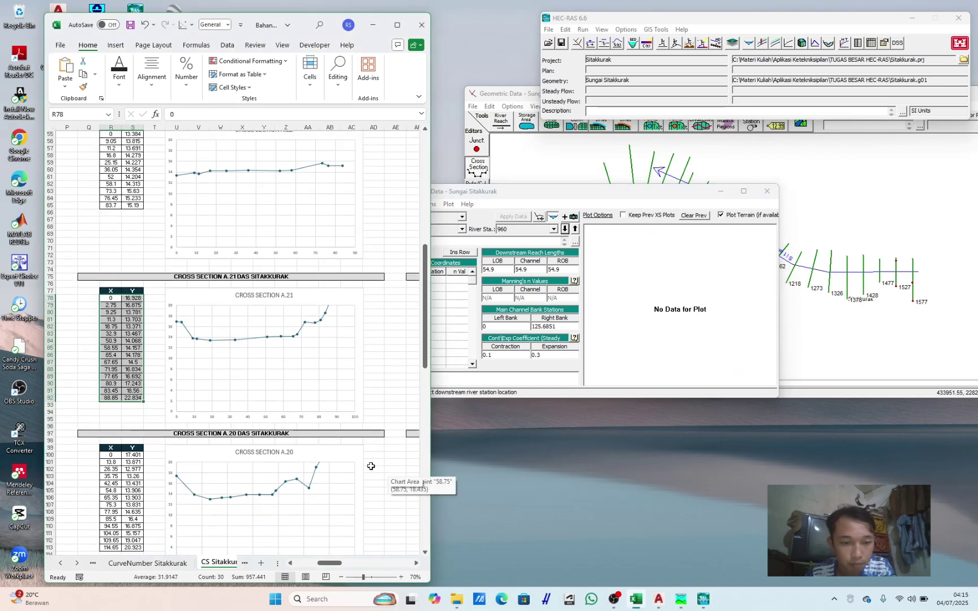
pyautogui.scroll(-6, 362, 469)
pyautogui.moveTo(116, 285); pyautogui.dragTo(136, 377)
pyautogui.hotkey('ctrl', 'c')
pyautogui.click(422, 308)
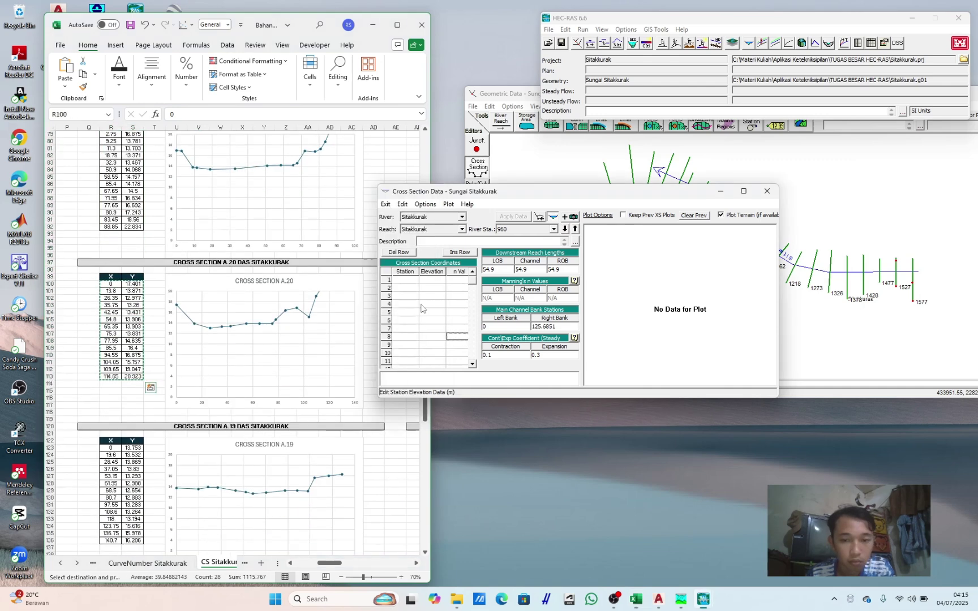
pyautogui.click(404, 276)
pyautogui.hotkey('ctrl', 'v')
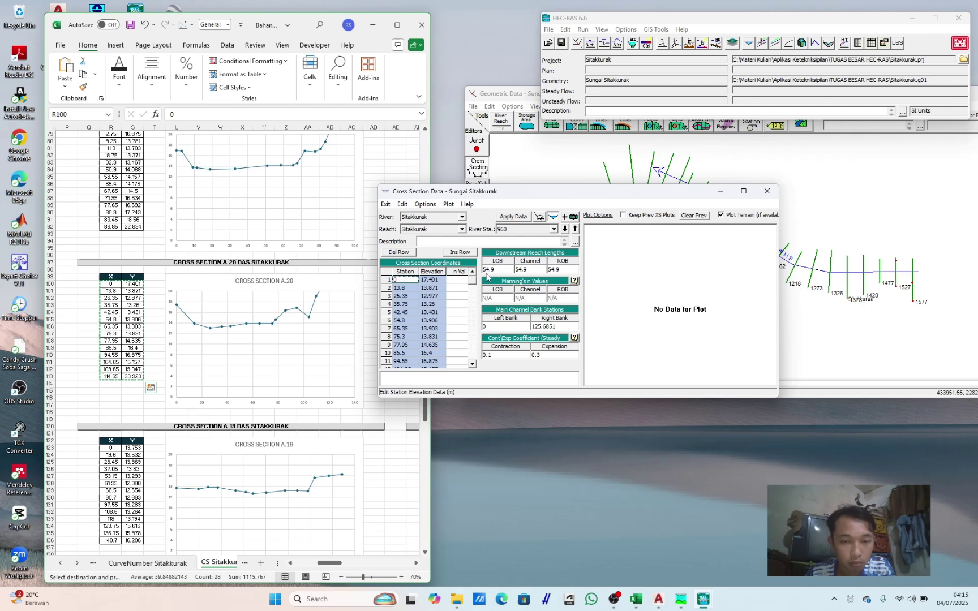
pyautogui.click(521, 219)
pyautogui.click(566, 330)
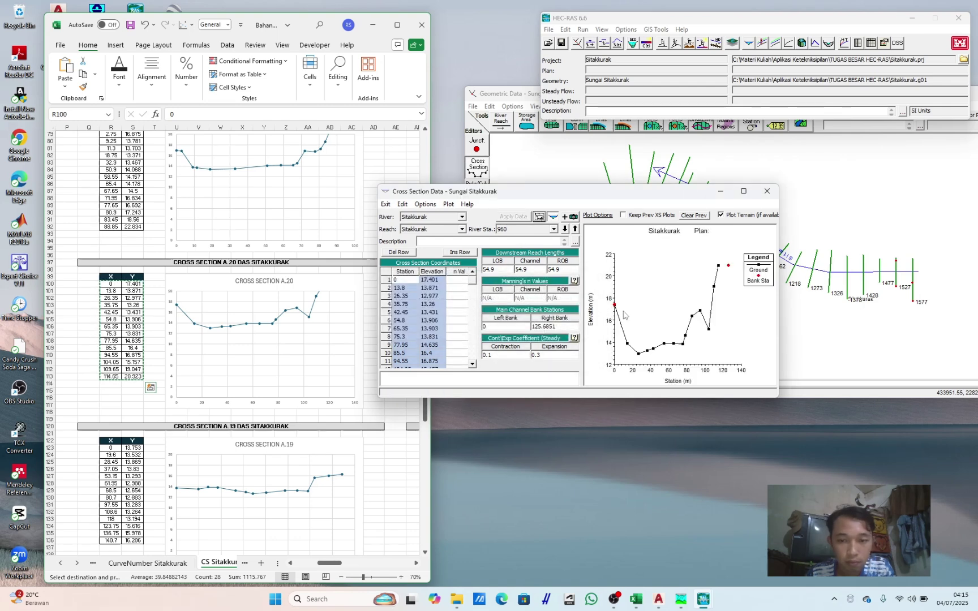
# Step: Set the right bank station of river station 960 to 94.55, matching the eleventh point of its coordinates table, and apply the data
pyautogui.click(692, 316)
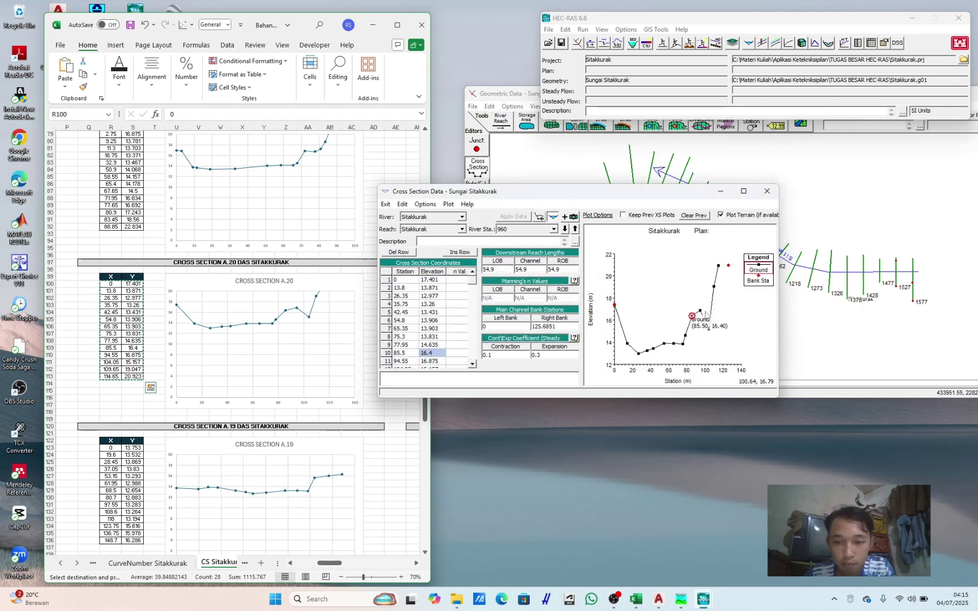
pyautogui.click(700, 312)
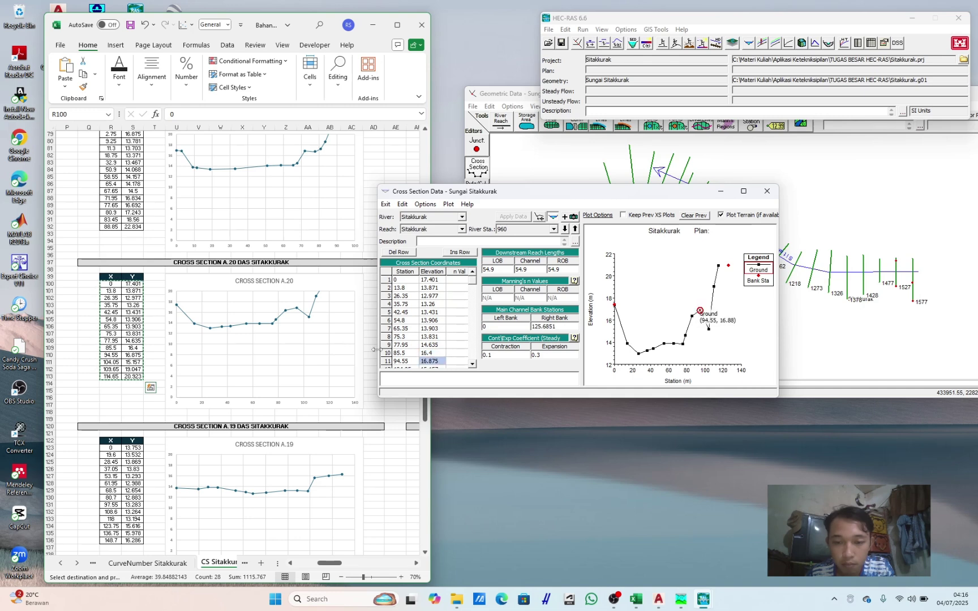
pyautogui.click(416, 362)
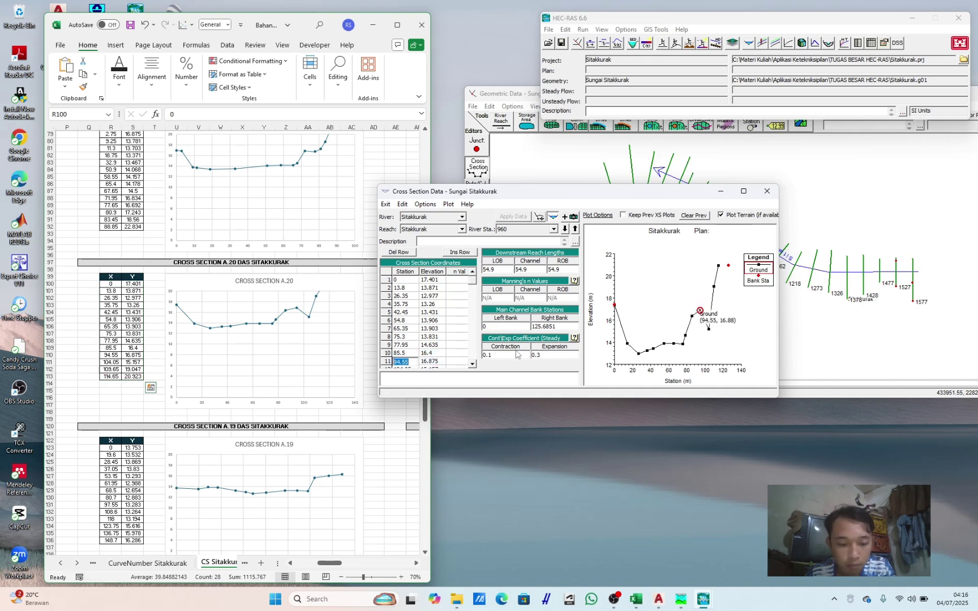
pyautogui.click(564, 326)
pyautogui.write('94.55')
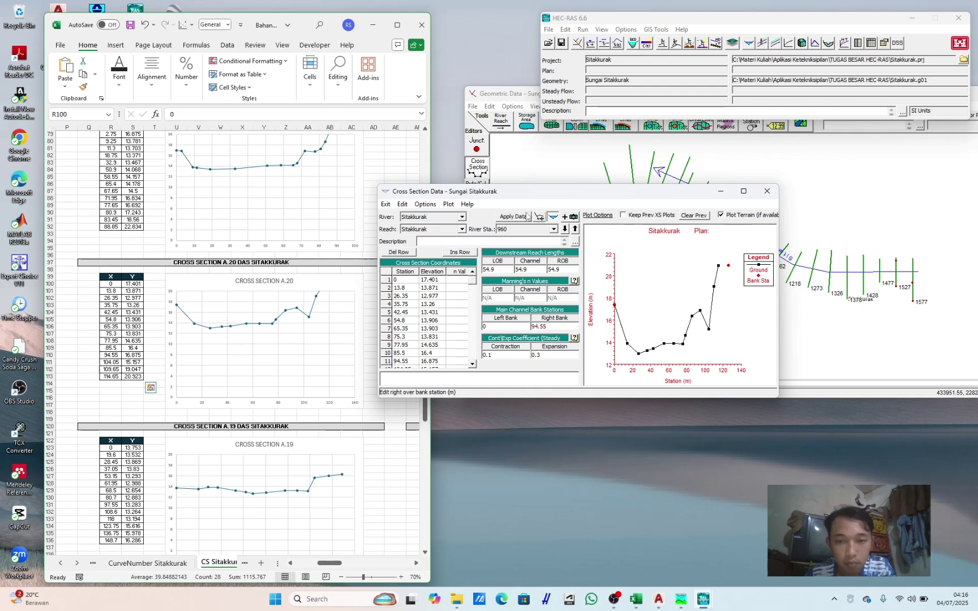
pyautogui.press('Return')
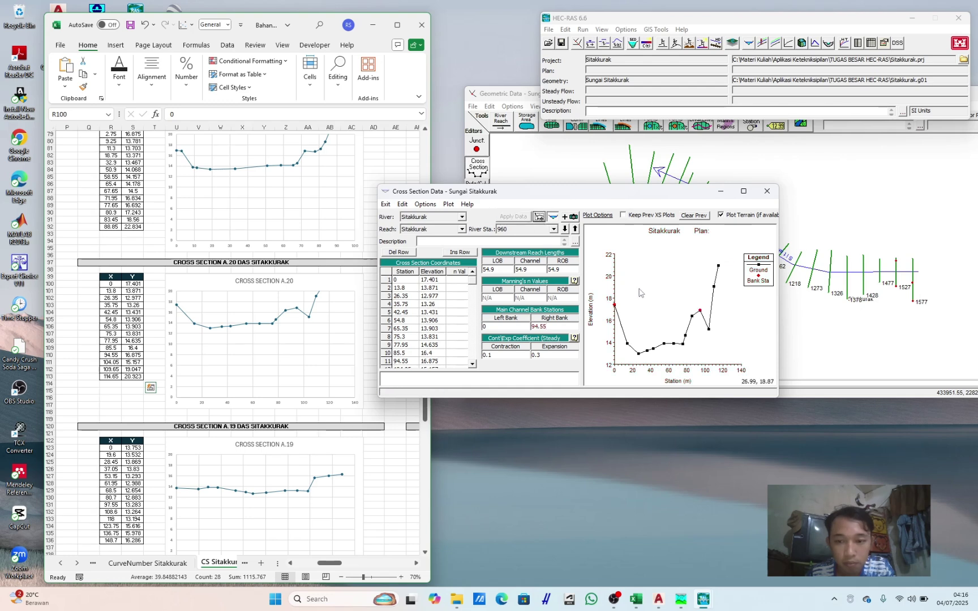
# Step: Go to river station 905, fill its station and elevation coordinates with the Cross Section A.19 table from Excel, and apply the data
pyautogui.click(564, 229)
pyautogui.click(304, 404)
pyautogui.scroll(-3, 304, 405)
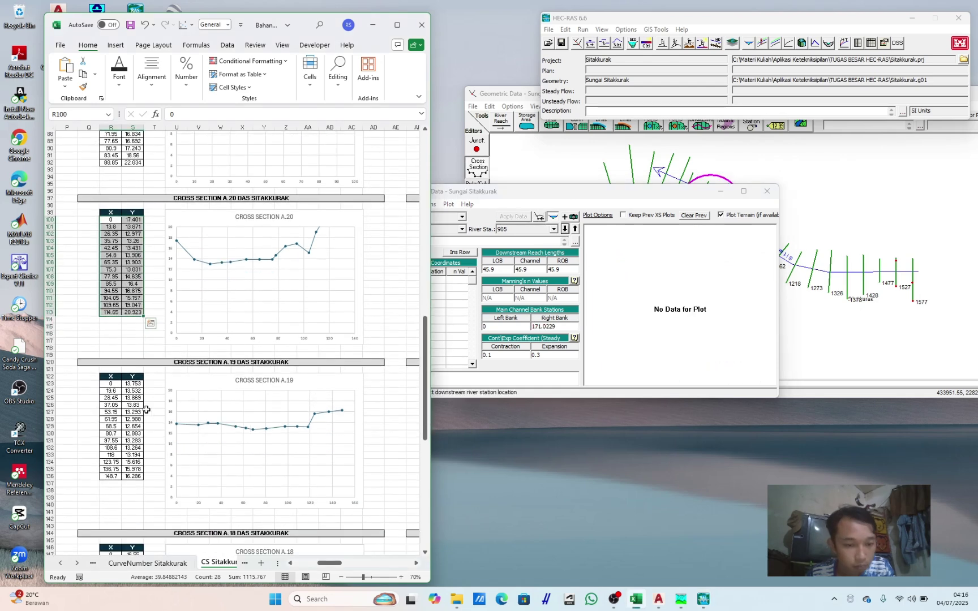
pyautogui.moveTo(111, 384); pyautogui.dragTo(137, 476)
pyautogui.hotkey('ctrl', 'c')
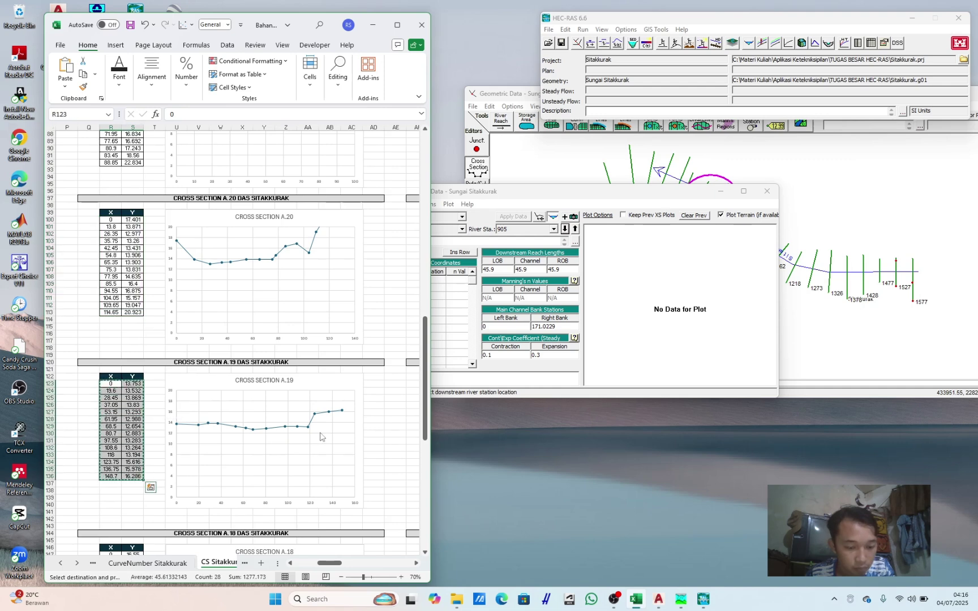
pyautogui.click(439, 325)
pyautogui.moveTo(403, 271); pyautogui.dragTo(431, 274)
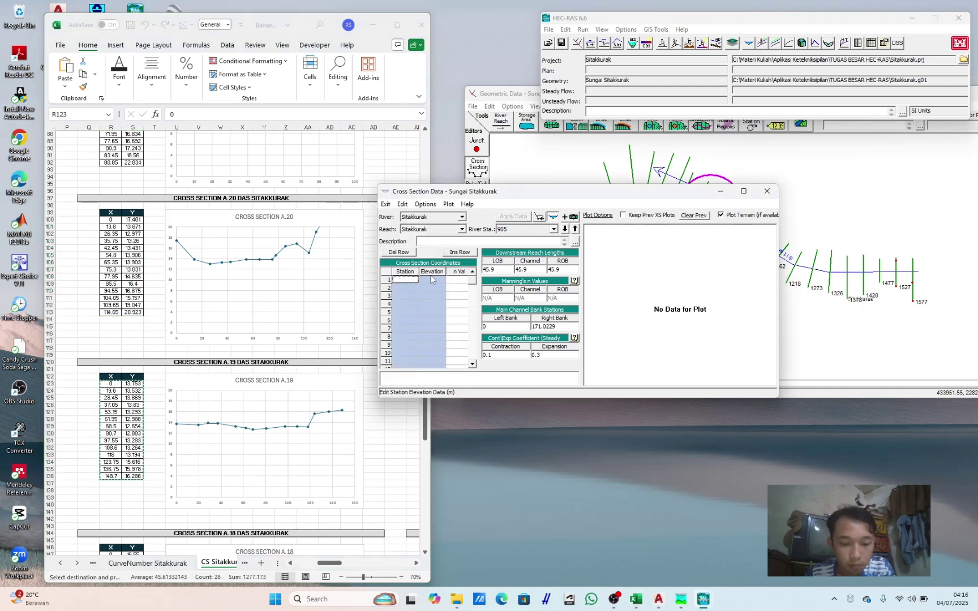
pyautogui.hotkey('ctrl', 'v')
pyautogui.click(539, 217)
pyautogui.click(566, 329)
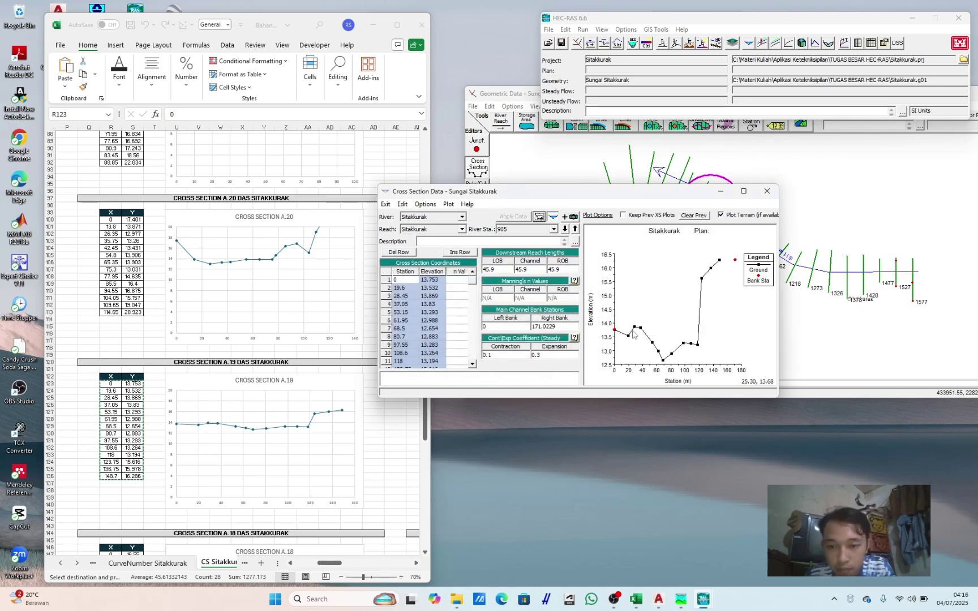
# Step: Set the right bank station of river station 905 to 123.75, copied from the twelfth point of its coordinates table, and apply the data
pyautogui.click(702, 278)
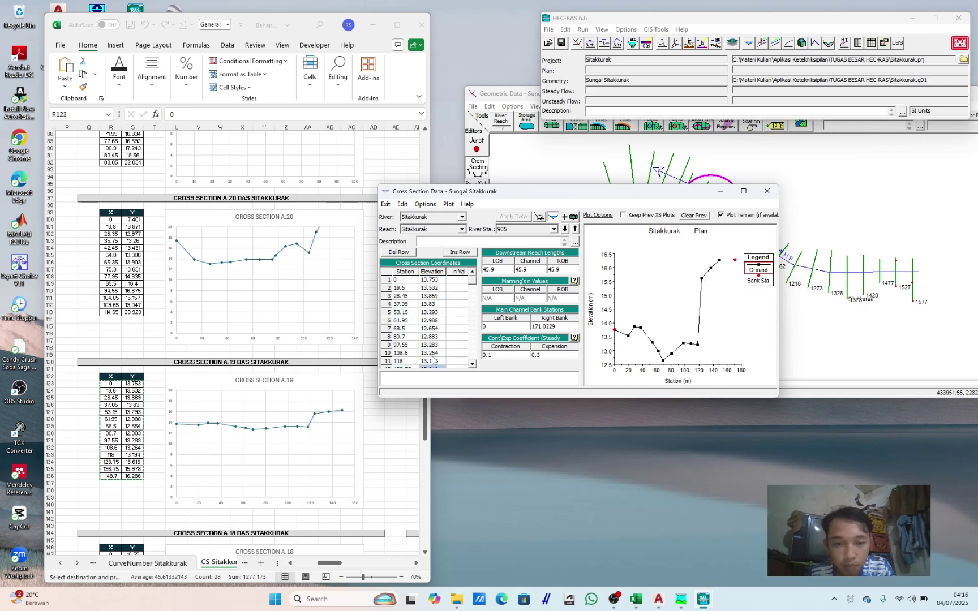
pyautogui.click(472, 364)
pyautogui.click(472, 365)
pyautogui.click(472, 364)
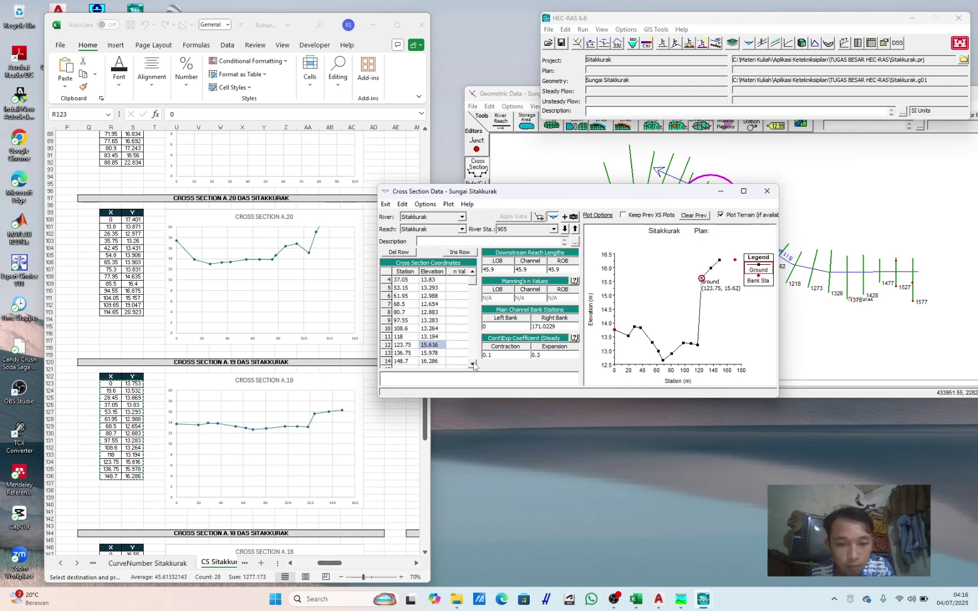
pyautogui.click(413, 346)
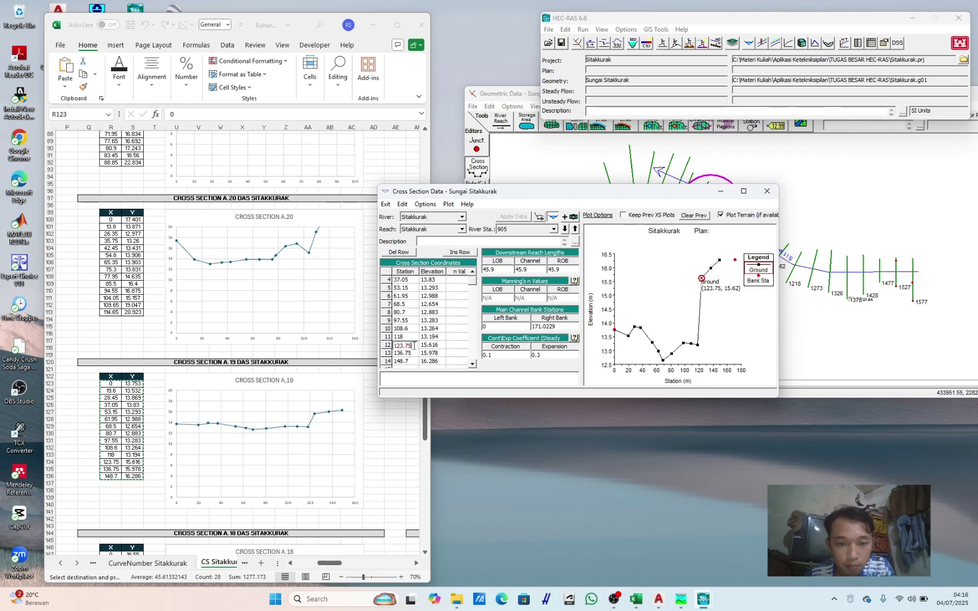
pyautogui.click(565, 326)
pyautogui.hotkey('ctrl', 'v')
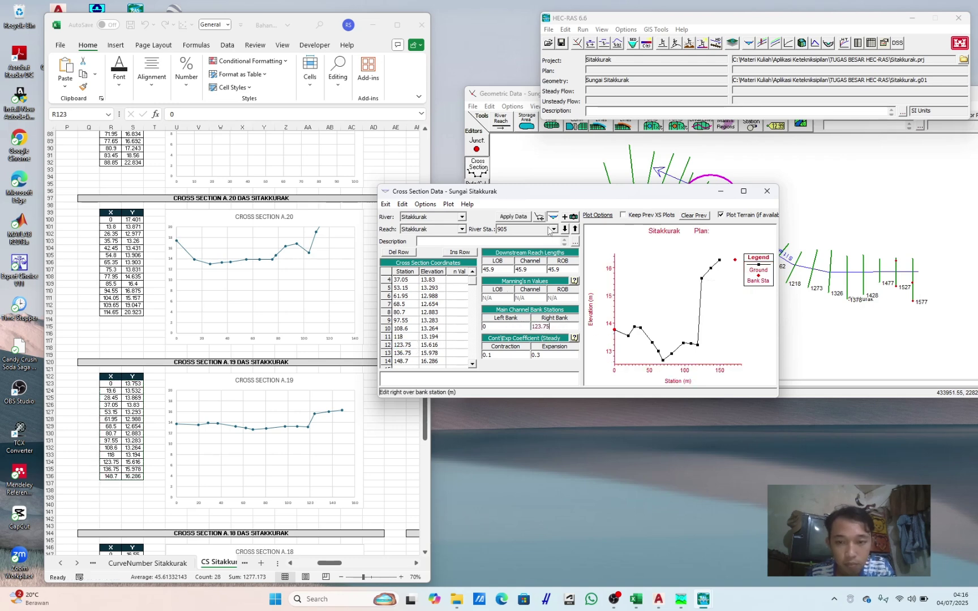
pyautogui.click(520, 217)
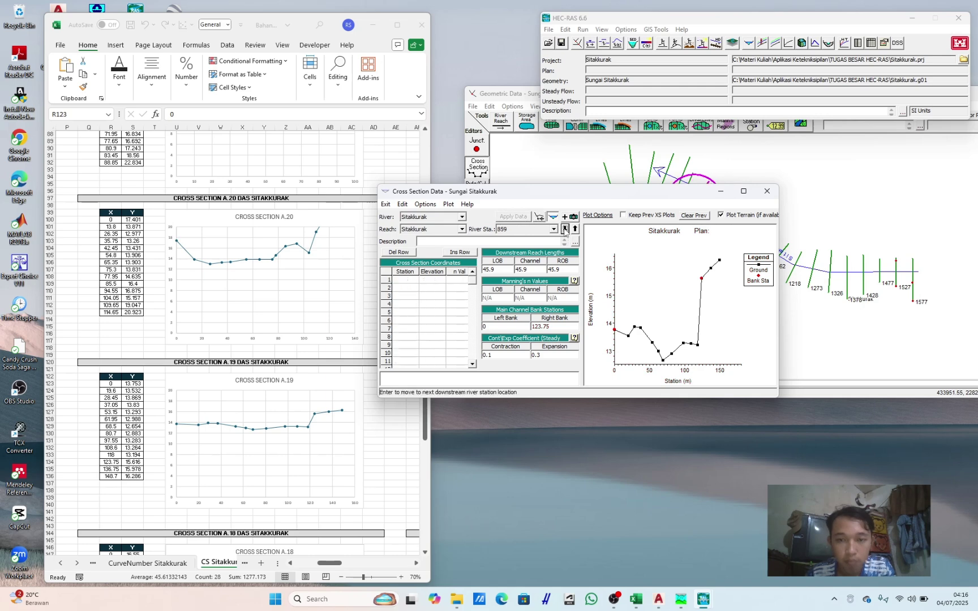
# Step: Go to river station 859, fill its station and elevation coordinates with the Cross Section A.18 table from Excel, and apply the data
pyautogui.click(565, 228)
pyautogui.click(192, 417)
pyautogui.scroll(-11, 191, 418)
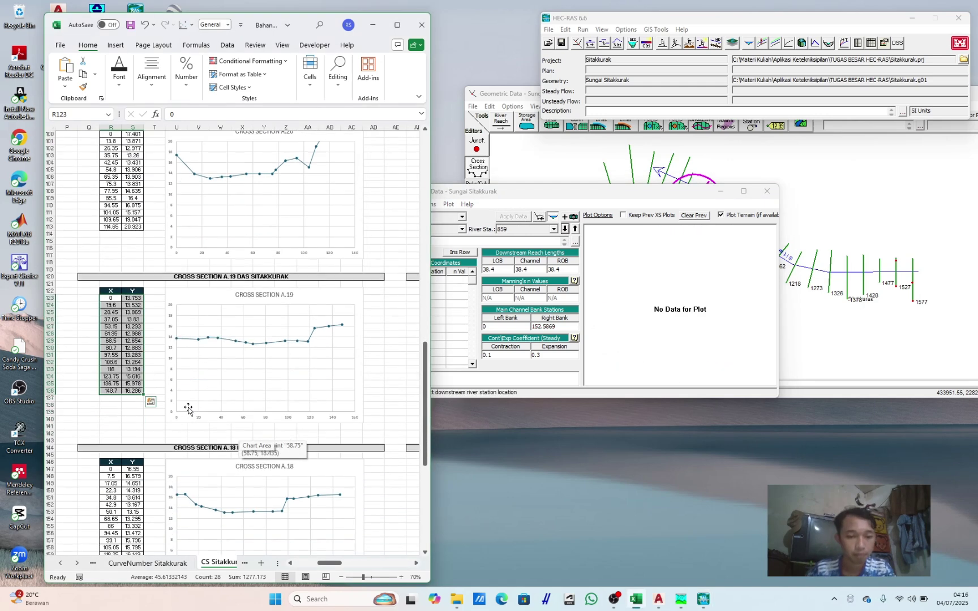
pyautogui.moveTo(106, 321); pyautogui.dragTo(137, 416)
pyautogui.hotkey('ctrl', 'c')
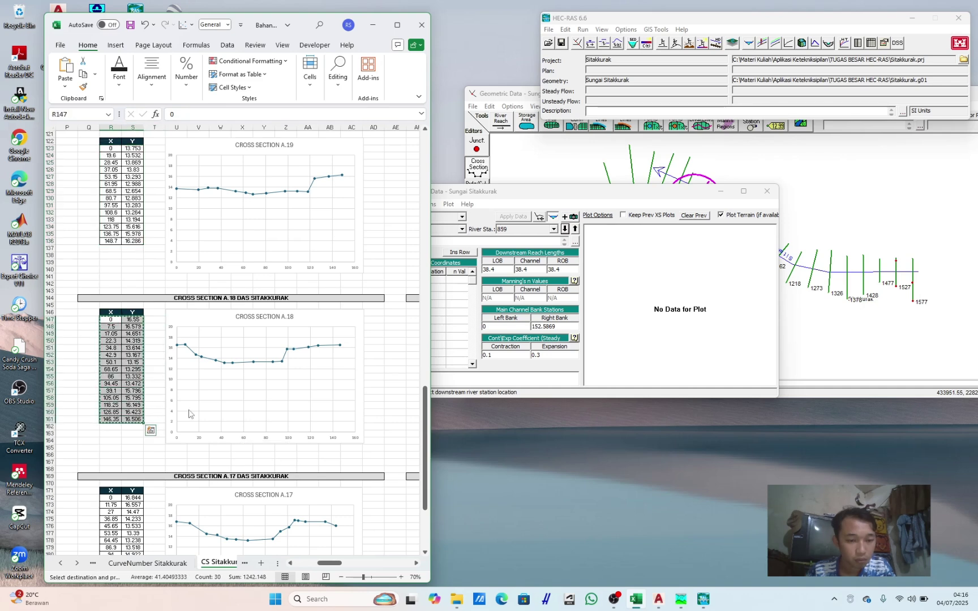
pyautogui.click(431, 319)
pyautogui.moveTo(405, 274); pyautogui.dragTo(441, 275)
pyautogui.hotkey('ctrl', 'v')
pyautogui.click(464, 310)
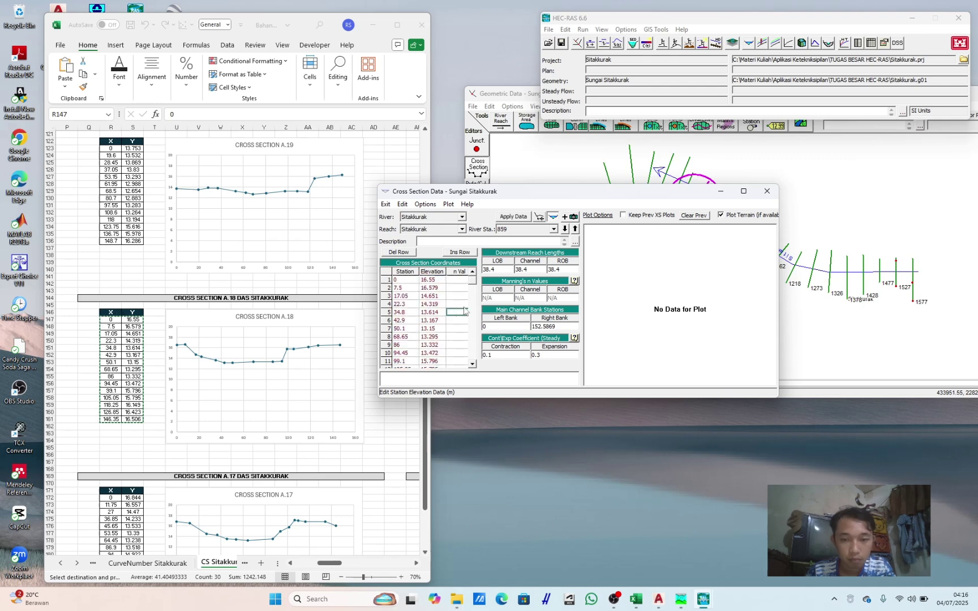
pyautogui.click(513, 218)
pyautogui.click(567, 329)
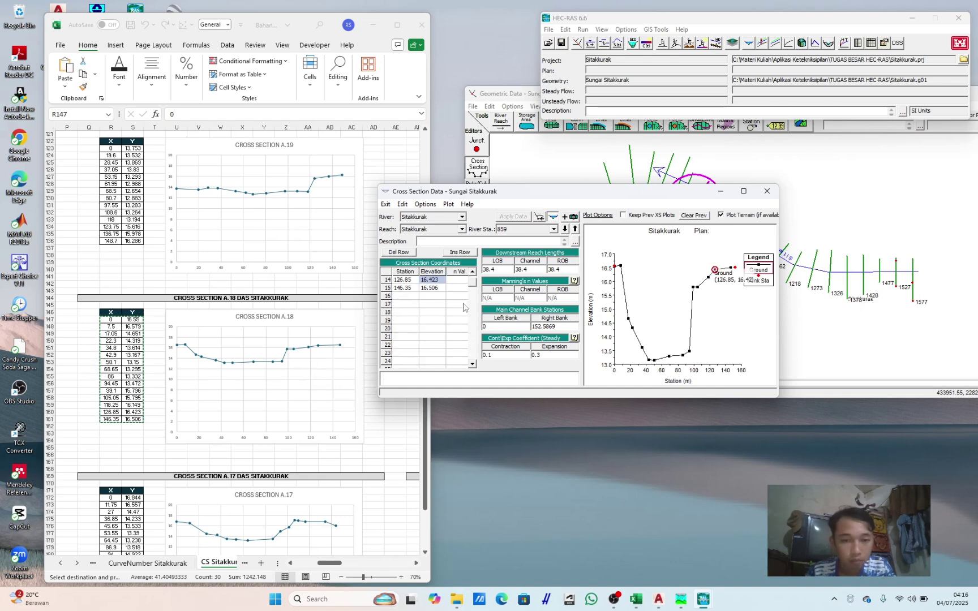
# Step: Set the right bank station of river station 859 to 126.85, copied from the fourteenth point of its coordinates table
pyautogui.scroll(-4, 414, 281)
pyautogui.click(403, 280)
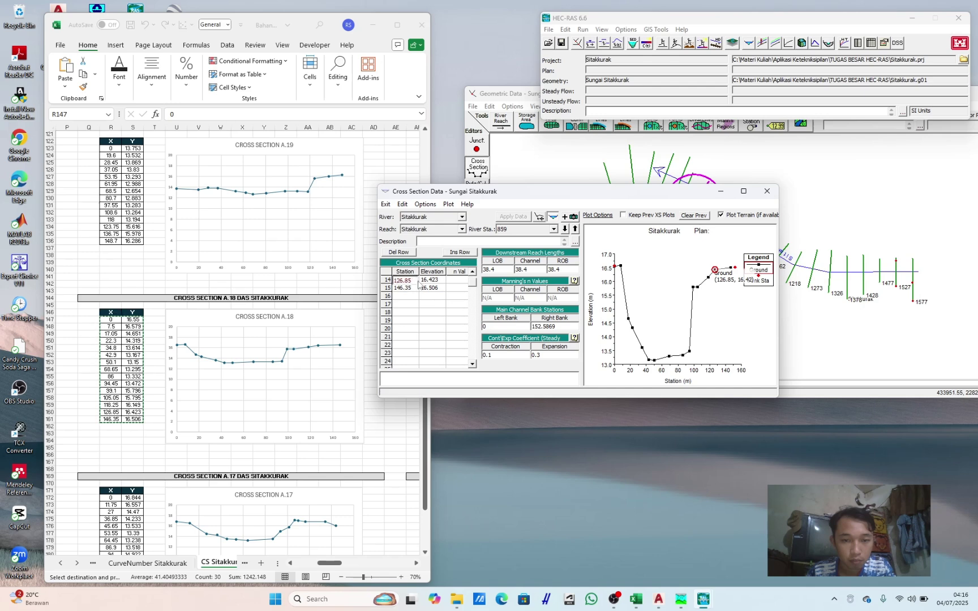
pyautogui.hotkey('ctrl', 'c')
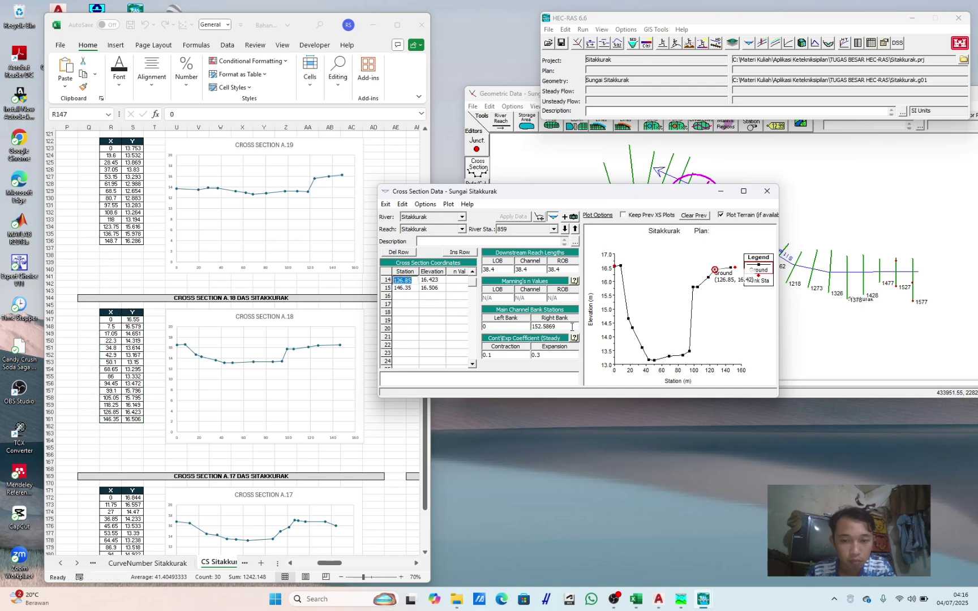
pyautogui.doubleClick(559, 327)
pyautogui.hotkey('ctrl', 'v')
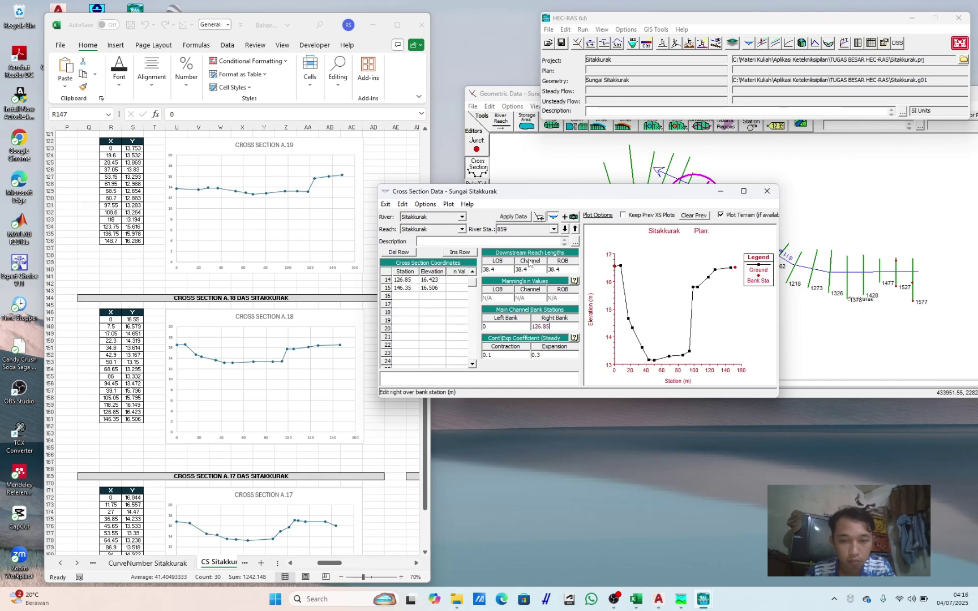
# Step: Apply the data of river station 859, and fill and apply river station 821's station and elevation coordinates from the Cross Section A.17 table in Excel
pyautogui.click(519, 218)
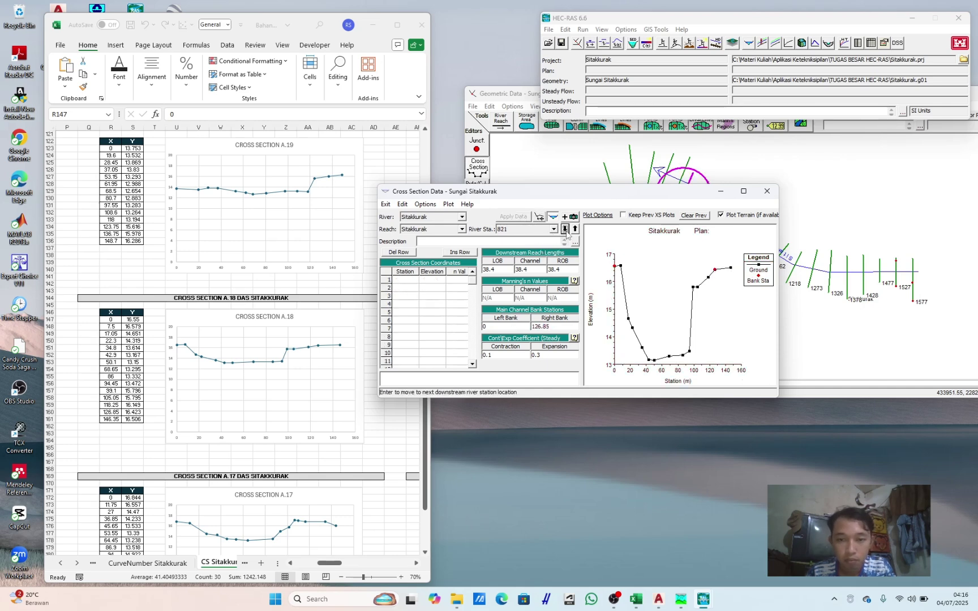
pyautogui.click(564, 229)
pyautogui.hotkey('alt', 'Tab')
pyautogui.scroll(-5, 217, 386)
pyautogui.scroll(-4, 149, 381)
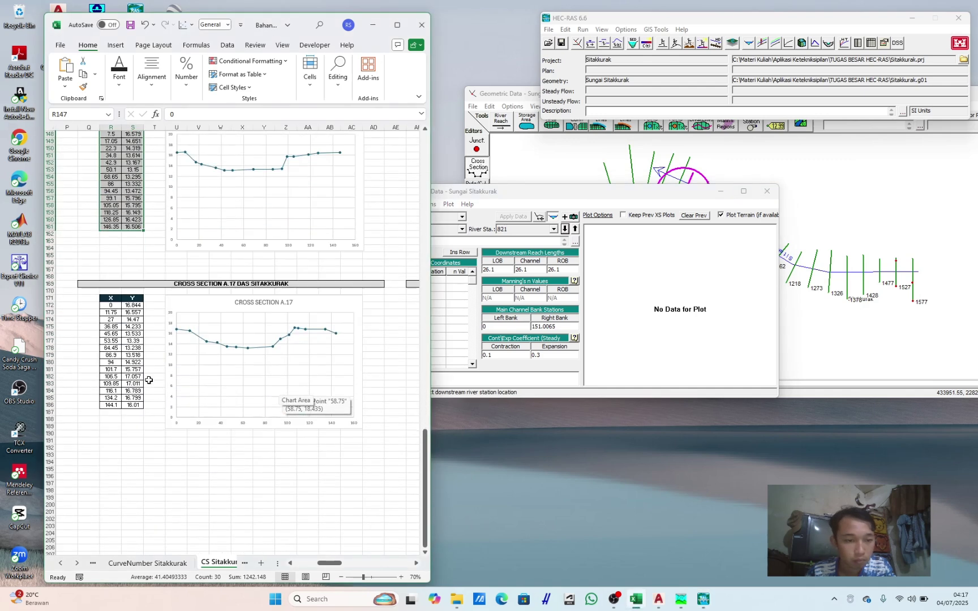
pyautogui.moveTo(112, 307); pyautogui.dragTo(133, 403)
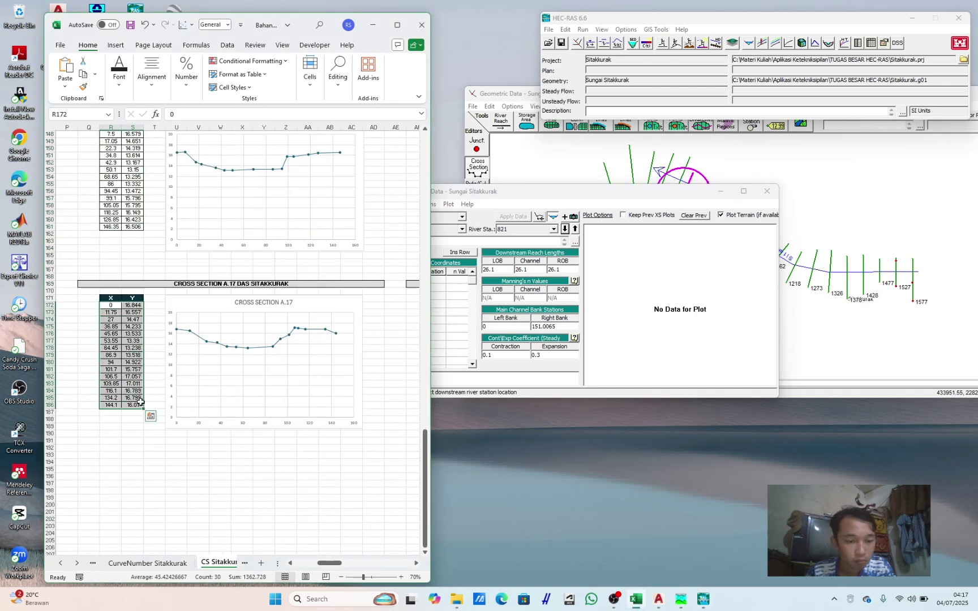
pyautogui.hotkey('ctrl', 'c')
pyautogui.click(466, 305)
pyautogui.click(404, 277)
pyautogui.hotkey('ctrl', 'v')
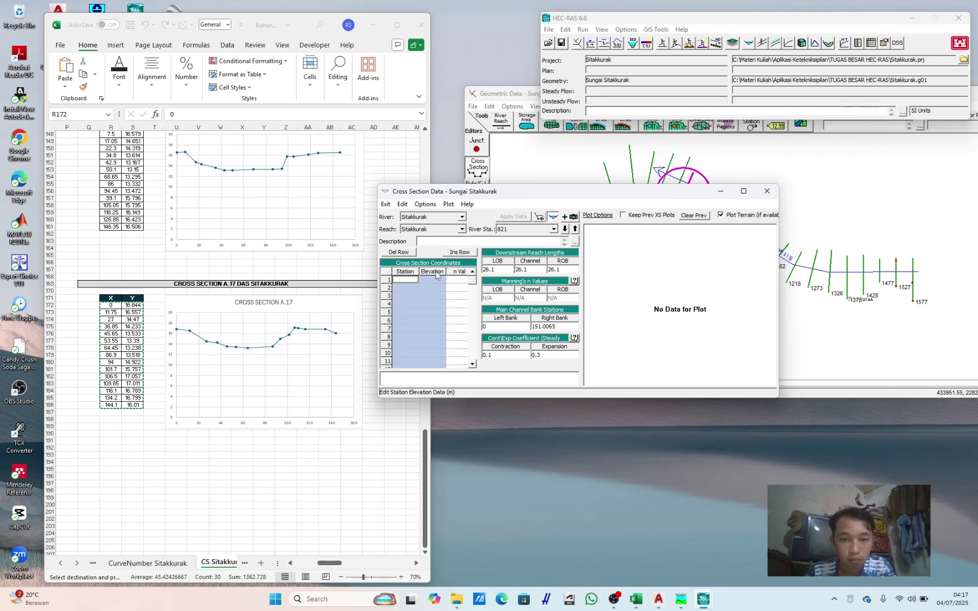
pyautogui.click(513, 216)
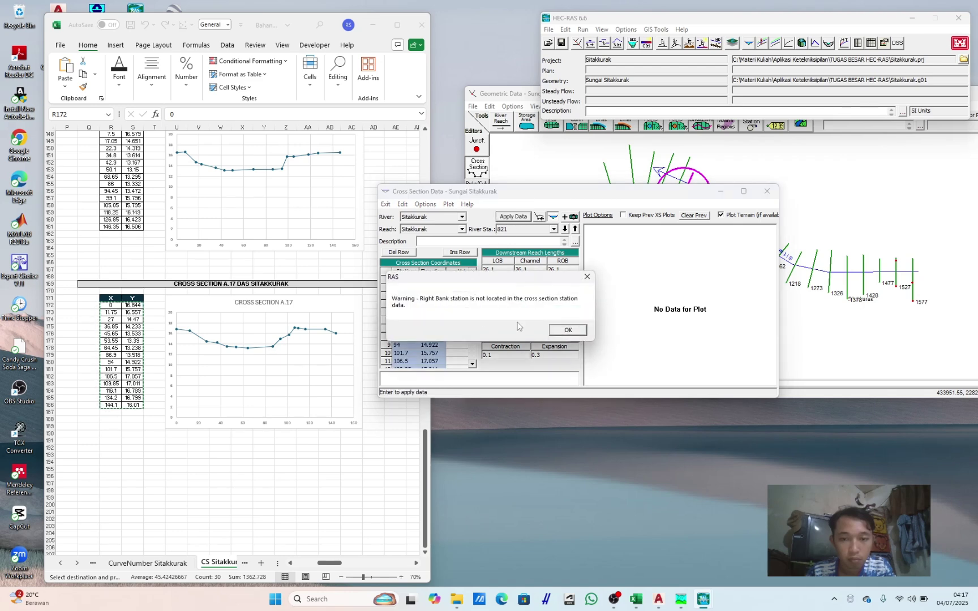
pyautogui.click(565, 331)
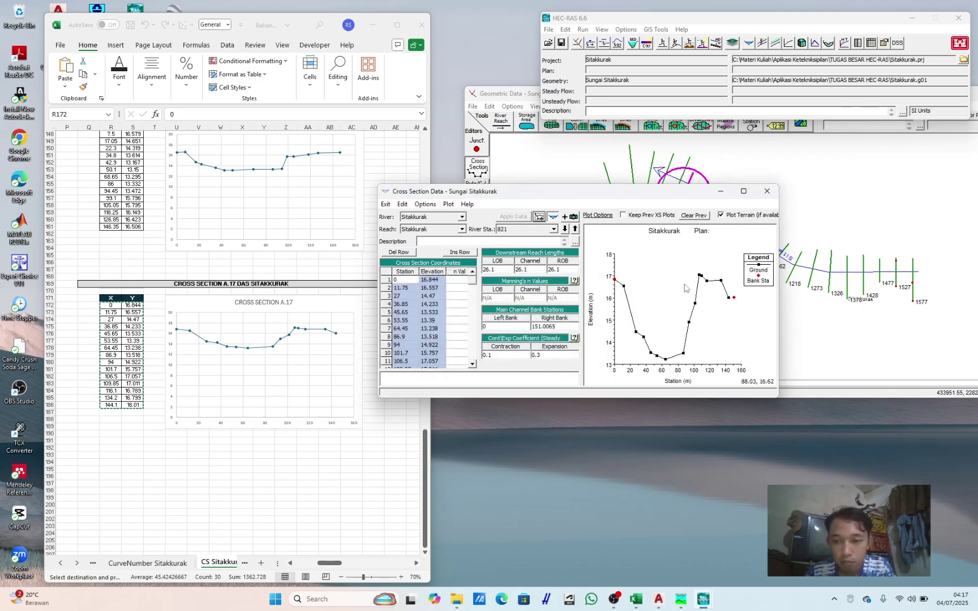
# Step: Set the right bank station of river station 821 to 106.5, copied from the eleventh point of its coordinates table, and apply the data
pyautogui.click(433, 361)
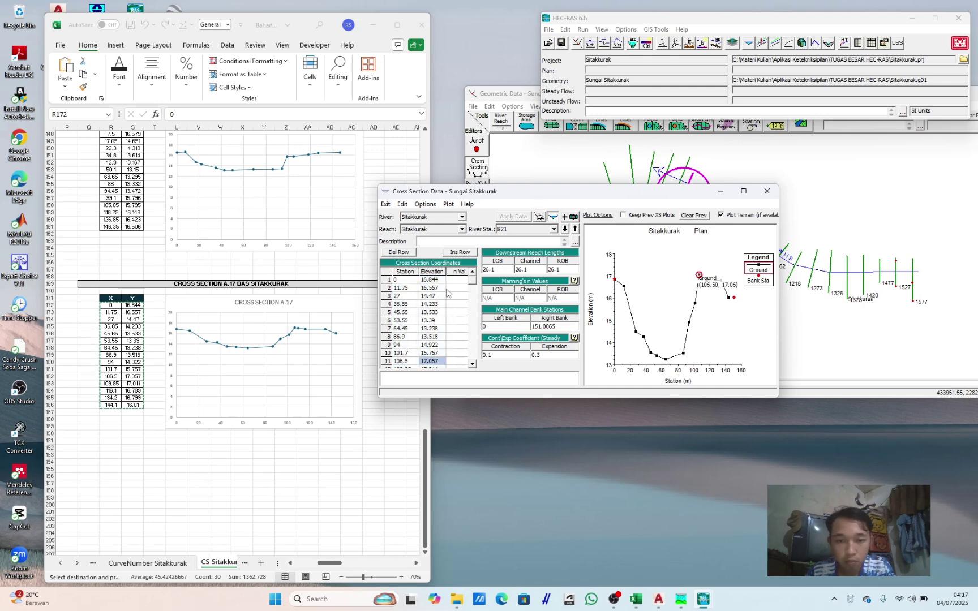
pyautogui.click(411, 362)
pyautogui.doubleClick(412, 361)
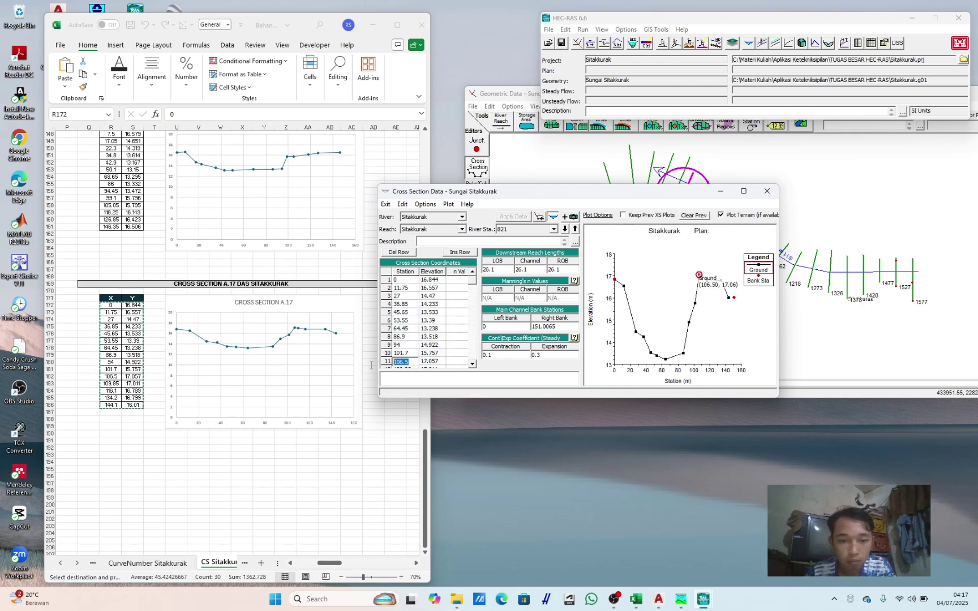
pyautogui.hotkey('ctrl', 'c')
pyautogui.doubleClick(551, 327)
pyautogui.hotkey('ctrl', 'v')
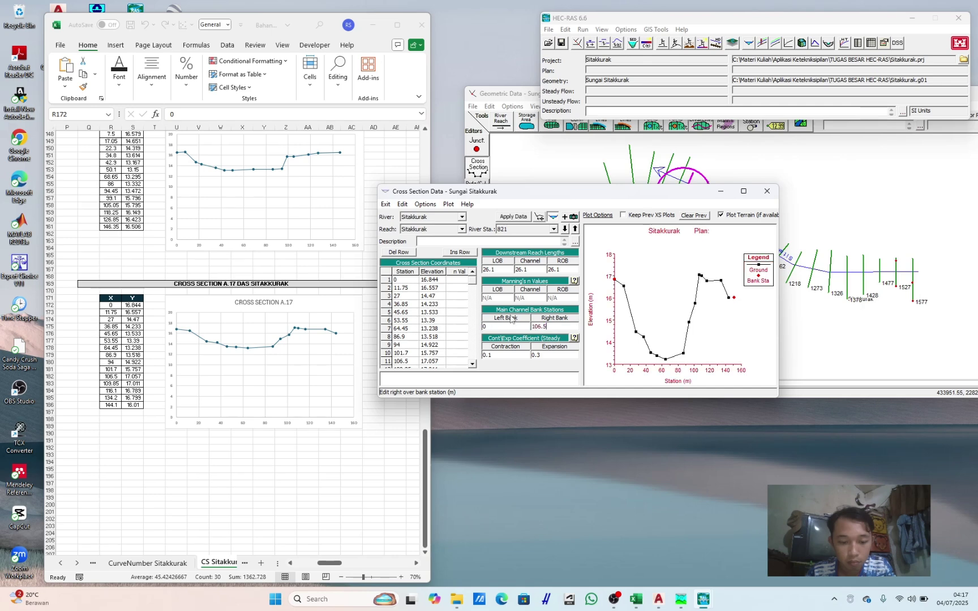
pyautogui.click(521, 216)
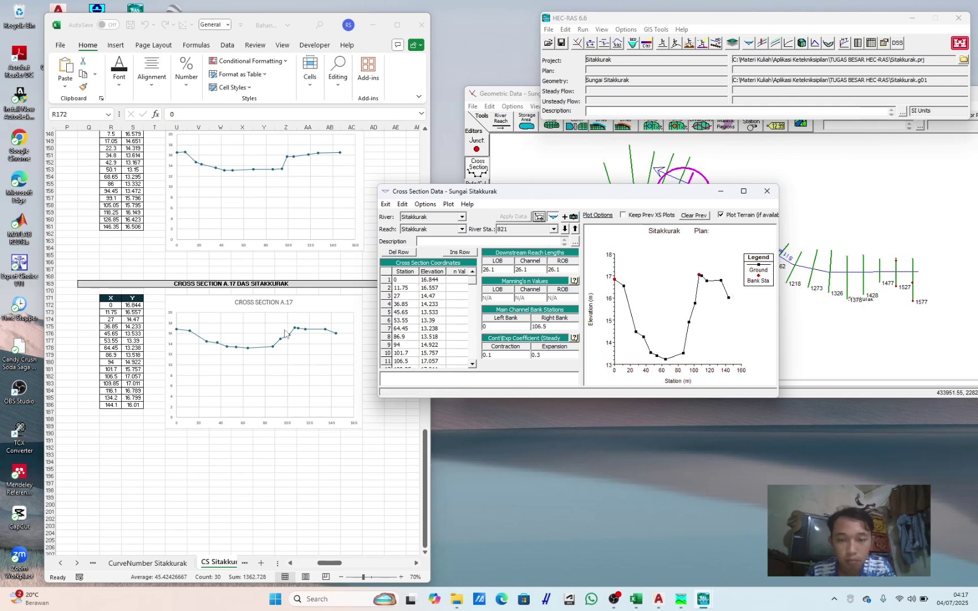
# Step: Go to river station 795, fill its station and elevation coordinates with the Cross Section A.16 table from Excel, and apply the data
pyautogui.click(182, 479)
pyautogui.scroll(-6, 173, 466)
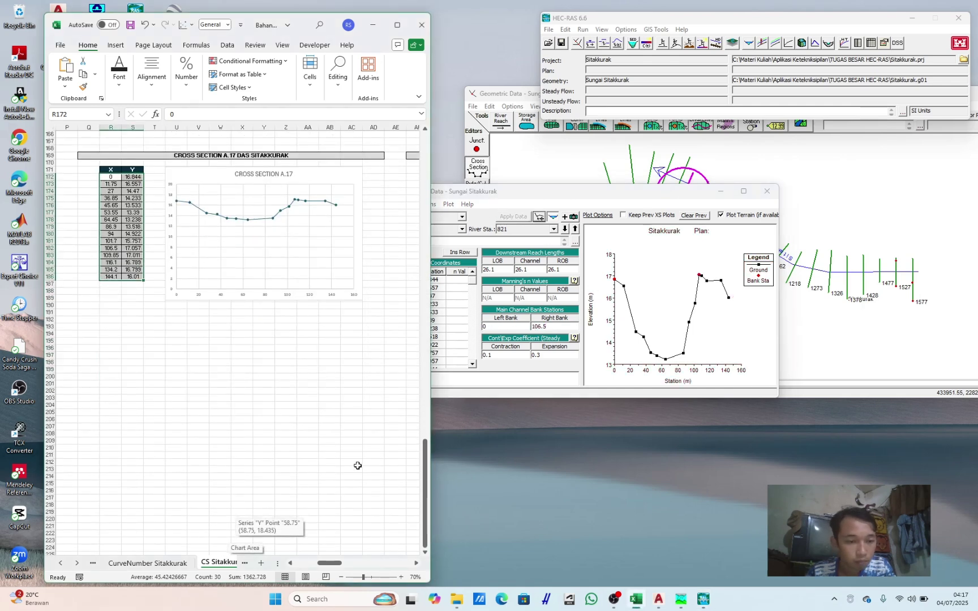
pyautogui.scroll(5, 357, 465)
pyautogui.hscroll(6, 323, 469)
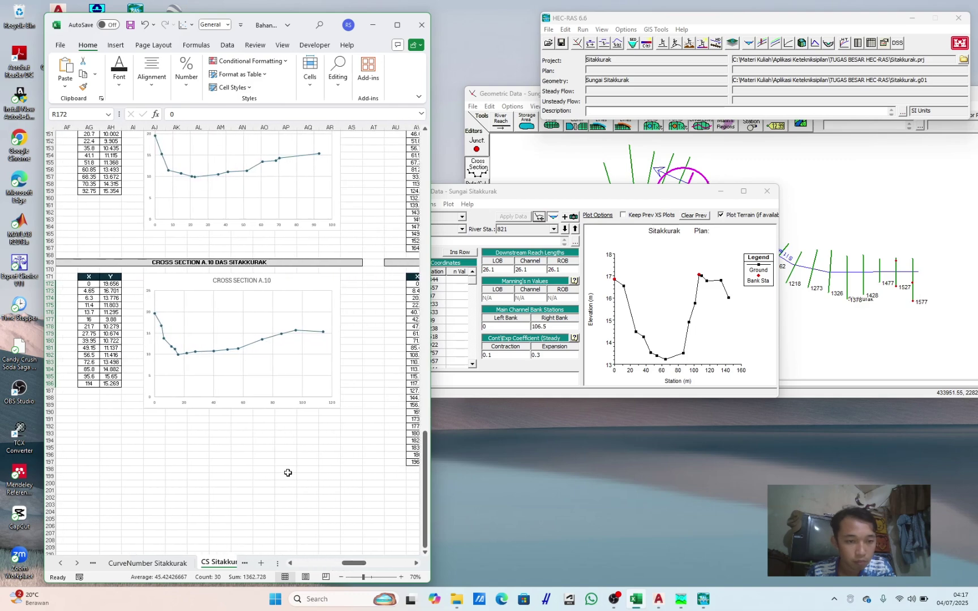
pyautogui.scroll(20, 288, 473)
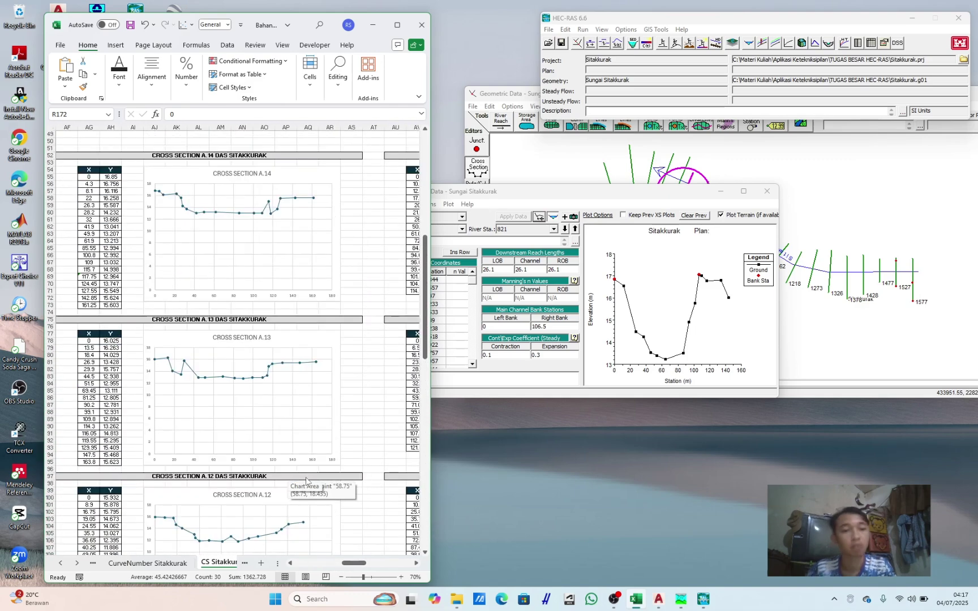
pyautogui.scroll(16, 305, 481)
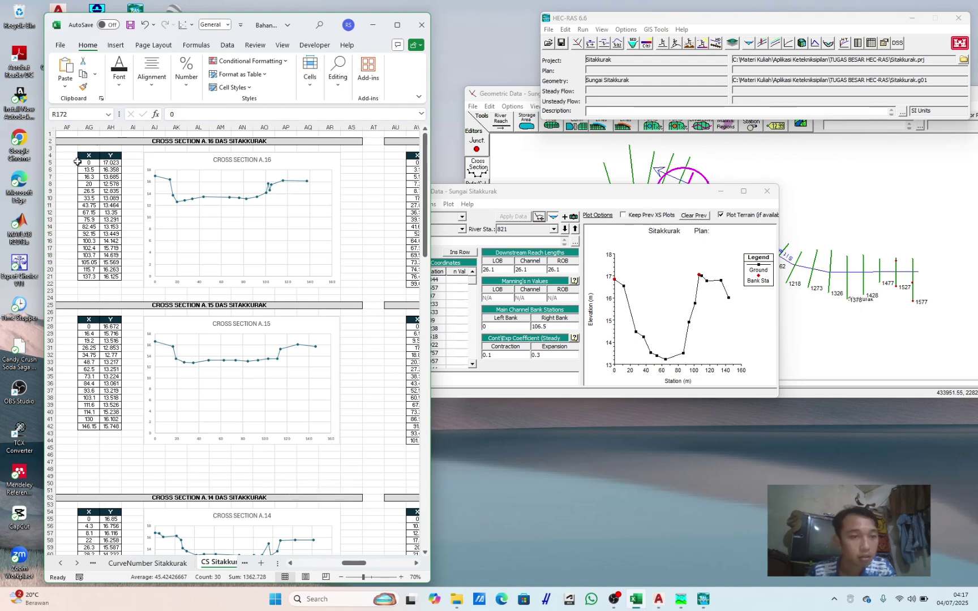
pyautogui.moveTo(86, 165); pyautogui.dragTo(116, 275)
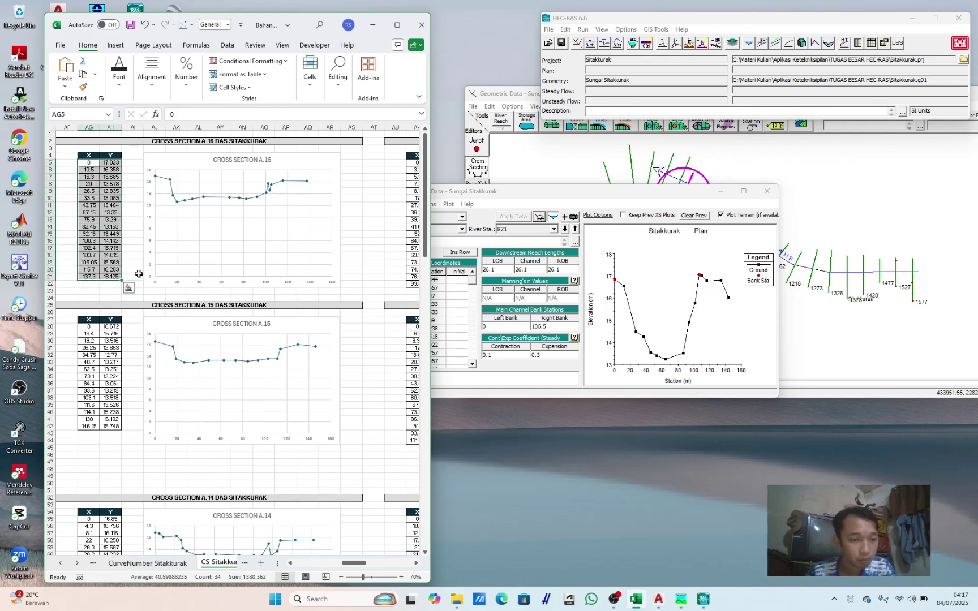
pyautogui.hotkey('ctrl', 'c')
pyautogui.click(456, 292)
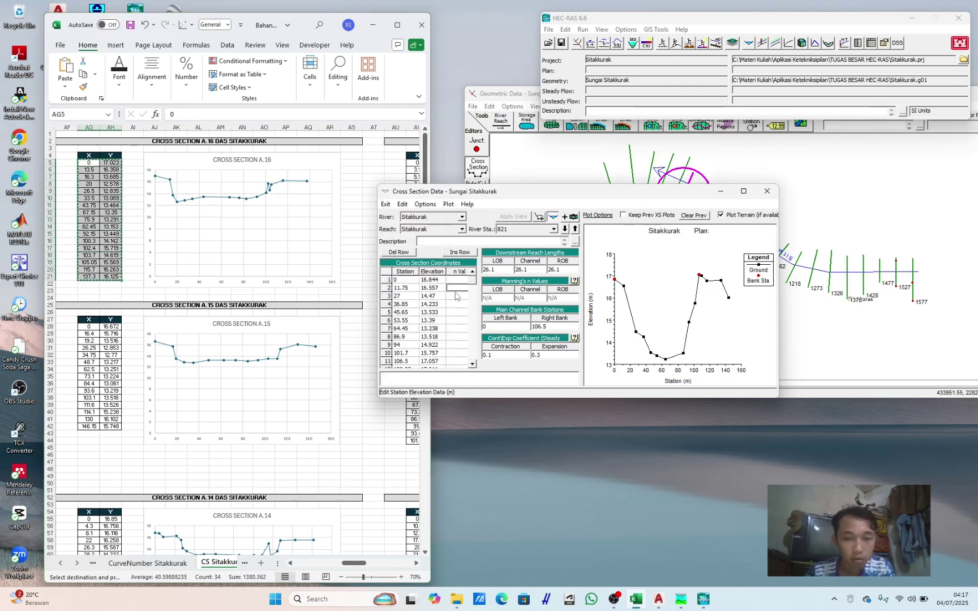
pyautogui.click(564, 229)
pyautogui.moveTo(405, 272); pyautogui.dragTo(433, 272)
pyautogui.hotkey('ctrl', 'v')
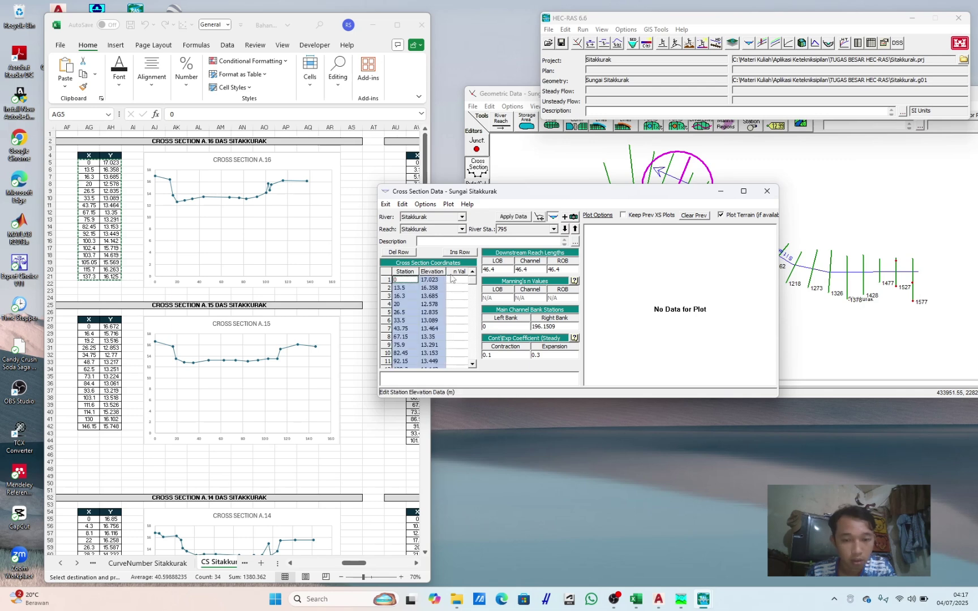
pyautogui.click(519, 220)
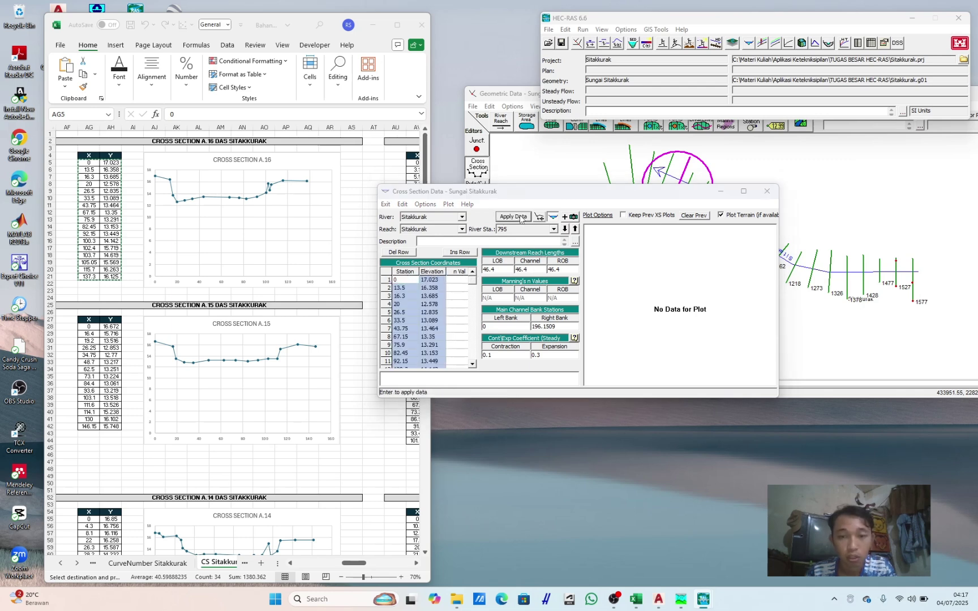
pyautogui.click(569, 329)
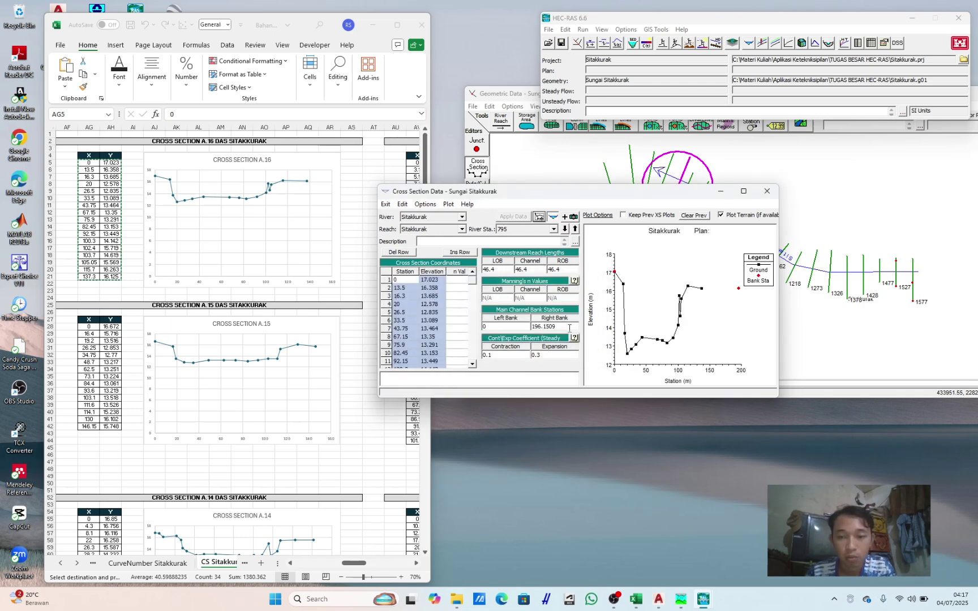
# Step: Set the right bank station of river station 795 to 115.7, copied from the sixteenth point of its coordinates table, and apply the data
pyautogui.click(689, 291)
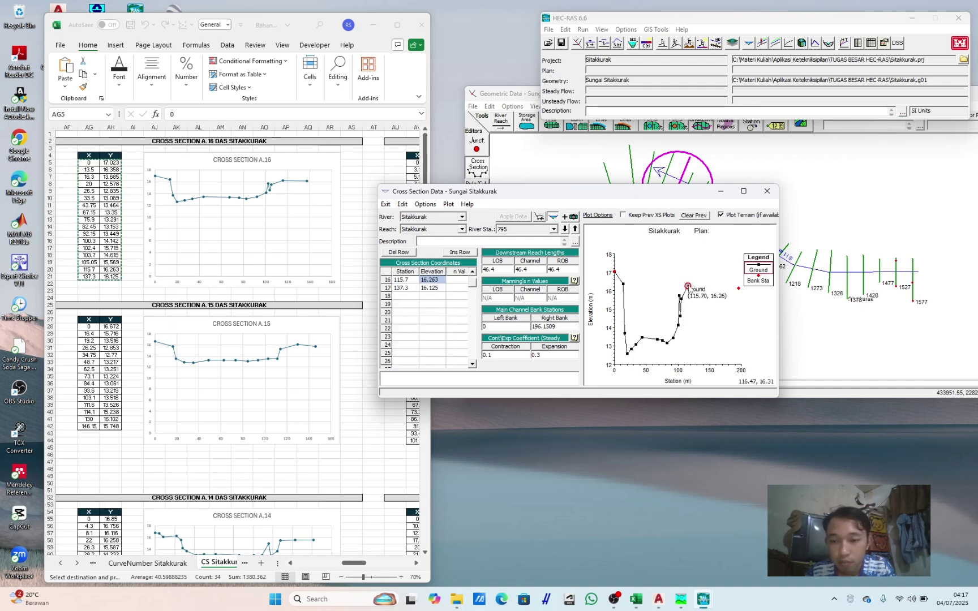
pyautogui.click(404, 281)
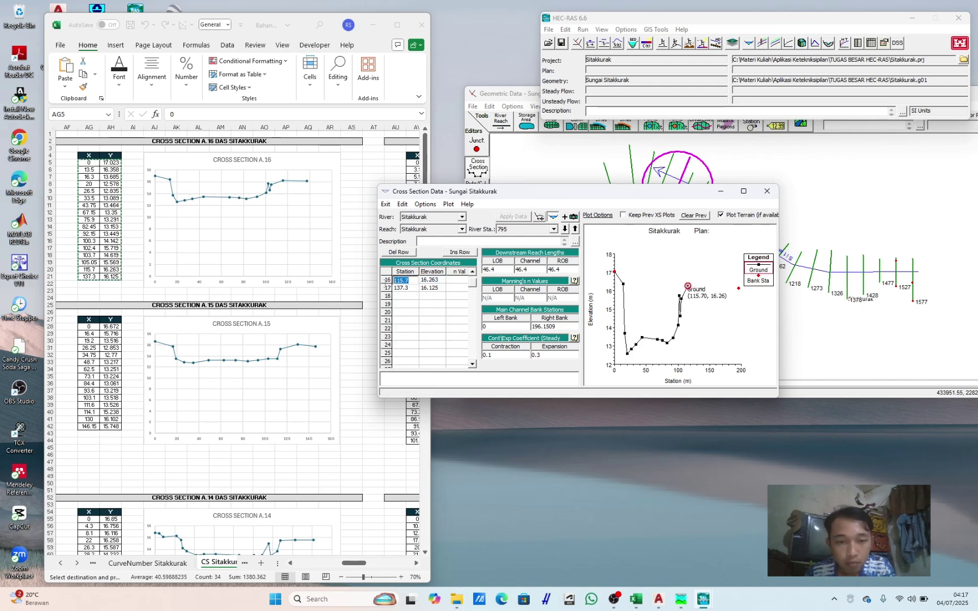
pyautogui.moveTo(556, 326); pyautogui.dragTo(548, 327)
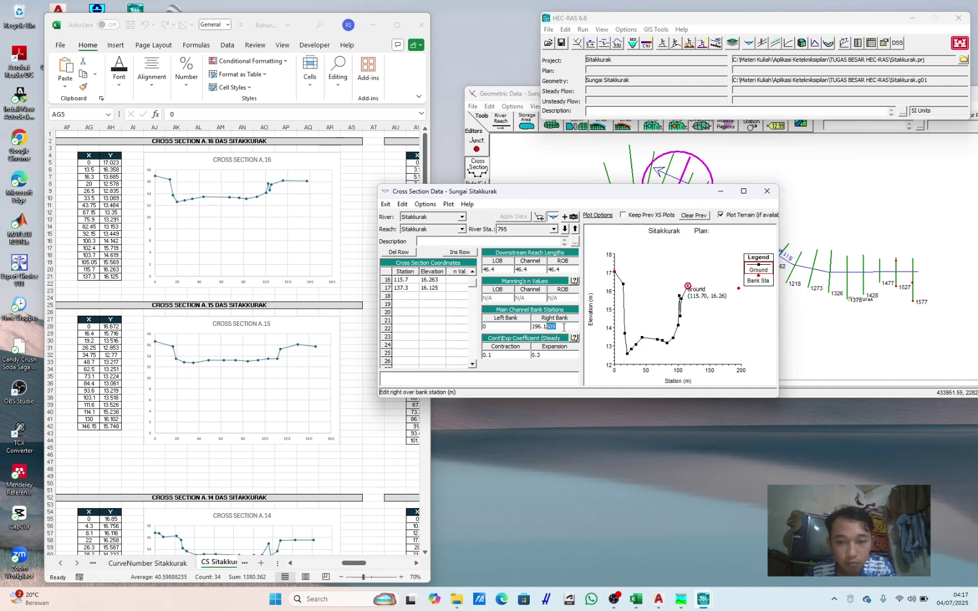
pyautogui.hotkey('ctrl', 'v')
pyautogui.click(509, 218)
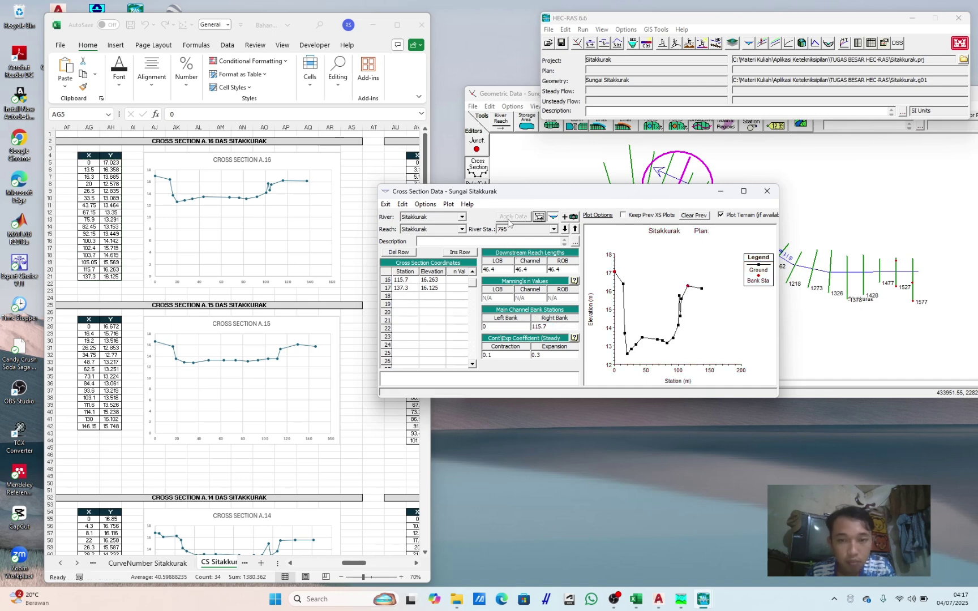
# Step: Go to river station 749, fill its station and elevation coordinates with the Cross Section A.15 table from Excel, and apply the data
pyautogui.click(564, 229)
pyautogui.click(344, 327)
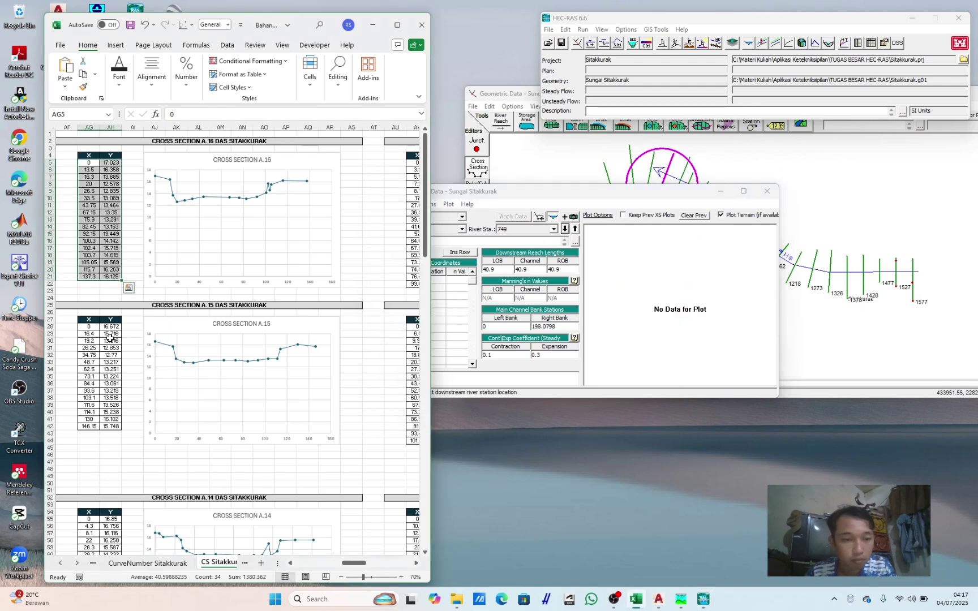
pyautogui.moveTo(90, 327); pyautogui.dragTo(116, 427)
pyautogui.hotkey('ctrl', 'c')
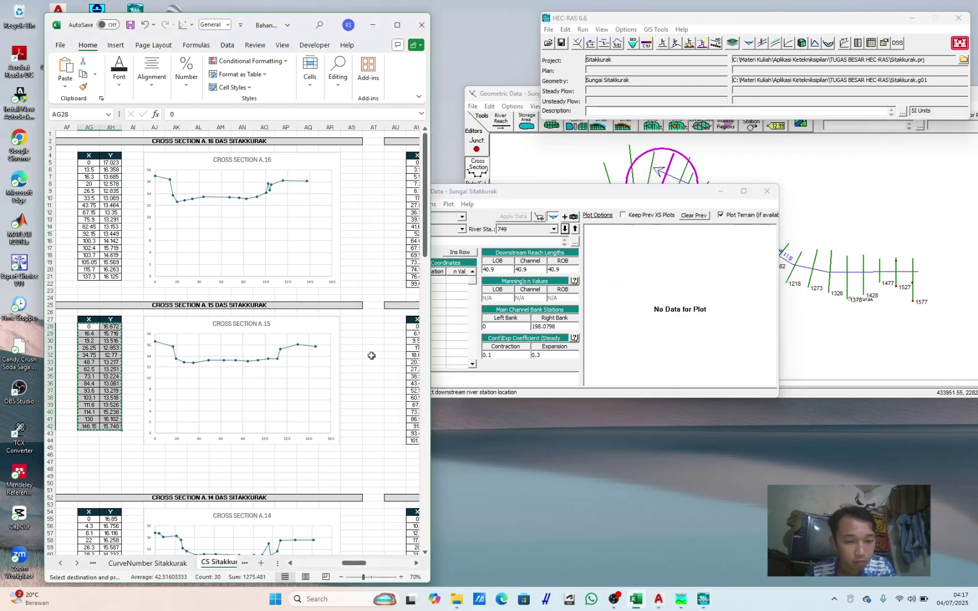
pyautogui.click(404, 279)
pyautogui.moveTo(405, 272); pyautogui.dragTo(427, 275)
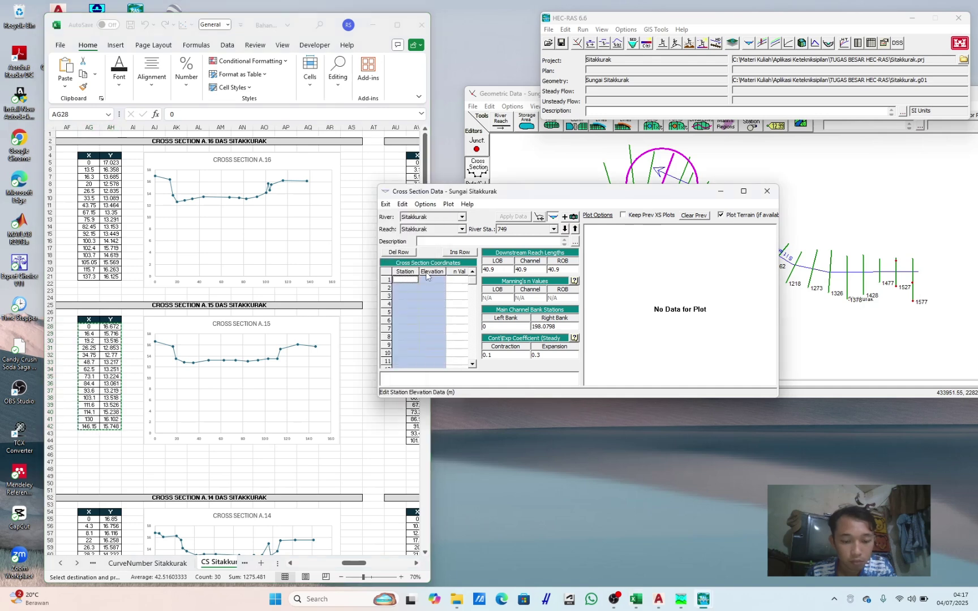
pyautogui.hotkey('ctrl', 'v')
pyautogui.click(512, 217)
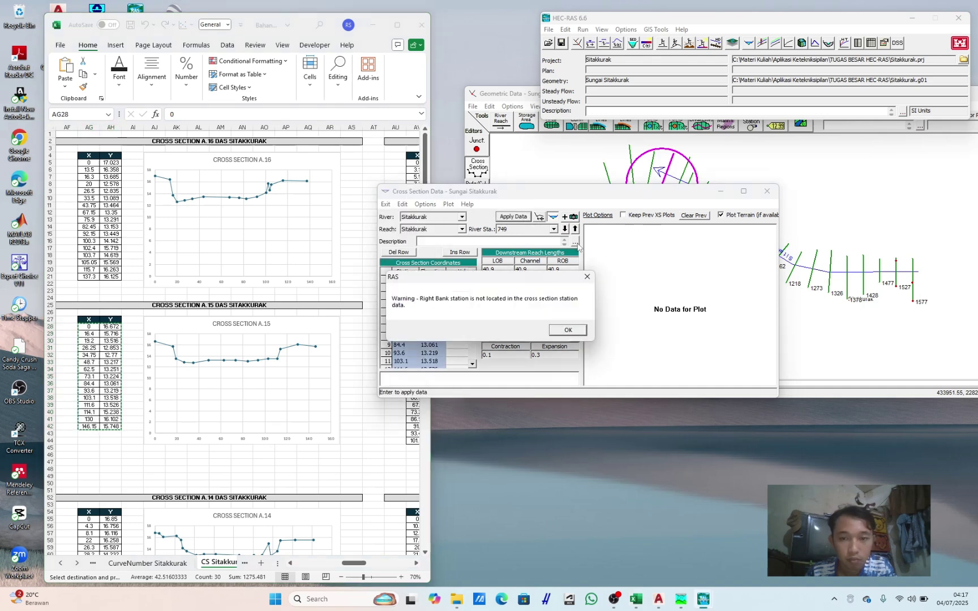
pyautogui.click(567, 330)
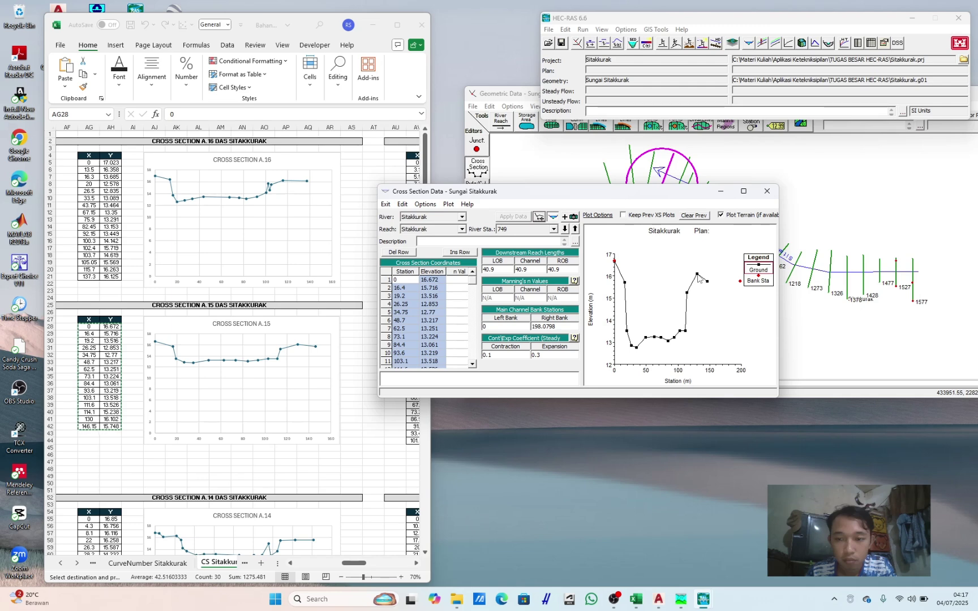
# Step: Set the right bank station of river station 749 to 130, matching the fourteenth point of its coordinates table, and apply the data
pyautogui.scroll(-4, 432, 345)
pyautogui.doubleClick(416, 281)
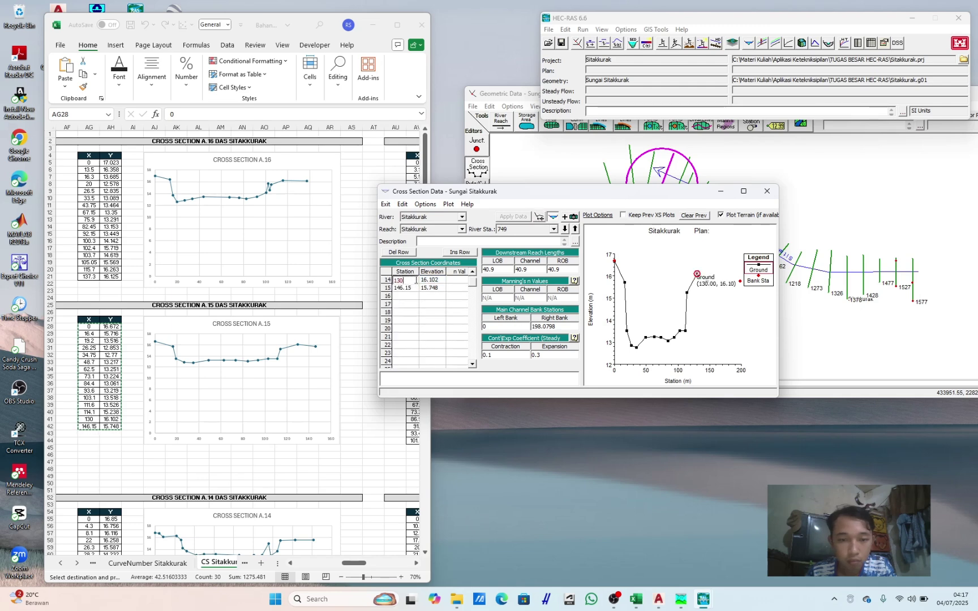
pyautogui.click(552, 326)
pyautogui.write('130')
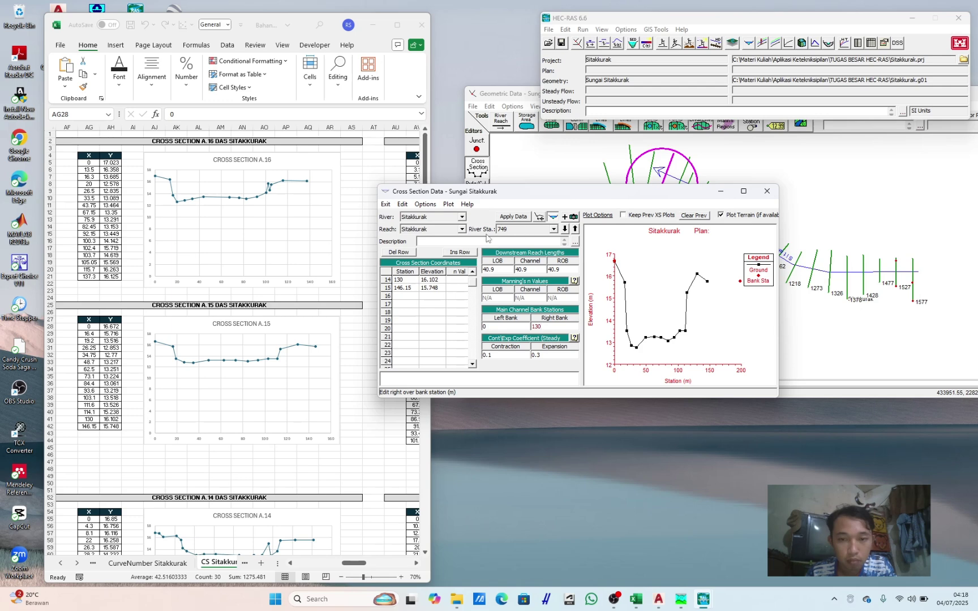
pyautogui.click(513, 217)
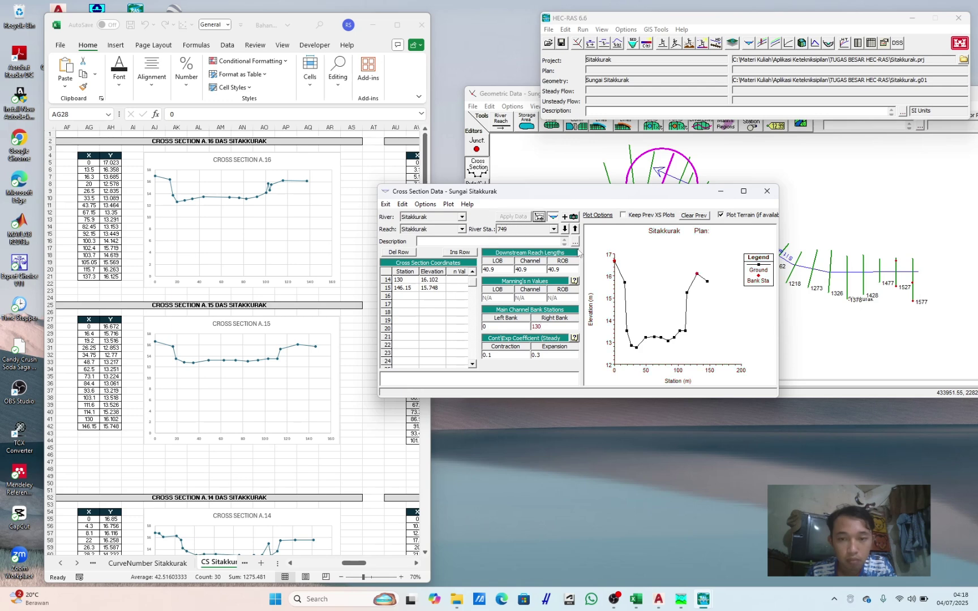
# Step: Go to river station 708, fill its station and elevation coordinates with the Cross Section A.14 table from Excel, and apply the data
pyautogui.click(565, 228)
pyautogui.click(346, 412)
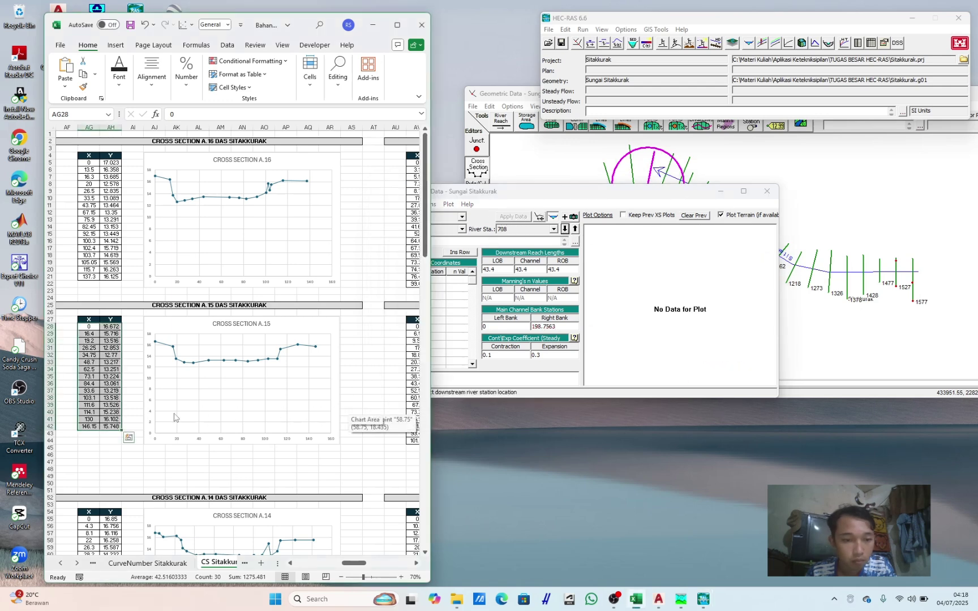
pyautogui.scroll(-5, 128, 410)
pyautogui.scroll(-8, 128, 411)
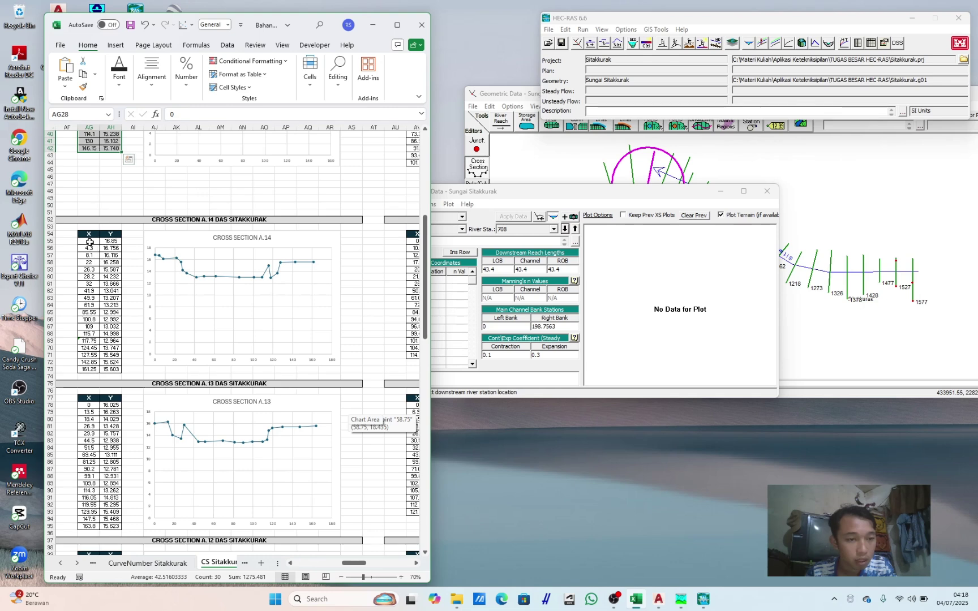
pyautogui.moveTo(89, 241); pyautogui.dragTo(113, 328)
pyautogui.hotkey('ctrl', 'c')
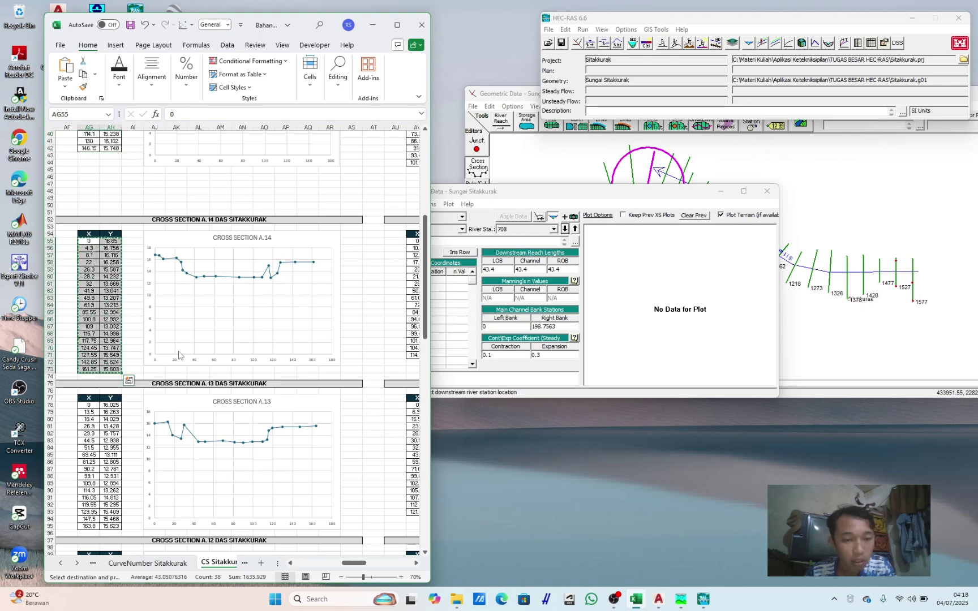
pyautogui.click(437, 285)
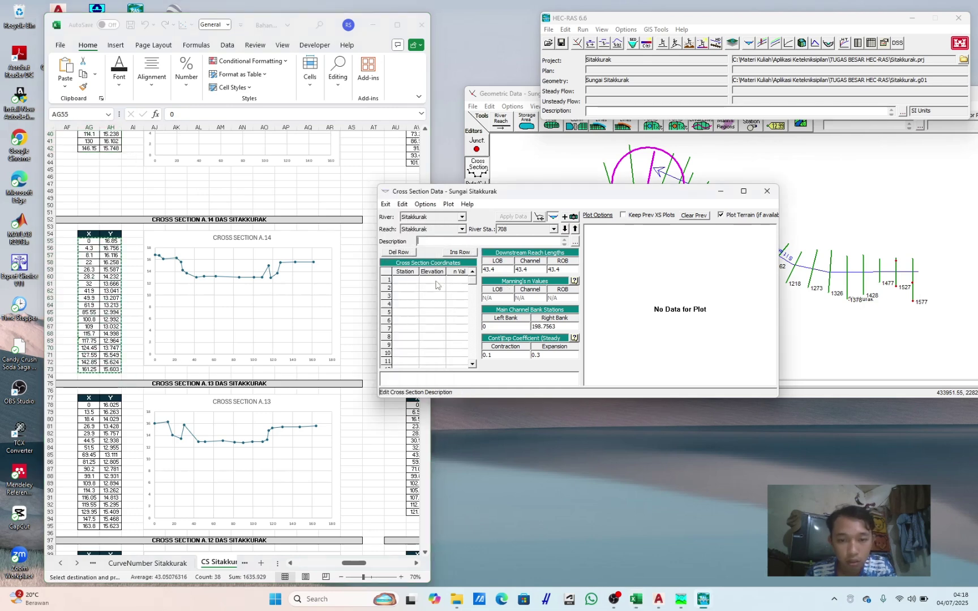
pyautogui.hotkey('ctrl', 'v')
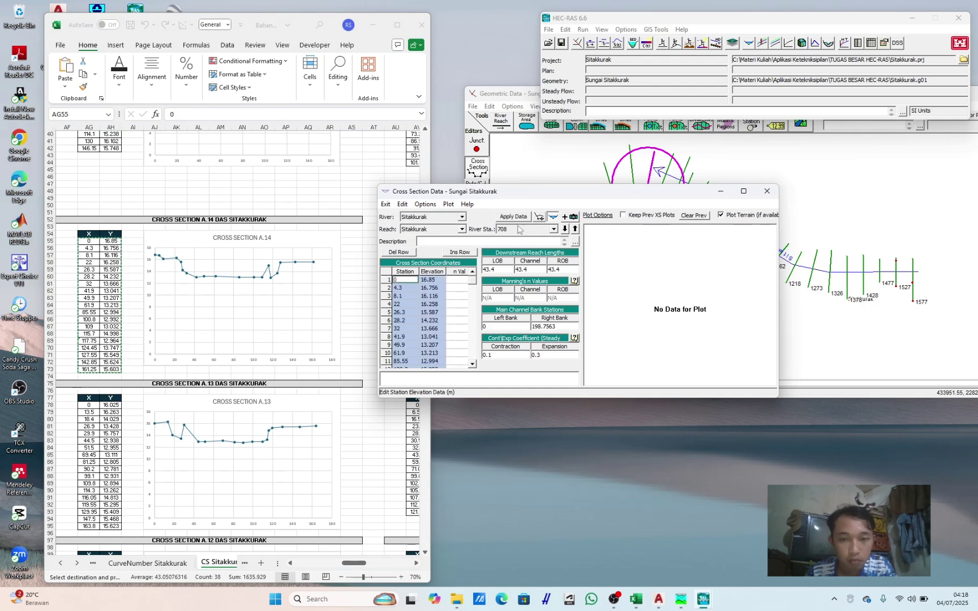
pyautogui.click(513, 217)
pyautogui.click(567, 327)
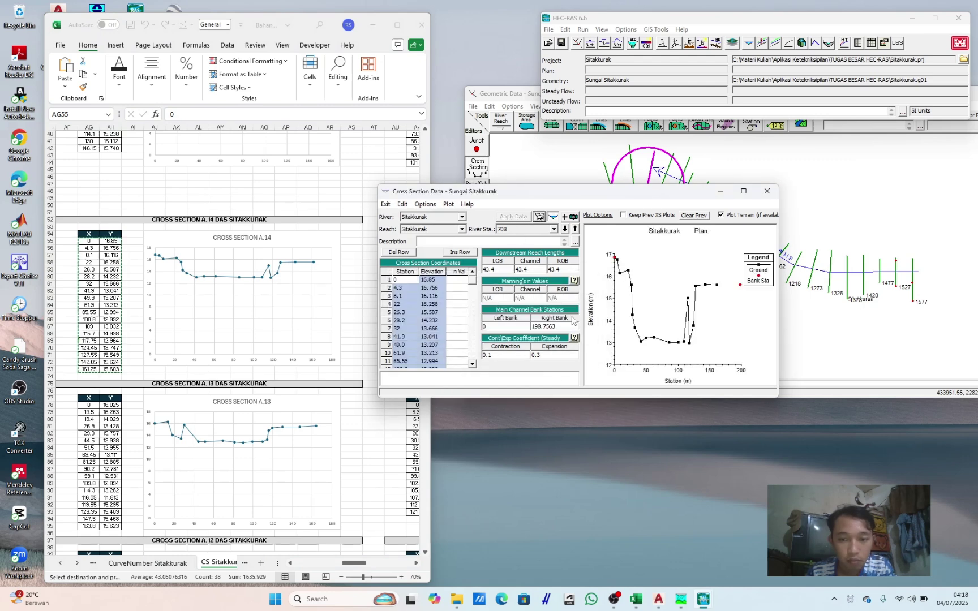
# Step: Set the left bank station of river station 708 to 26.3, matching the fifth point of its coordinates table
pyautogui.click(628, 272)
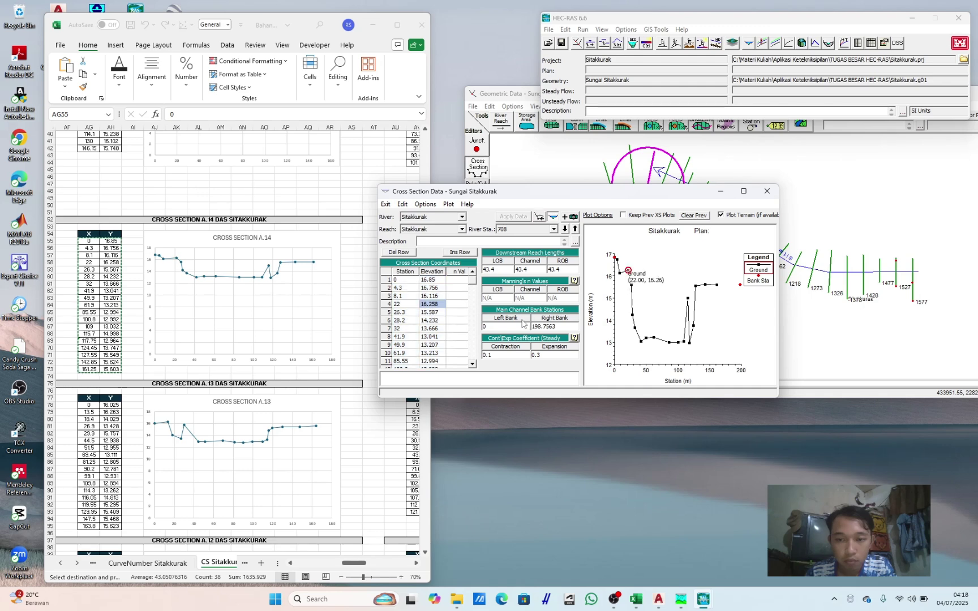
pyautogui.click(632, 286)
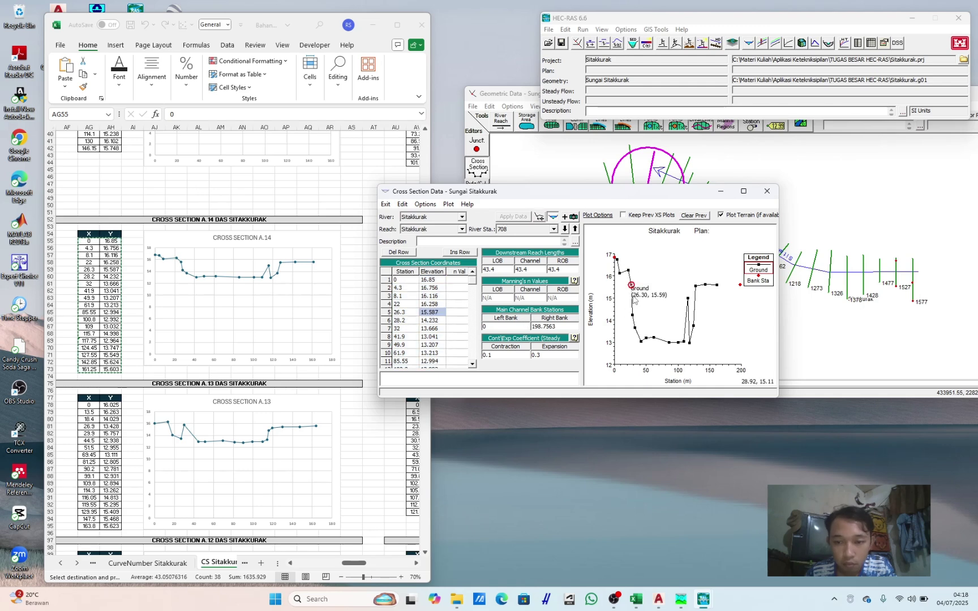
pyautogui.click(414, 312)
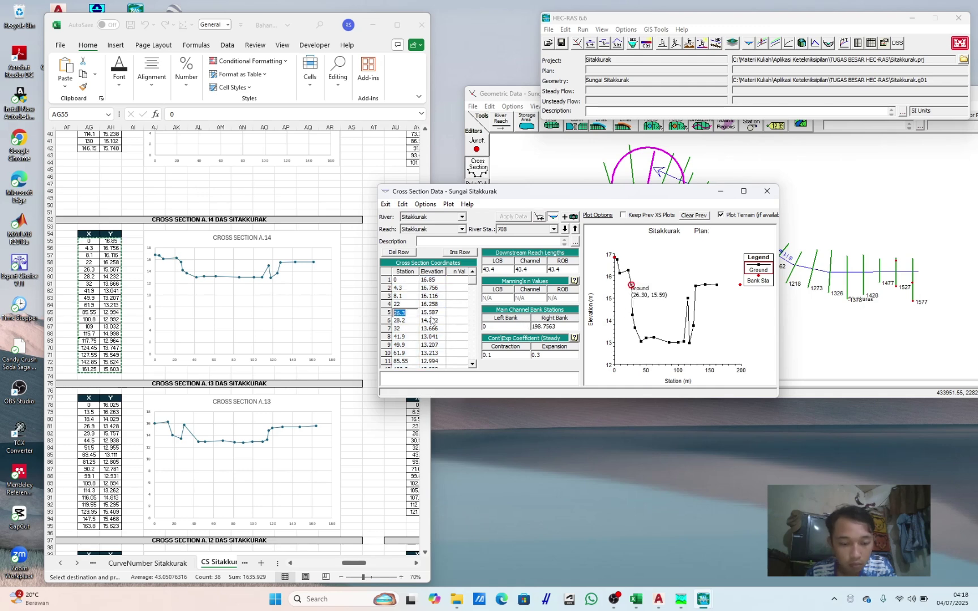
pyautogui.click(511, 327)
pyautogui.write('26.3')
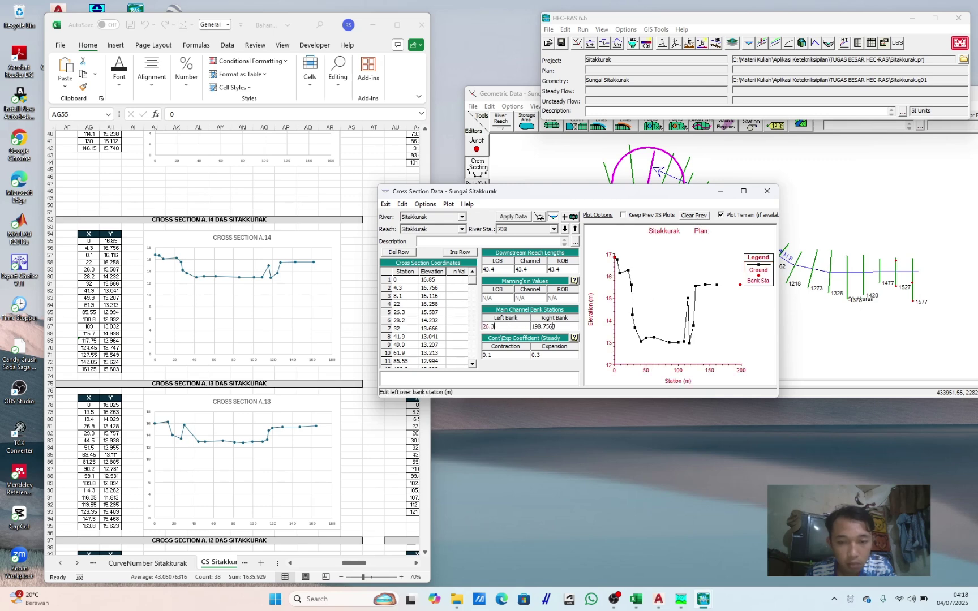
# Step: Decline adding an interpolated overbank station, set river station 708's right bank to 127.55 from the seventeenth coordinate point, and apply the data
pyautogui.click(697, 291)
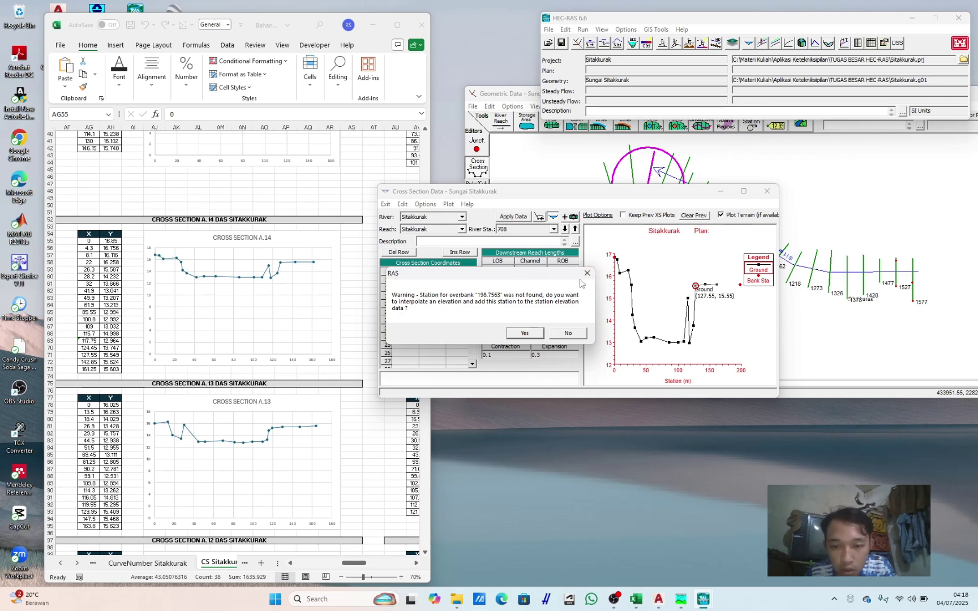
pyautogui.click(568, 332)
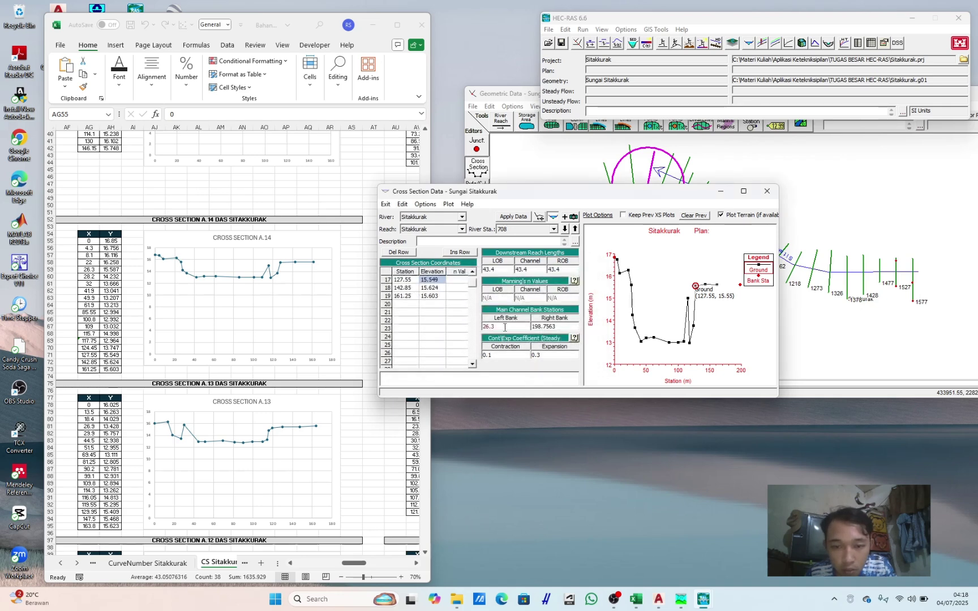
pyautogui.click(409, 281)
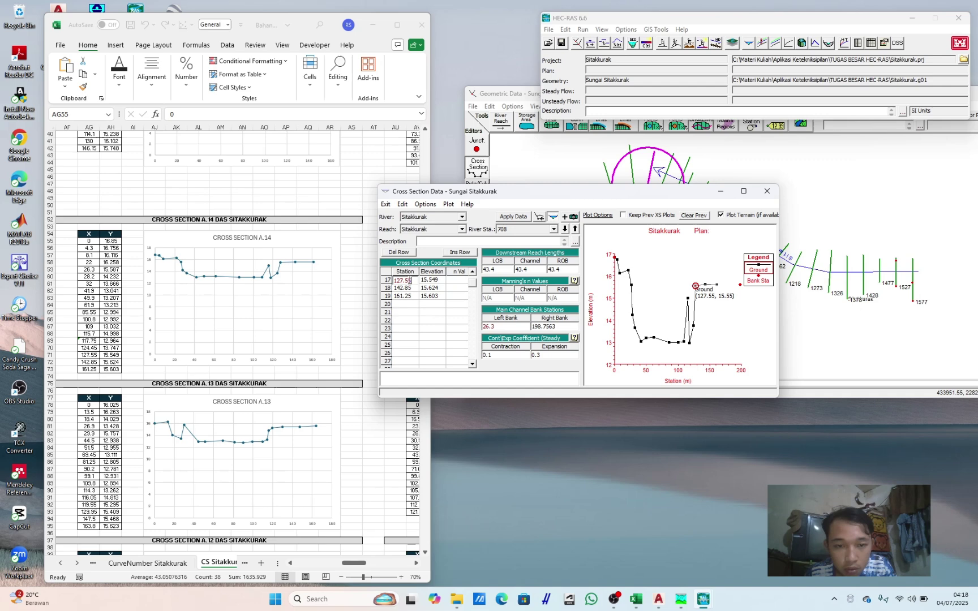
pyautogui.click(564, 326)
pyautogui.hotkey('ctrl', 'v')
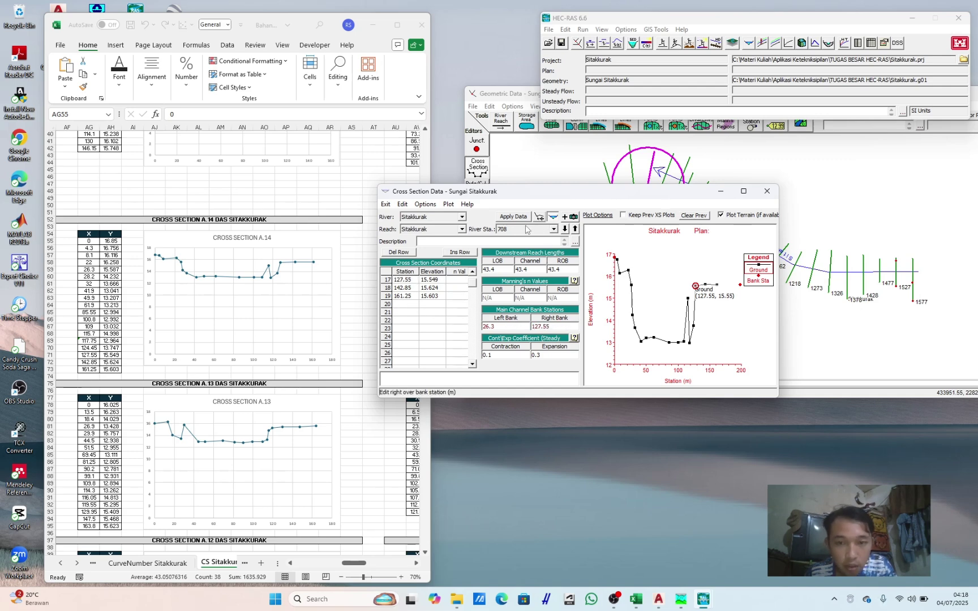
pyautogui.click(518, 218)
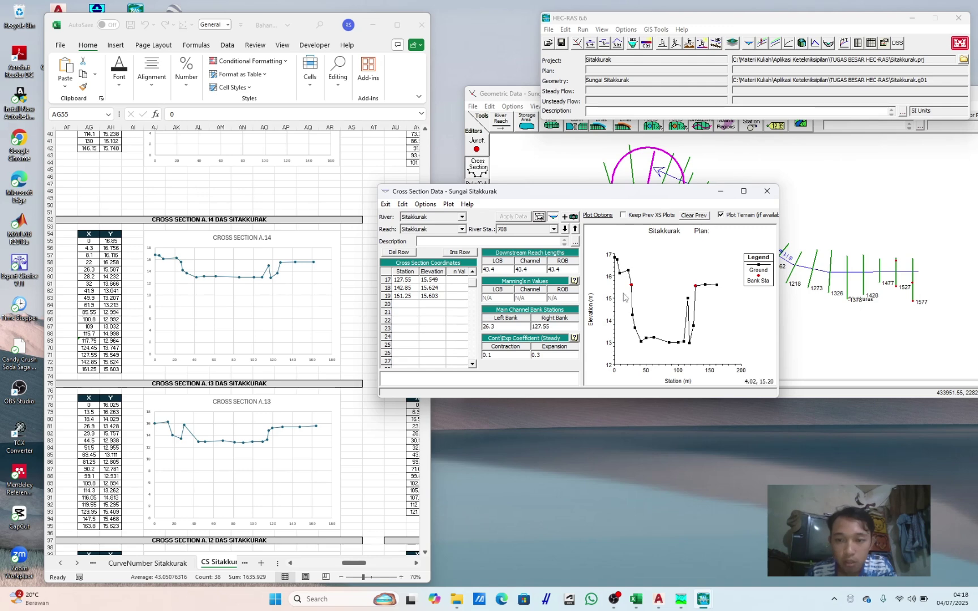
# Step: Go to river station 665, fill its station and elevation coordinates with the Cross Section A.13 table from Excel, and apply the data
pyautogui.click(565, 229)
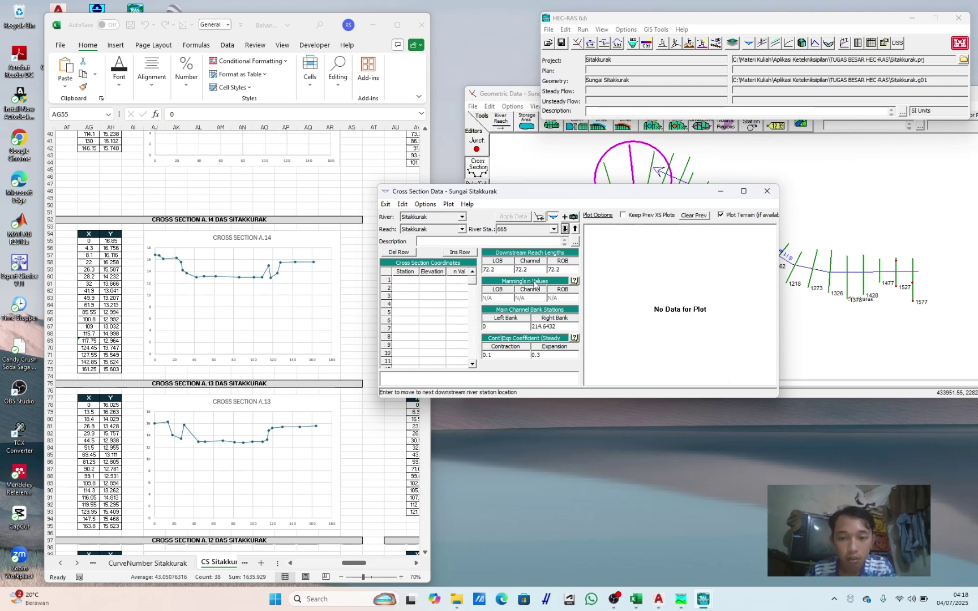
pyautogui.click(275, 447)
pyautogui.scroll(-3, 273, 463)
pyautogui.moveTo(89, 341); pyautogui.dragTo(110, 463)
pyautogui.hotkey('ctrl', 'c')
pyautogui.click(464, 191)
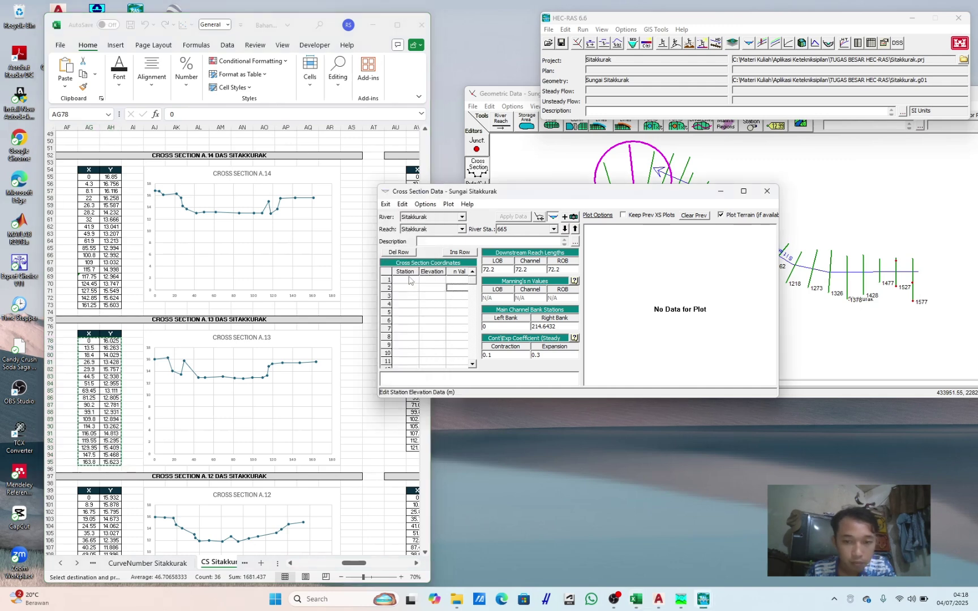
pyautogui.moveTo(404, 272); pyautogui.dragTo(426, 277)
pyautogui.hotkey('ctrl', 'v')
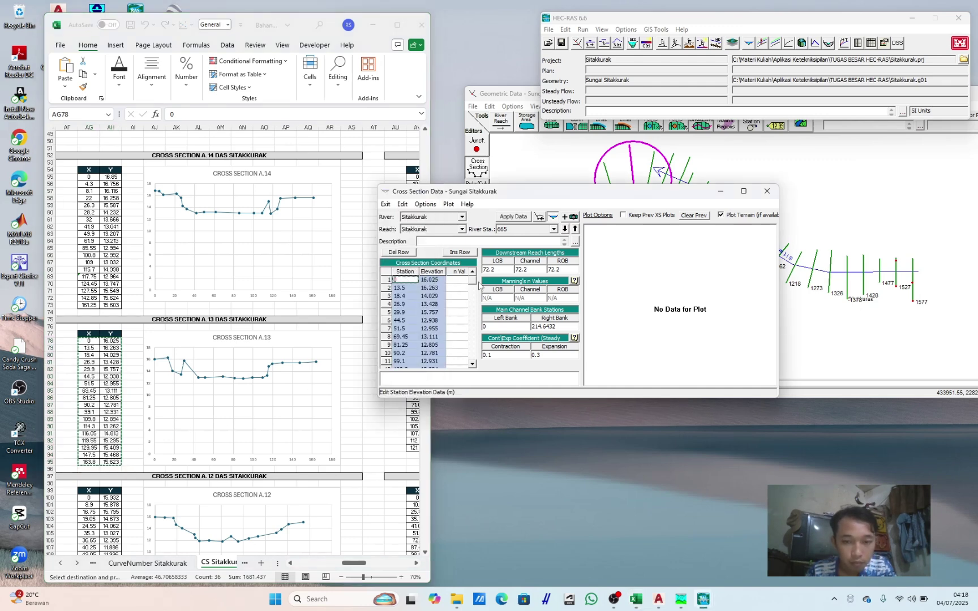
pyautogui.click(528, 217)
pyautogui.click(566, 331)
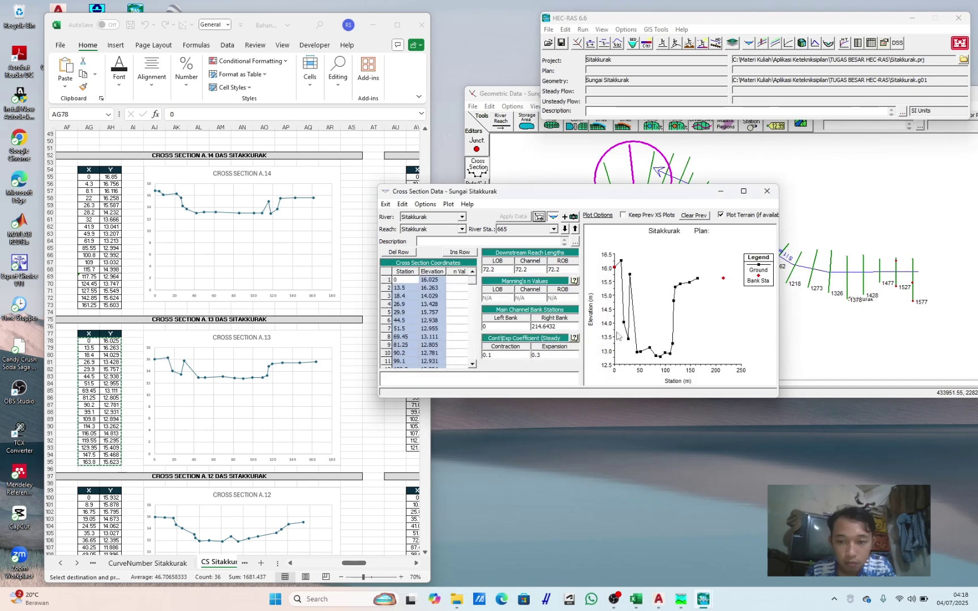
# Step: Set the left bank station of river station 665 to 29.9, copied from the fifth point of its coordinates table
pyautogui.click(632, 277)
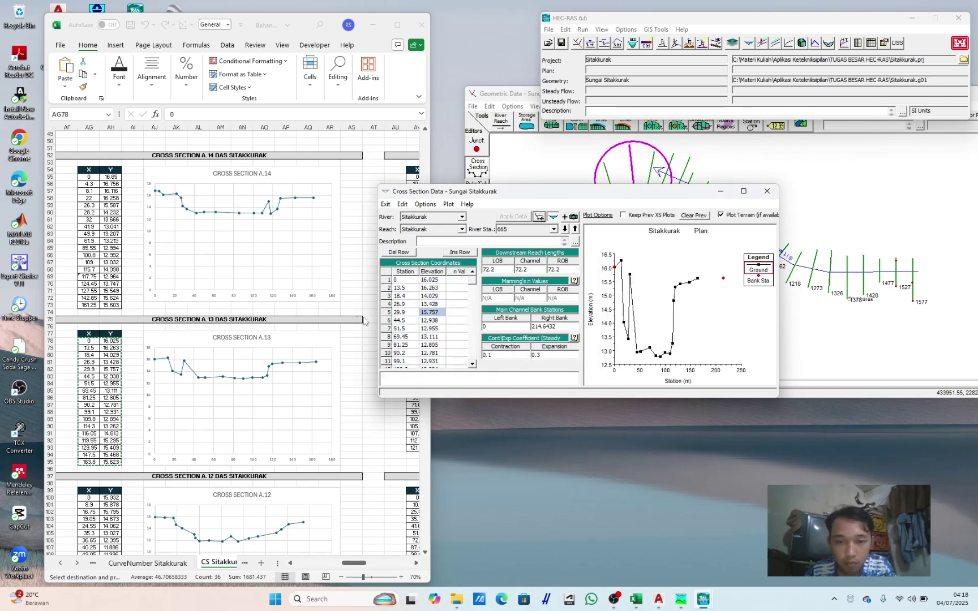
pyautogui.click(410, 313)
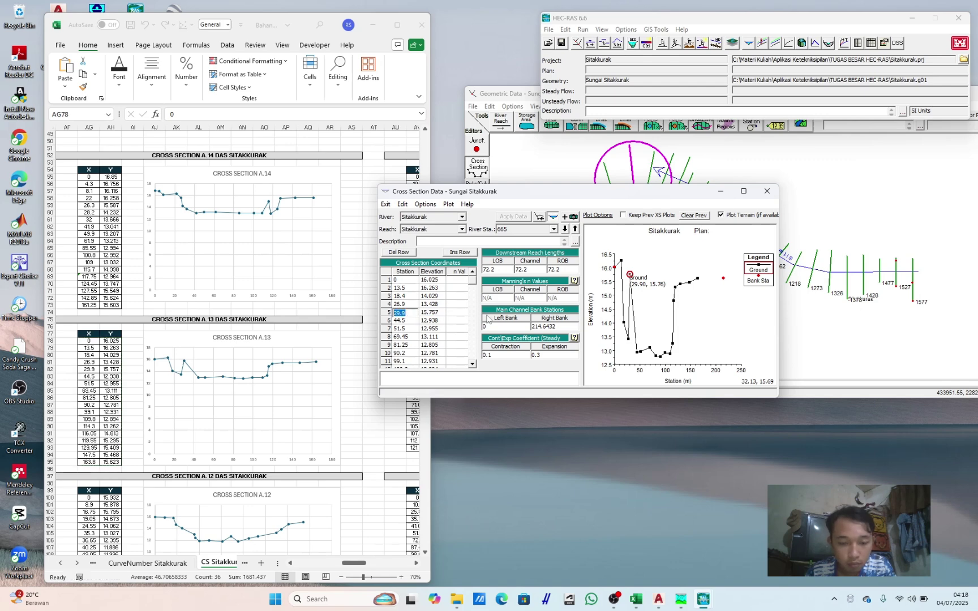
pyautogui.click(506, 326)
pyautogui.hotkey('ctrl', 'v')
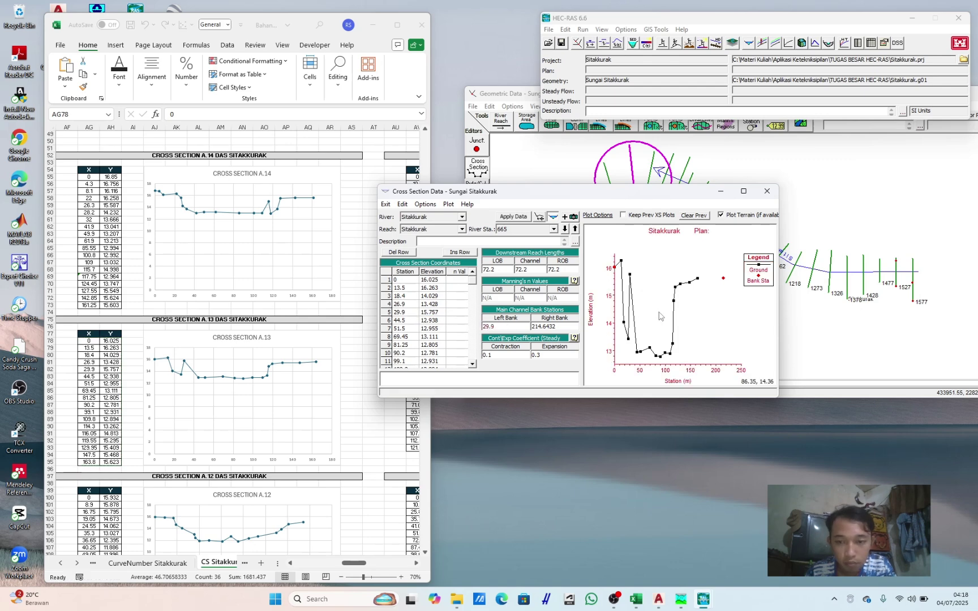
# Step: Set the right bank station of river station 665 to 119.55, copied from the fifteenth point of its coordinates table, and apply the data
pyautogui.click(675, 288)
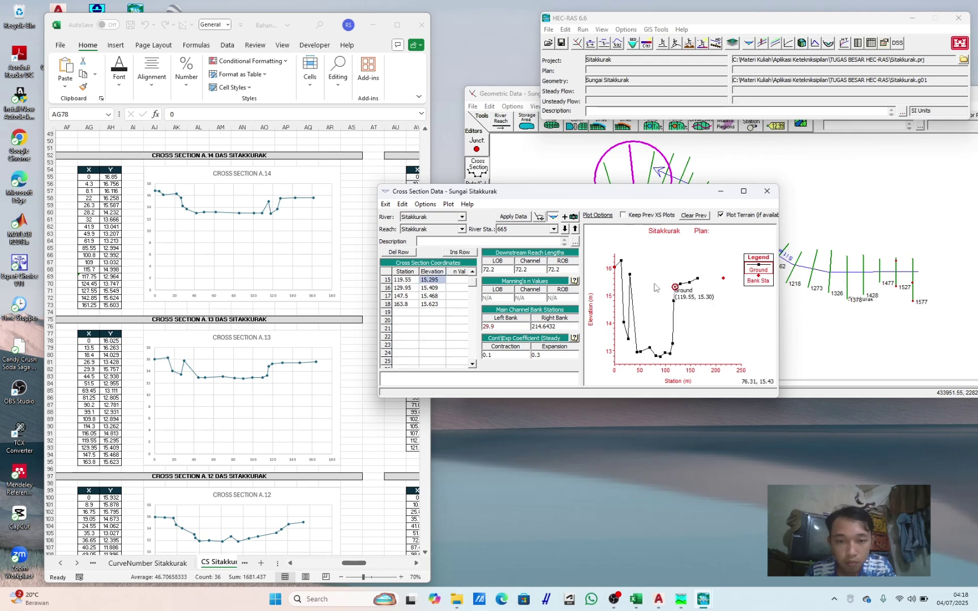
pyautogui.click(697, 279)
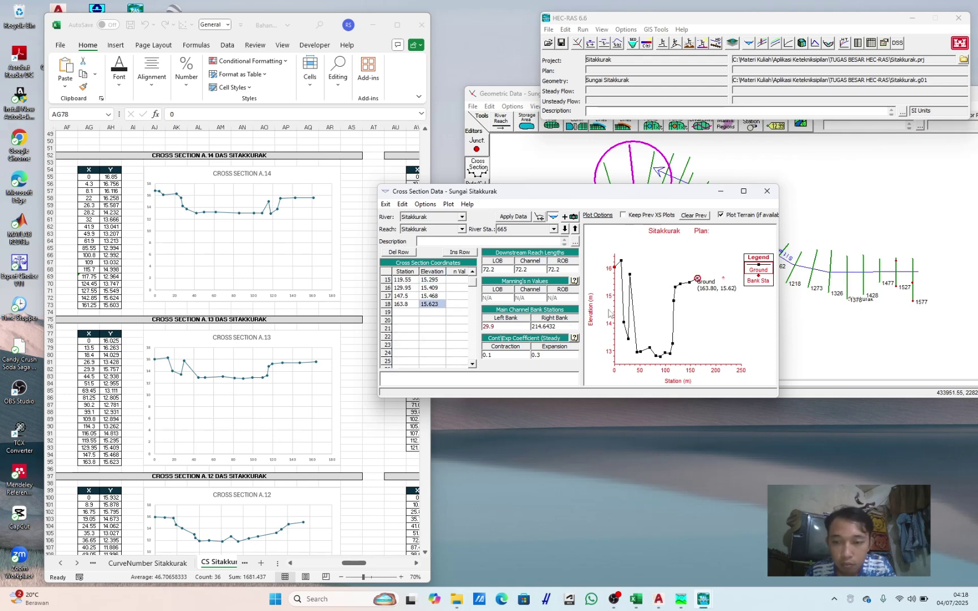
pyautogui.click(676, 288)
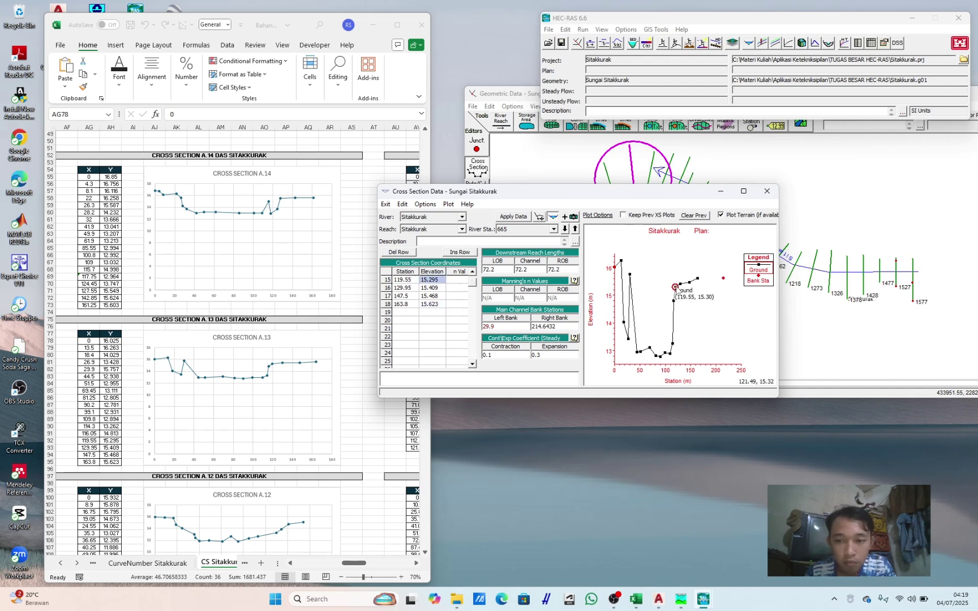
pyautogui.click(413, 280)
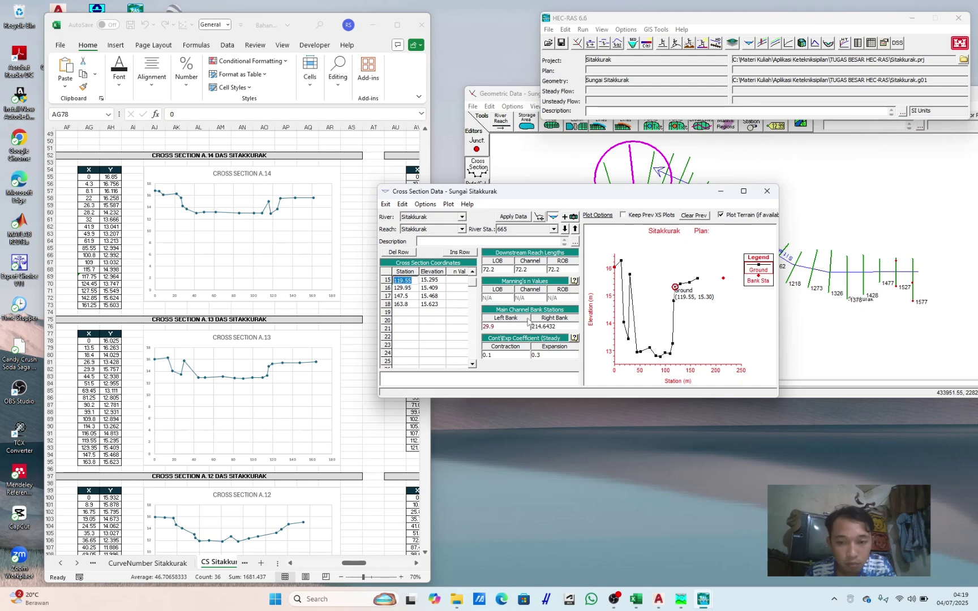
pyautogui.doubleClick(562, 325)
pyautogui.hotkey('ctrl', 'v')
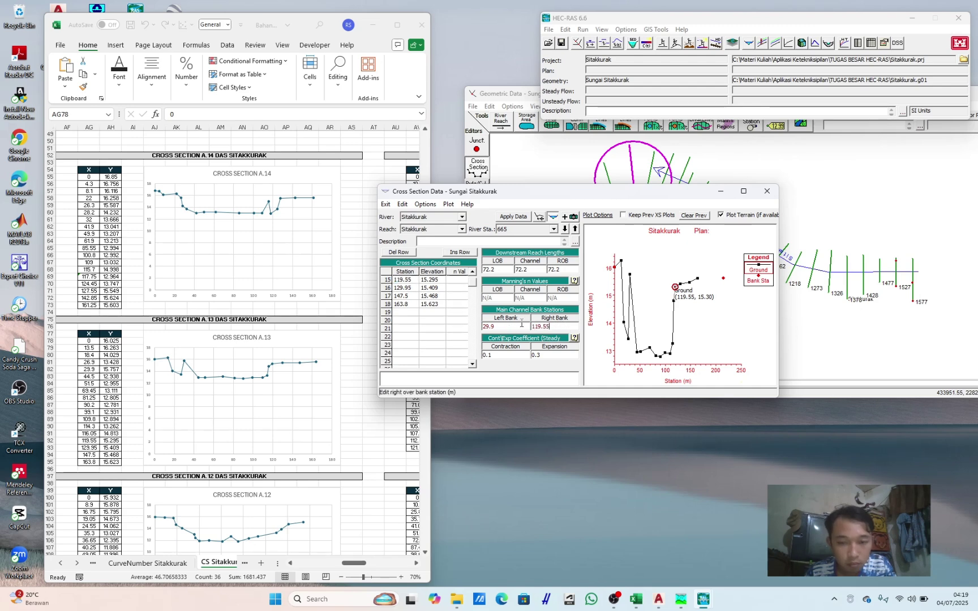
pyautogui.click(512, 217)
# Step: Go to river station 593, fill its station and elevation coordinates with the Cross Section A.12 table from Excel, and apply the data
pyautogui.click(564, 228)
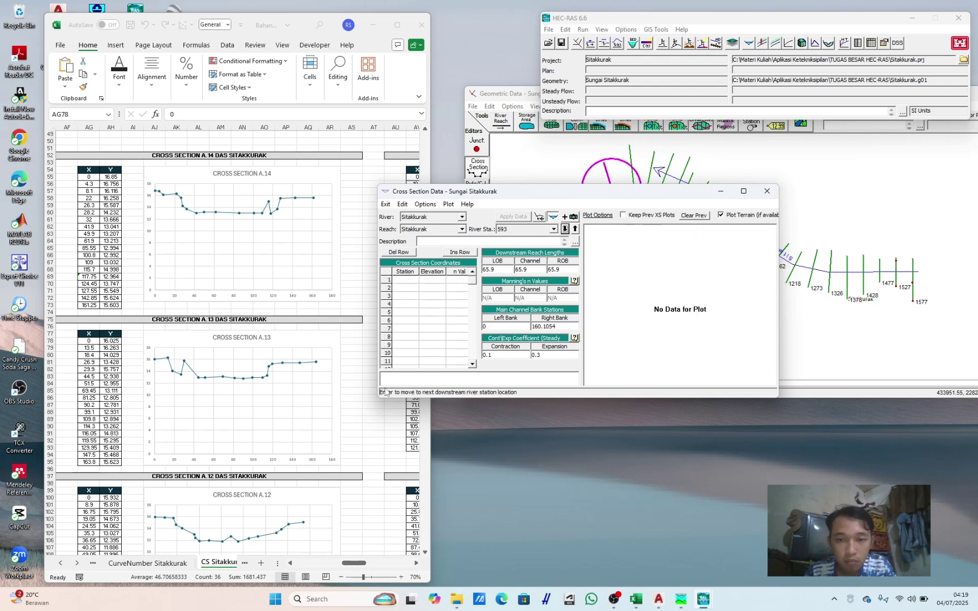
pyautogui.click(362, 441)
pyautogui.scroll(-7, 226, 397)
pyautogui.scroll(-6, 188, 405)
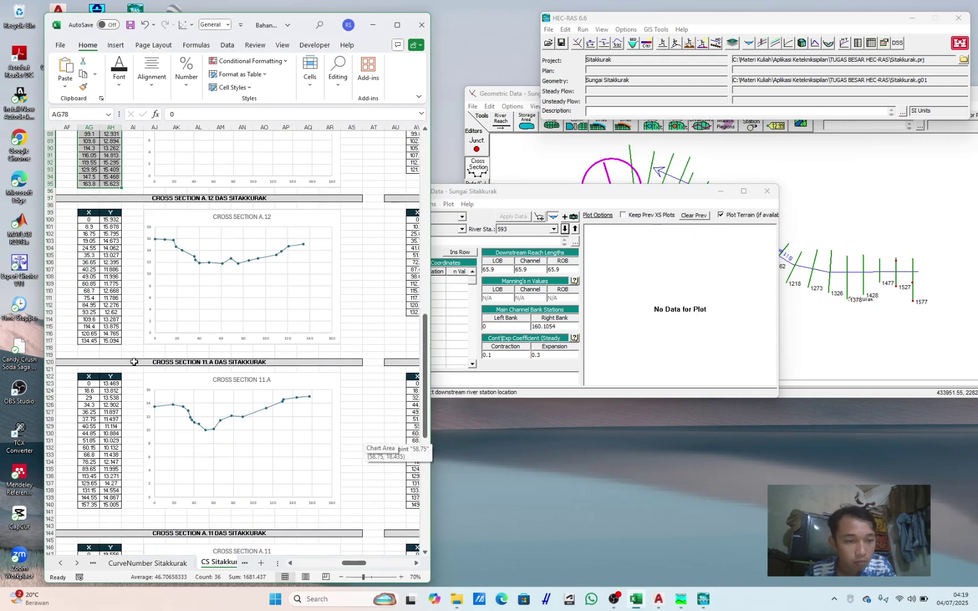
pyautogui.moveTo(89, 219); pyautogui.dragTo(110, 340)
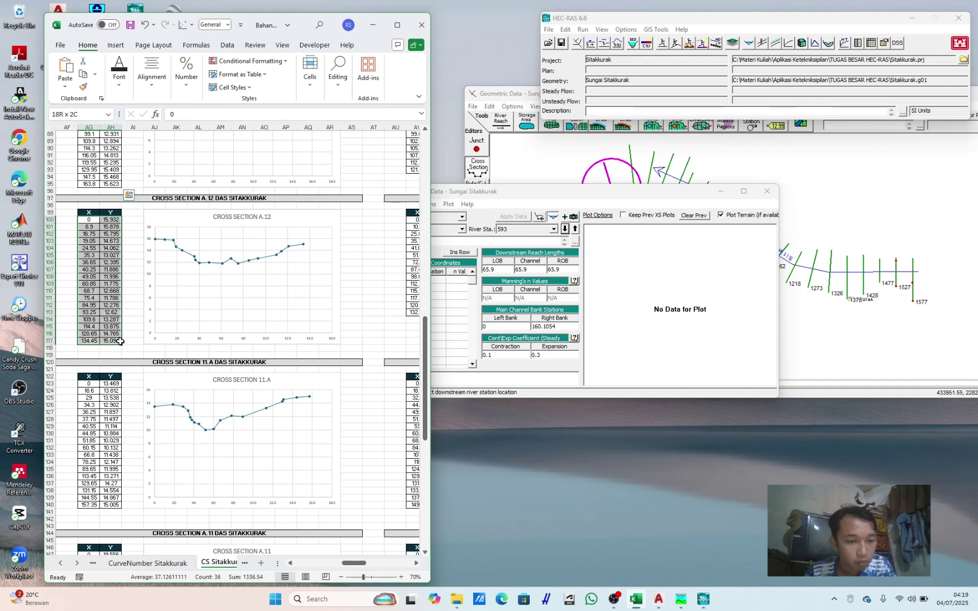
pyautogui.hotkey('ctrl', 'c')
pyautogui.click(438, 272)
pyautogui.moveTo(405, 272); pyautogui.dragTo(424, 276)
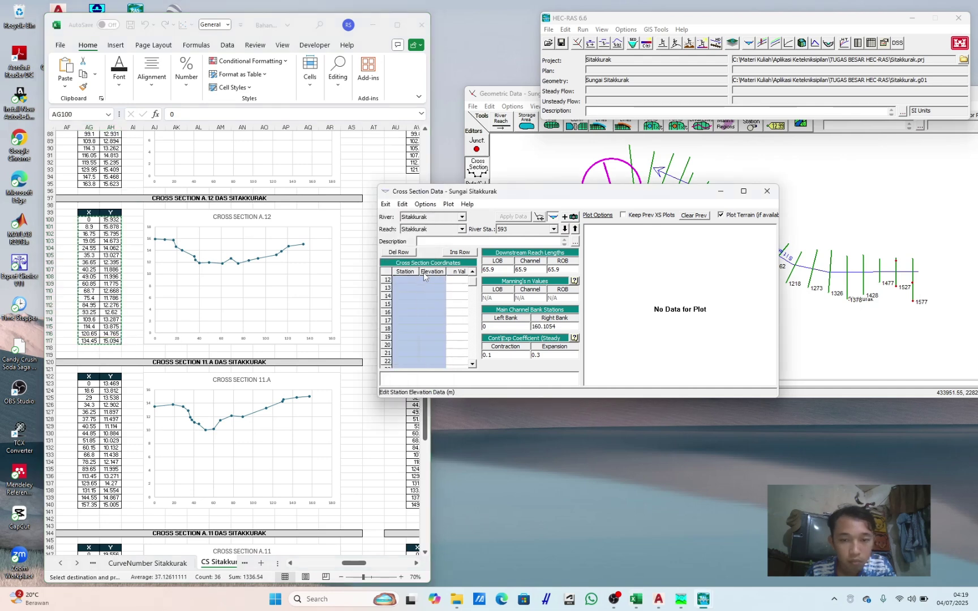
pyautogui.hotkey('ctrl', 'v')
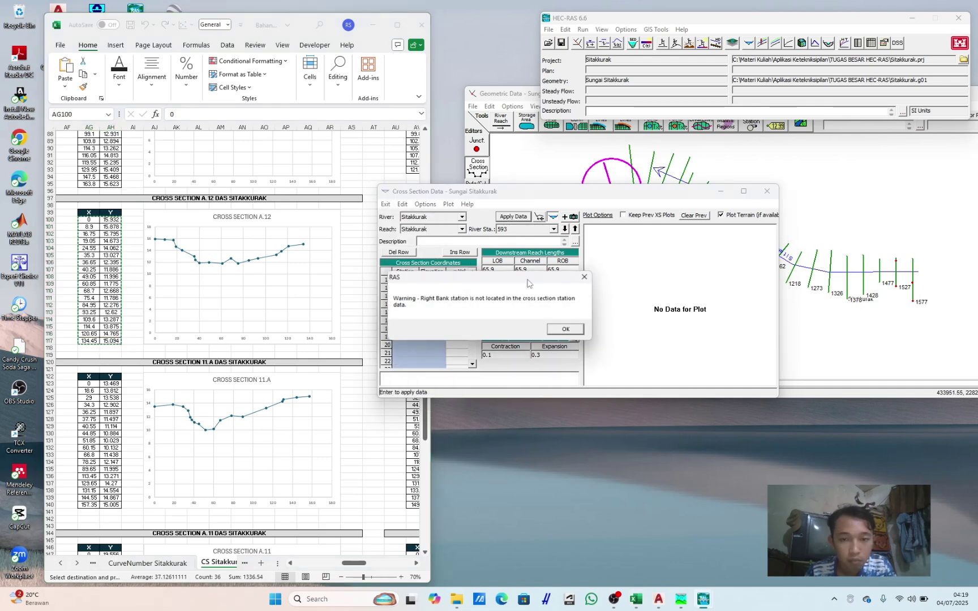
pyautogui.click(564, 332)
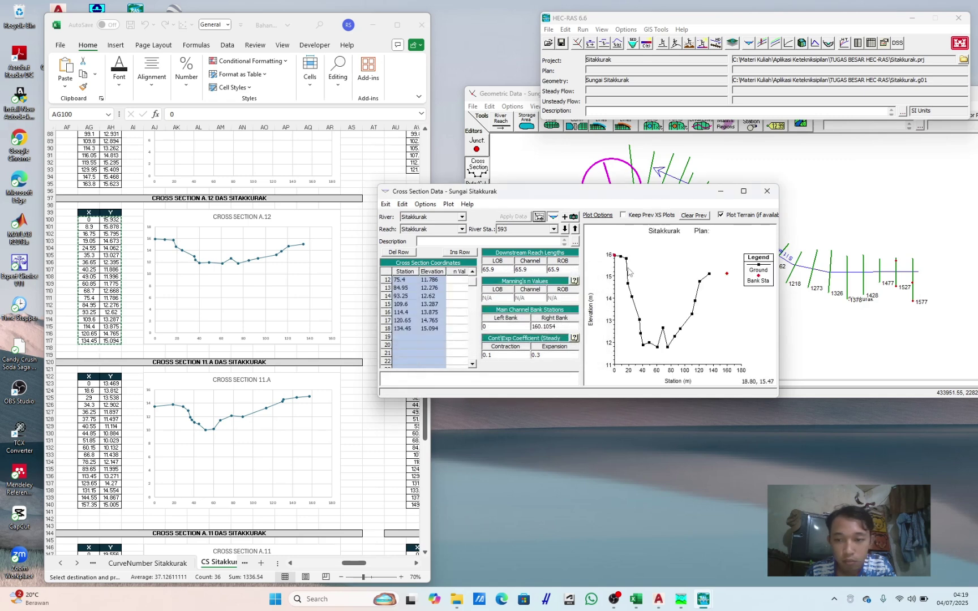
# Step: Set the left bank station of river station 593 to 19.05, the fourth point of its coordinates table
pyautogui.scroll(3, 444, 297)
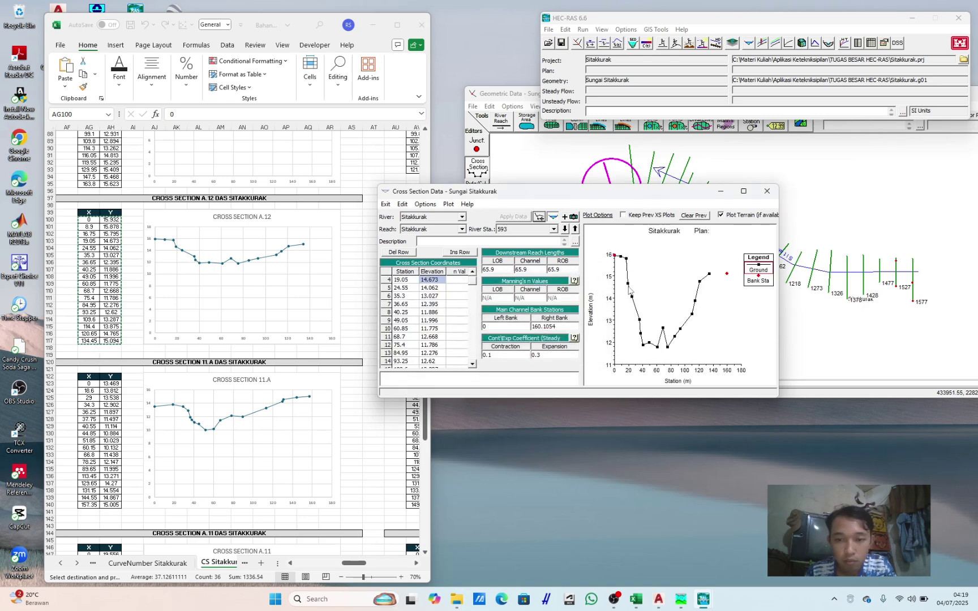
pyautogui.click(402, 280)
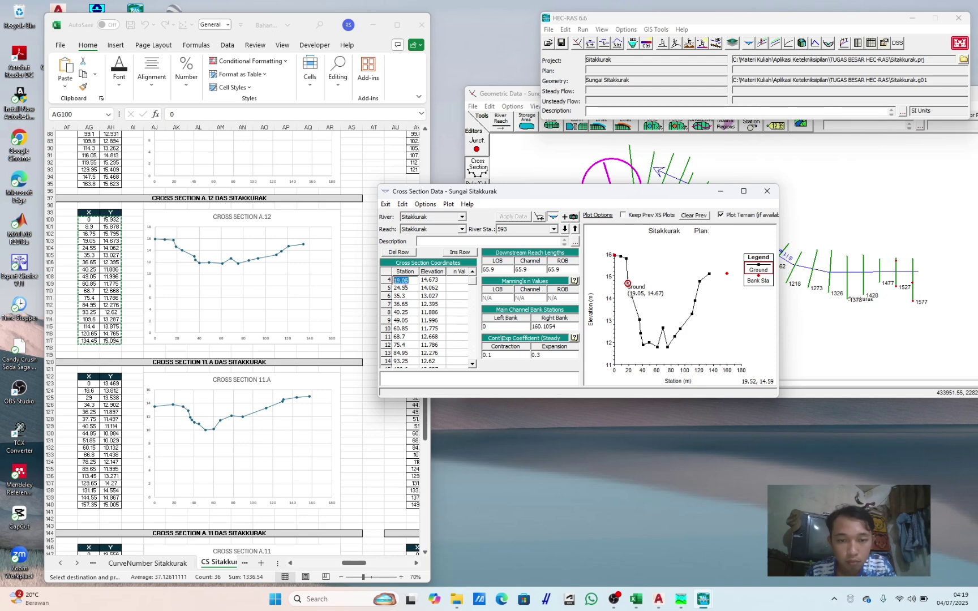
pyautogui.click(493, 327)
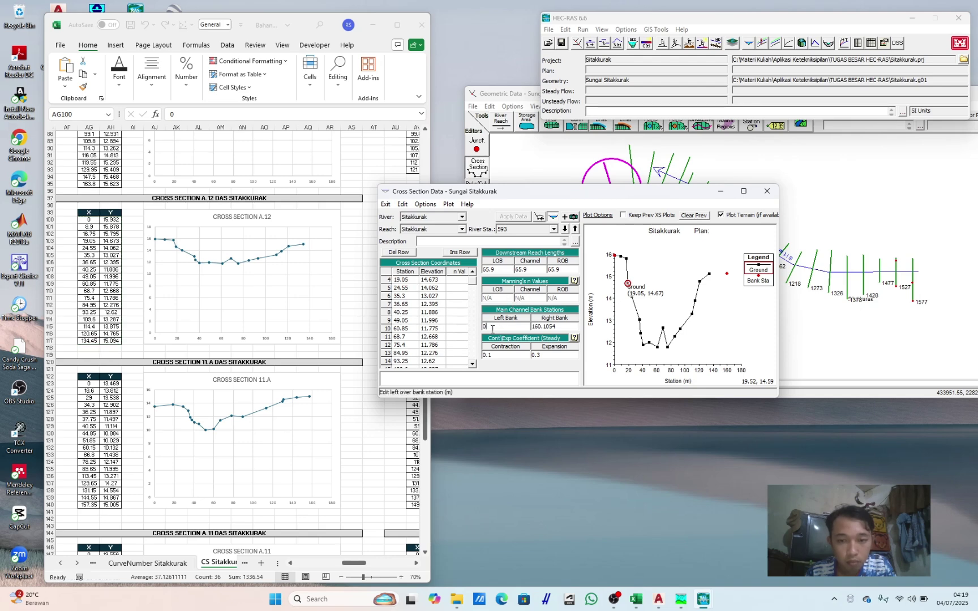
pyautogui.write('19.05')
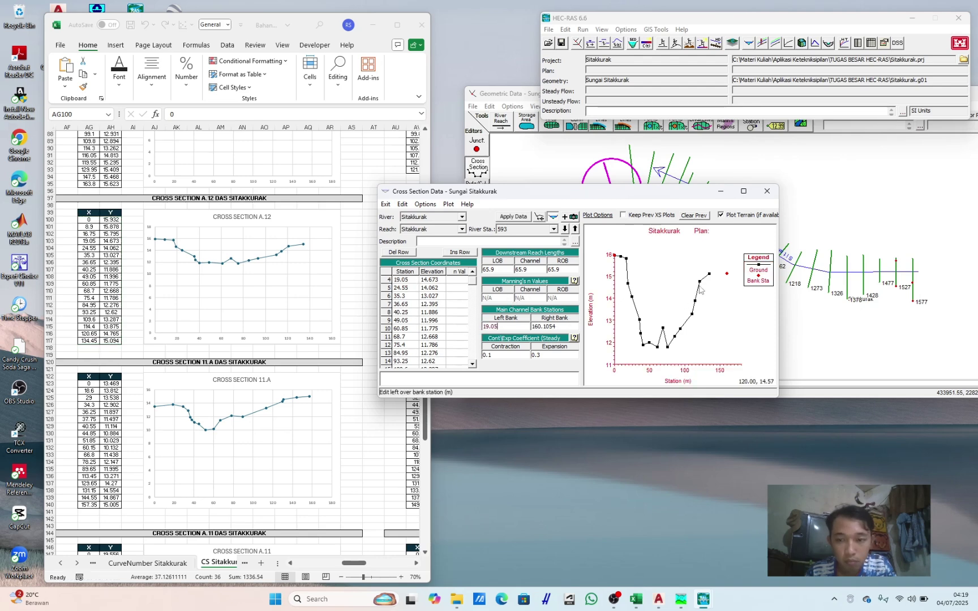
# Step: Set the right bank station of river station 593 to 120.65, the seventeenth point of its coordinates table, and apply the data
pyautogui.click(699, 292)
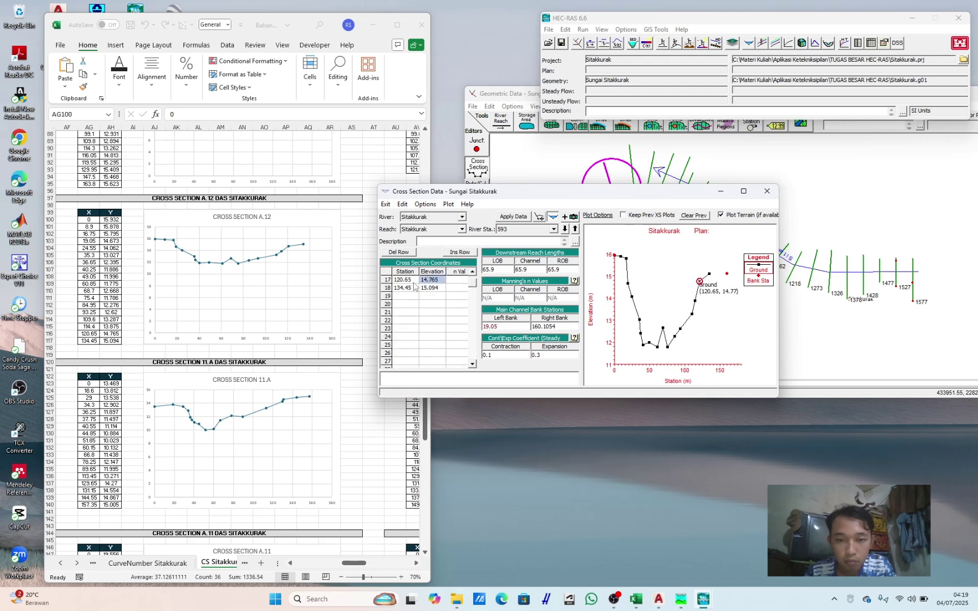
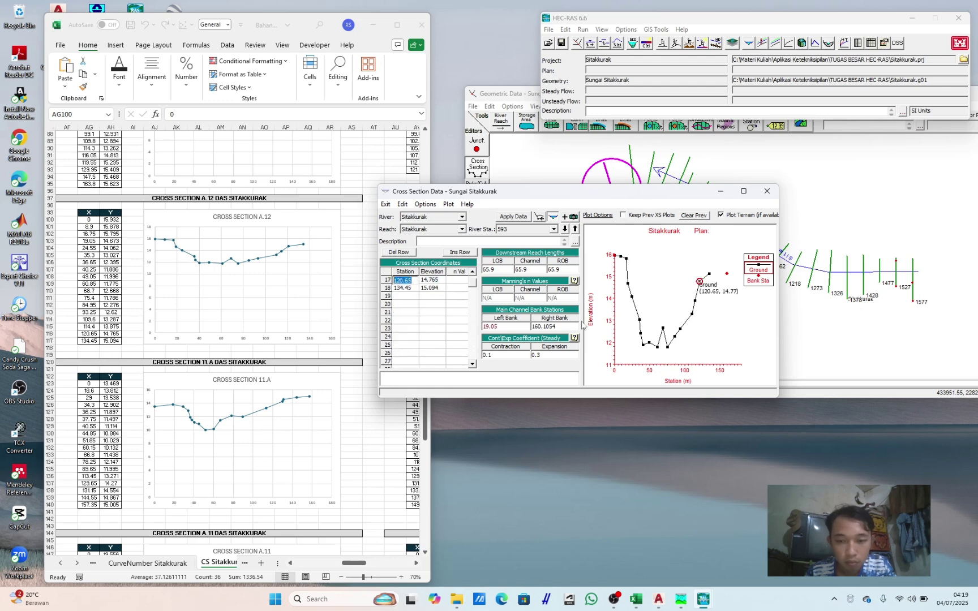
pyautogui.click(556, 326)
pyautogui.write('120.65')
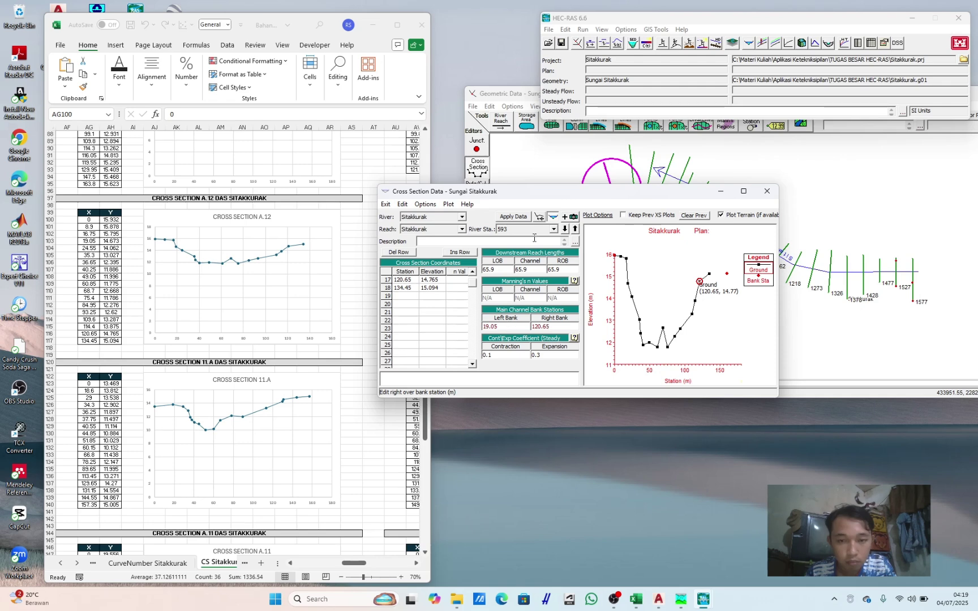
pyautogui.click(515, 216)
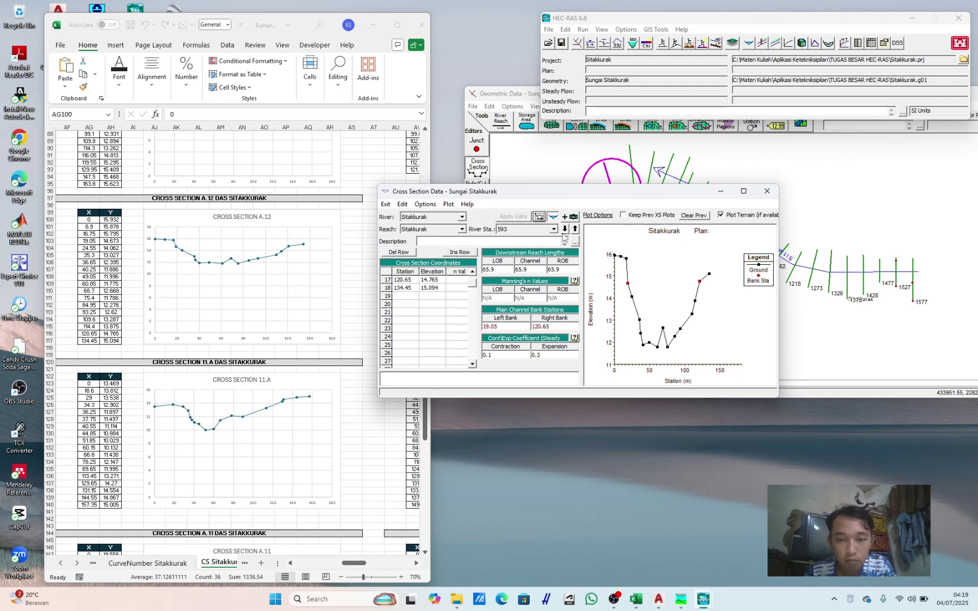
# Step: Go to river station 527, fill its station and elevation coordinates with the Cross Section 11.A table from Excel, and apply the data
pyautogui.click(564, 230)
pyautogui.click(284, 422)
pyautogui.scroll(-2, 89, 357)
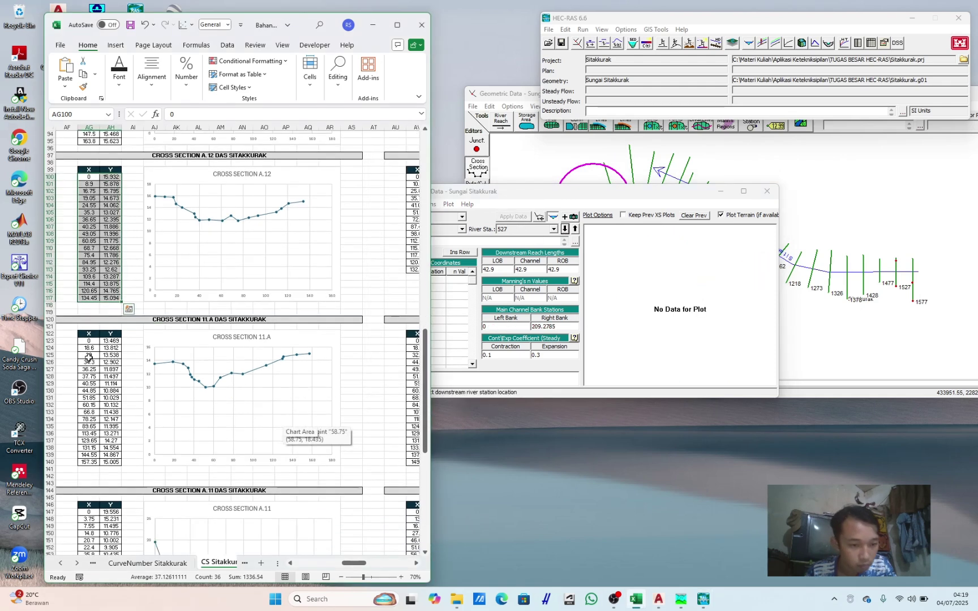
pyautogui.moveTo(89, 341); pyautogui.dragTo(113, 463)
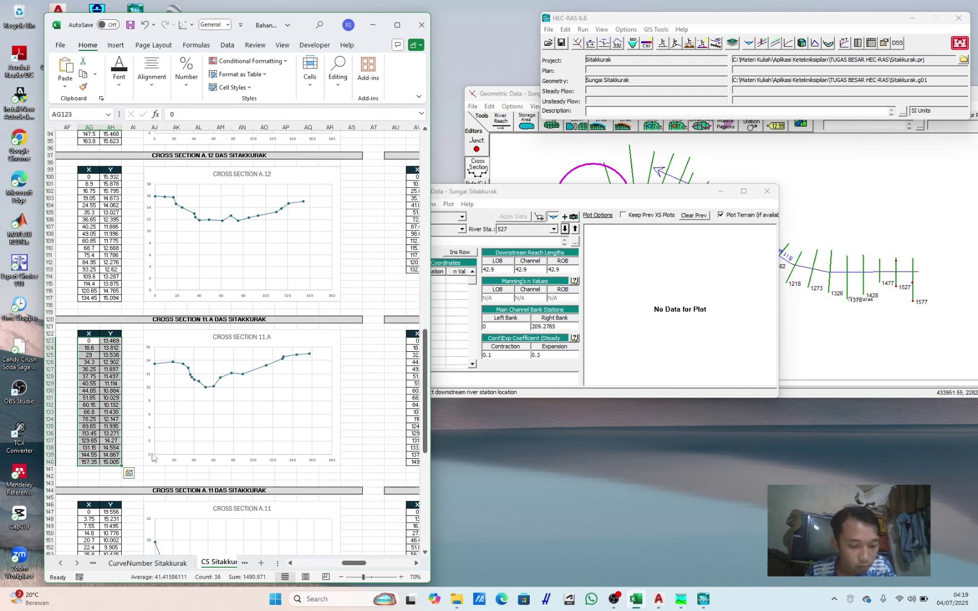
pyautogui.hotkey('ctrl', 'c')
pyautogui.click(459, 192)
pyautogui.moveTo(405, 272); pyautogui.dragTo(428, 275)
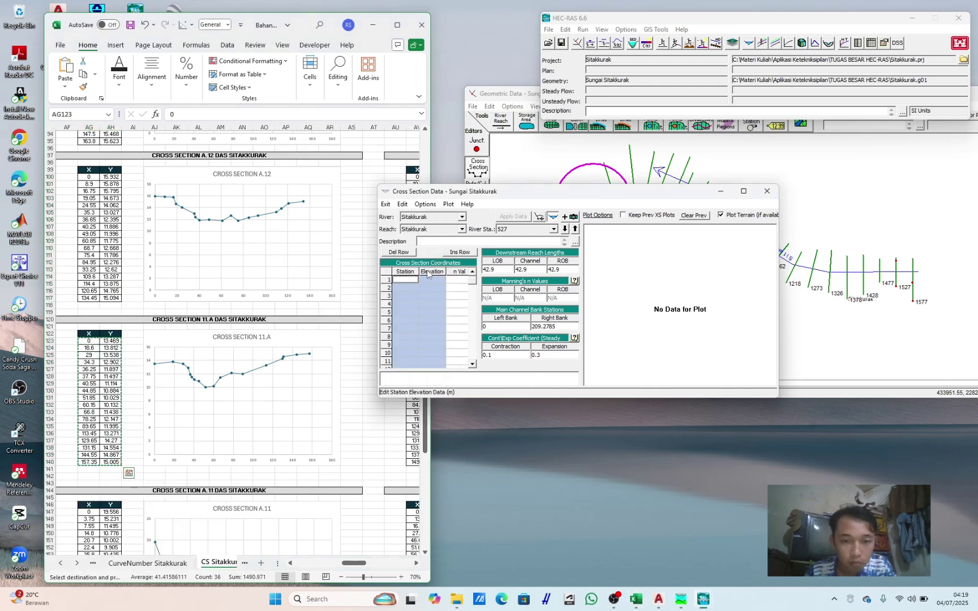
pyautogui.hotkey('ctrl', 'v')
pyautogui.click(514, 216)
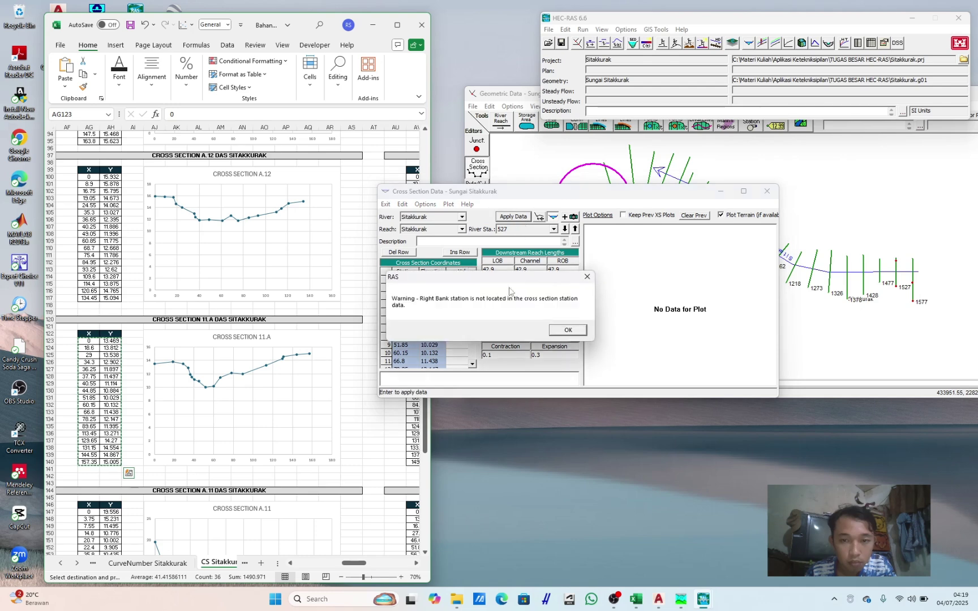
pyautogui.click(568, 329)
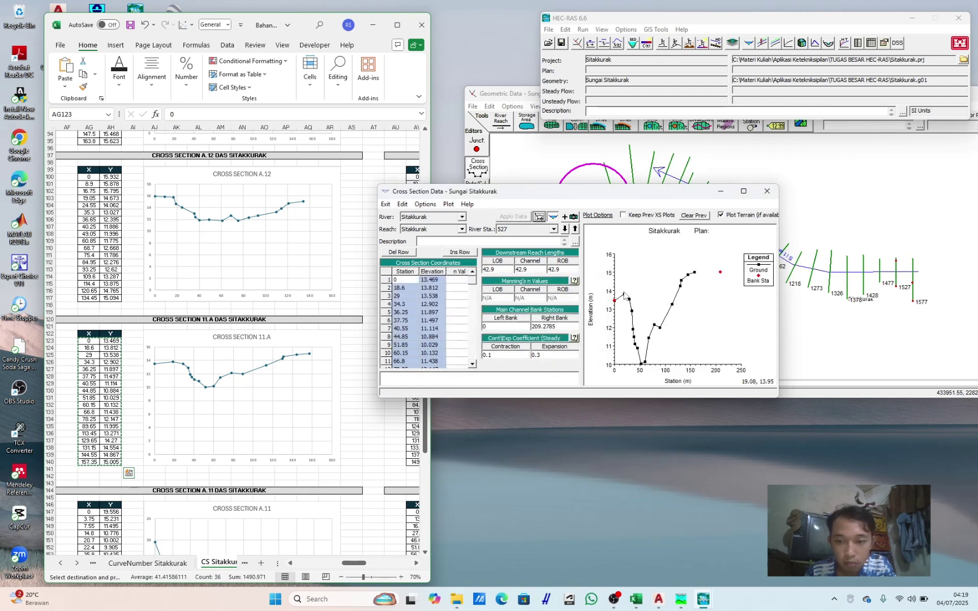
# Step: Set the left bank station of river station 527 to 18.6, the second point of its coordinates table
pyautogui.click(434, 288)
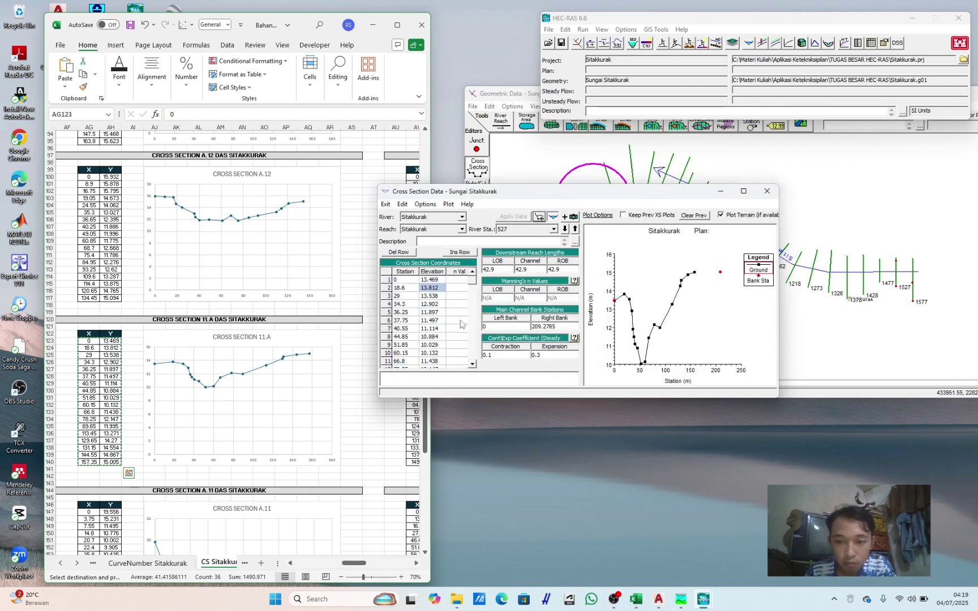
pyautogui.click(624, 295)
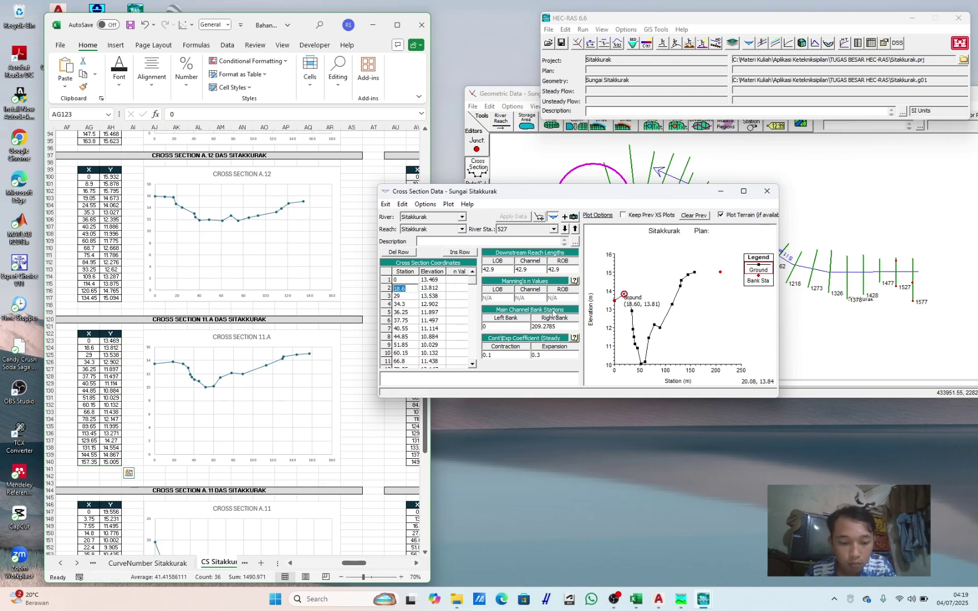
pyautogui.click(516, 327)
pyautogui.write('18.6')
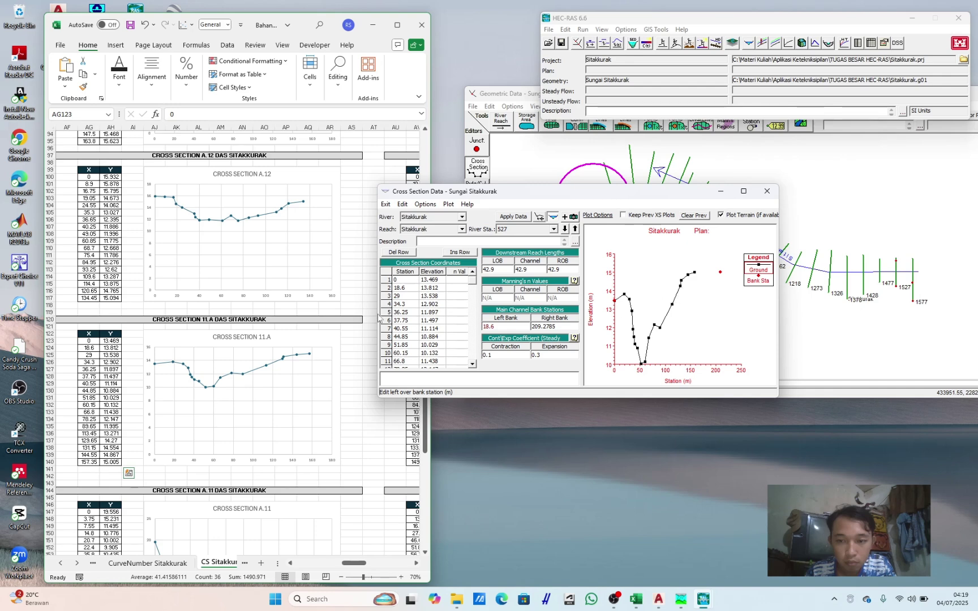
# Step: Set the right bank station of river station 527 to 129.65, copied from the fifteenth point of its coordinates table, and apply the data
pyautogui.click(680, 286)
pyautogui.click(412, 281)
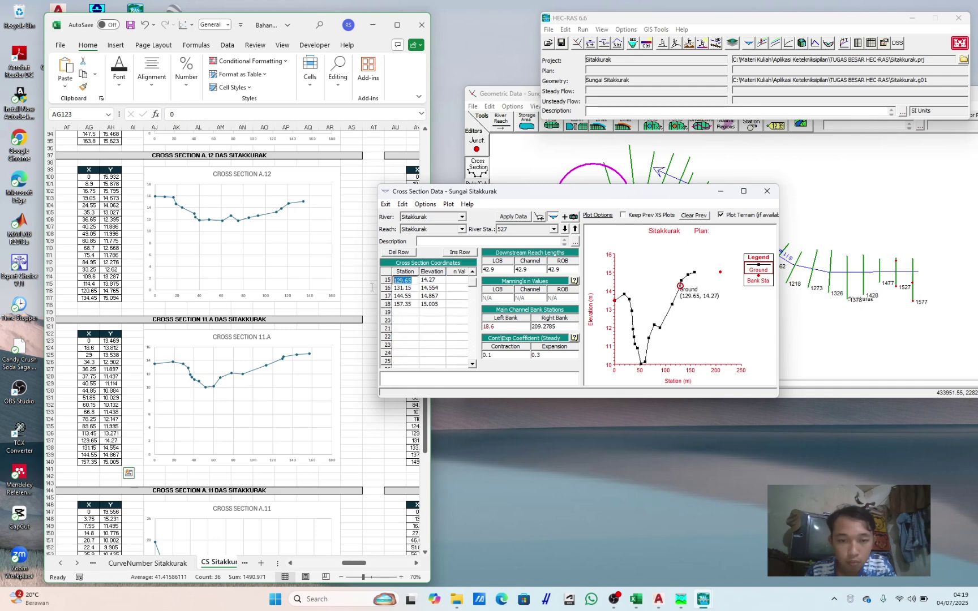
pyautogui.doubleClick(556, 326)
pyautogui.hotkey('ctrl', 'v')
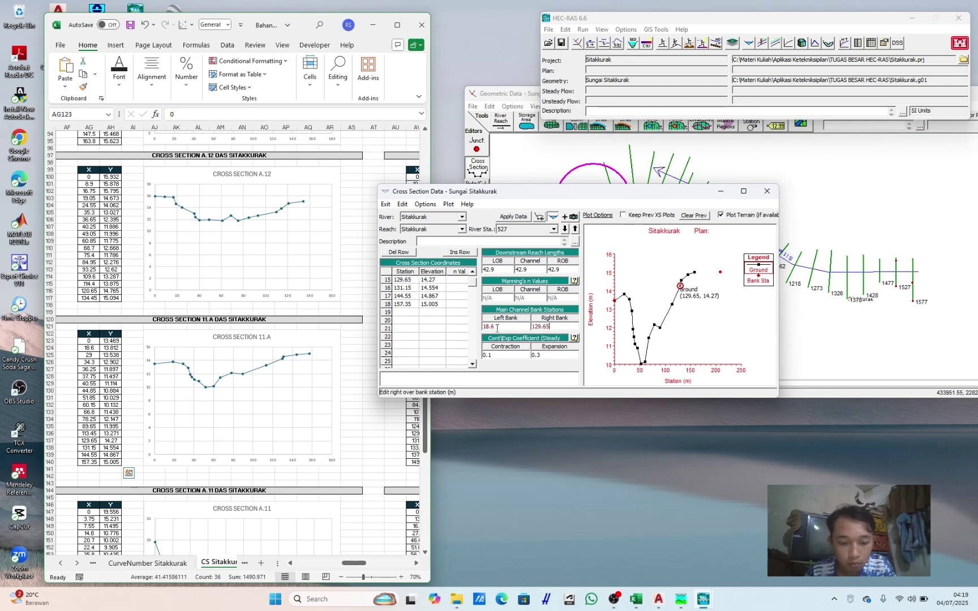
pyautogui.click(513, 216)
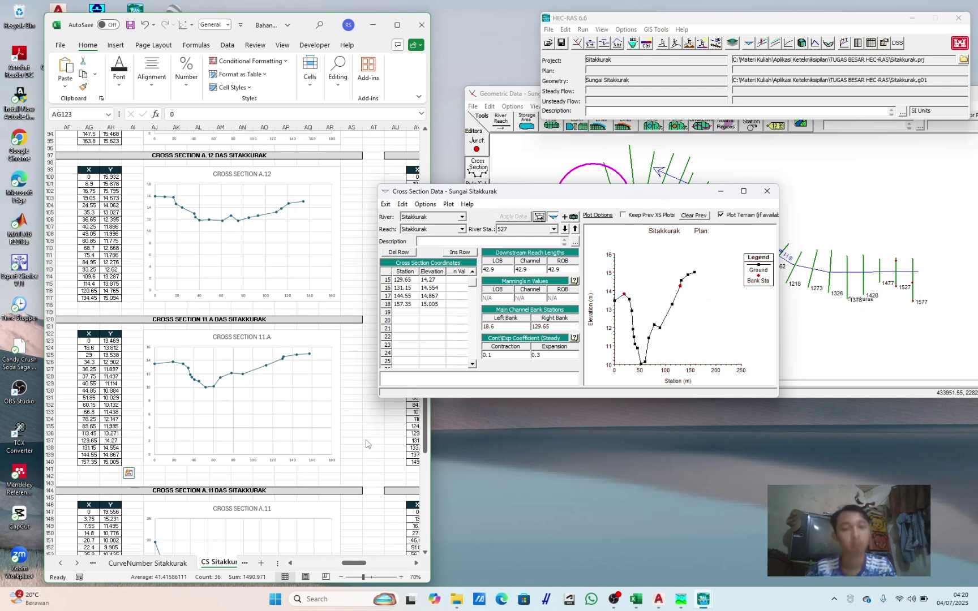
# Step: Go to river station 484, fill its station and elevation coordinates with the Cross Section A.11 table from Excel, and apply the data
pyautogui.click(394, 430)
pyautogui.click(565, 228)
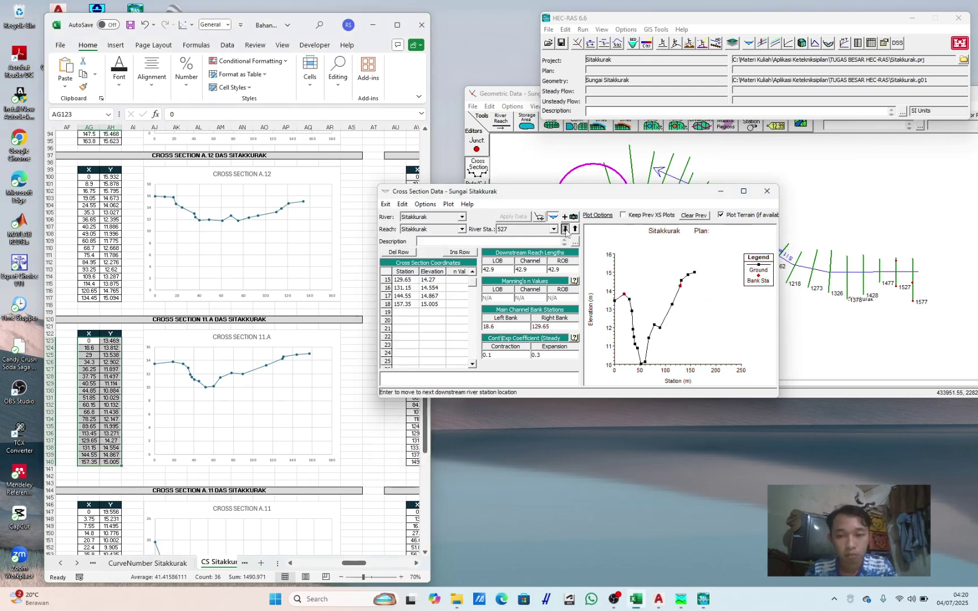
pyautogui.click(335, 426)
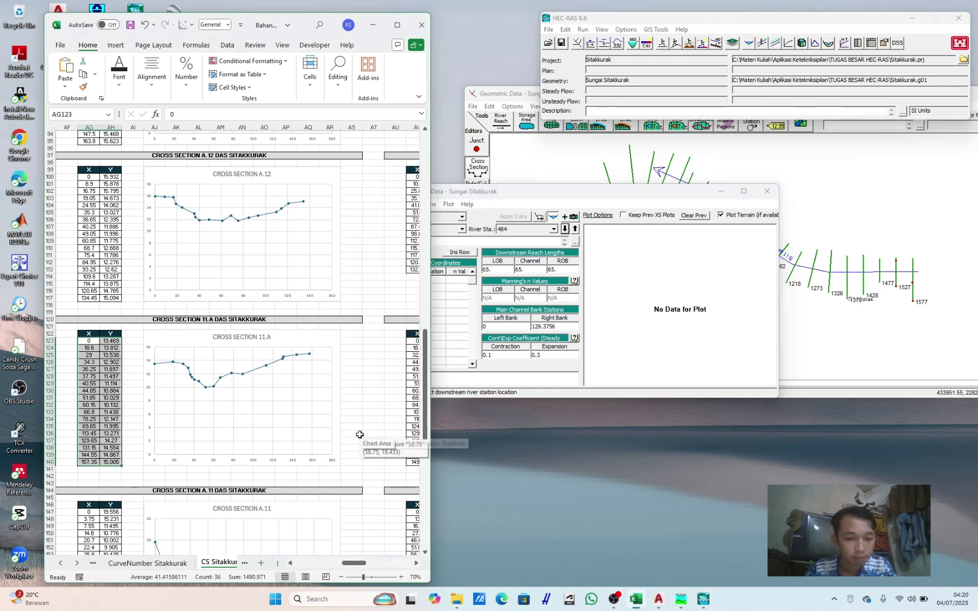
pyautogui.scroll(-5, 334, 423)
pyautogui.scroll(-3, 332, 418)
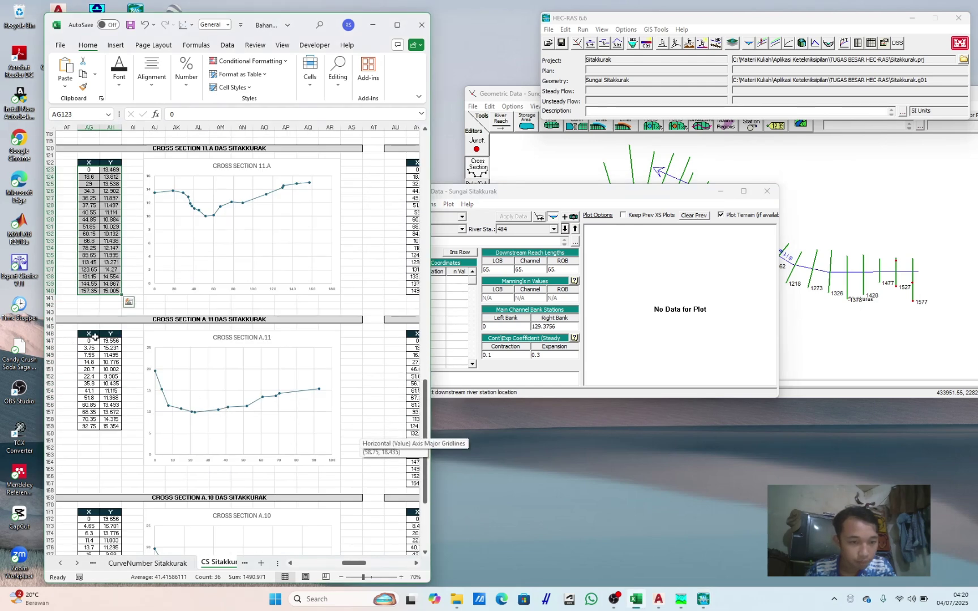
pyautogui.moveTo(93, 341); pyautogui.dragTo(113, 428)
pyautogui.hotkey('ctrl', 'c')
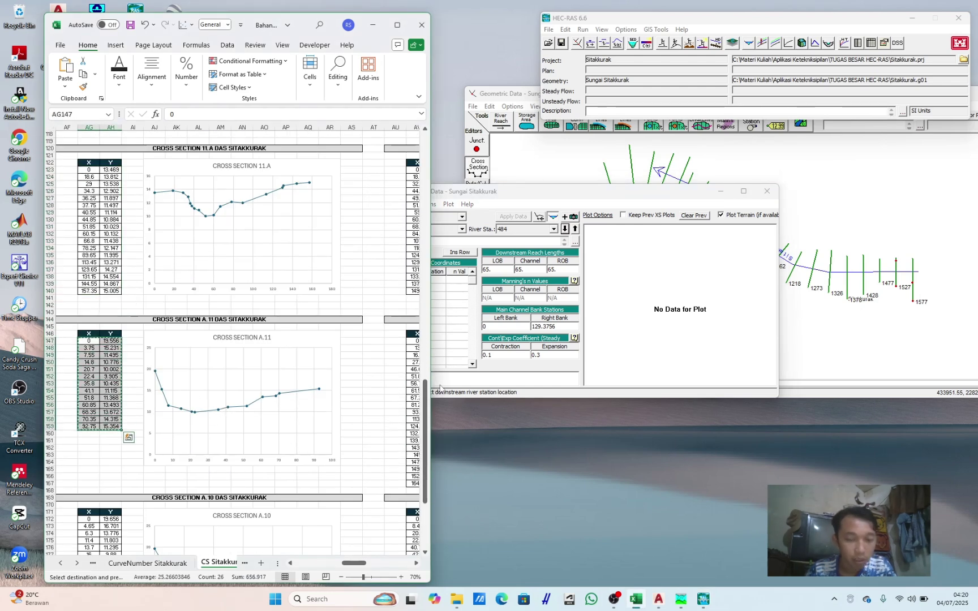
pyautogui.click(470, 347)
pyautogui.hotkey('ctrl', 'v')
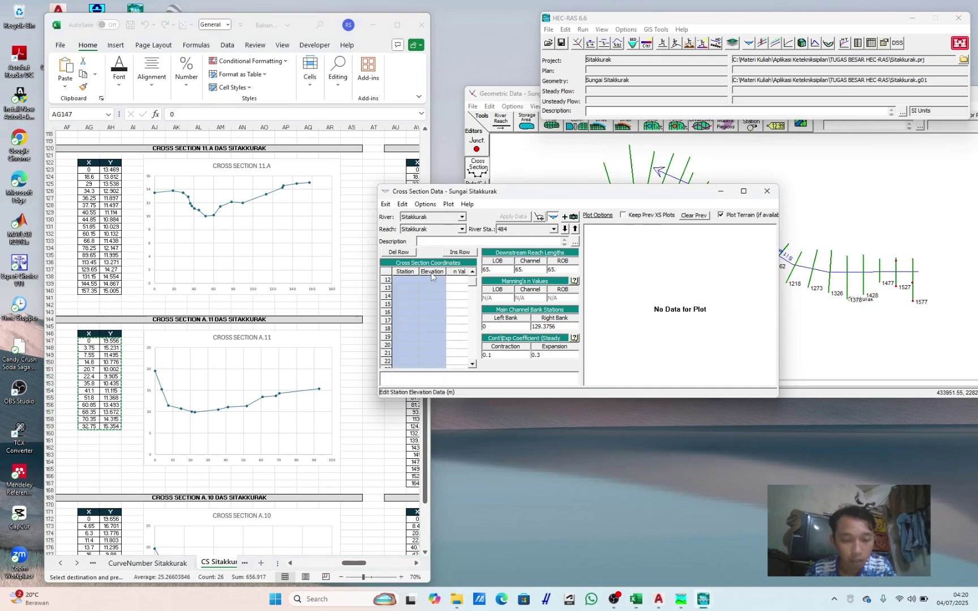
pyautogui.click(512, 217)
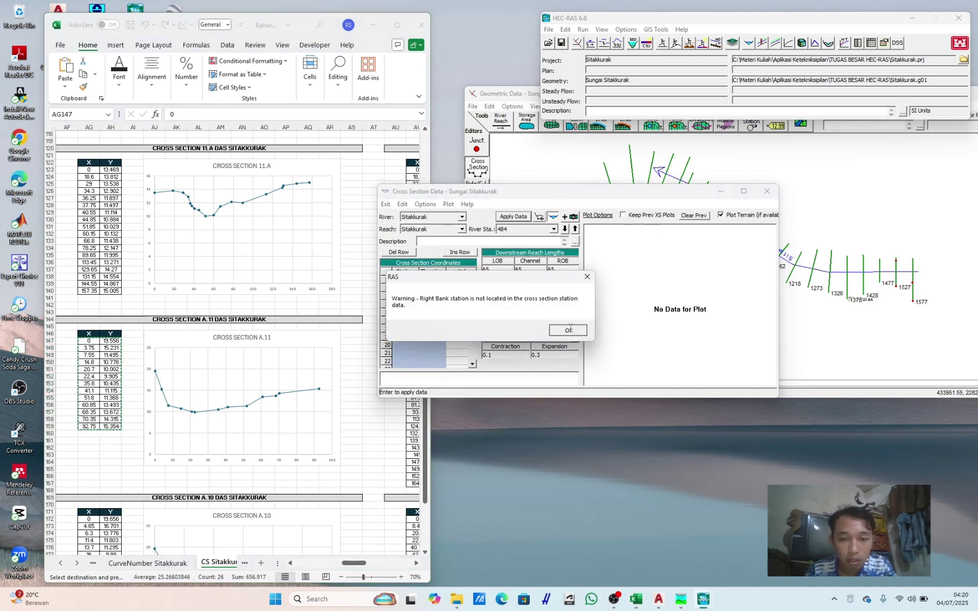
pyautogui.click(563, 328)
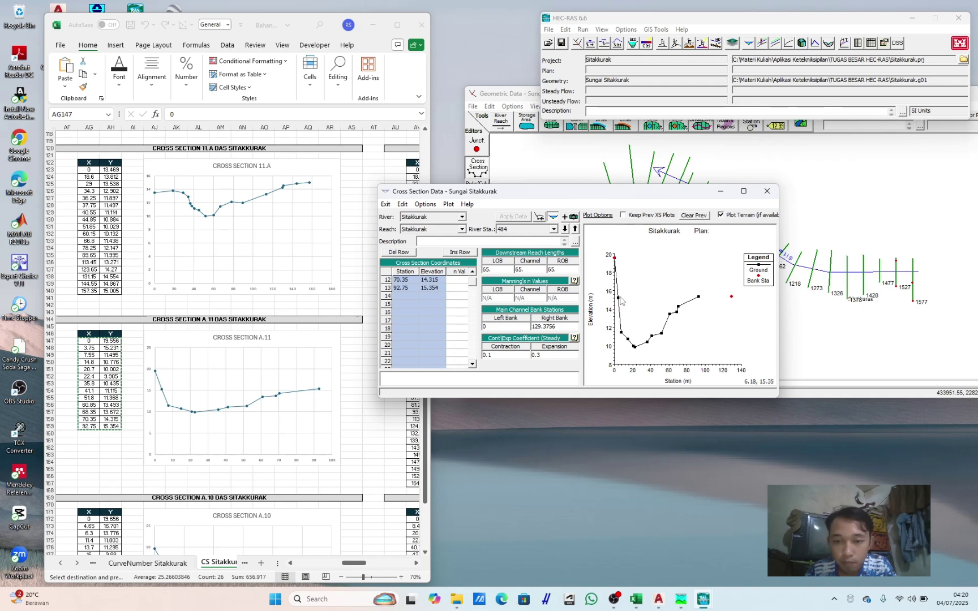
# Step: Set the left bank station of river station 484 to 3.75, copied from the second point of its coordinates table
pyautogui.scroll(4, 453, 308)
pyautogui.click(434, 280)
pyautogui.click(409, 280)
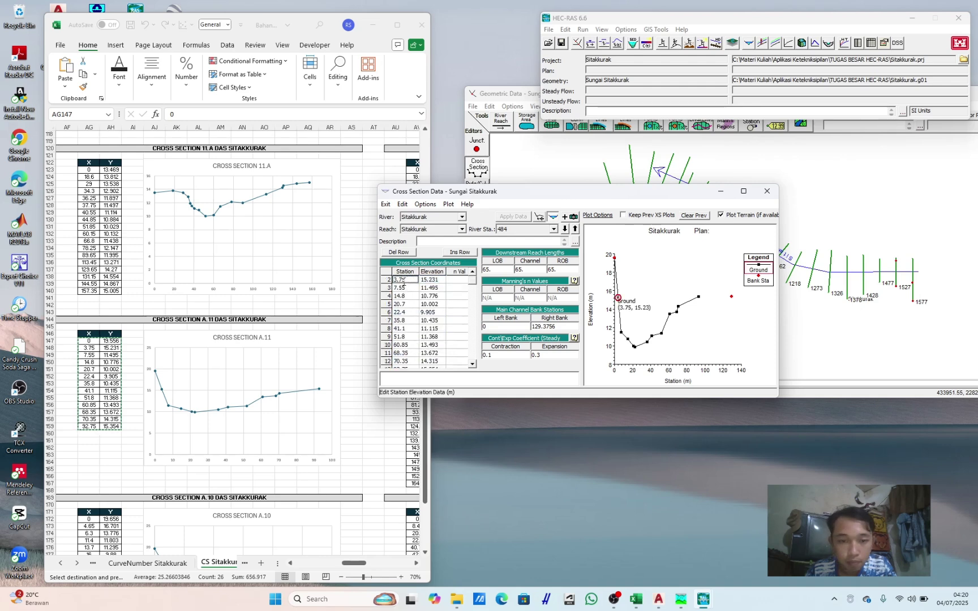
pyautogui.moveTo(408, 281); pyautogui.dragTo(386, 281)
pyautogui.hotkey('ctrl', 'c')
pyautogui.click(504, 327)
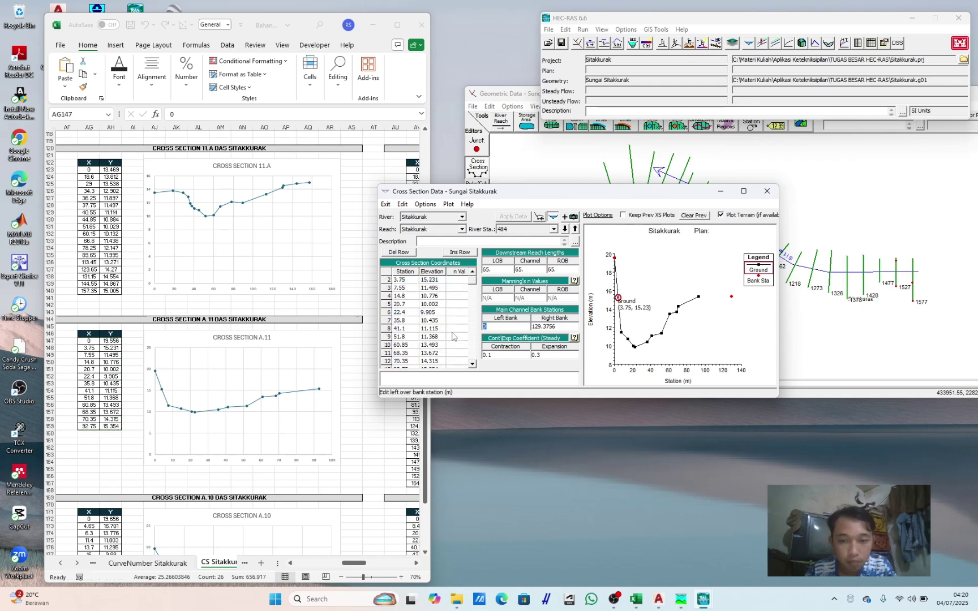
pyautogui.hotkey('ctrl', 'v')
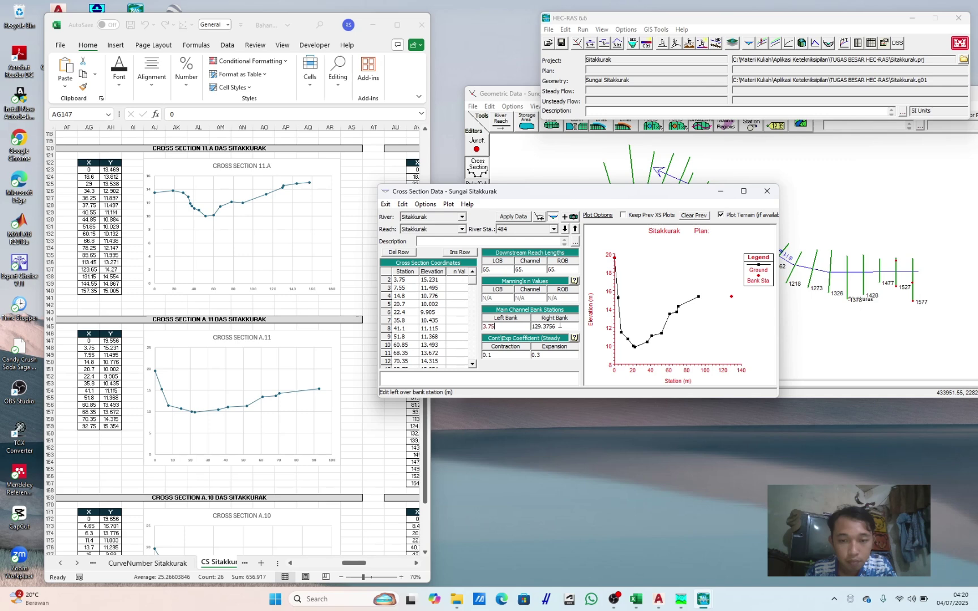
# Step: Set the right bank station of river station 484 to 70.35, copied from the twelfth point of its coordinates table, and apply the data
pyautogui.click(677, 307)
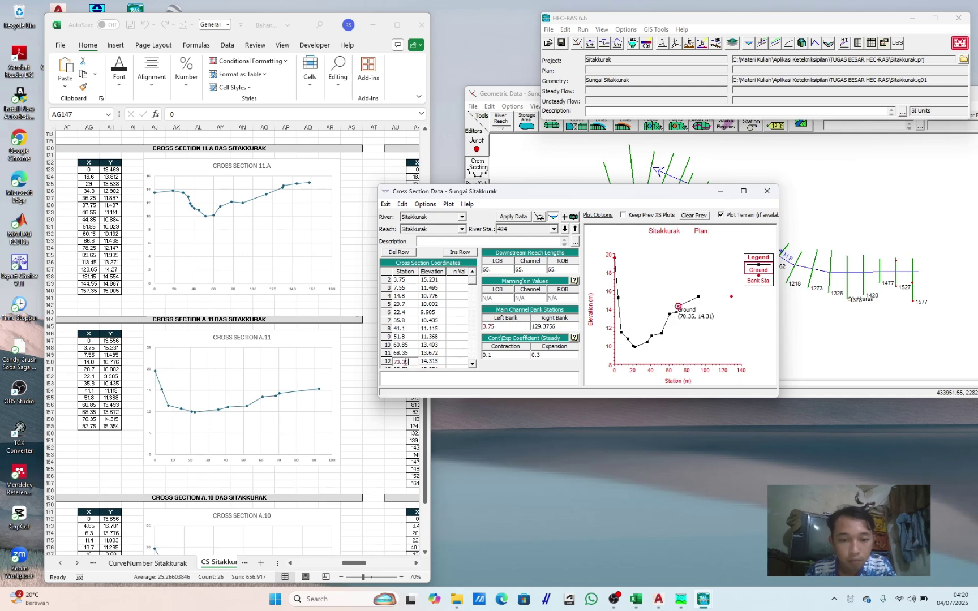
pyautogui.click(507, 327)
pyautogui.press('Tab')
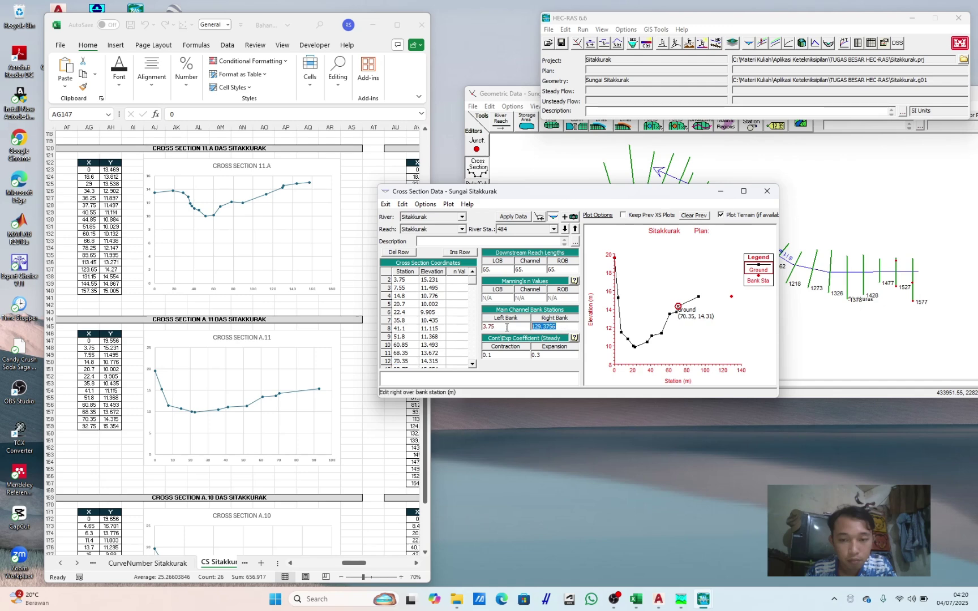
pyautogui.click(518, 218)
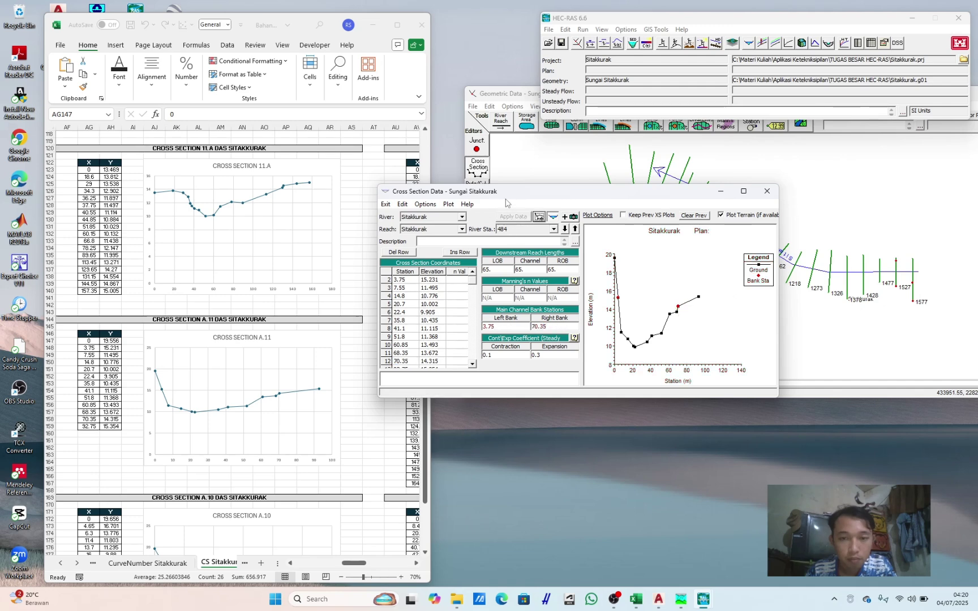
# Step: Go to river station 419, fill its station and elevation coordinates with the Cross Section A.10 table from Excel, and apply the data
pyautogui.click(564, 229)
pyautogui.click(315, 391)
pyautogui.scroll(-5, 312, 396)
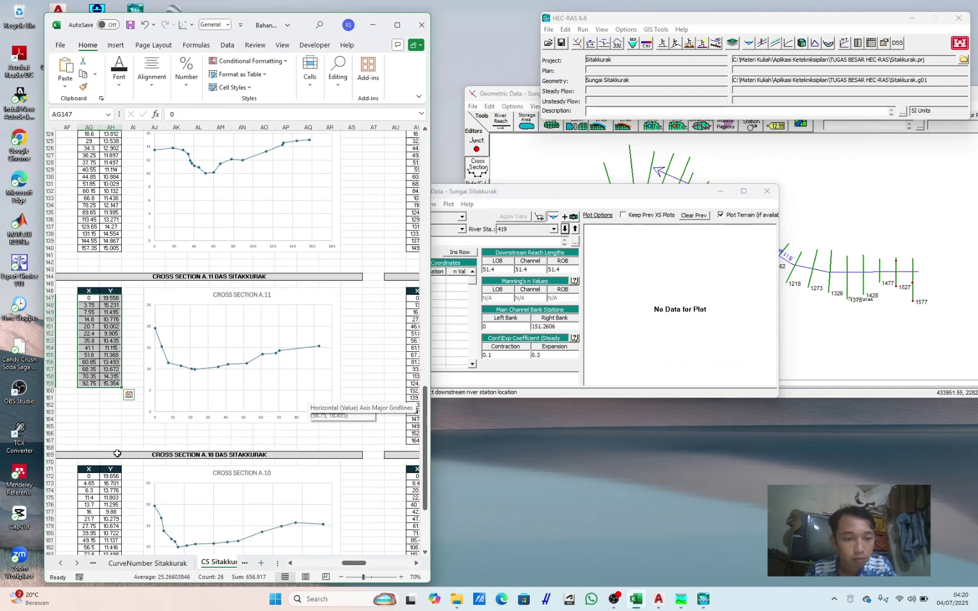
pyautogui.moveTo(88, 412); pyautogui.dragTo(110, 512)
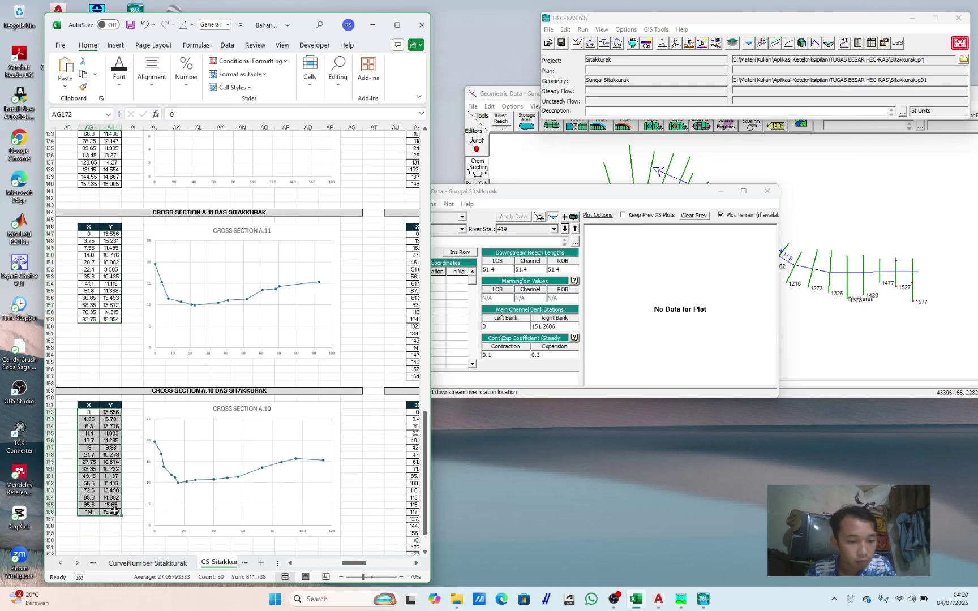
pyautogui.hotkey('ctrl', 'c')
pyautogui.click(453, 192)
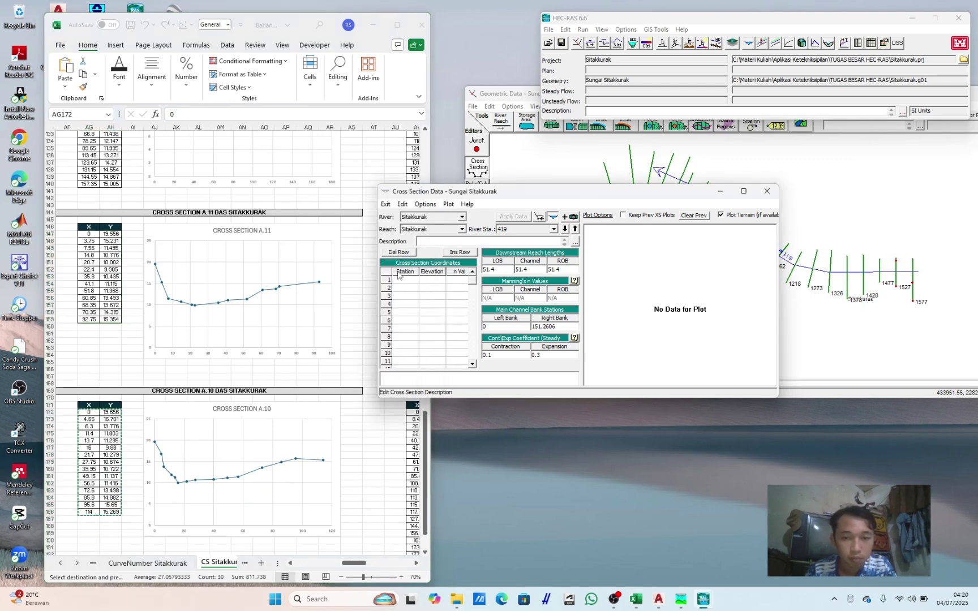
pyautogui.moveTo(405, 272); pyautogui.dragTo(428, 275)
pyautogui.hotkey('ctrl', 'v')
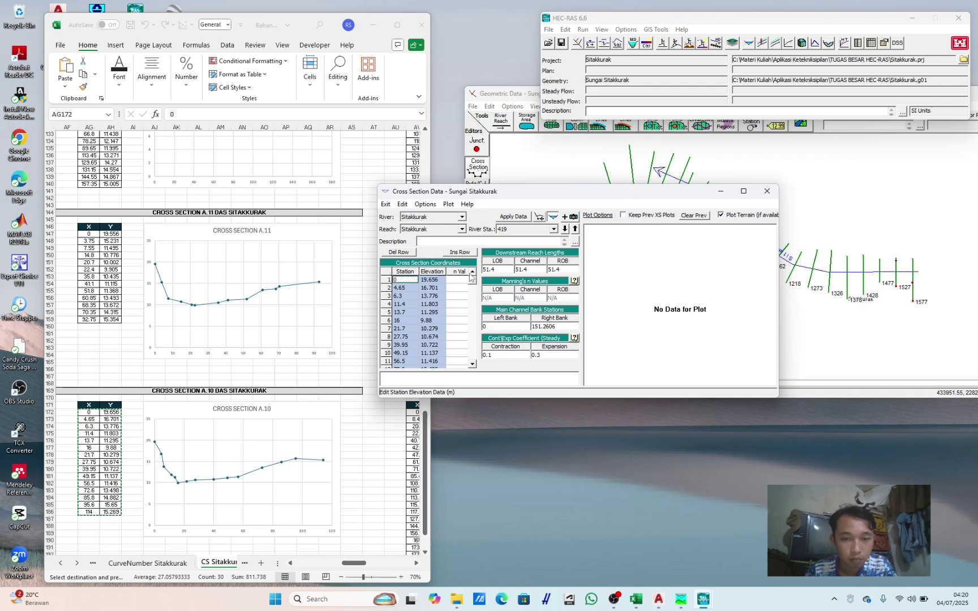
pyautogui.click(506, 217)
# Step: Set the left bank station of river station 419 to 4.65, copied from the second point of its coordinates table
pyautogui.click(560, 327)
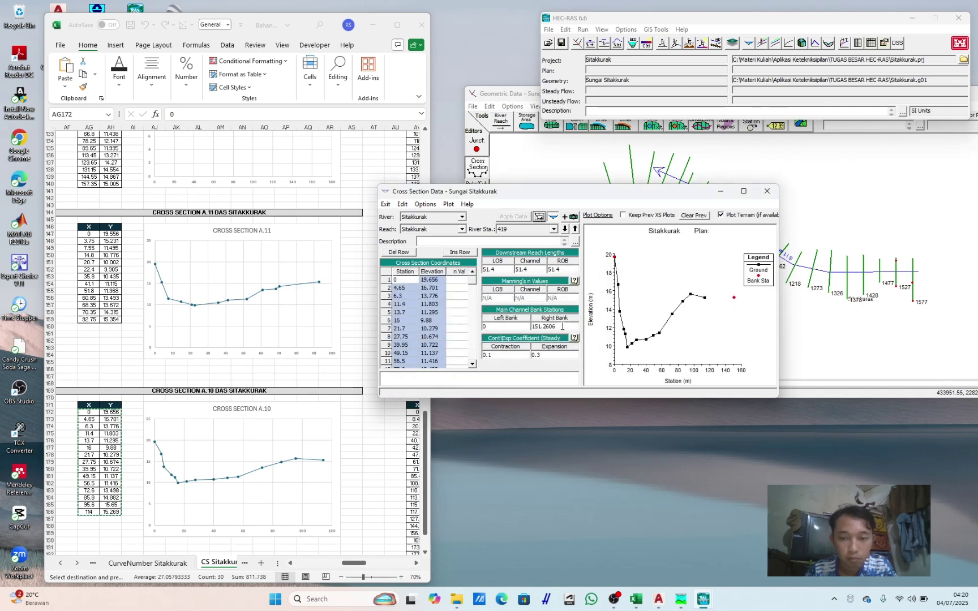
pyautogui.click(618, 286)
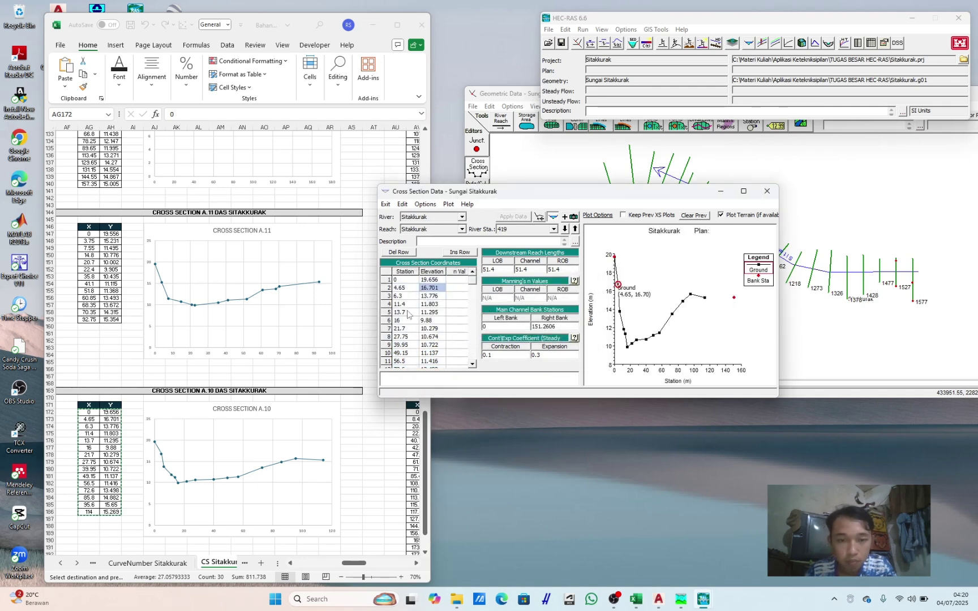
pyautogui.click(410, 288)
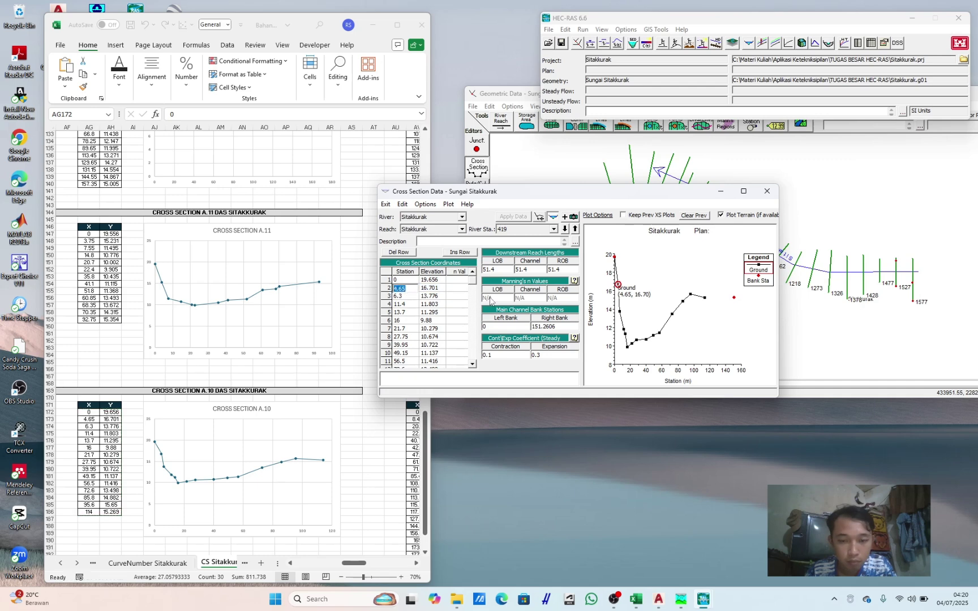
pyautogui.doubleClick(498, 328)
pyautogui.hotkey('ctrl', 'v')
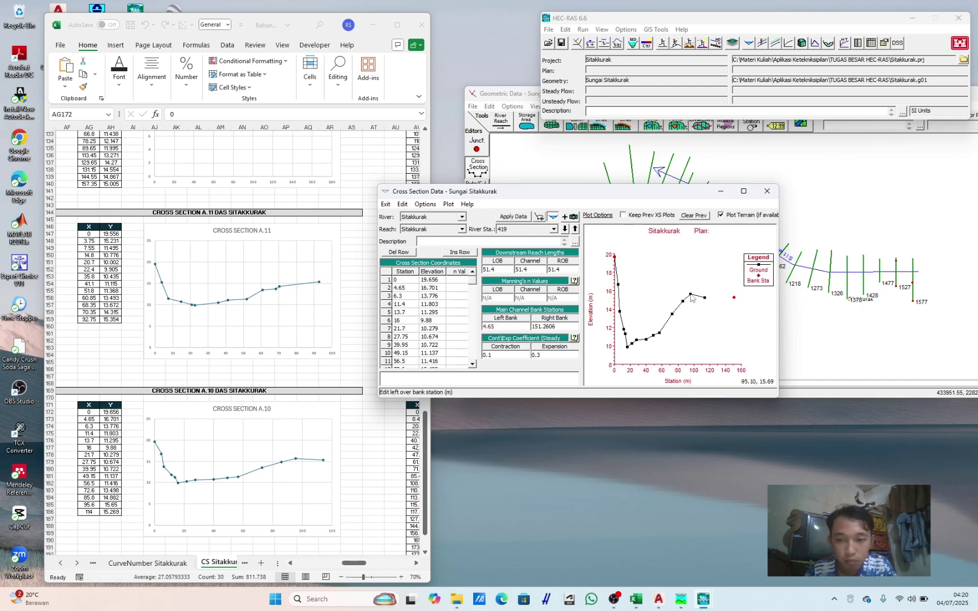
# Step: Set the right bank station of river station 419 to 95.6, the fourteenth point of its coordinates table, and apply the data
pyautogui.scroll(-4, 437, 337)
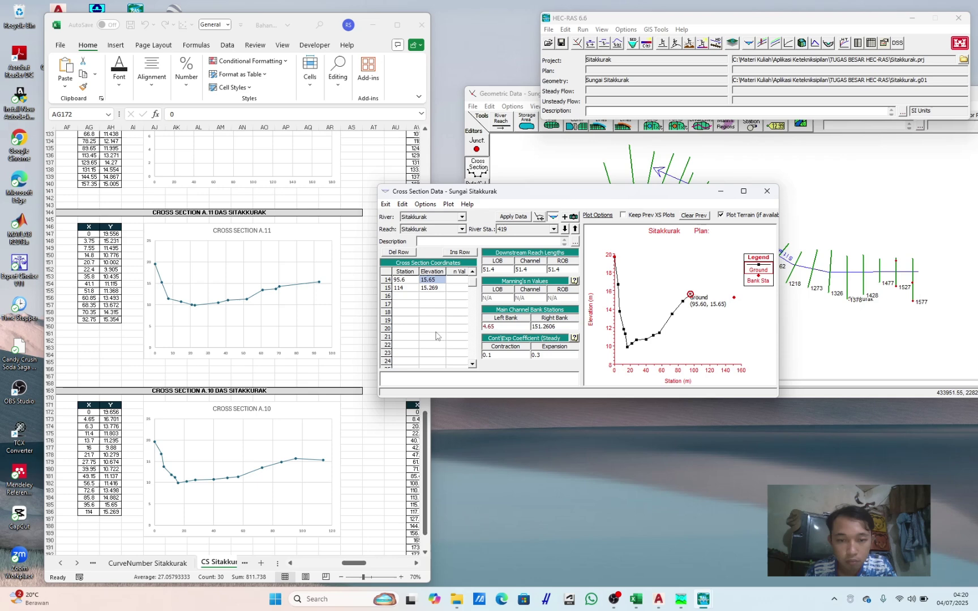
pyautogui.click(413, 280)
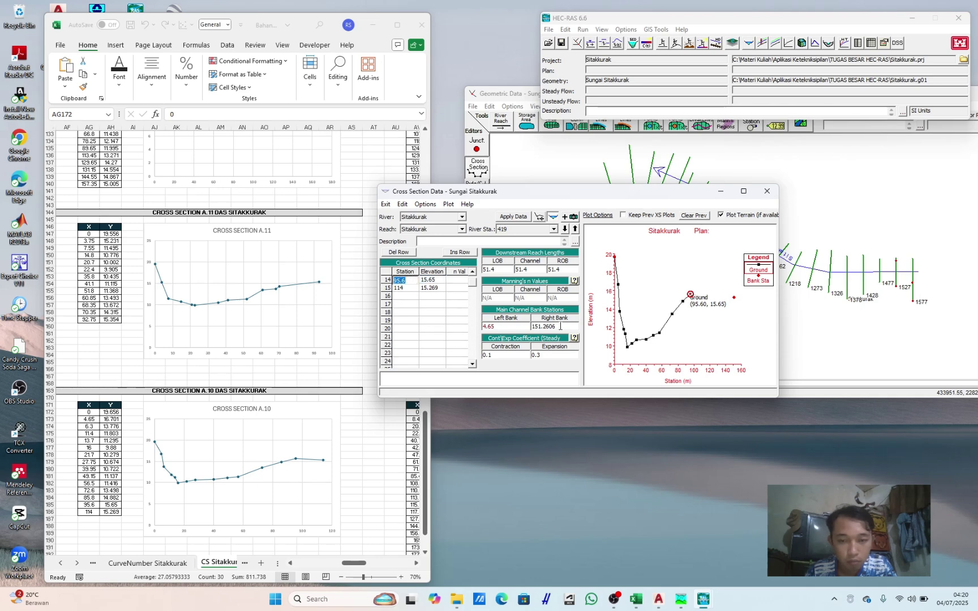
pyautogui.doubleClick(560, 326)
pyautogui.write('95.6')
# Step: Go to river station 368, fill its station and elevation coordinates with the Cross Section A.9 table from Excel, and apply the data
pyautogui.click(564, 228)
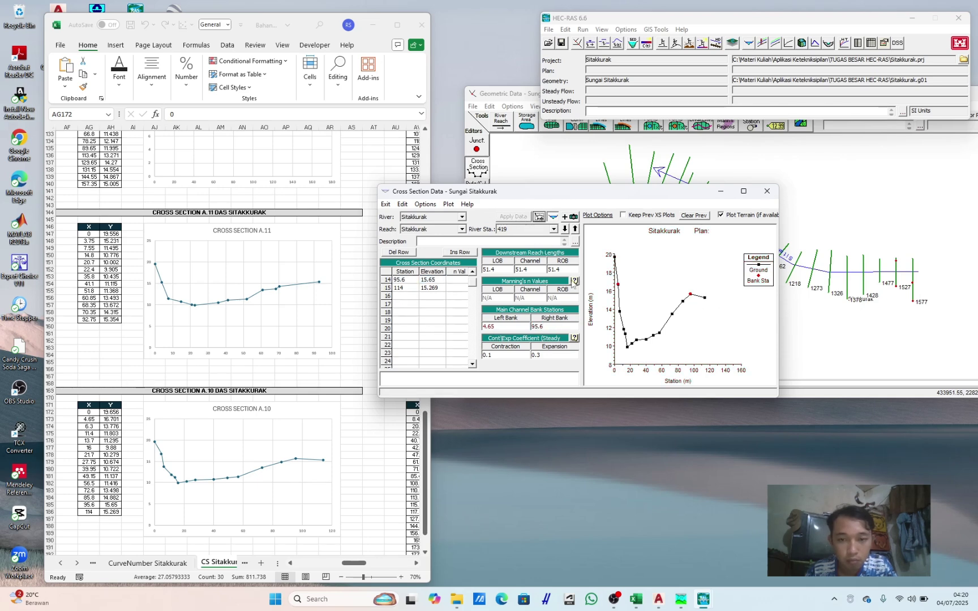
pyautogui.click(306, 277)
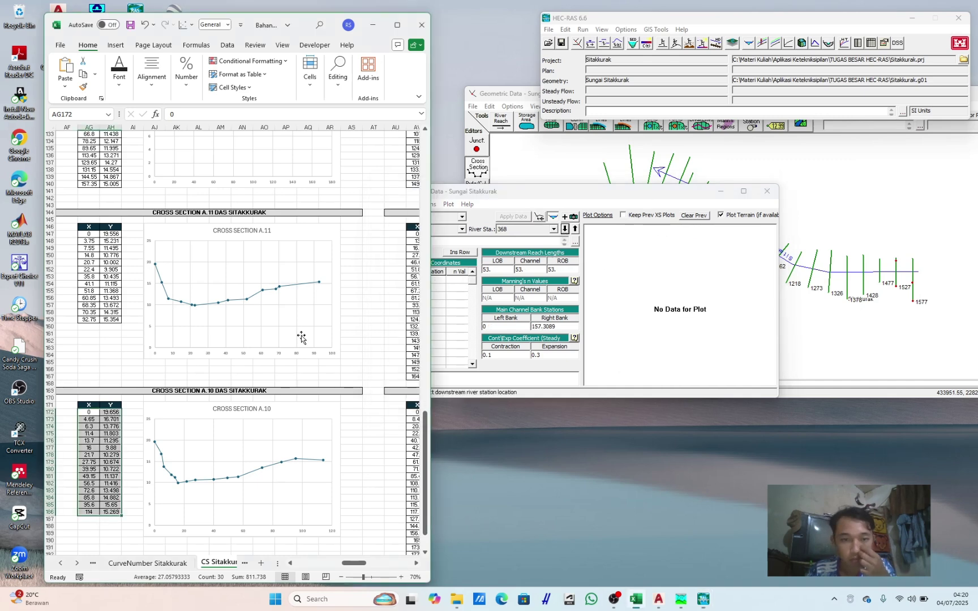
pyautogui.scroll(-8, 265, 385)
pyautogui.scroll(4, 243, 400)
pyautogui.moveTo(361, 563); pyautogui.dragTo(376, 565)
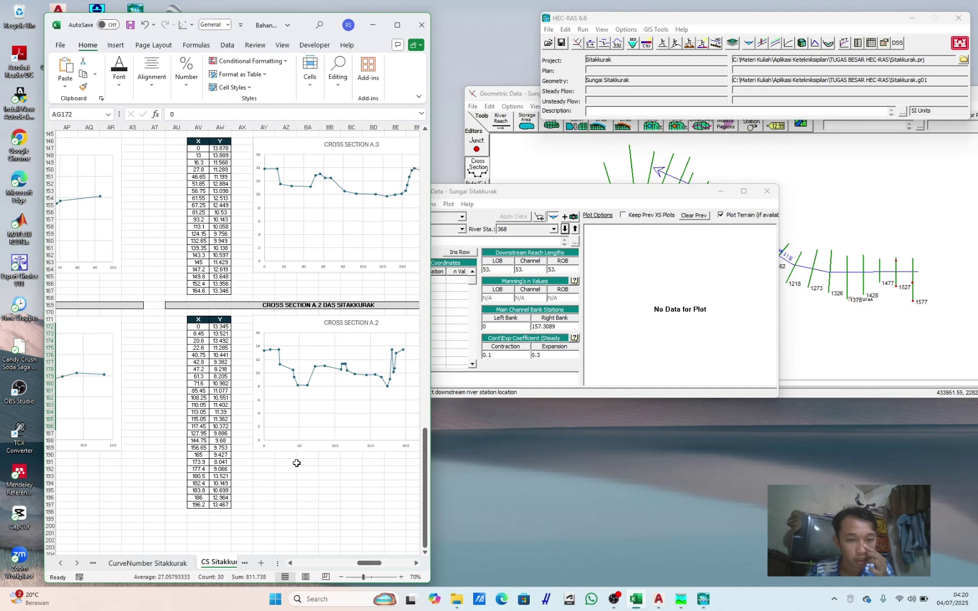
pyautogui.scroll(16, 297, 460)
pyautogui.scroll(20, 295, 451)
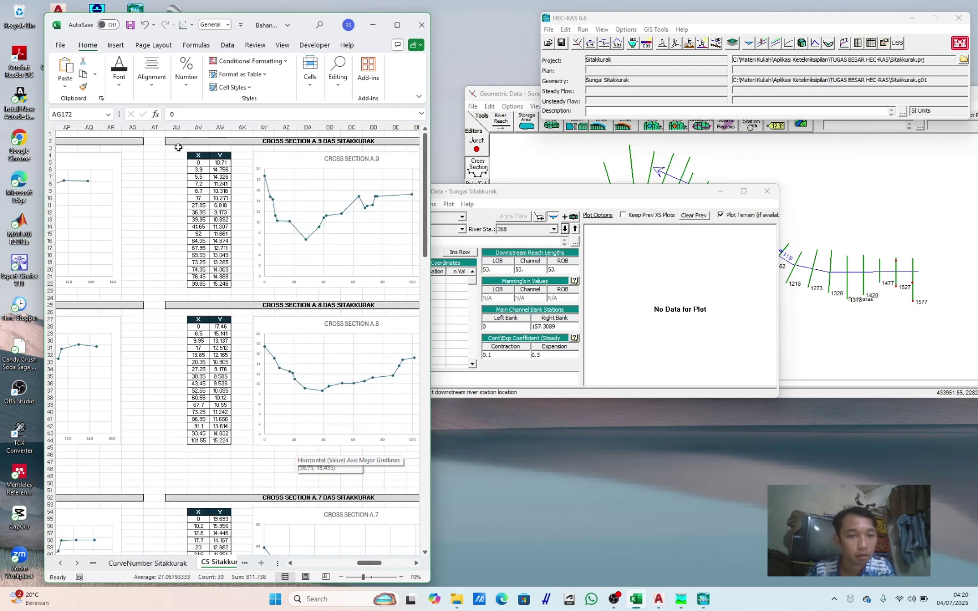
pyautogui.moveTo(198, 162); pyautogui.dragTo(219, 283)
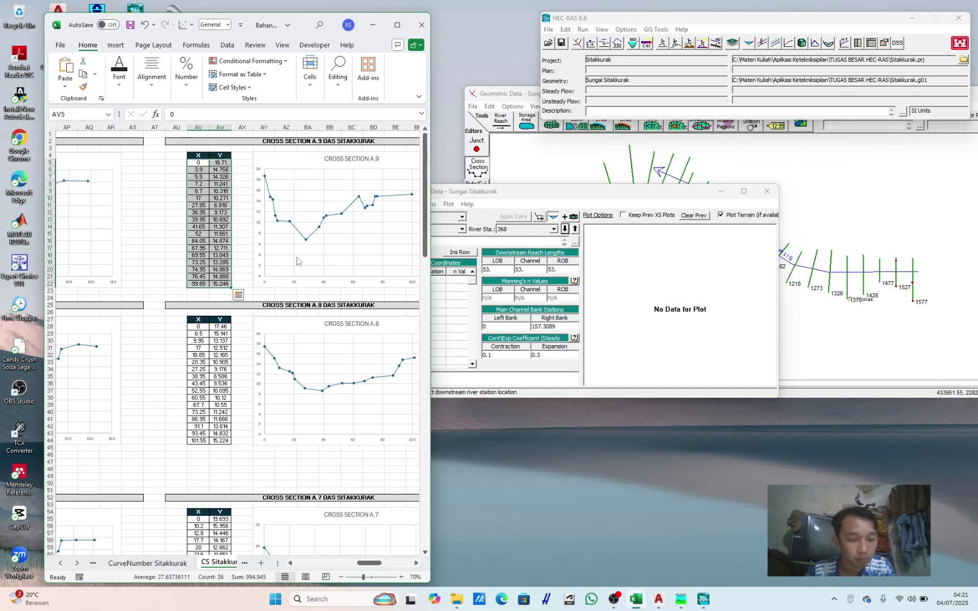
pyautogui.hotkey('ctrl', 'q')
pyautogui.click(463, 291)
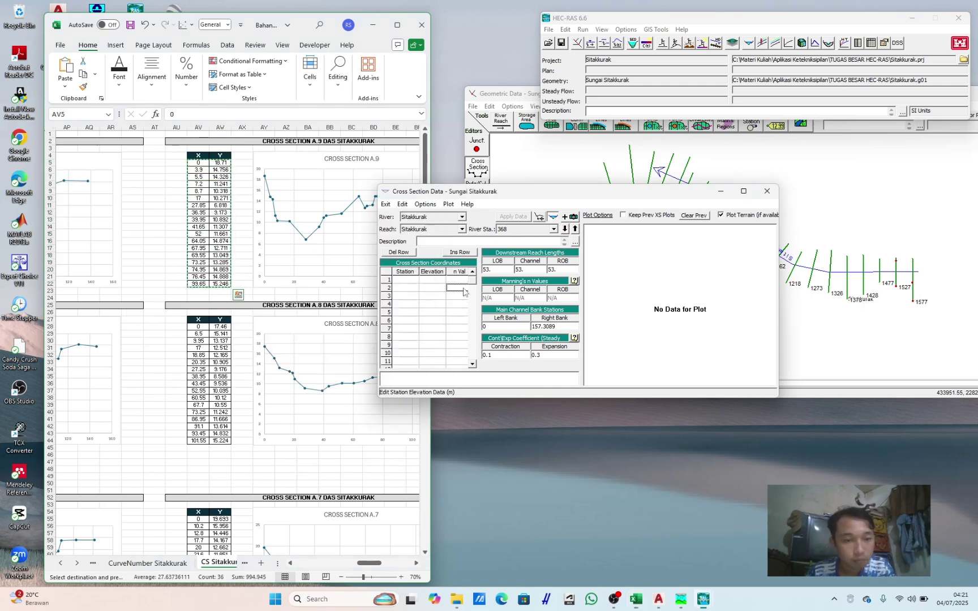
pyautogui.click(402, 280)
pyautogui.hotkey('ctrl', 'v')
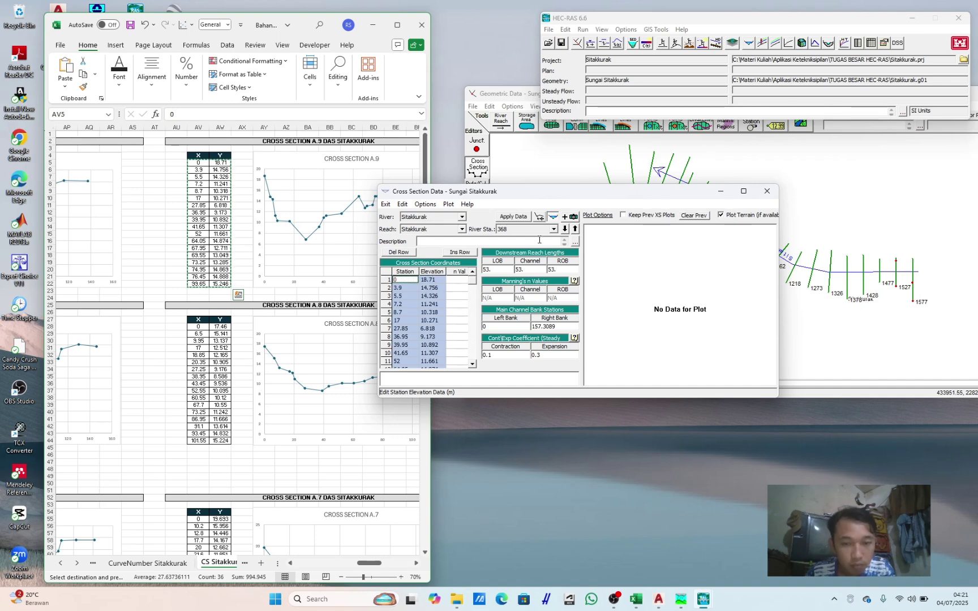
pyautogui.click(513, 216)
# Step: Set the left bank station of river station 368 to 3.9, the second point of its coordinates table
pyautogui.click(570, 329)
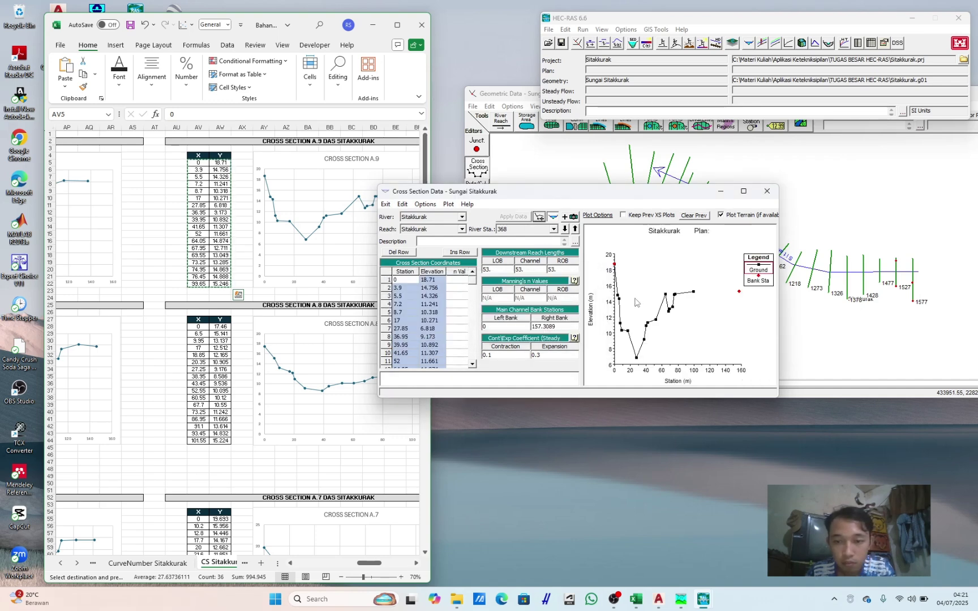
pyautogui.click(617, 295)
pyautogui.click(401, 288)
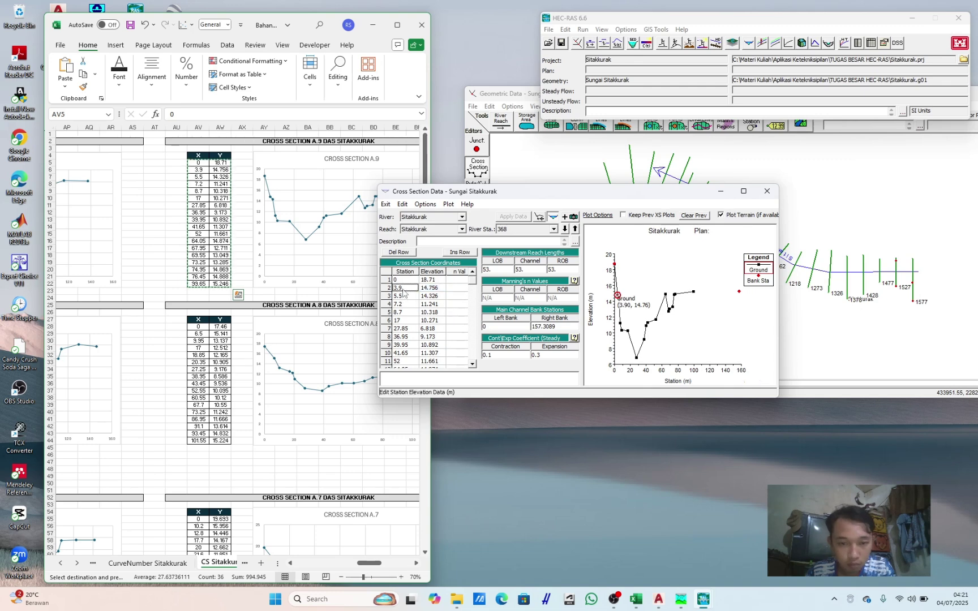
pyautogui.click(507, 326)
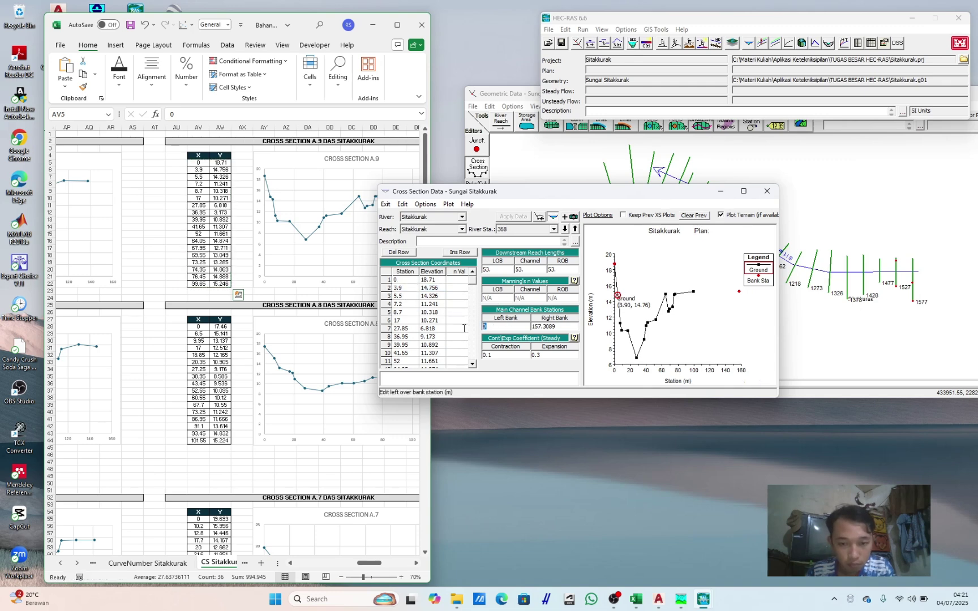
pyautogui.write('3.9')
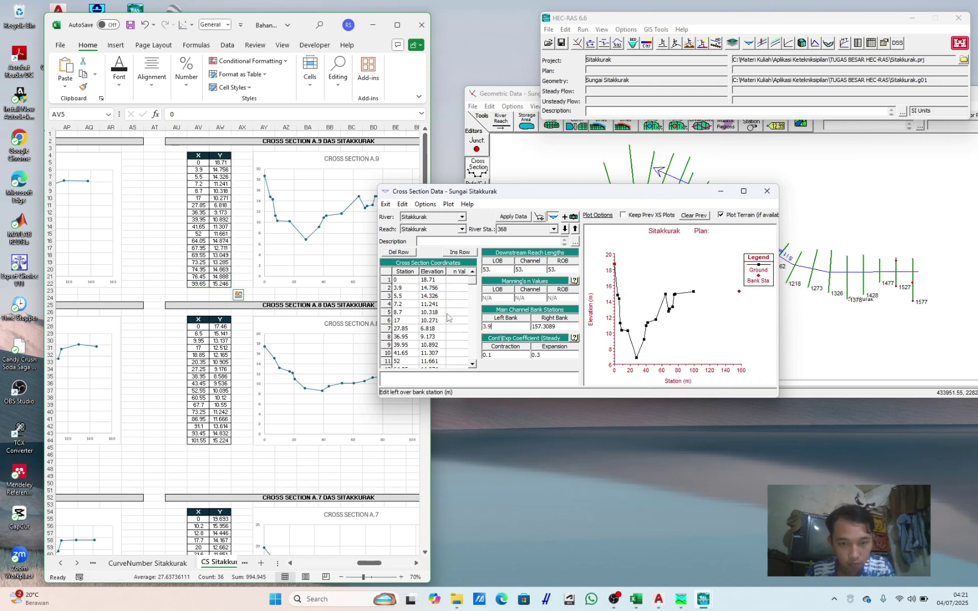
# Step: Set the right bank station of river station 368 to 64.05, the twelfth point of its coordinates table, and apply the data
pyautogui.click(665, 295)
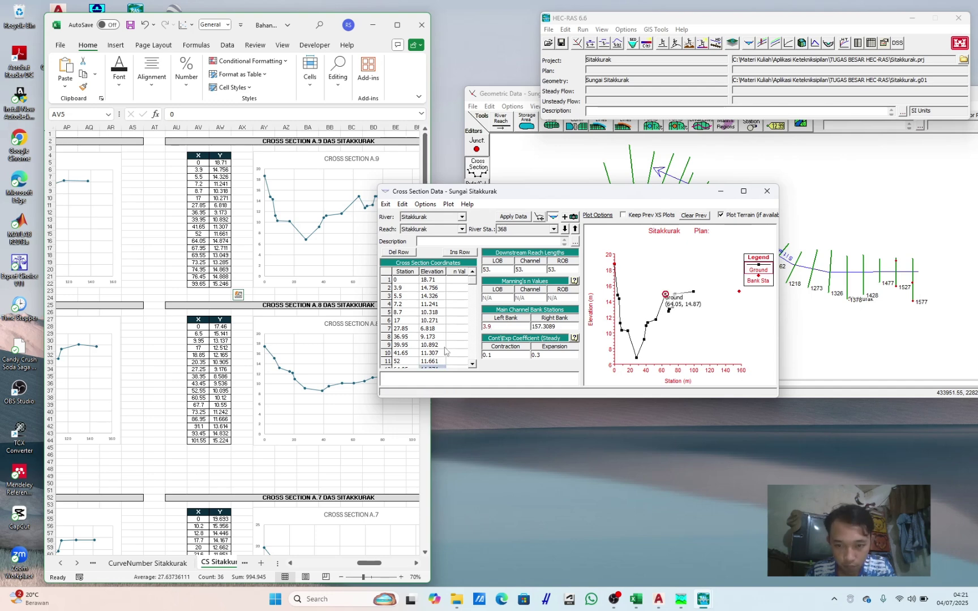
pyautogui.click(416, 367)
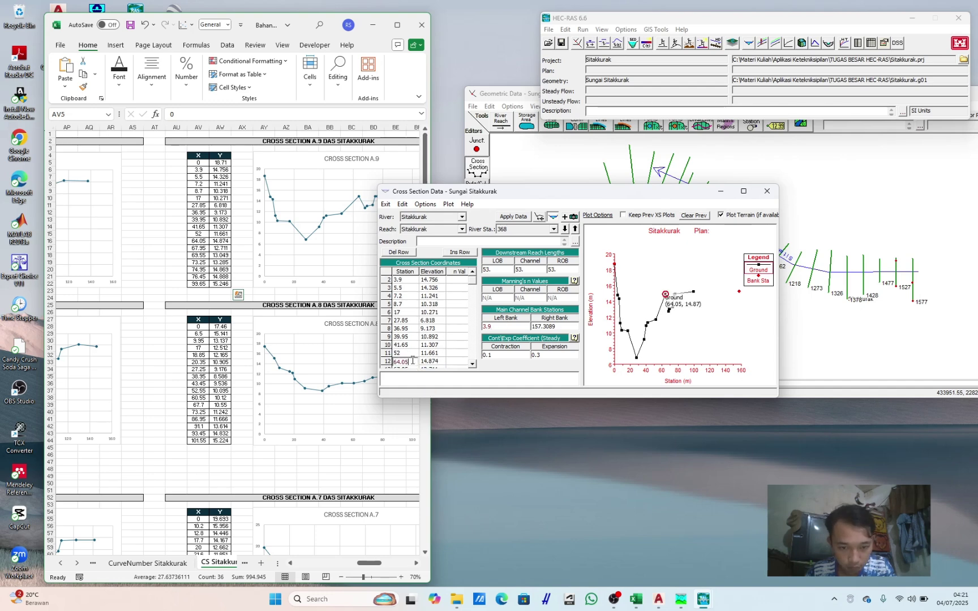
pyautogui.click(556, 327)
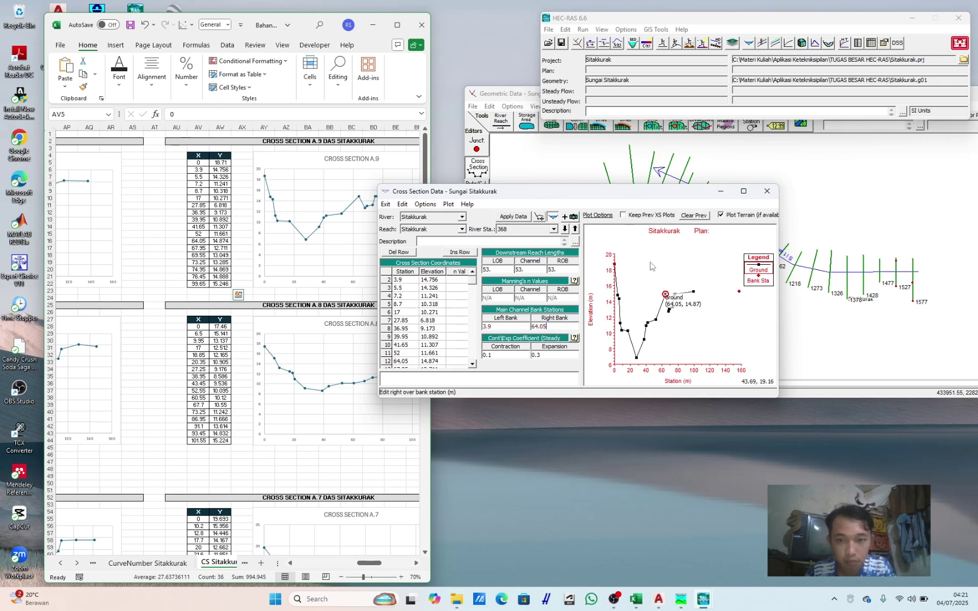
pyautogui.press('Return')
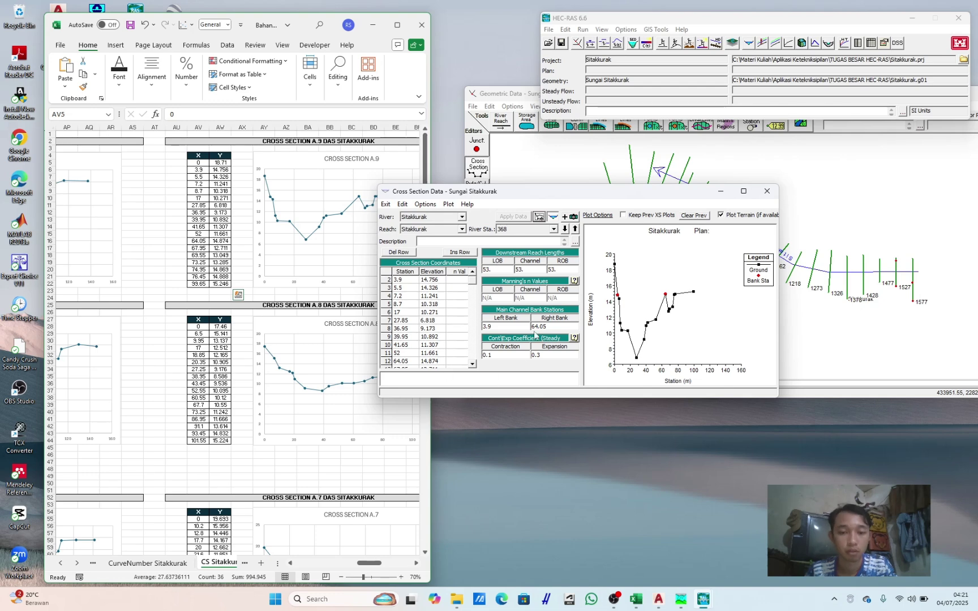
# Step: Go to river station 315, fill its station and elevation coordinates with the Cross Section A.8 table from Excel, and apply the data
pyautogui.click(565, 230)
pyautogui.click(269, 472)
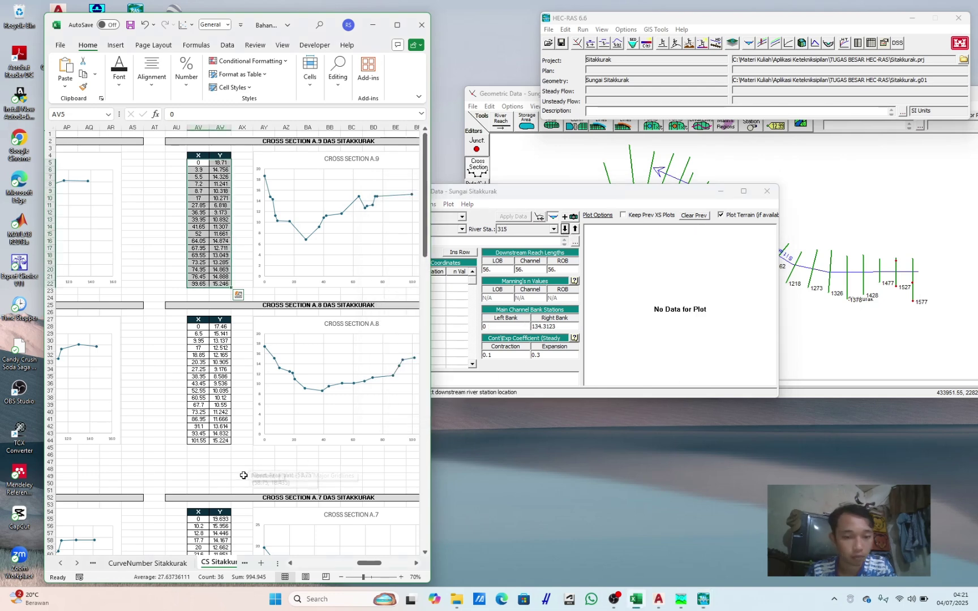
pyautogui.scroll(-2, 220, 373)
pyautogui.moveTo(196, 285); pyautogui.dragTo(221, 397)
pyautogui.hotkey('ctrl', 'c')
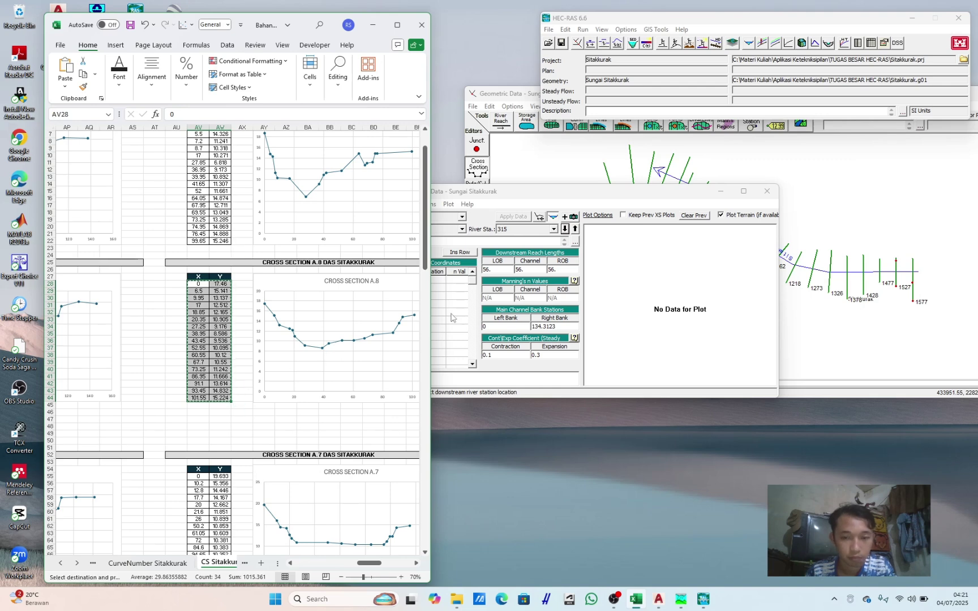
pyautogui.click(439, 271)
pyautogui.moveTo(404, 271); pyautogui.dragTo(442, 275)
pyautogui.hotkey('ctrl', 'v')
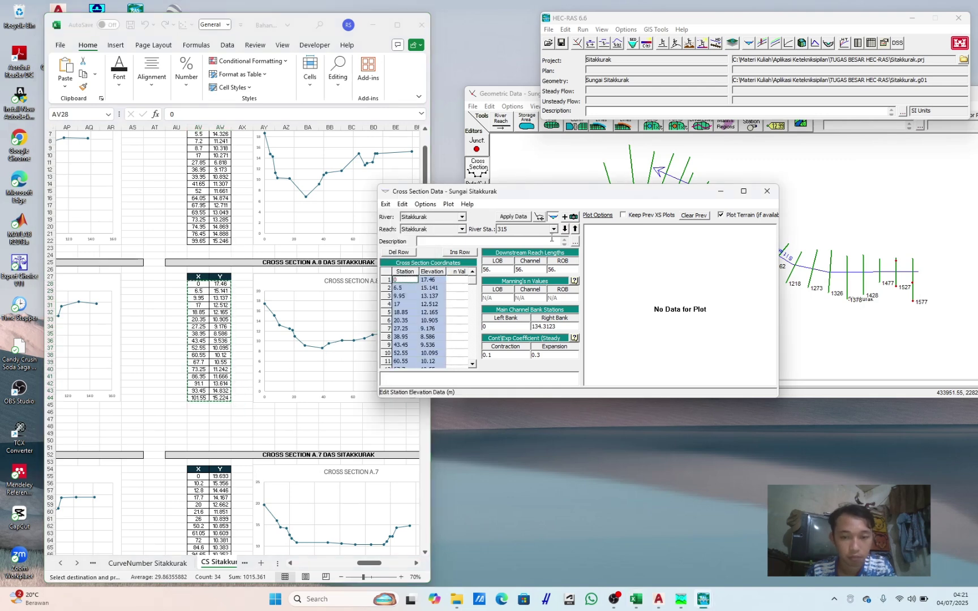
# Step: Set the left bank station of river station 315 to 6.5, copied from the second point of its coordinates table
pyautogui.click(567, 330)
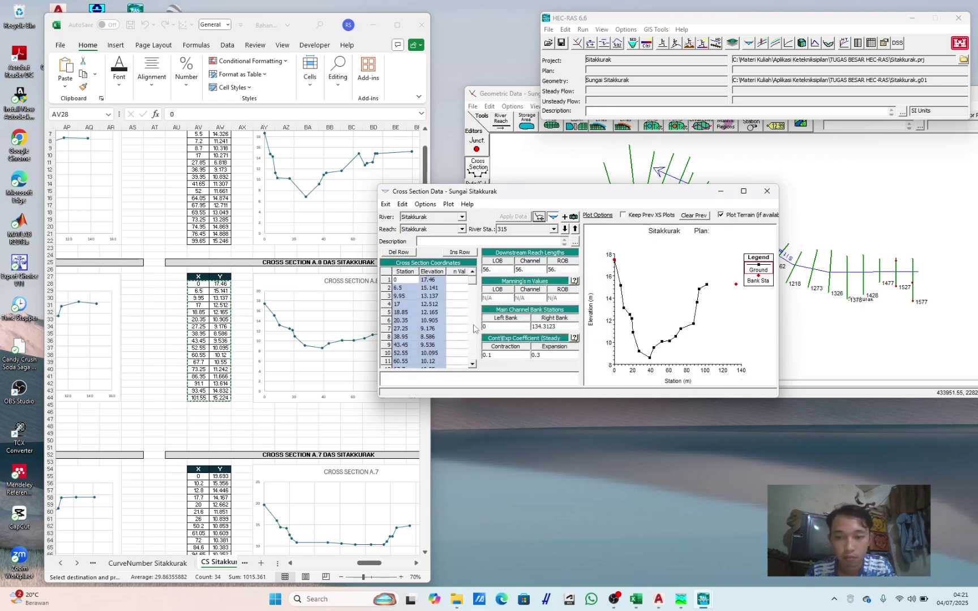
pyautogui.click(412, 288)
pyautogui.moveTo(411, 288); pyautogui.dragTo(390, 289)
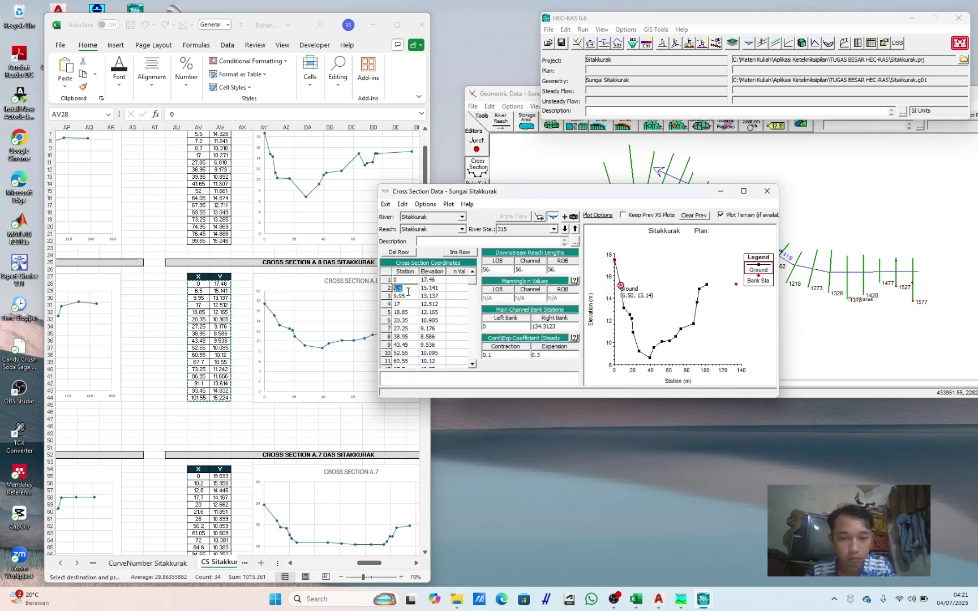
pyautogui.hotkey('ctrl', 'c')
pyautogui.moveTo(494, 326); pyautogui.dragTo(470, 330)
pyautogui.hotkey('ctrl', 'v')
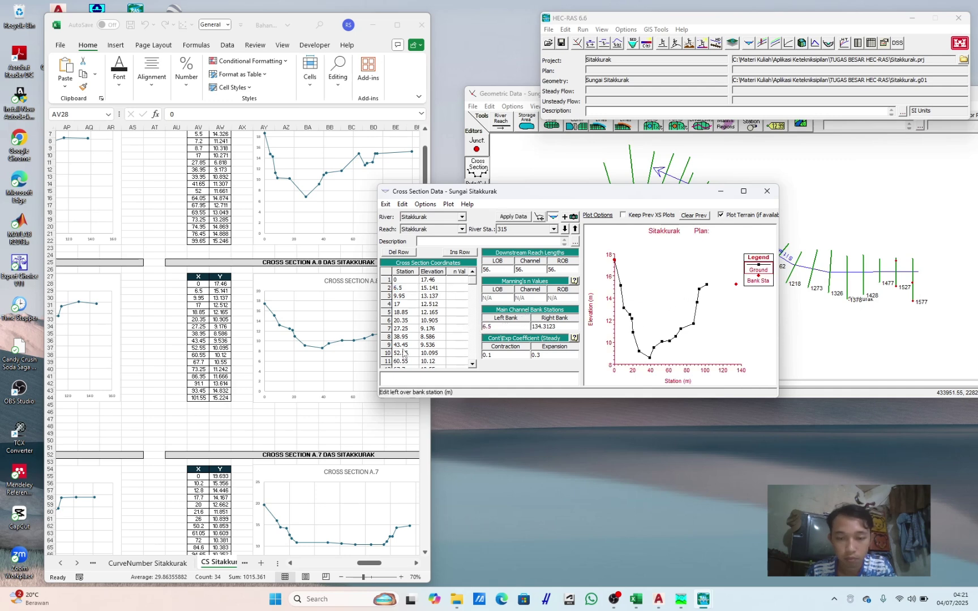
# Step: Set the right bank station of river station 315 to 93.45, copied from the sixteenth point of its coordinates table, and apply the data
pyautogui.scroll(-5, 404, 355)
pyautogui.doubleClick(399, 280)
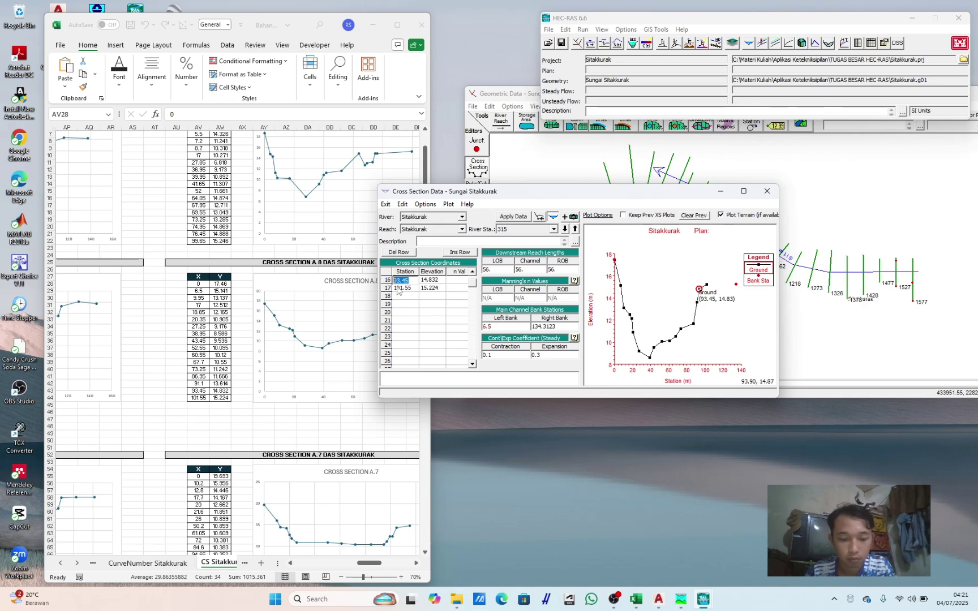
pyautogui.click(562, 329)
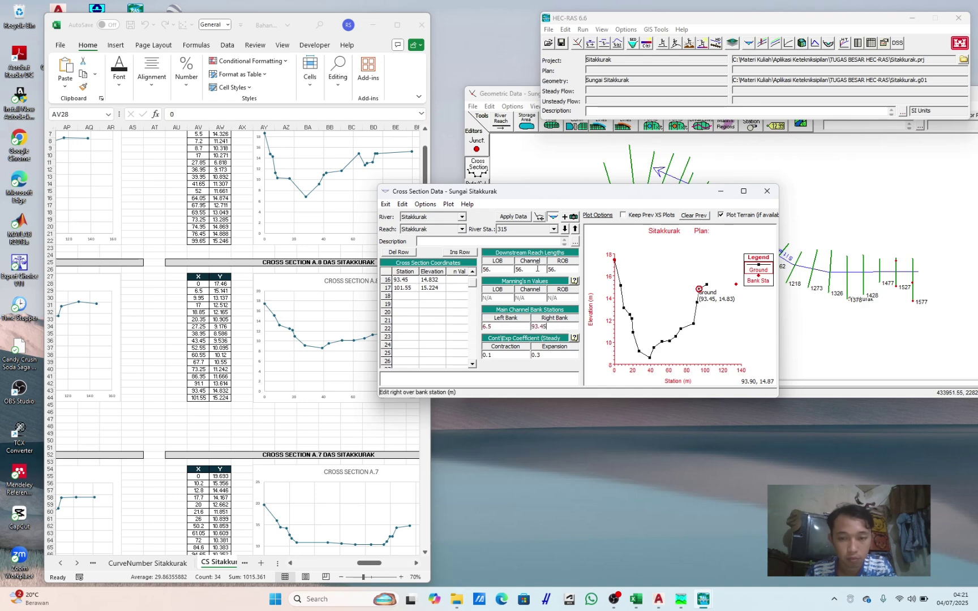
pyautogui.click(508, 223)
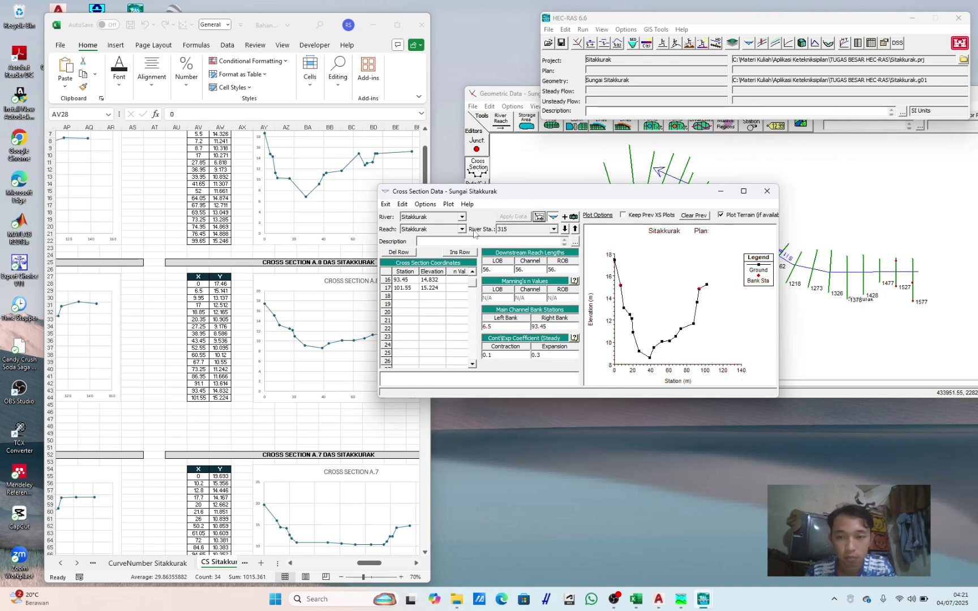
# Step: Go to river station 259, fill its station and elevation coordinates with the Cross Section A.7 table from Excel, and apply the data
pyautogui.click(565, 229)
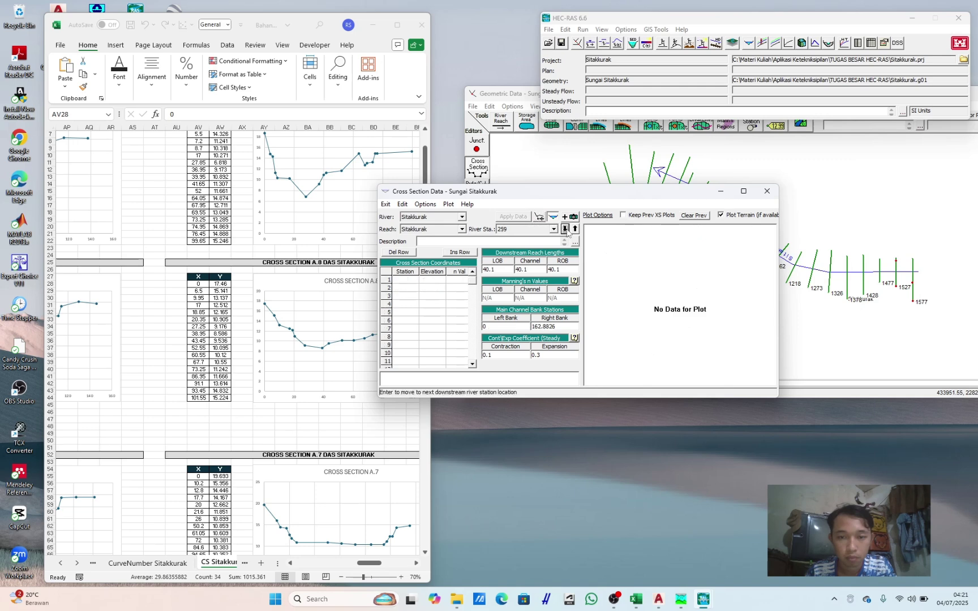
pyautogui.click(325, 340)
pyautogui.scroll(-9, 326, 345)
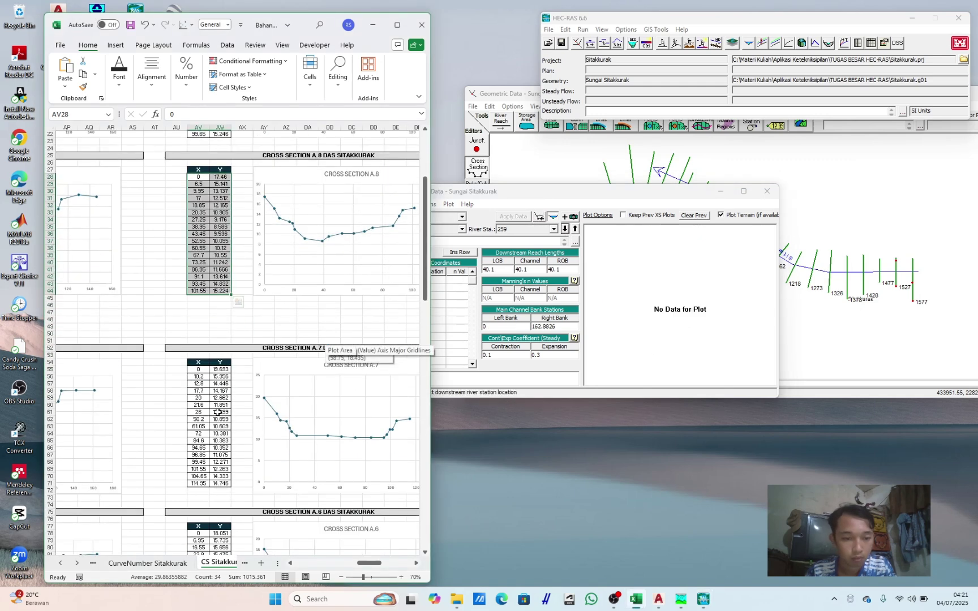
pyautogui.moveTo(205, 285); pyautogui.dragTo(225, 398)
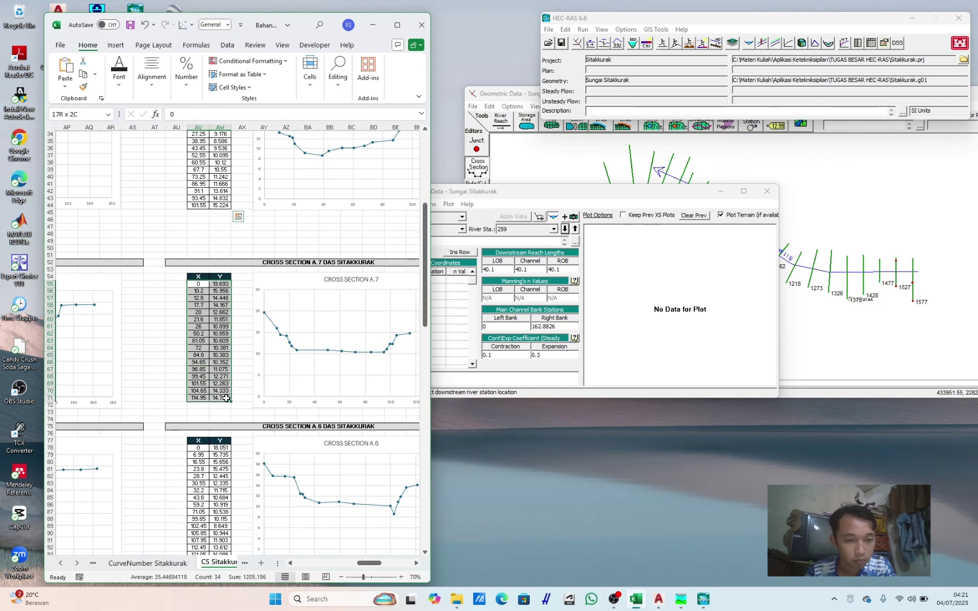
pyautogui.hotkey('ctrl', 'c')
pyautogui.click(447, 278)
pyautogui.moveTo(405, 271); pyautogui.dragTo(428, 274)
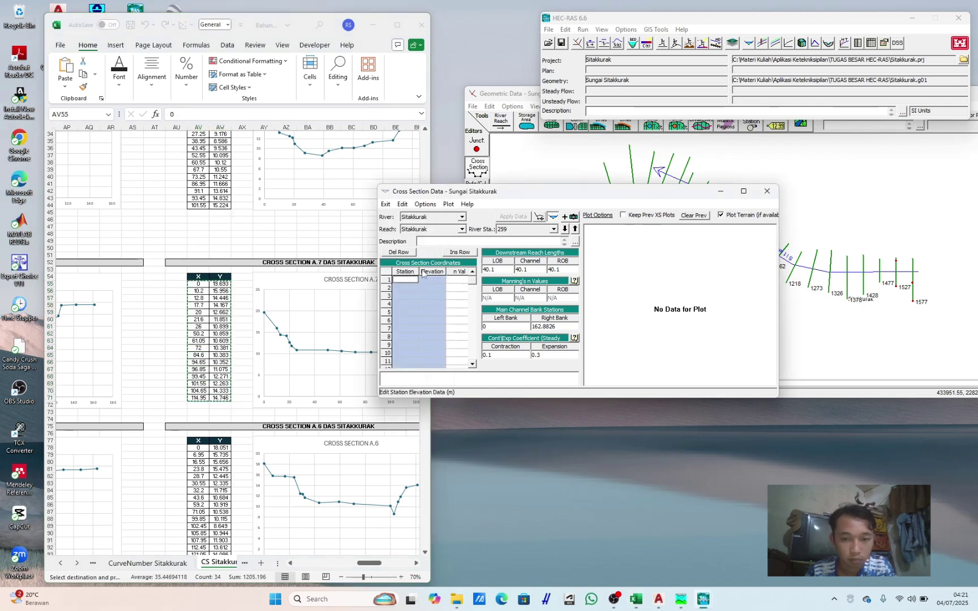
pyautogui.hotkey('ctrl', 'v')
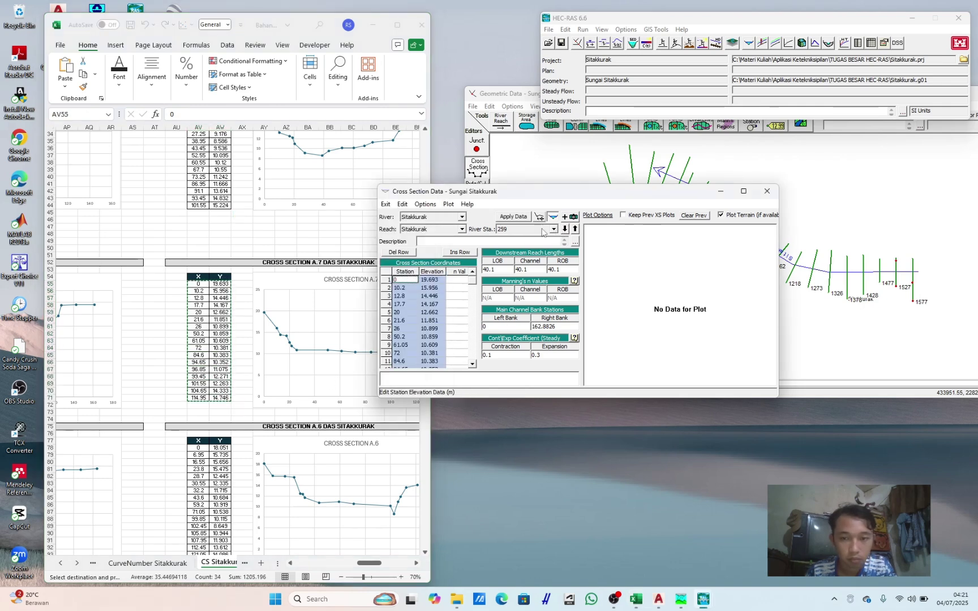
pyautogui.click(528, 218)
# Step: Set the left bank station of river station 259 to 12.8, the third point of its coordinates table
pyautogui.click(563, 328)
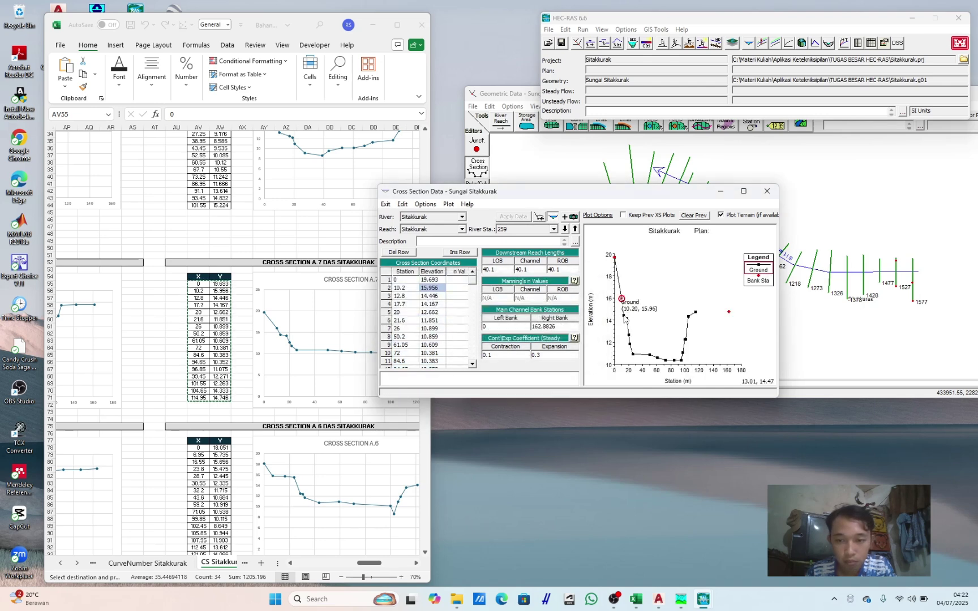
pyautogui.click(624, 304)
pyautogui.click(625, 318)
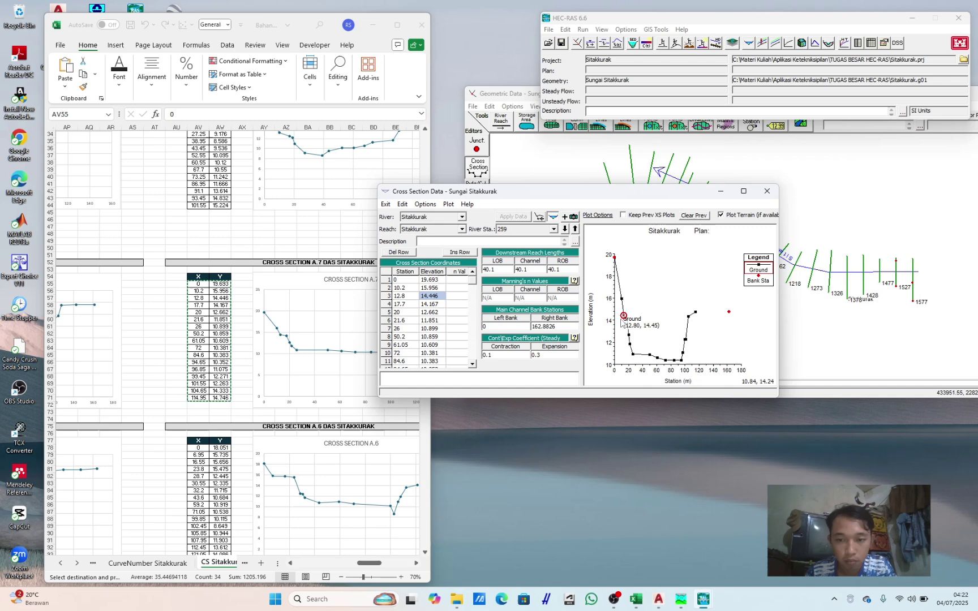
pyautogui.click(408, 296)
pyautogui.click(410, 296)
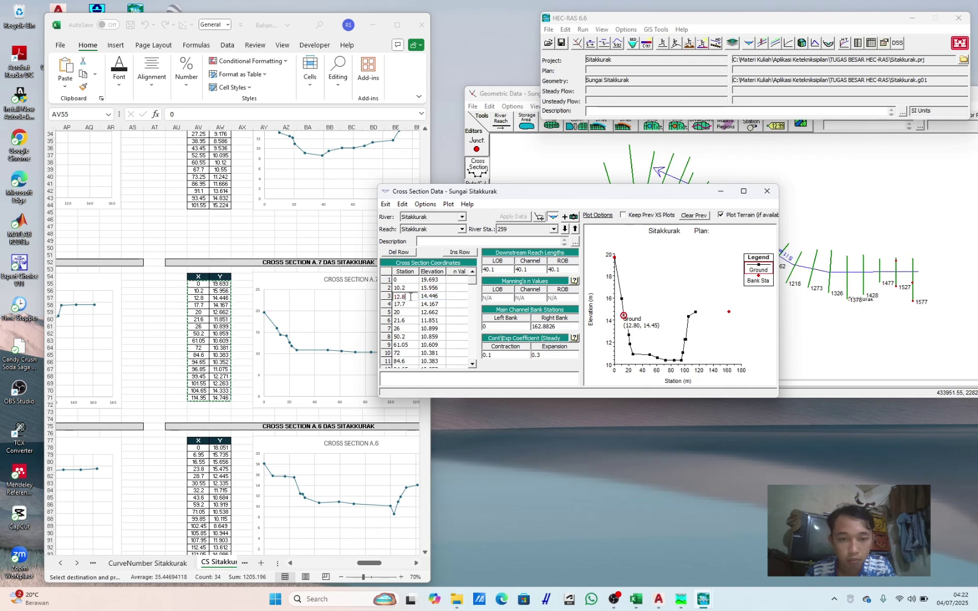
pyautogui.click(500, 329)
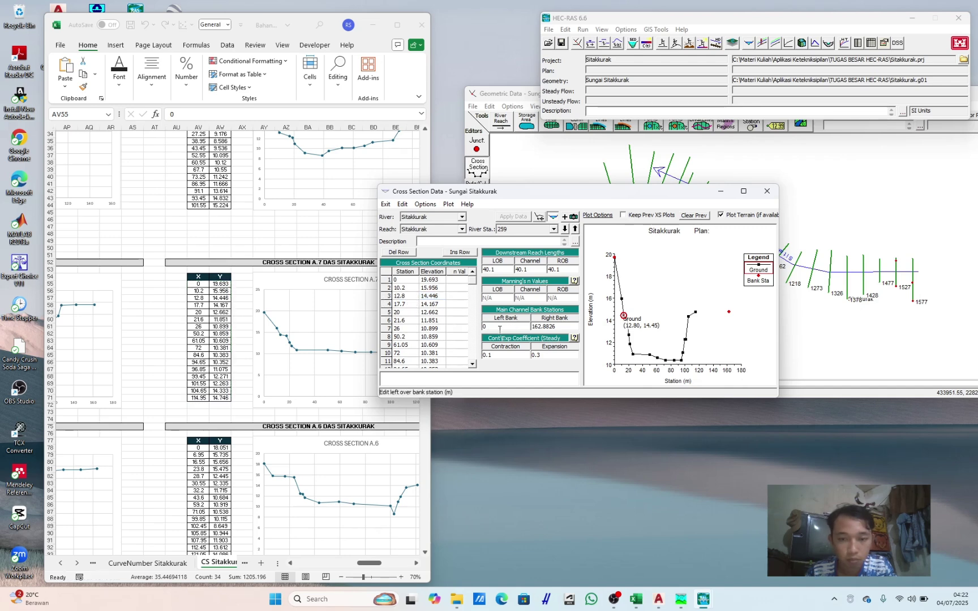
pyautogui.write('12.8')
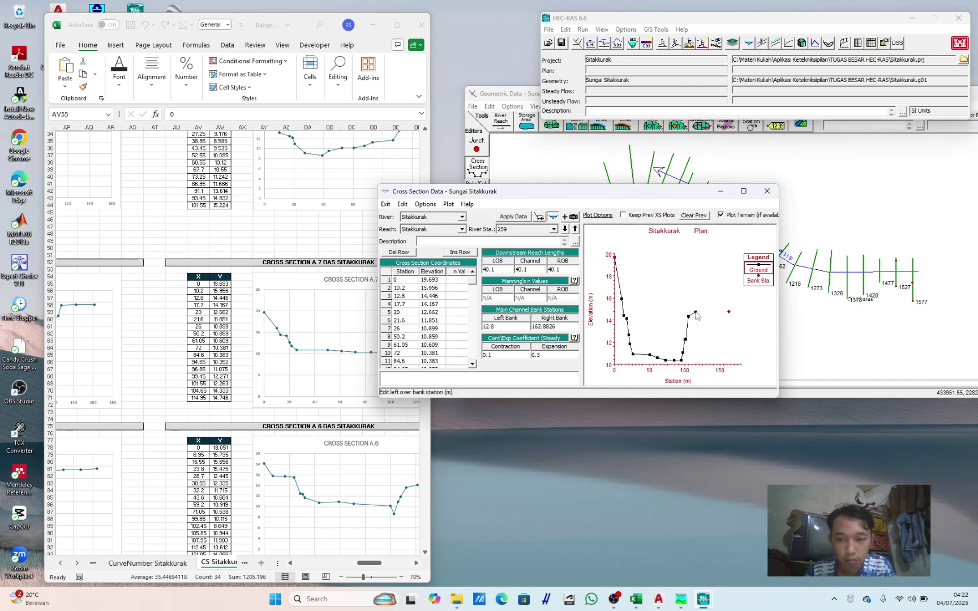
# Step: Set the right bank station of river station 259 to 114.95, copied from the seventeenth point of its coordinates table, and apply the data
pyautogui.scroll(-5, 444, 322)
pyautogui.click(404, 281)
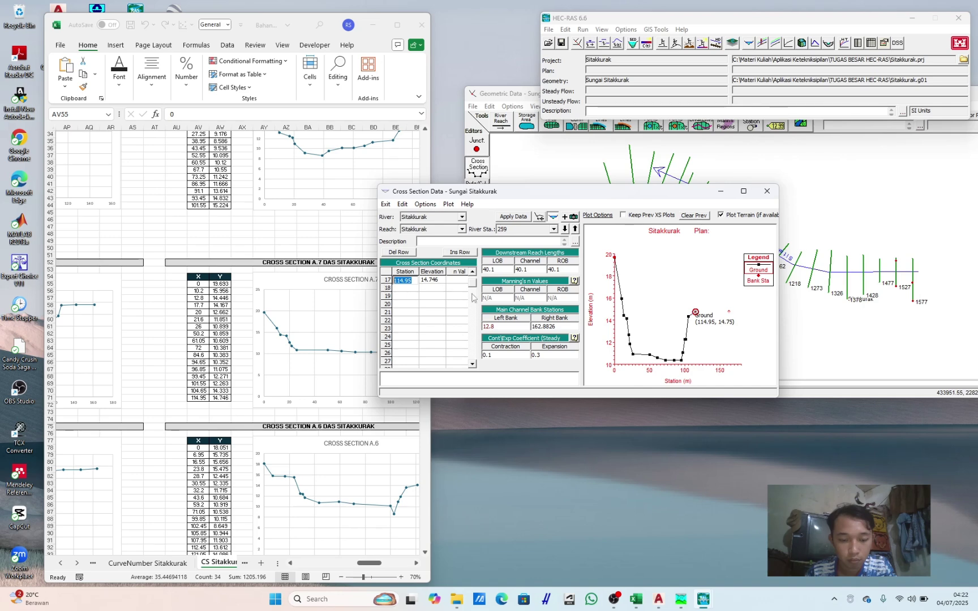
pyautogui.click(564, 327)
pyautogui.hotkey('ctrl', 'v')
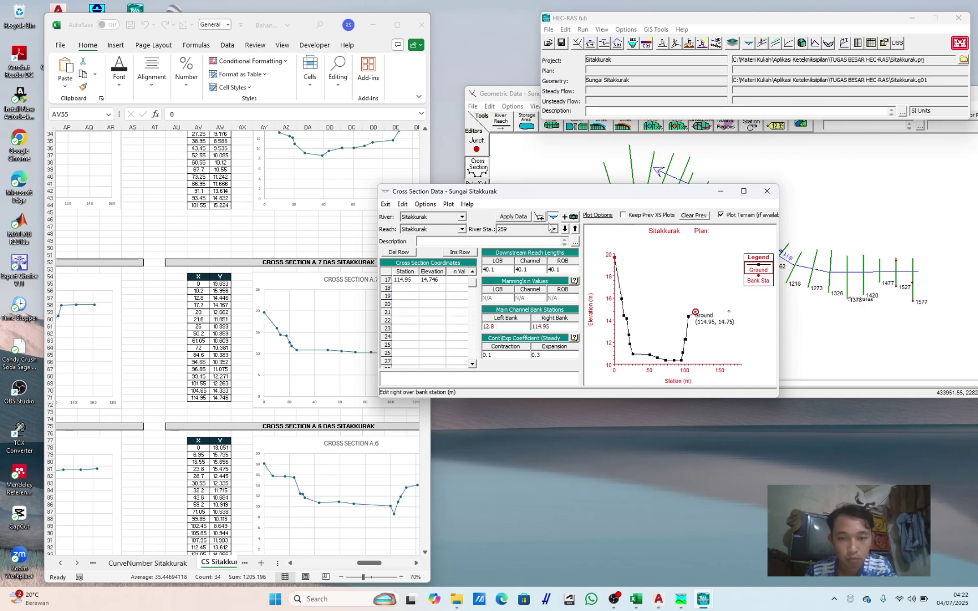
pyautogui.click(513, 216)
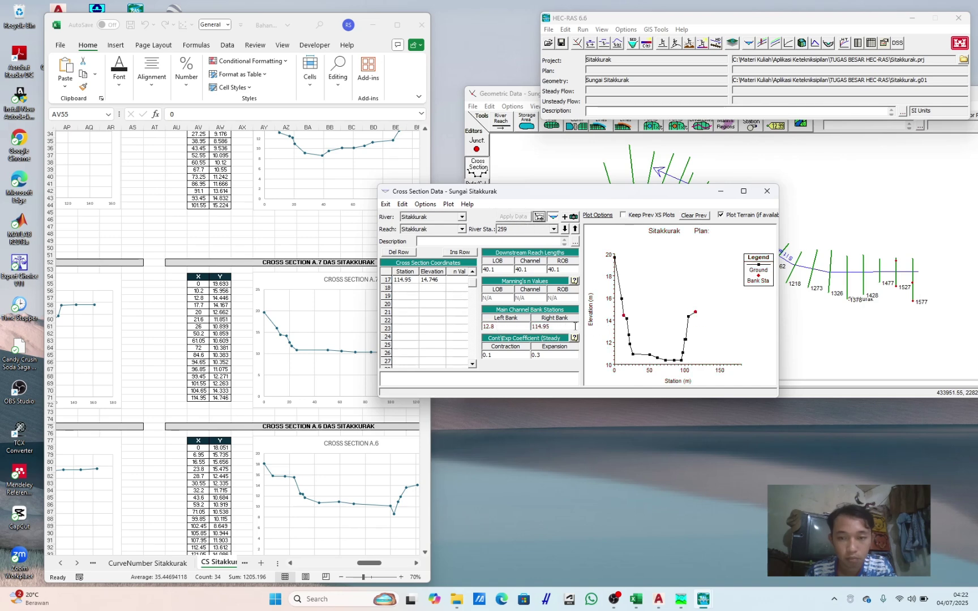
# Step: Go to river station 219 in the cross-section data
pyautogui.click(565, 228)
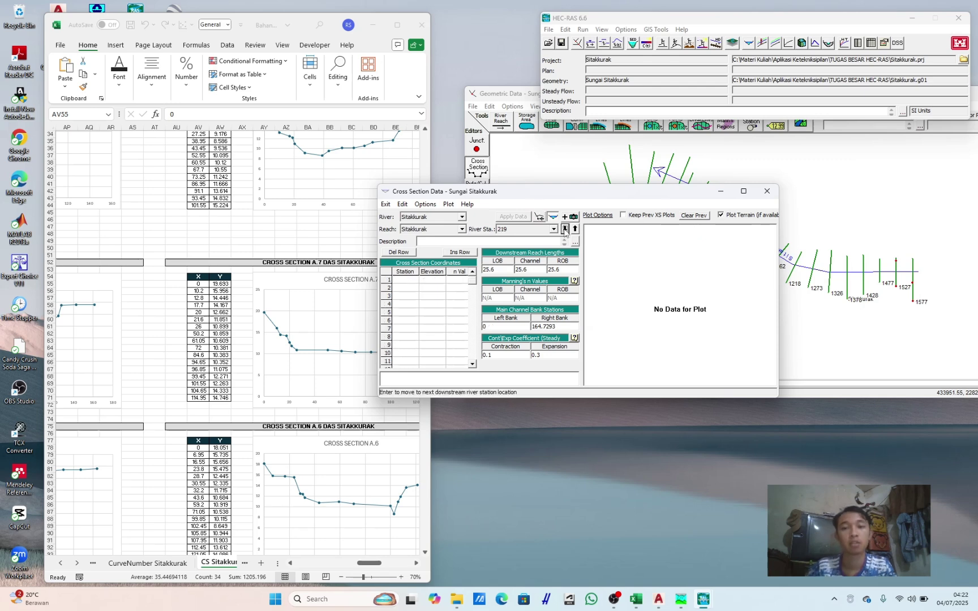
# Step: Copy the Cross Section A.6 X and Y values from Excel into river station 219's station and elevation coordinates in HEC-RAS and apply them
pyautogui.click(317, 323)
pyautogui.scroll(-7, 215, 362)
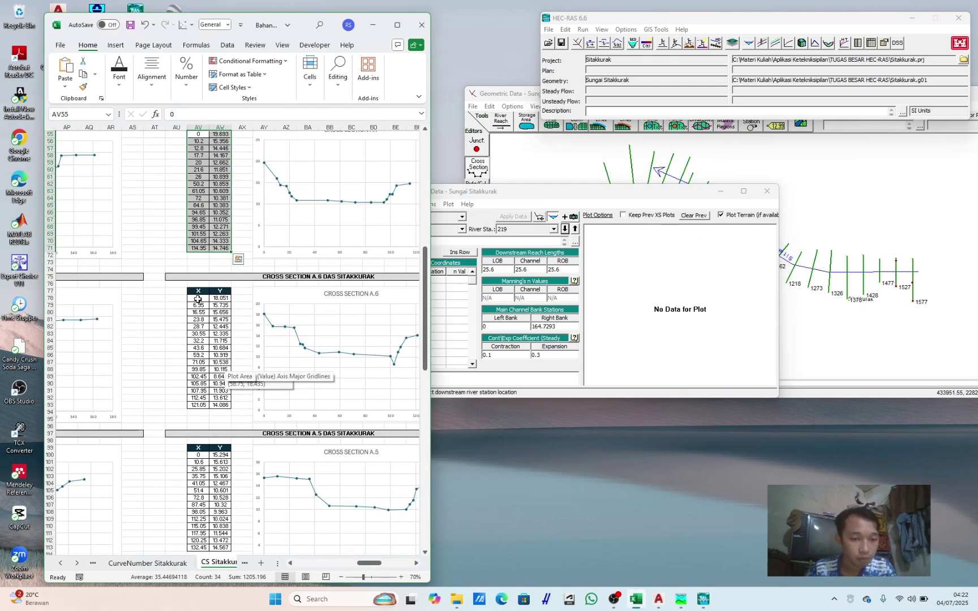
pyautogui.moveTo(197, 299); pyautogui.dragTo(221, 405)
pyautogui.hotkey('ctrl', 'c')
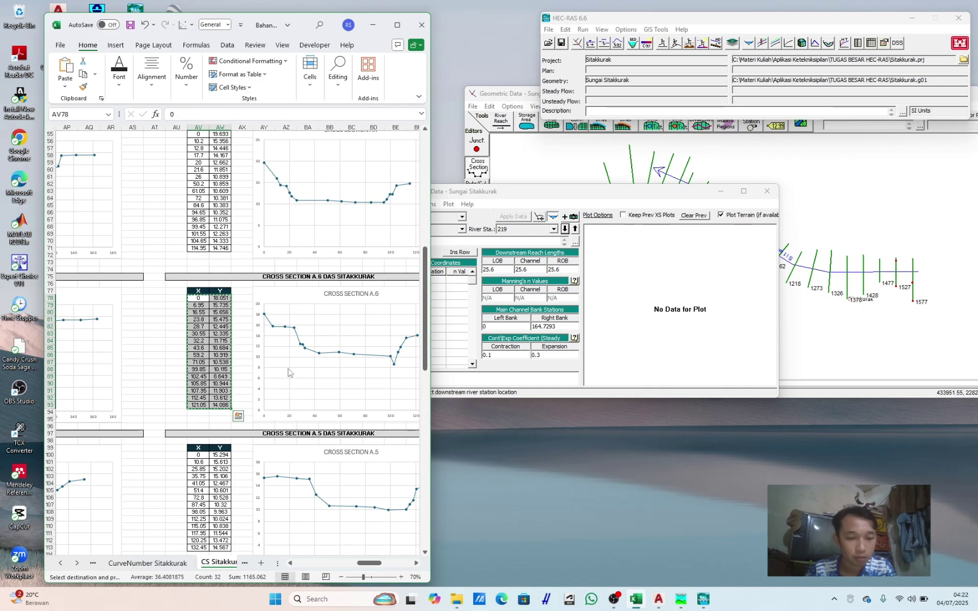
pyautogui.click(447, 266)
pyautogui.moveTo(405, 272); pyautogui.dragTo(432, 274)
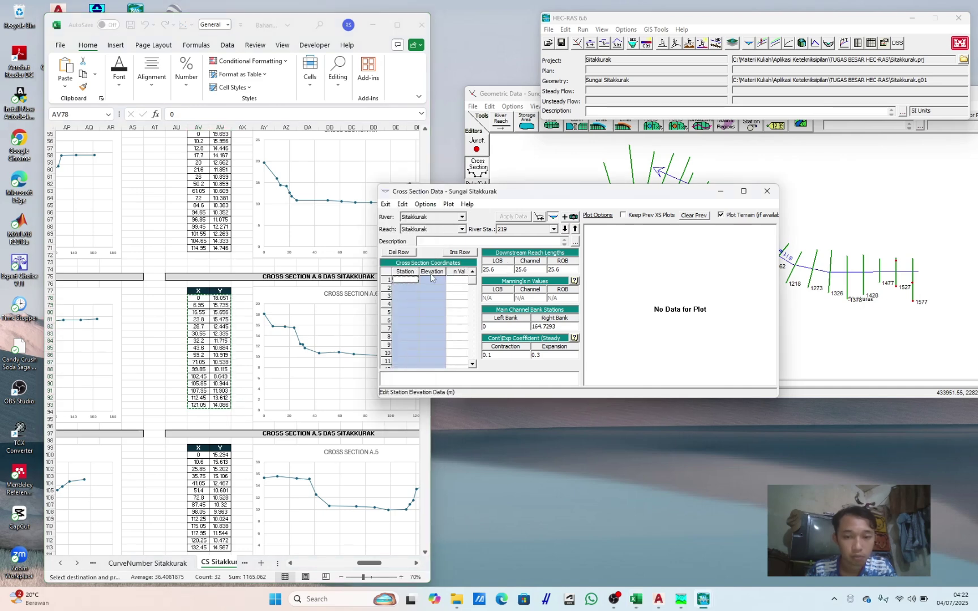
pyautogui.hotkey('ctrl', 'v')
pyautogui.press('Return')
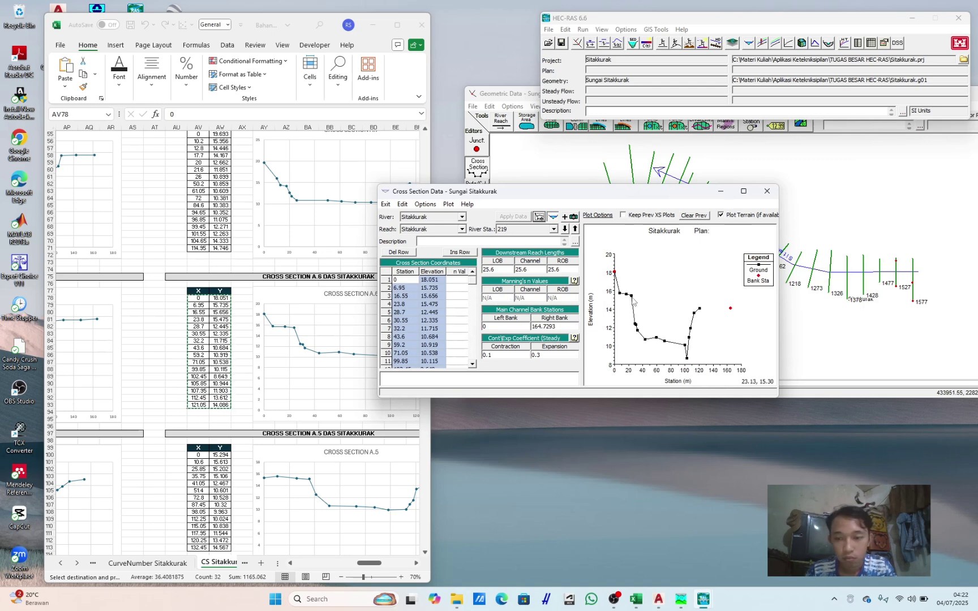
# Step: Set river station 219's main channel bank stations to 23.8 for the left and 121.05 for the right, and apply the data
pyautogui.click(425, 305)
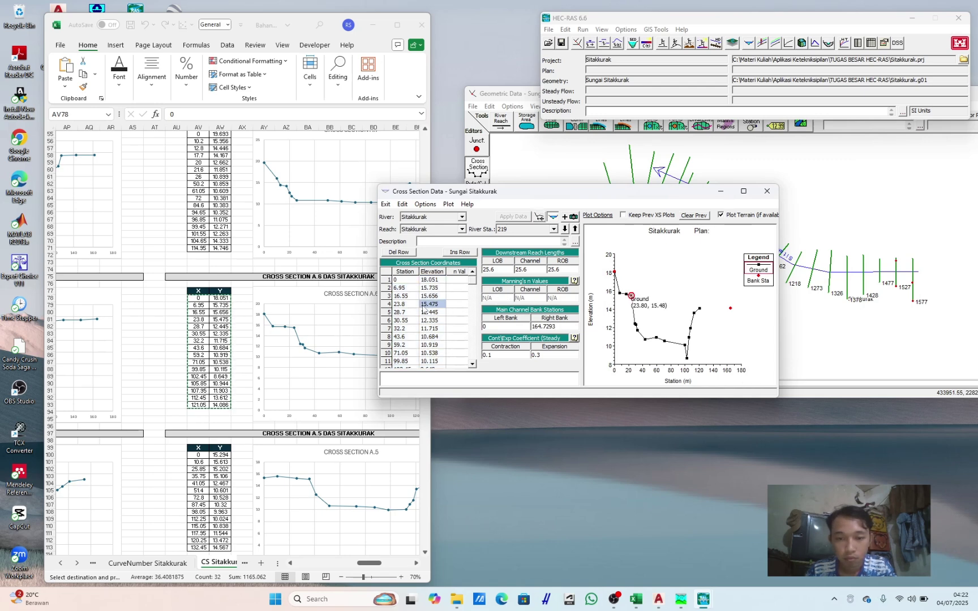
pyautogui.press('Left')
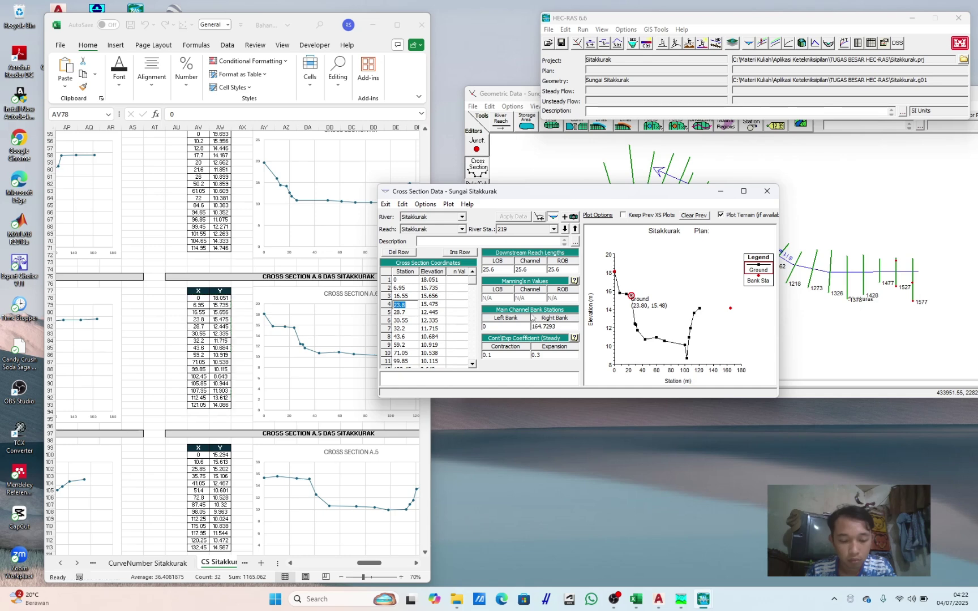
pyautogui.hotkey('ctrl', 'v')
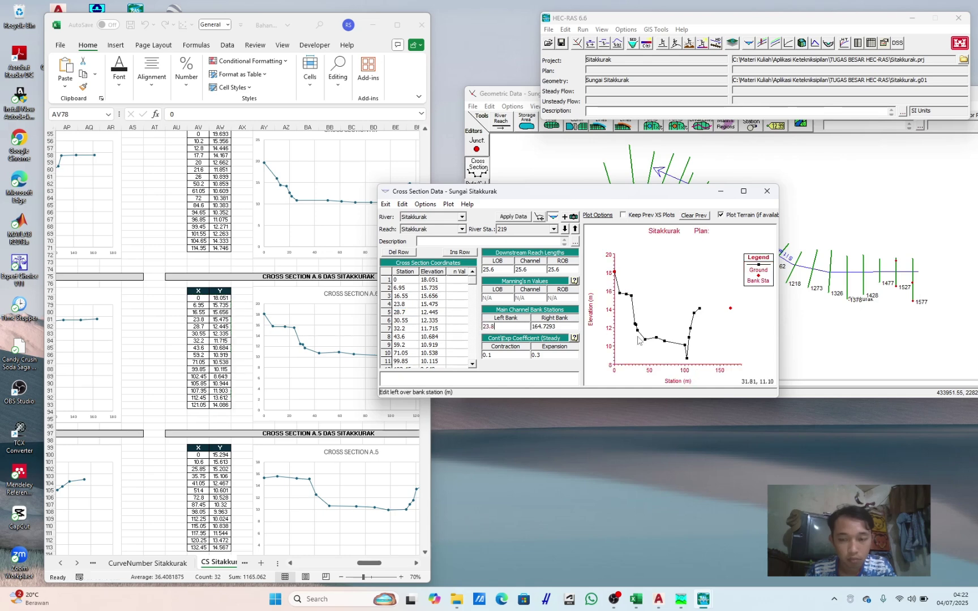
pyautogui.click(700, 312)
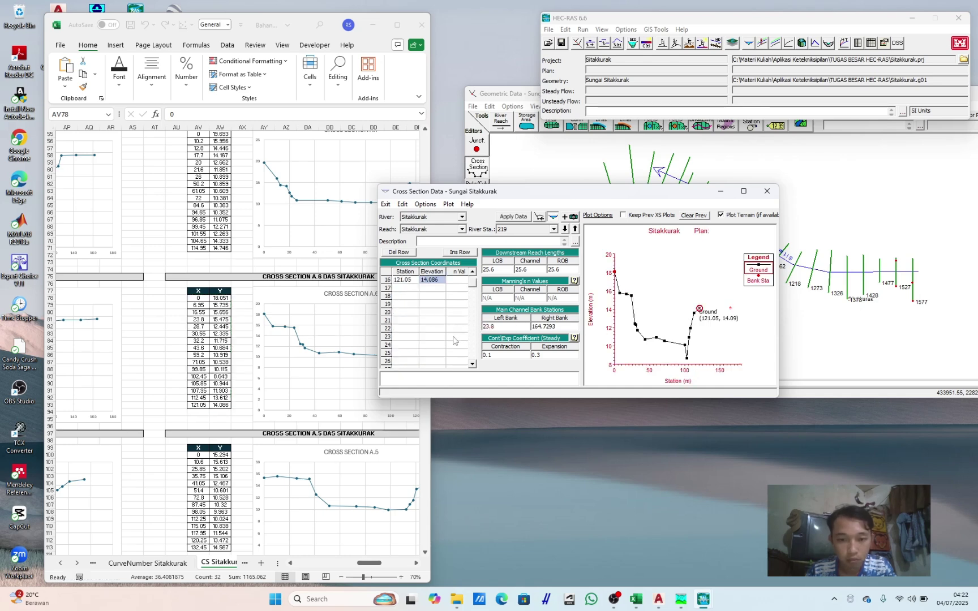
pyautogui.click(413, 281)
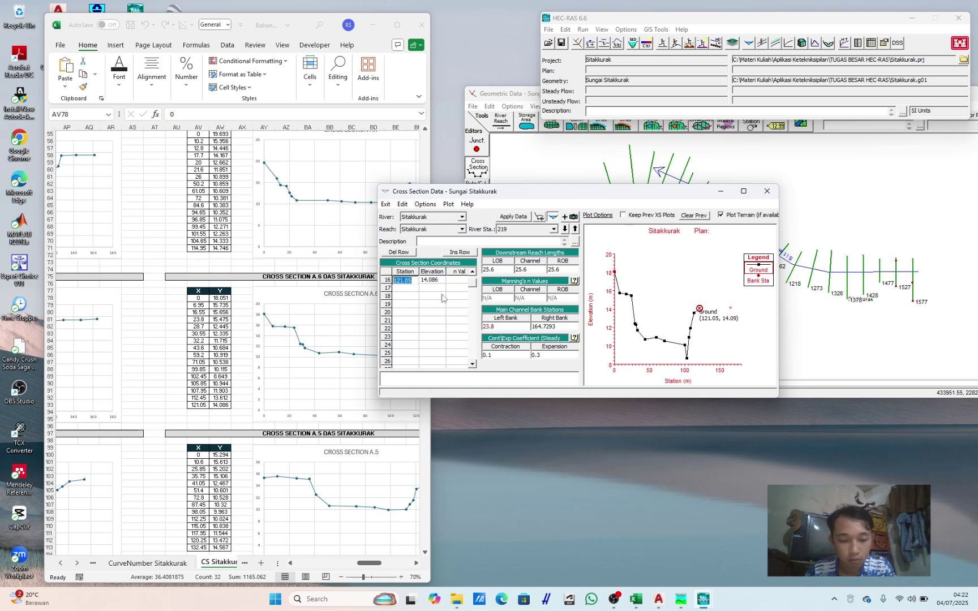
pyautogui.click(547, 326)
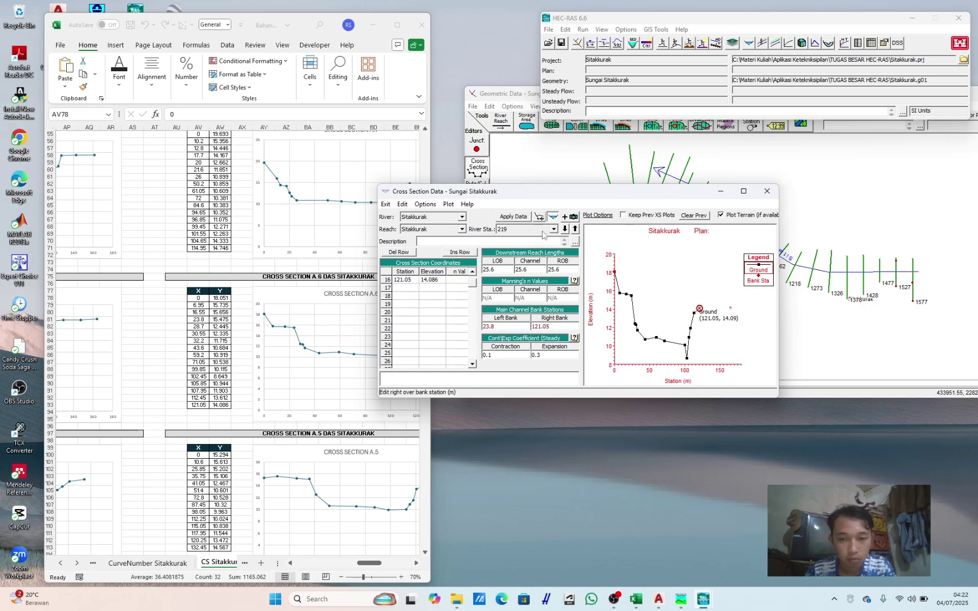
pyautogui.click(517, 218)
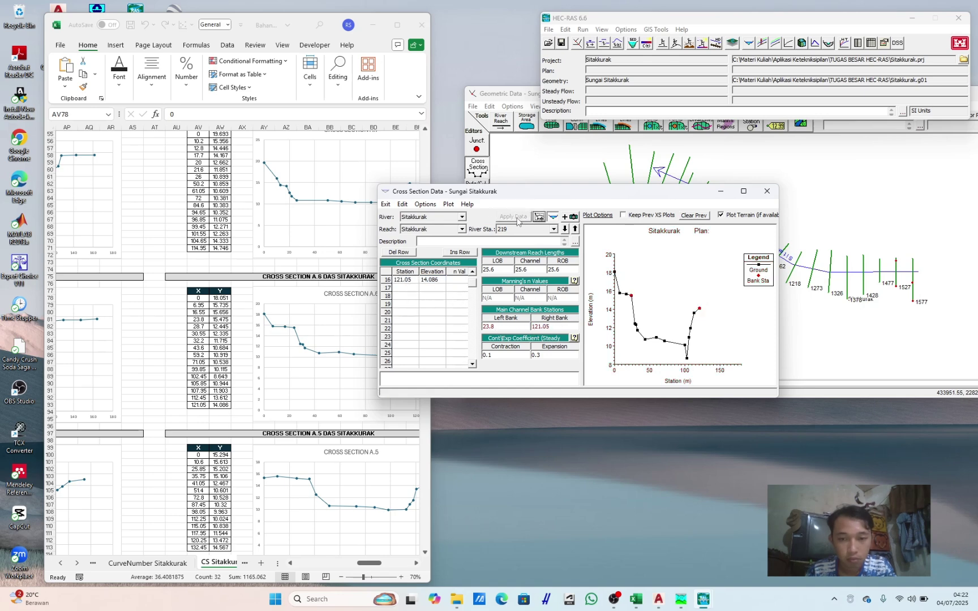
# Step: Copy the Cross Section A.5 X and Y values from Excel into river station 193's coordinates in HEC-RAS and apply them
pyautogui.click(565, 229)
pyautogui.click(342, 410)
pyautogui.scroll(-5, 240, 422)
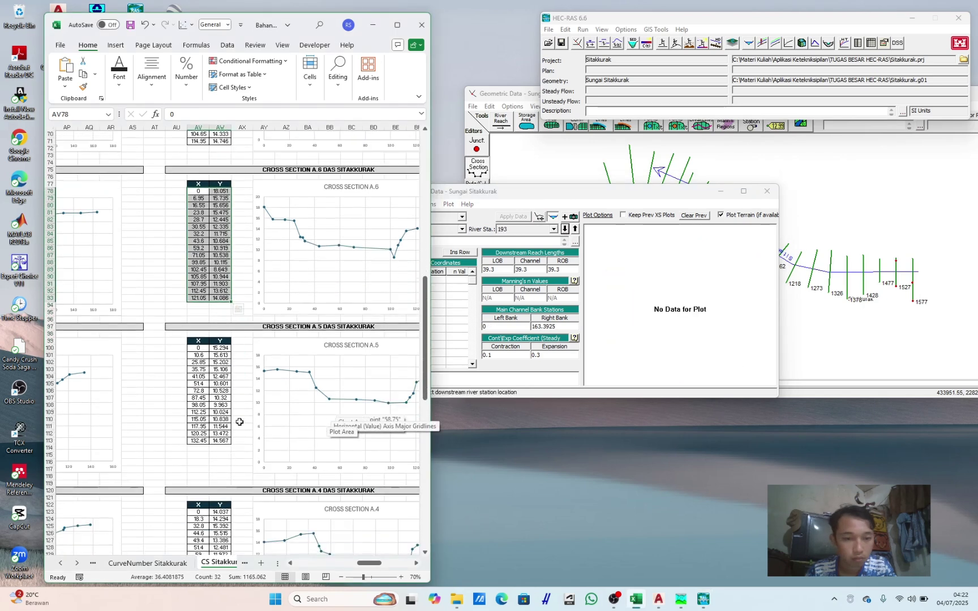
pyautogui.moveTo(198, 348); pyautogui.dragTo(221, 441)
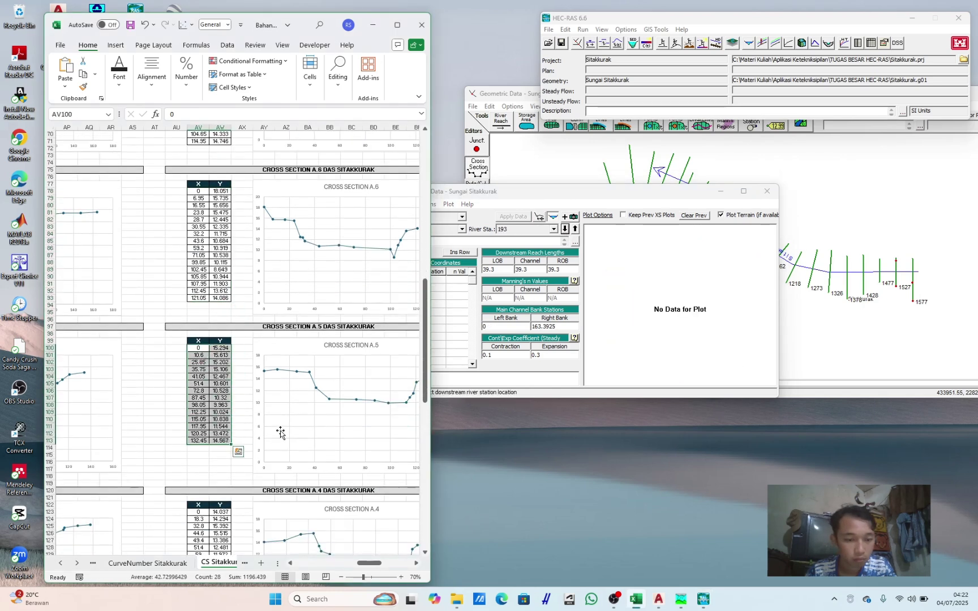
pyautogui.hotkey('ctrl', 'c')
pyautogui.click(473, 320)
pyautogui.hotkey('ctrl', 'v')
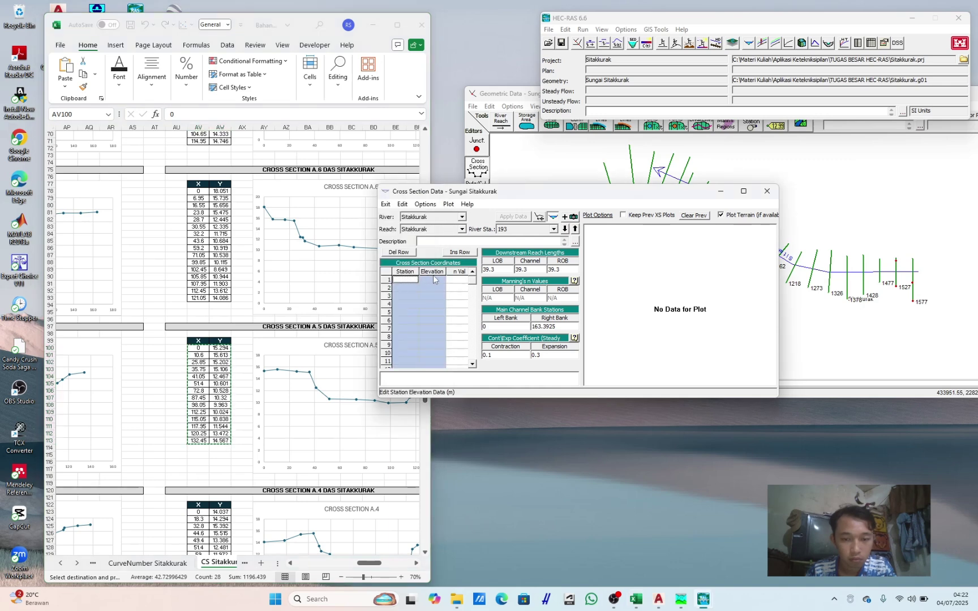
pyautogui.click(519, 217)
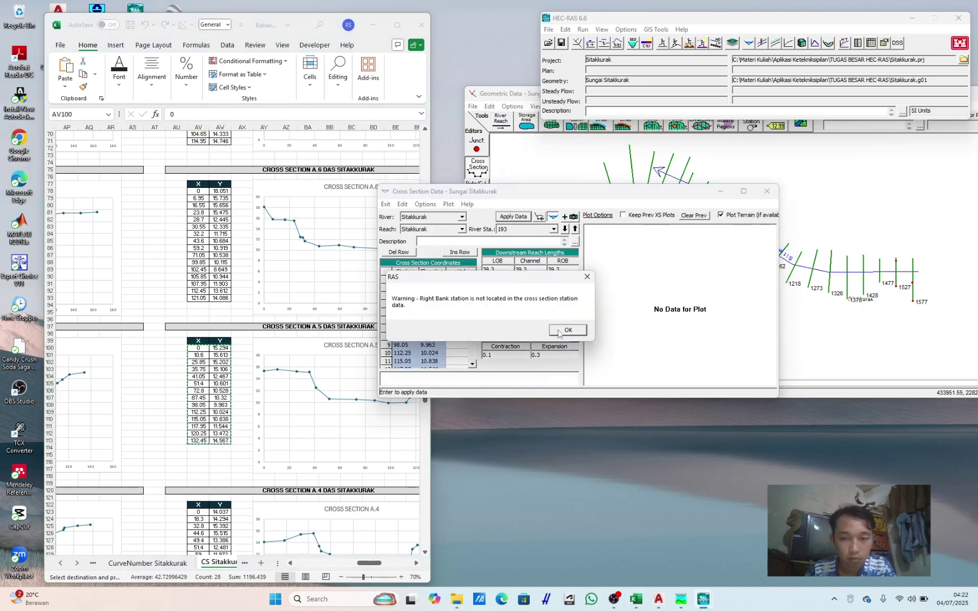
pyautogui.click(524, 328)
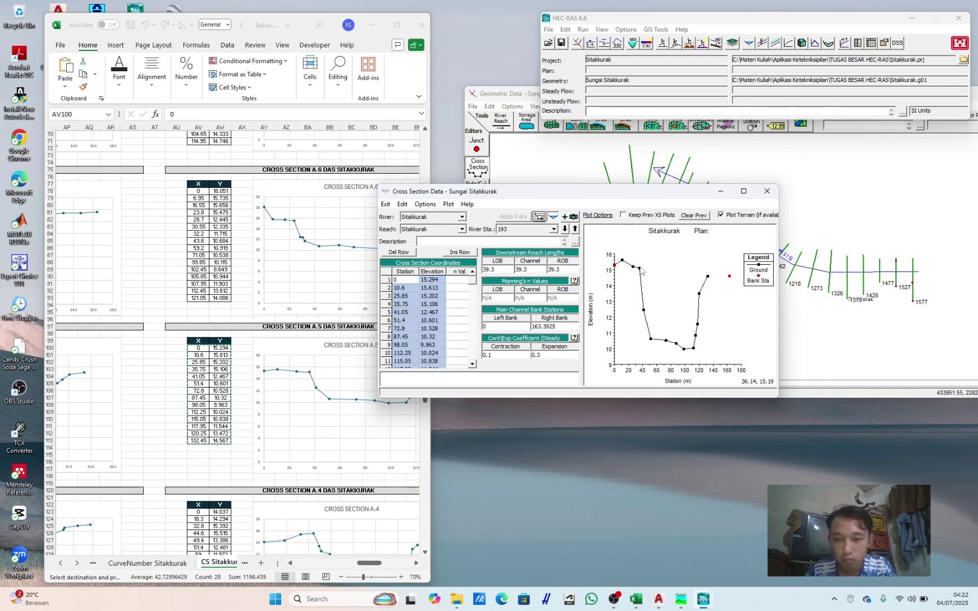
# Step: Set river station 193's main channel bank stations to 35.75 for the left and 132.45 for the right, and apply the data
pyautogui.moveTo(640, 272)
pyautogui.click(410, 305)
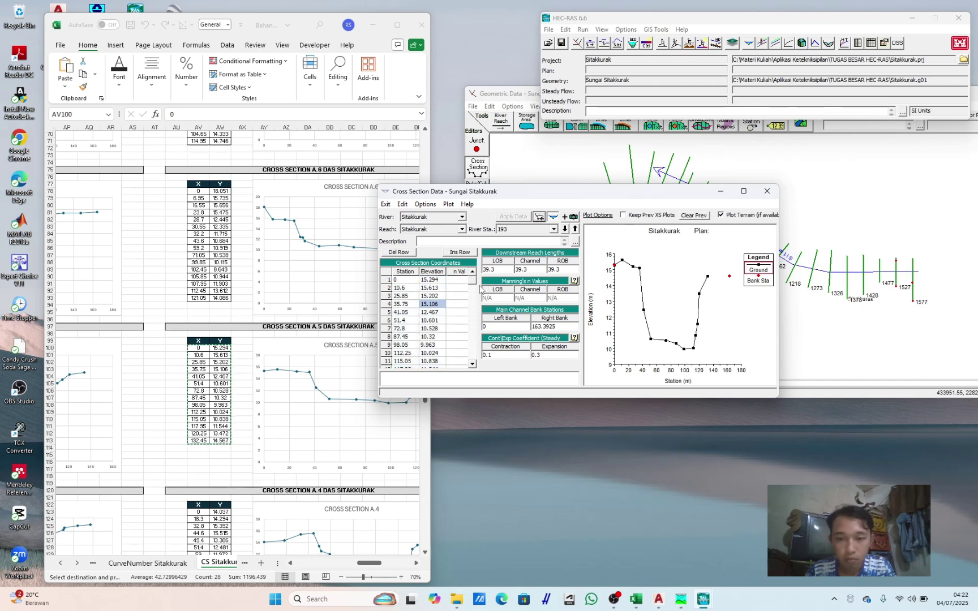
pyautogui.click(410, 304)
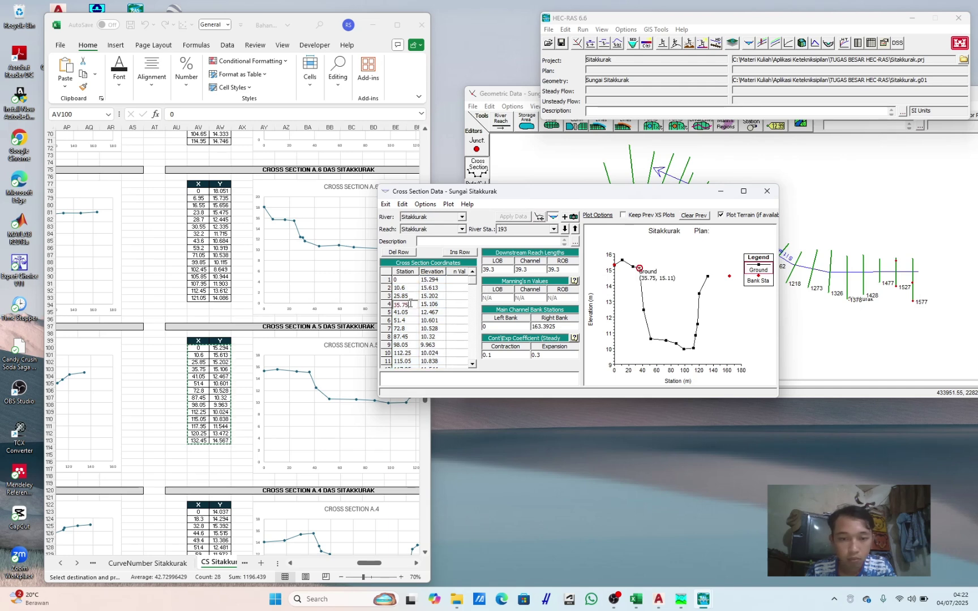
pyautogui.click(509, 326)
pyautogui.write('35.75')
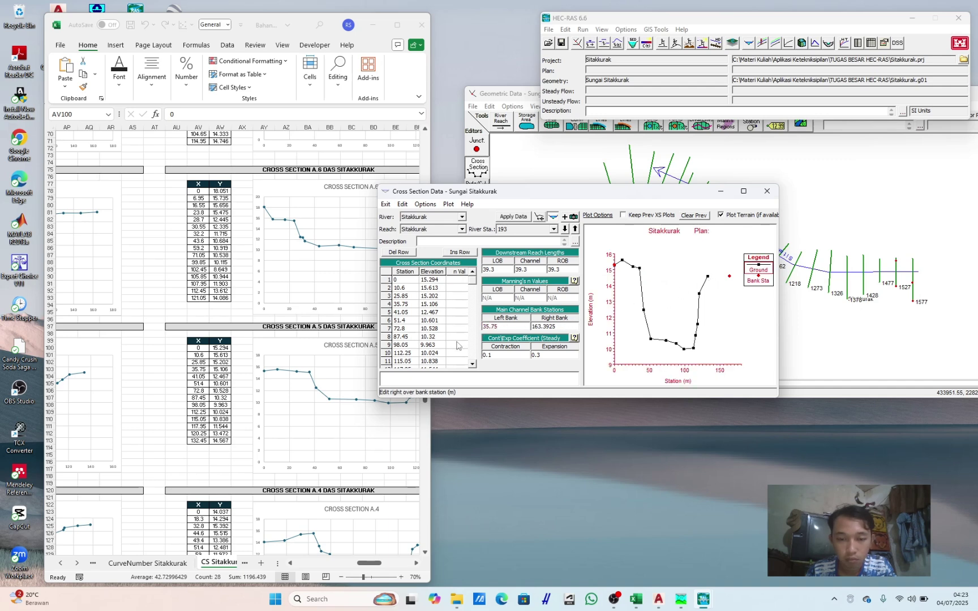
pyautogui.press('Return')
pyautogui.click(524, 333)
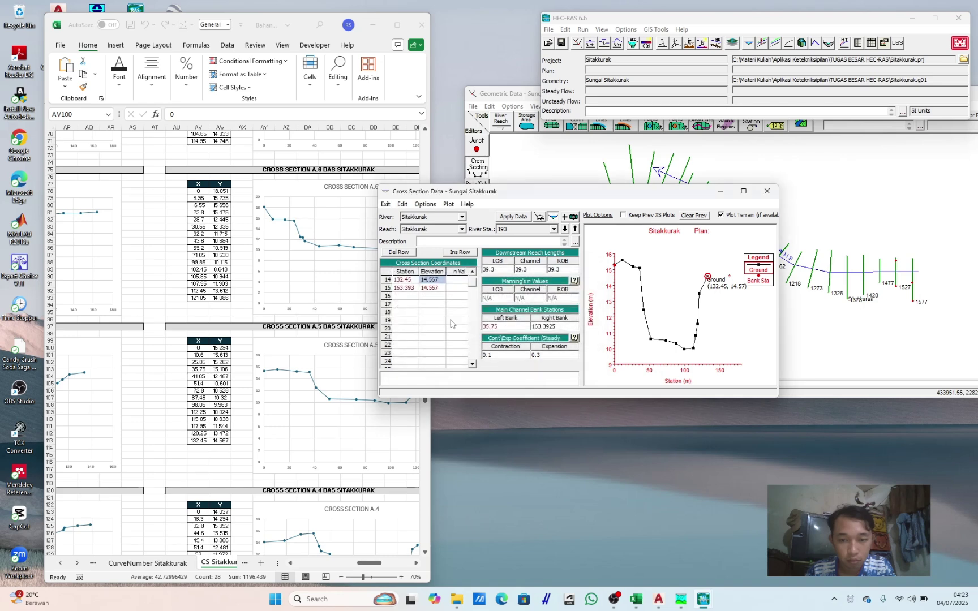
pyautogui.click(414, 281)
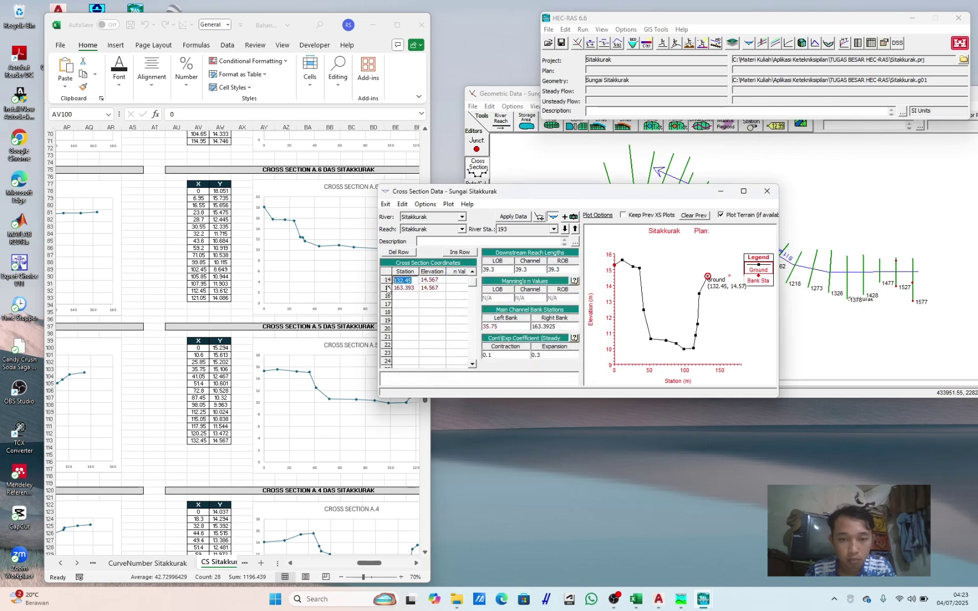
pyautogui.click(561, 327)
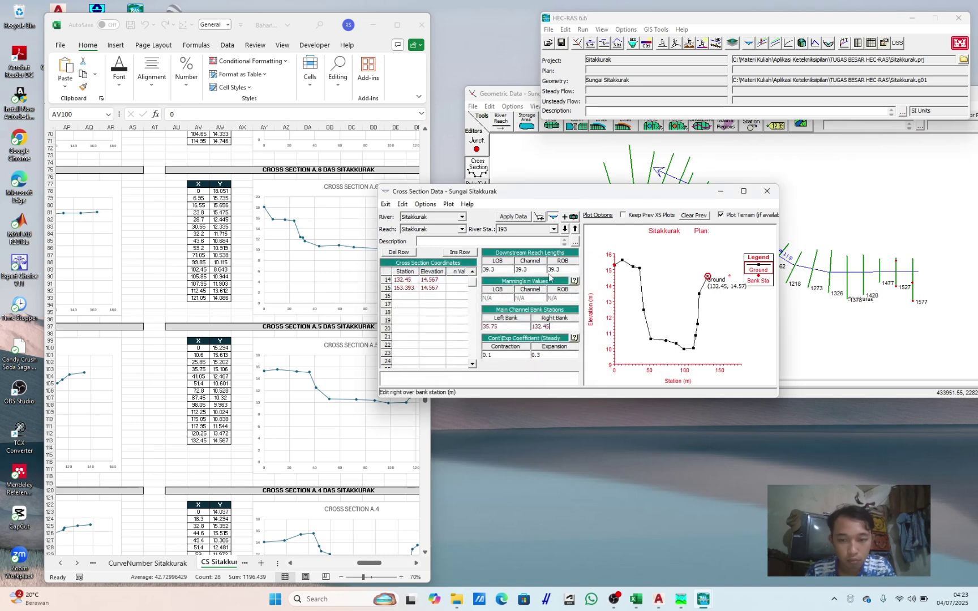
pyautogui.click(512, 217)
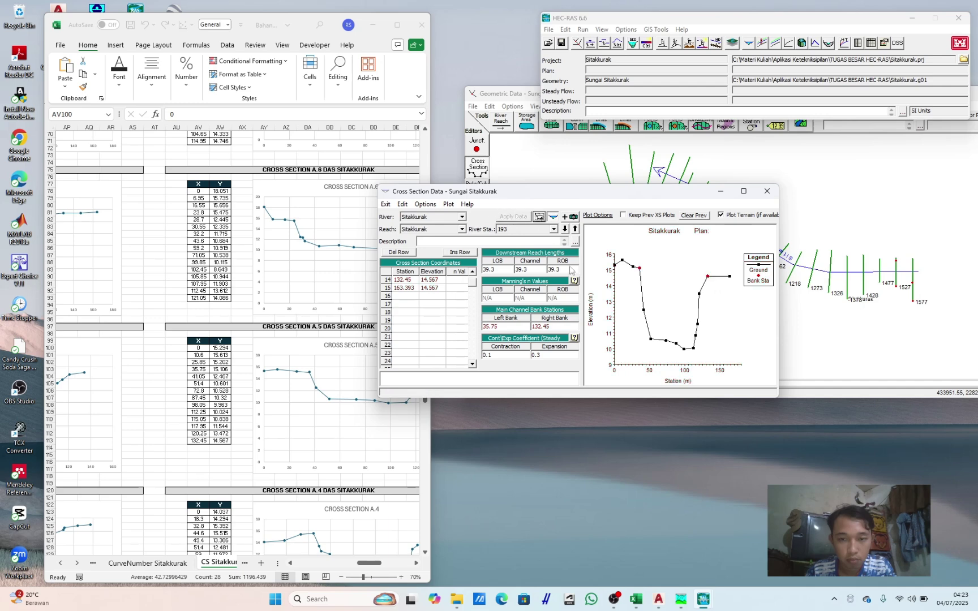
# Step: Copy the Cross Section A.4 X and Y values from Excel into river station 154's coordinates in HEC-RAS and apply them
pyautogui.click(564, 229)
pyautogui.moveTo(552, 196)
pyautogui.mouseDown()
pyautogui.moveTo(587, 406)
pyautogui.moveTo(548, 241)
pyautogui.moveTo(551, 201)
pyautogui.mouseUp()
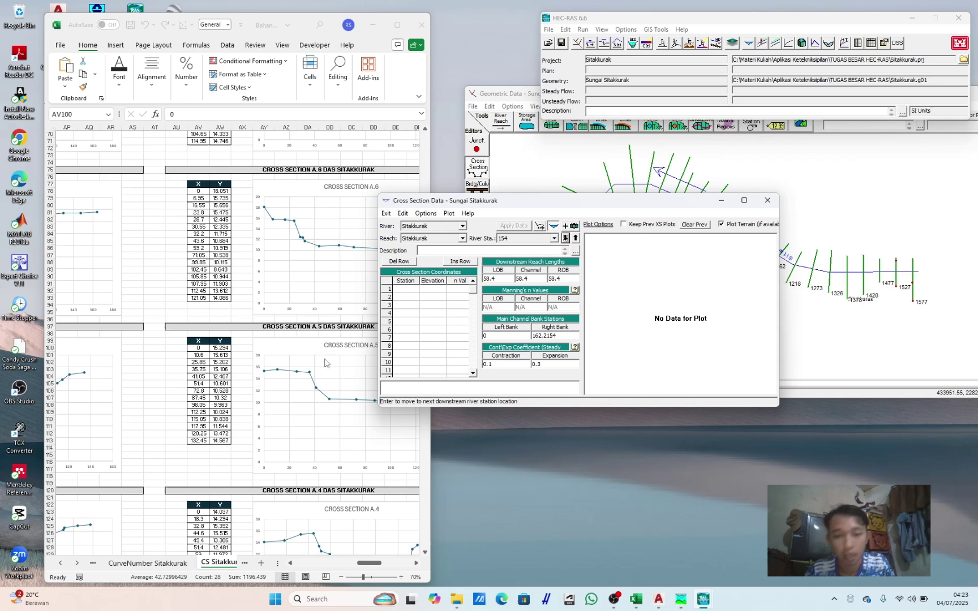
pyautogui.click(208, 436)
pyautogui.scroll(-6, 207, 435)
pyautogui.scroll(-4, 207, 435)
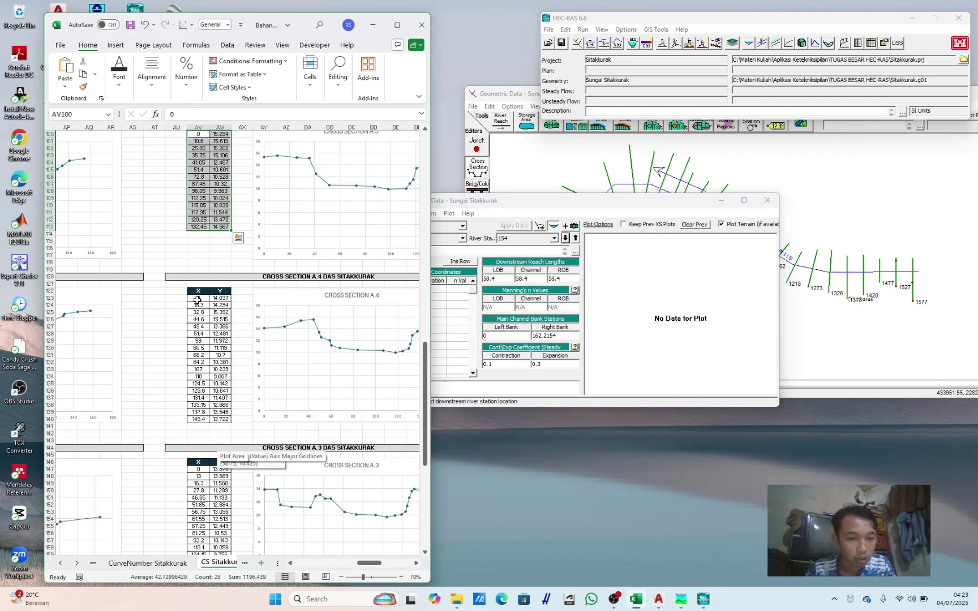
pyautogui.moveTo(197, 300); pyautogui.dragTo(220, 422)
pyautogui.hotkey('ctrl', 'c')
pyautogui.click(459, 323)
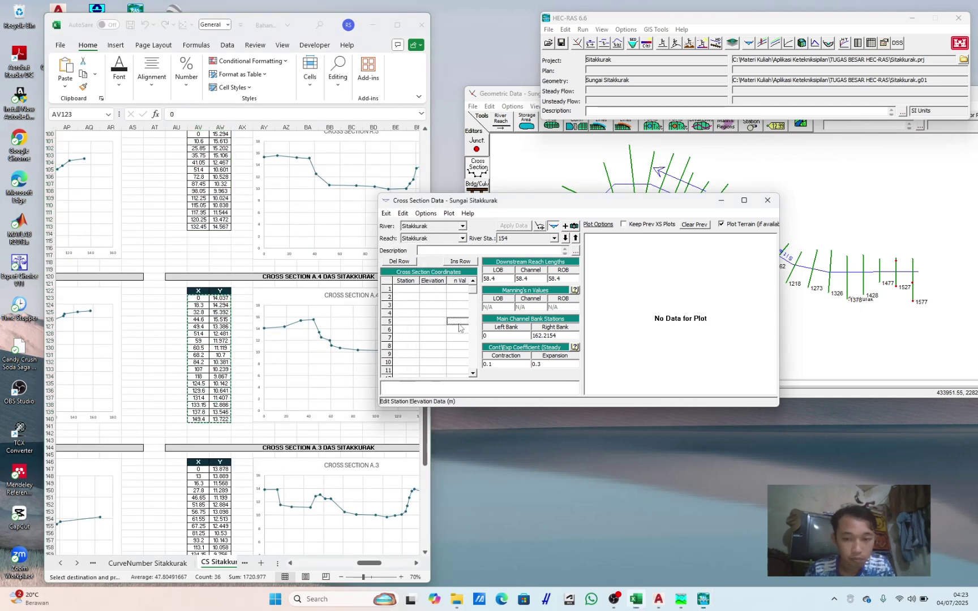
pyautogui.moveTo(406, 280); pyautogui.dragTo(432, 280)
pyautogui.hotkey('ctrl', 'v')
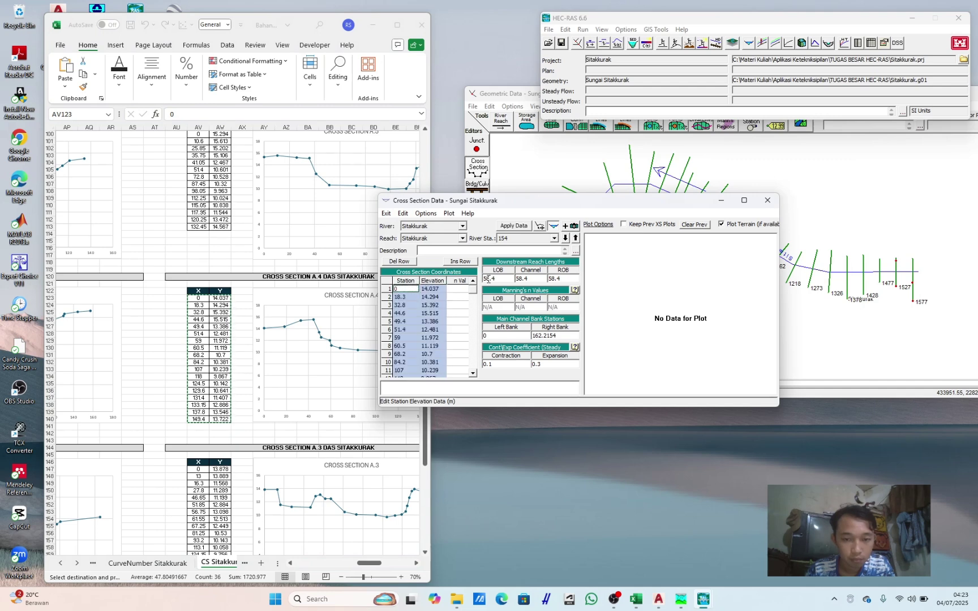
pyautogui.click(540, 226)
pyautogui.click(562, 328)
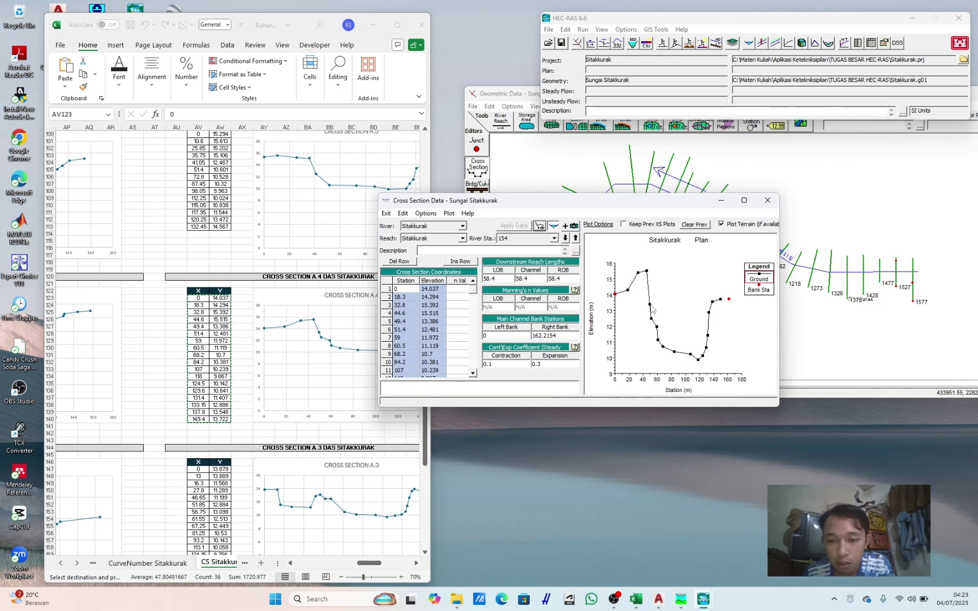
# Step: Set river station 154's main channel bank stations to 49.4 for the left and 137.8 for the right, and apply the data
pyautogui.click(408, 323)
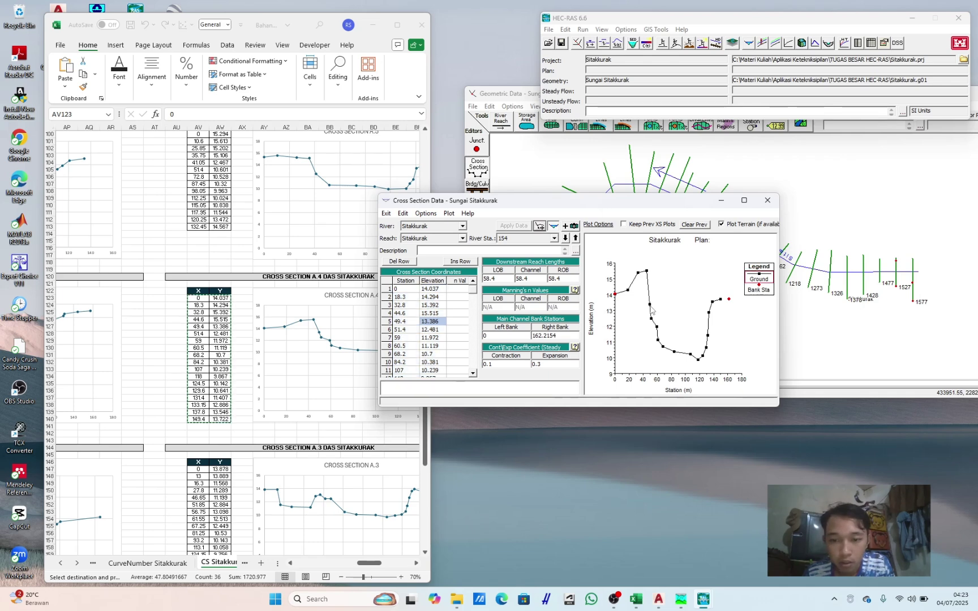
pyautogui.click(408, 322)
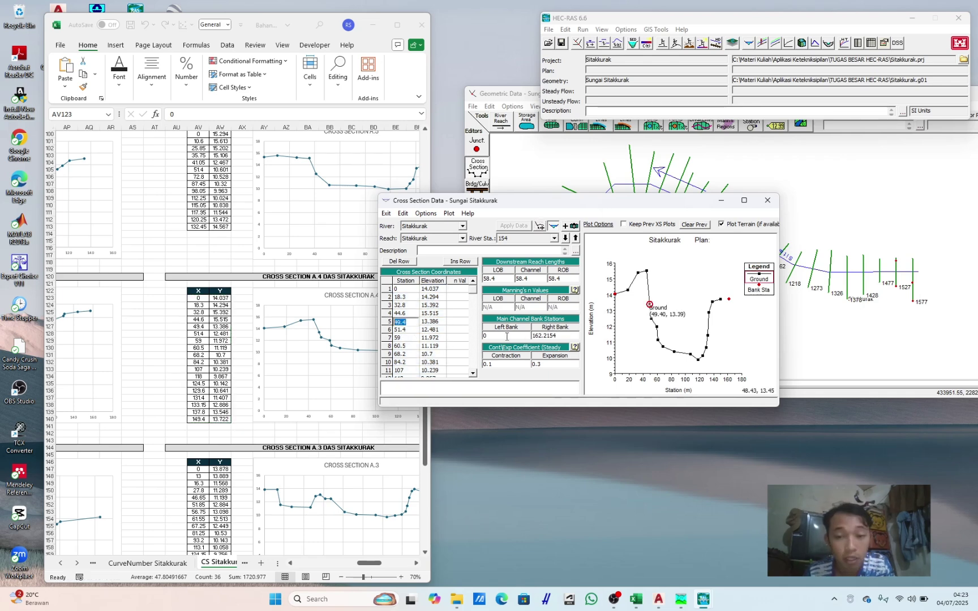
pyautogui.hotkey('ctrl', 'v')
pyautogui.click(706, 309)
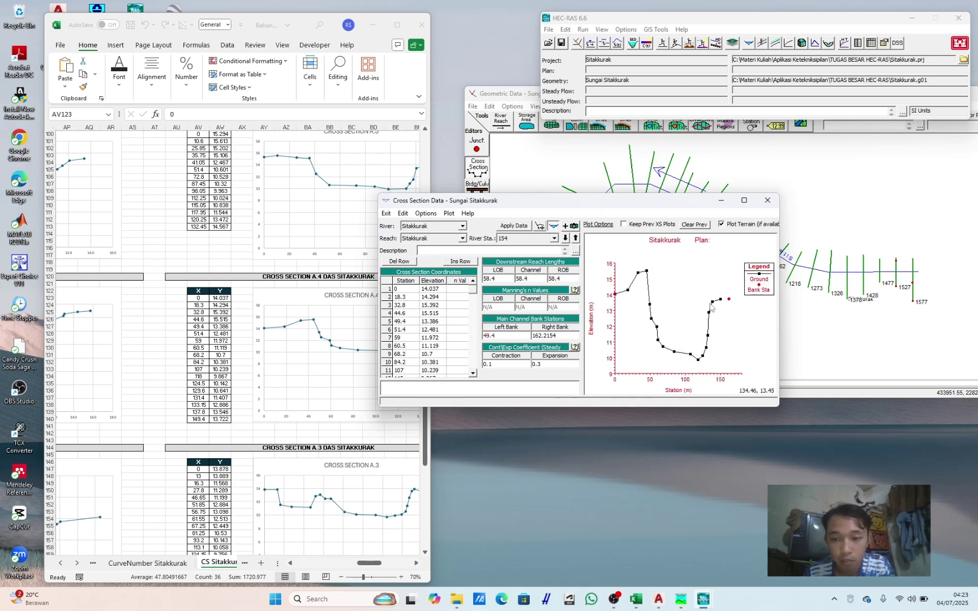
pyautogui.scroll(-5, 438, 346)
pyautogui.click(433, 345)
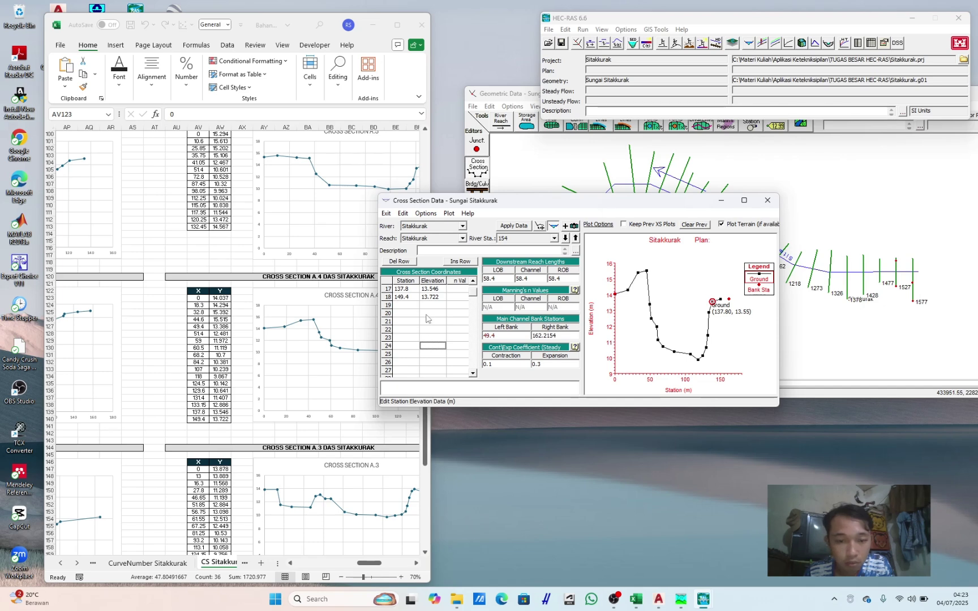
pyautogui.click(411, 289)
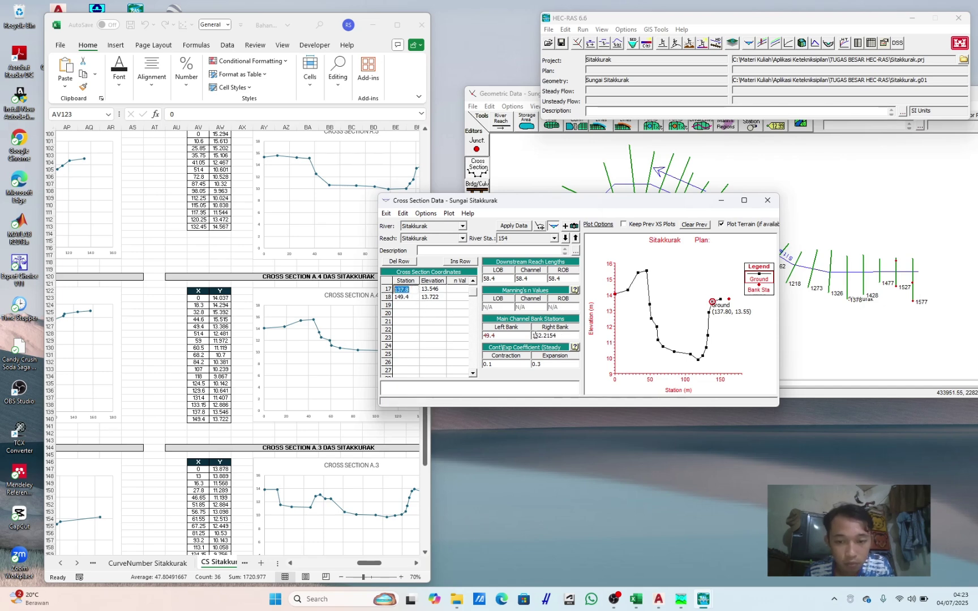
pyautogui.moveTo(559, 336); pyautogui.dragTo(545, 338)
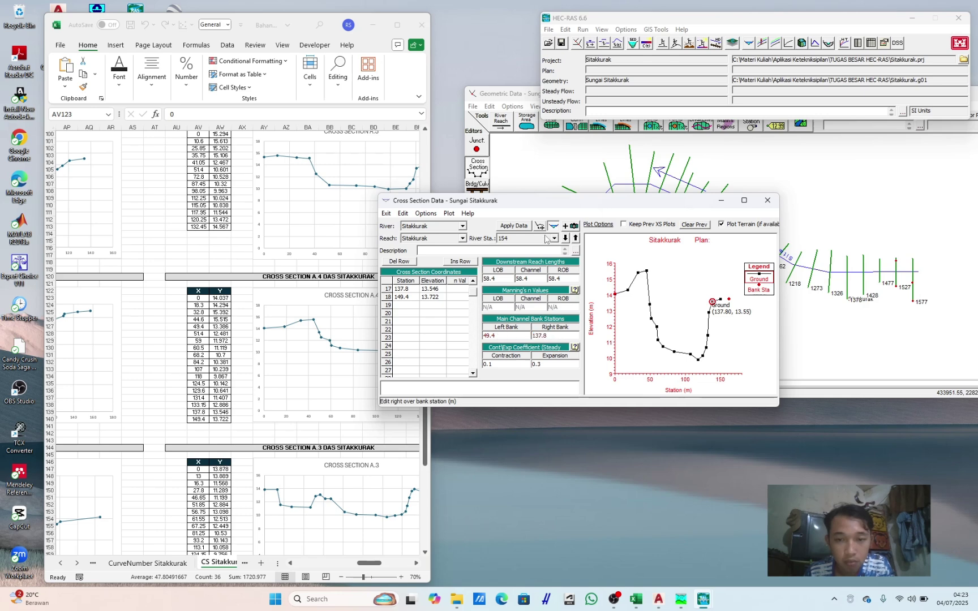
pyautogui.click(525, 228)
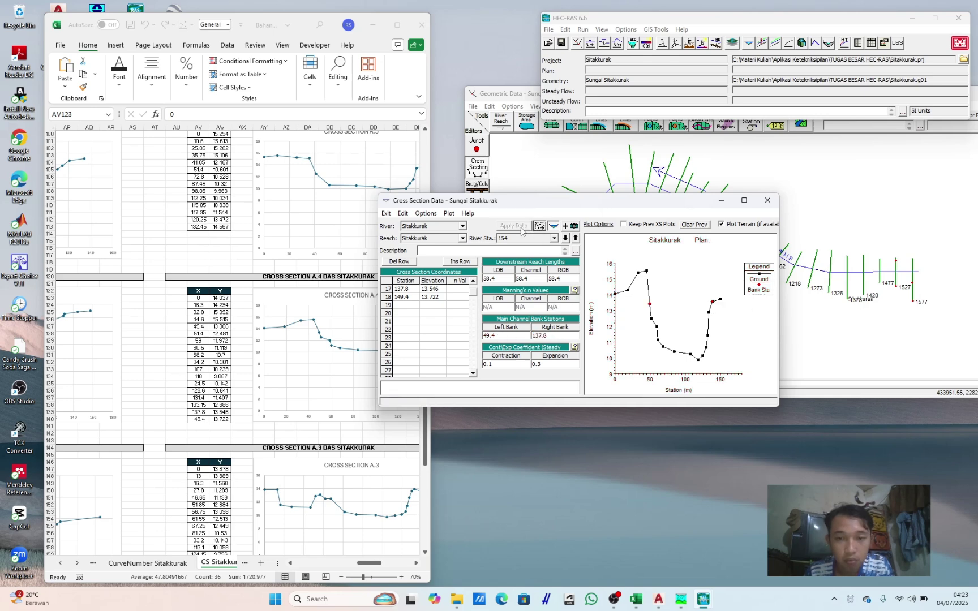
# Step: Copy the Cross Section A.3 X and Y values from Excel into river station 96's coordinates in HEC-RAS and apply them
pyautogui.click(564, 241)
pyautogui.click(238, 386)
pyautogui.scroll(-1, 230, 422)
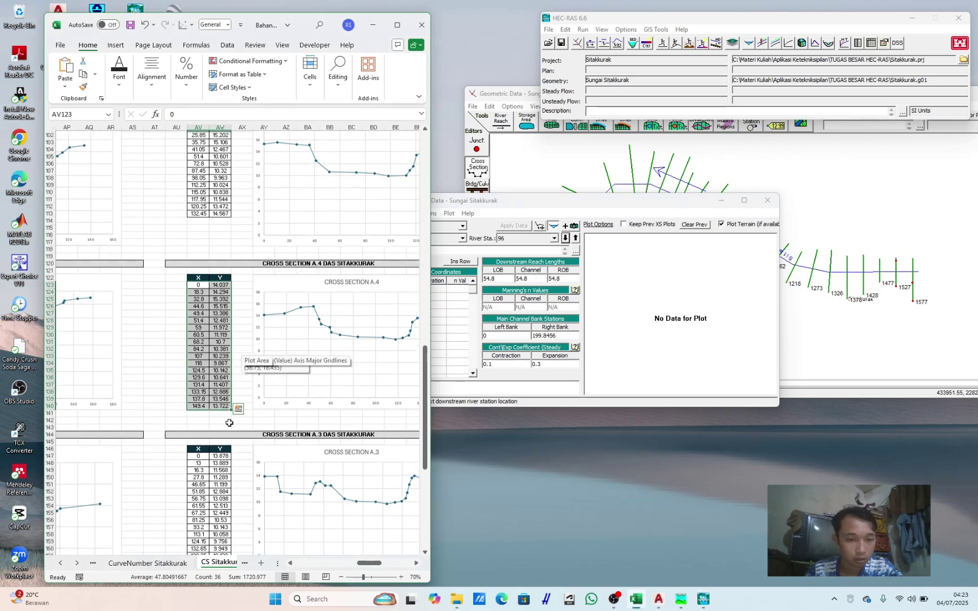
pyautogui.scroll(-7, 229, 422)
pyautogui.moveTo(199, 298); pyautogui.dragTo(224, 440)
pyautogui.hotkey('ctrl', 'c')
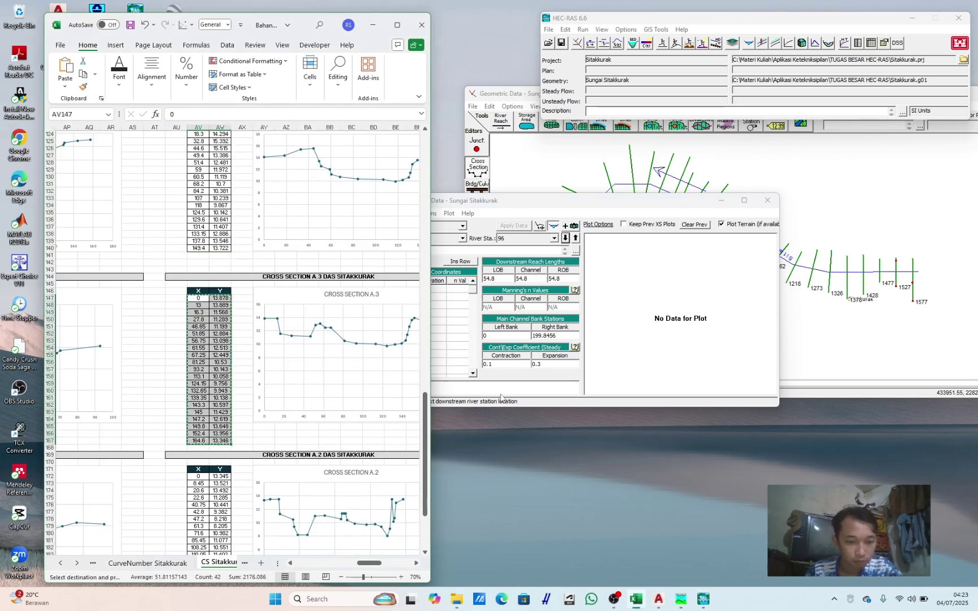
pyautogui.click(405, 289)
pyautogui.moveTo(405, 281); pyautogui.dragTo(429, 284)
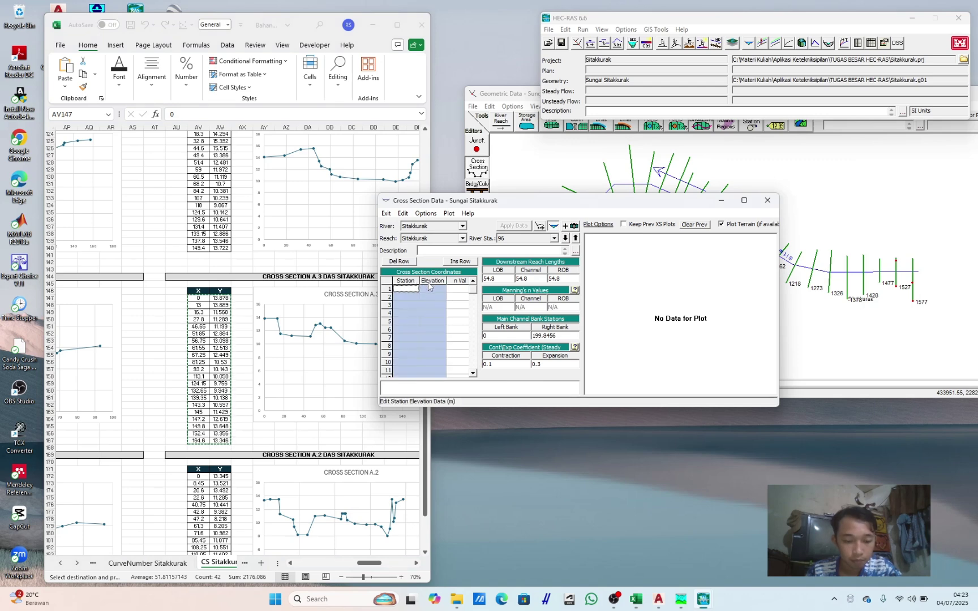
pyautogui.hotkey('ctrl', 'v')
pyautogui.click(514, 225)
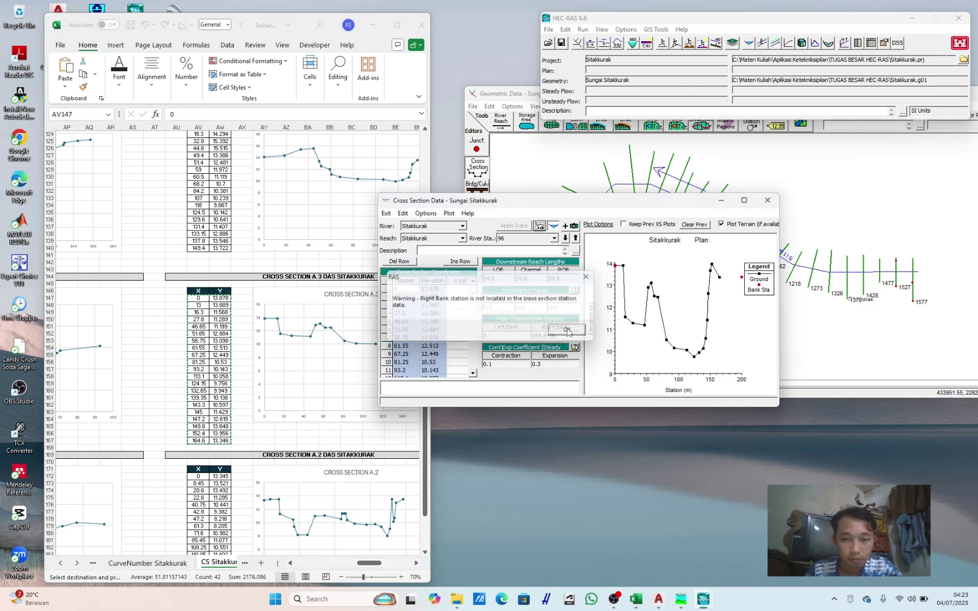
pyautogui.click(564, 329)
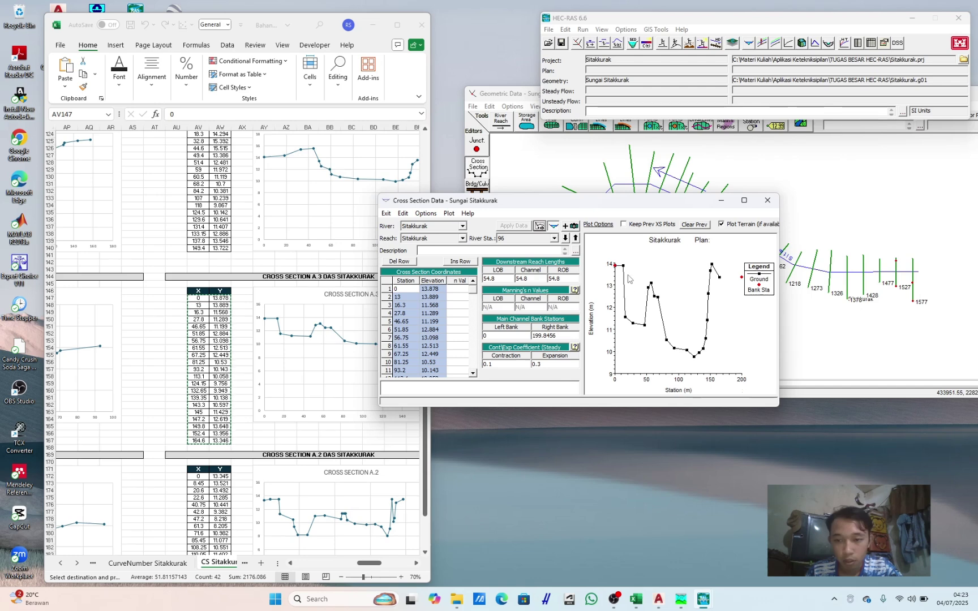
# Step: Set river station 96's right main channel bank station to 152.4 and apply the data
pyautogui.click(712, 266)
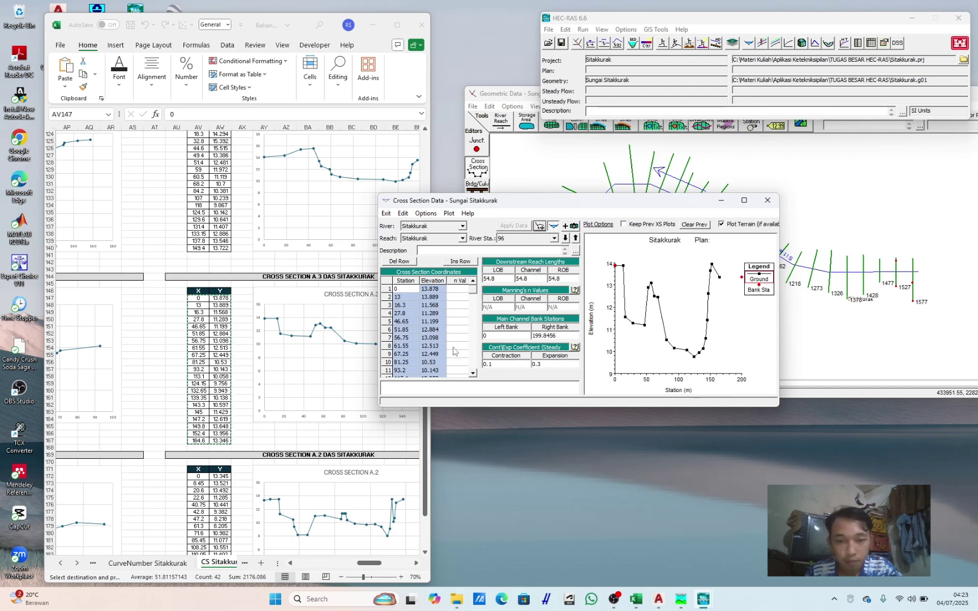
pyautogui.click(409, 291)
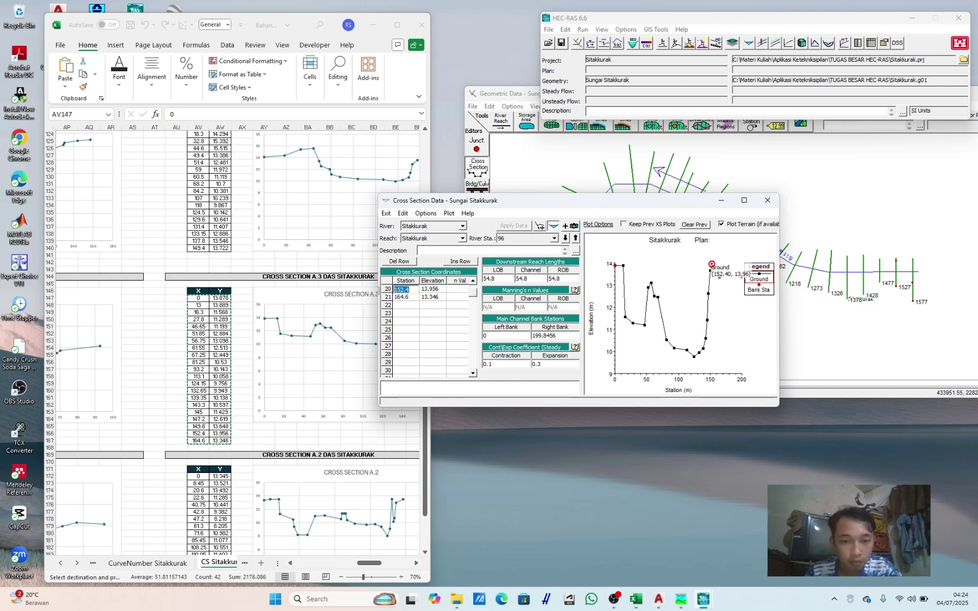
pyautogui.click(563, 336)
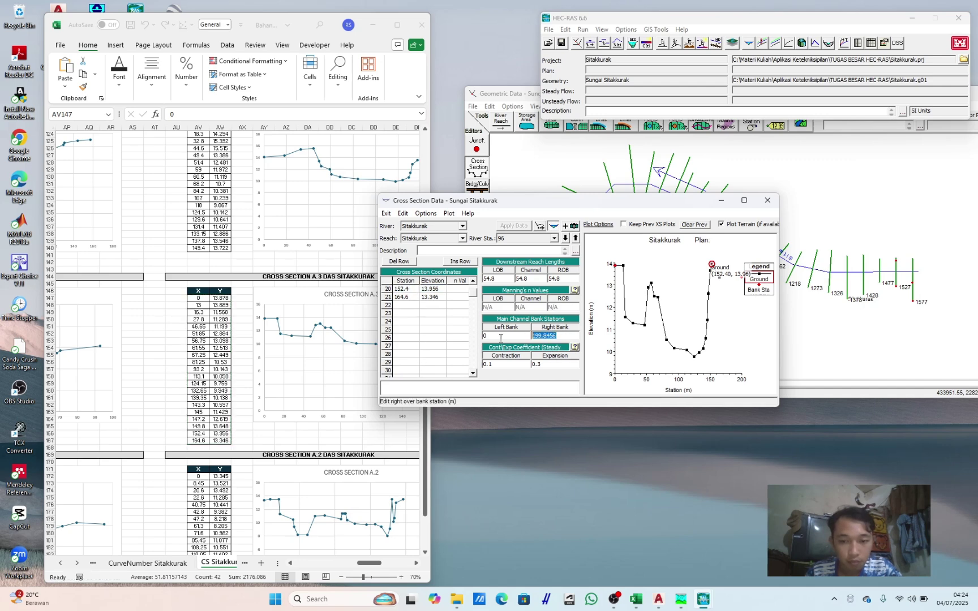
pyautogui.hotkey('ctrl', 'v')
pyautogui.click(513, 226)
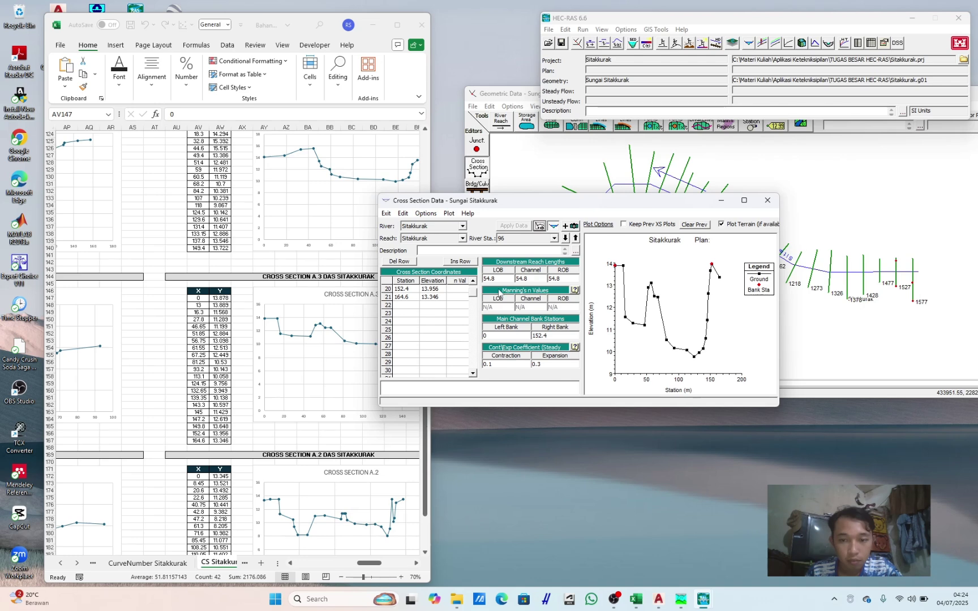
# Step: Copy the Cross Section A.2 X and Y values from Excel into river station 41's coordinates in HEC-RAS and apply them
pyautogui.click(565, 238)
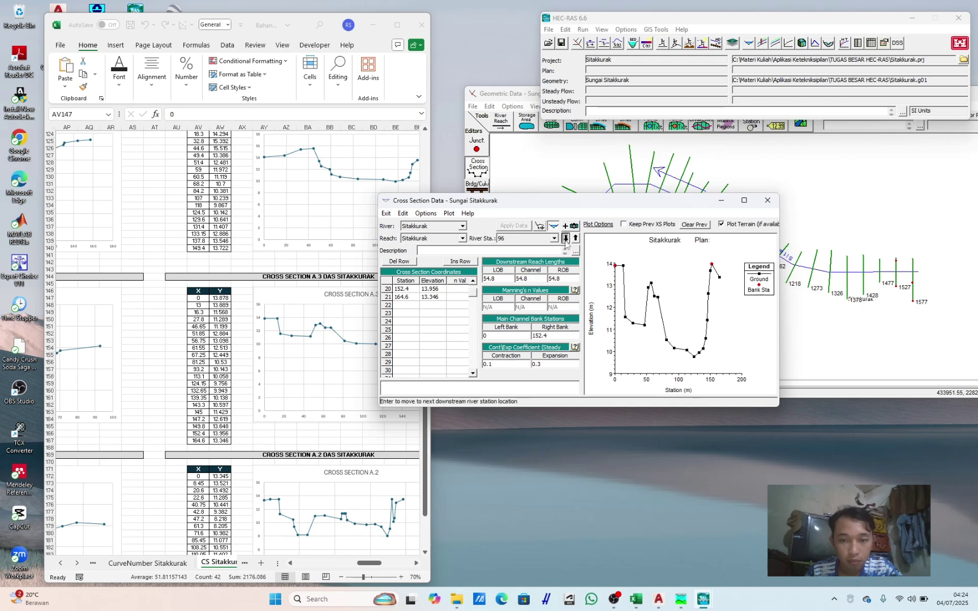
pyautogui.click(222, 385)
pyautogui.scroll(-10, 220, 390)
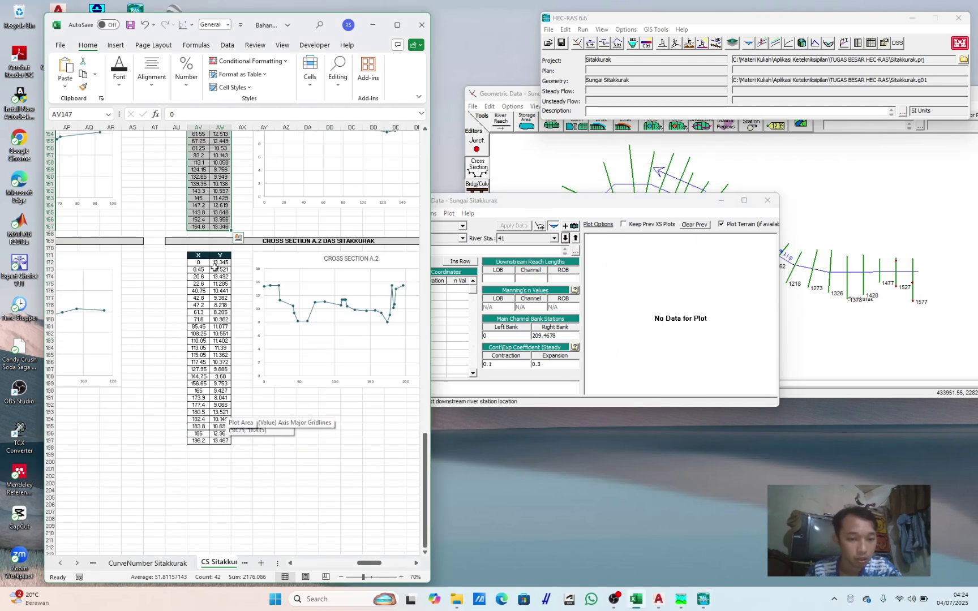
pyautogui.moveTo(215, 266); pyautogui.dragTo(215, 417)
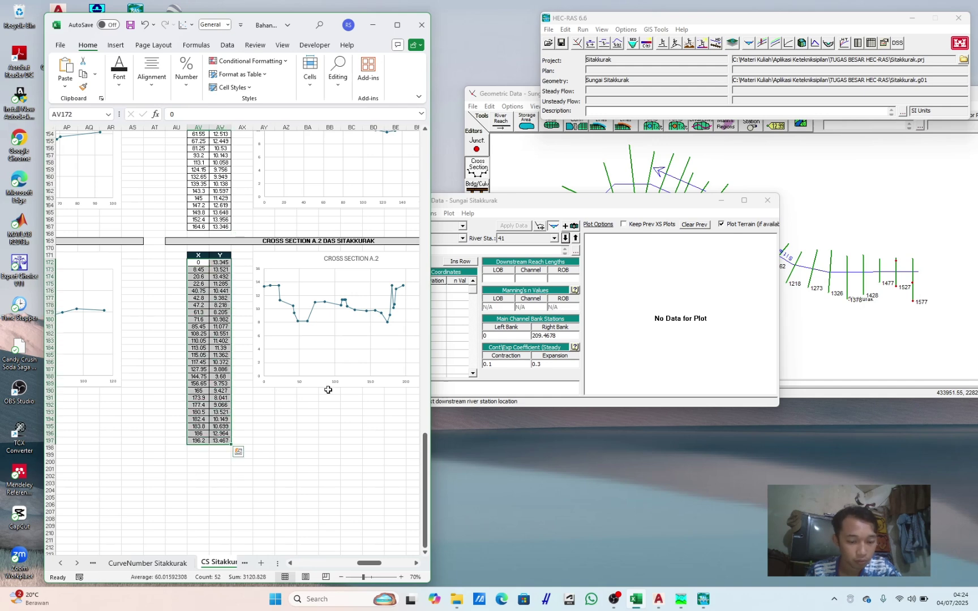
pyautogui.click(463, 301)
pyautogui.moveTo(405, 282); pyautogui.dragTo(428, 284)
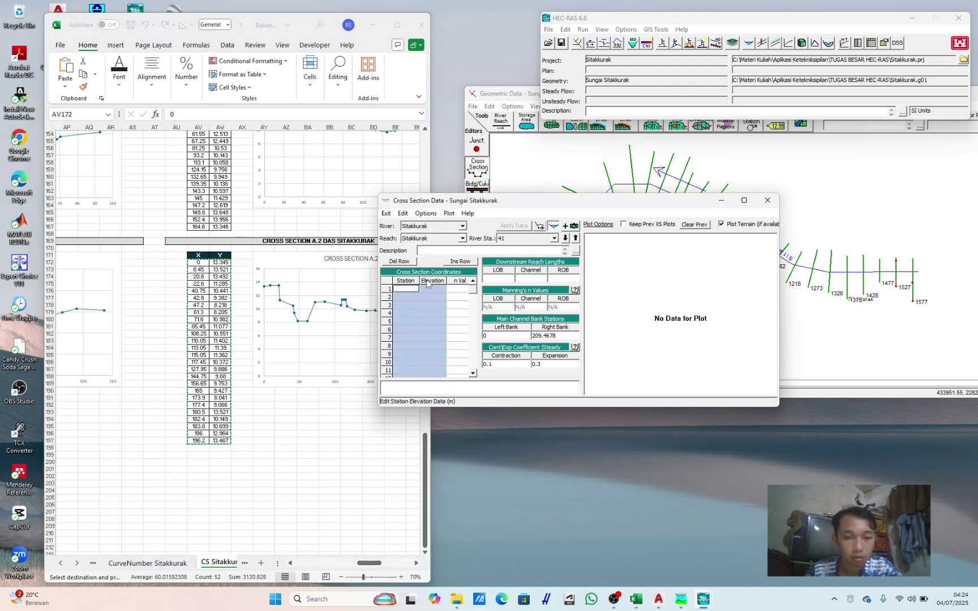
pyautogui.hotkey('ctrl', 'v')
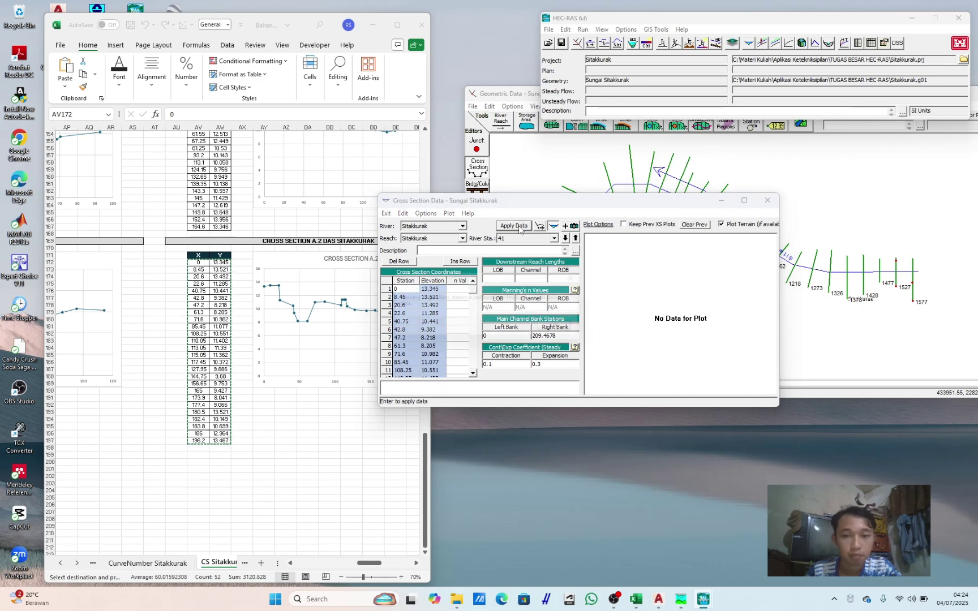
pyautogui.click(514, 226)
pyautogui.click(566, 331)
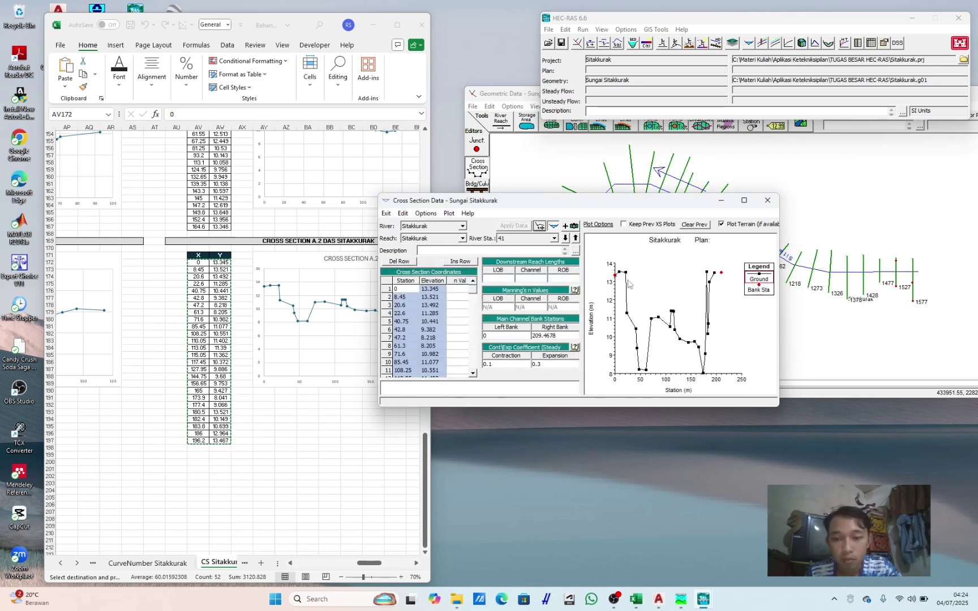
# Step: Set river station 41's main channel bank stations to 20.6 for the left and 180.5 for the right, and apply the data
pyautogui.moveTo(625, 273)
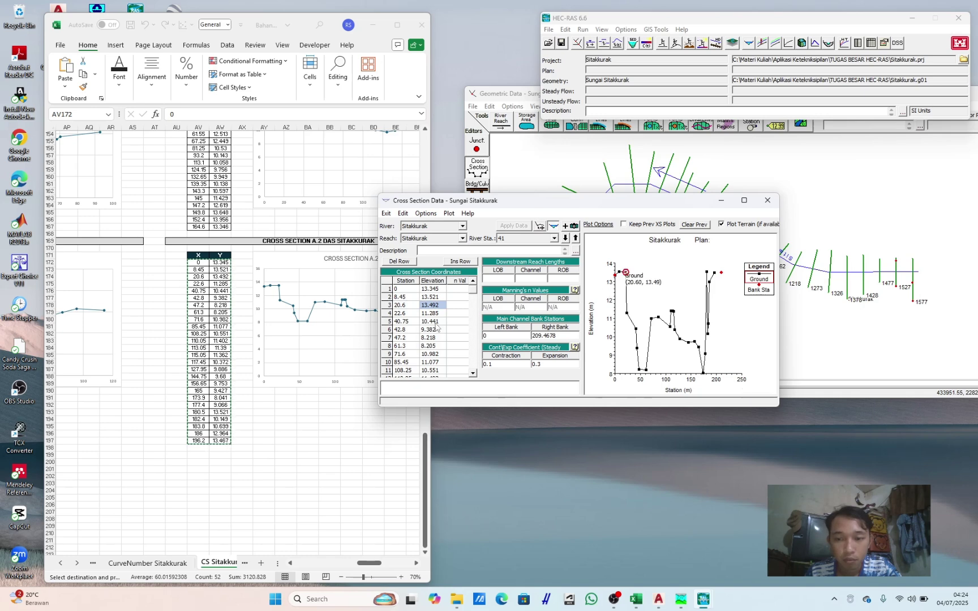
pyautogui.click(399, 305)
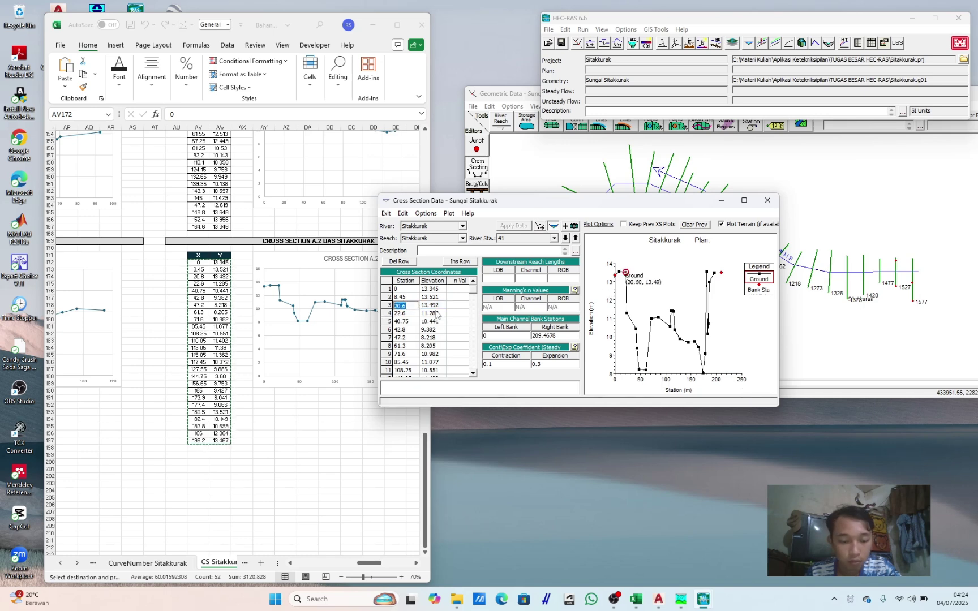
pyautogui.write('20.6')
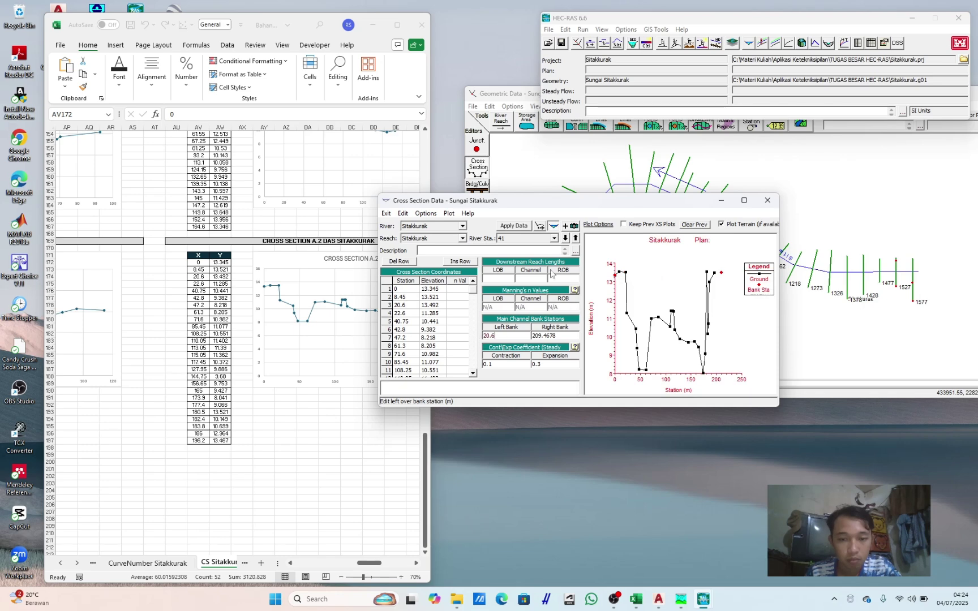
pyautogui.click(526, 227)
pyautogui.click(577, 327)
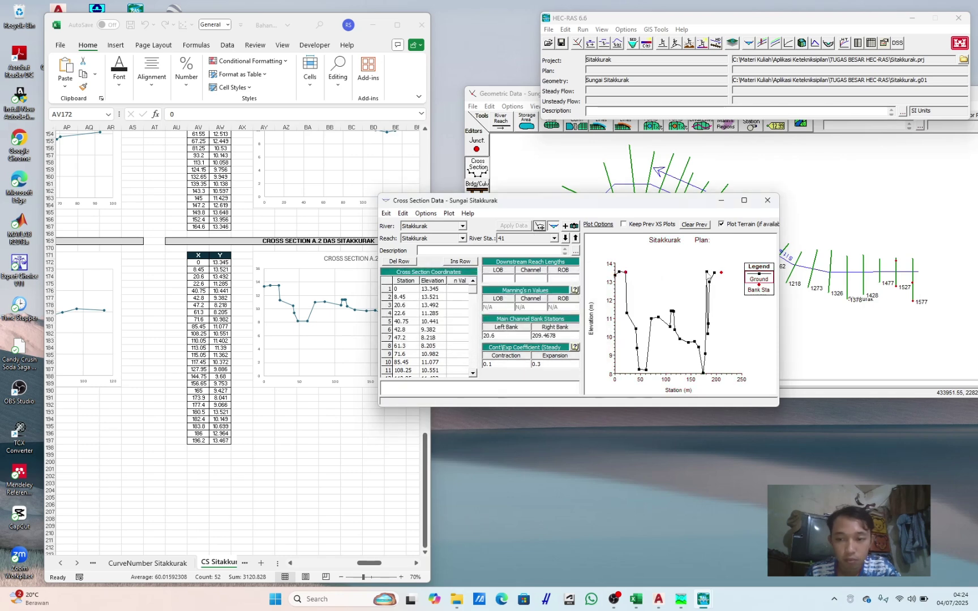
pyautogui.click(707, 273)
pyautogui.click(415, 290)
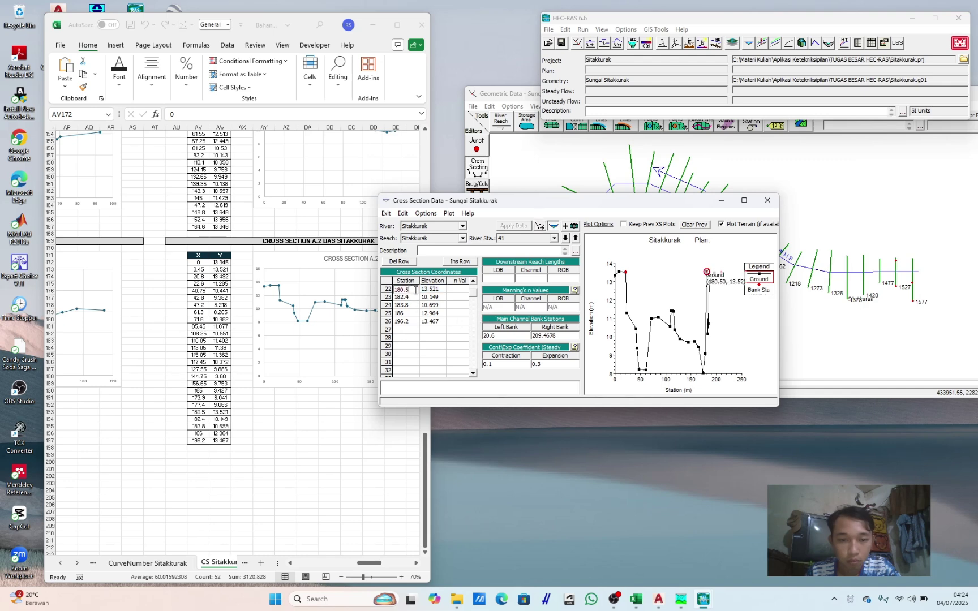
pyautogui.doubleClick(552, 335)
pyautogui.write('180.5')
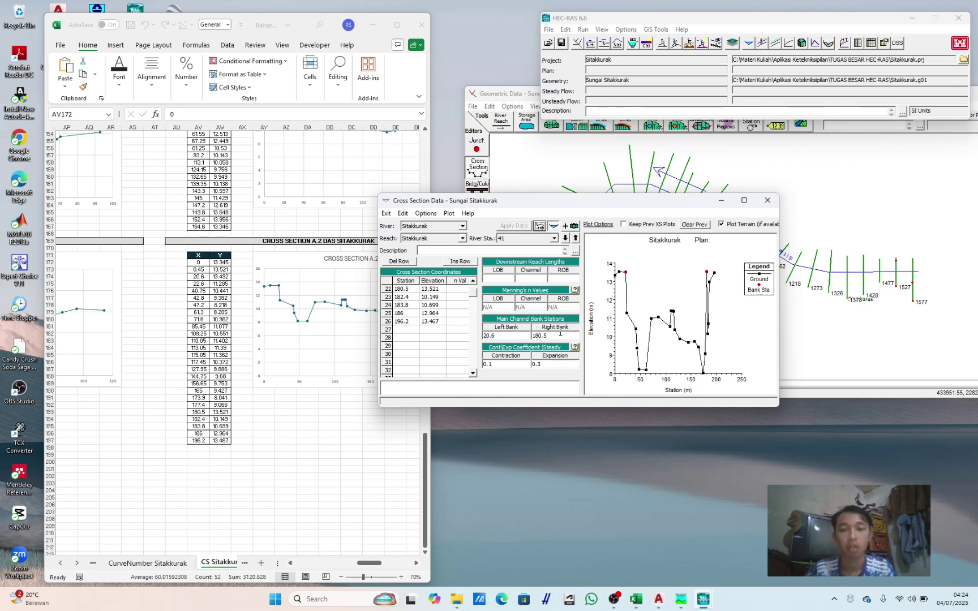
# Step: Examine the remaining A.1, P.1 and B.1 cross sections in the Excel sheet and their locations on the AutoCAD river drawing
pyautogui.click(564, 239)
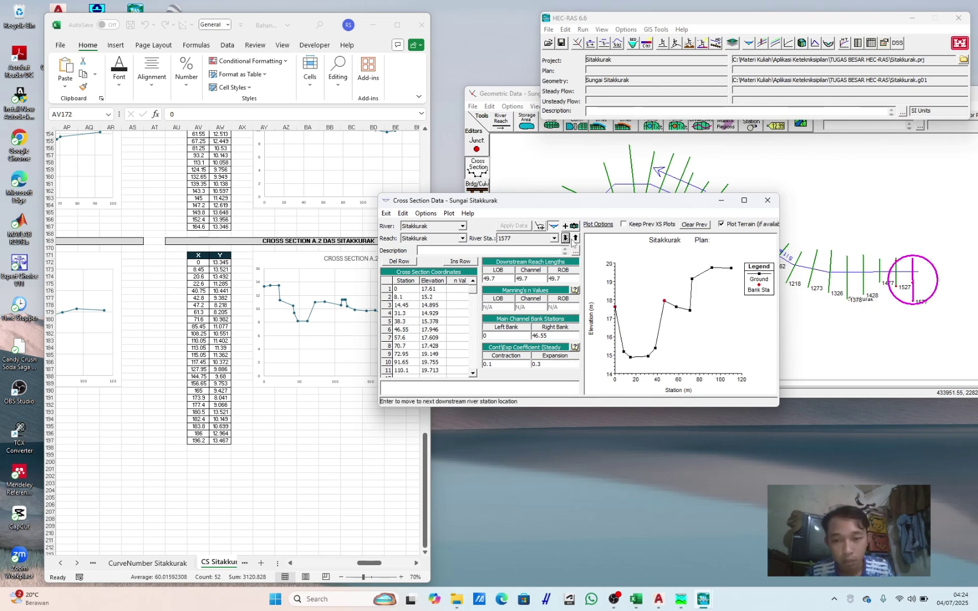
pyautogui.click(294, 446)
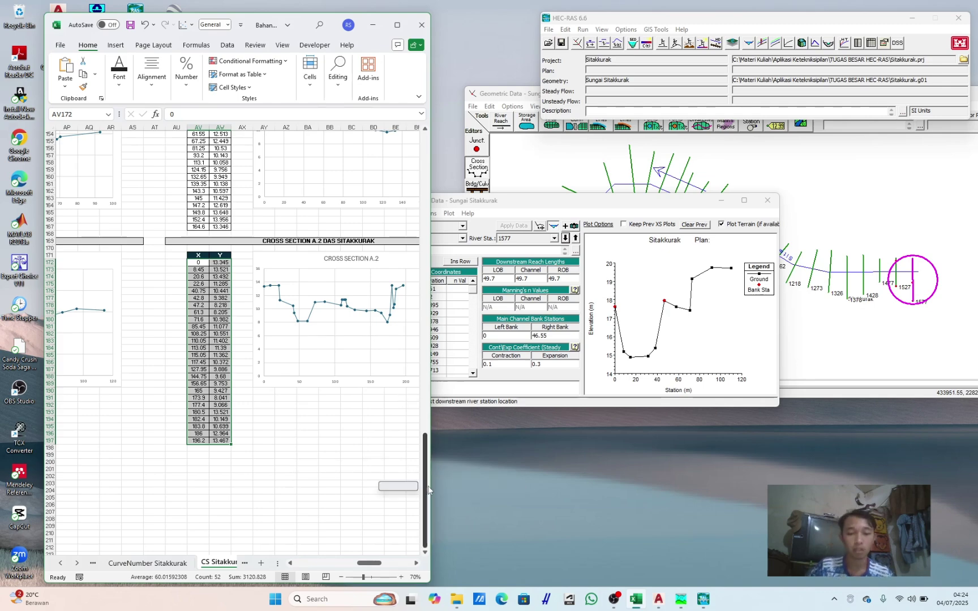
pyautogui.moveTo(425, 465); pyautogui.dragTo(431, 167)
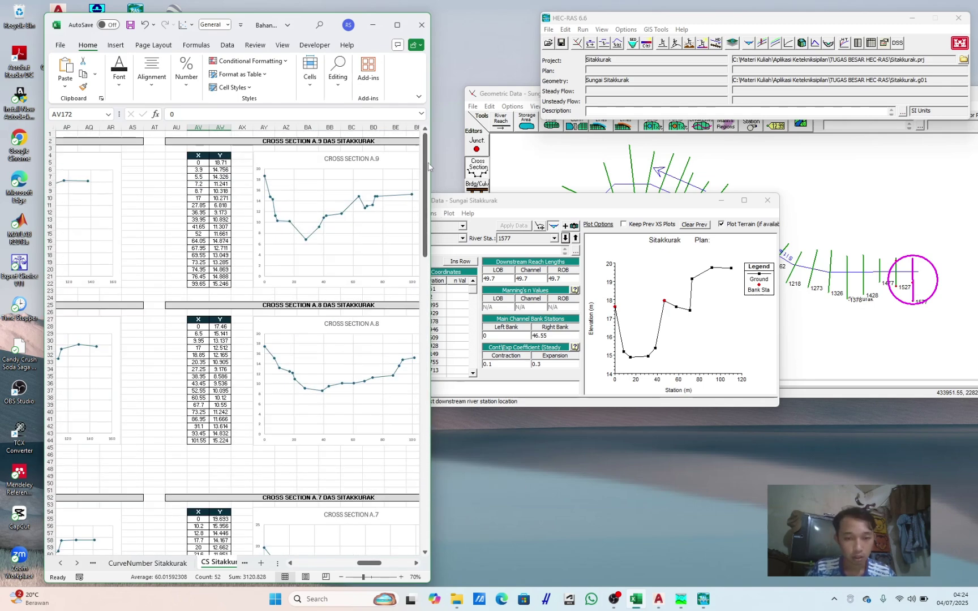
pyautogui.click(416, 563)
pyautogui.hscroll(6, 416, 564)
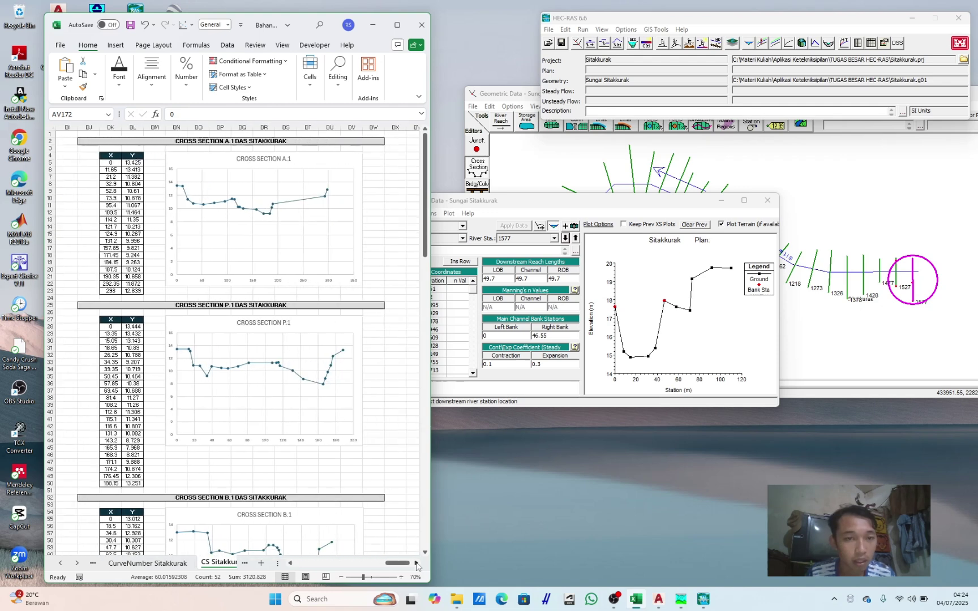
pyautogui.scroll(-3, 243, 348)
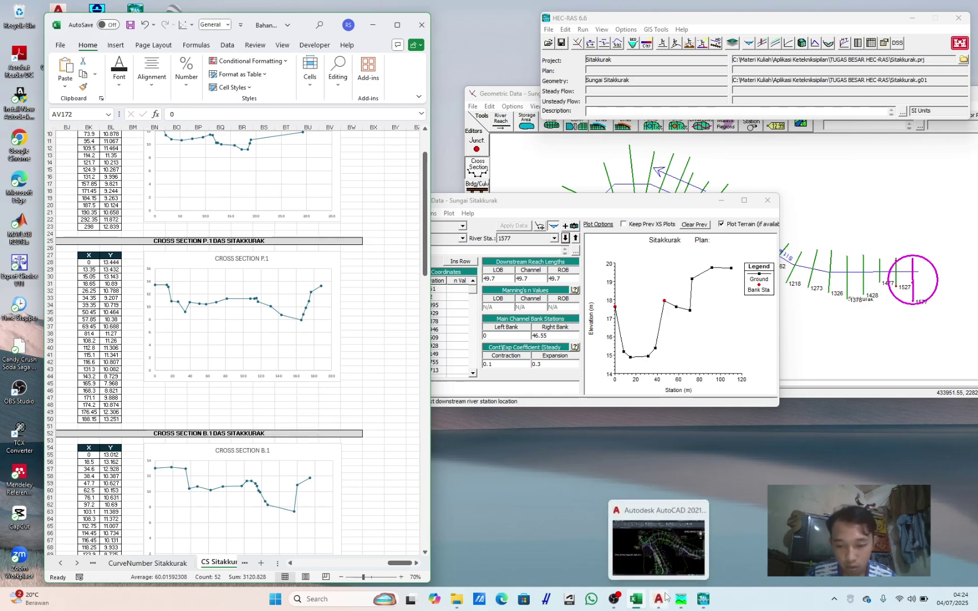
pyautogui.click(671, 559)
pyautogui.scroll(5, 600, 447)
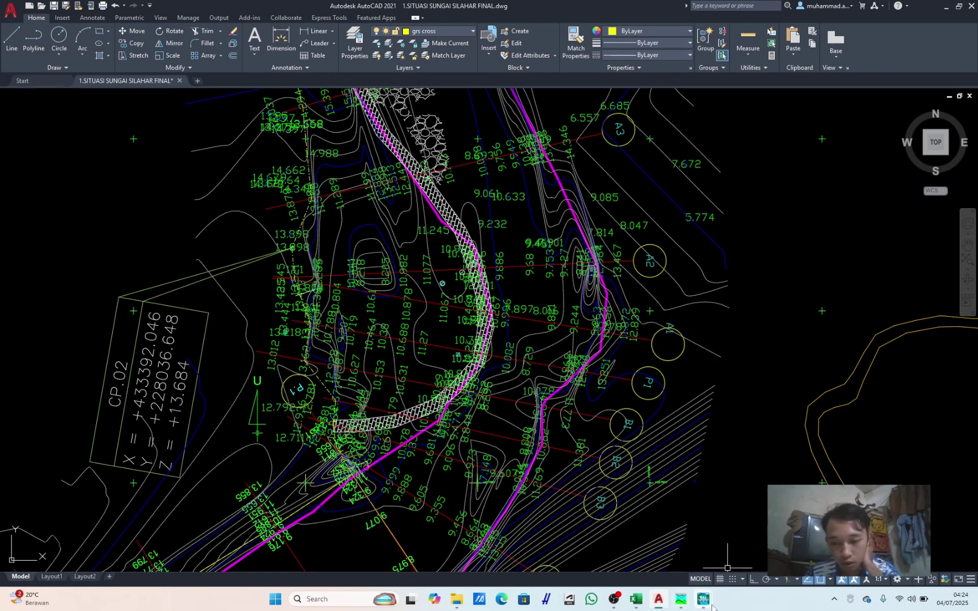
# Step: Switch back to the Cross Section Data window in HEC-RAS and exit the cross section editor
pyautogui.moveTo(705, 601)
pyautogui.moveTo(706, 573)
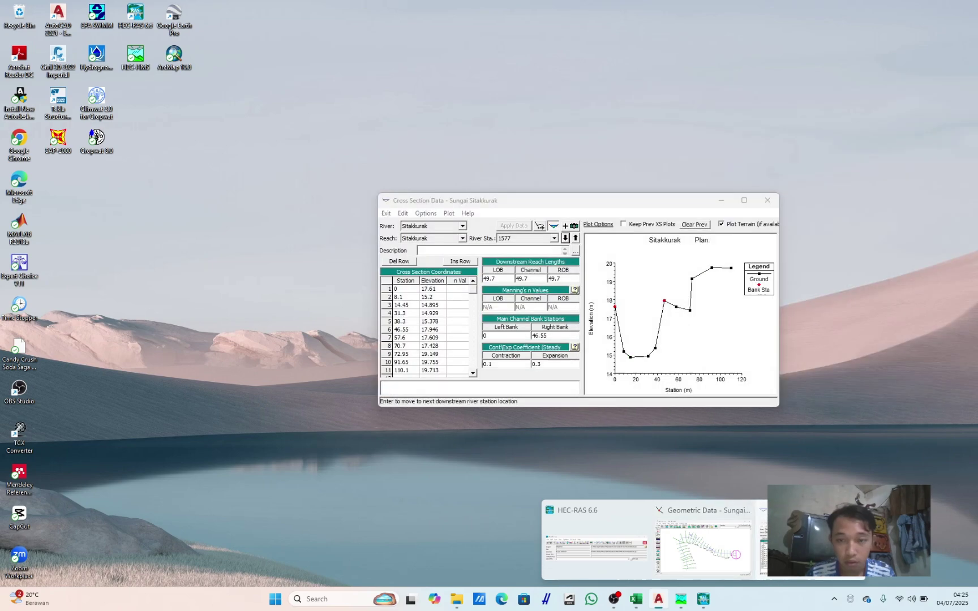
pyautogui.click(763, 550)
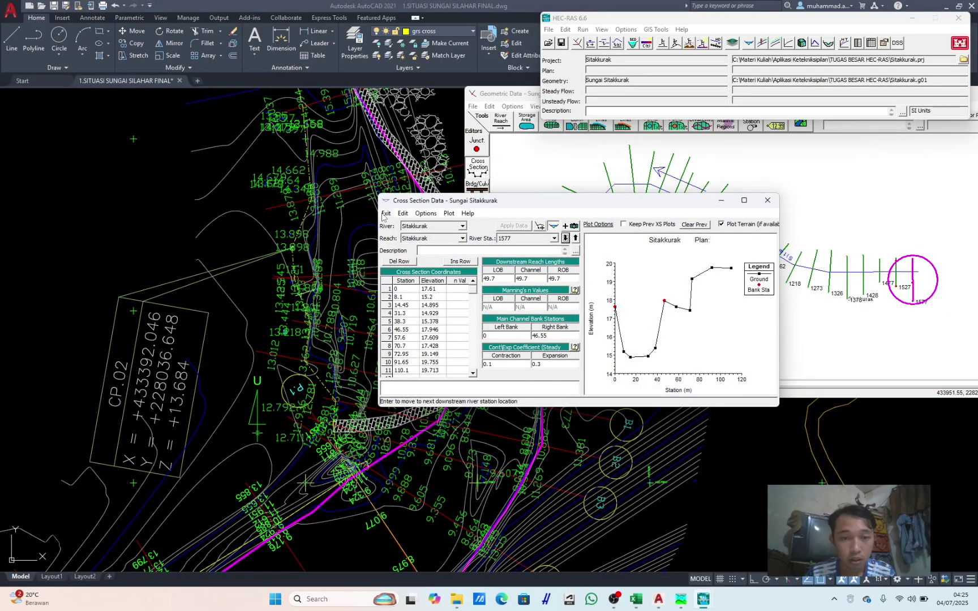
pyautogui.click(386, 213)
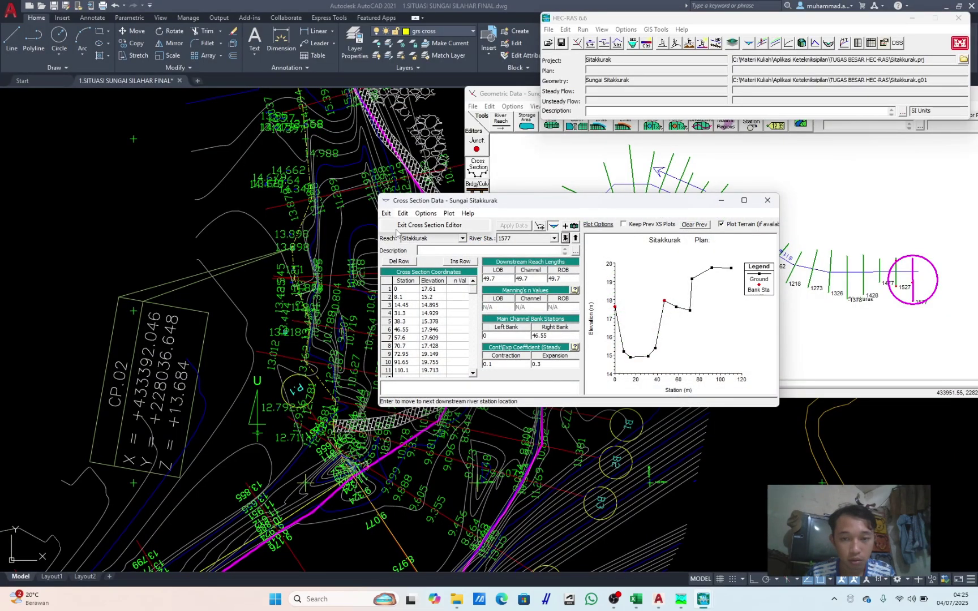
pyautogui.click(406, 227)
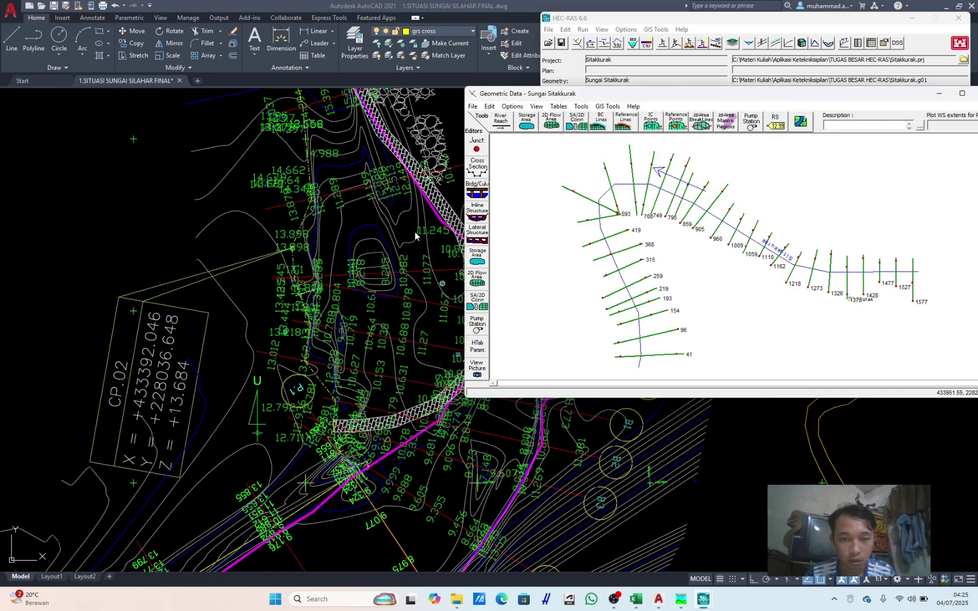
# Step: Save the Sungai Sitakkurak geometry data
pyautogui.click(472, 108)
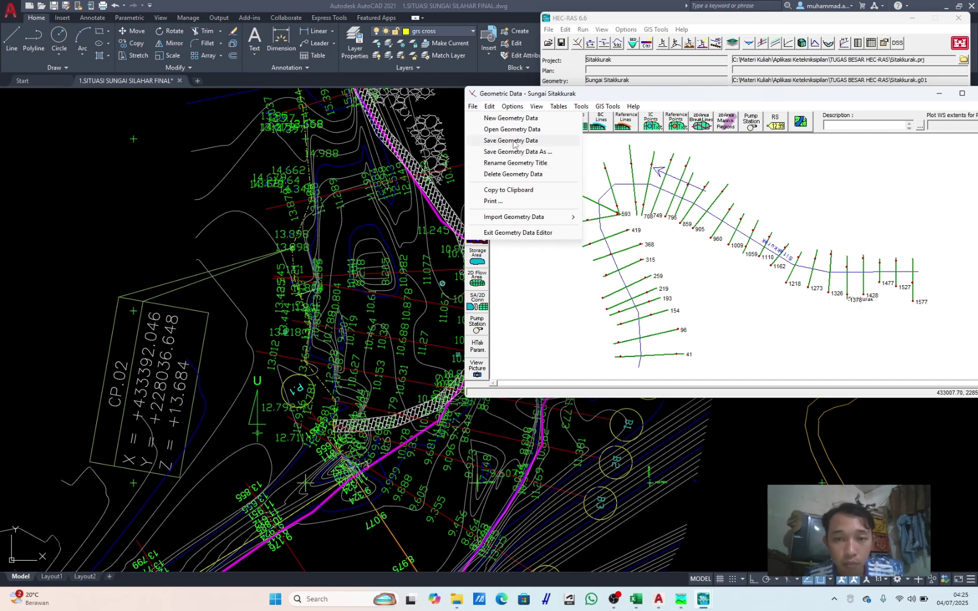
pyautogui.click(514, 141)
pyautogui.click(473, 107)
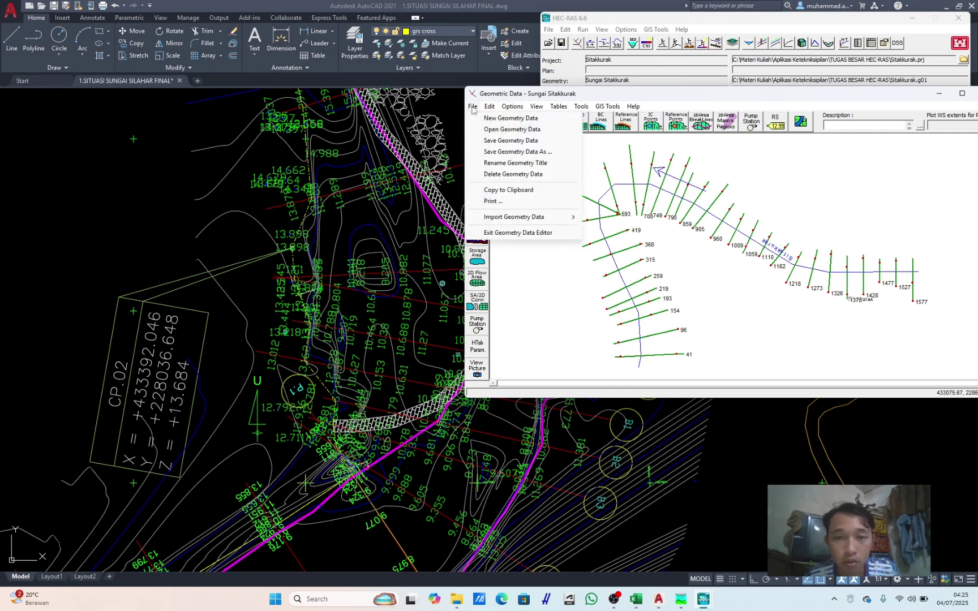
pyautogui.click(500, 144)
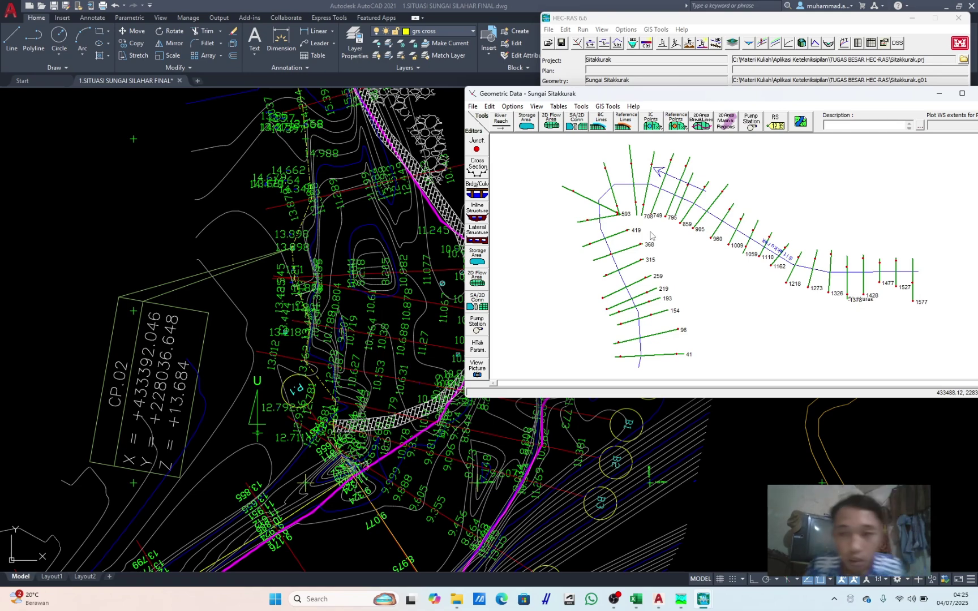
# Step: Review the cross sections' hydraulic table parameters for the Sitakkurak reach and close them without changes
pyautogui.click(481, 352)
pyautogui.click(481, 352)
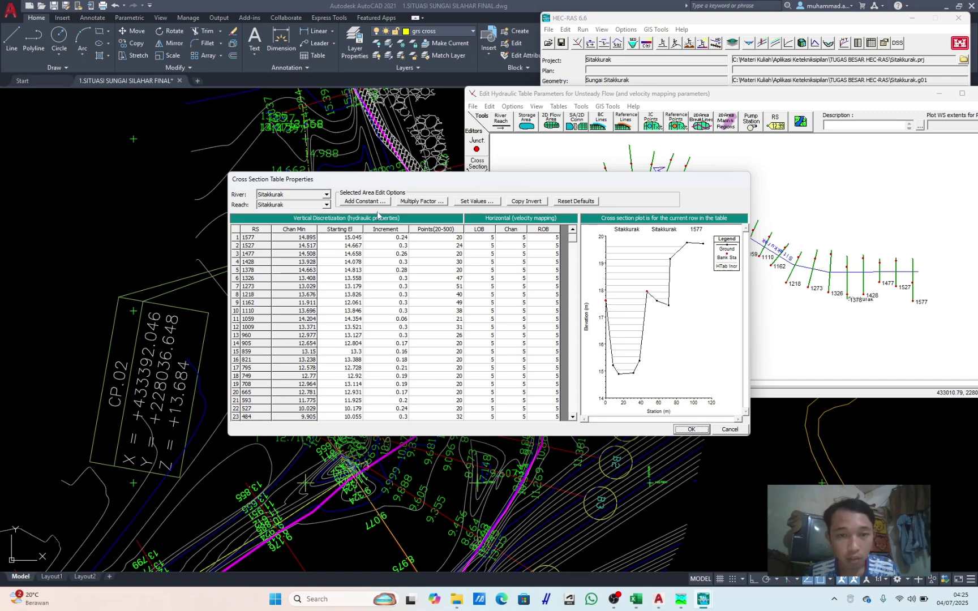
pyautogui.click(722, 430)
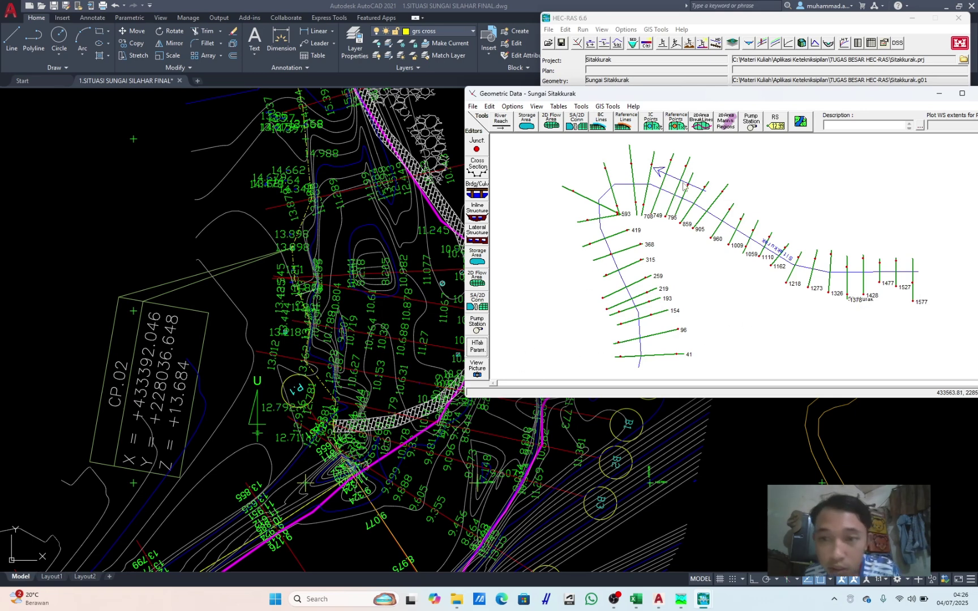
# Step: Draw a boundary condition line across the river just upstream of river station 1577 and name it Hulu
pyautogui.click(603, 122)
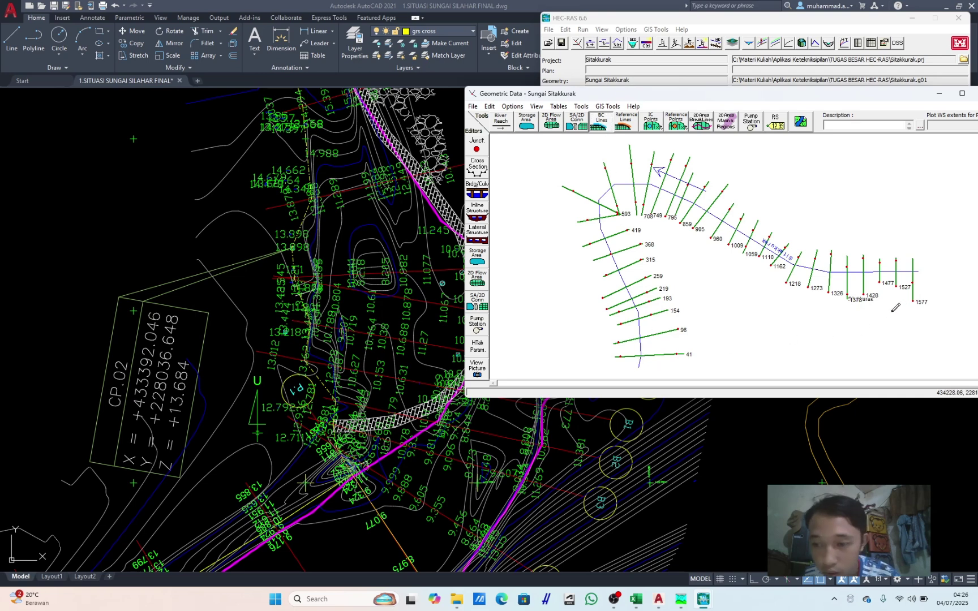
pyautogui.click(916, 304)
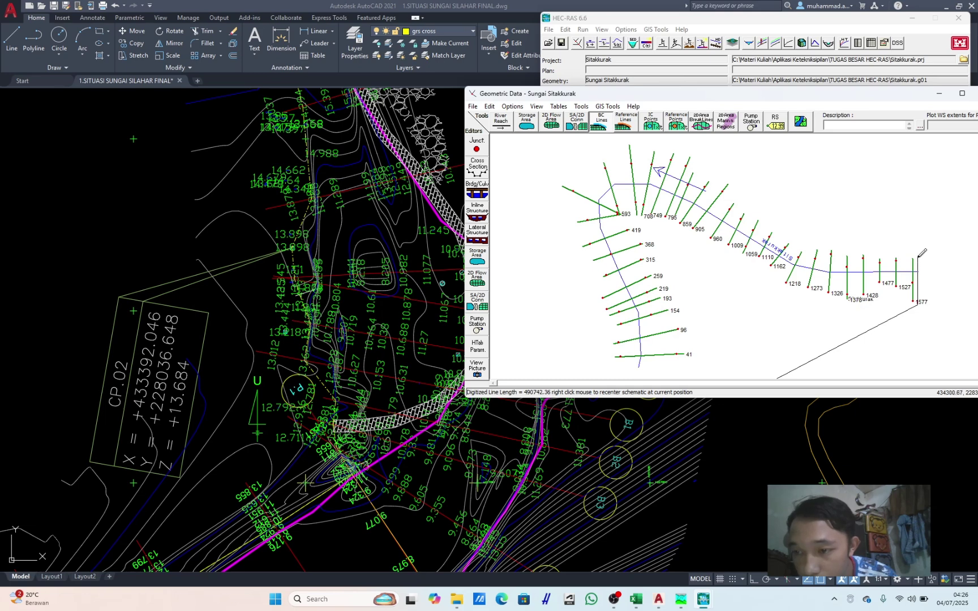
pyautogui.doubleClick(918, 256)
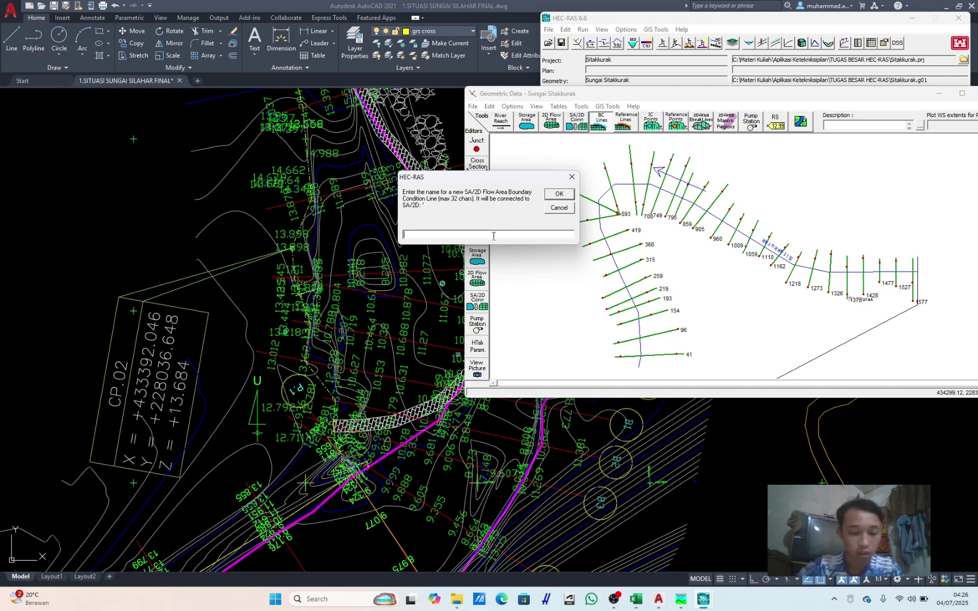
pyautogui.write('H')
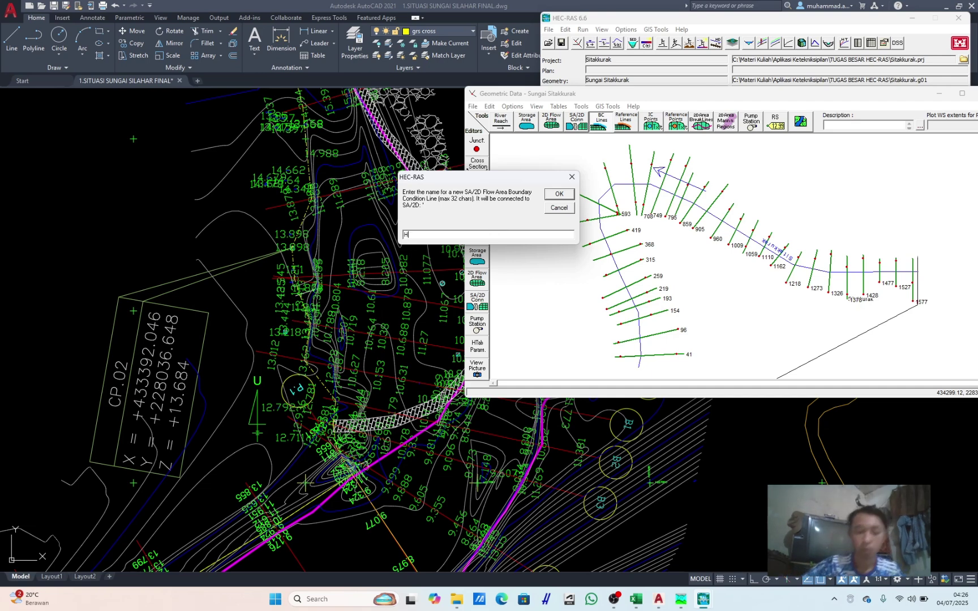
pyautogui.write('ulu')
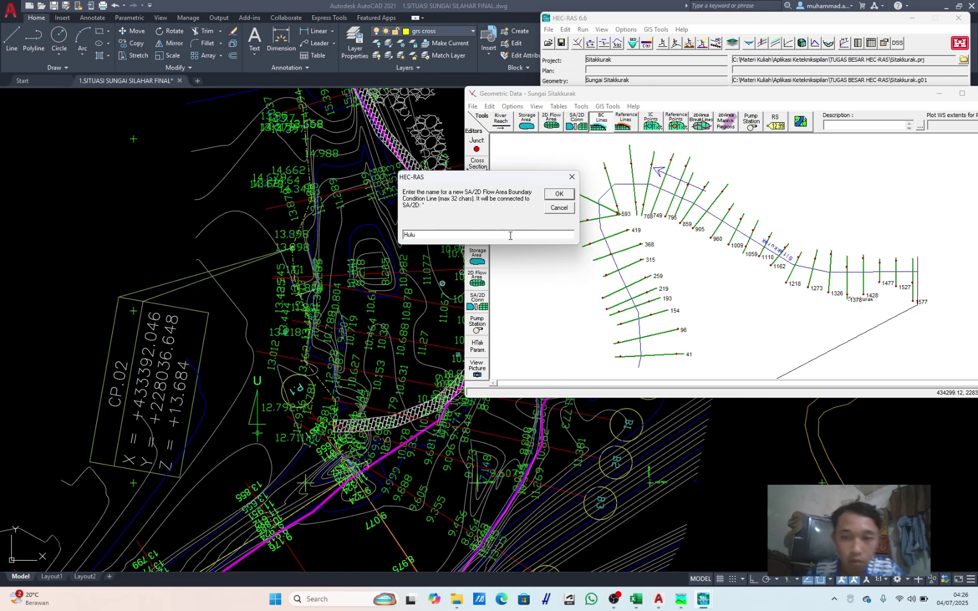
pyautogui.click(560, 194)
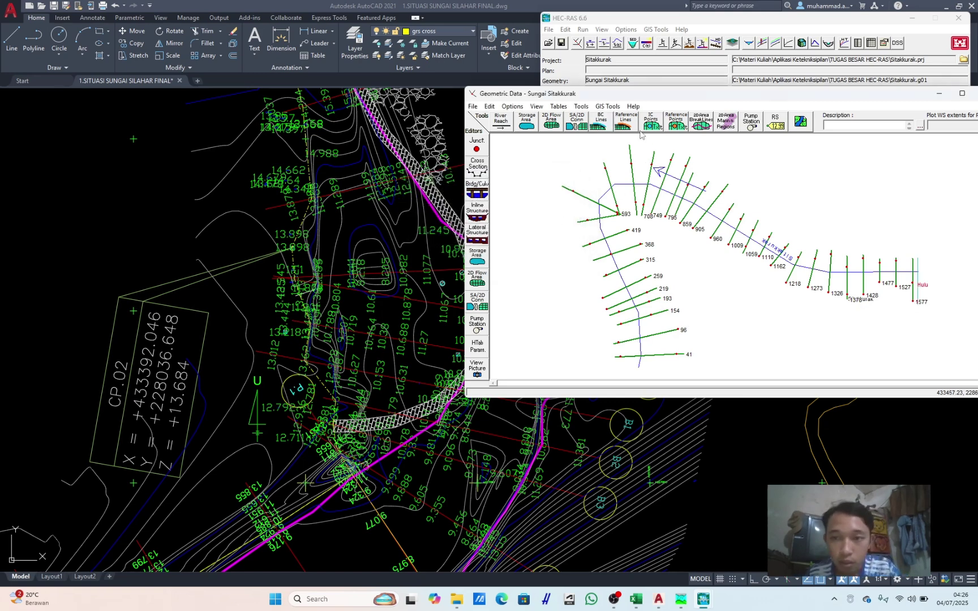
# Step: Draw a boundary condition line across the river just downstream of river station 41 and name it Hilir
pyautogui.click(601, 123)
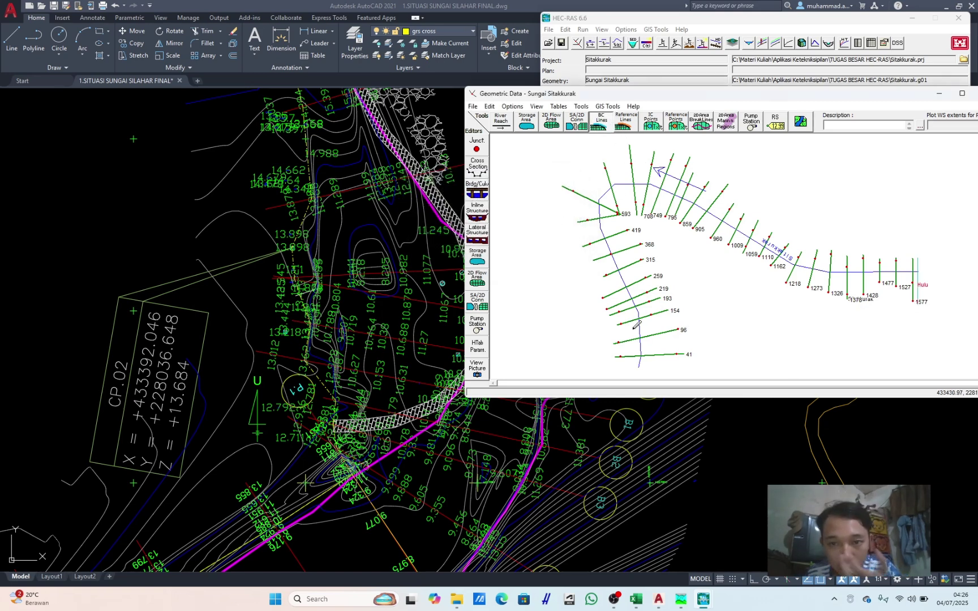
pyautogui.click(685, 358)
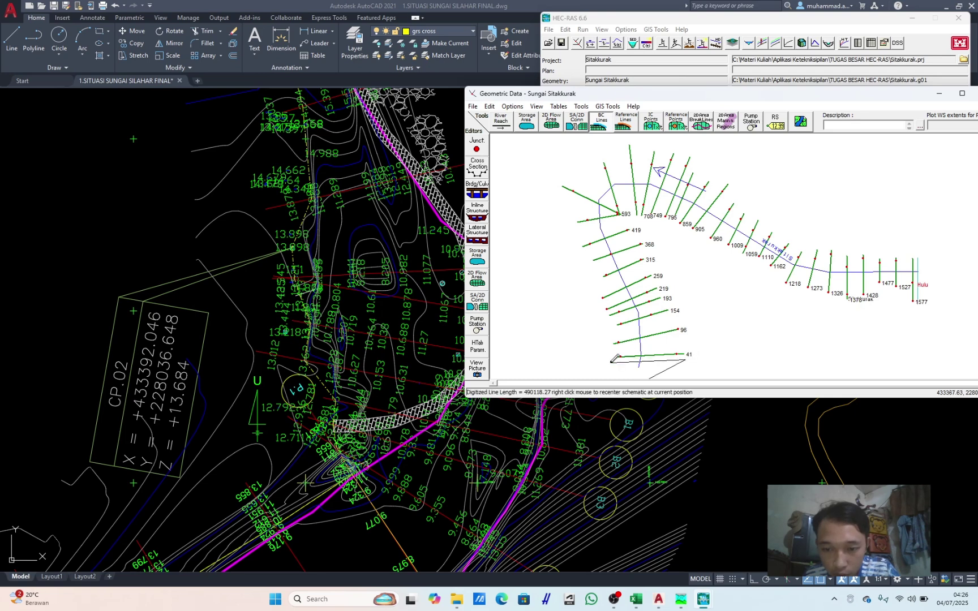
pyautogui.doubleClick(612, 359)
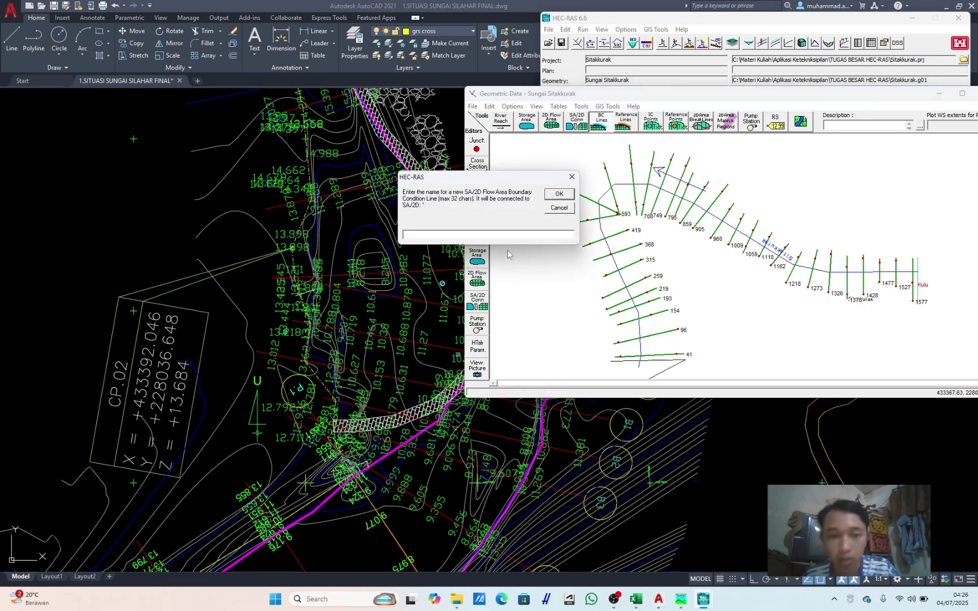
pyautogui.write('Hilir')
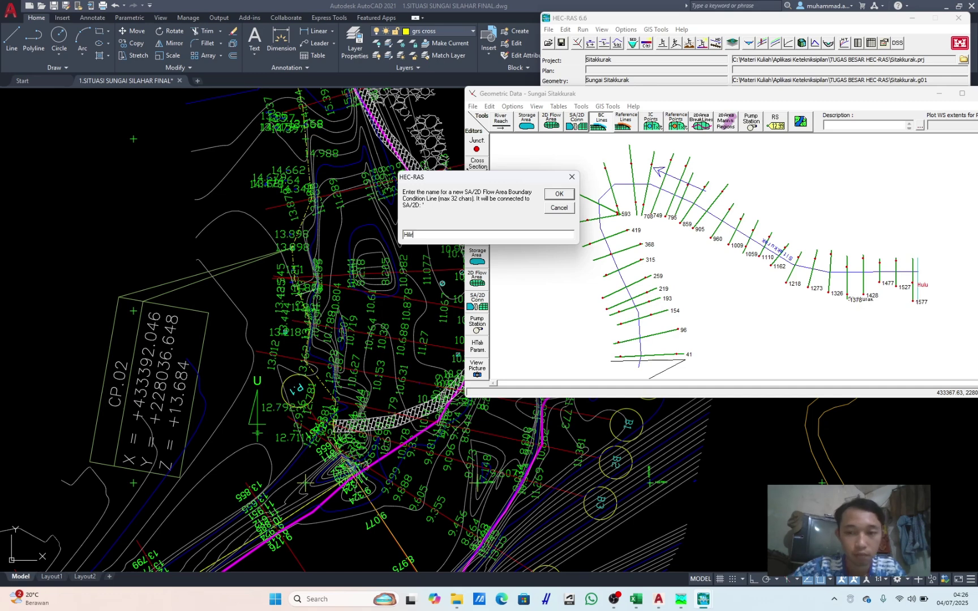
pyautogui.click(547, 196)
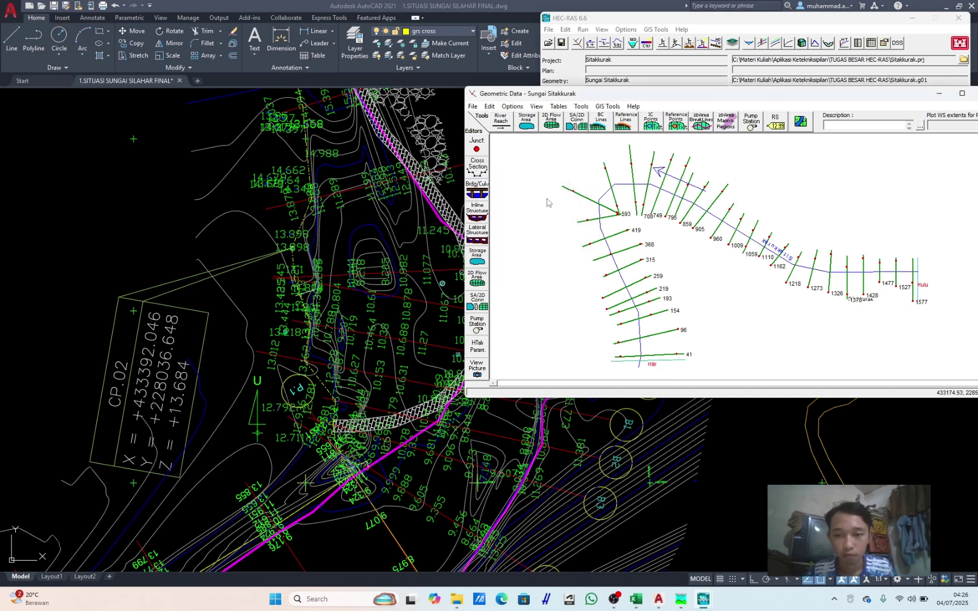
# Step: Save the Sungai Sitakkurak geometry data and exit the geometry data editor
pyautogui.click(471, 106)
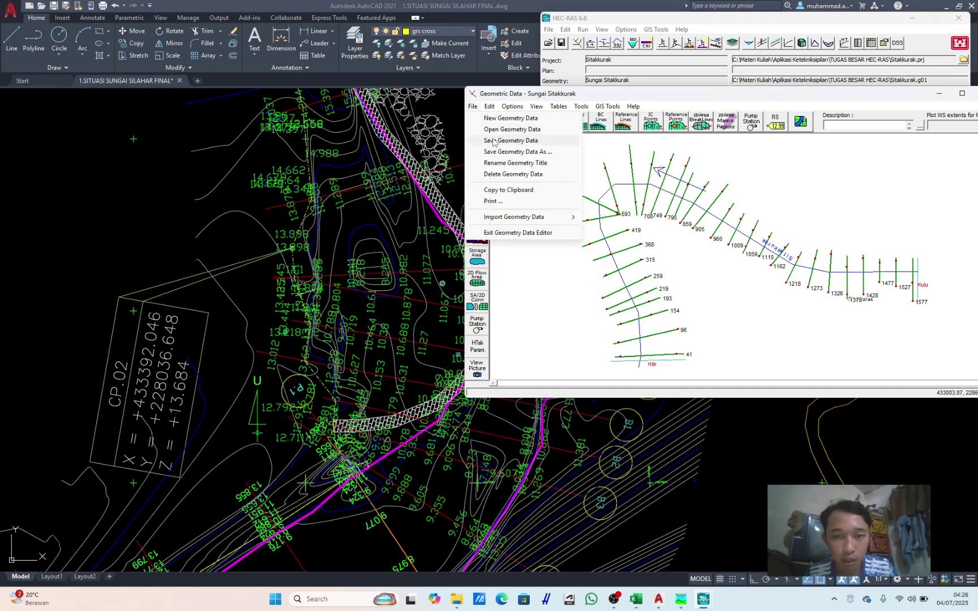
pyautogui.click(494, 140)
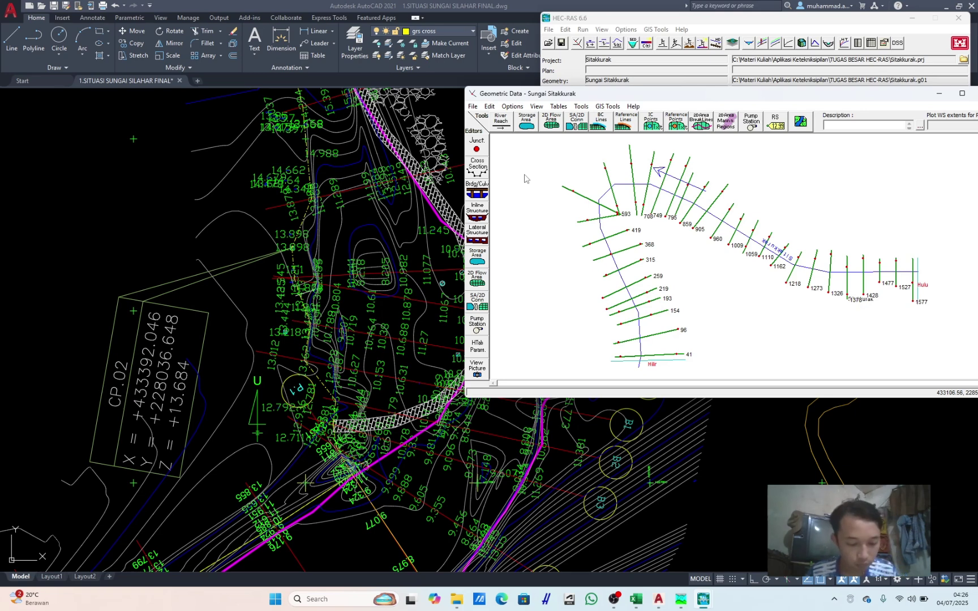
pyautogui.click(473, 107)
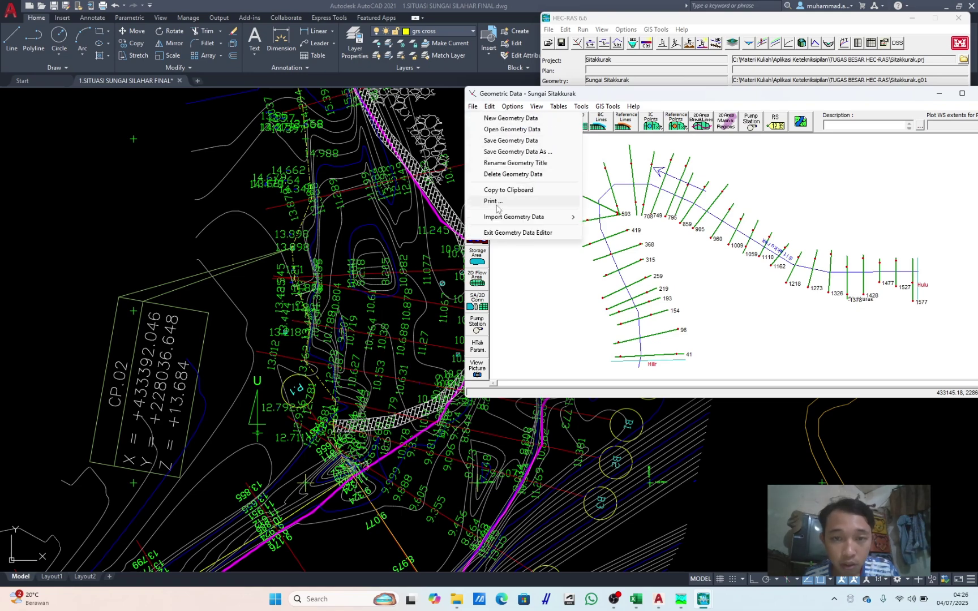
pyautogui.click(500, 233)
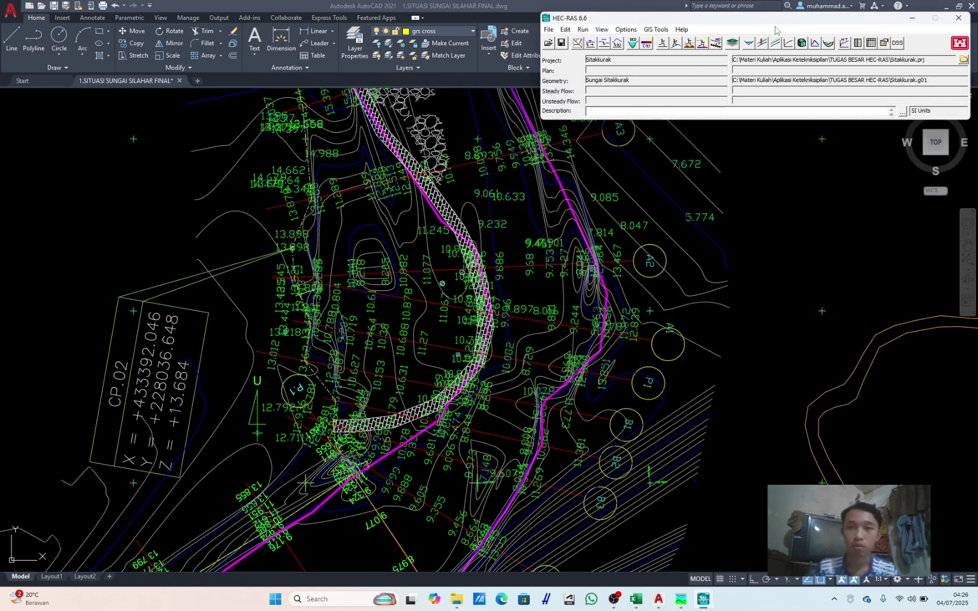
# Step: Move the HEC-RAS main window toward the middle of the desktop and minimize AutoCAD and the Excel workbook
pyautogui.moveTo(764, 21); pyautogui.dragTo(534, 219)
pyautogui.click(946, 7)
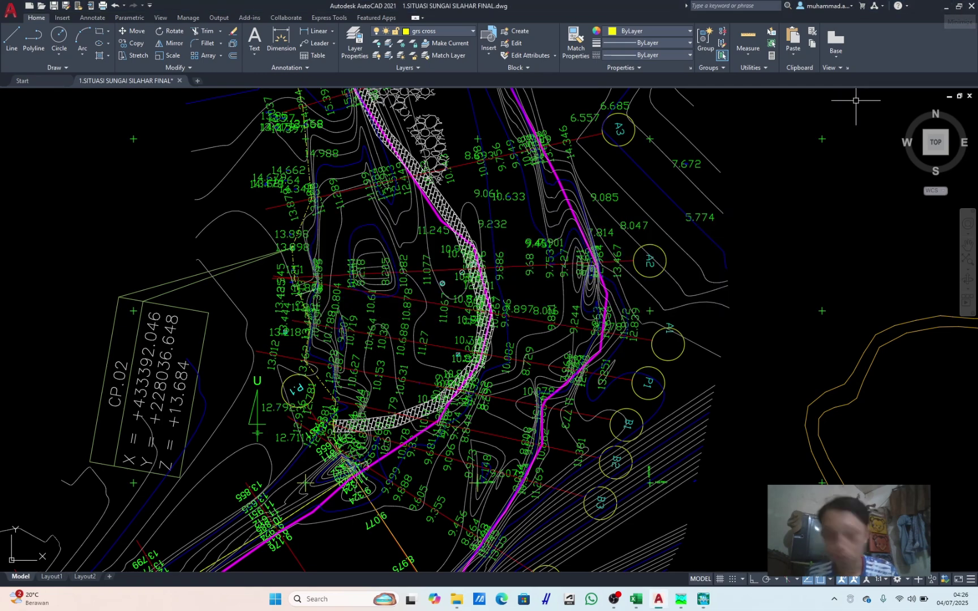
pyautogui.click(946, 7)
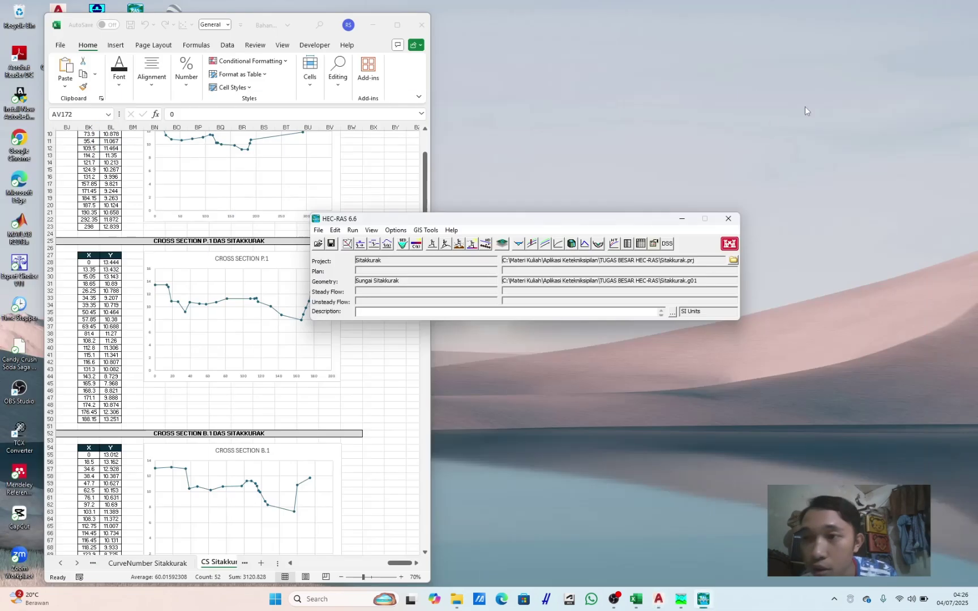
pyautogui.click(374, 25)
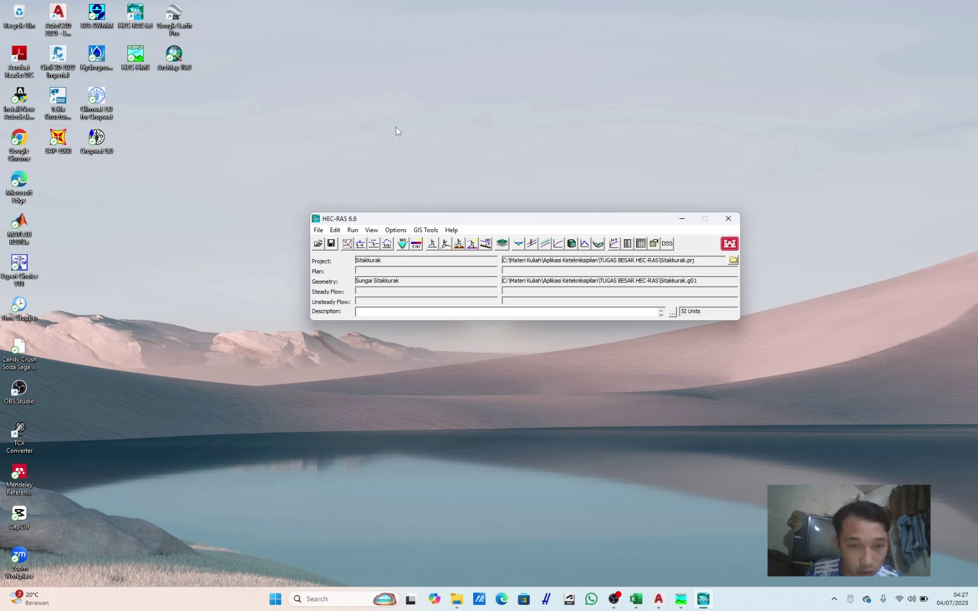
# Step: Examine the steady flow data for the Sitakkurak reach and its reach boundary conditions, and close the editor without changes
pyautogui.click(360, 244)
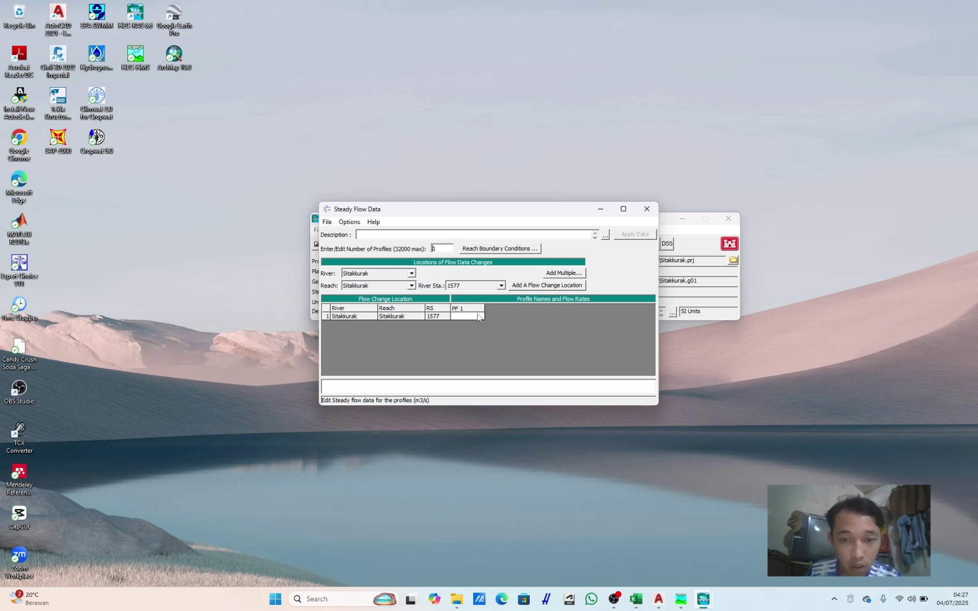
pyautogui.click(478, 316)
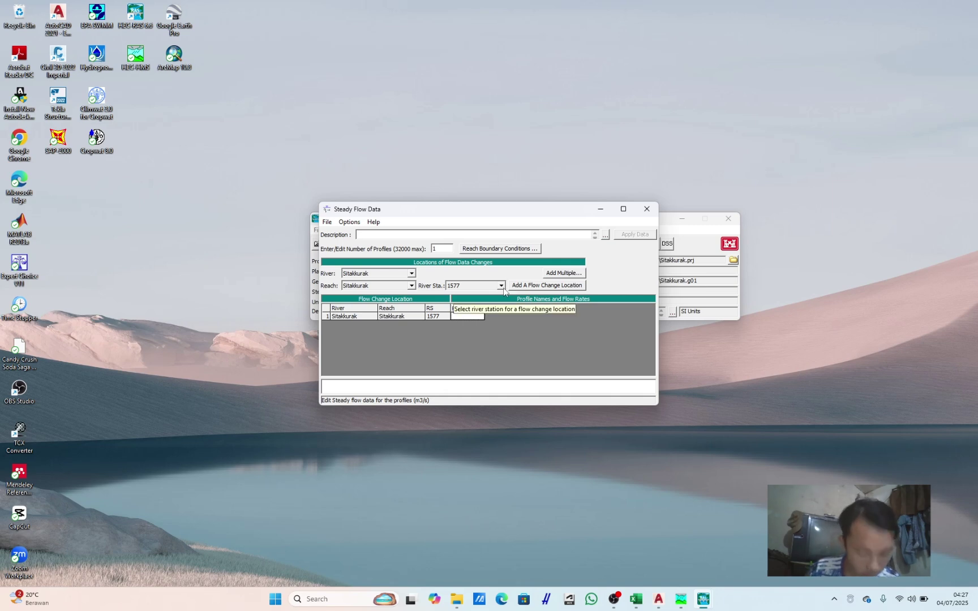
pyautogui.click(408, 276)
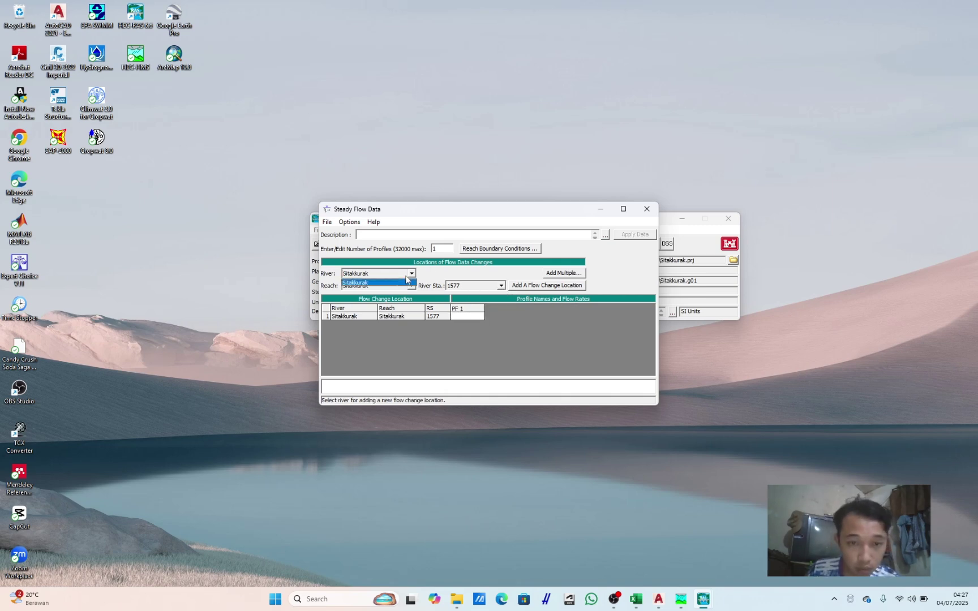
pyautogui.click(405, 282)
pyautogui.click(464, 316)
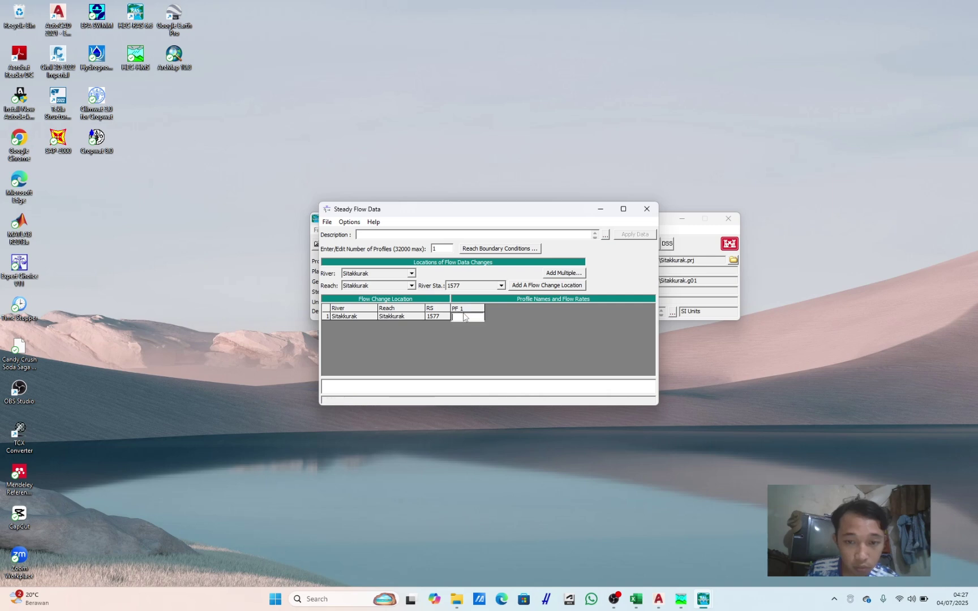
pyautogui.click(479, 250)
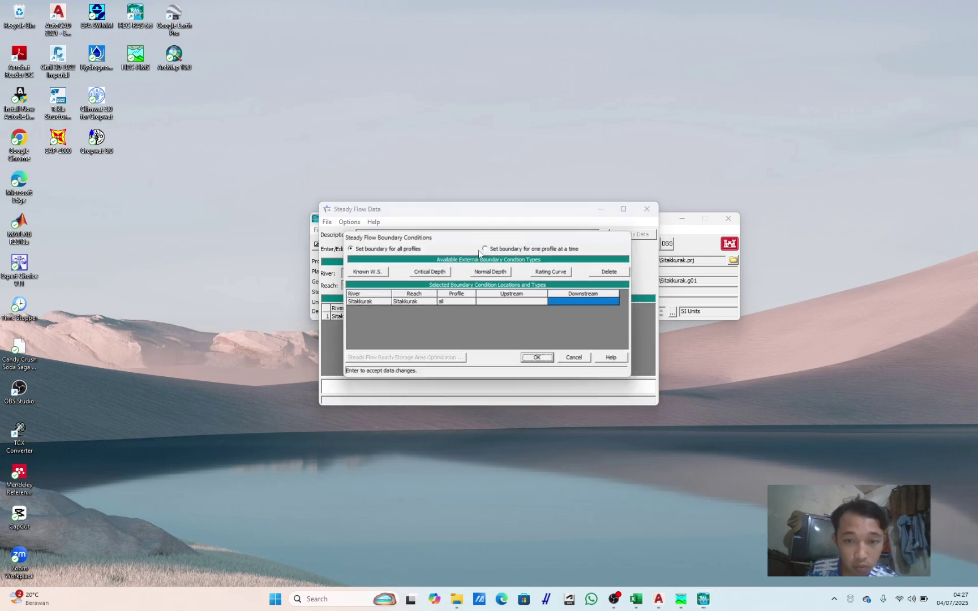
pyautogui.click(574, 357)
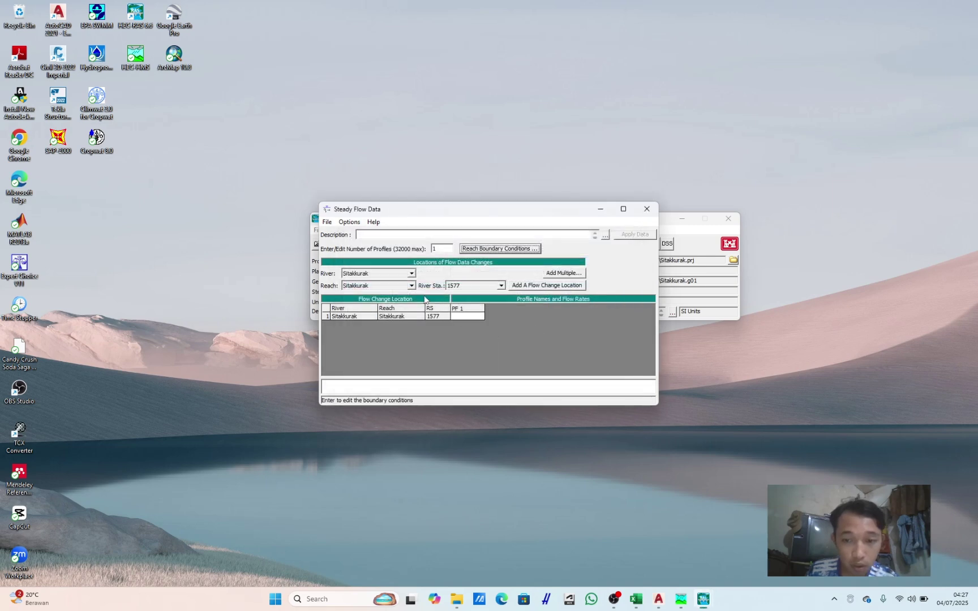
pyautogui.click(647, 208)
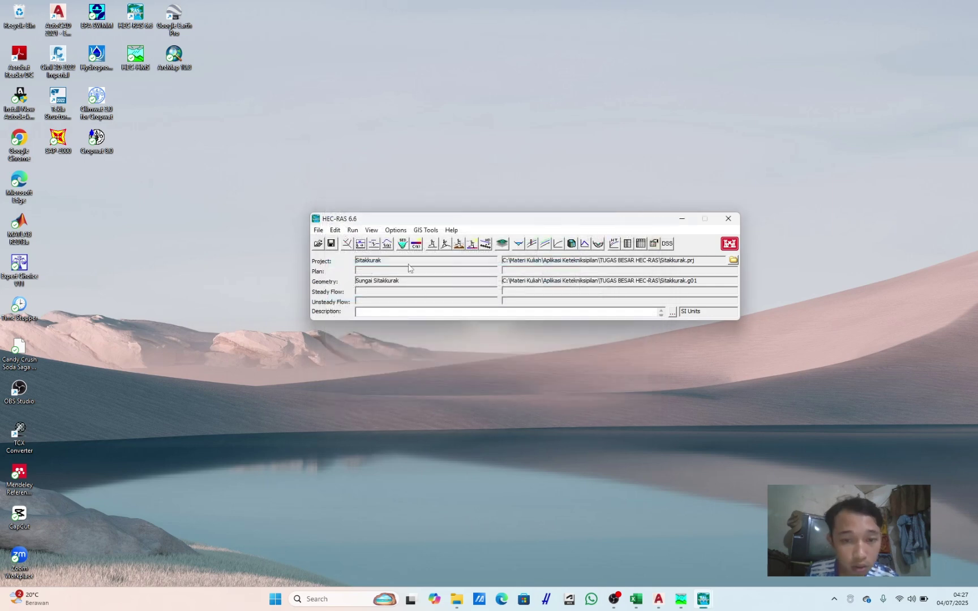
# Step: Open the unsteady flow data and assign a flow hydrograph boundary condition to river station 1577
pyautogui.click(389, 243)
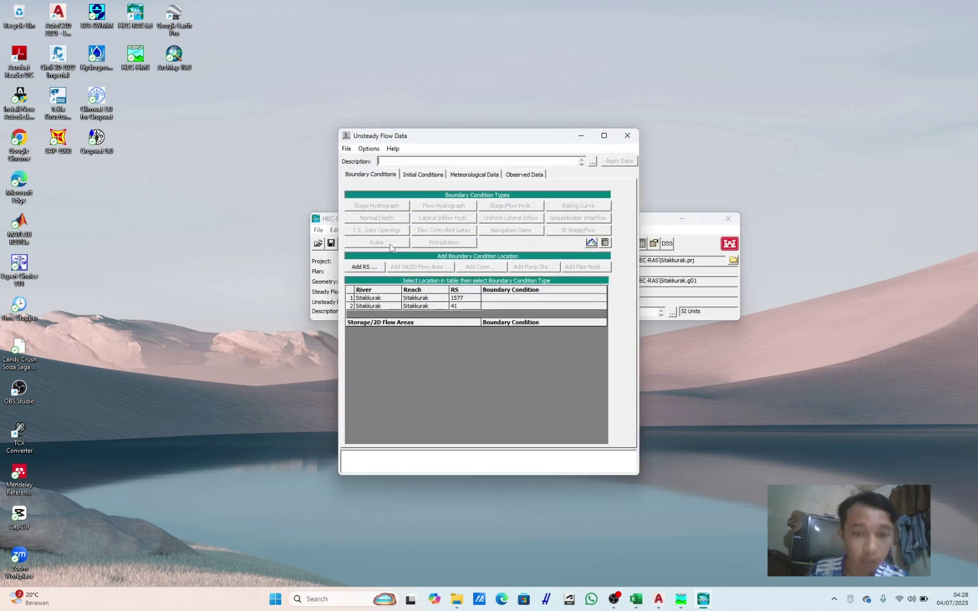
pyautogui.click(506, 298)
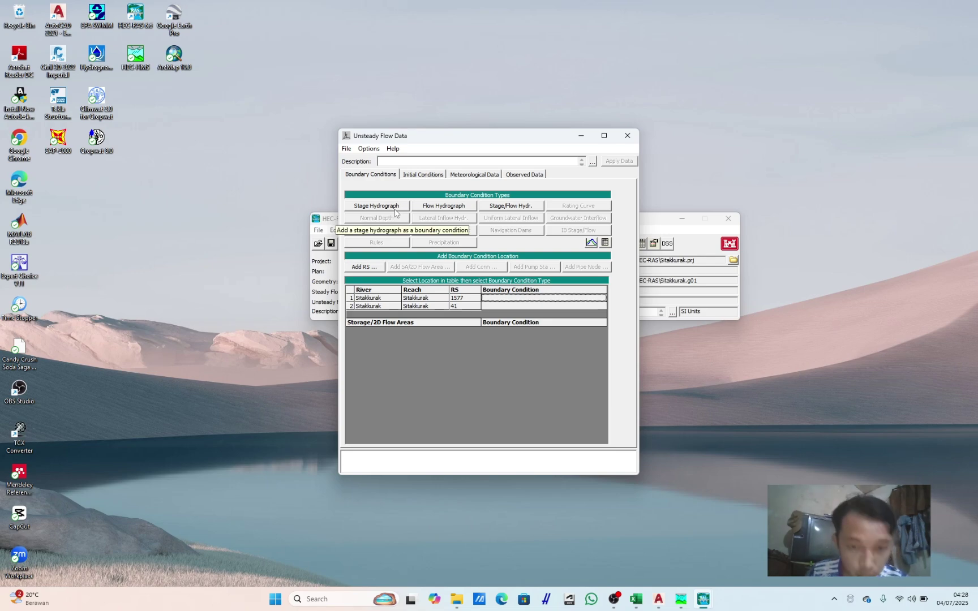
pyautogui.click(442, 207)
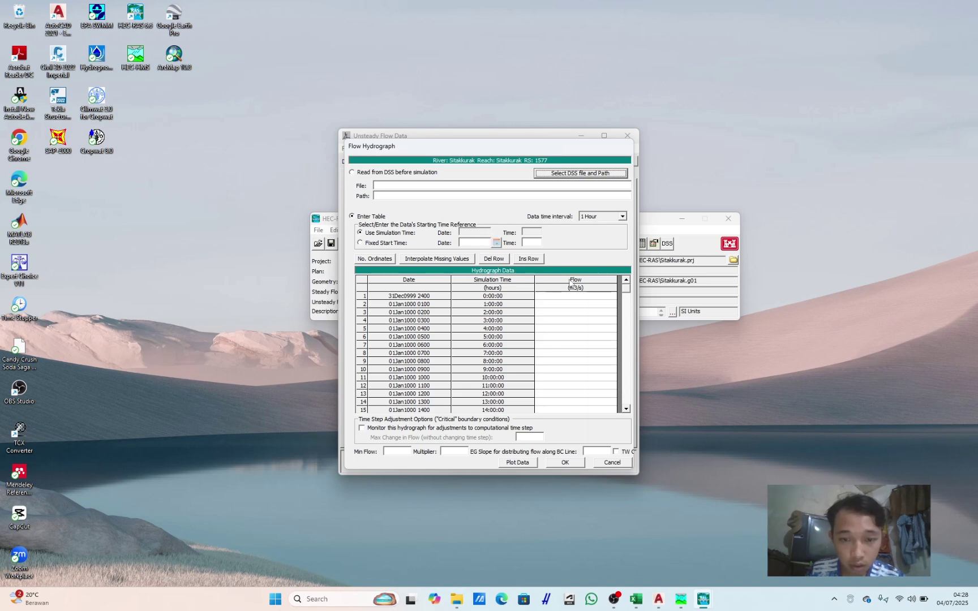
# Step: Switch to HEC-HMS and open the time-series results table of Sink-1 from the Ketersediaan Air run
pyautogui.moveTo(681, 601)
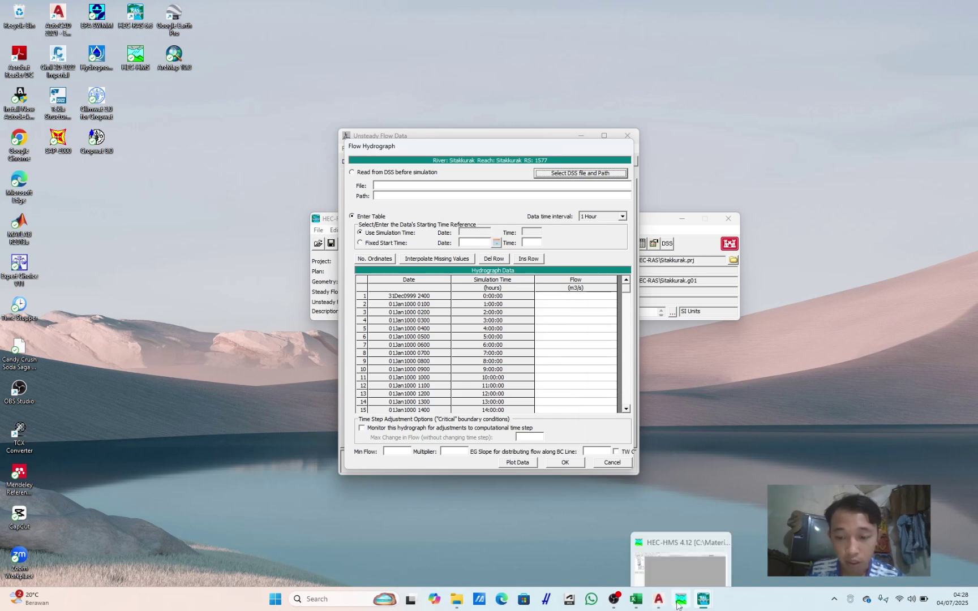
pyautogui.click(688, 560)
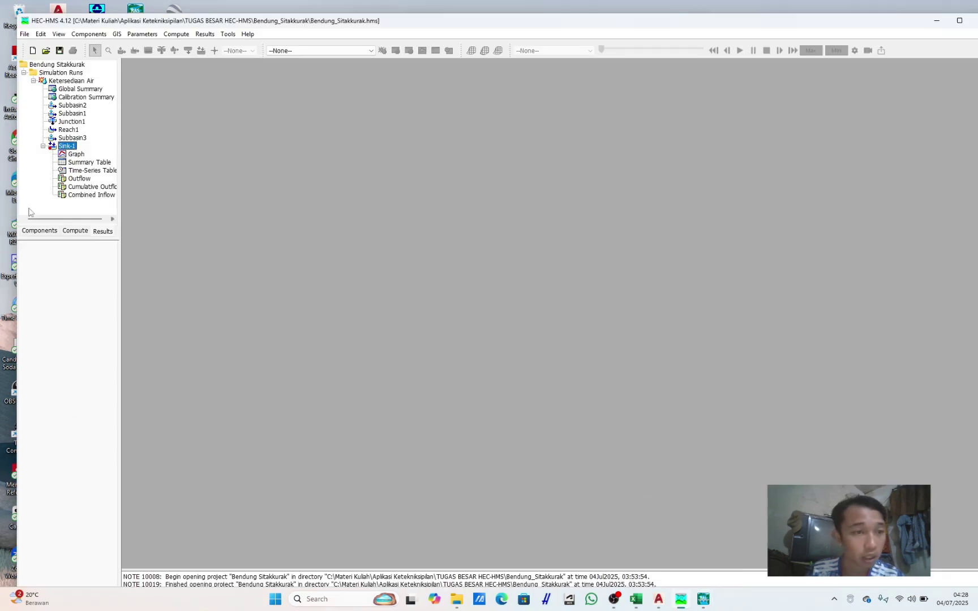
pyautogui.click(82, 171)
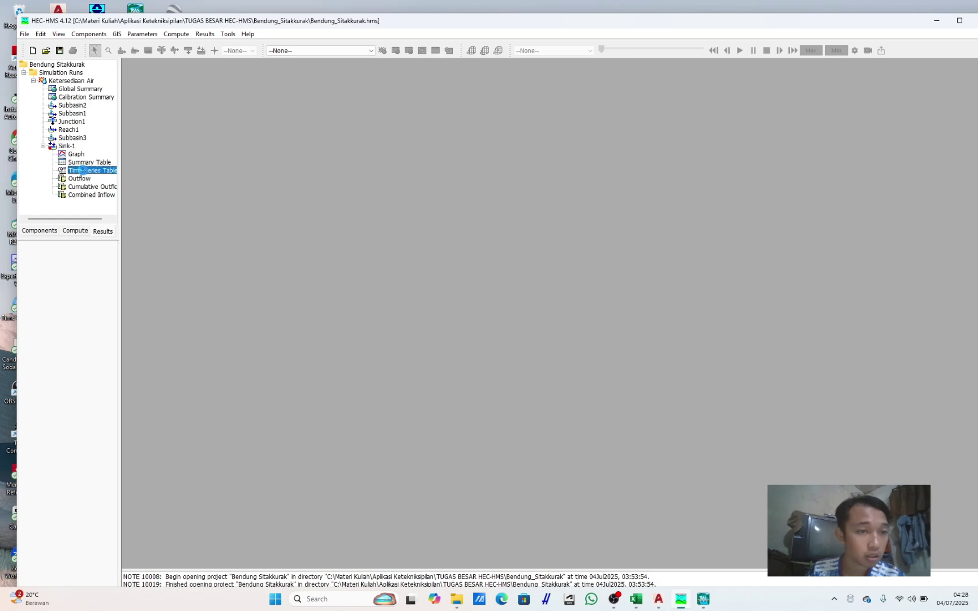
# Step: Copy all Total Inflow values of Sink-1 from 31Dec2004 to 31Dec2019
pyautogui.moveTo(235, 111); pyautogui.dragTo(253, 148)
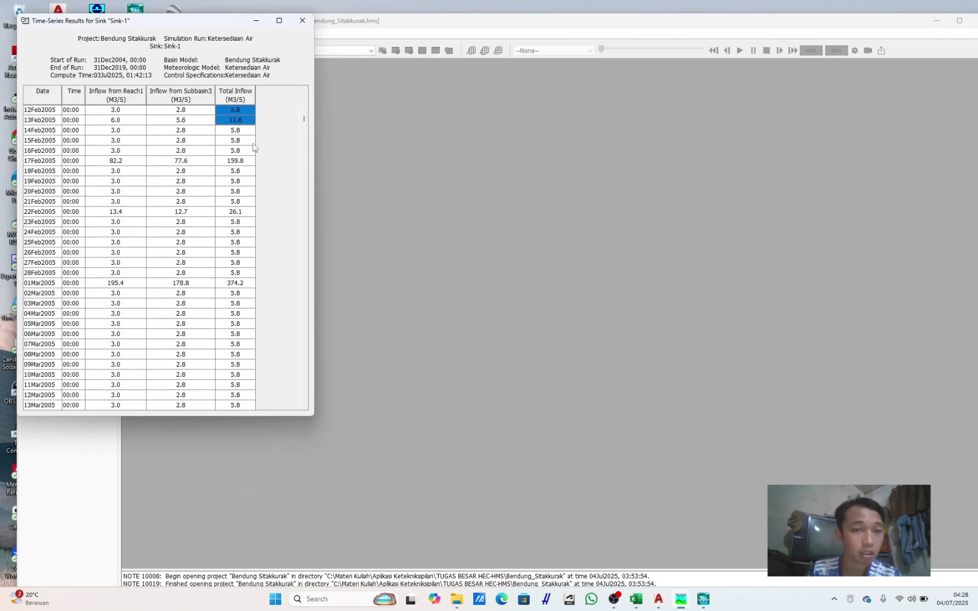
pyautogui.scroll(15, 310, 123)
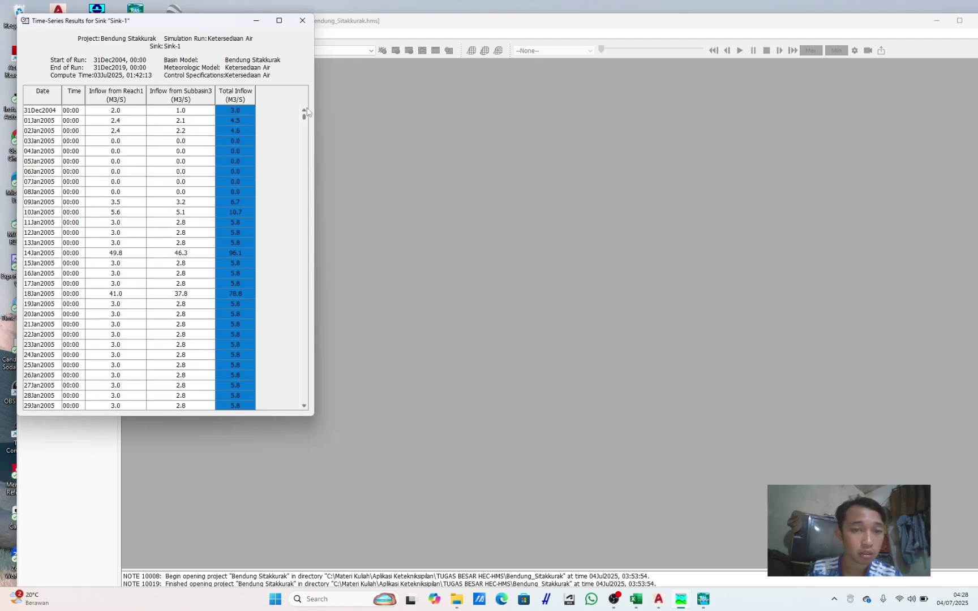
pyautogui.click(243, 110)
pyautogui.click(240, 151)
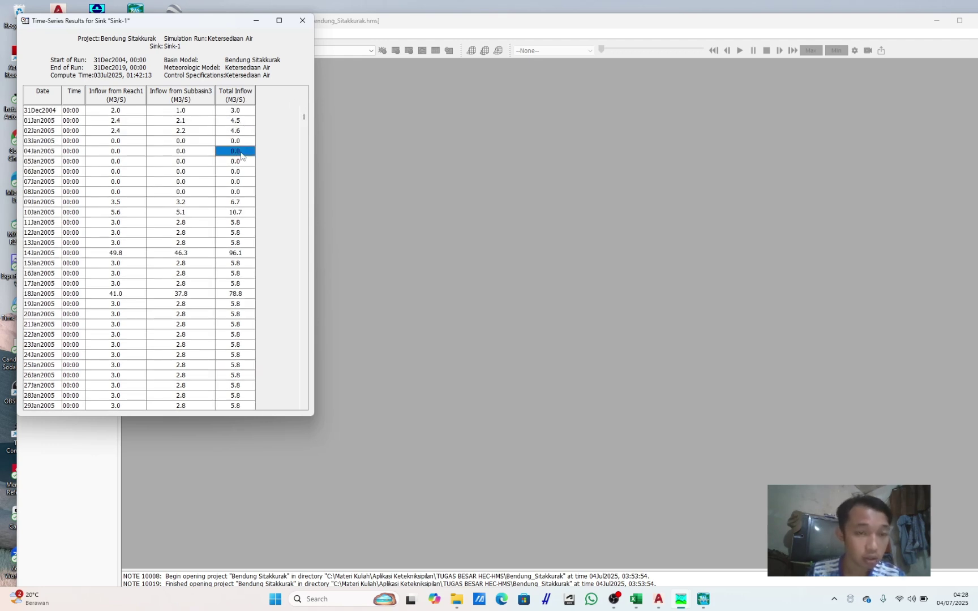
pyautogui.keyDown('shift'); pyautogui.click(242, 114); pyautogui.keyUp('shift')
pyautogui.click(248, 115)
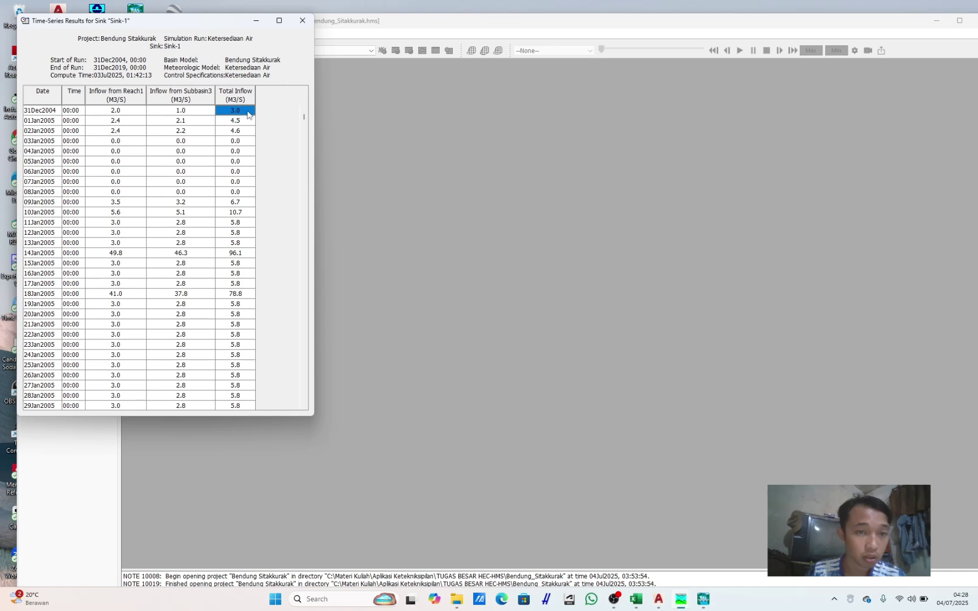
pyautogui.moveTo(305, 118); pyautogui.dragTo(295, 413)
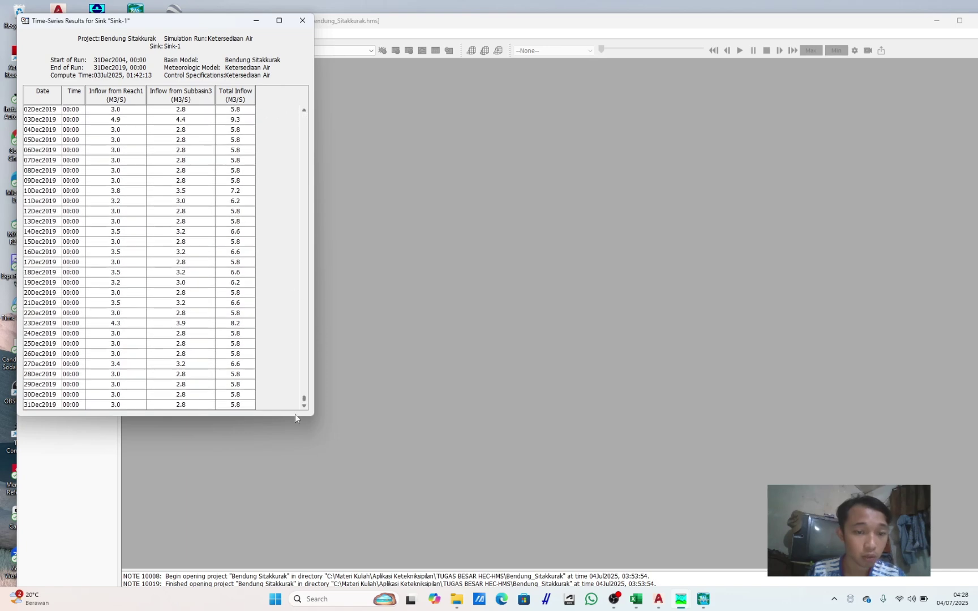
pyautogui.keyDown('shift'); pyautogui.click(231, 405); pyautogui.keyUp('shift')
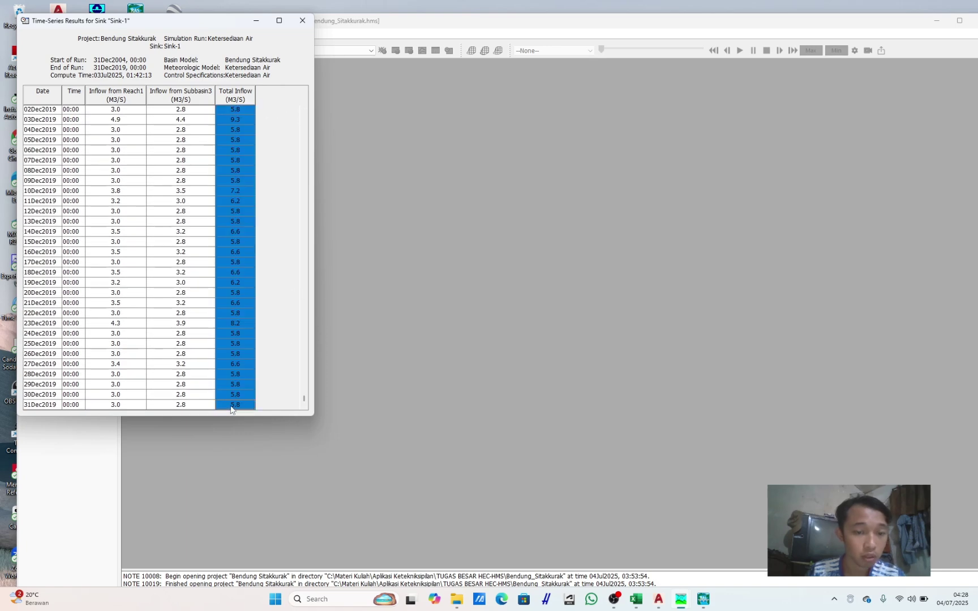
pyautogui.rightClick(238, 109)
pyautogui.click(260, 130)
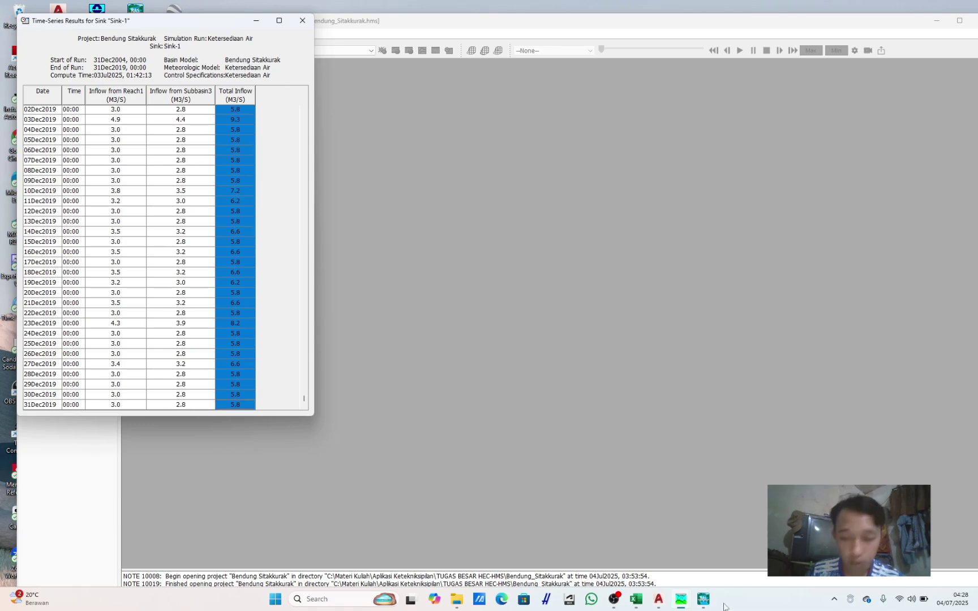
# Step: Return to the HEC-RAS flow hydrograph, set the data time interval to 1 Day, and paste the copied inflows into the Flow column
pyautogui.moveTo(704, 599)
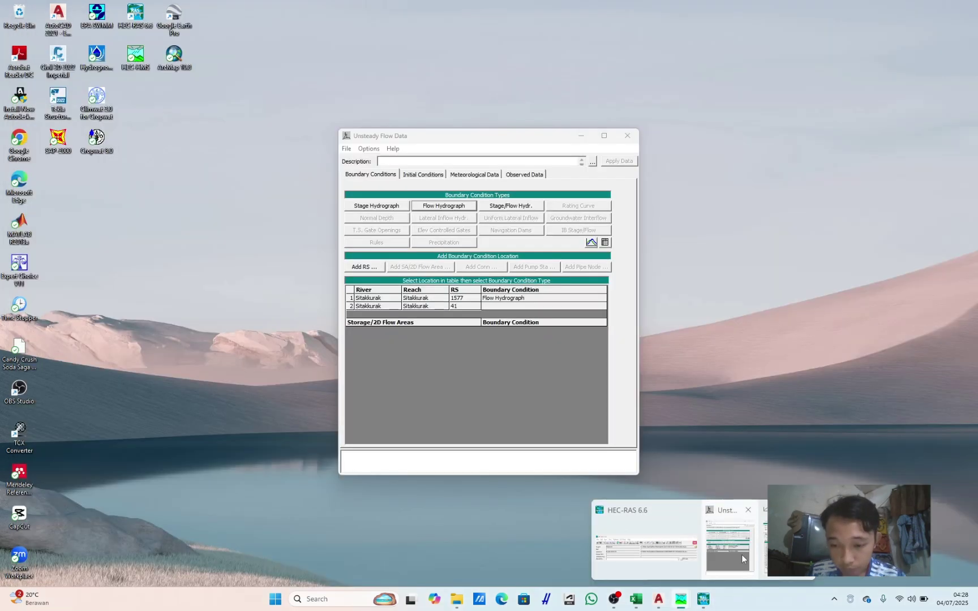
pyautogui.click(723, 552)
pyautogui.moveTo(710, 601)
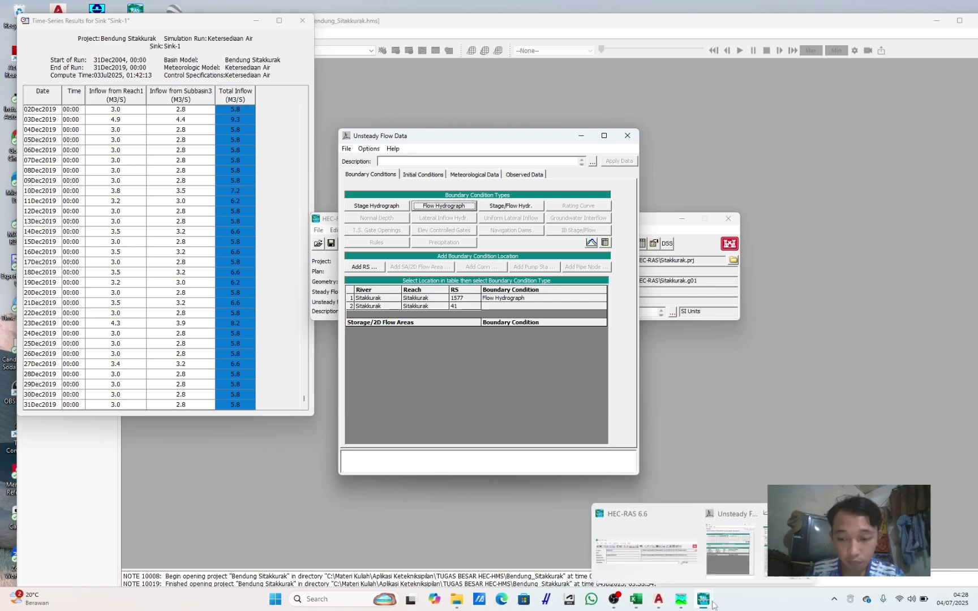
pyautogui.click(790, 546)
pyautogui.click(622, 216)
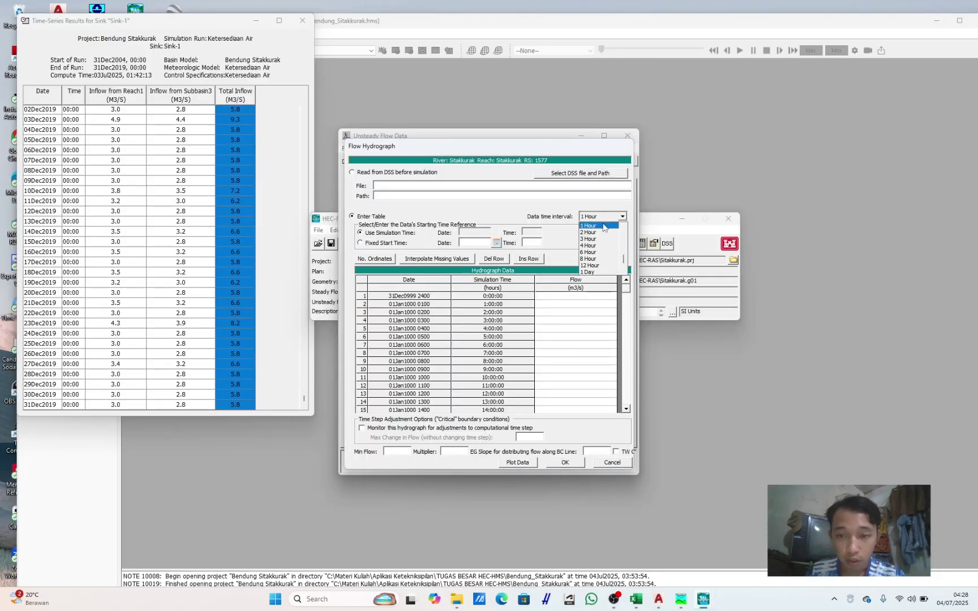
pyautogui.click(601, 272)
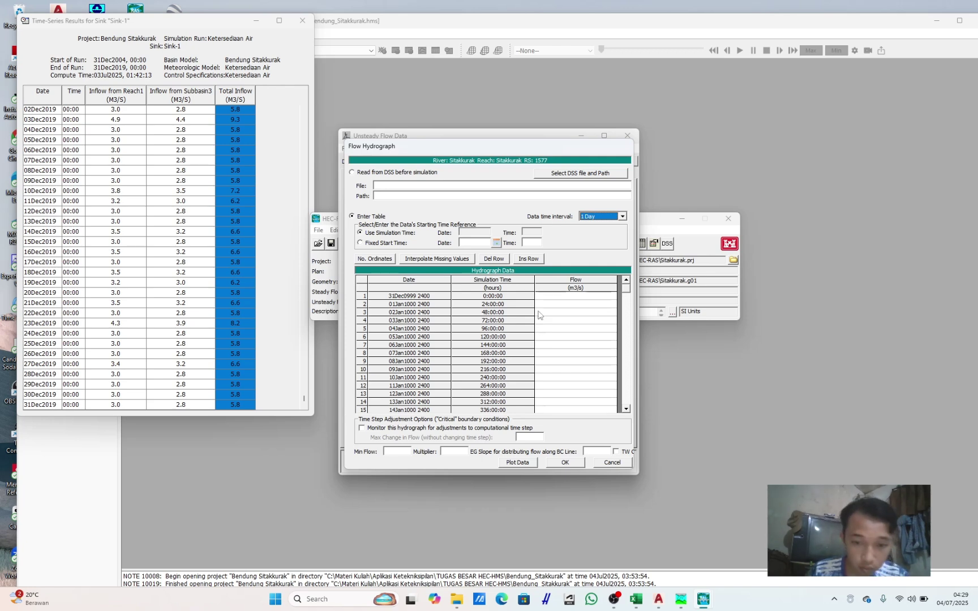
pyautogui.click(570, 290)
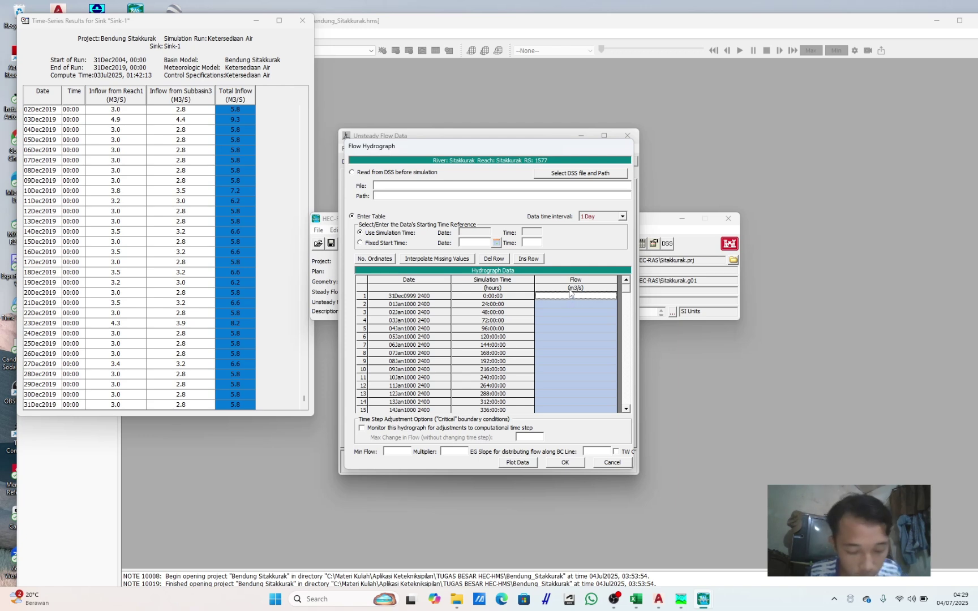
pyautogui.hotkey('ctrl', 'v')
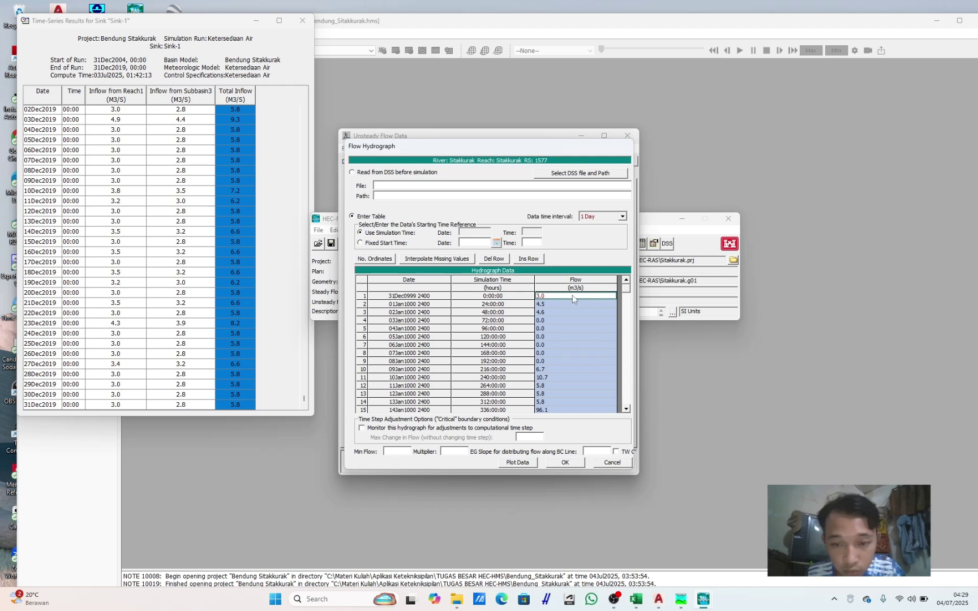
pyautogui.moveTo(630, 297)
pyautogui.mouseDown()
pyautogui.moveTo(631, 408)
pyautogui.moveTo(627, 290)
pyautogui.mouseUp()
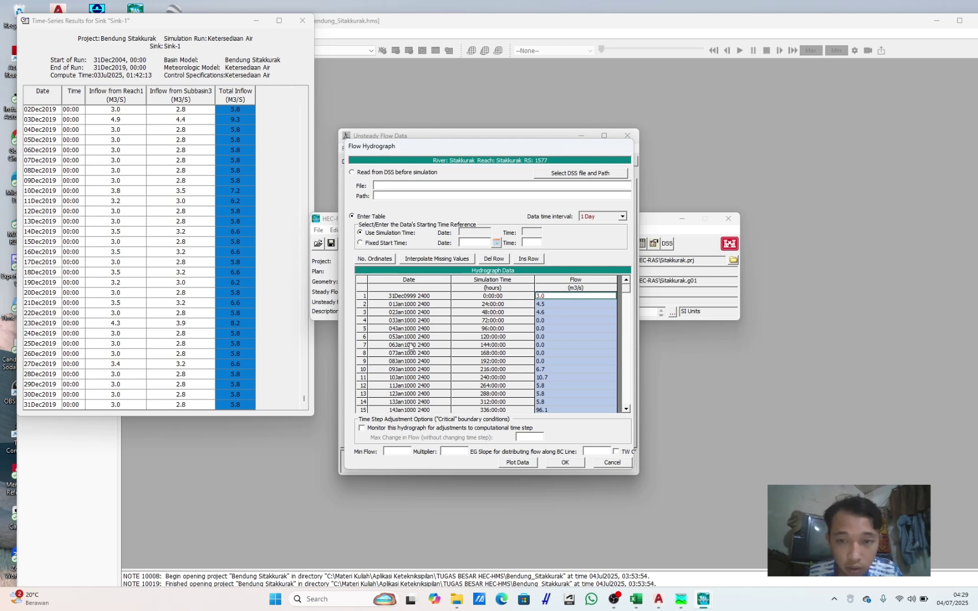
# Step: Try a data time interval of 1 Month for the flow hydrograph, and settle on 1 Year
pyautogui.click(590, 220)
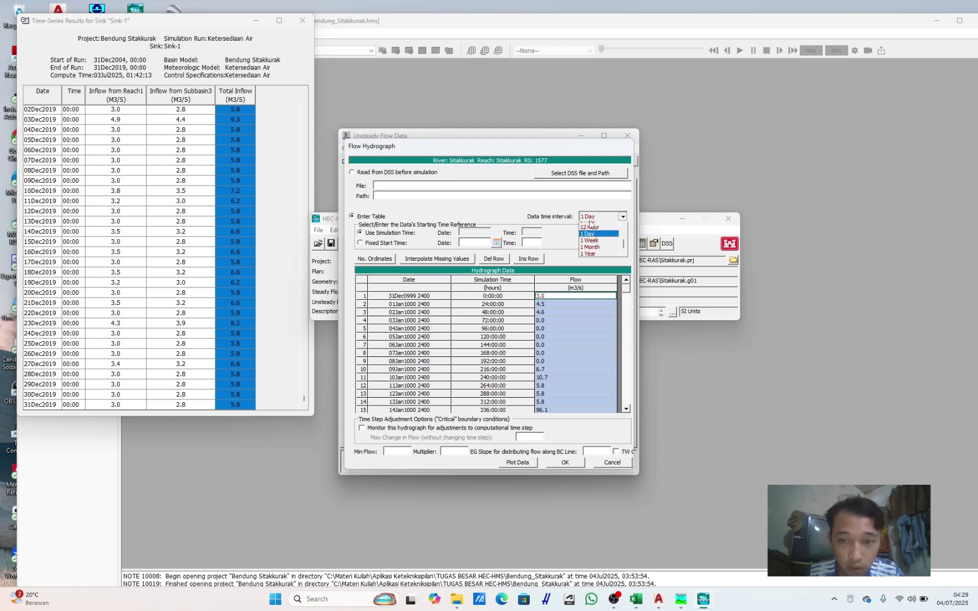
pyautogui.click(607, 266)
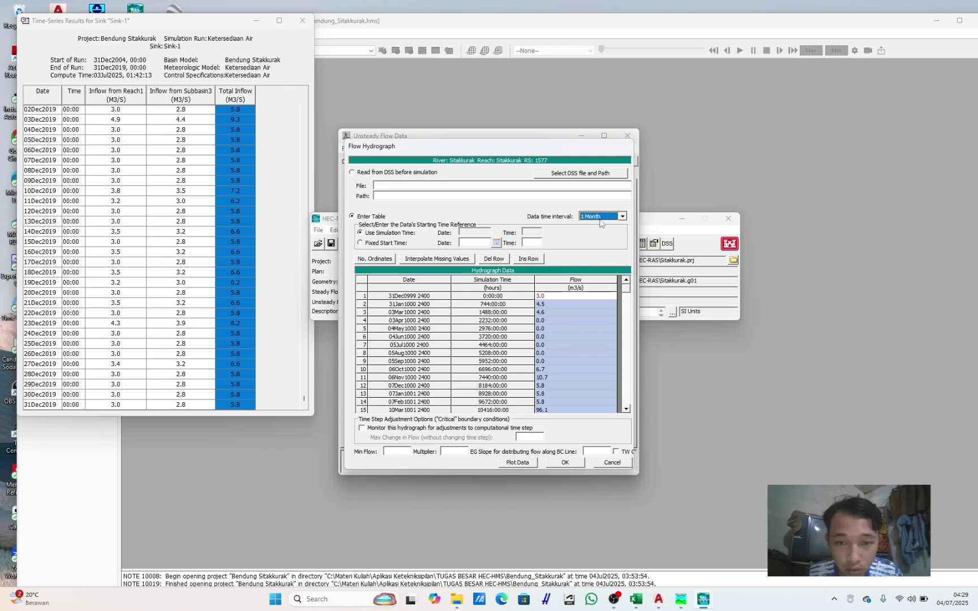
pyautogui.click(600, 219)
pyautogui.click(600, 275)
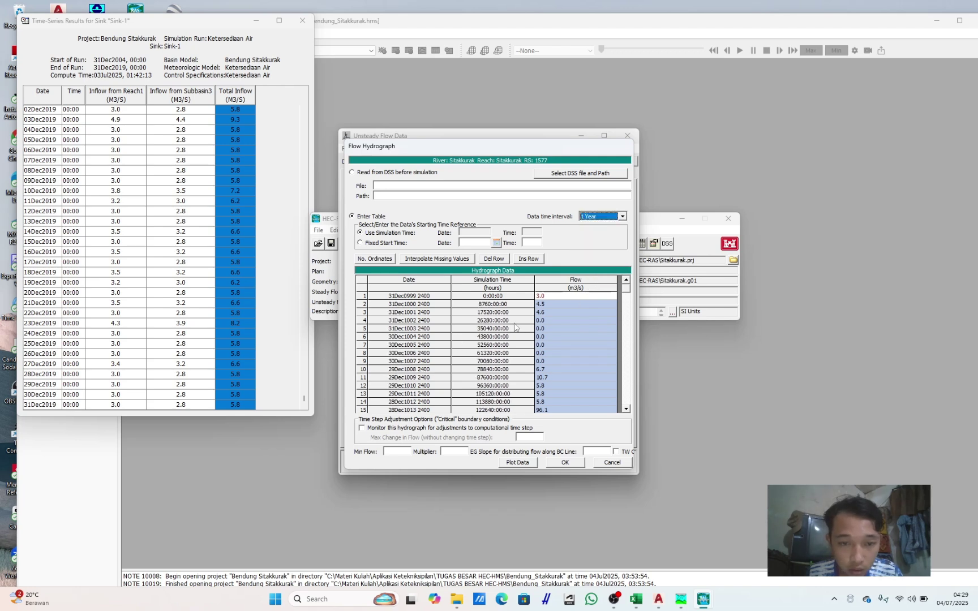
pyautogui.moveTo(625, 287); pyautogui.dragTo(620, 422)
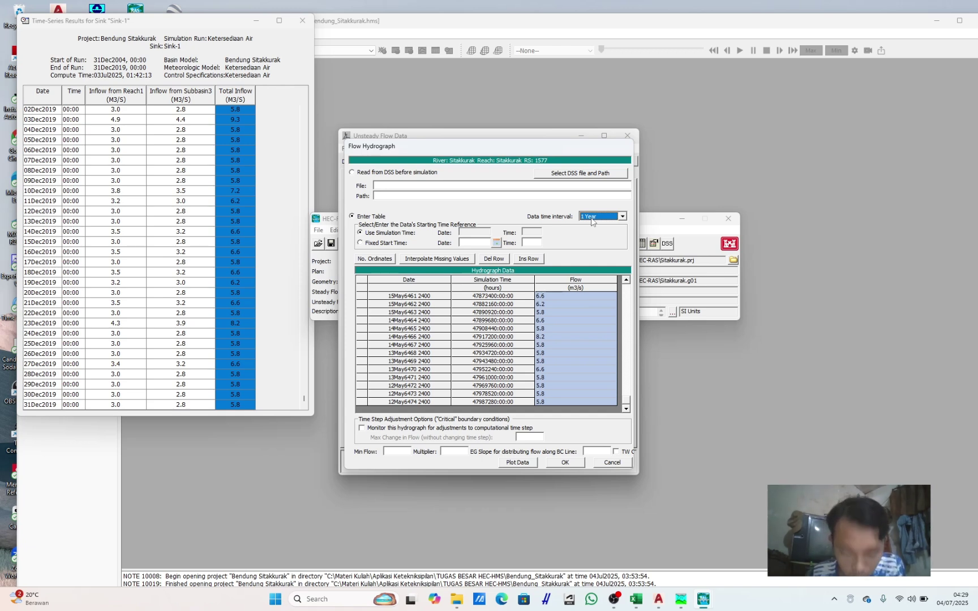
pyautogui.click(418, 301)
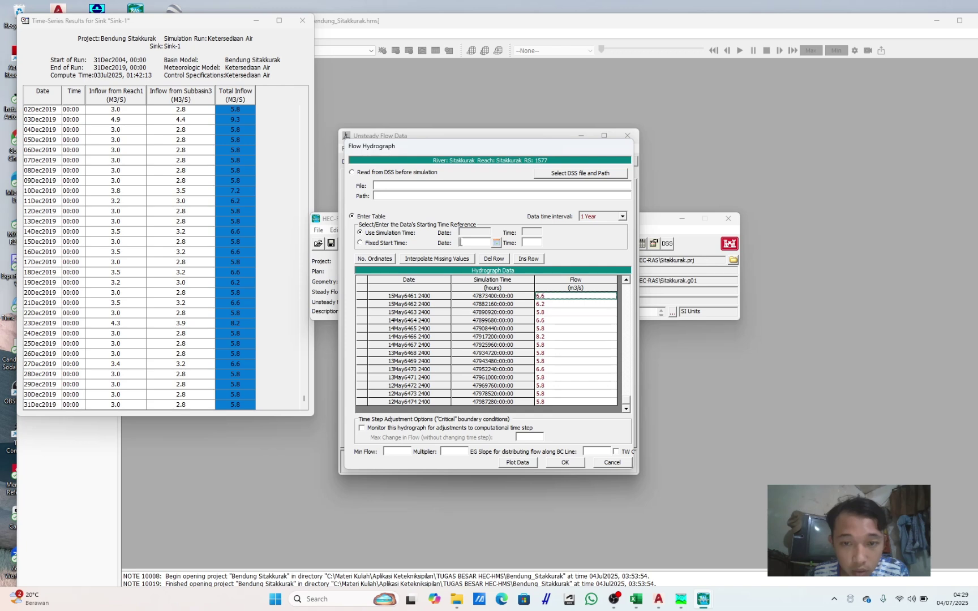
pyautogui.click(496, 244)
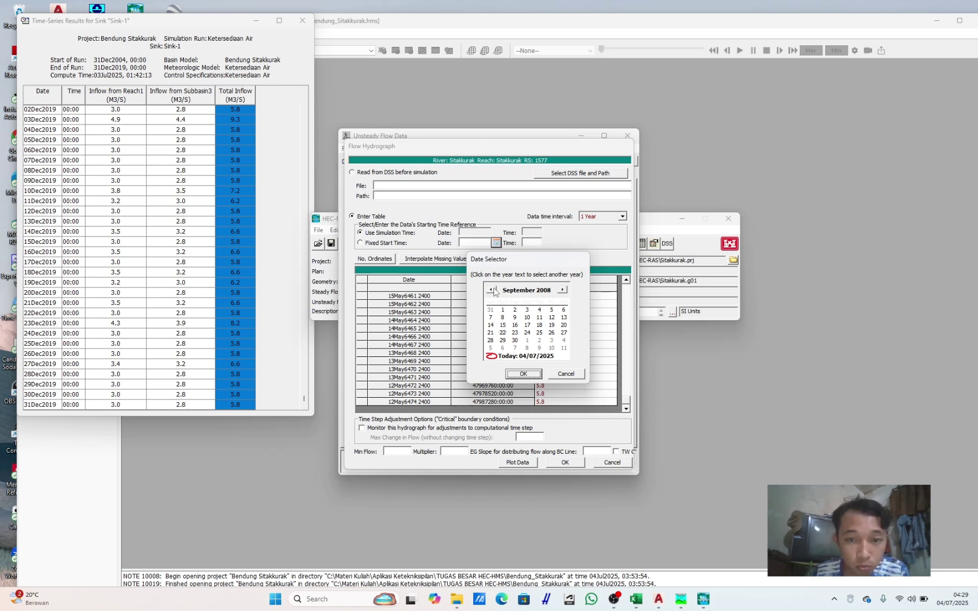
pyautogui.click(566, 374)
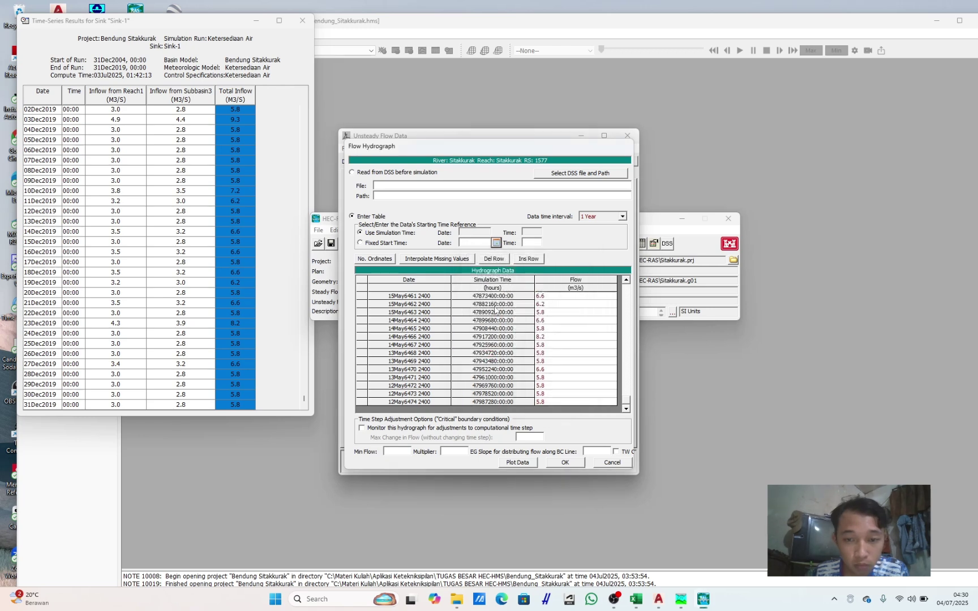
pyautogui.click(363, 245)
pyautogui.click(360, 233)
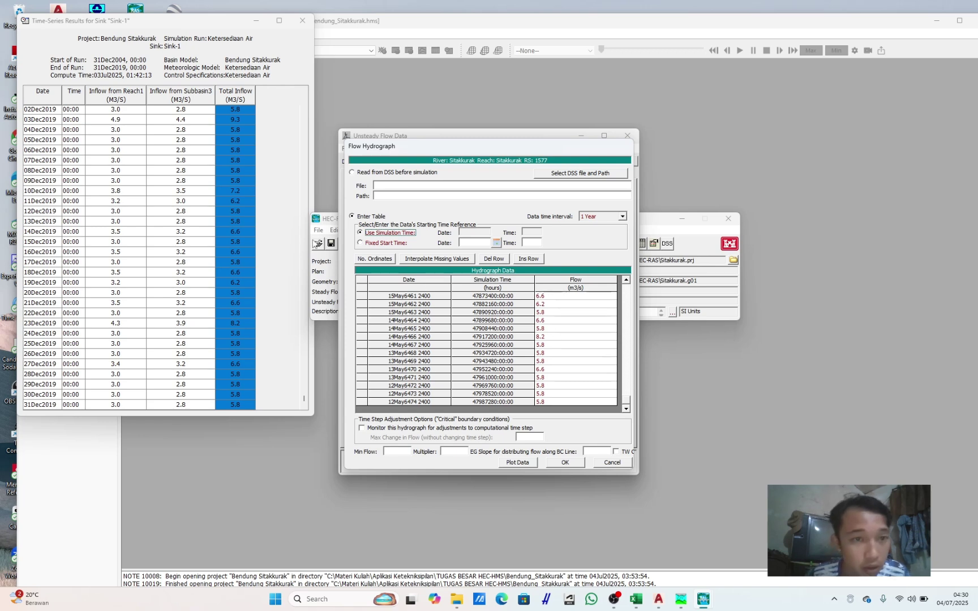
pyautogui.click(288, 202)
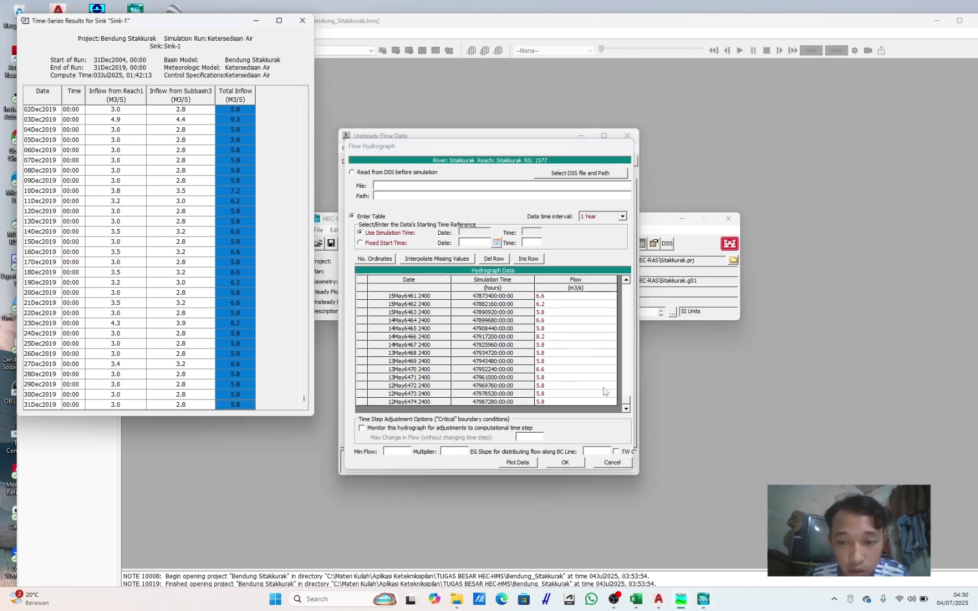
pyautogui.click(402, 451)
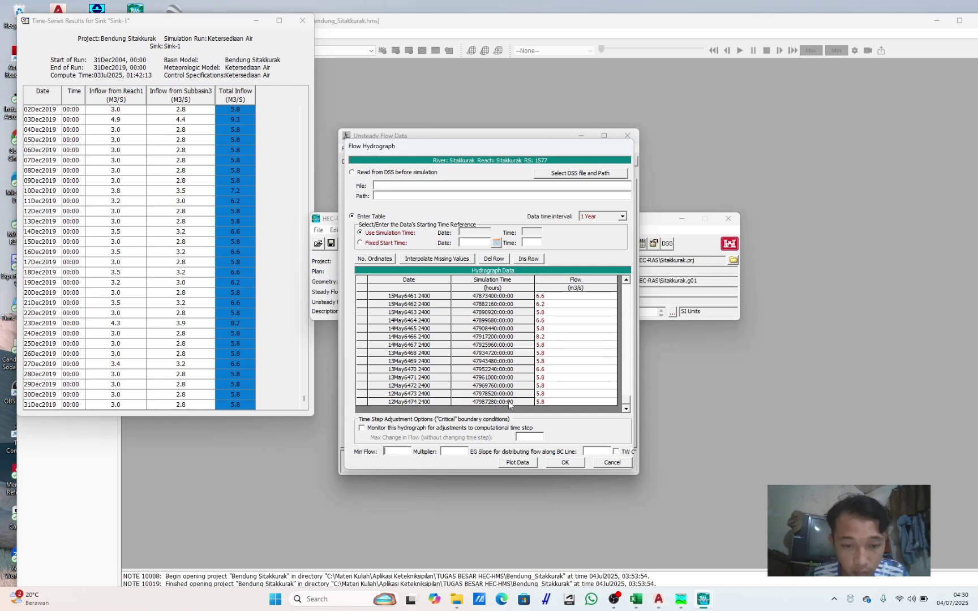
pyautogui.moveTo(614, 394); pyautogui.dragTo(572, 327)
pyautogui.click(566, 304)
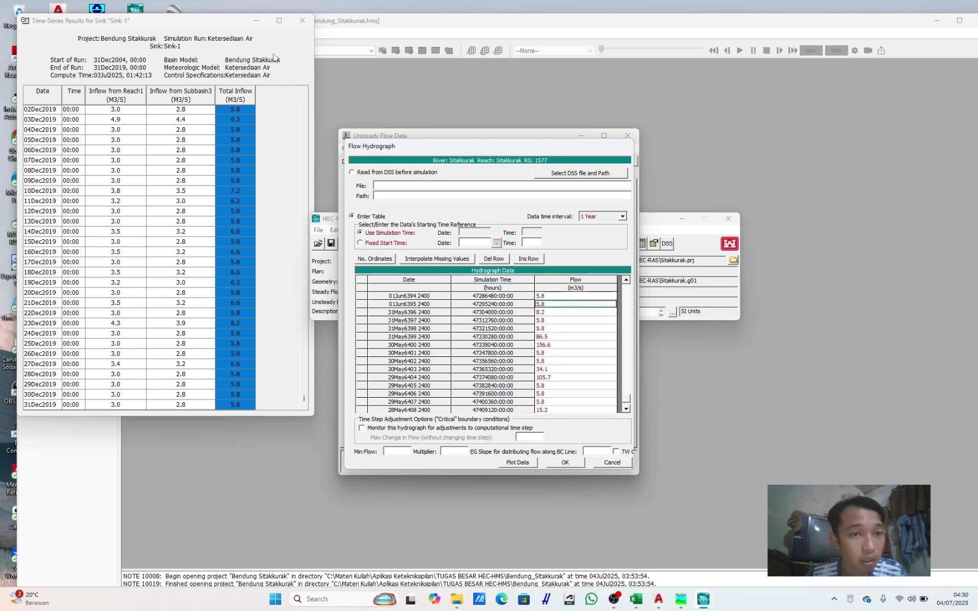
# Step: Close the Sink-1 time-series table in HEC-HMS and examine the peak flows in the Sink-1 results graph
pyautogui.click(294, 25)
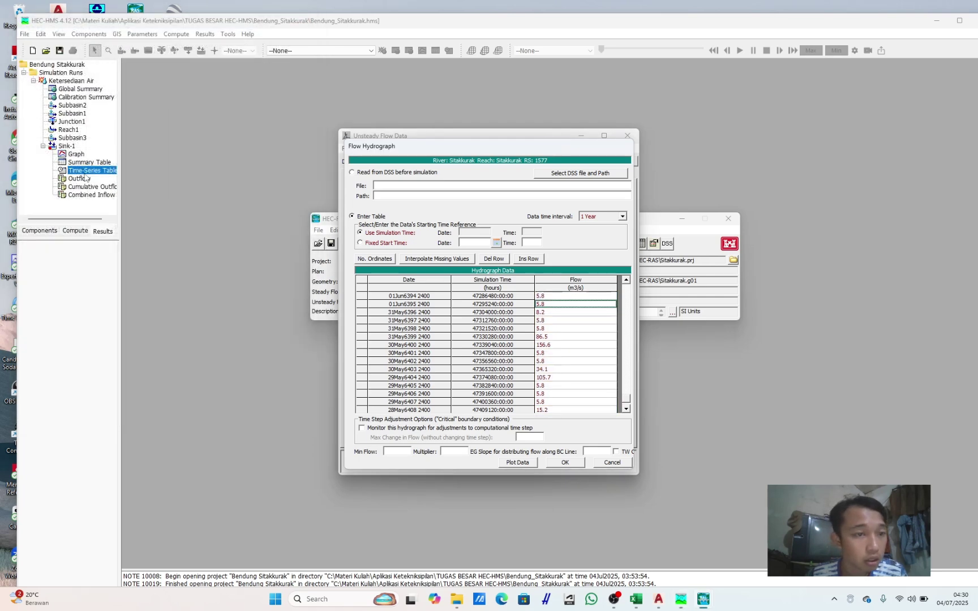
pyautogui.click(76, 154)
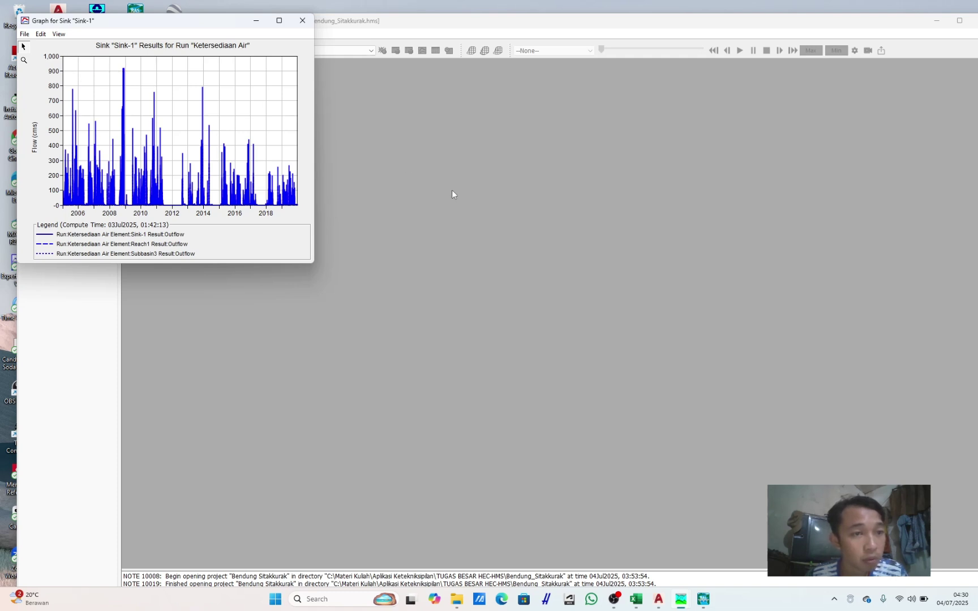
# Step: In HEC-RAS, set the hydrograph's minimum flow to 92 and its EG slope to 0.01, accept the data, and reopen the hydrograph
pyautogui.moveTo(677, 602)
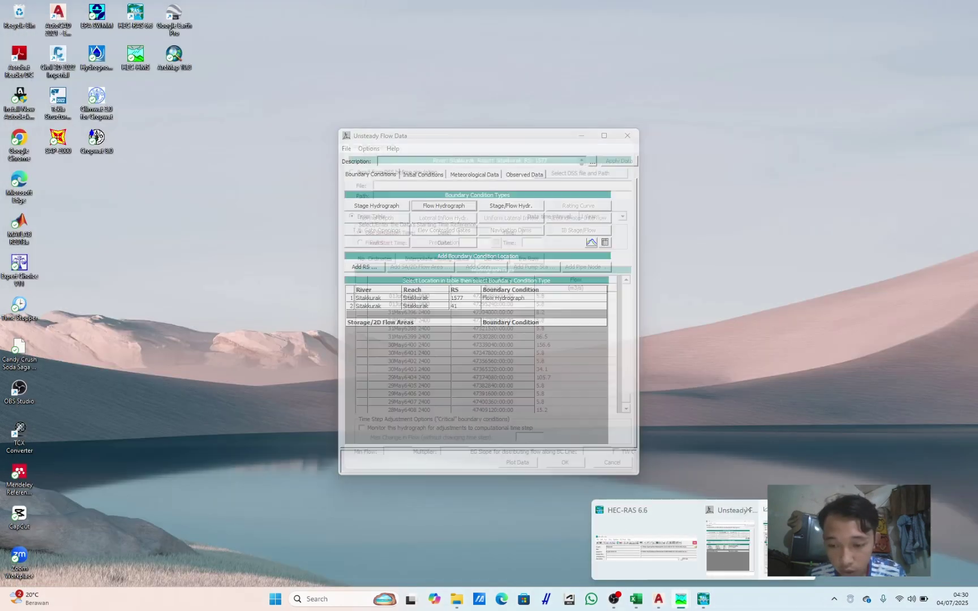
pyautogui.click(735, 532)
pyautogui.click(398, 452)
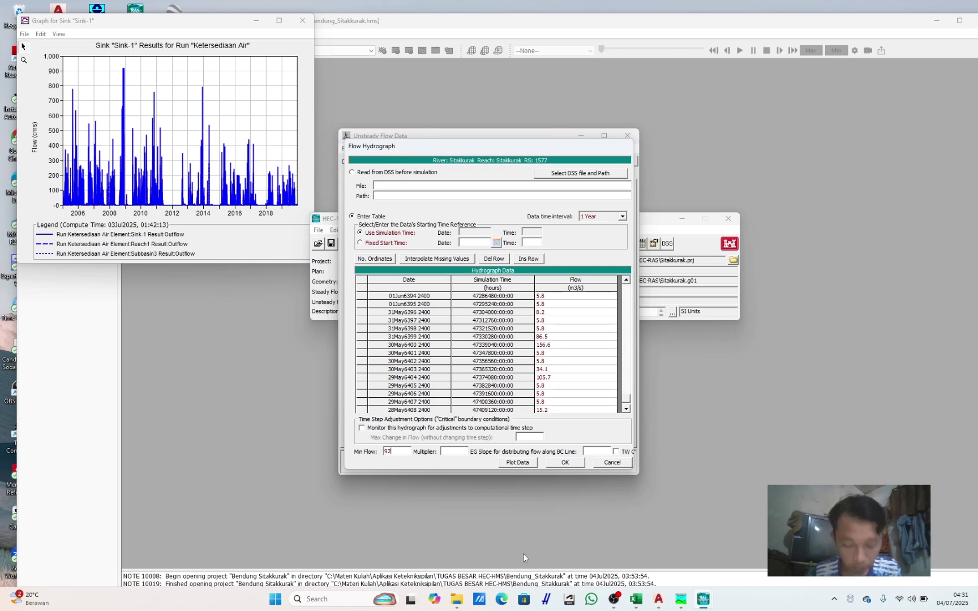
pyautogui.click(592, 451)
pyautogui.write('0.01')
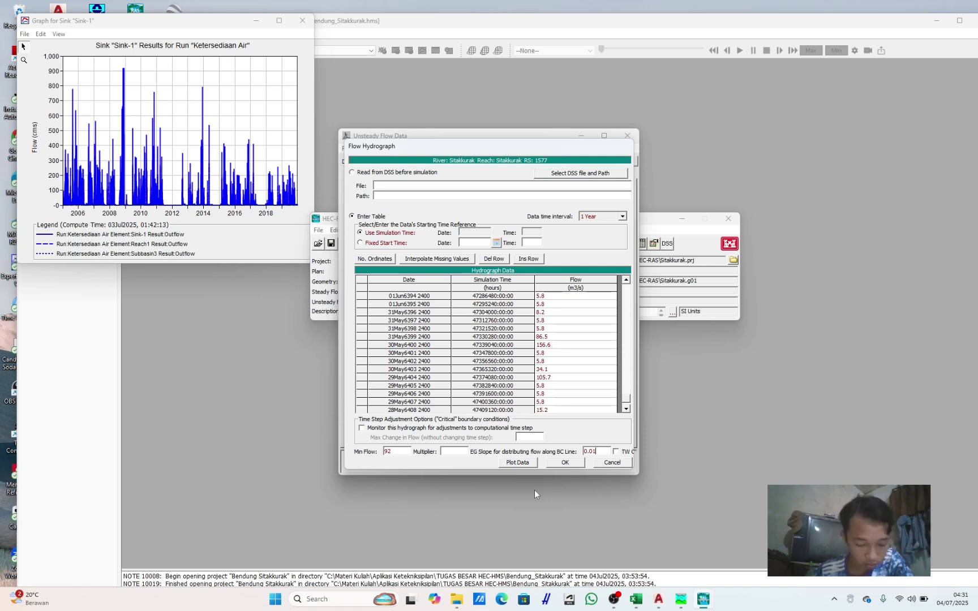
pyautogui.click(569, 466)
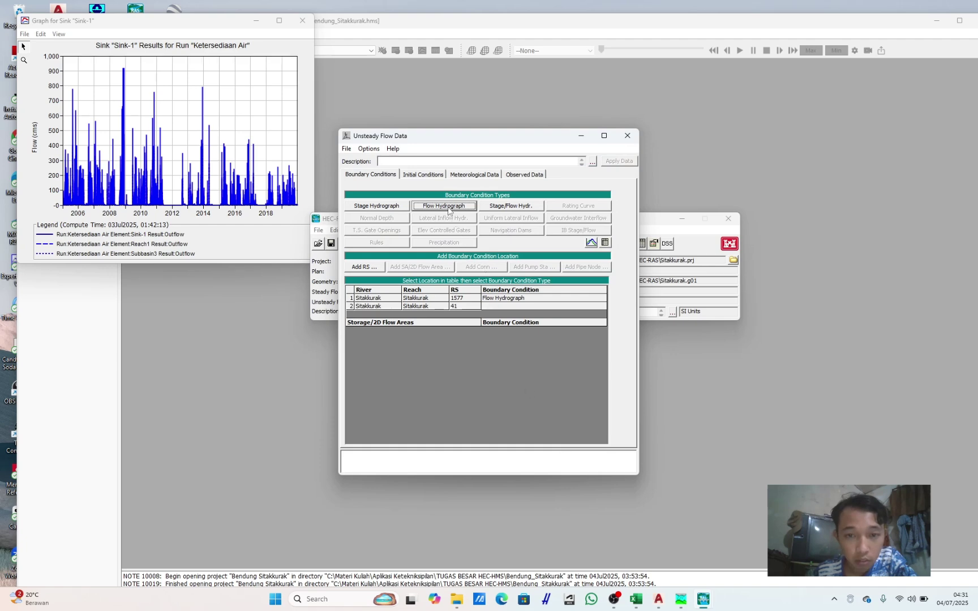
pyautogui.click(447, 207)
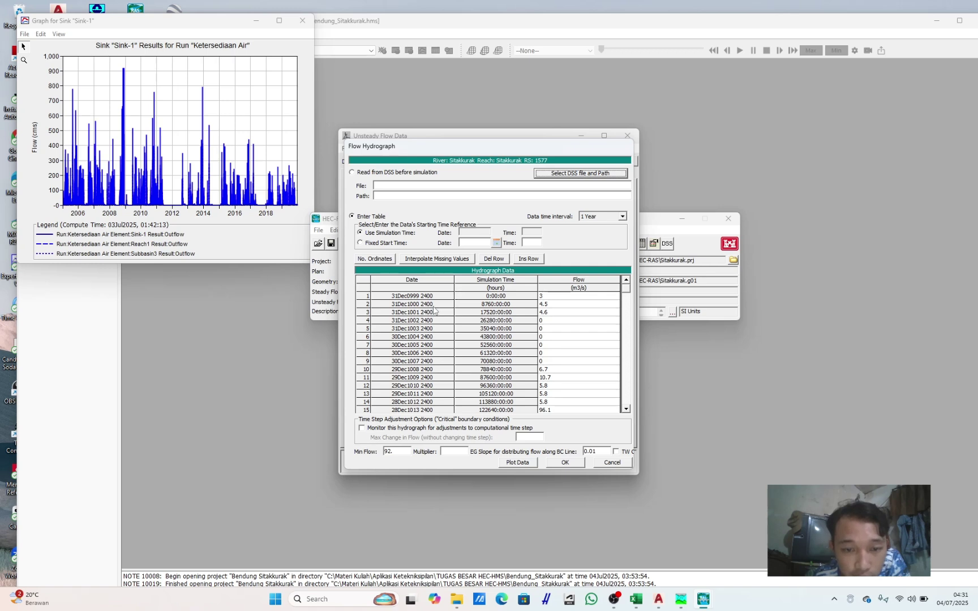
# Step: Set the flow hydrograph's starting time reference to a fixed start date of 01JUN2008
pyautogui.click(496, 242)
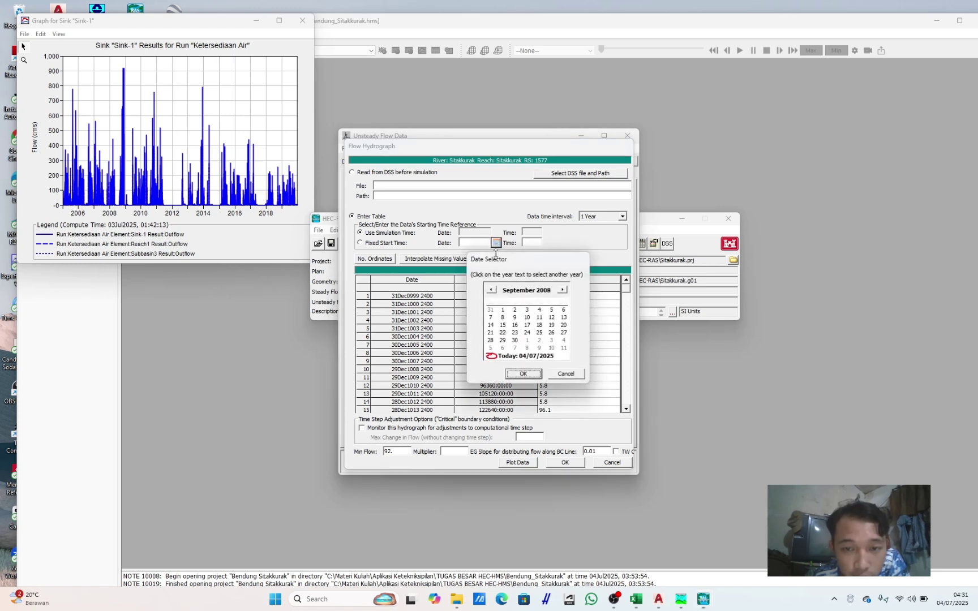
pyautogui.click(491, 290)
pyautogui.click(491, 290)
pyautogui.click(491, 289)
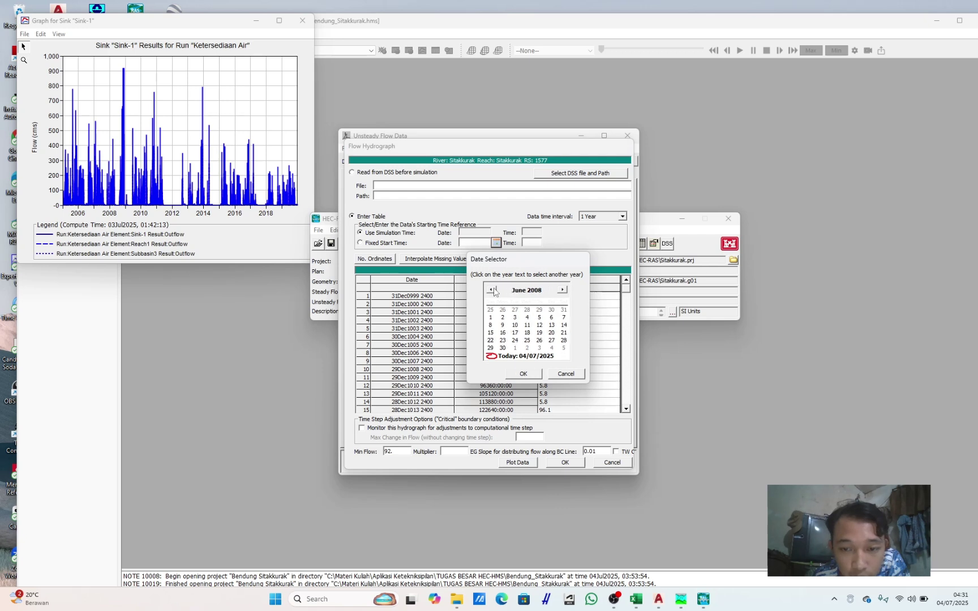
pyautogui.click(490, 317)
pyautogui.click(521, 374)
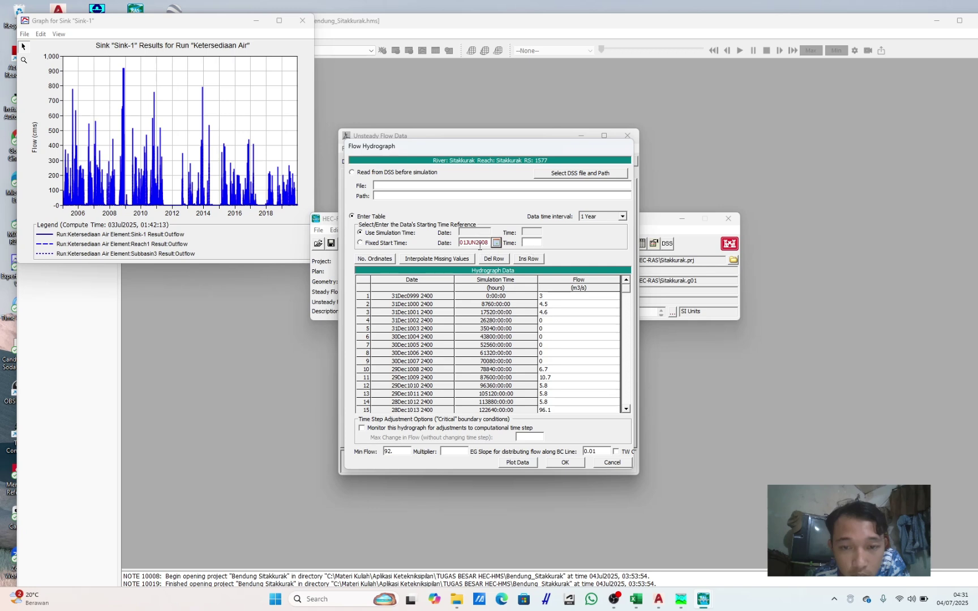
pyautogui.click(485, 244)
pyautogui.click(390, 244)
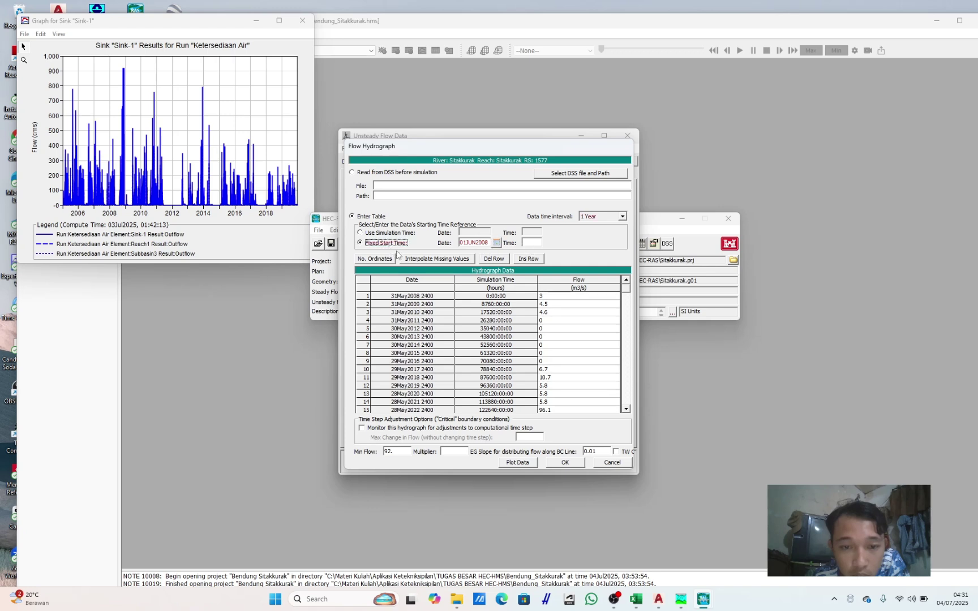
pyautogui.click(626, 409)
pyautogui.moveTo(626, 289); pyautogui.dragTo(605, 252)
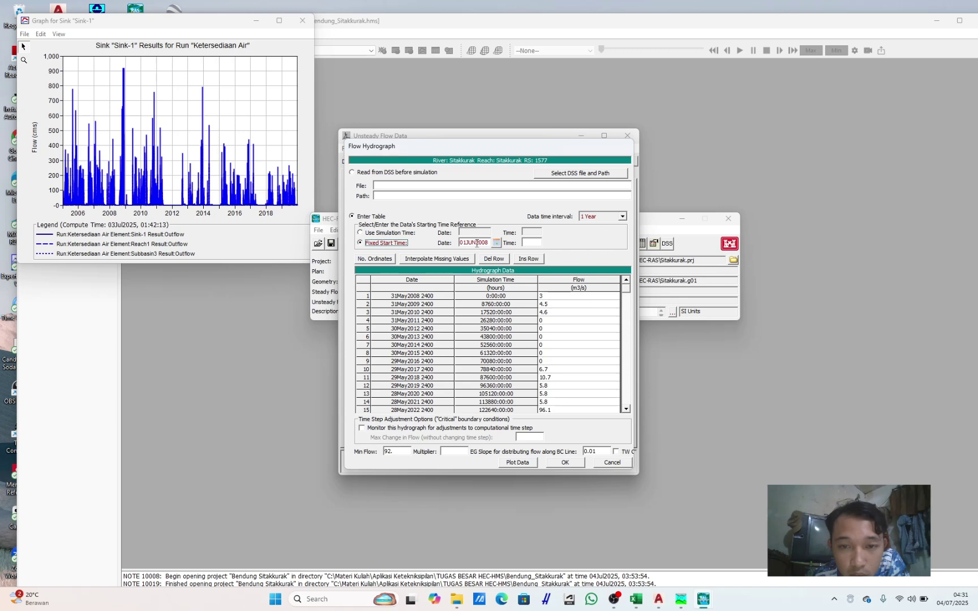
pyautogui.click(361, 233)
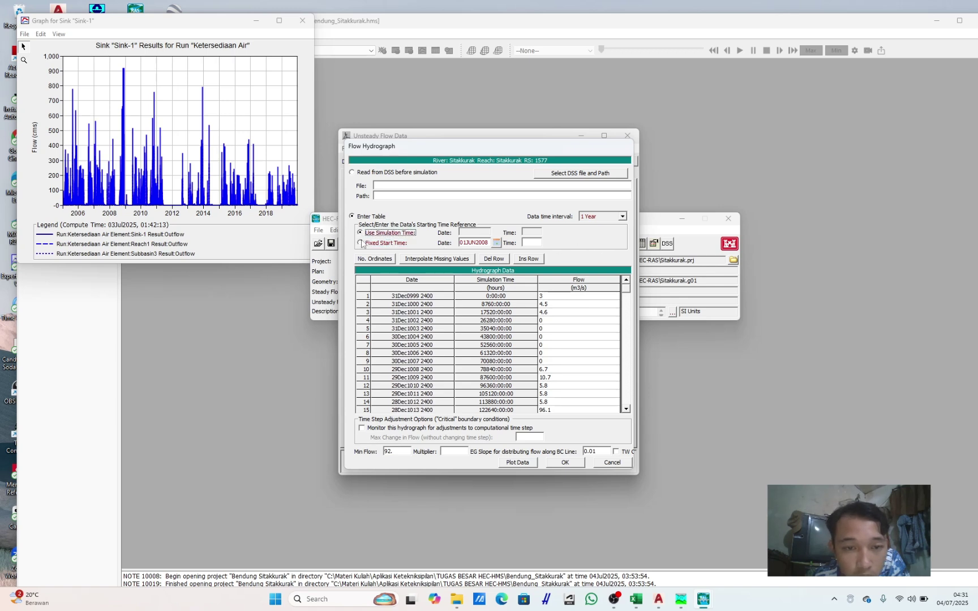
pyautogui.click(361, 243)
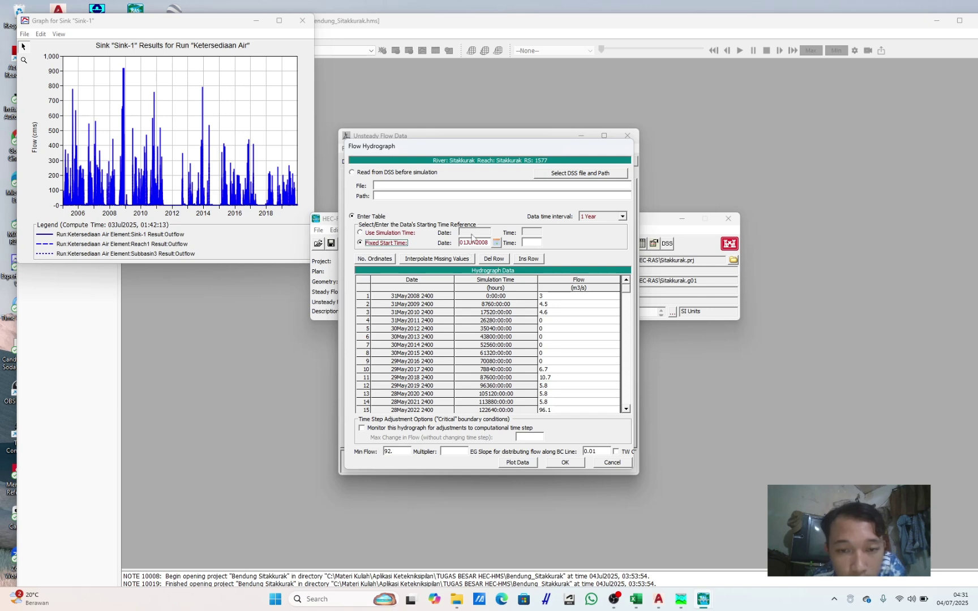
pyautogui.click(527, 244)
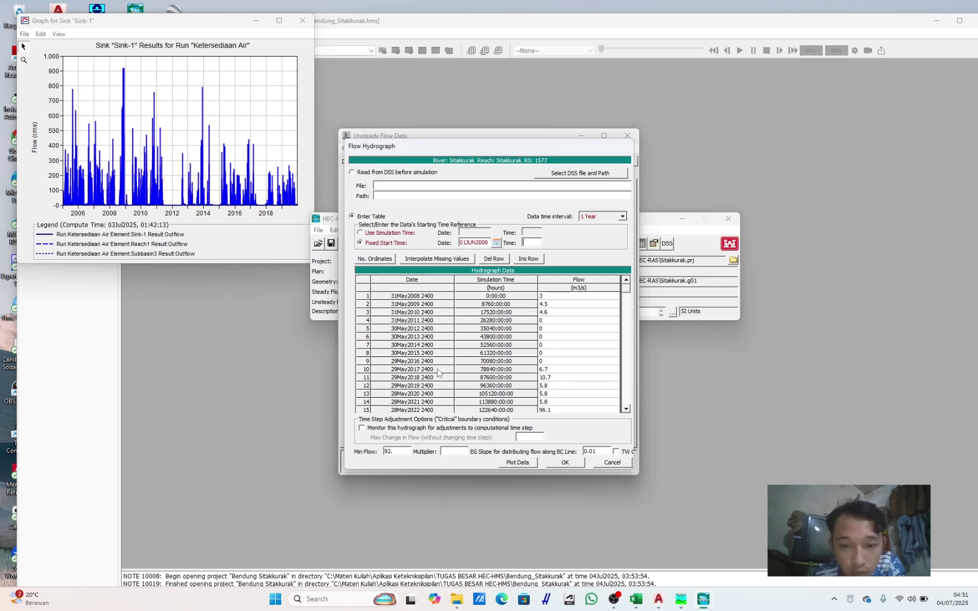
pyautogui.click(366, 428)
pyautogui.click(366, 428)
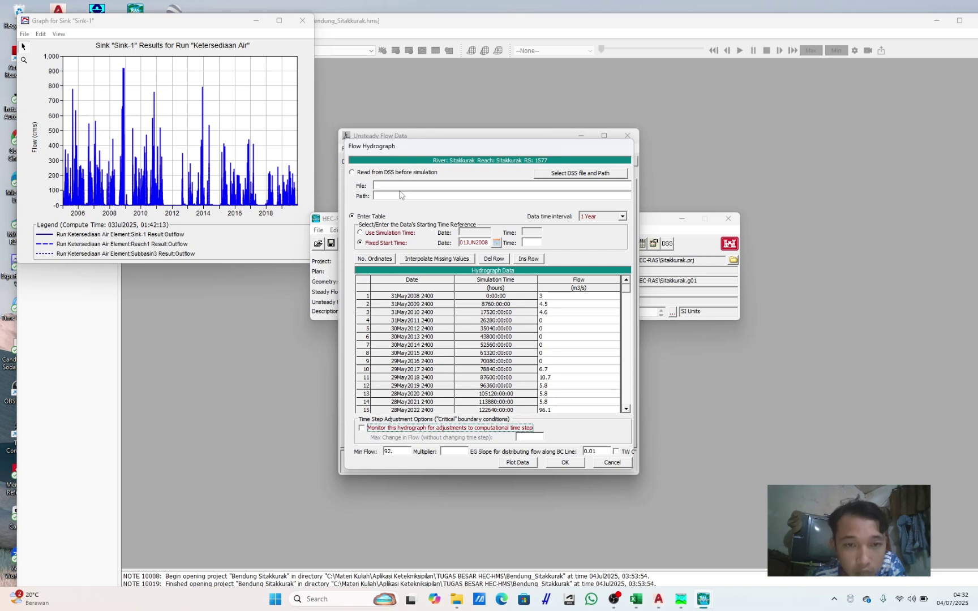
pyautogui.click(355, 173)
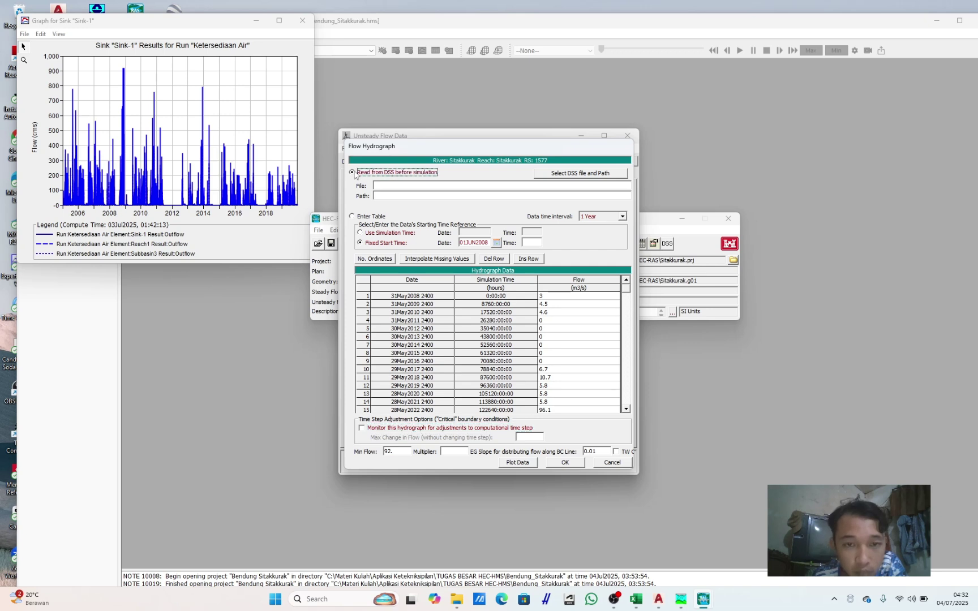
pyautogui.click(352, 217)
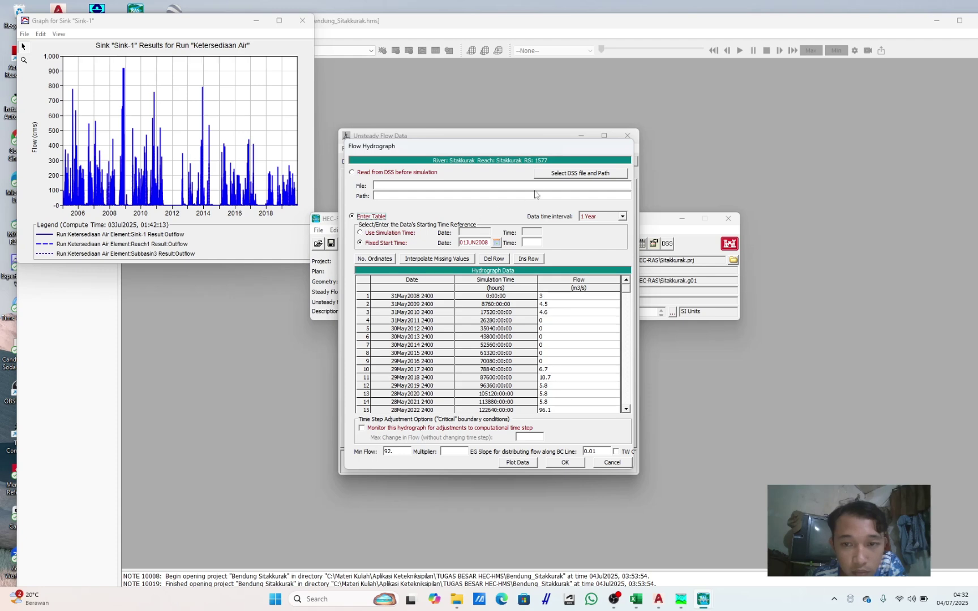
# Step: Accept the flow hydrograph and assign a Normal Depth boundary with a friction slope of 0.01 at river station 41
pyautogui.click(565, 463)
pyautogui.click(511, 305)
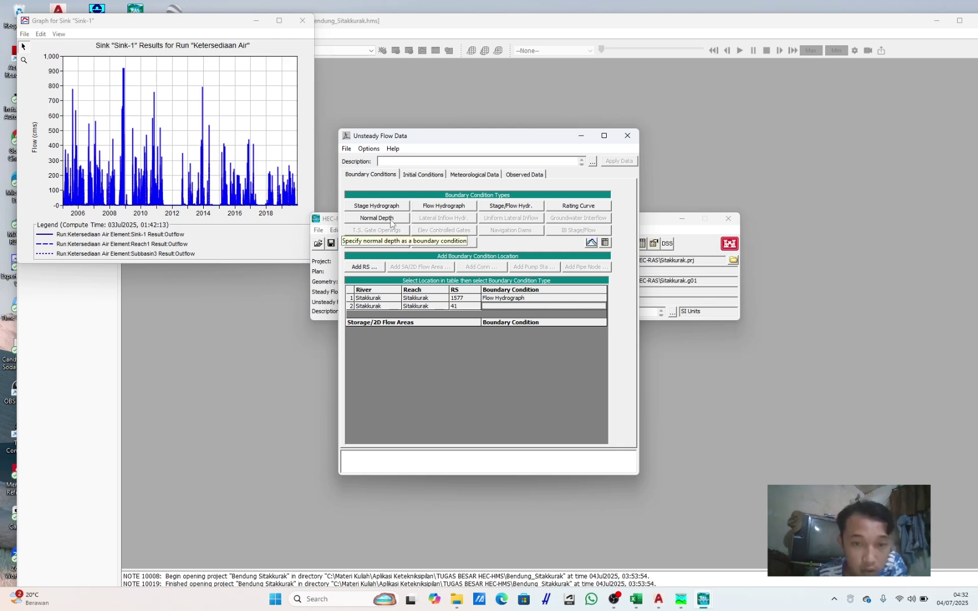
pyautogui.click(398, 224)
pyautogui.click(549, 293)
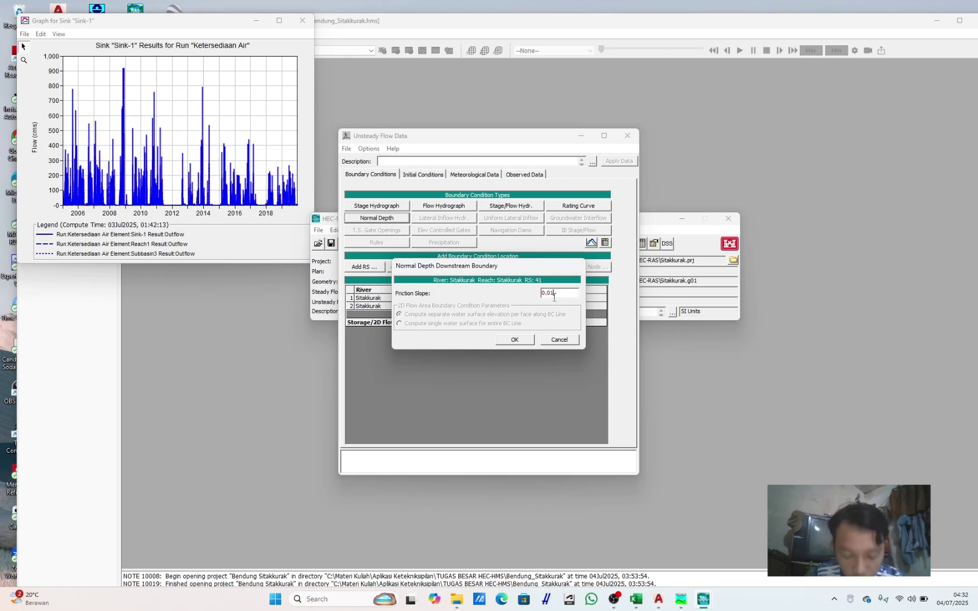
pyautogui.click(515, 339)
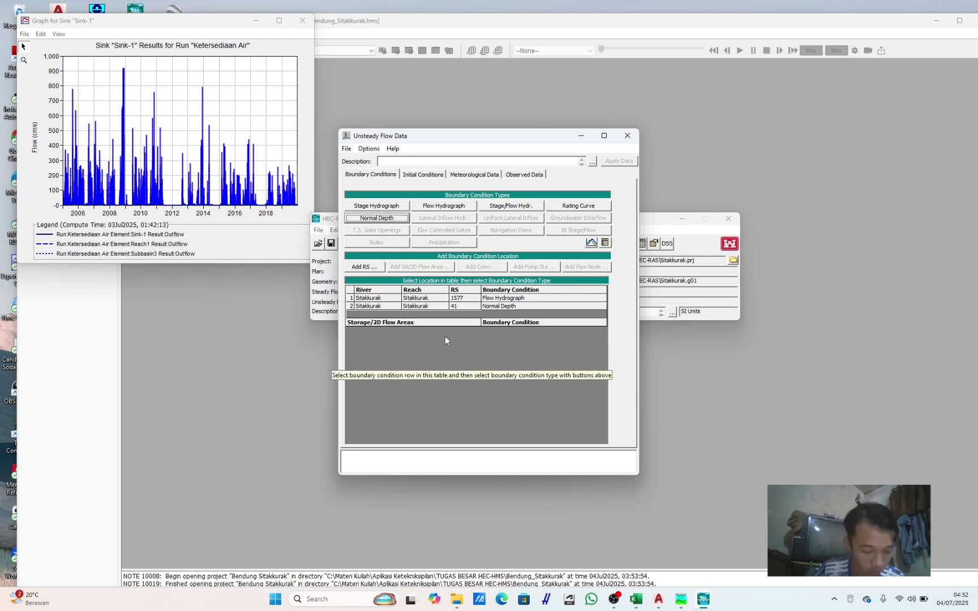
# Step: Save the unsteady flow data with the title DebitHarian in the TUGAS BESAR HEC-RAS folder
pyautogui.click(349, 150)
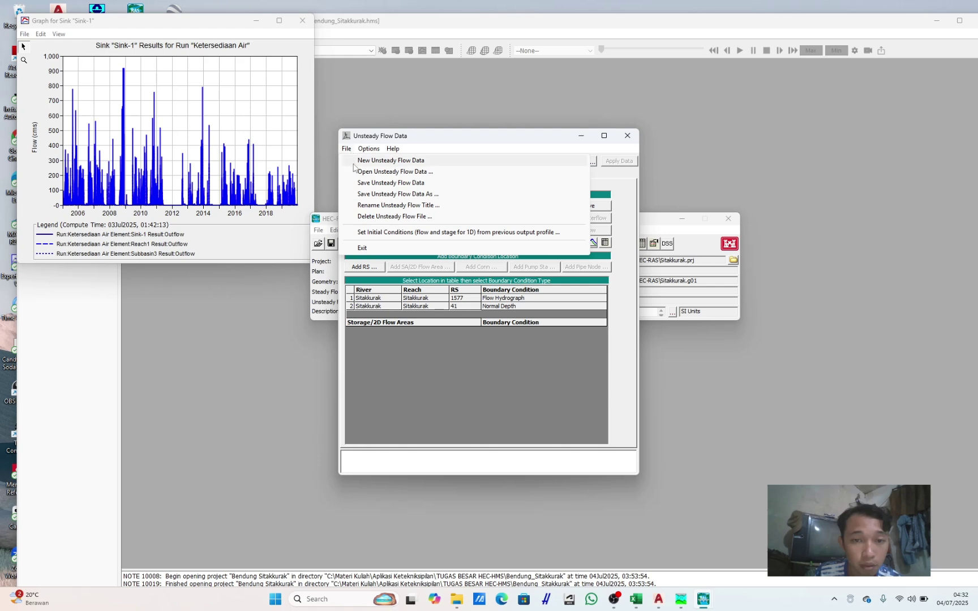
pyautogui.click(361, 183)
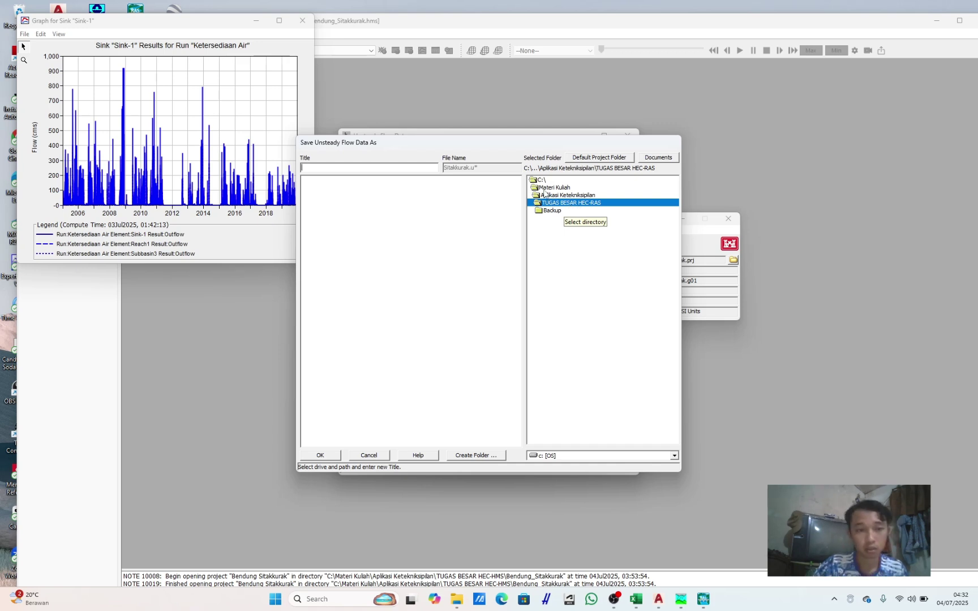
pyautogui.write('DE')
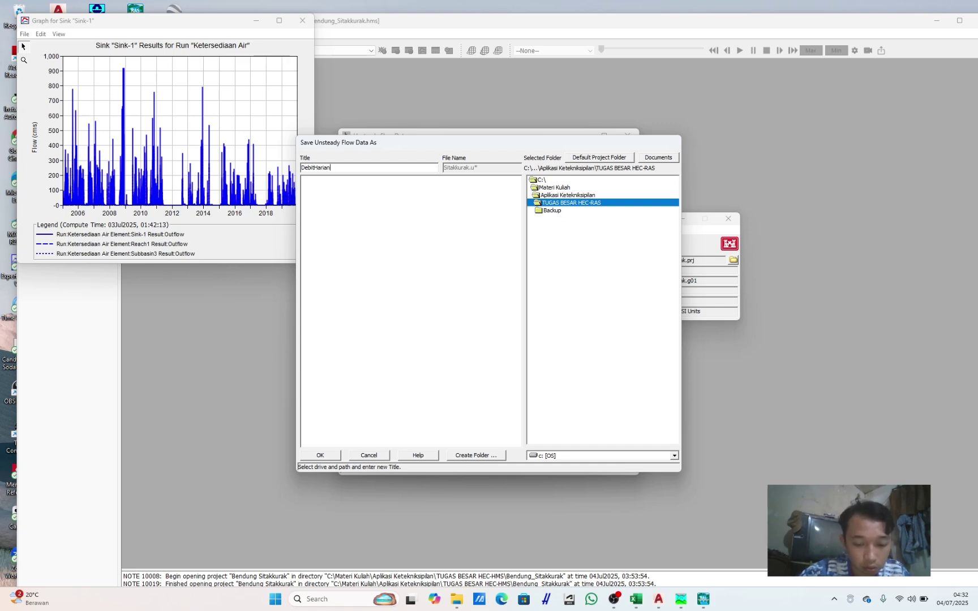
pyautogui.click(320, 455)
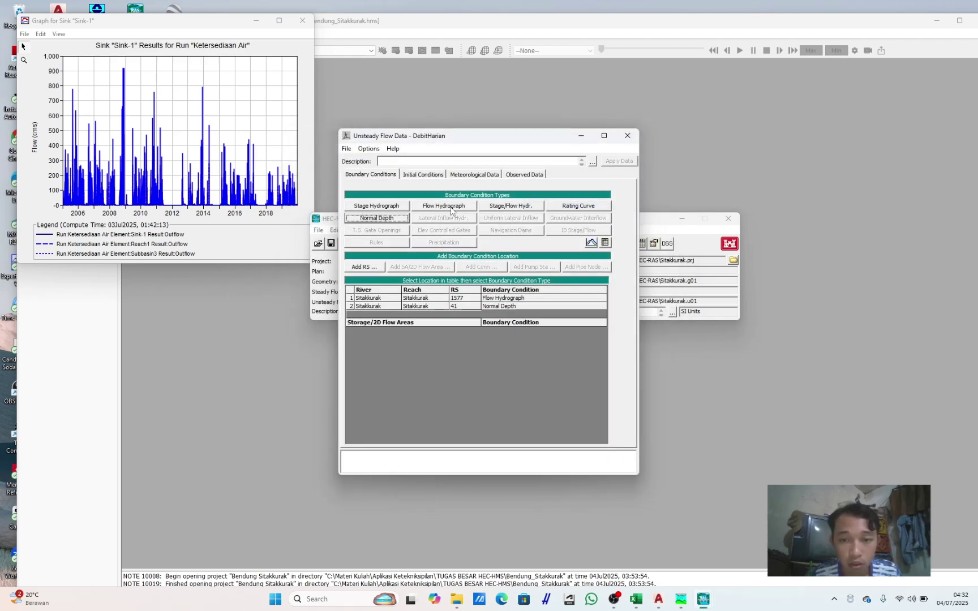
# Step: Reopen the flow hydrograph at river station 1577 and show the available data time intervals
pyautogui.click(509, 299)
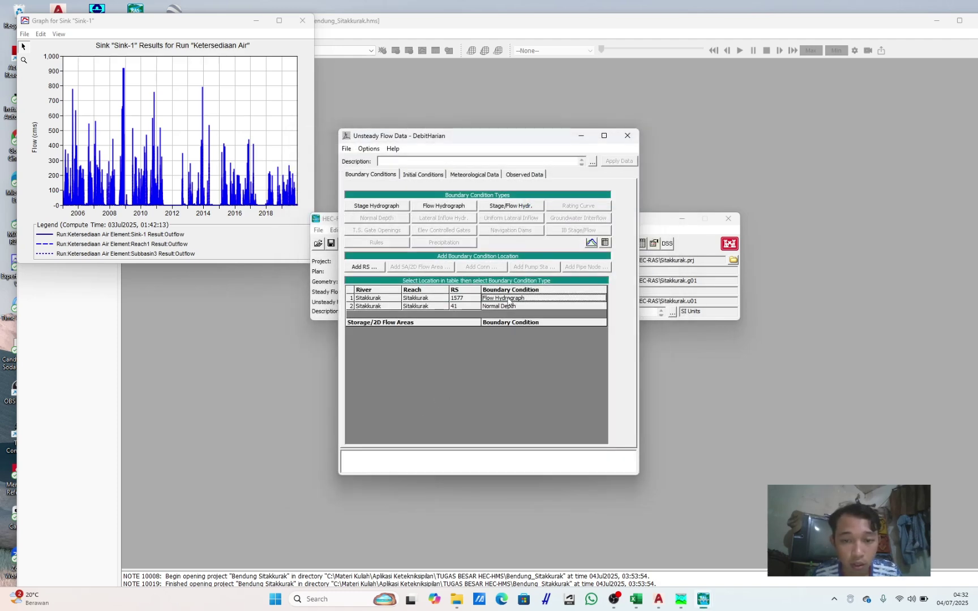
pyautogui.click(431, 206)
pyautogui.click(622, 216)
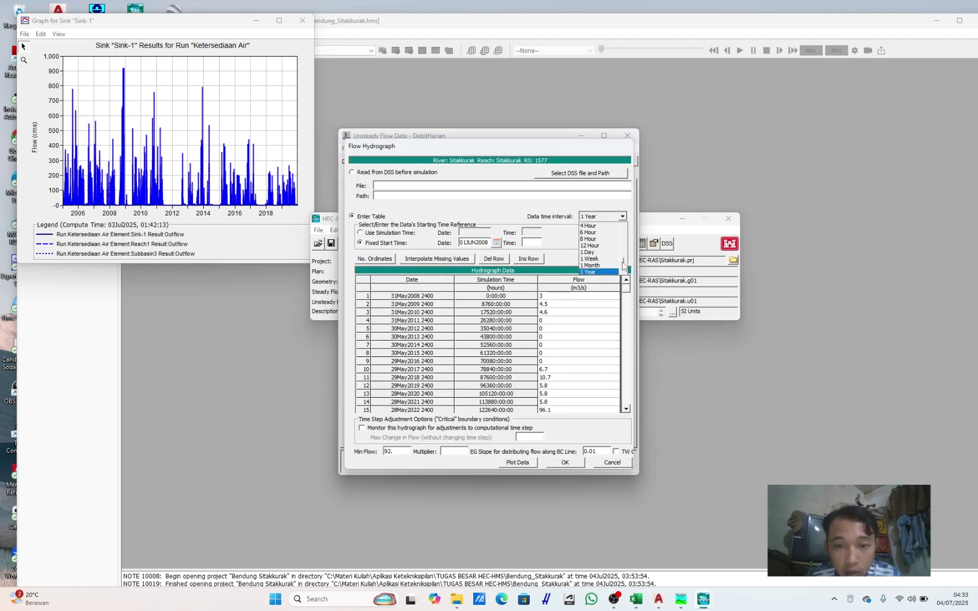
# Step: Close the Sink-1 graph in HEC-HMS and check the time interval of the Hujan Harian precipitation gage
pyautogui.click(293, 25)
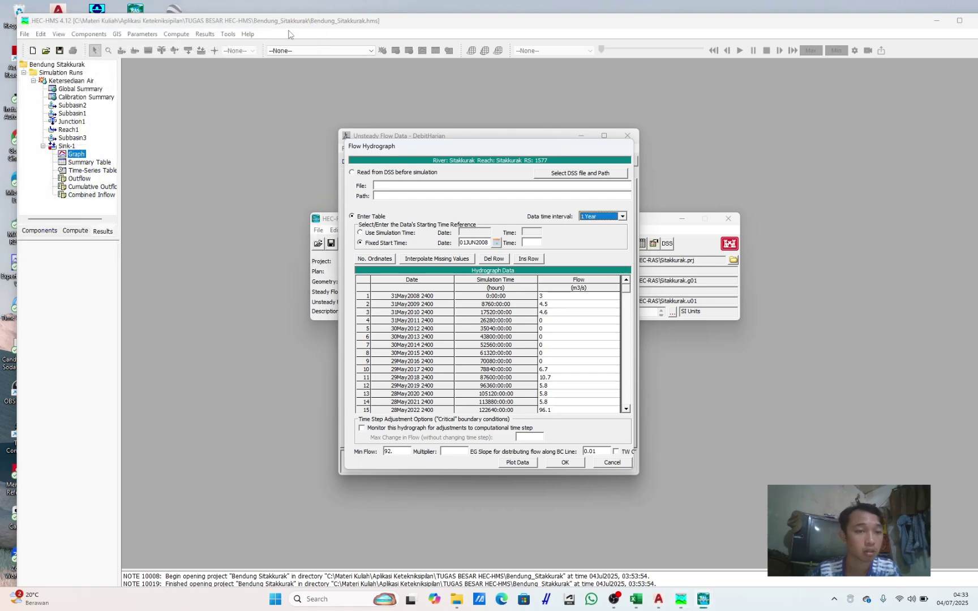
pyautogui.click(39, 230)
pyautogui.click(44, 97)
pyautogui.click(23, 98)
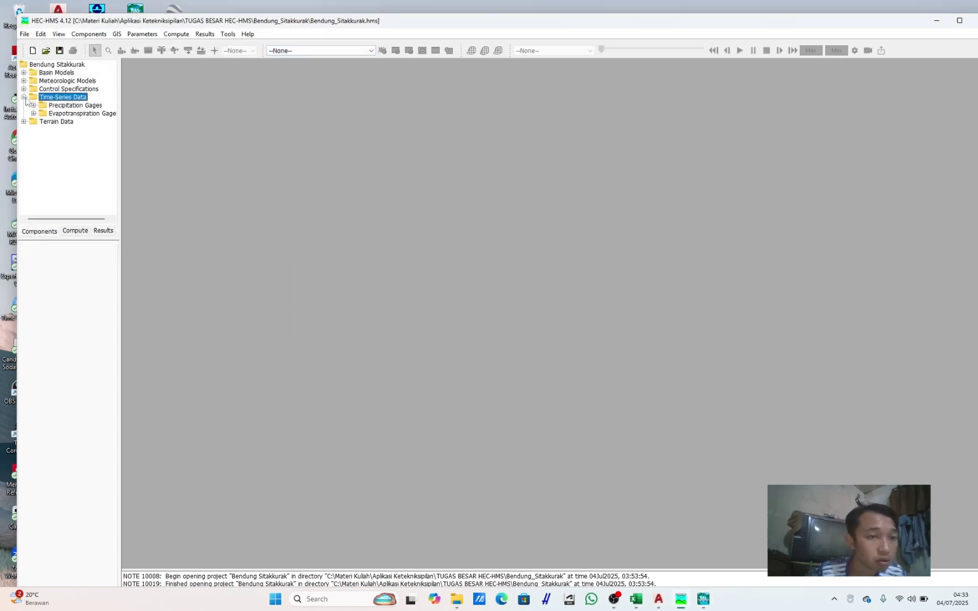
pyautogui.click(33, 106)
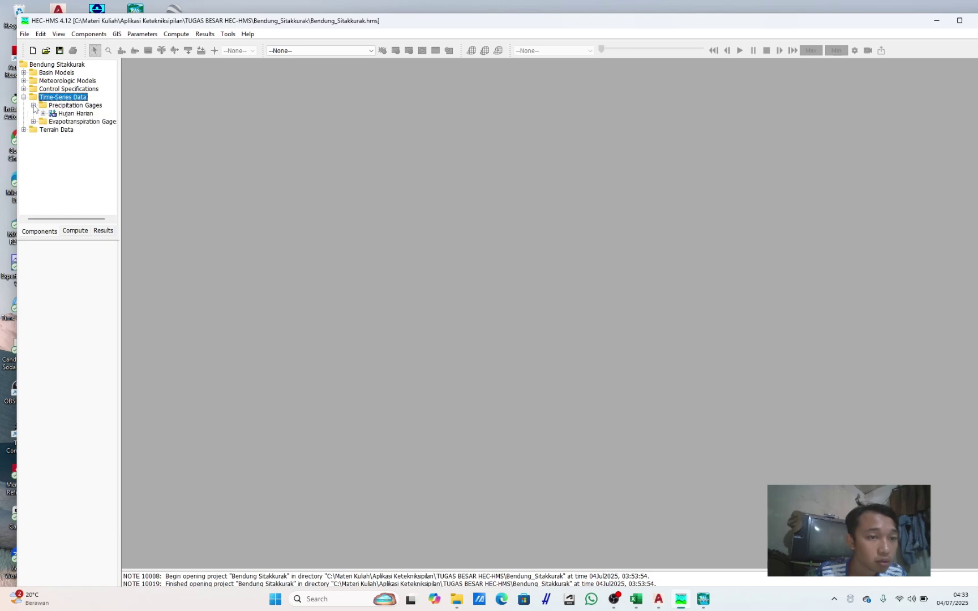
pyautogui.click(64, 114)
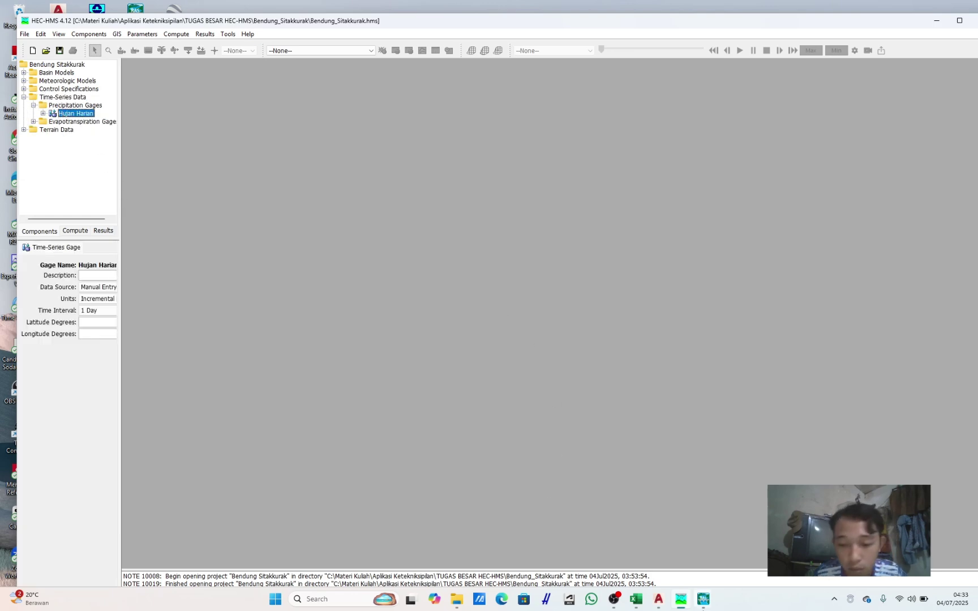
# Step: Return to the HEC-RAS flow hydrograph and set its data time interval to 1 Day
pyautogui.moveTo(702, 599)
pyautogui.click(730, 535)
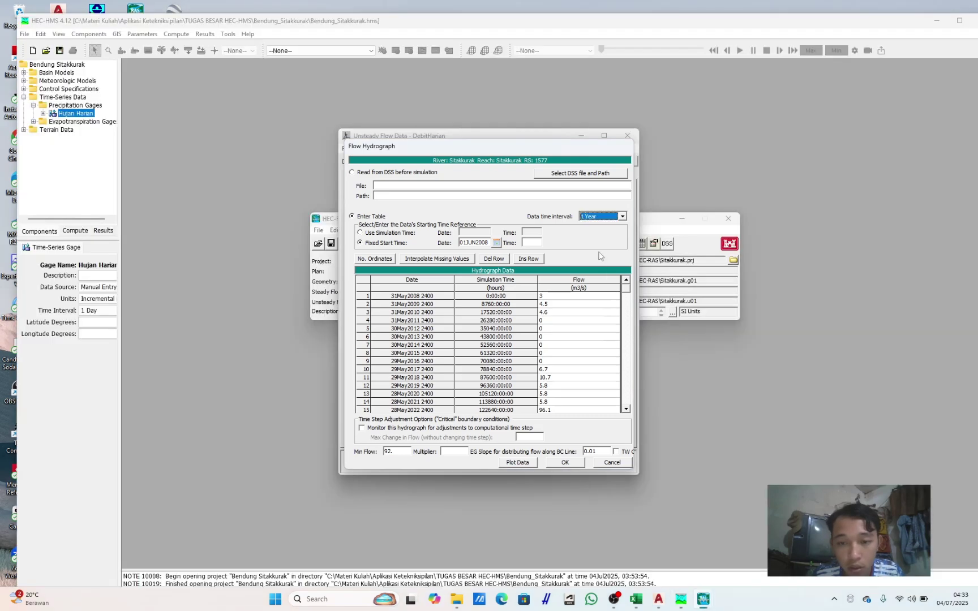
pyautogui.click(594, 216)
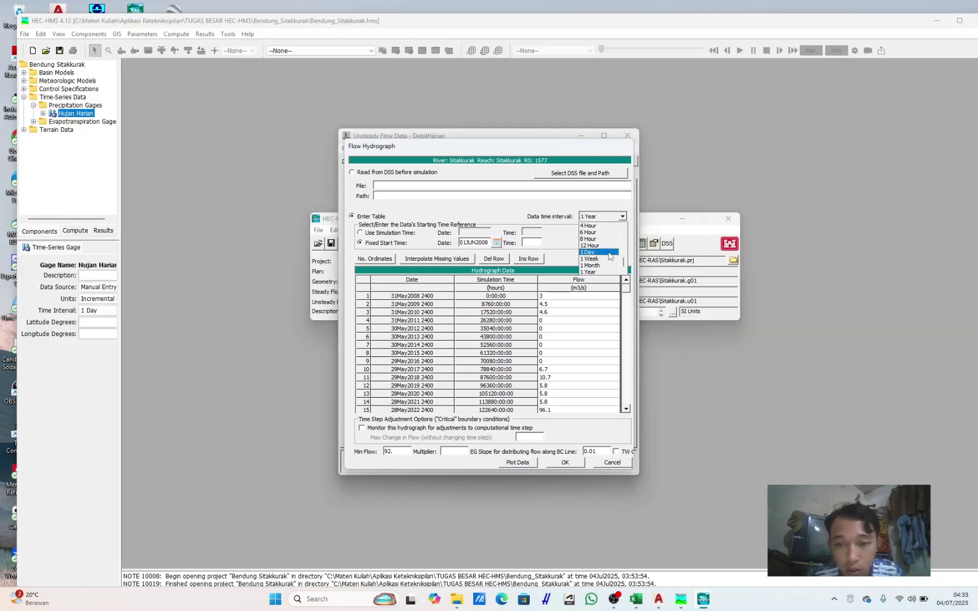
pyautogui.click(609, 255)
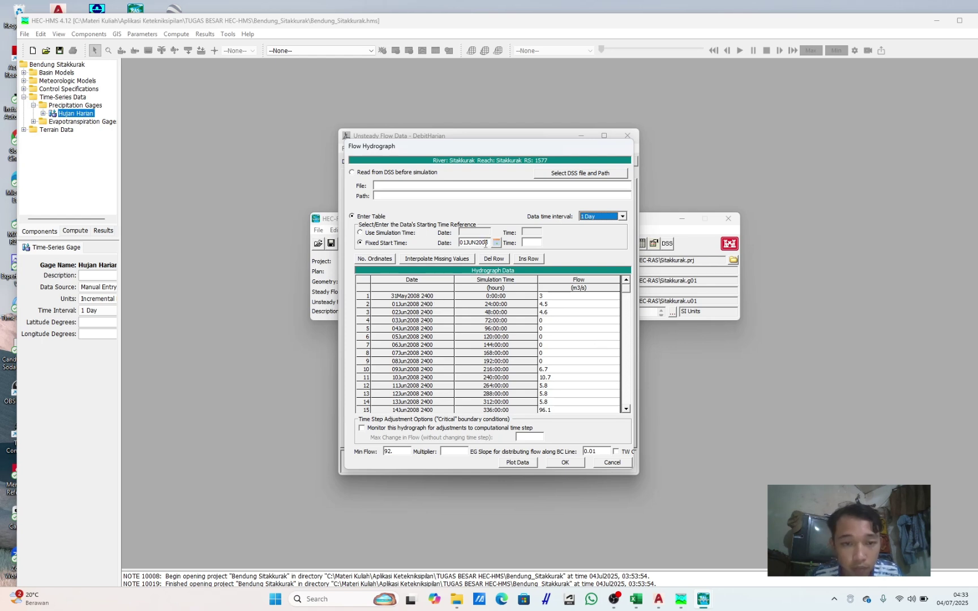
# Step: Plot the flow hydrograph data to review it, close the plot, and accept the hydrograph
pyautogui.click(525, 463)
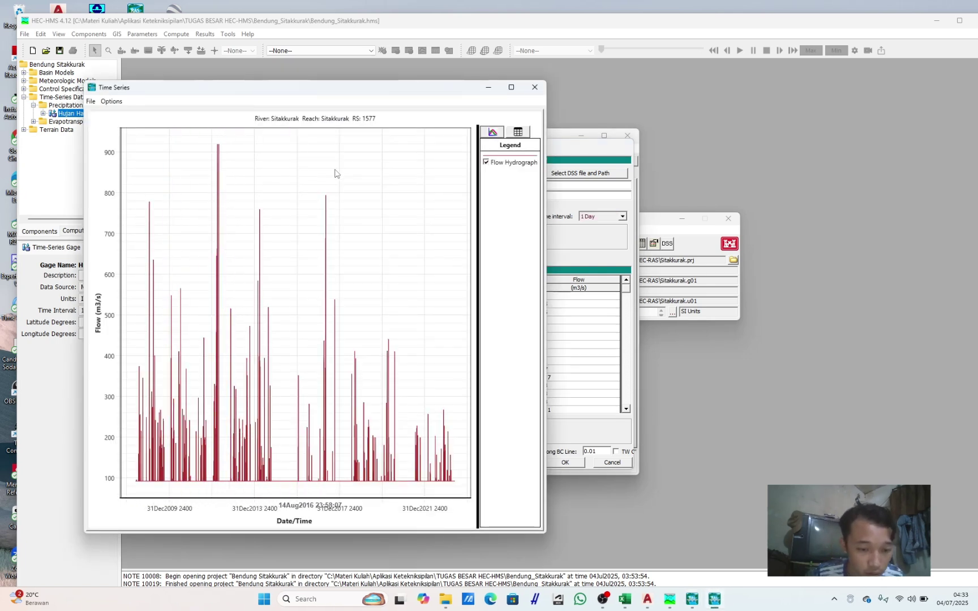
pyautogui.click(533, 87)
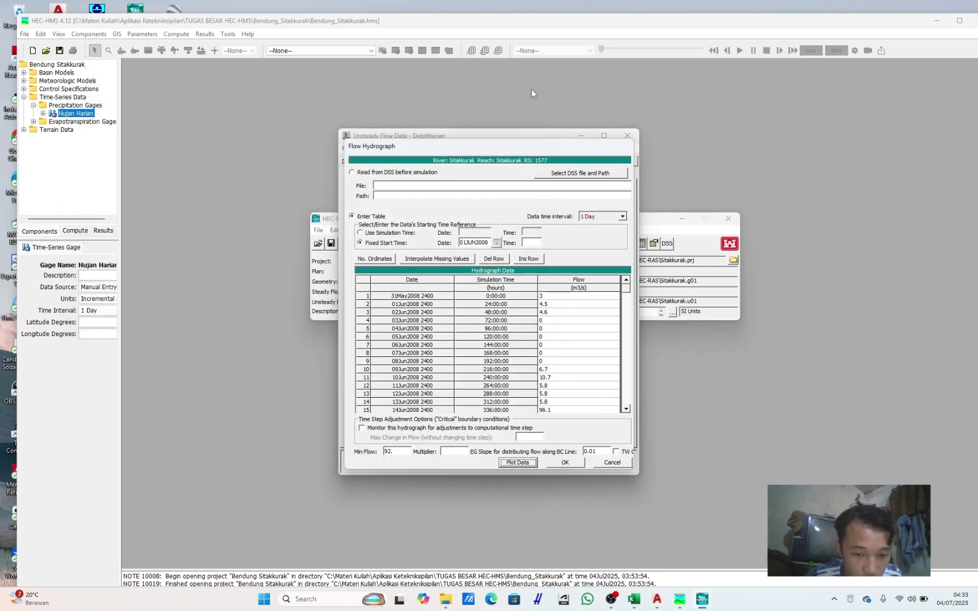
pyautogui.click(418, 362)
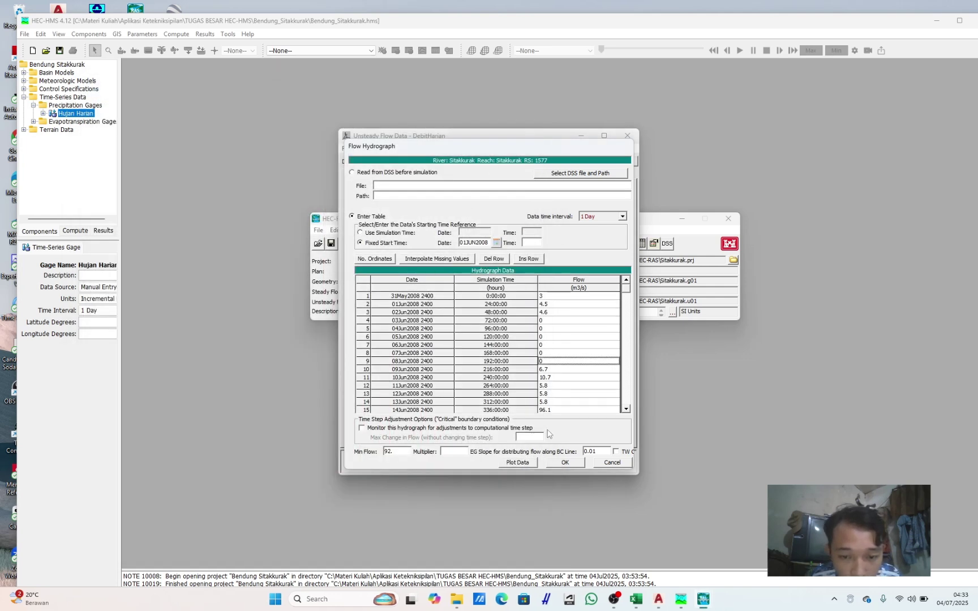
pyautogui.click(569, 464)
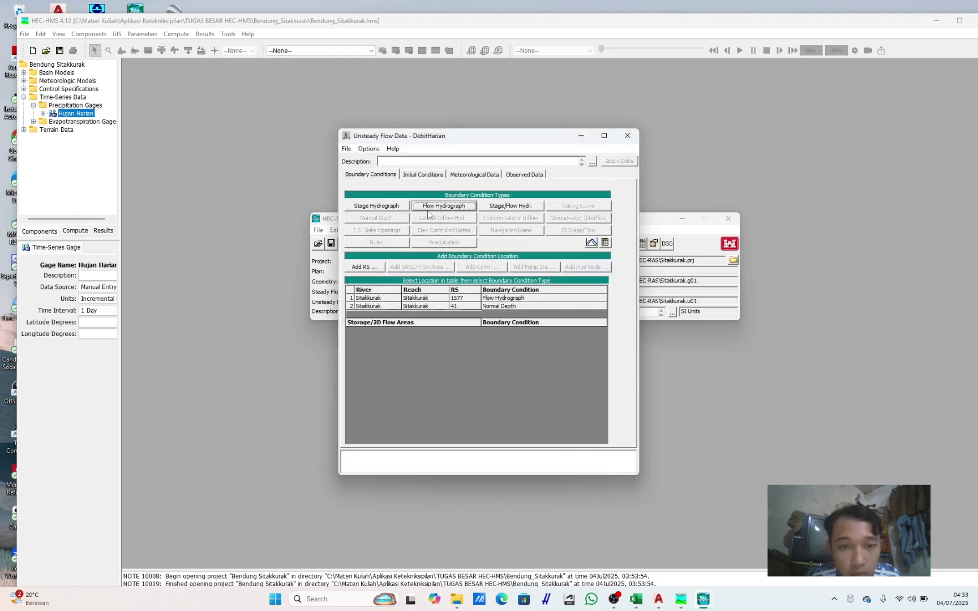
# Step: Save the DebitHarian unsteady flow data and close its editor
pyautogui.click(346, 148)
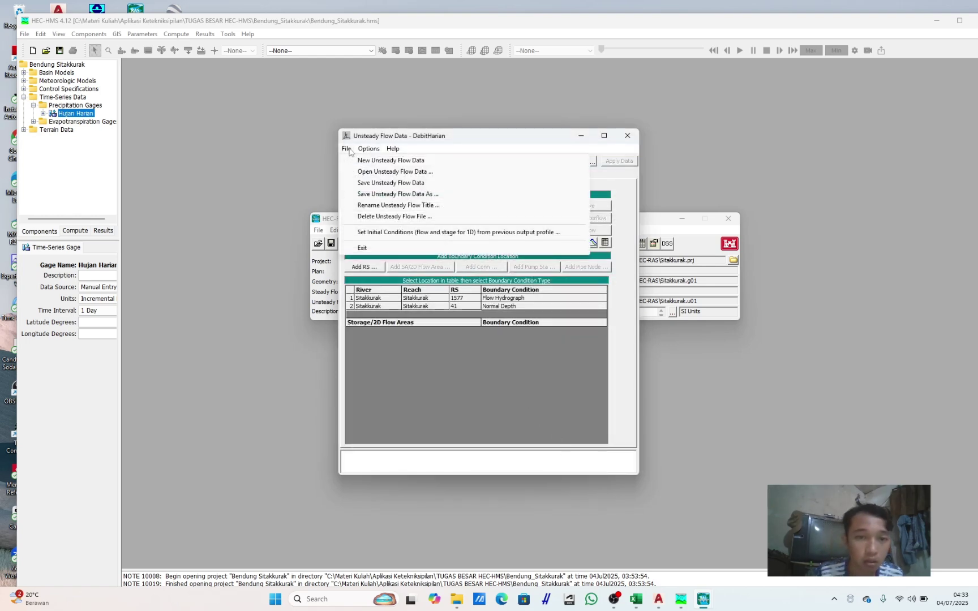
pyautogui.click(377, 182)
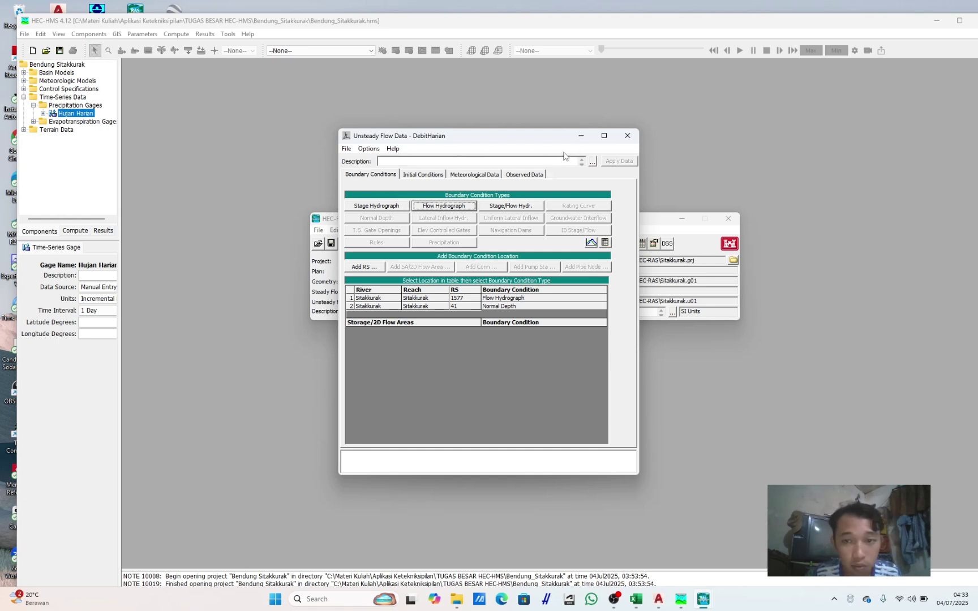
pyautogui.click(627, 136)
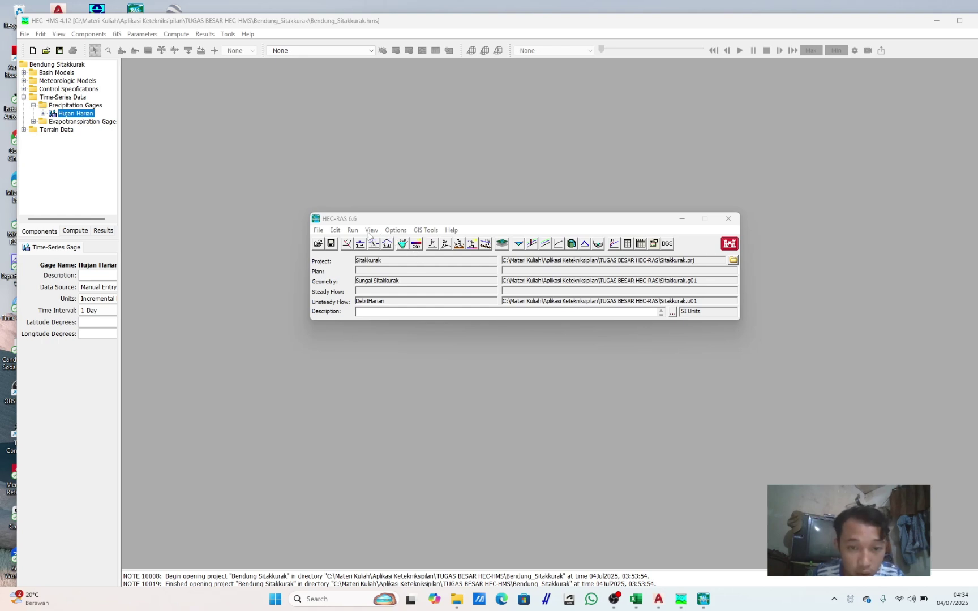
pyautogui.click(396, 229)
pyautogui.click(396, 229)
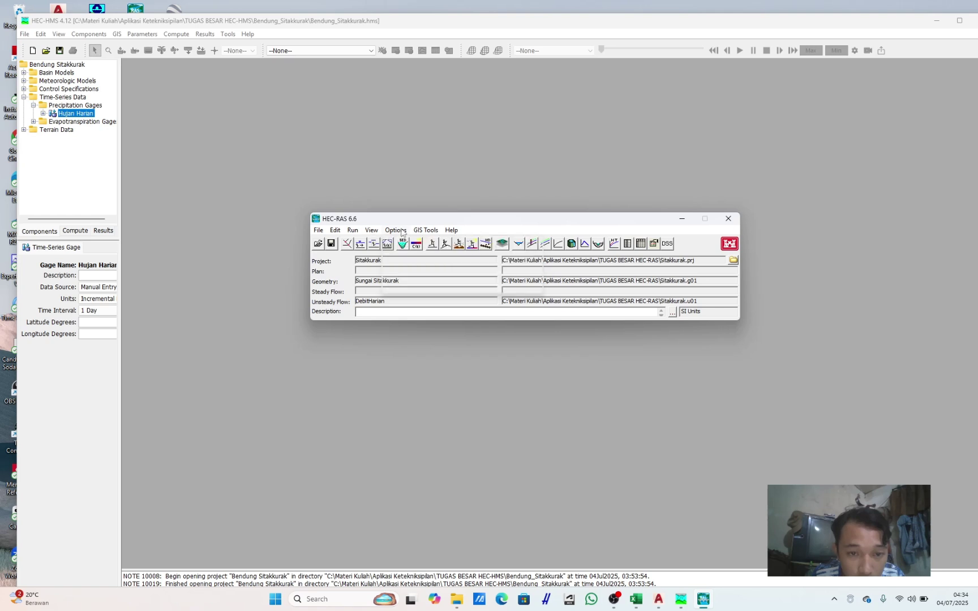
pyautogui.click(451, 230)
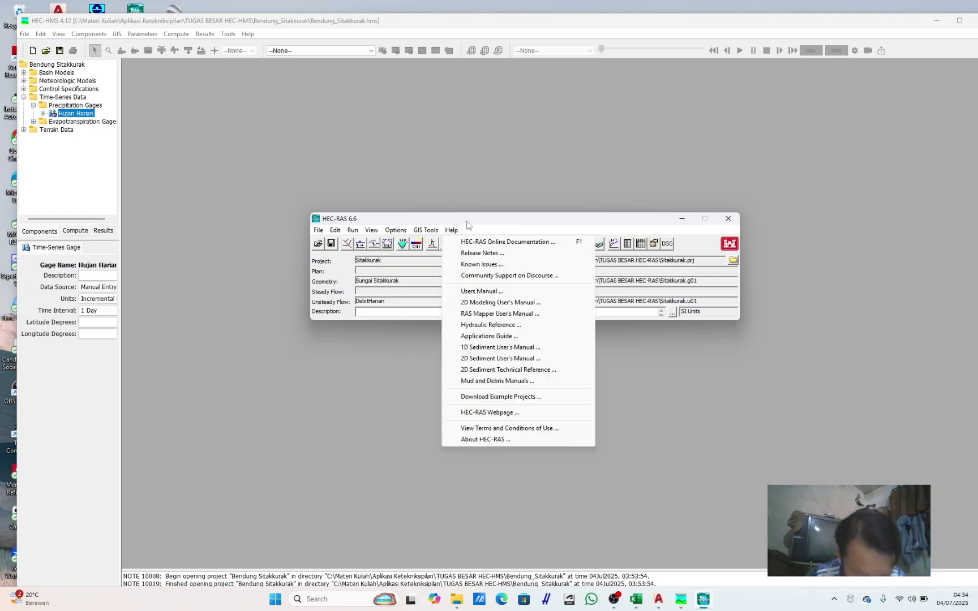
pyautogui.click(374, 243)
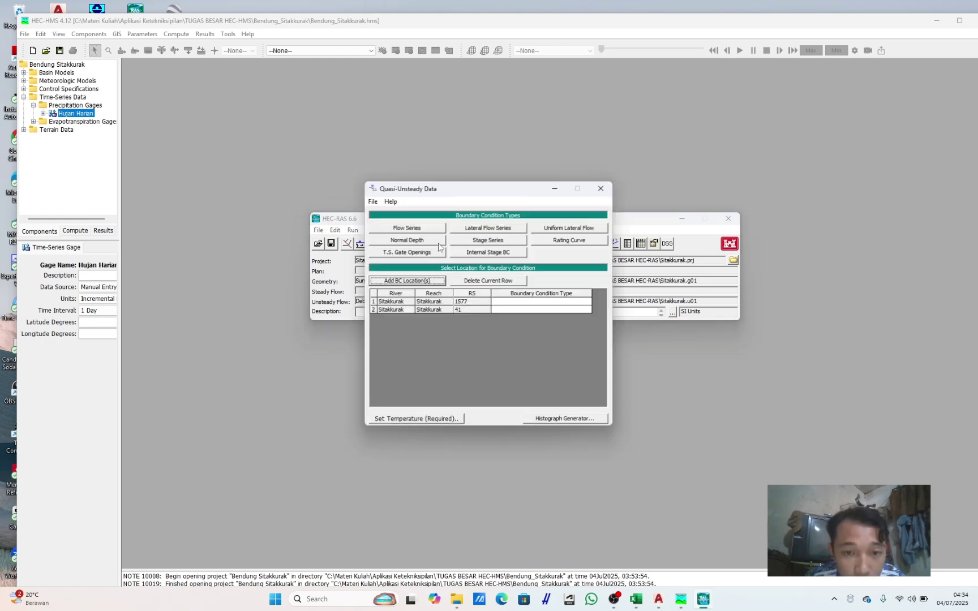
pyautogui.click(600, 189)
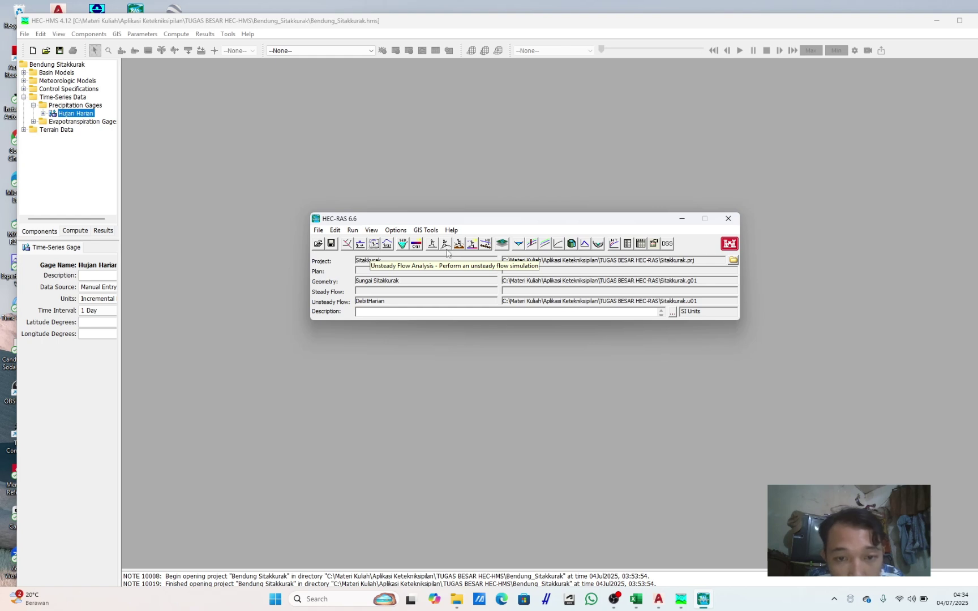
# Step: Open the unsteady flow analysis and enable the Geometry Preprocessor, Unsteady Flow Simulation and Post Processor
pyautogui.click(445, 243)
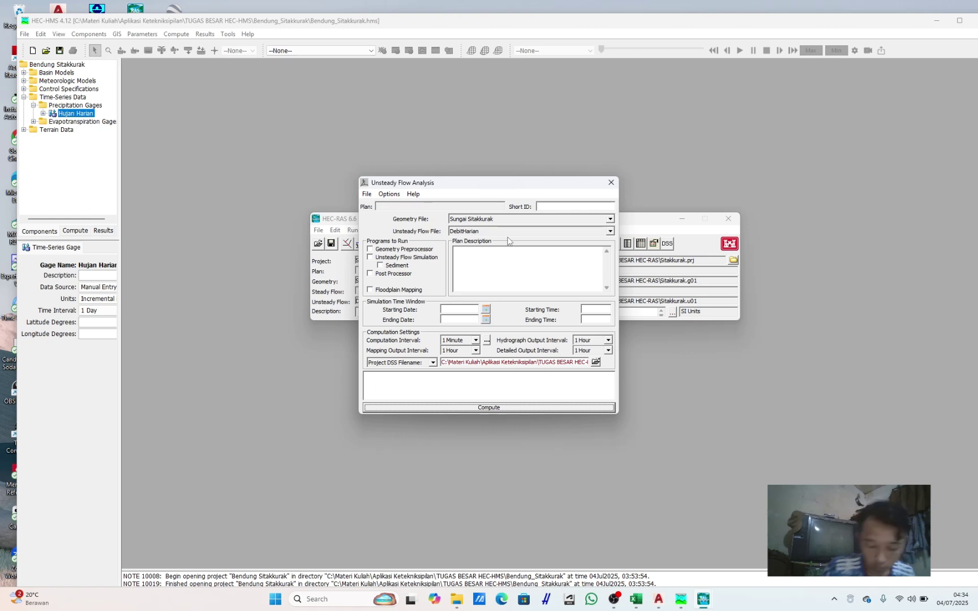
pyautogui.click(370, 257)
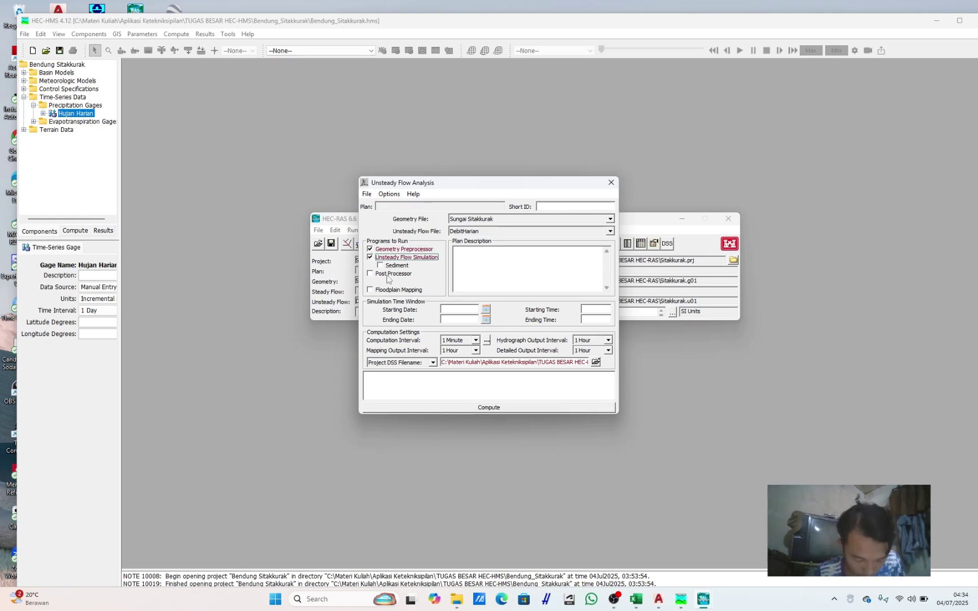
pyautogui.click(371, 274)
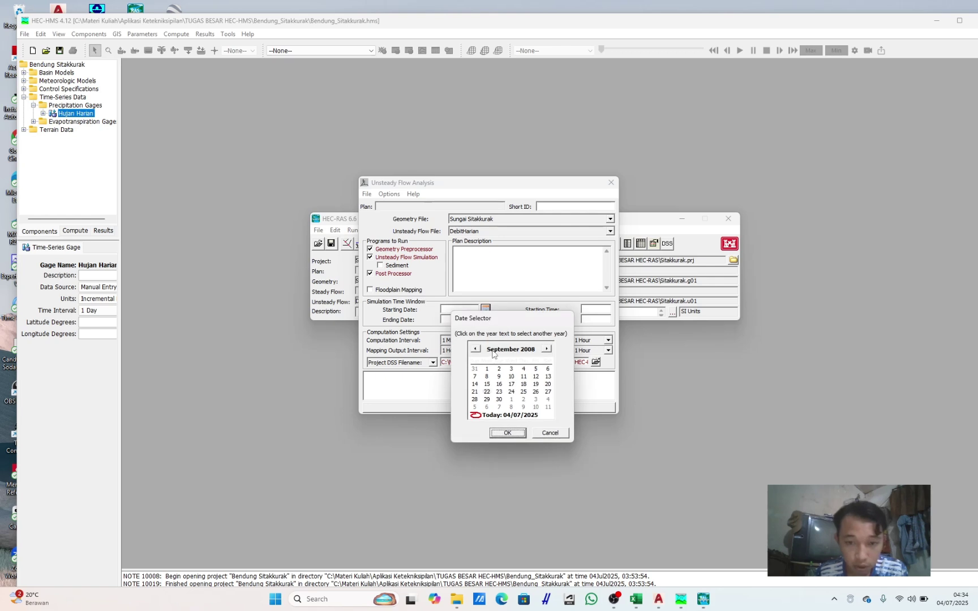
# Step: Set the simulation time window from 01SEP2008 at 000 to 03SEP2008 at 000
pyautogui.click(487, 370)
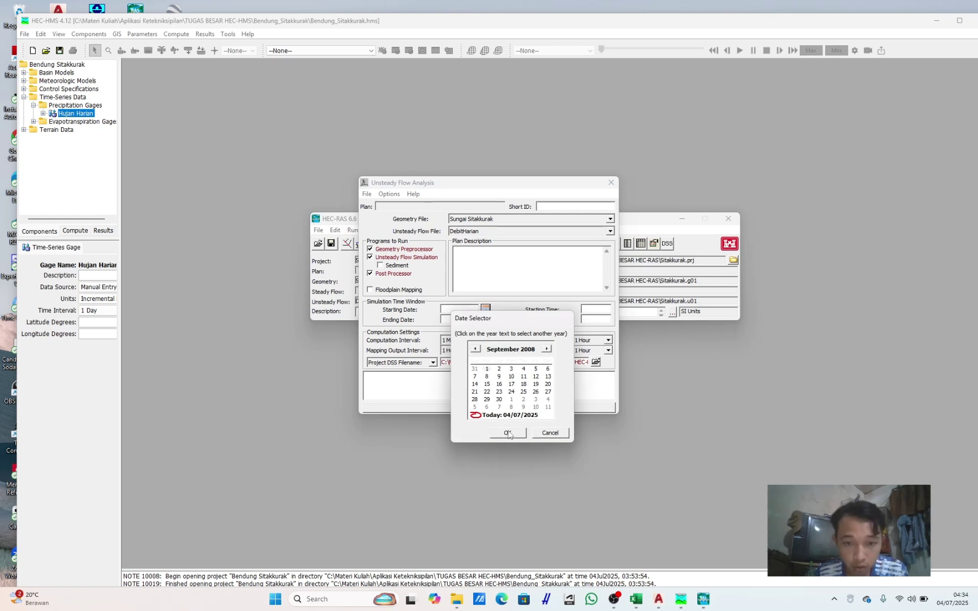
pyautogui.click(508, 433)
pyautogui.click(485, 320)
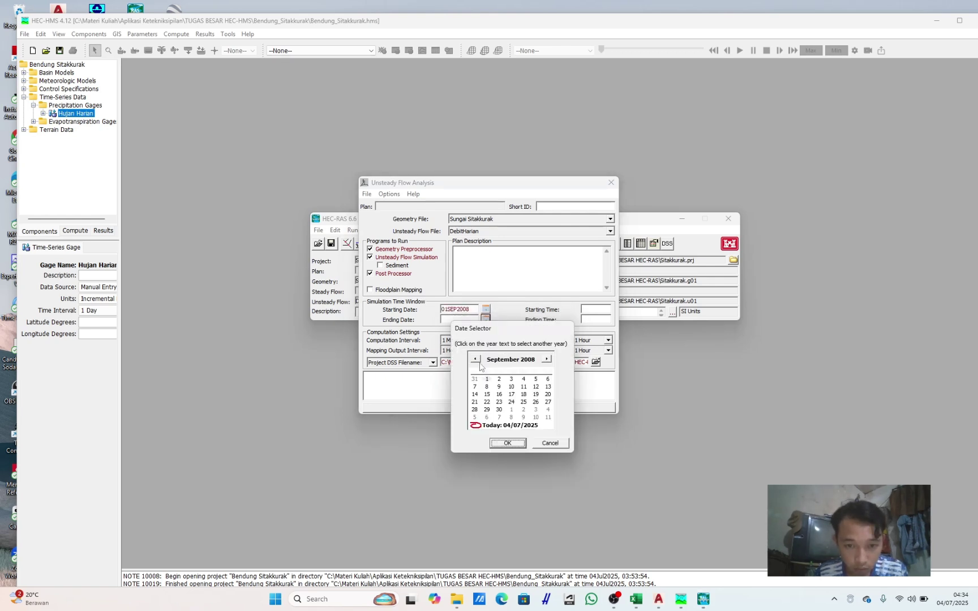
pyautogui.click(511, 380)
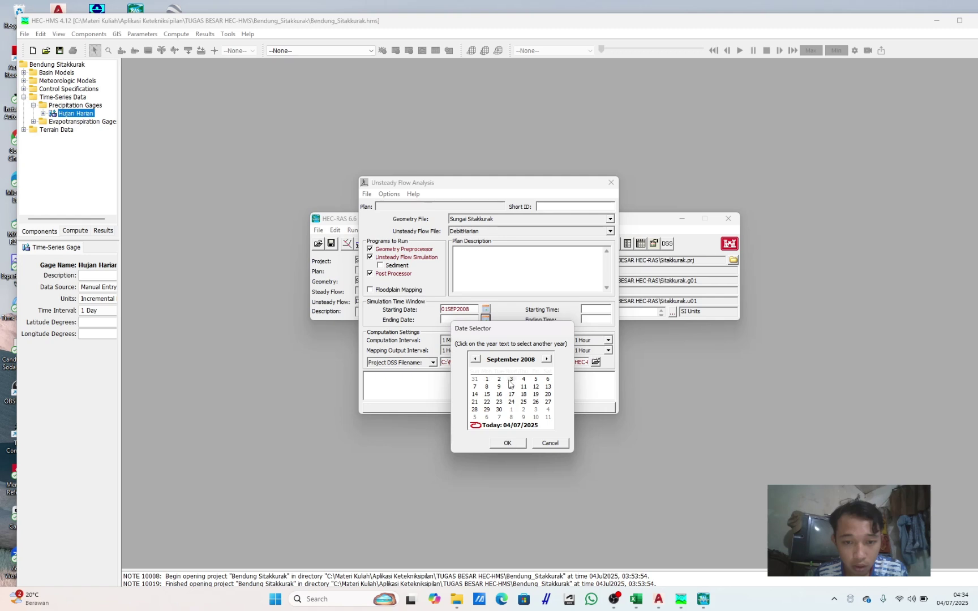
pyautogui.click(513, 443)
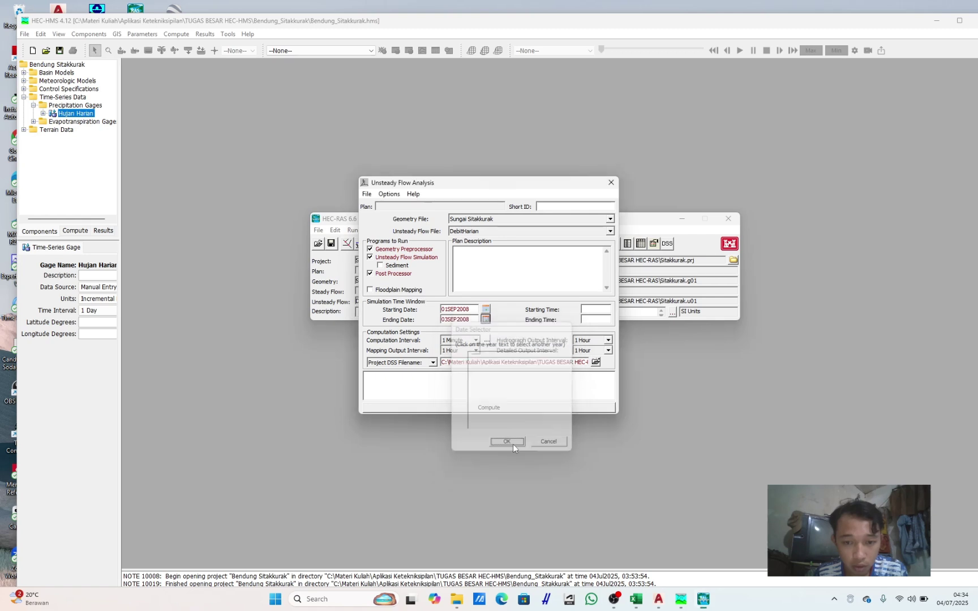
pyautogui.click(587, 311)
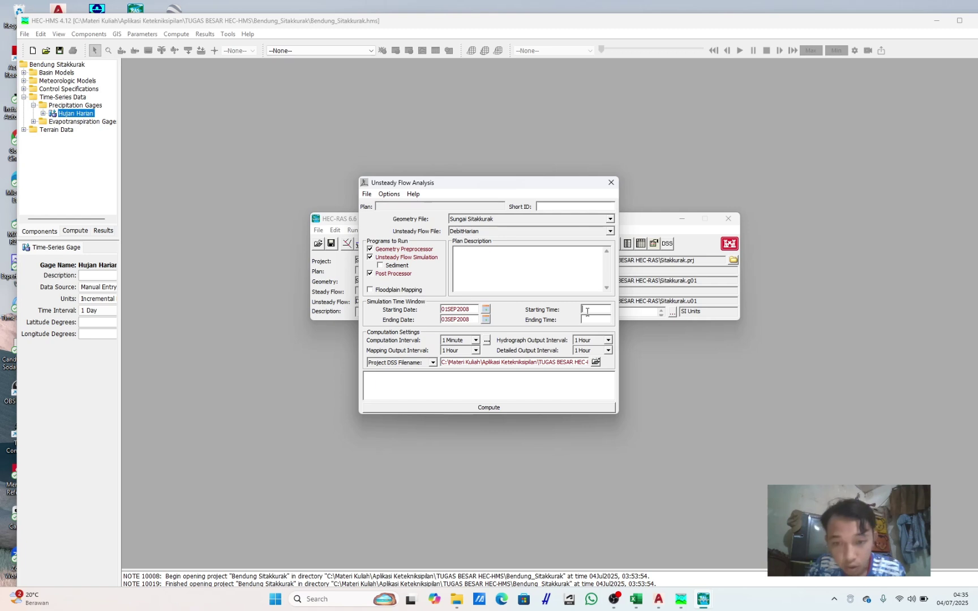
pyautogui.write('000')
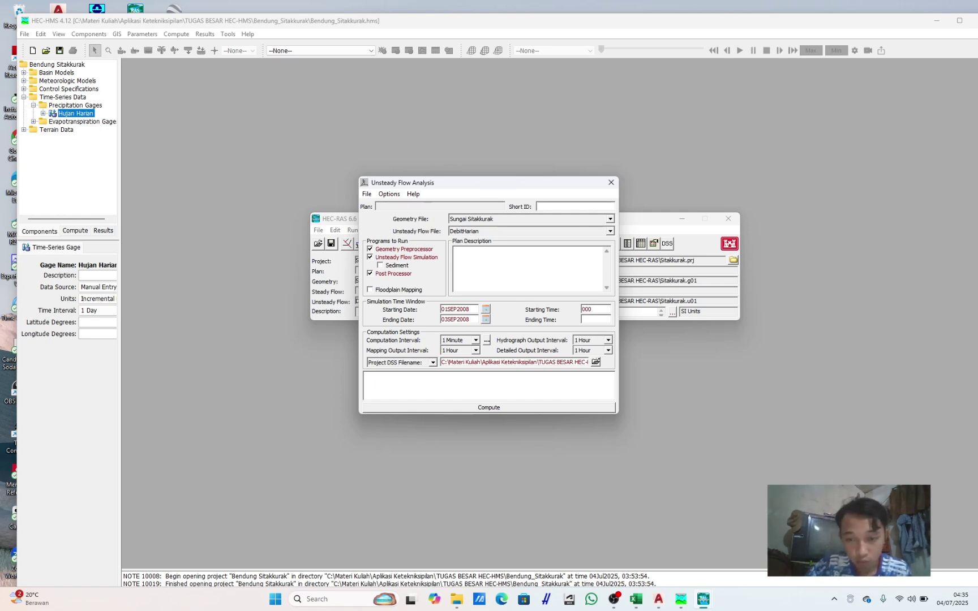
pyautogui.click(584, 319)
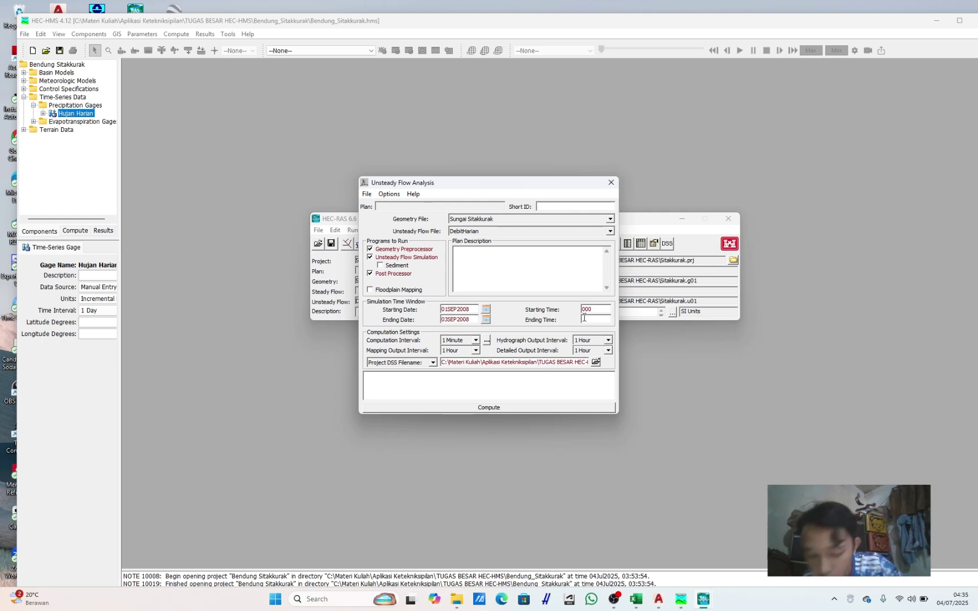
pyautogui.write('000')
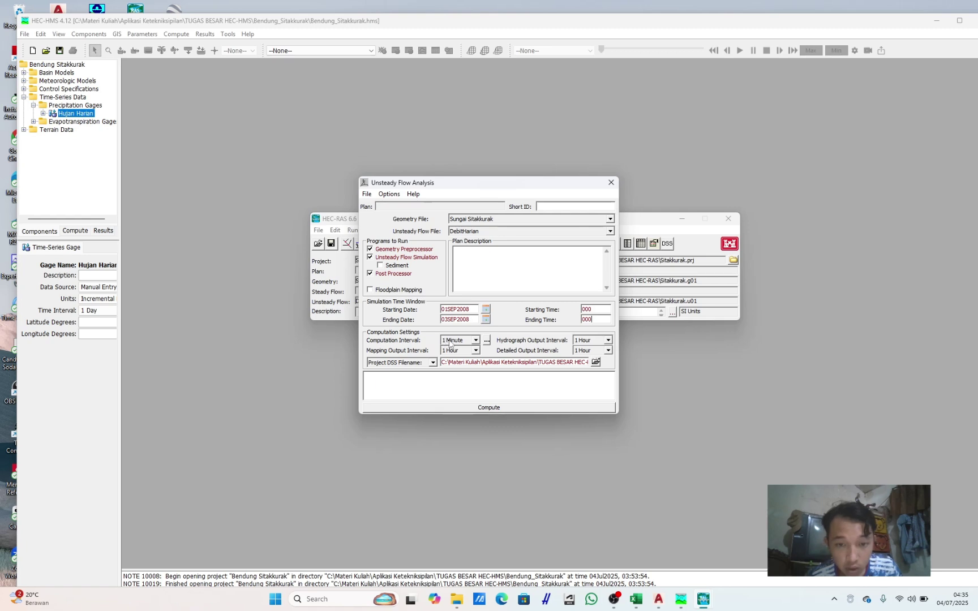
# Step: Set the mapping, hydrograph and detailed output intervals all to 10 Minute
pyautogui.click(461, 351)
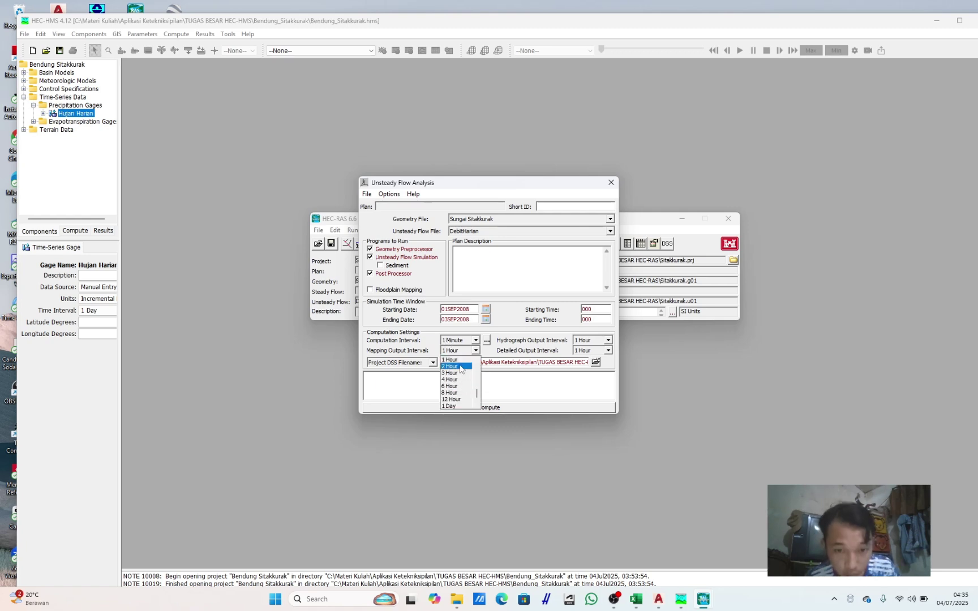
pyautogui.scroll(3, 462, 385)
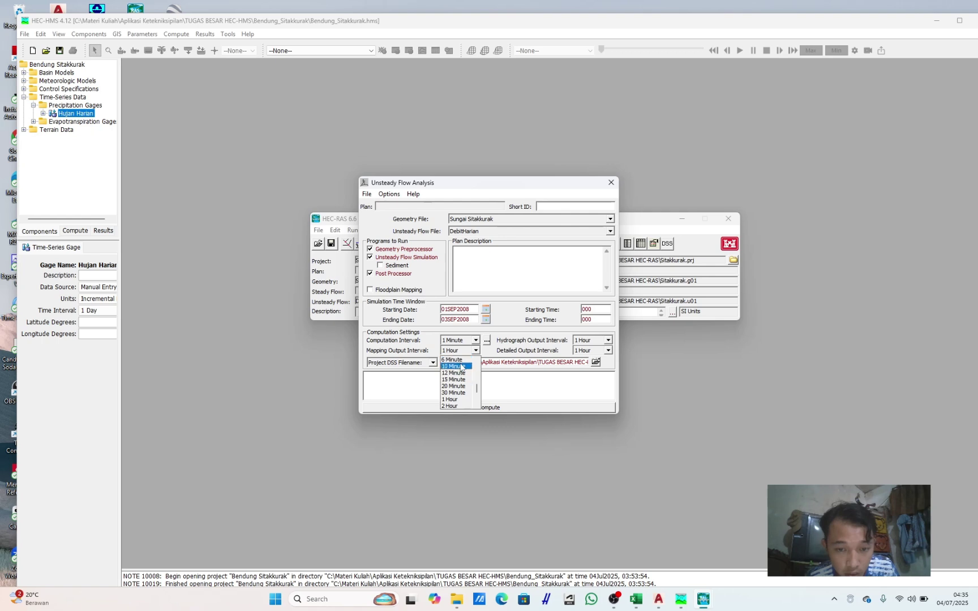
pyautogui.click(460, 366)
pyautogui.click(590, 340)
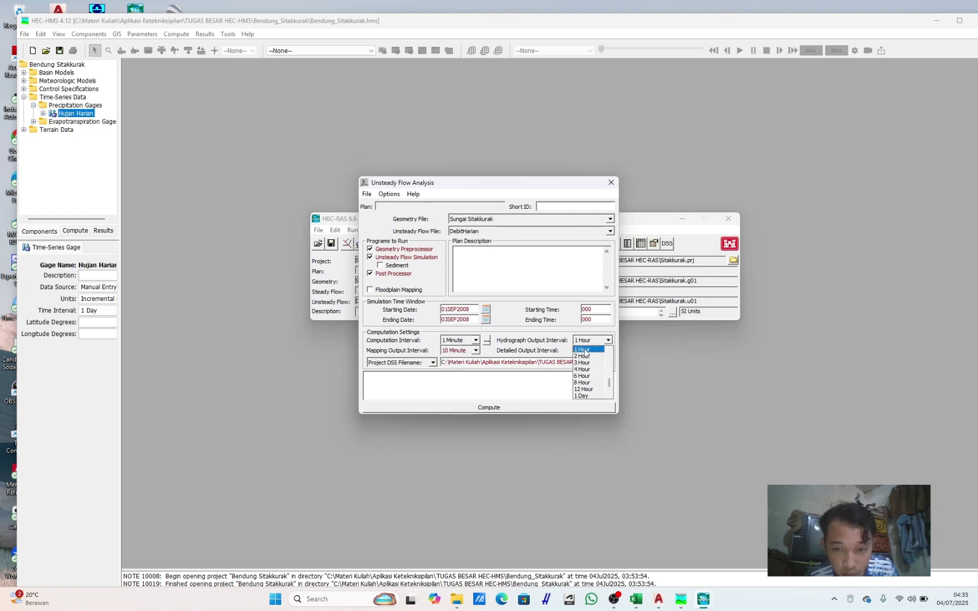
pyautogui.scroll(3, 588, 367)
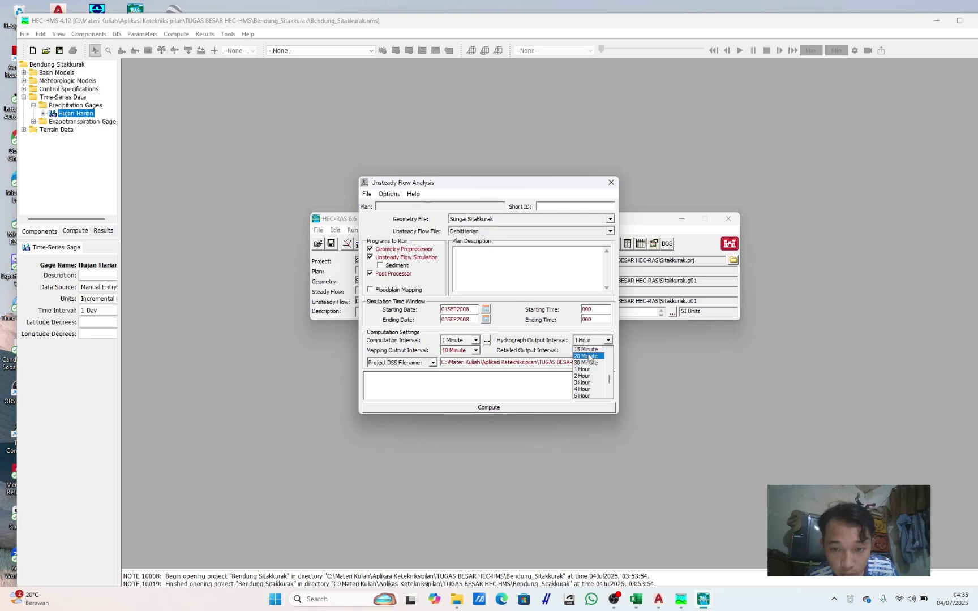
pyautogui.click(588, 356)
pyautogui.click(599, 350)
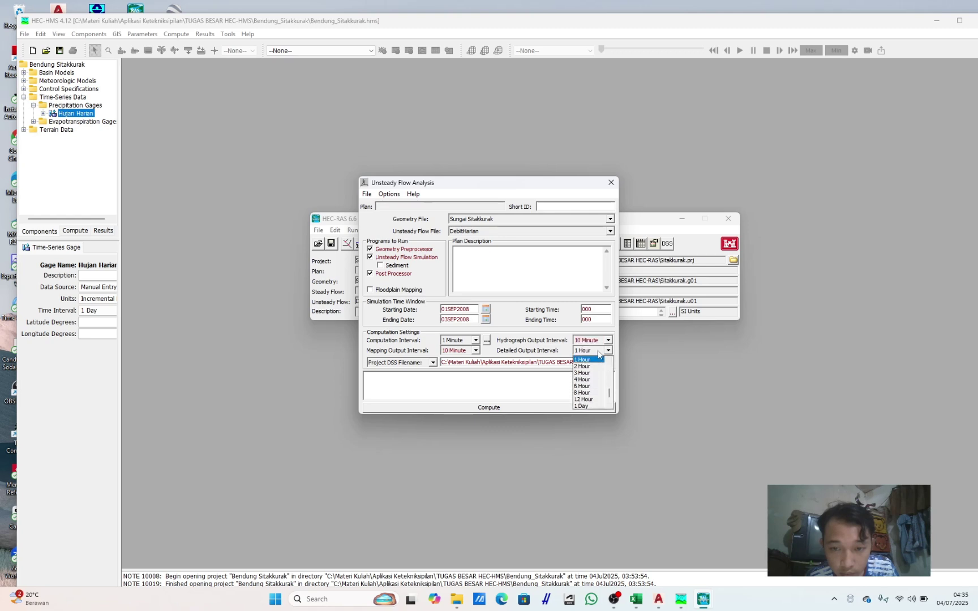
pyautogui.scroll(2, 592, 372)
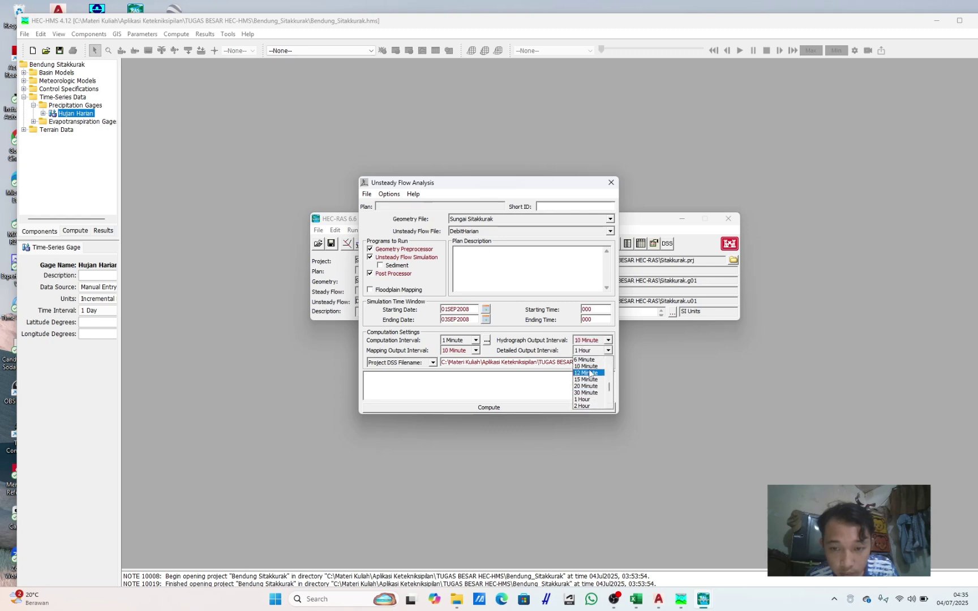
pyautogui.click(588, 366)
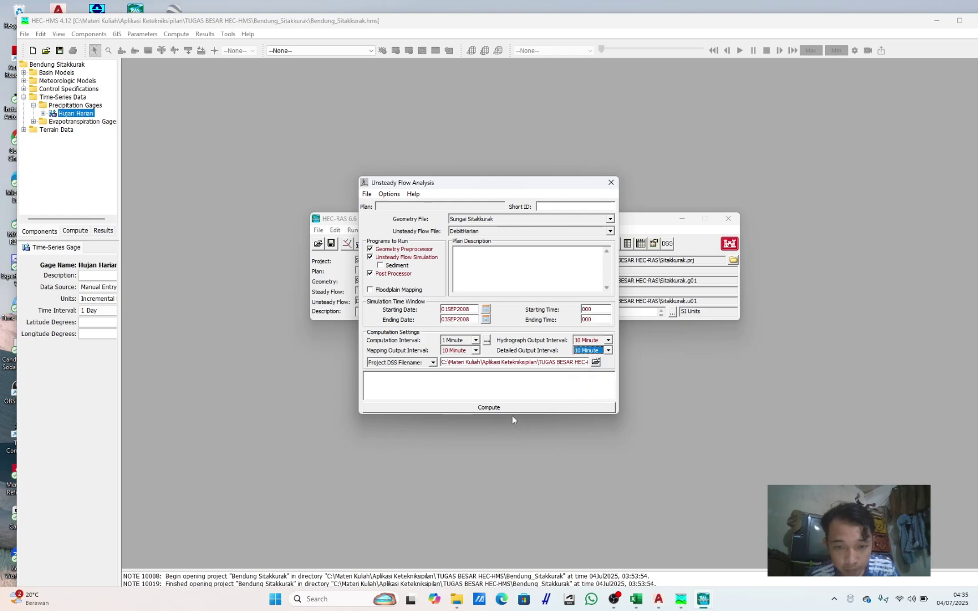
# Step: Try to compute the unsteady flow simulation, read through the reported errors, and close the analysis window
pyautogui.click(489, 409)
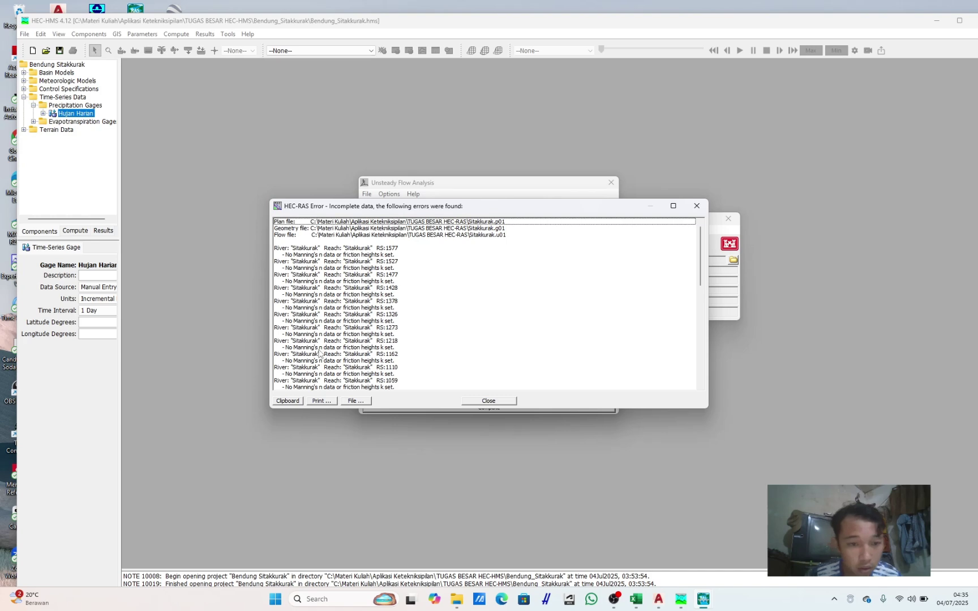
pyautogui.scroll(-1, 329, 346)
pyautogui.scroll(1, 338, 343)
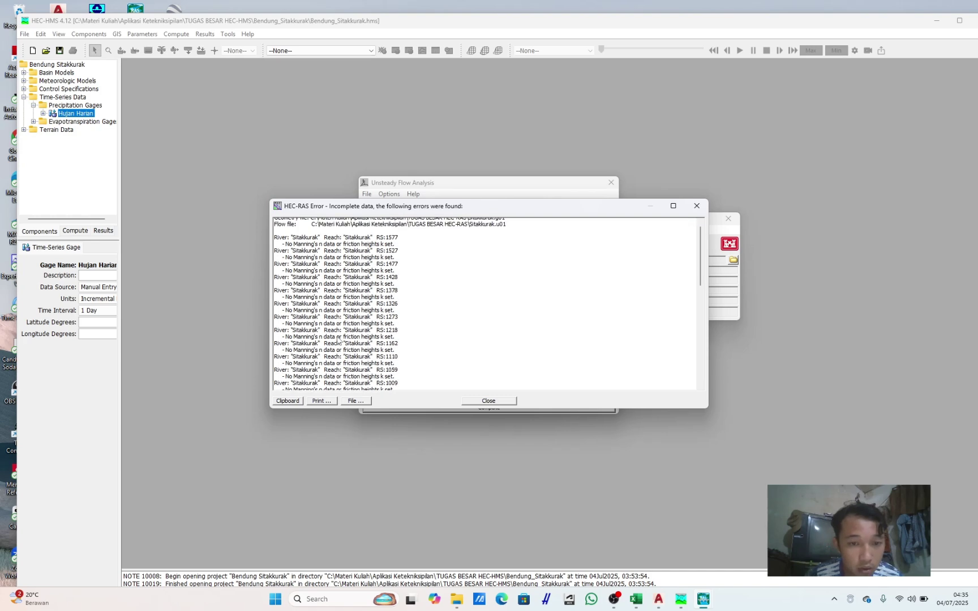
pyautogui.scroll(-12, 338, 341)
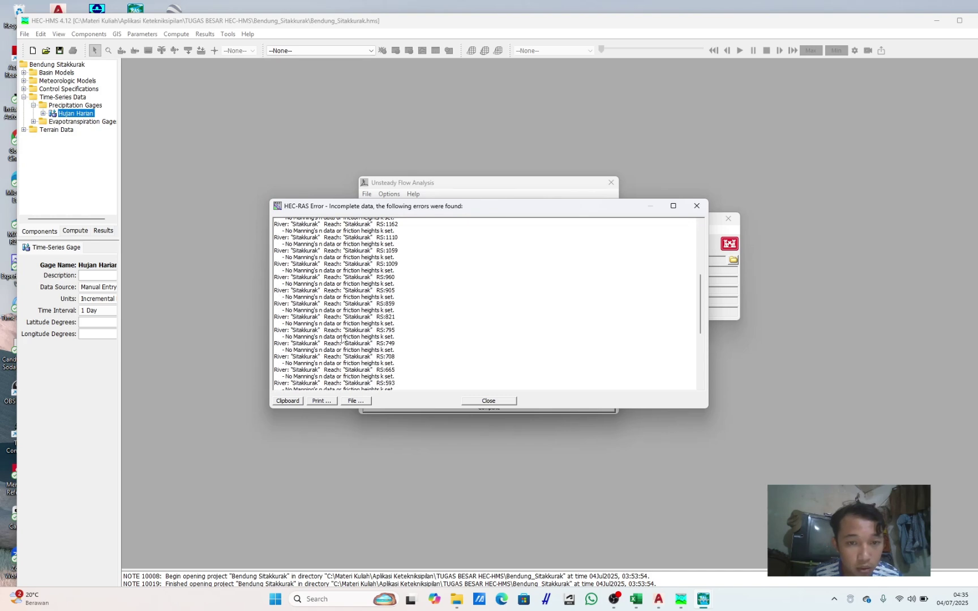
pyautogui.click(490, 401)
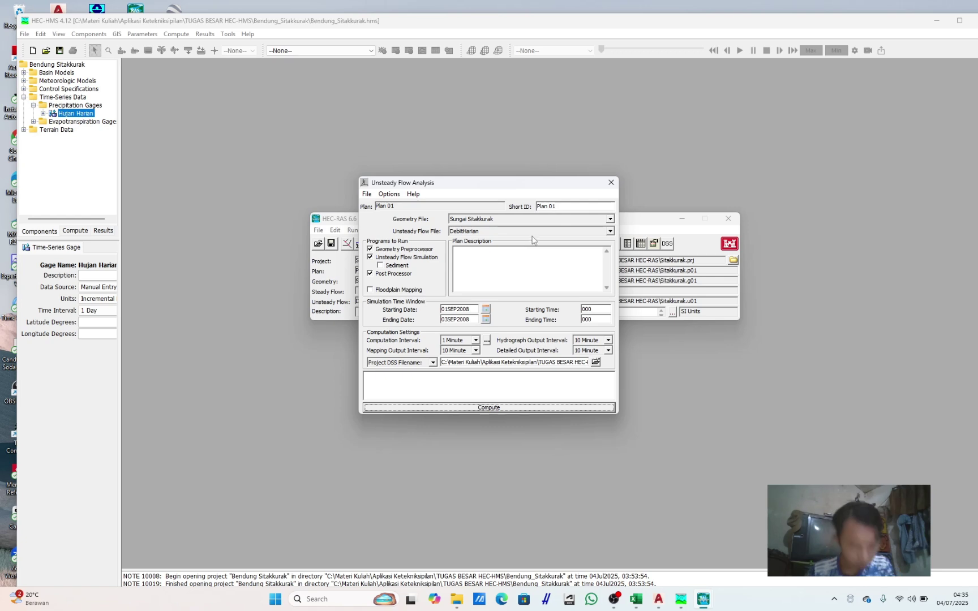
pyautogui.click(606, 186)
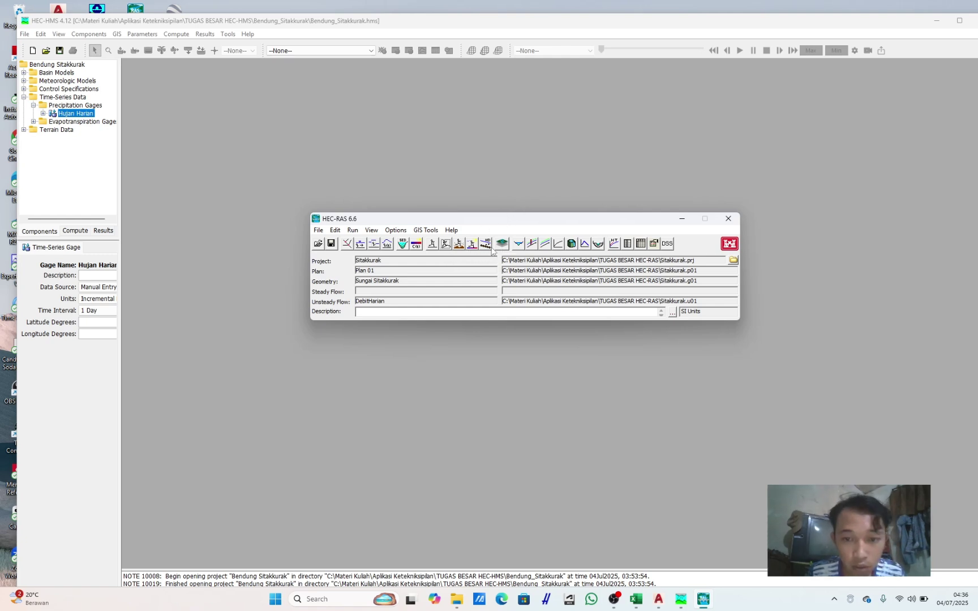
pyautogui.click(447, 245)
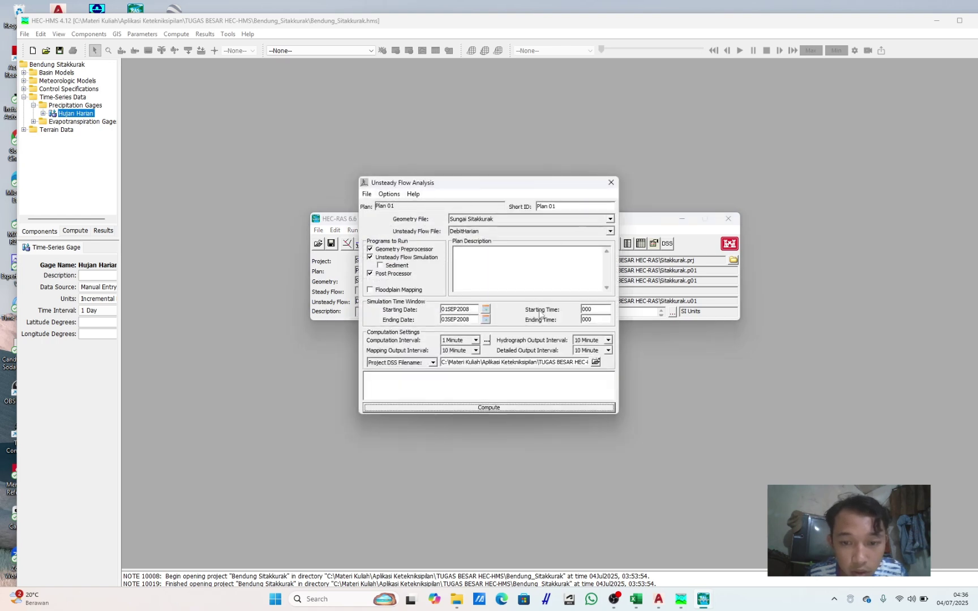
pyautogui.click(610, 182)
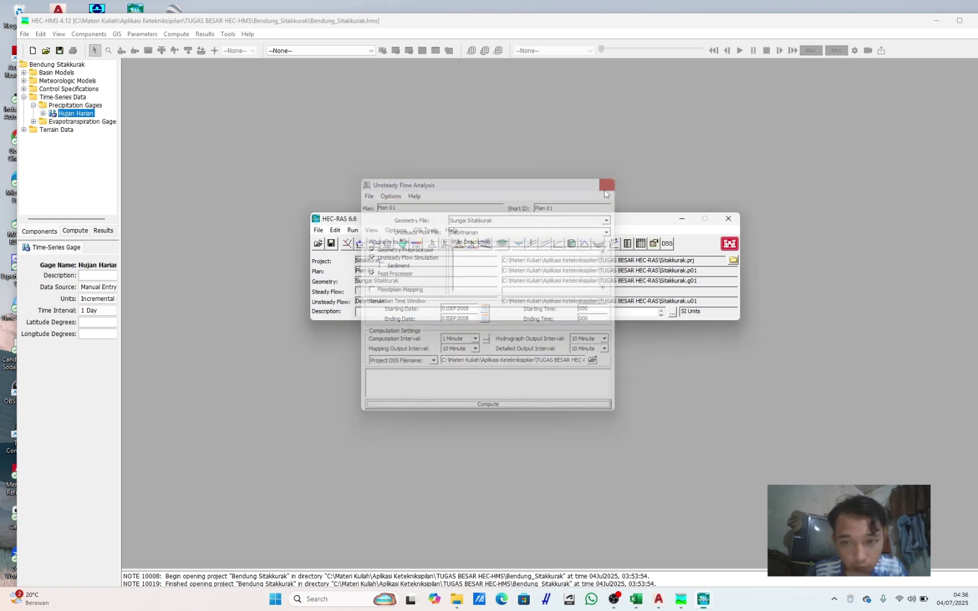
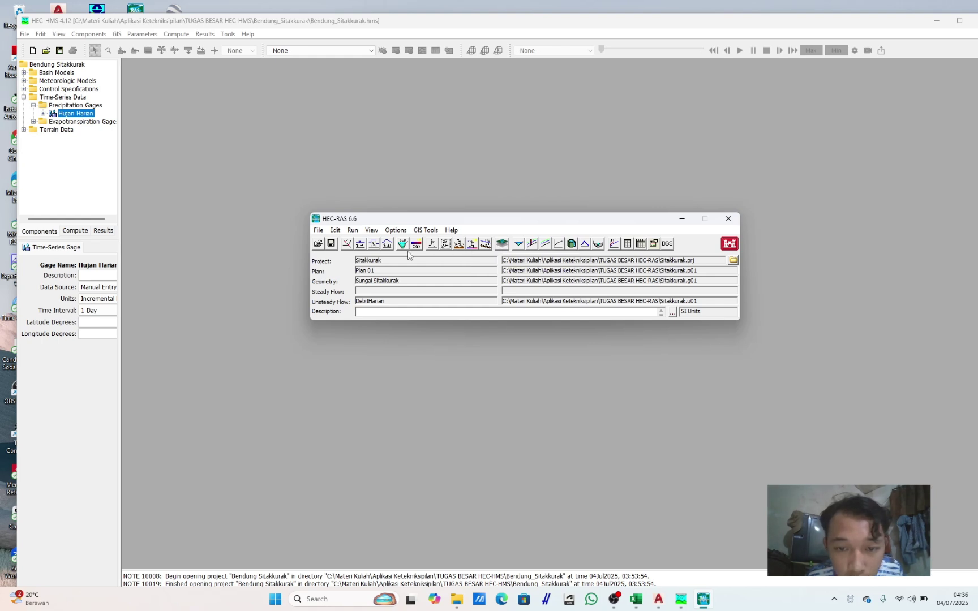
# Step: Open the geometric data editor for the Sungai Sitakkurak geometry
pyautogui.click(346, 245)
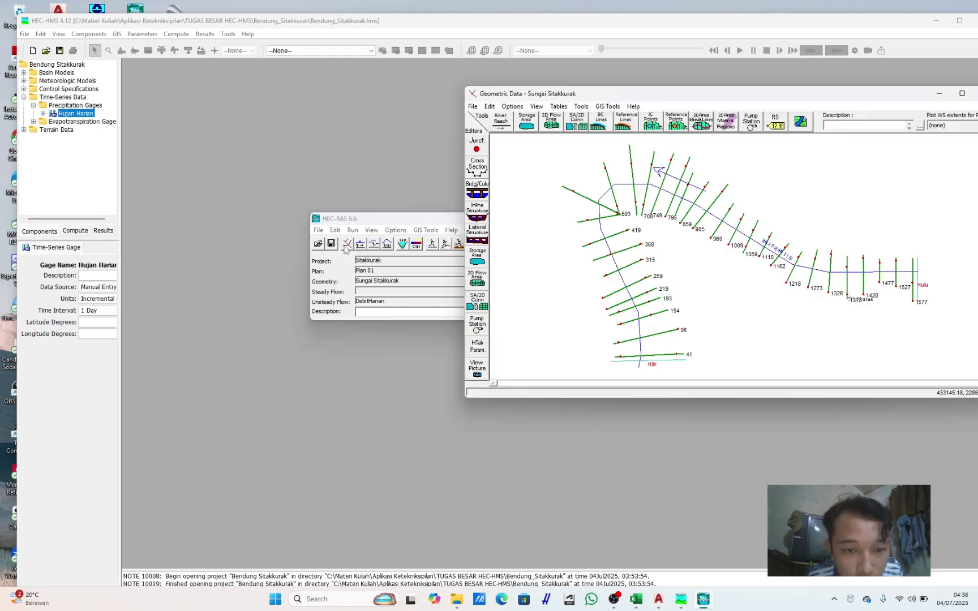
pyautogui.moveTo(575, 96); pyautogui.dragTo(378, 130)
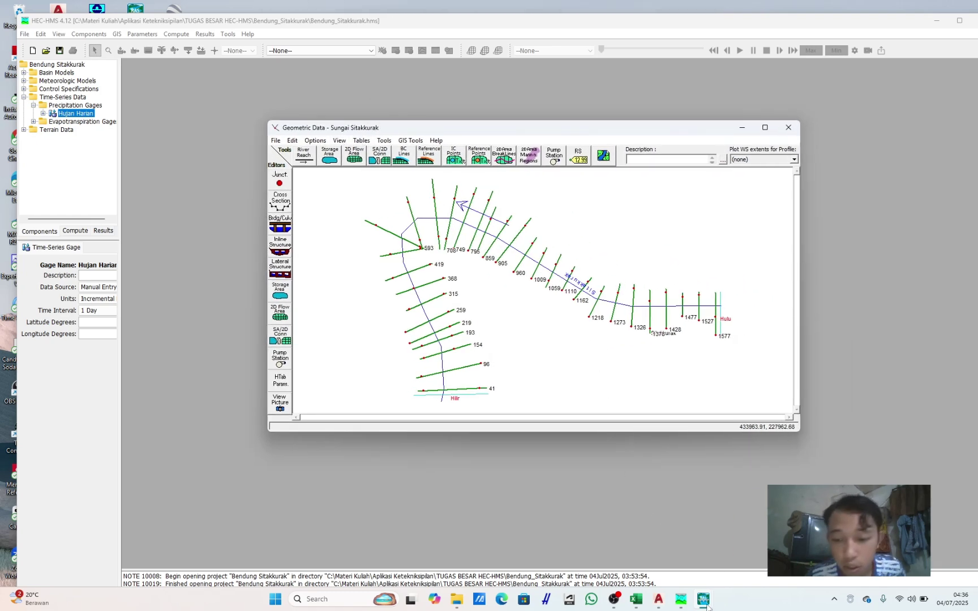
pyautogui.click(614, 598)
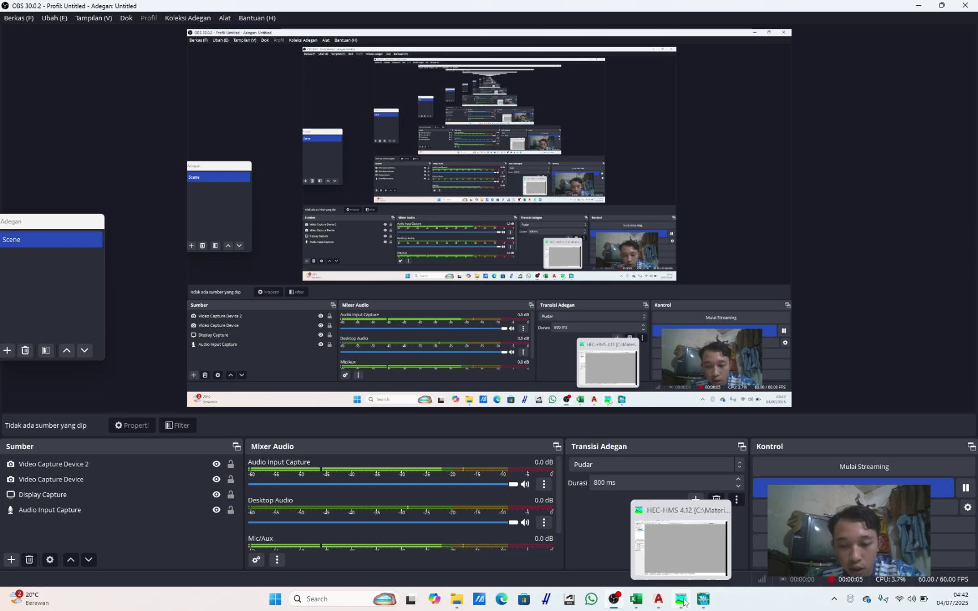
pyautogui.moveTo(679, 600)
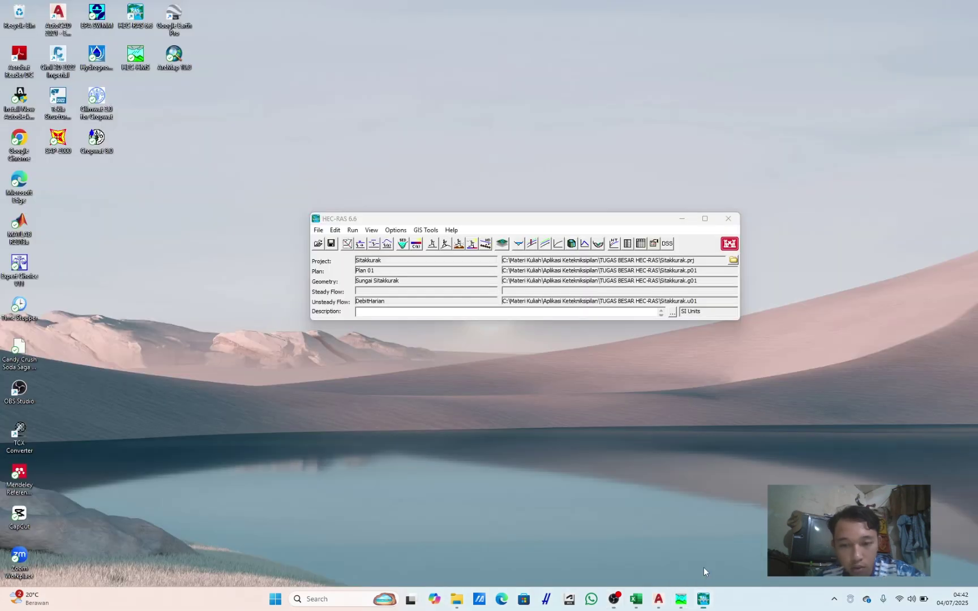
pyautogui.click(703, 569)
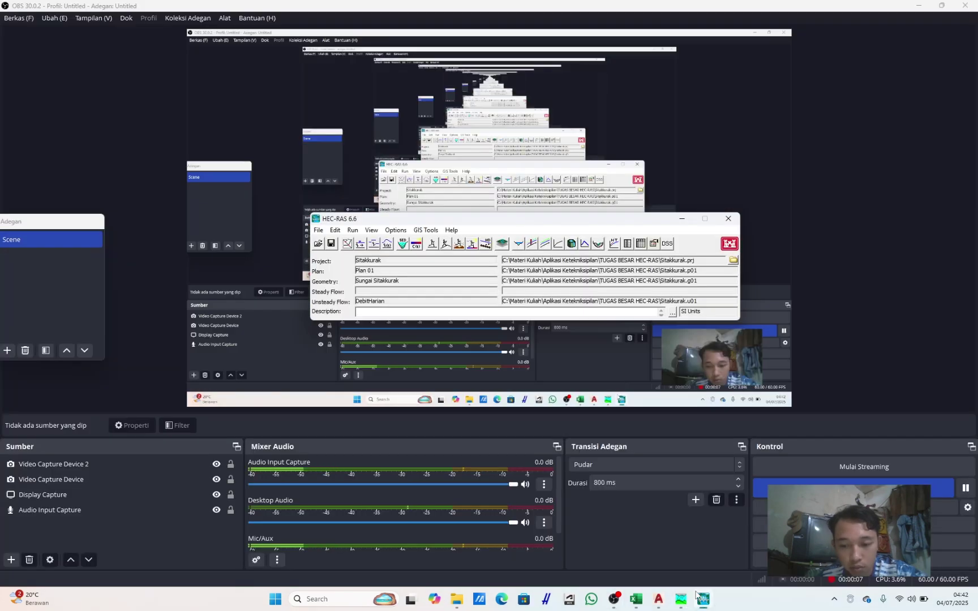
pyautogui.click(347, 247)
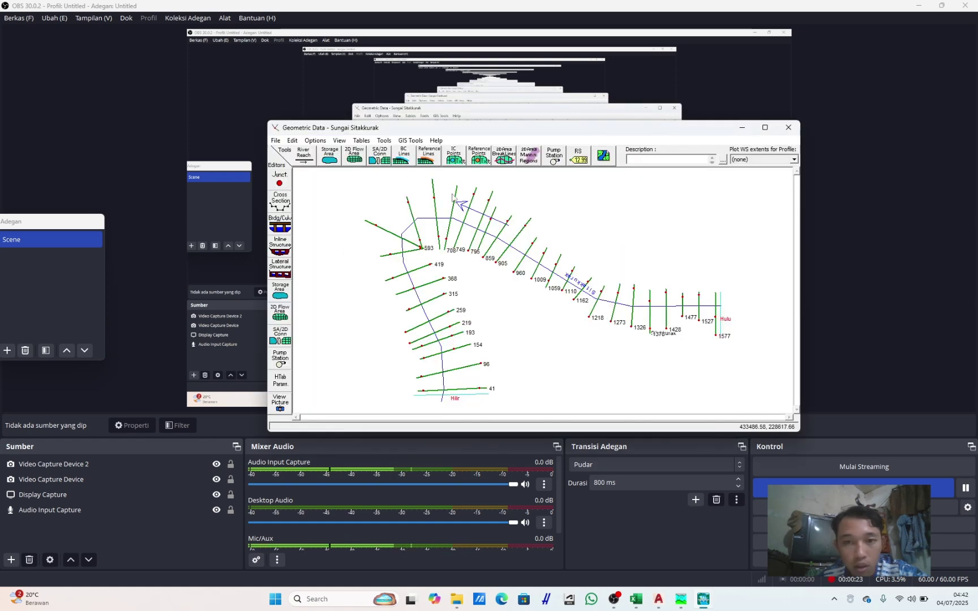
# Step: Set Manning's n #1, n #2 and n #3 to 0.025 for all Sitakkurak river stations and accept the table
pyautogui.click(361, 140)
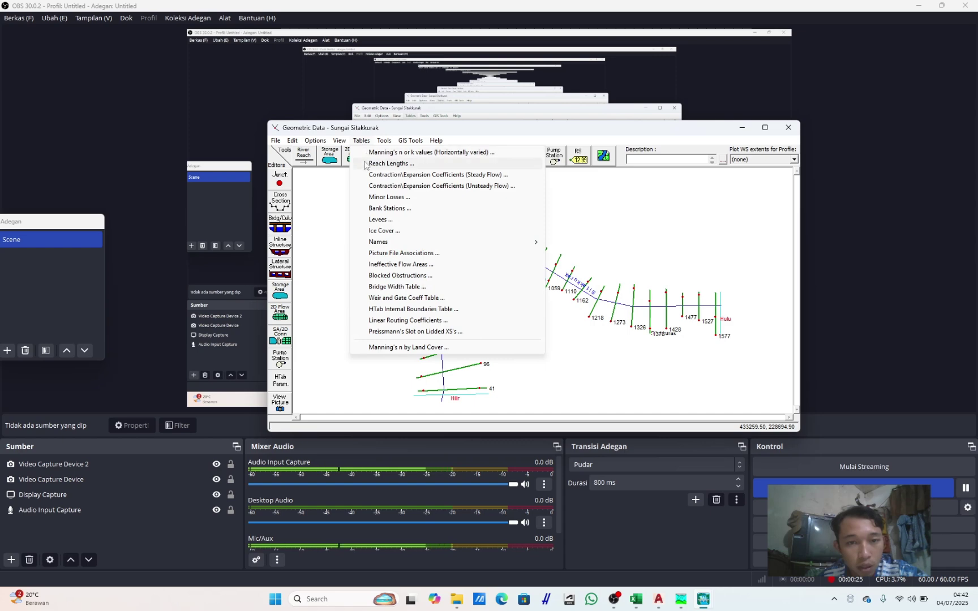
pyautogui.click(399, 152)
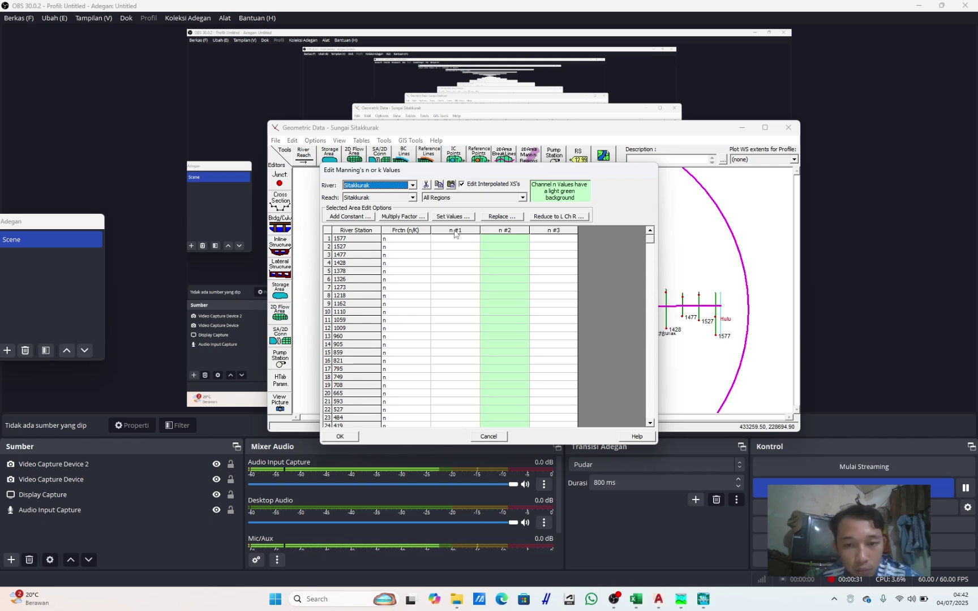
pyautogui.click(455, 231)
pyautogui.moveTo(455, 233); pyautogui.dragTo(540, 232)
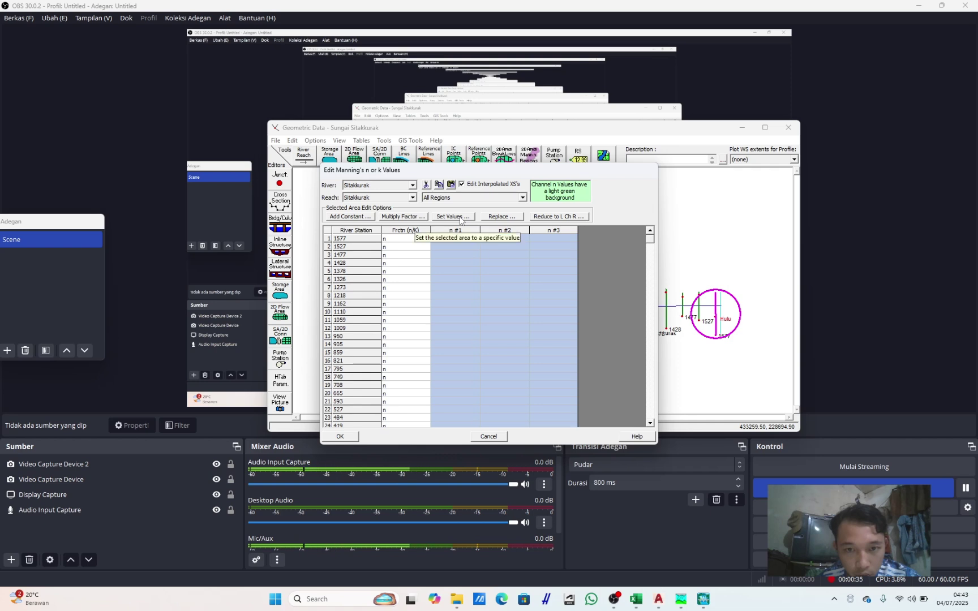
pyautogui.click(460, 219)
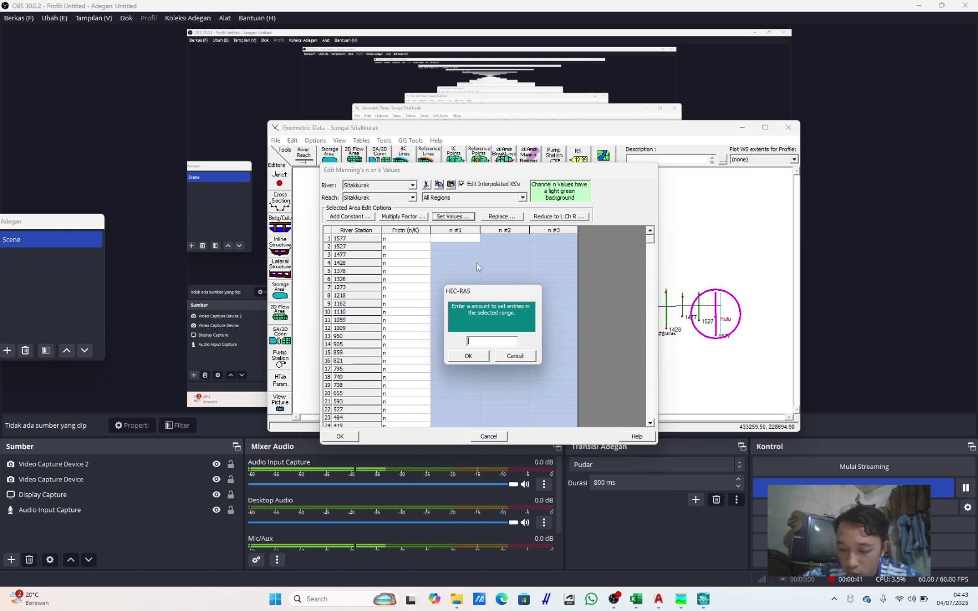
pyautogui.write('0.025')
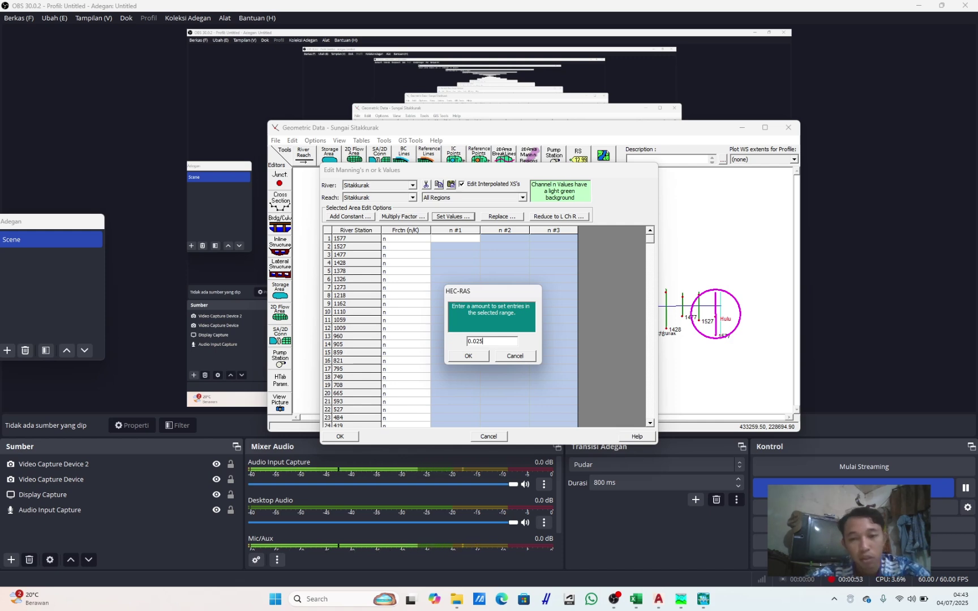
pyautogui.click(480, 357)
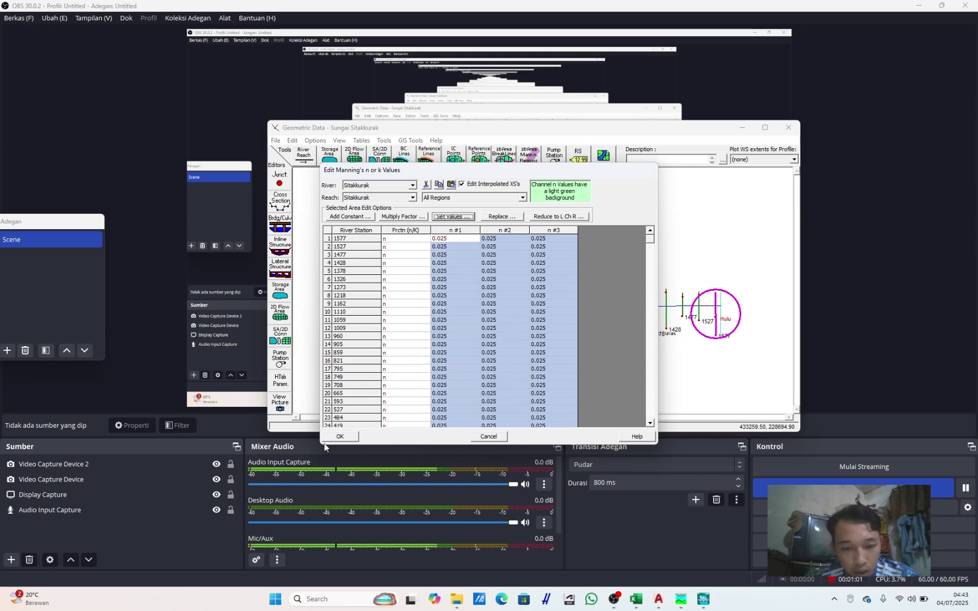
pyautogui.click(341, 436)
# Step: Save the Sungai Sitakkurak geometry data and exit the geometric data editor
pyautogui.click(275, 142)
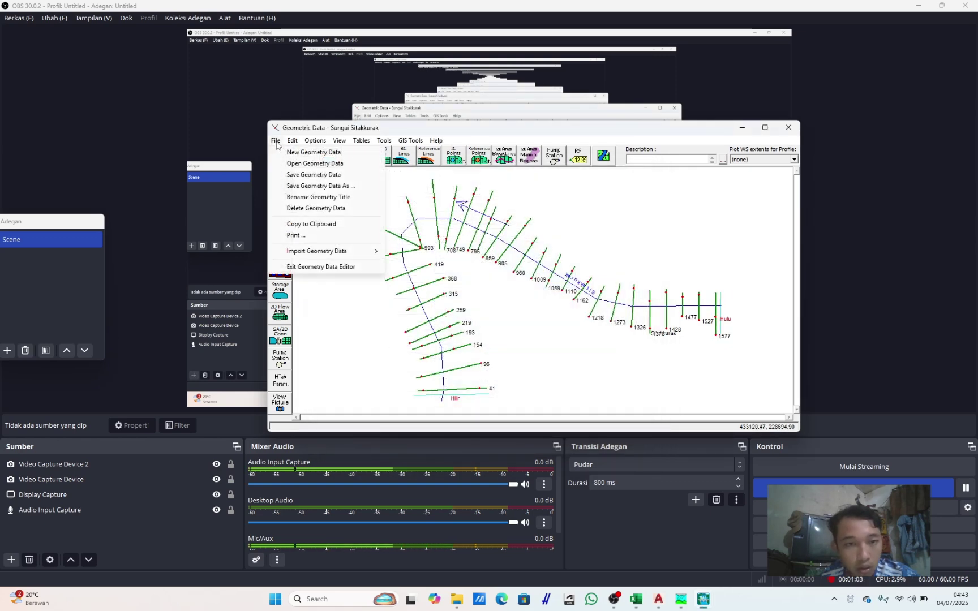
pyautogui.click(298, 175)
pyautogui.click(276, 141)
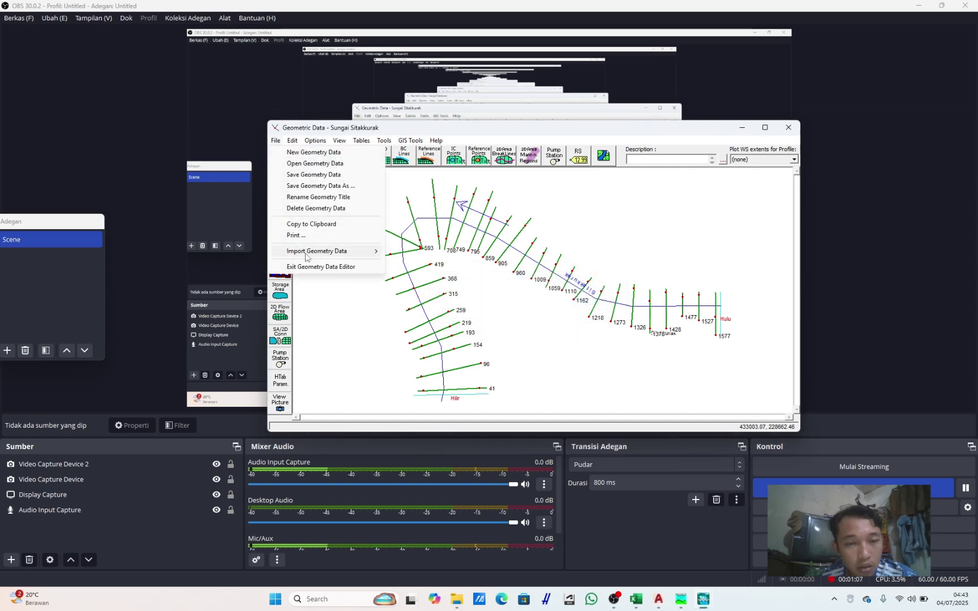
pyautogui.click(317, 267)
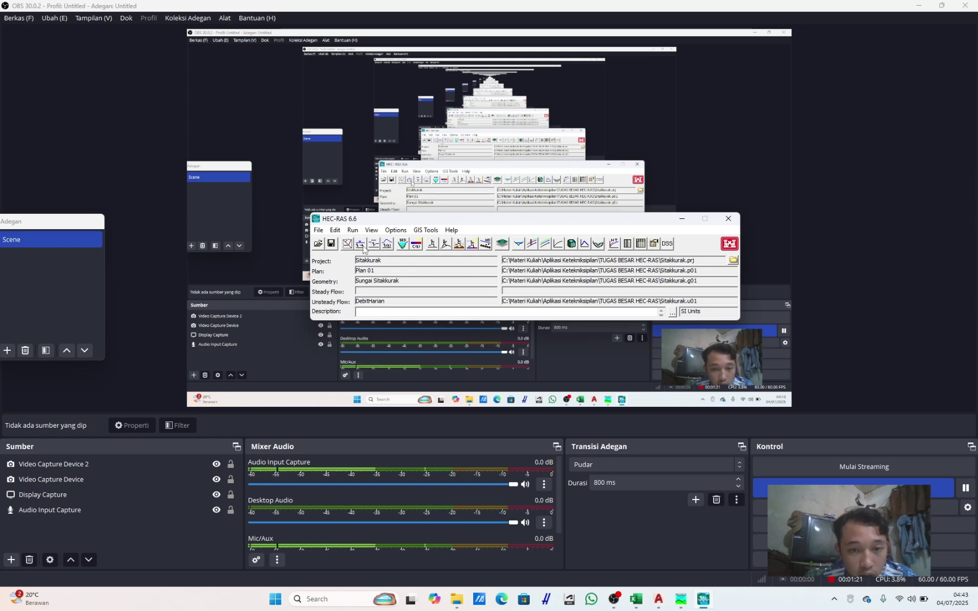
# Step: Compute the unsteady flow simulation for Plan 01, review the volume accounting error in the computation messages, and close the report
pyautogui.click(447, 246)
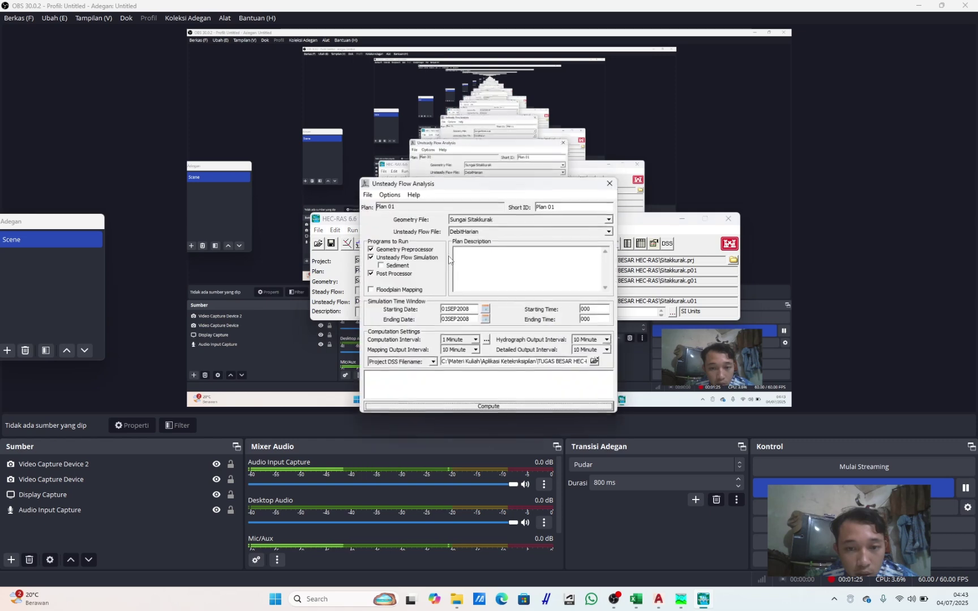
pyautogui.click(494, 407)
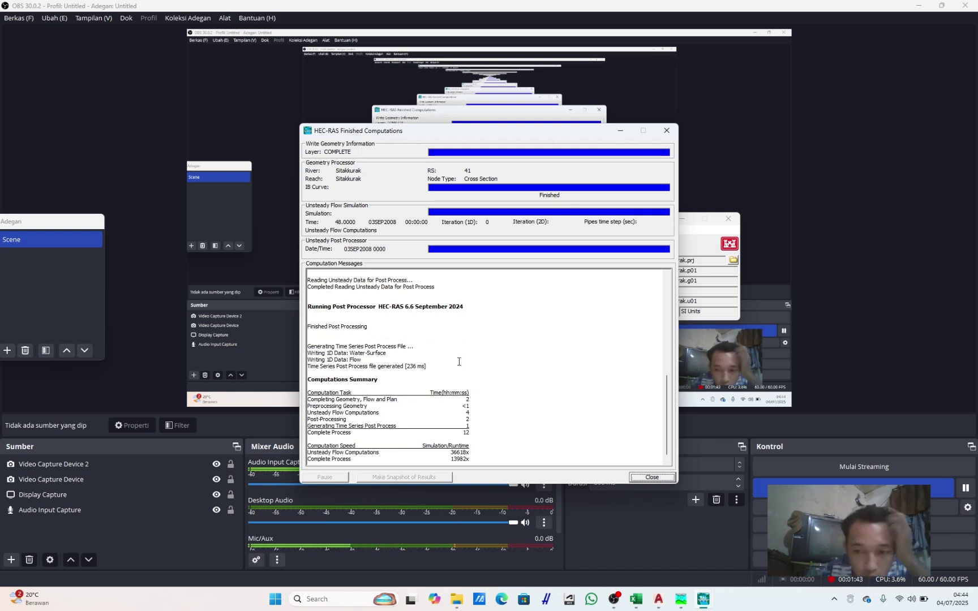
pyautogui.scroll(2, 428, 396)
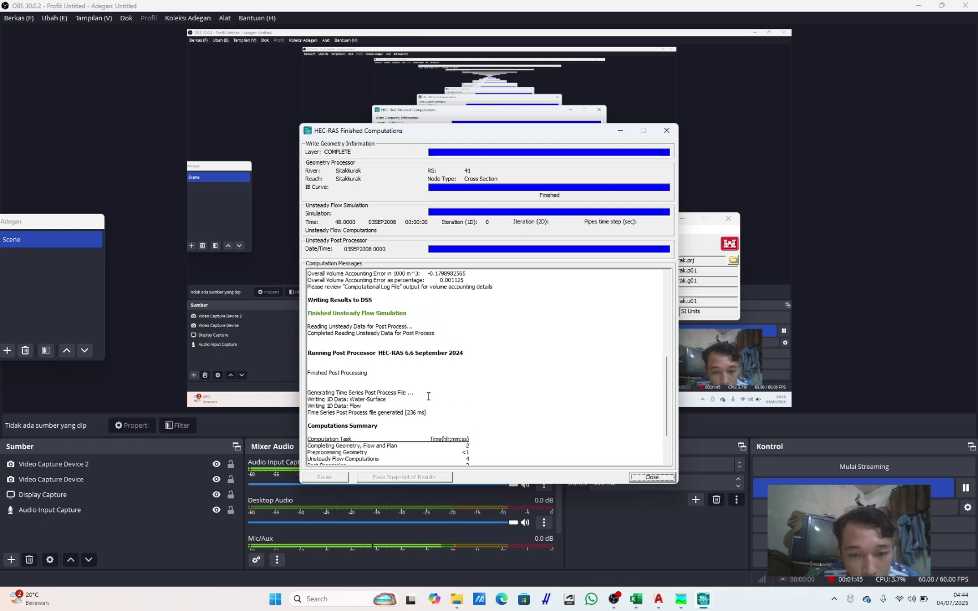
pyautogui.scroll(2, 428, 396)
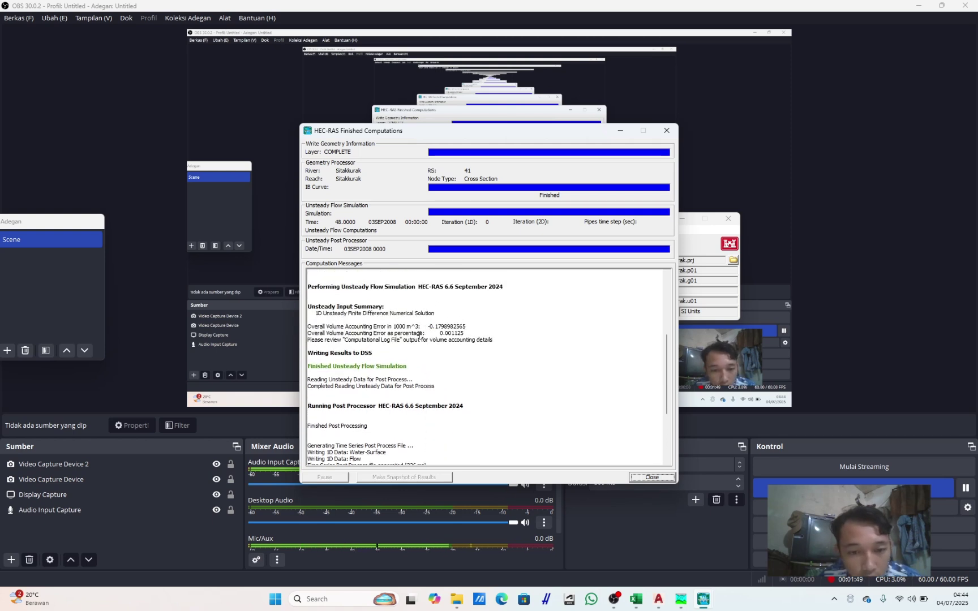
pyautogui.moveTo(427, 327); pyautogui.dragTo(438, 339)
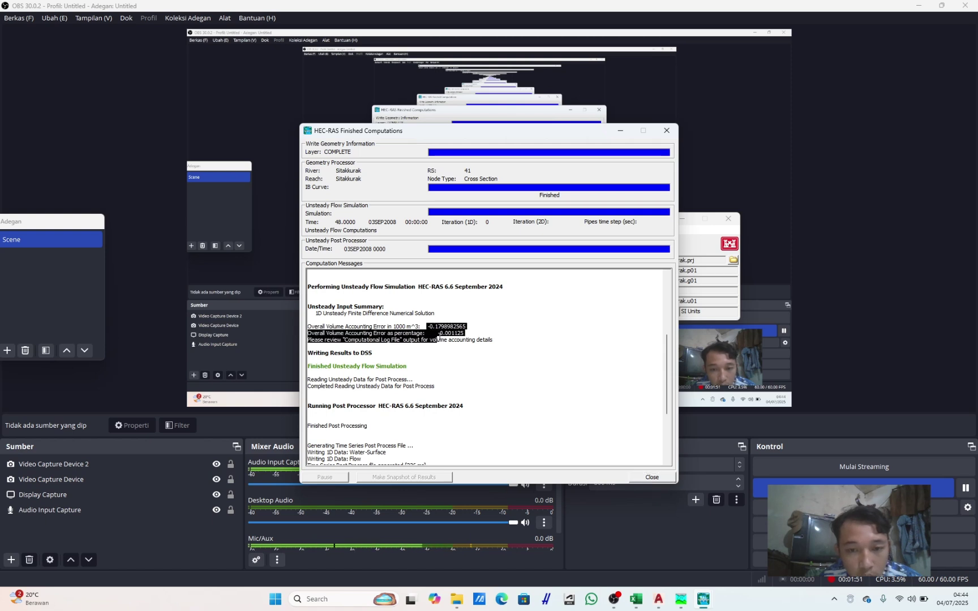
pyautogui.click(423, 355)
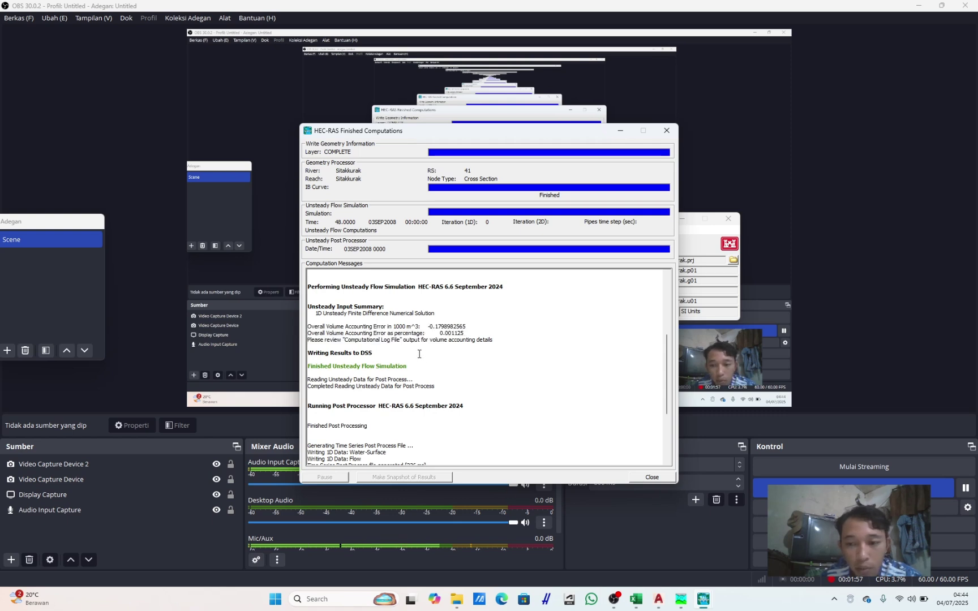
pyautogui.scroll(3, 410, 373)
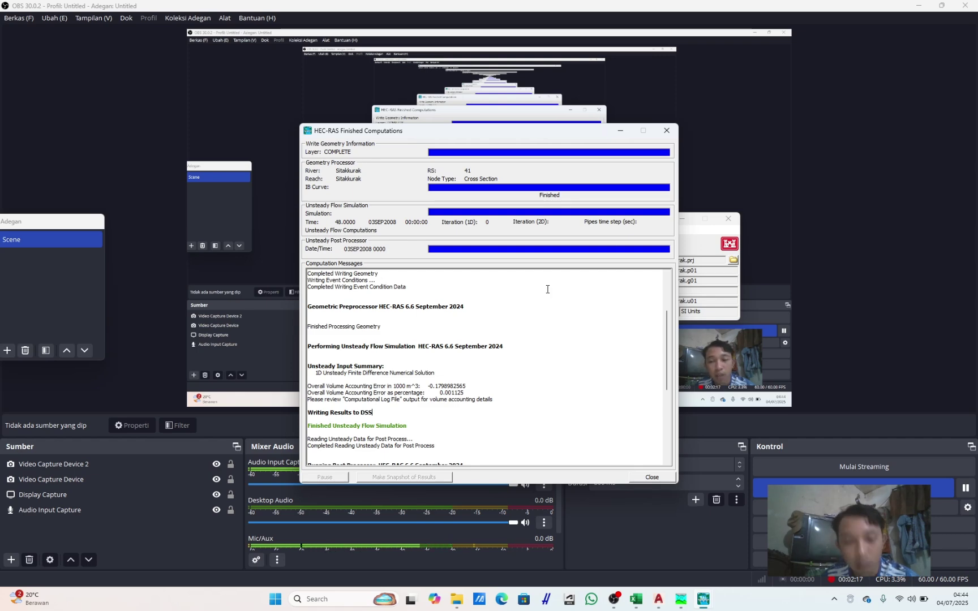
pyautogui.click(666, 130)
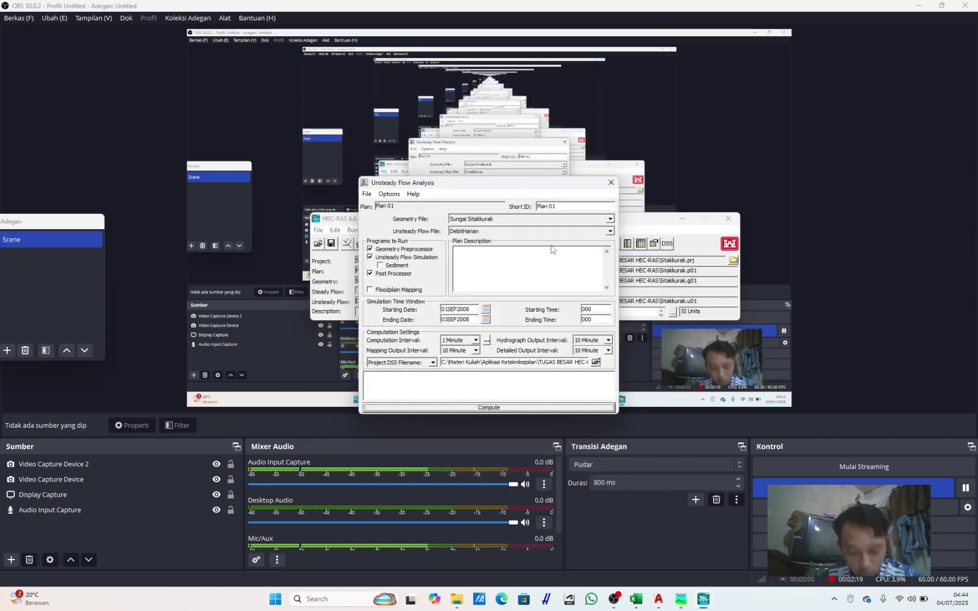
# Step: Run the Plan 01 unsteady flow computation once more, and close the report and the analysis window
pyautogui.click(472, 407)
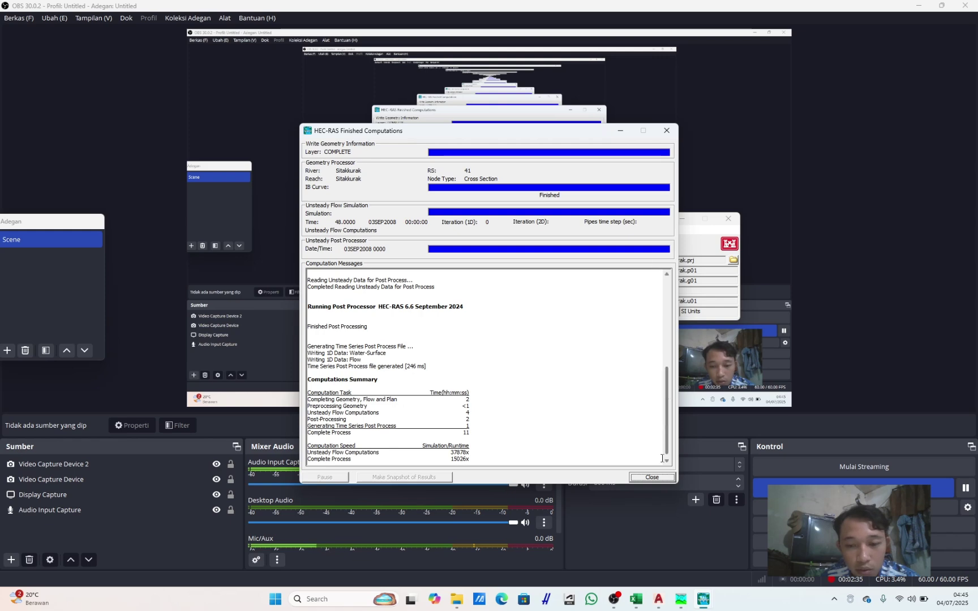
pyautogui.click(652, 477)
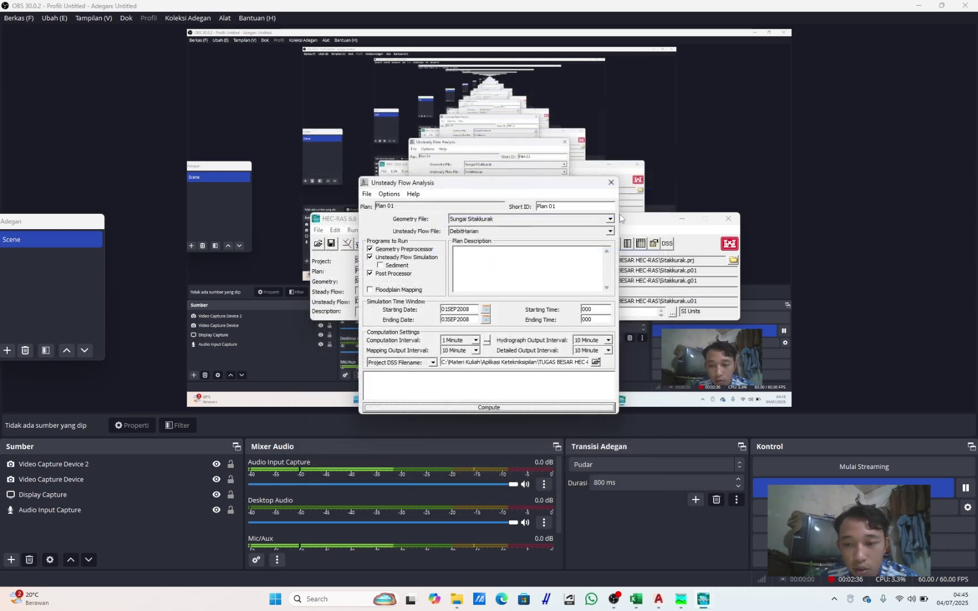
pyautogui.click(607, 184)
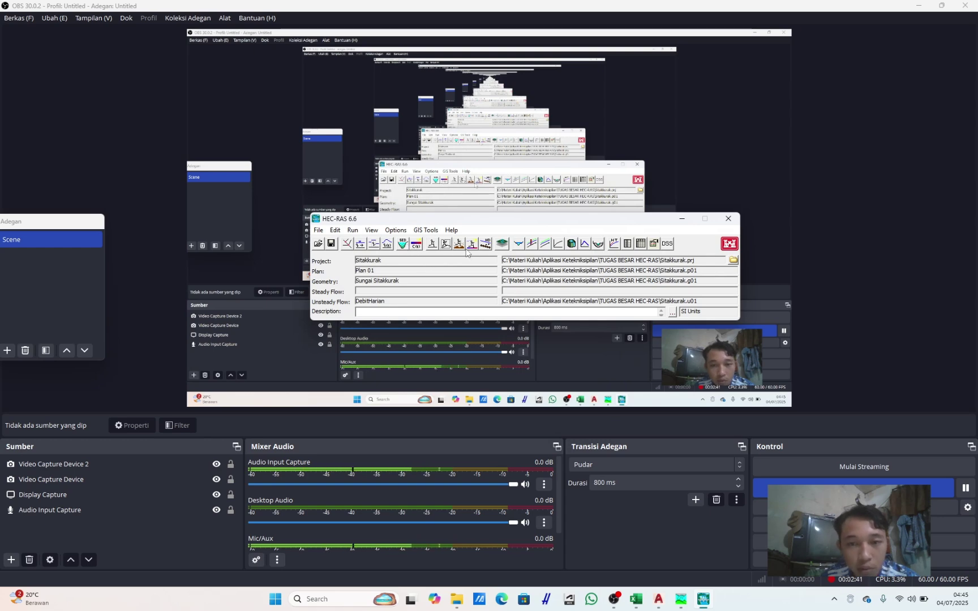
# Step: Open the profile plot of the Sitakkurak reach and check its plot label options
pyautogui.click(530, 246)
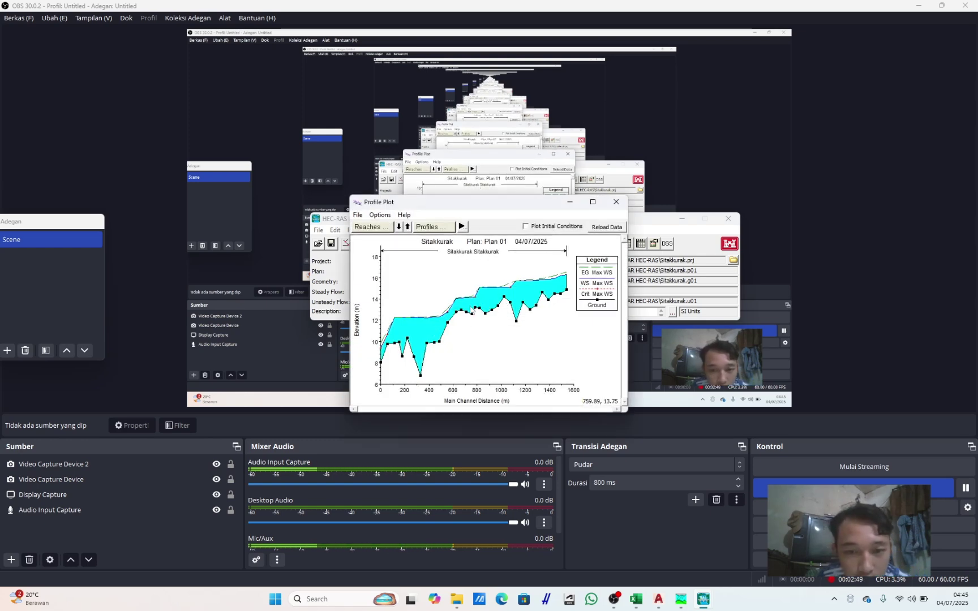
pyautogui.rightClick(488, 339)
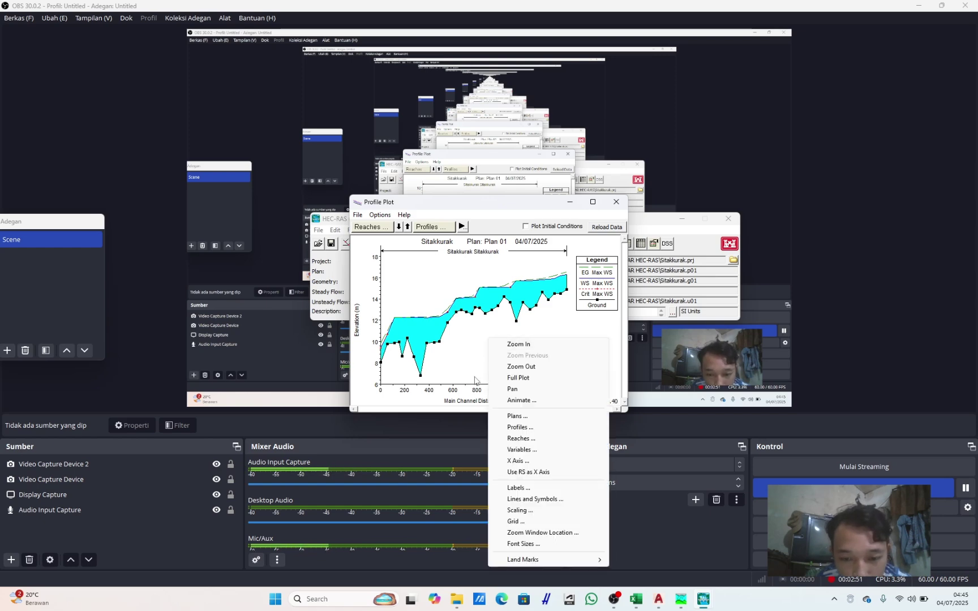
pyautogui.click(530, 487)
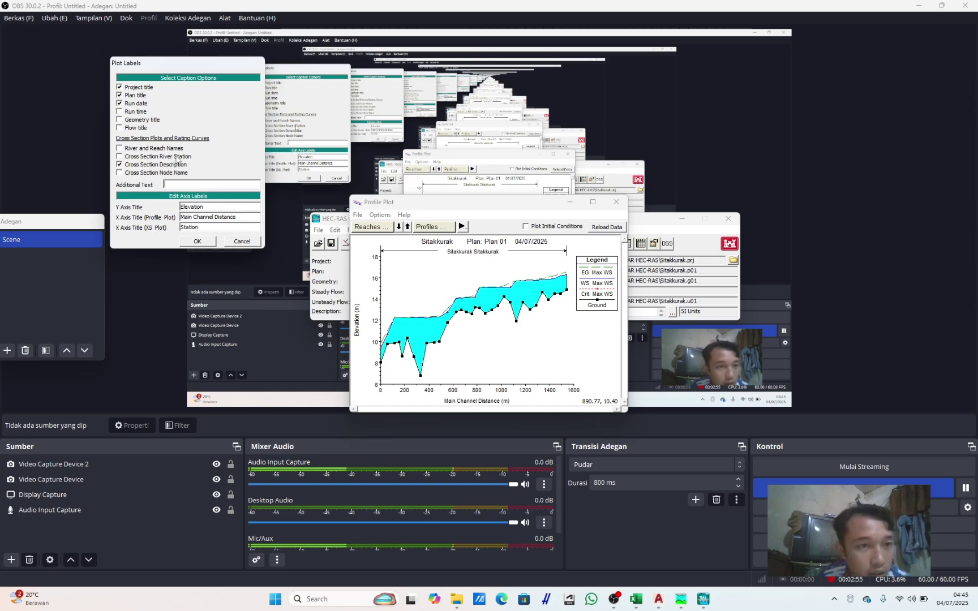
pyautogui.click(197, 241)
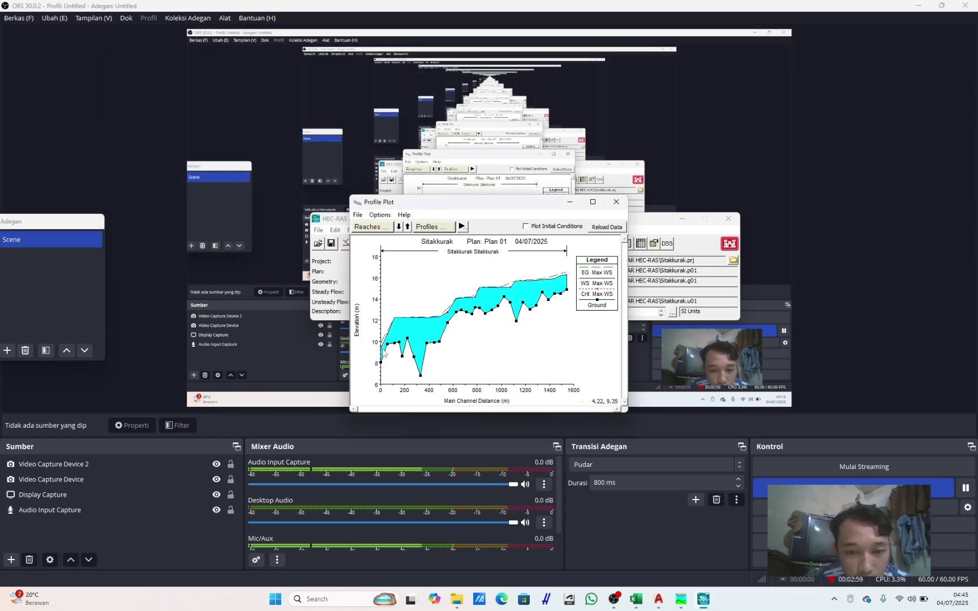
# Step: Examine the maximum water surface profile closely along the channel and as a whole
pyautogui.scroll(3, 399, 350)
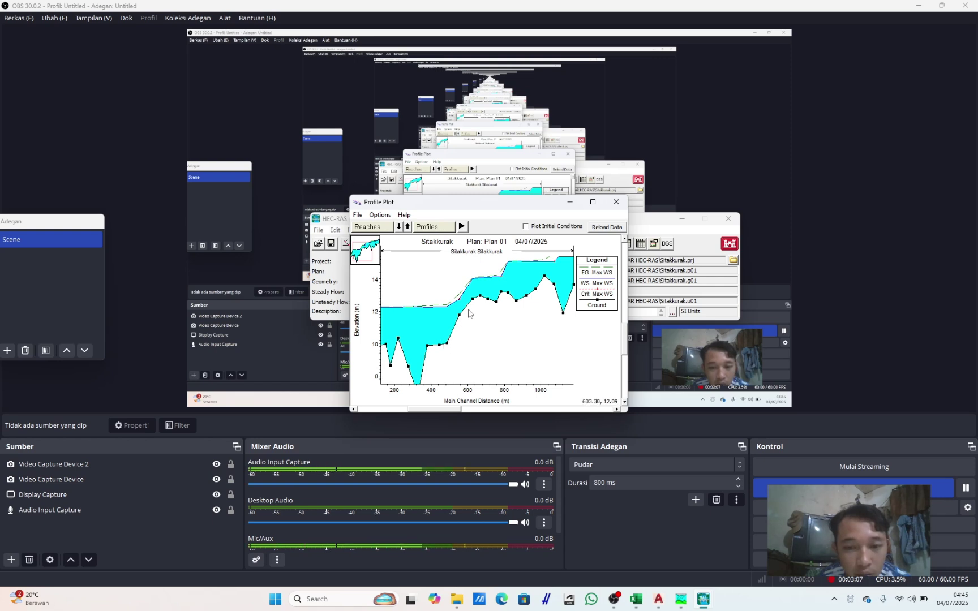
pyautogui.scroll(-2, 478, 300)
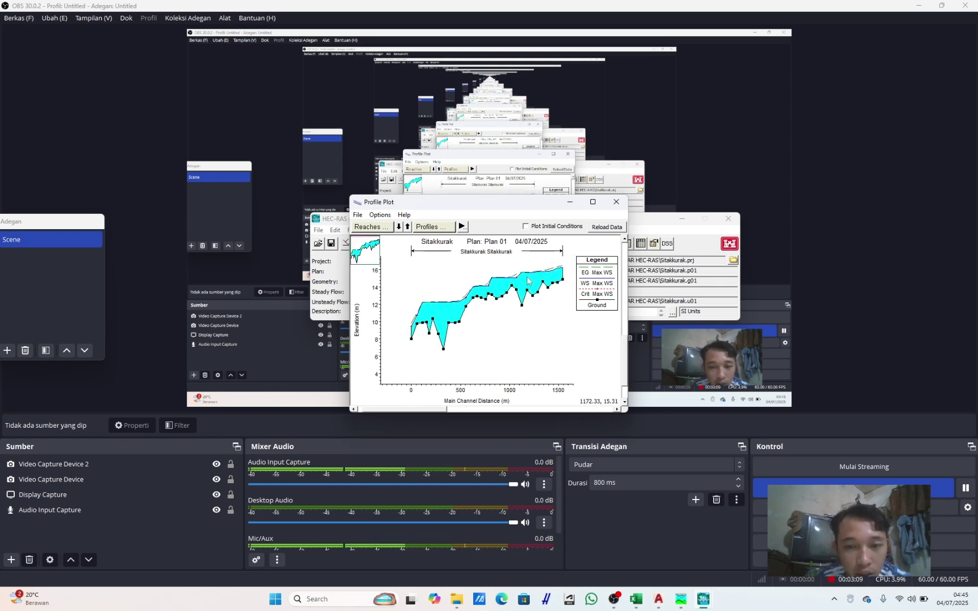
pyautogui.scroll(4, 481, 270)
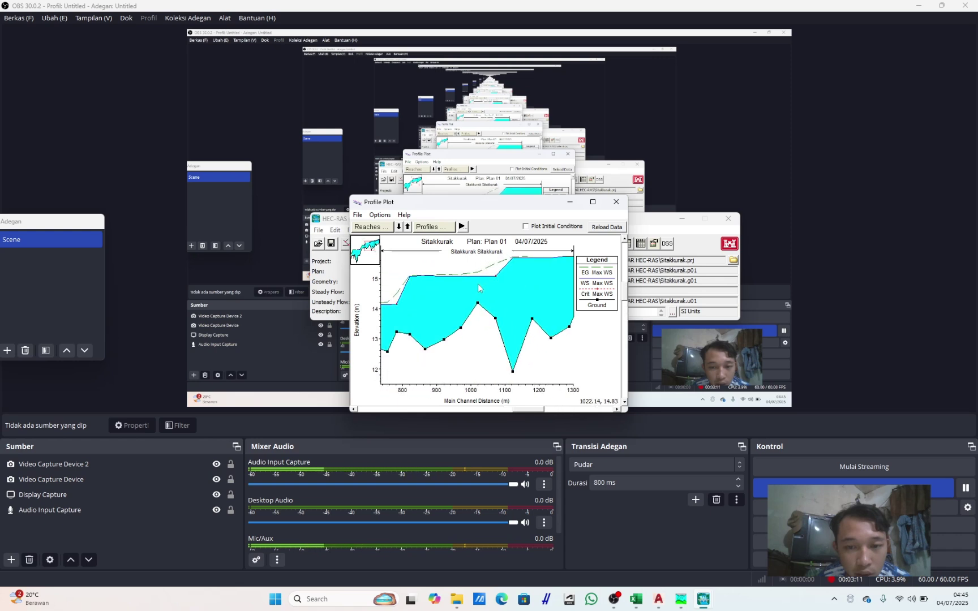
pyautogui.scroll(-1, 478, 288)
pyautogui.rightClick(488, 280)
pyautogui.click(463, 303)
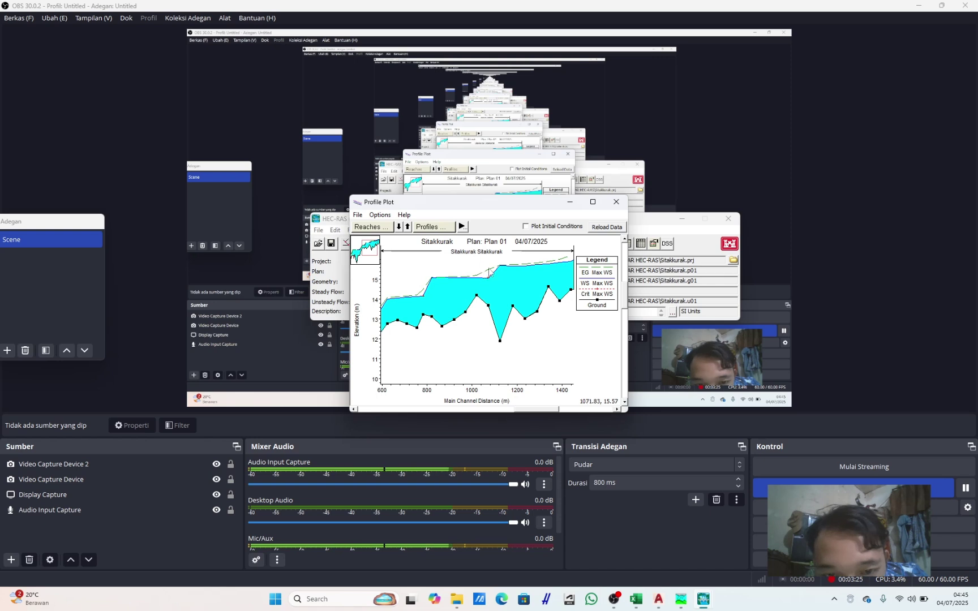
pyautogui.scroll(-4, 507, 337)
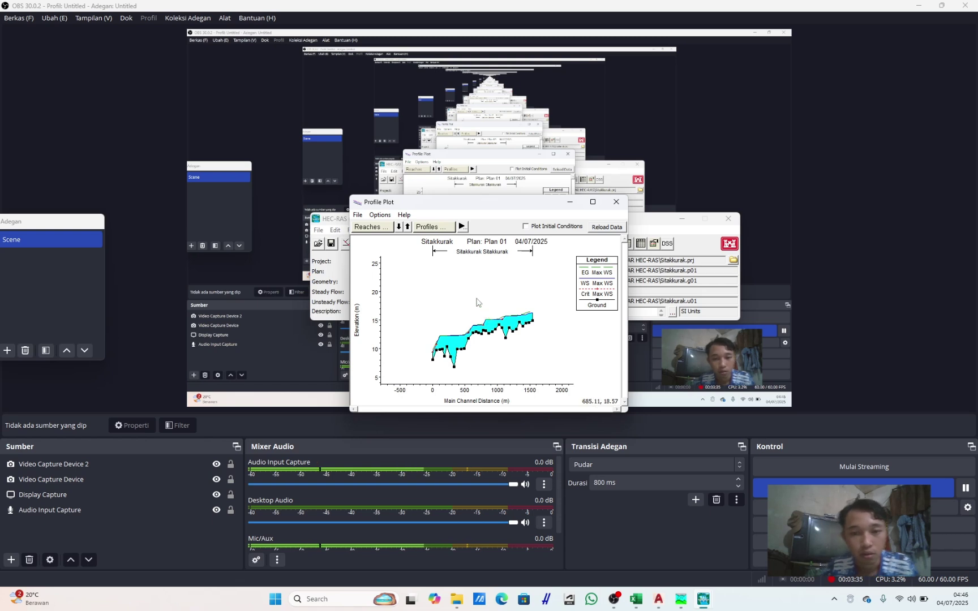
# Step: Show the 01SEP2008 0010 profile in the profile plot instead of Max WS
pyautogui.click(434, 227)
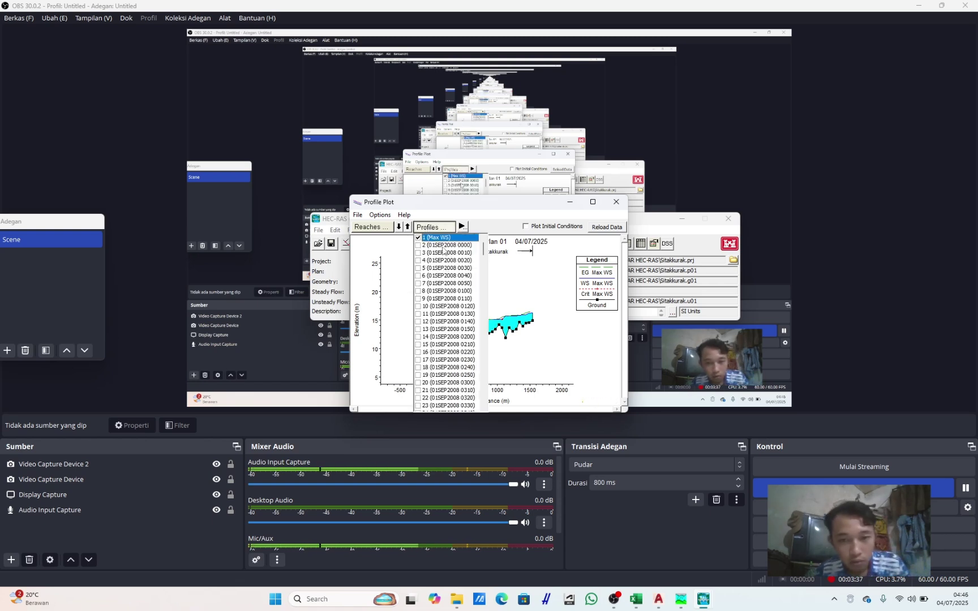
pyautogui.click(441, 245)
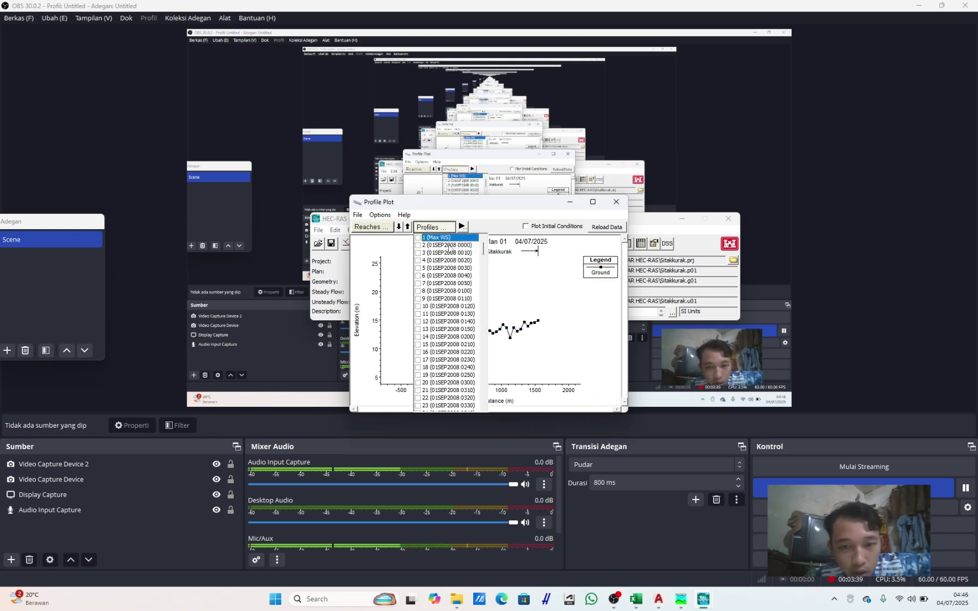
pyautogui.press('Down')
pyautogui.click(446, 254)
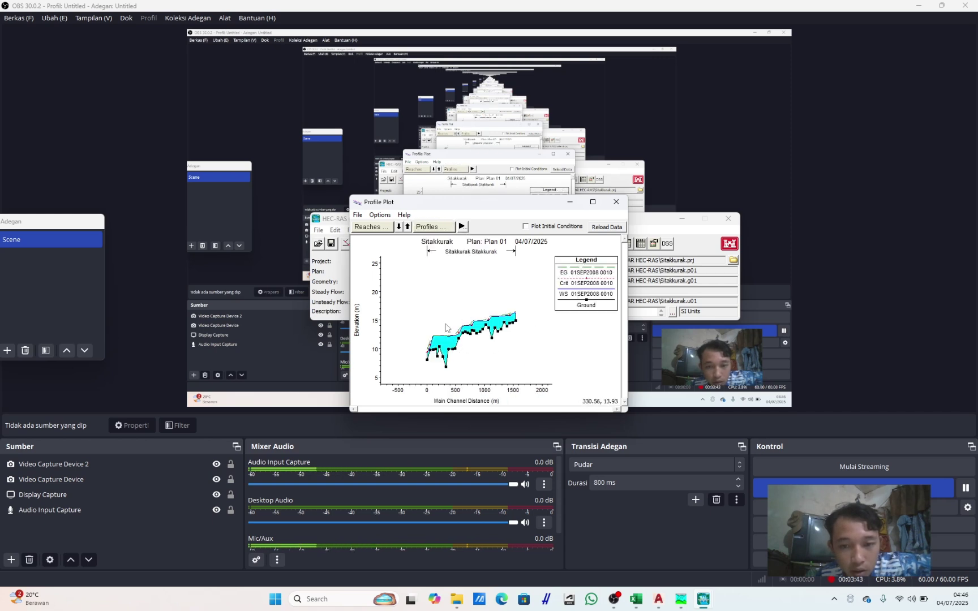
# Step: Play the water surface animation of the profile plot through the simulation period, replay it from Max WS, and close the plot
pyautogui.click(461, 226)
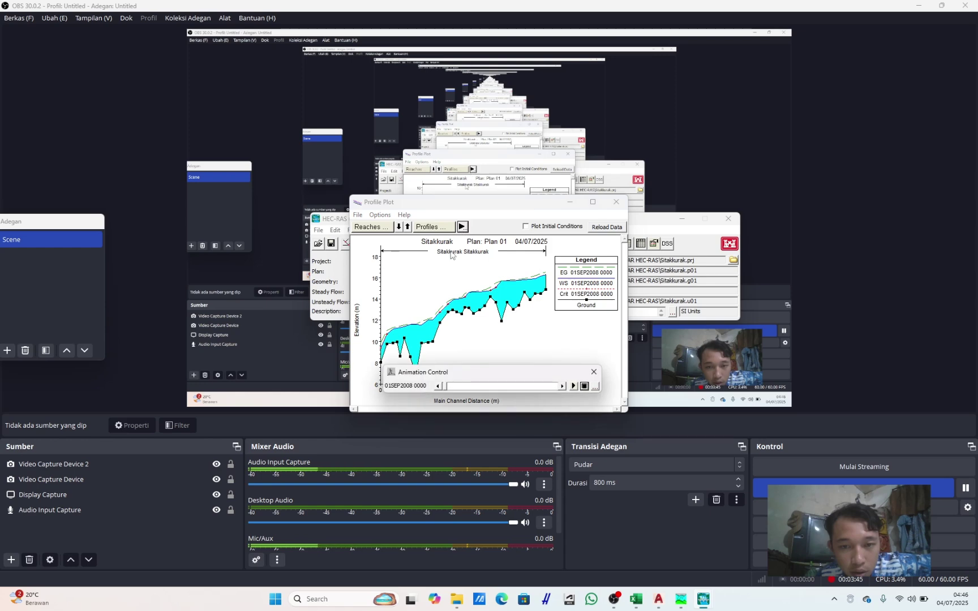
pyautogui.click(594, 372)
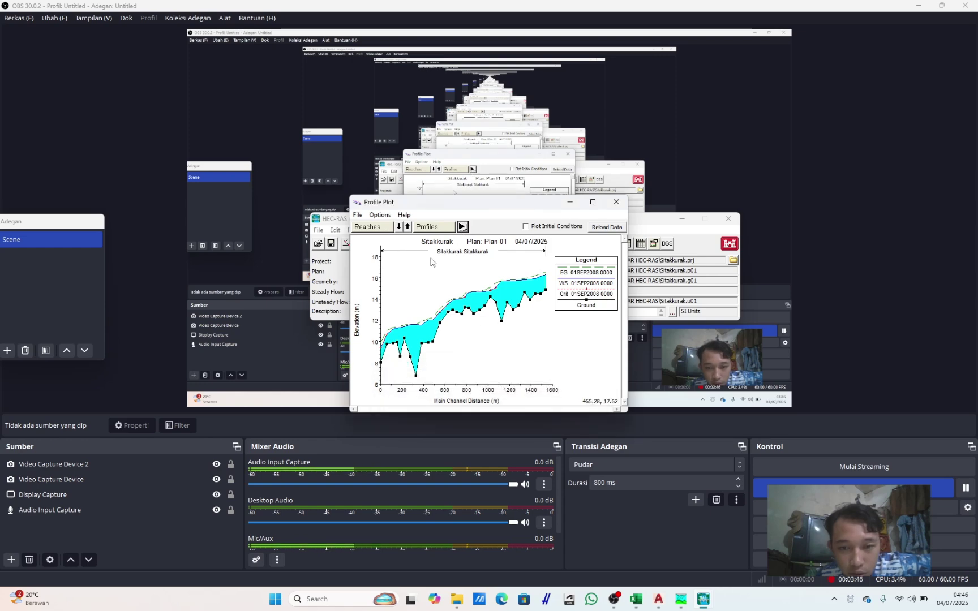
pyautogui.click(433, 226)
pyautogui.click(461, 226)
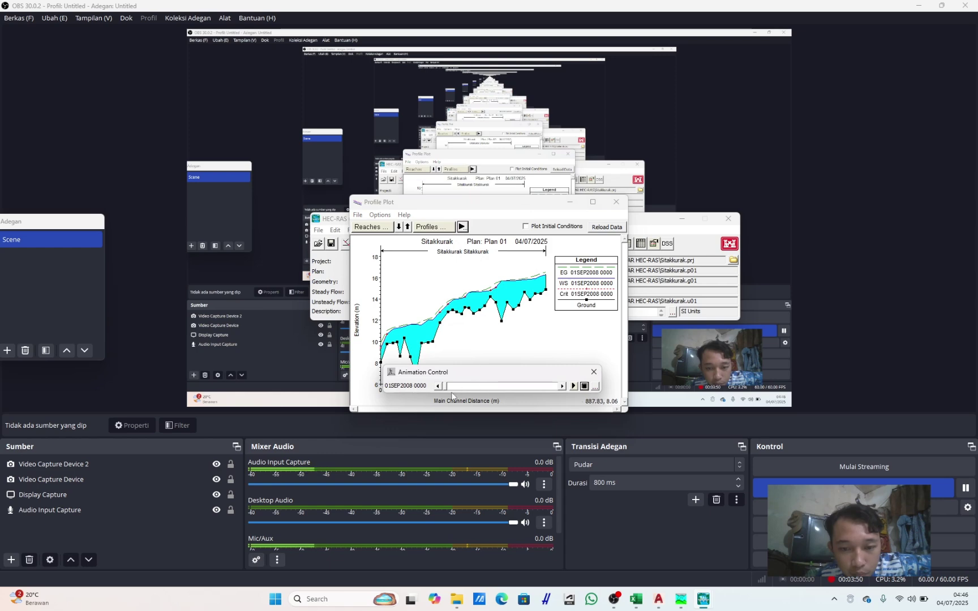
pyautogui.click(573, 386)
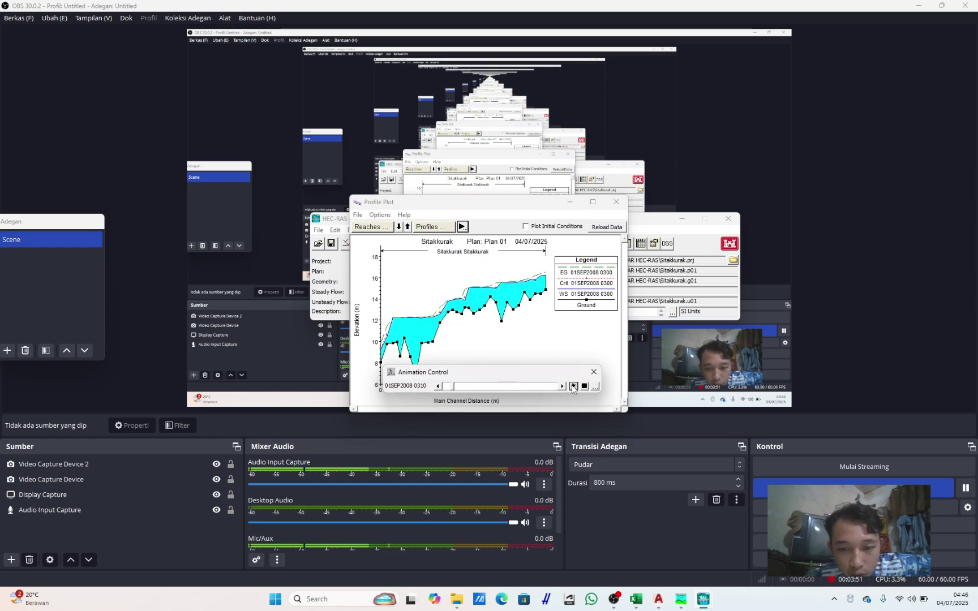
pyautogui.click(517, 387)
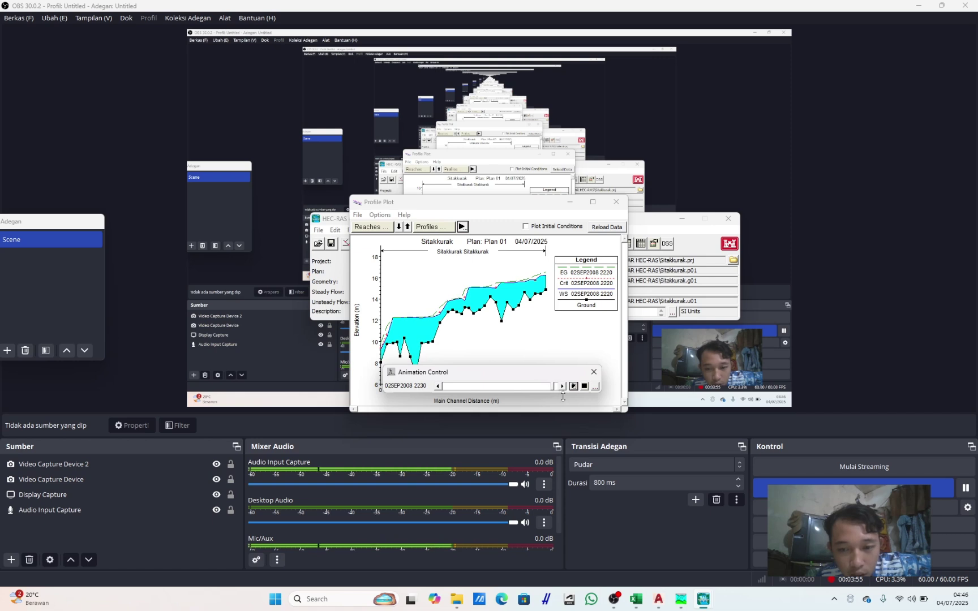
pyautogui.moveTo(524, 387); pyautogui.dragTo(440, 388)
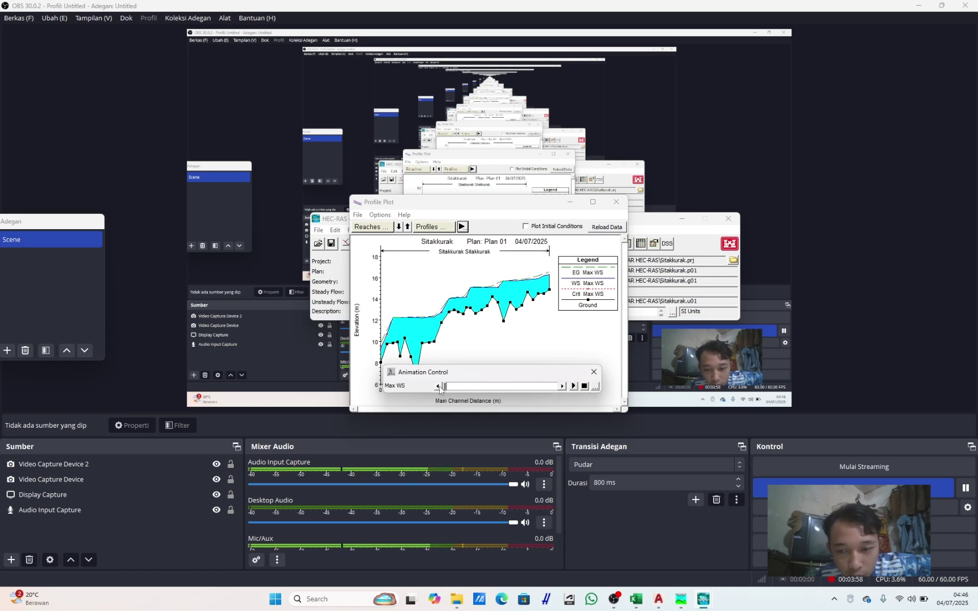
pyautogui.click(573, 386)
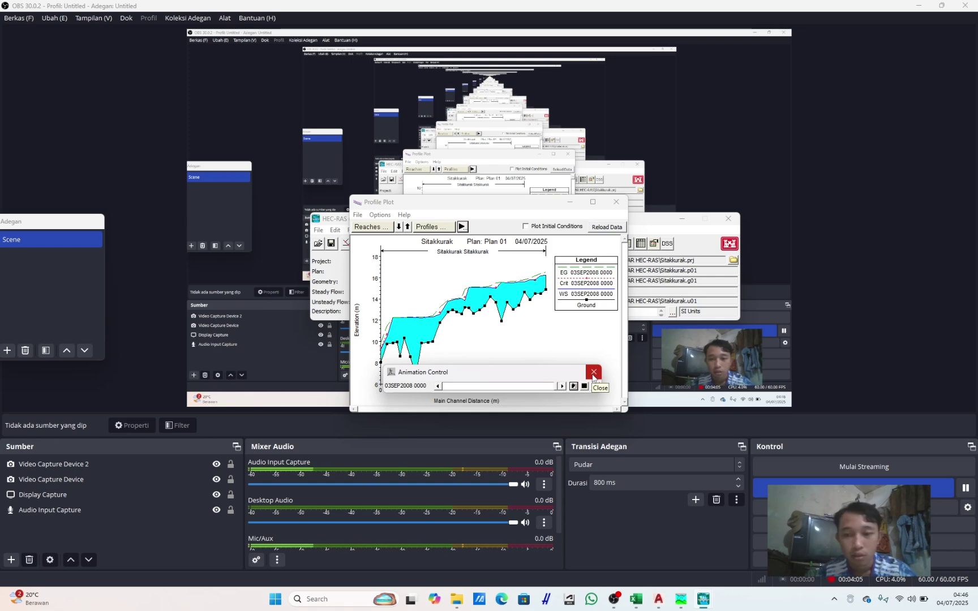
pyautogui.click(593, 374)
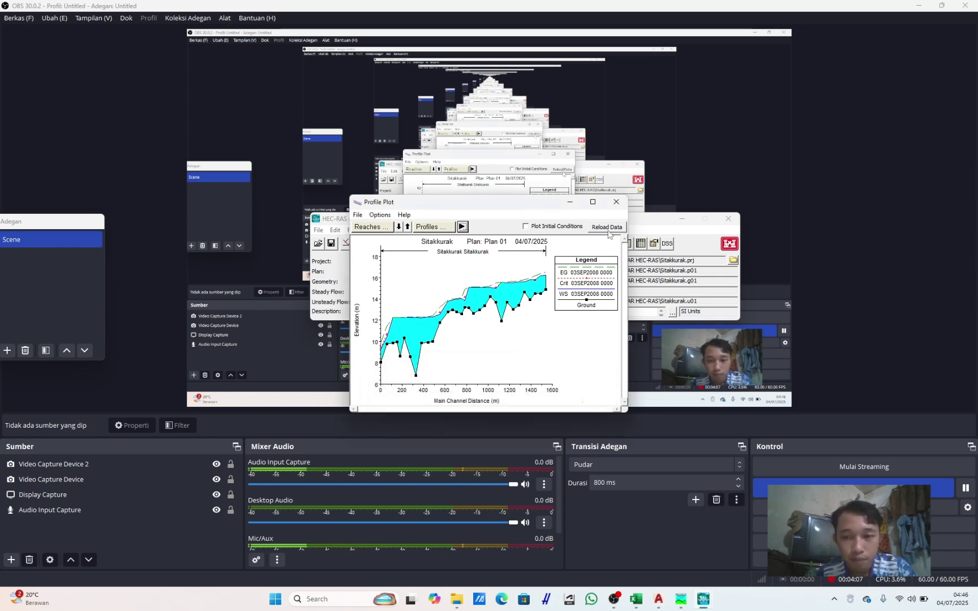
pyautogui.click(616, 201)
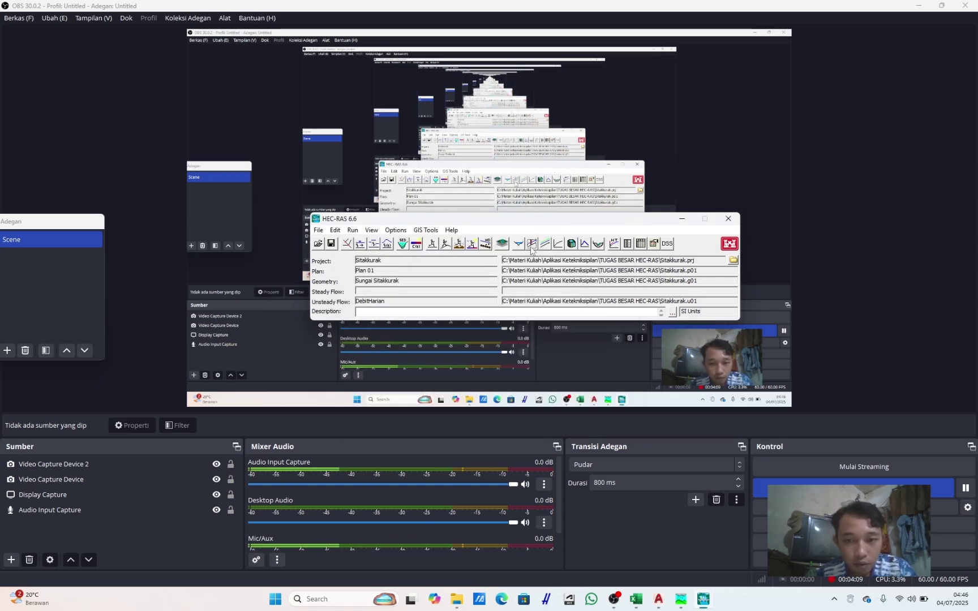
# Step: Open the cross section plot and view the sections at river stations 41 and 1577
pyautogui.click(531, 243)
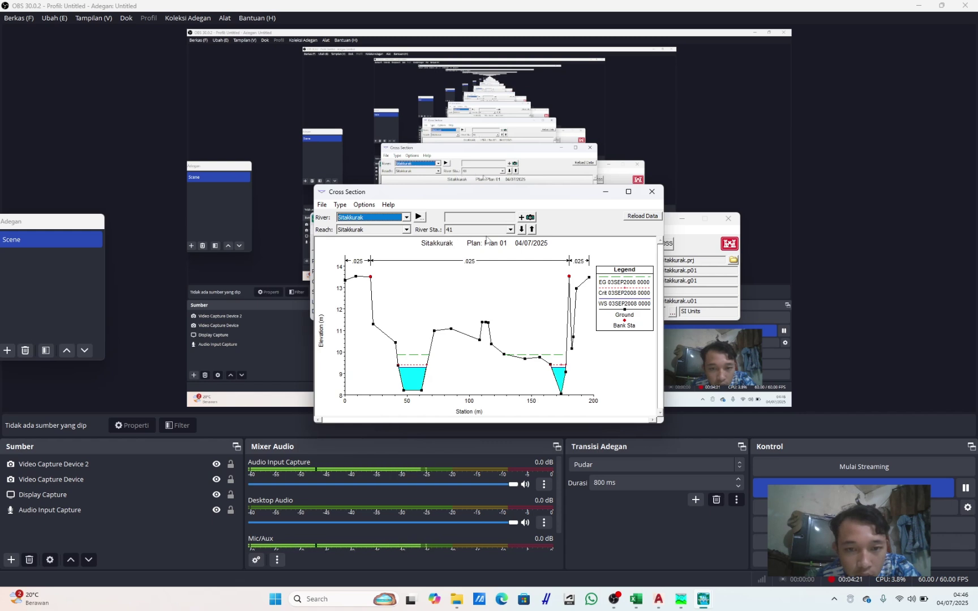
pyautogui.click(521, 229)
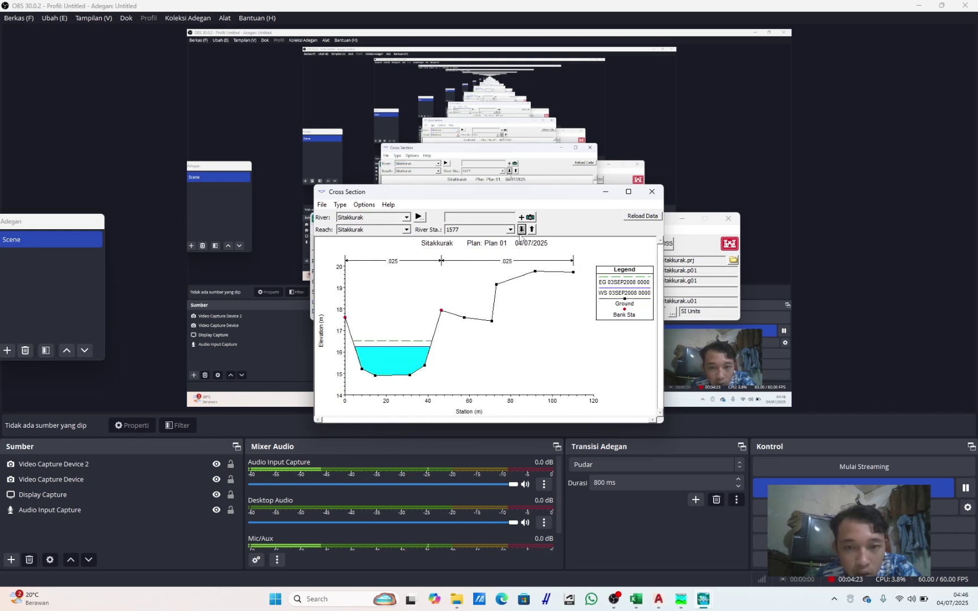
pyautogui.click(530, 230)
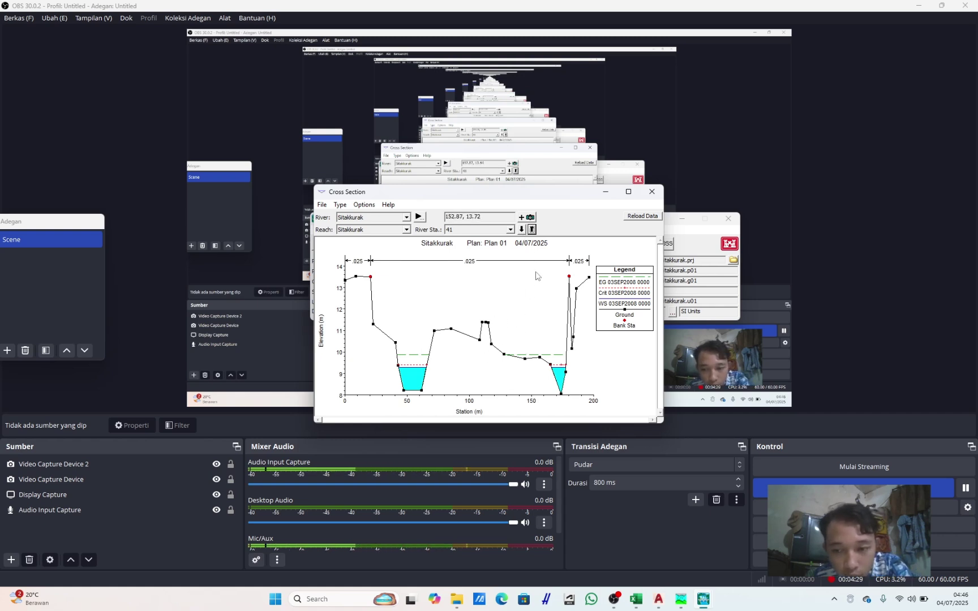
pyautogui.click(531, 229)
pyautogui.click(522, 230)
pyautogui.click(522, 229)
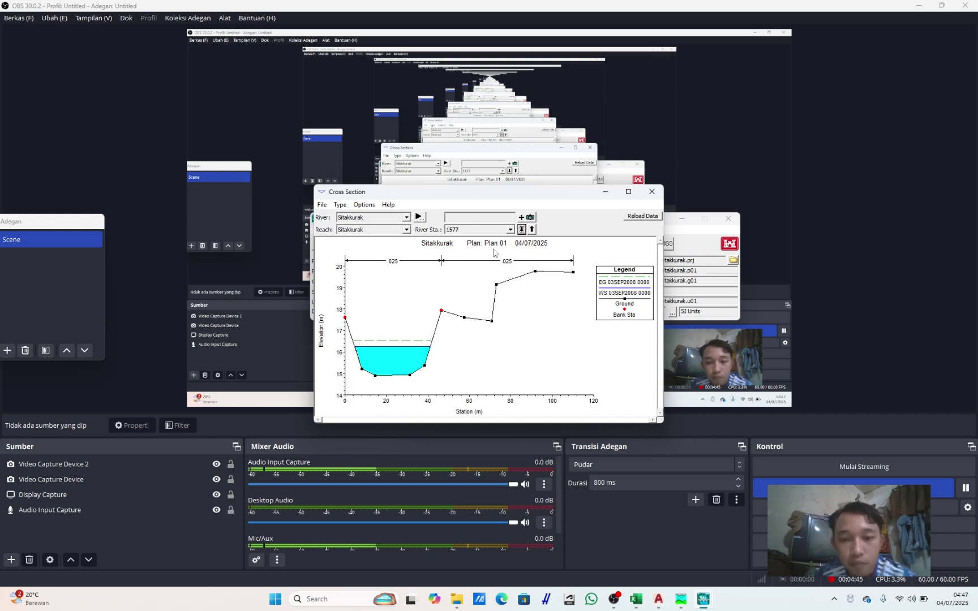
# Step: Examine the water level in each cross section downstream from river station 1577 to 1059
pyautogui.click(520, 230)
pyautogui.click(521, 230)
pyautogui.click(520, 230)
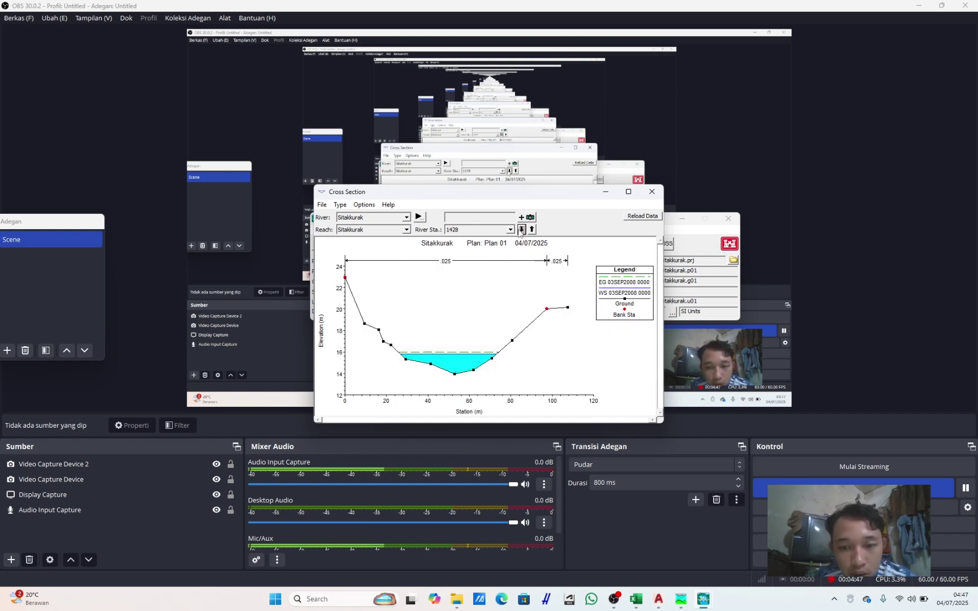
pyautogui.click(520, 230)
pyautogui.click(520, 229)
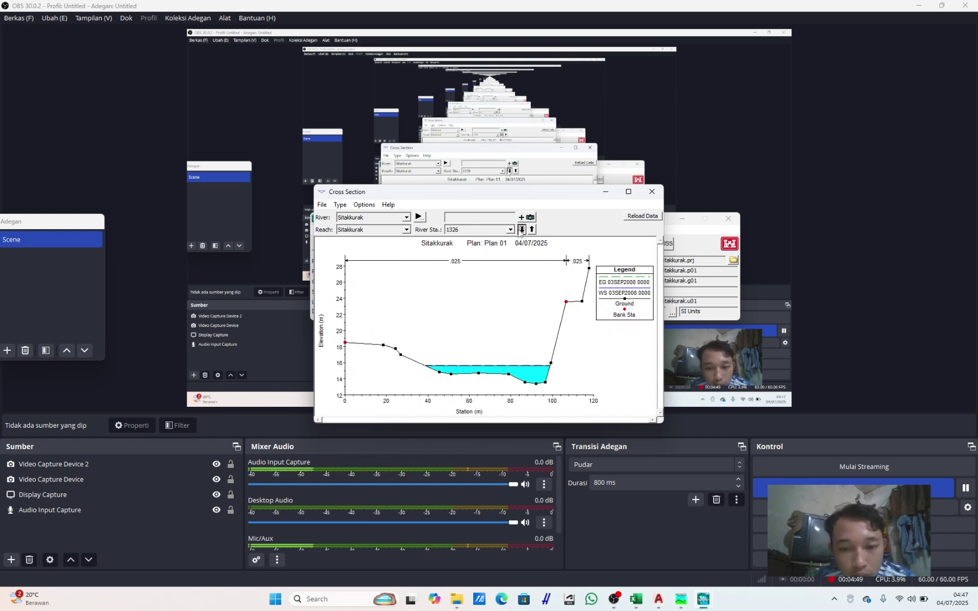
pyautogui.click(520, 230)
pyautogui.click(521, 230)
pyautogui.click(521, 230)
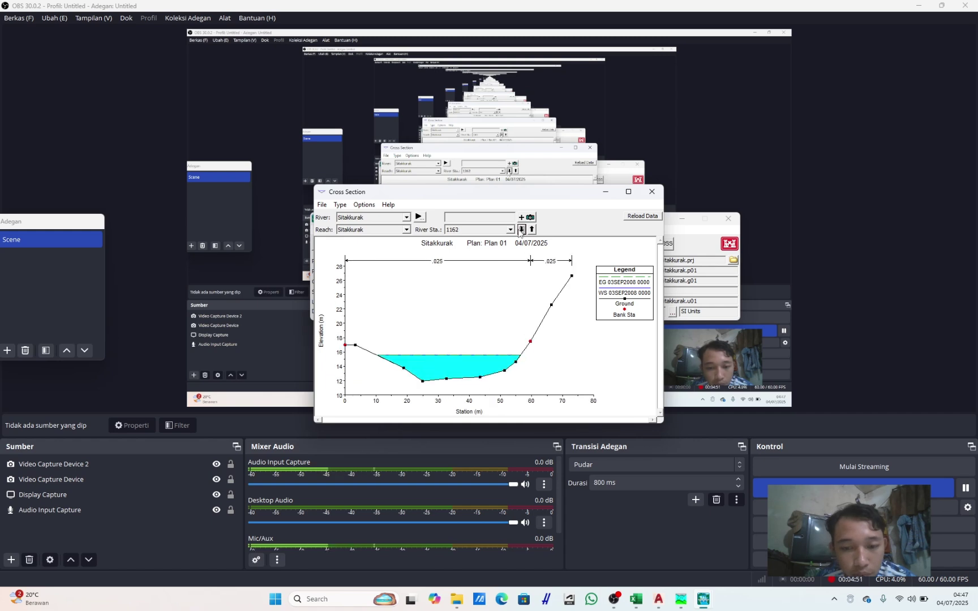
pyautogui.click(521, 230)
pyautogui.click(521, 230)
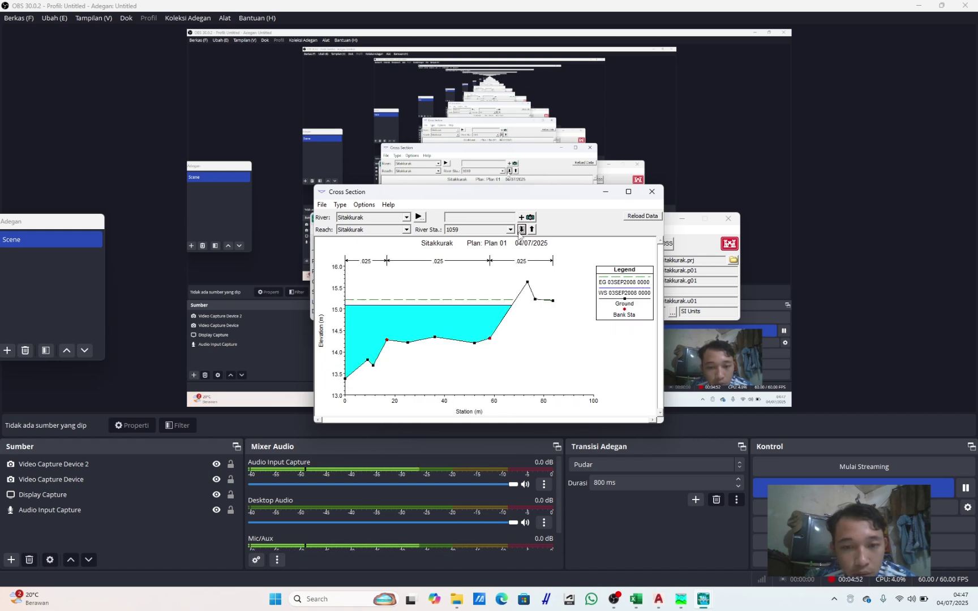
# Step: Animate the water level at river station 1059 over the simulation period and inspect its ground points
pyautogui.click(419, 218)
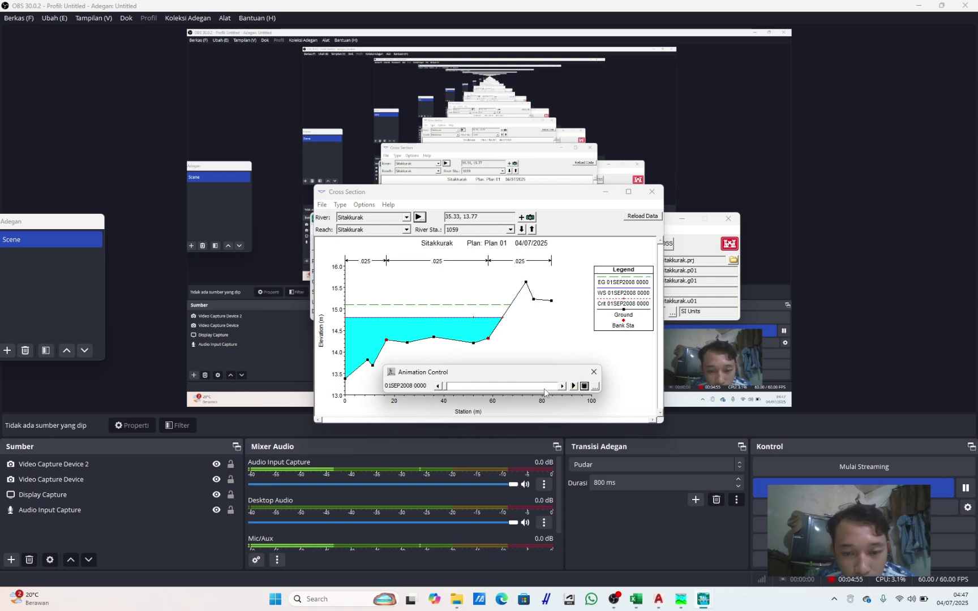
pyautogui.click(573, 387)
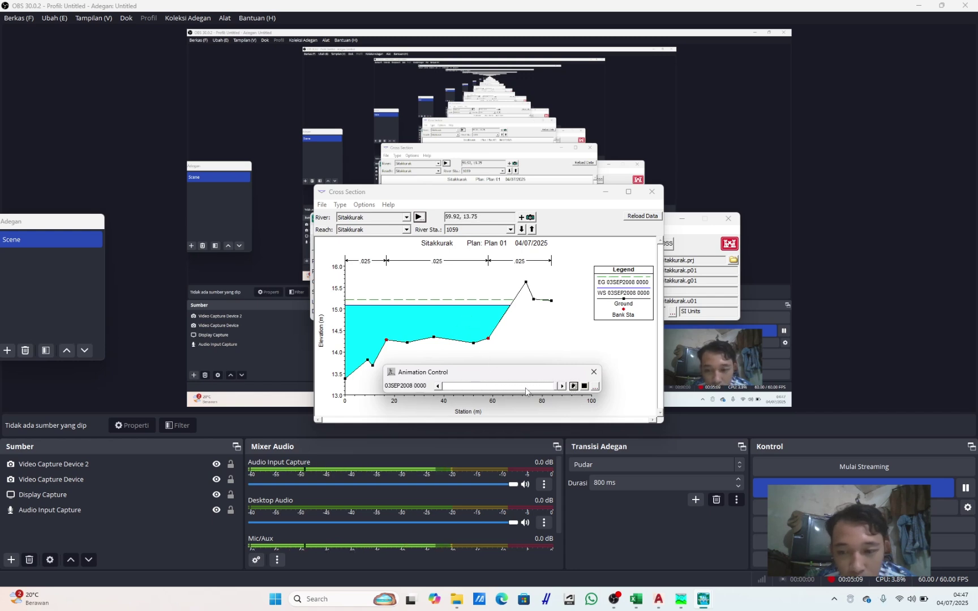
pyautogui.click(594, 372)
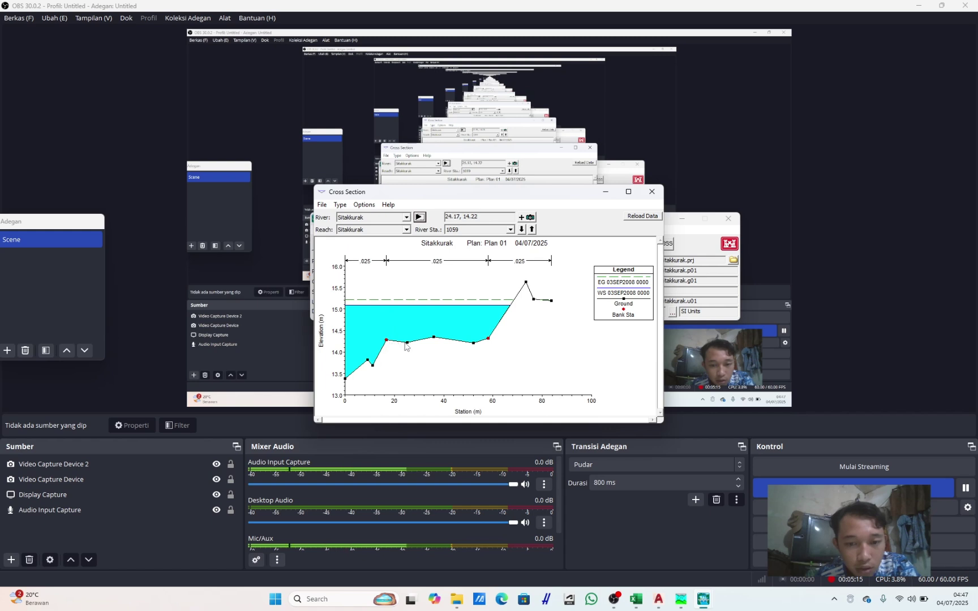
pyautogui.moveTo(426, 365)
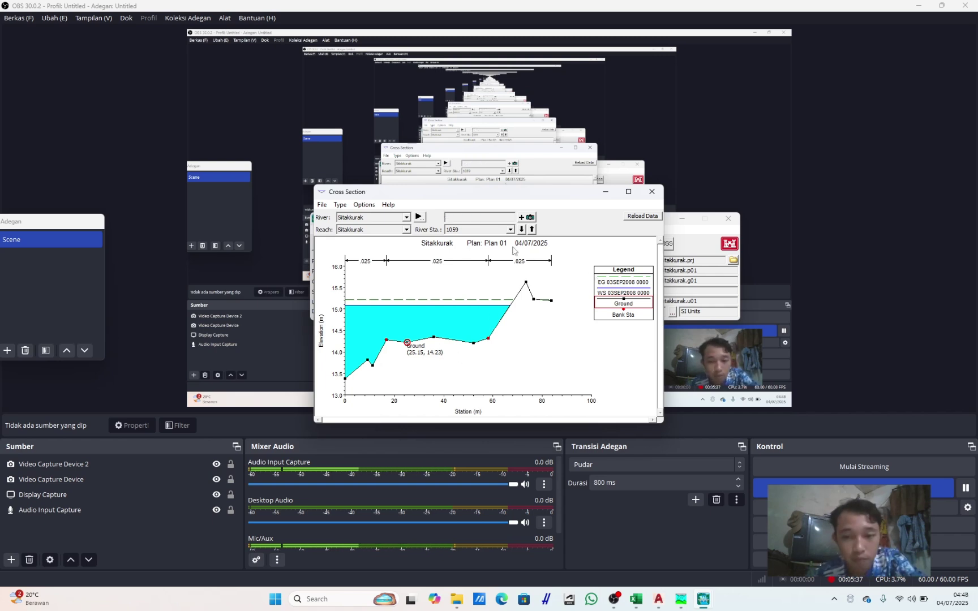
# Step: Examine the cross sections downstream from river station 1059 to 708
pyautogui.click(522, 229)
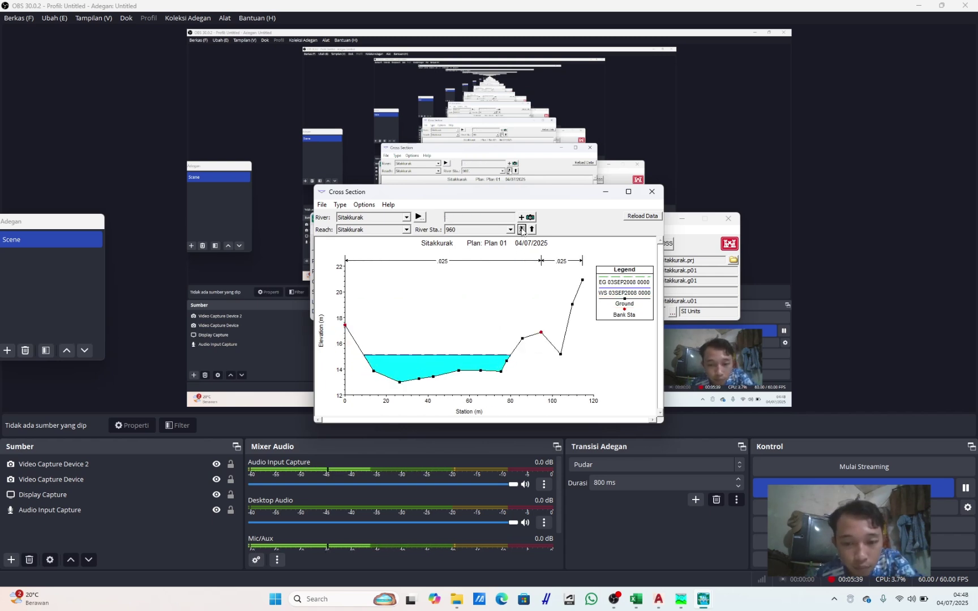
pyautogui.click(521, 229)
pyautogui.click(522, 229)
pyautogui.click(521, 229)
pyautogui.click(521, 230)
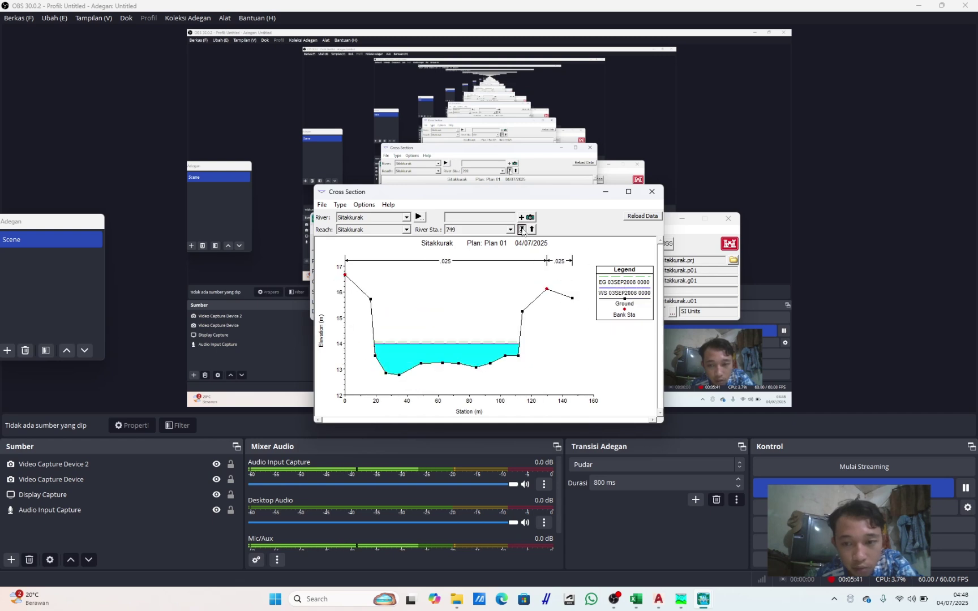
pyautogui.click(522, 229)
pyautogui.rightClick(553, 343)
pyautogui.click(583, 478)
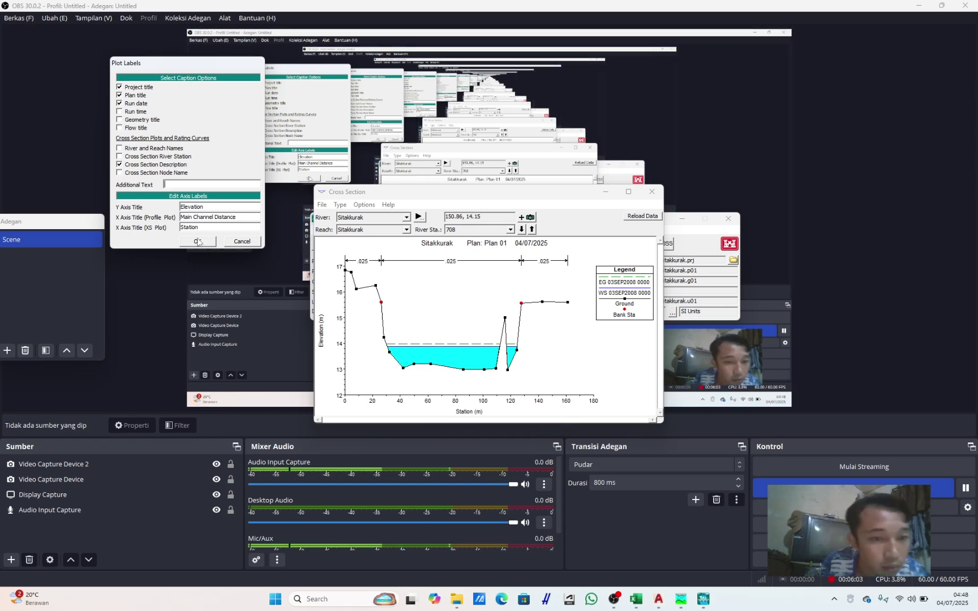
pyautogui.click(242, 241)
# Step: Add a thick border box plus major and minor tic grid lines to the cross section plot
pyautogui.rightClick(388, 287)
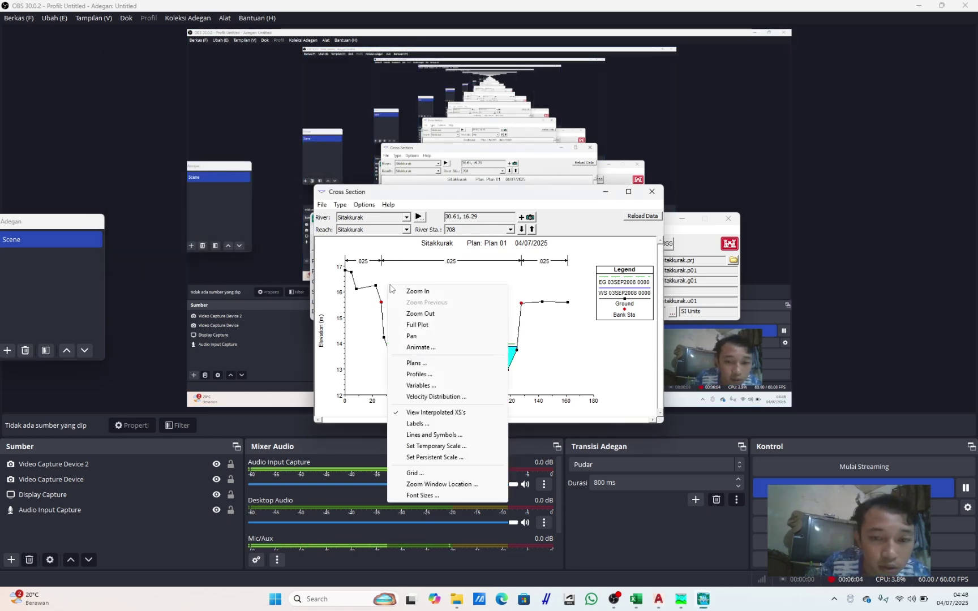
pyautogui.click(428, 473)
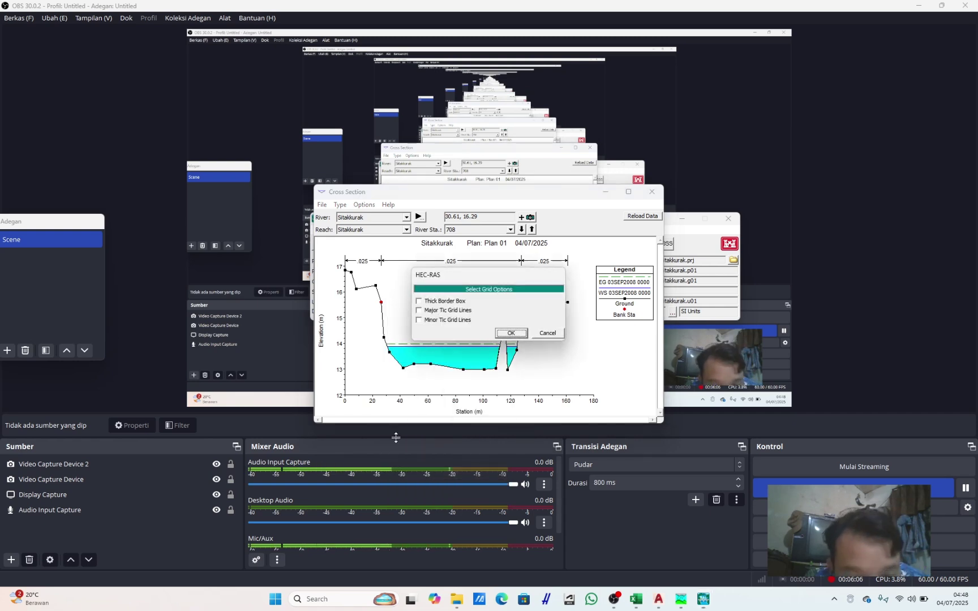
pyautogui.click(437, 321)
pyautogui.click(436, 310)
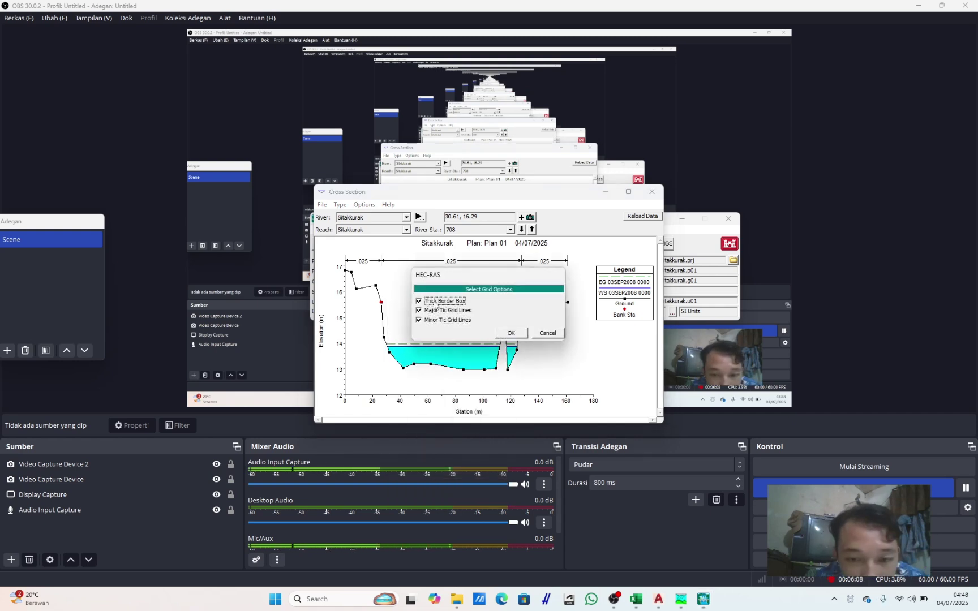
pyautogui.click(511, 333)
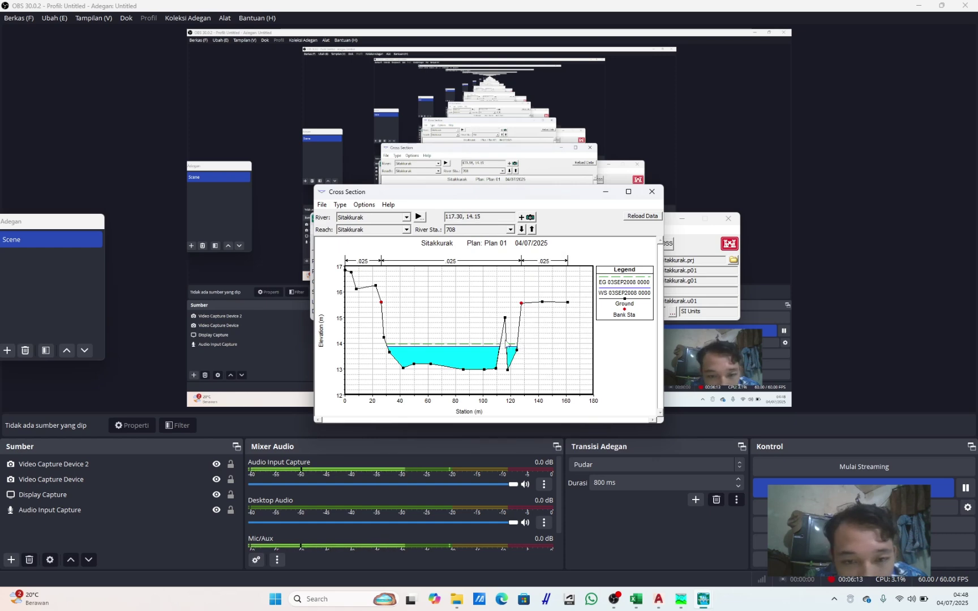
# Step: Check the caption and axis label options of the cross section plot
pyautogui.rightClick(470, 324)
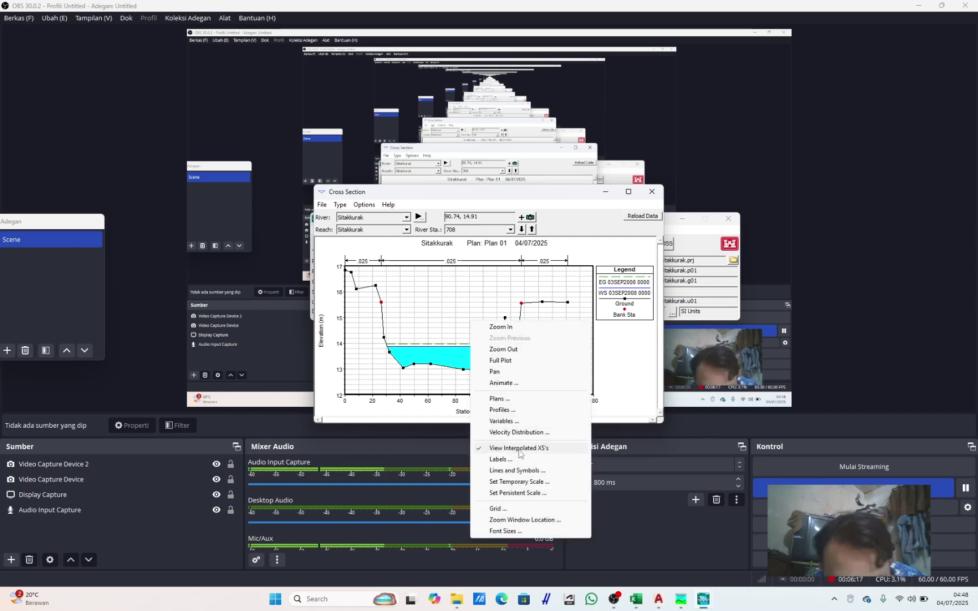
pyautogui.click(500, 459)
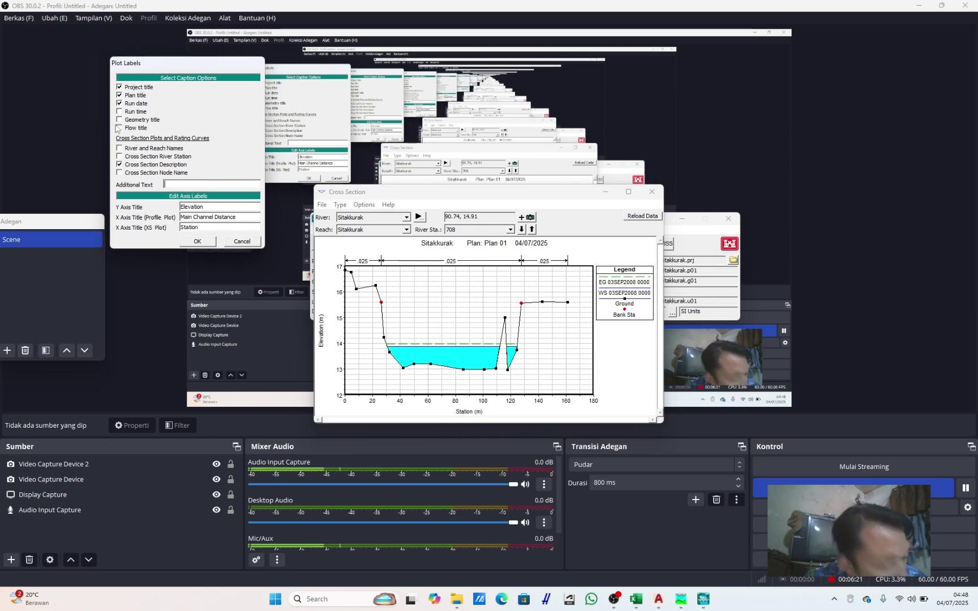
pyautogui.click(198, 241)
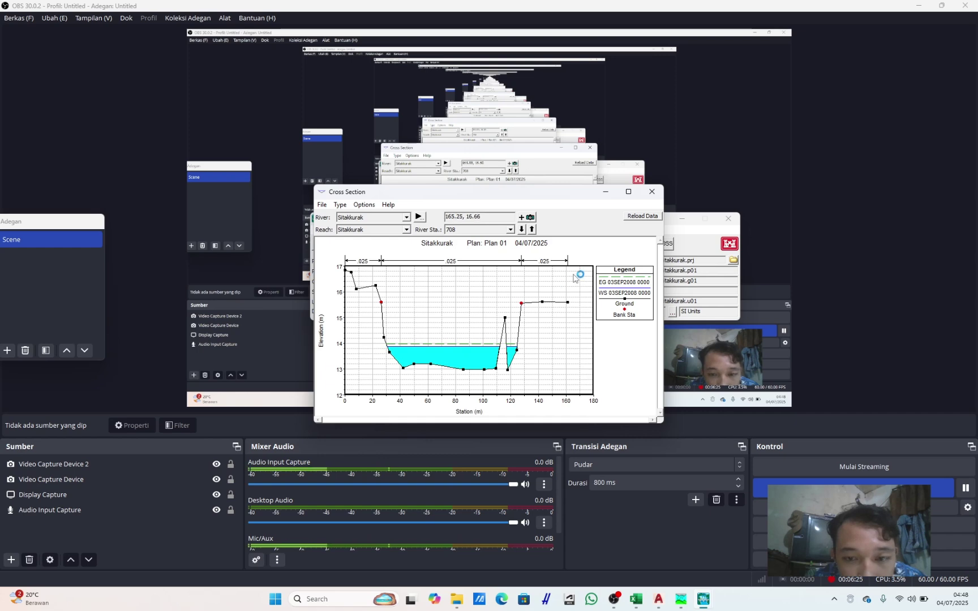
# Step: Move to the cross section at river station 665, clear its selected profiles, and try to plot all available profiles
pyautogui.click(521, 229)
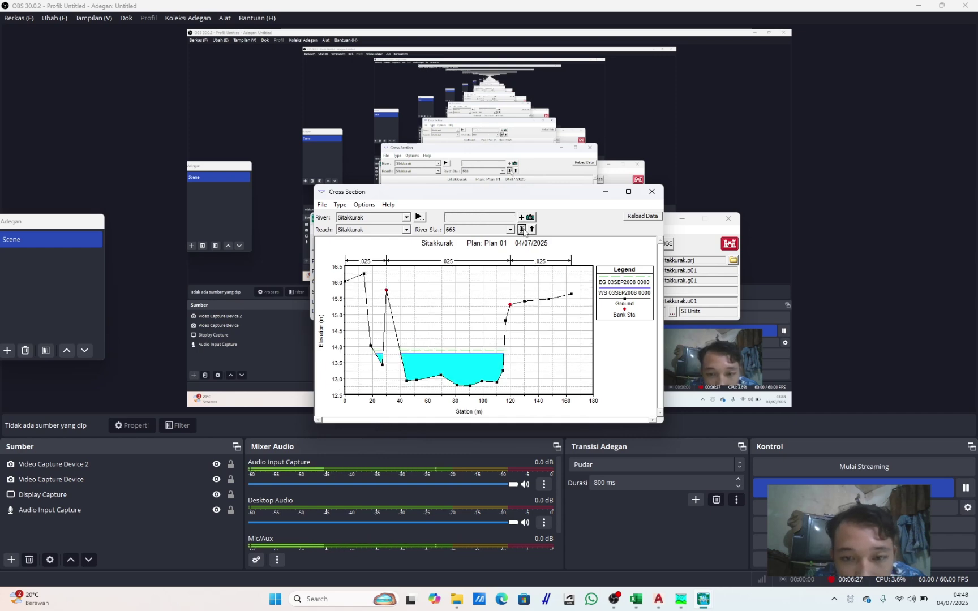
pyautogui.rightClick(487, 259)
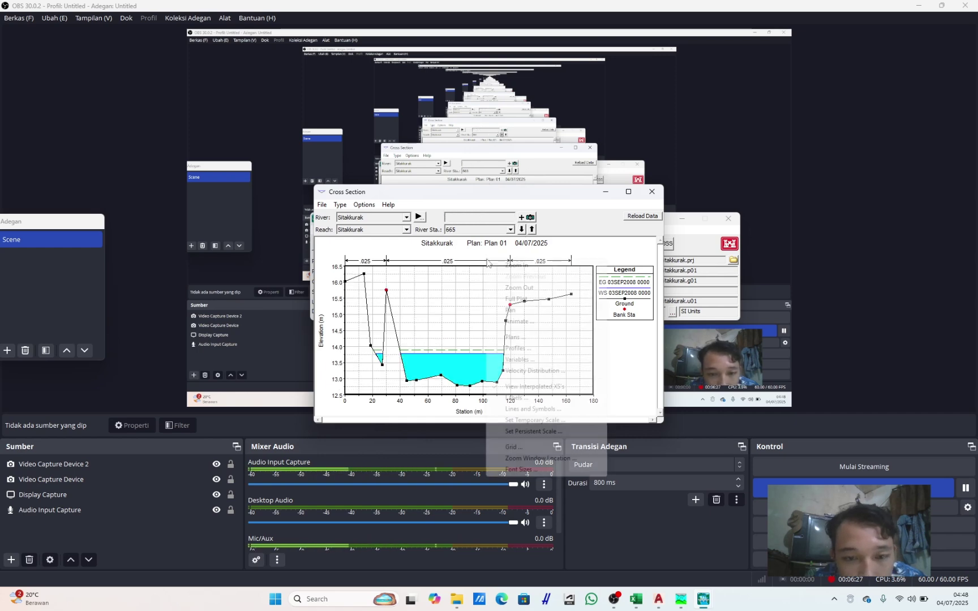
pyautogui.click(515, 349)
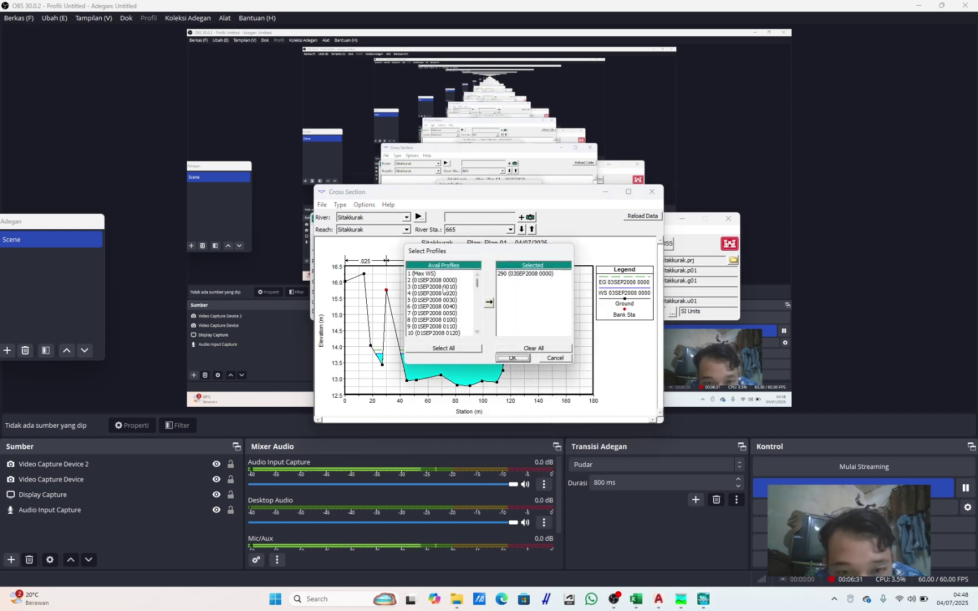
pyautogui.click(435, 273)
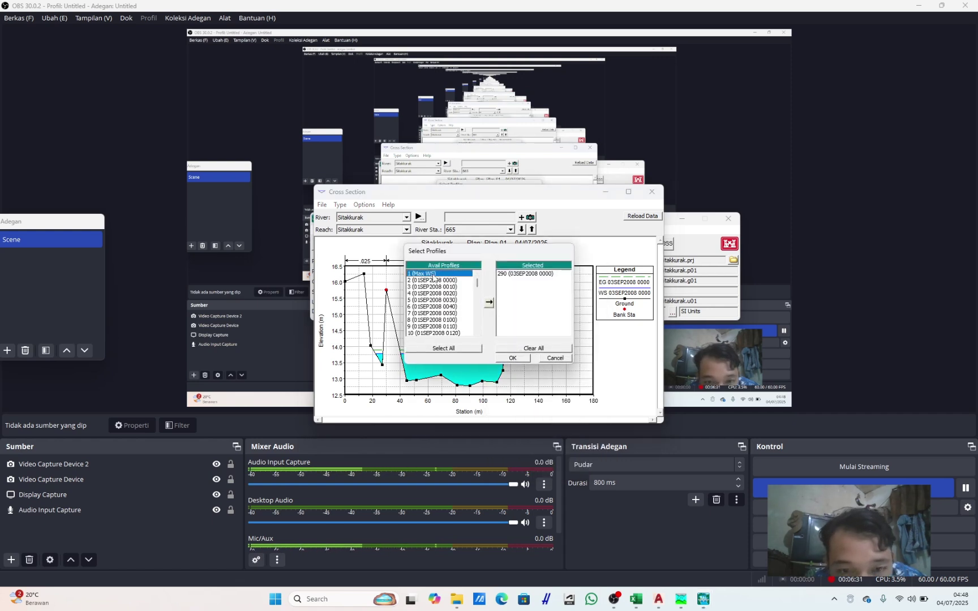
pyautogui.click(511, 348)
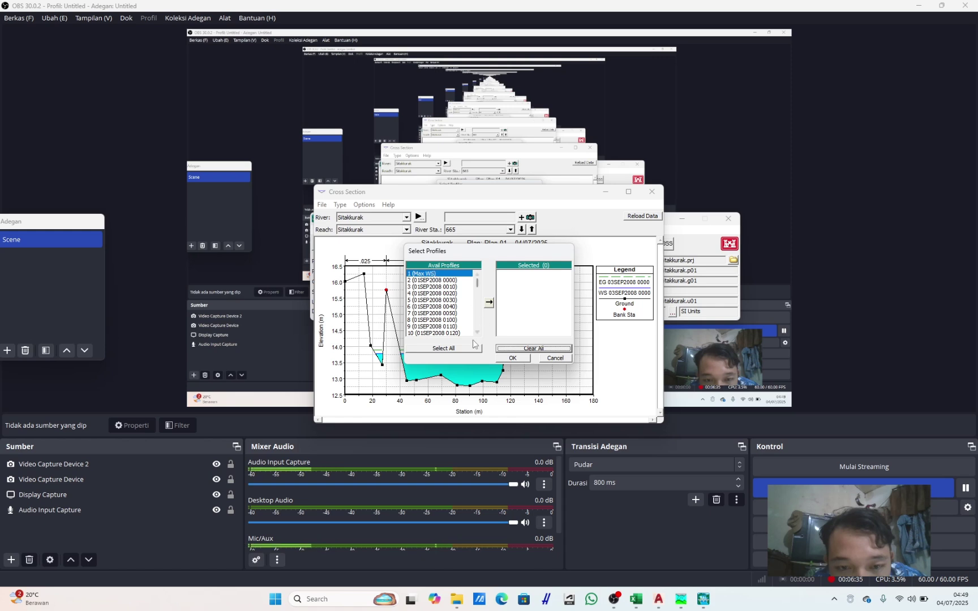
pyautogui.click(444, 348)
pyautogui.click(514, 358)
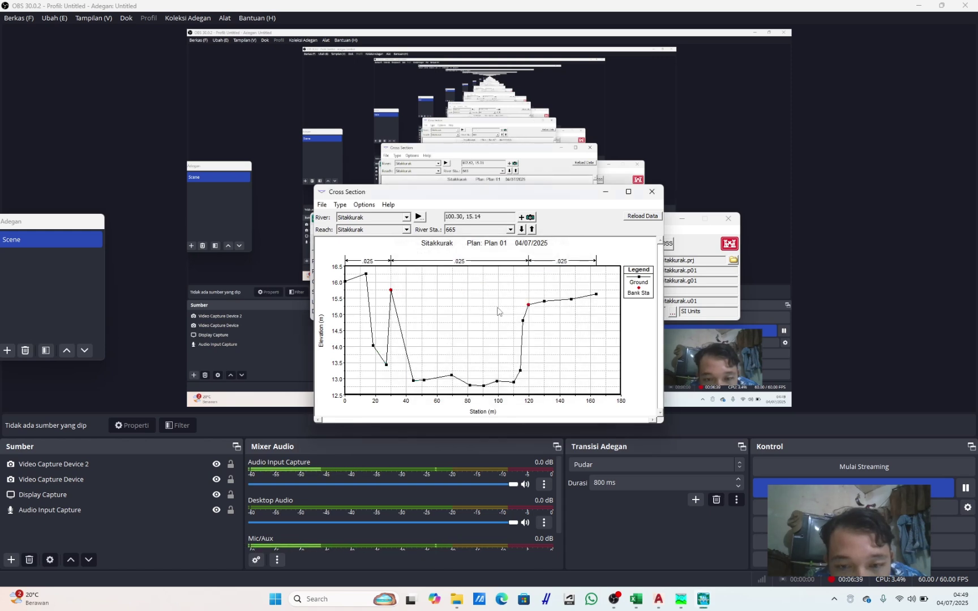
# Step: Animate the water level at river station 665, scrub through the 01SEP2008 time steps, and close the cross section plot
pyautogui.click(419, 217)
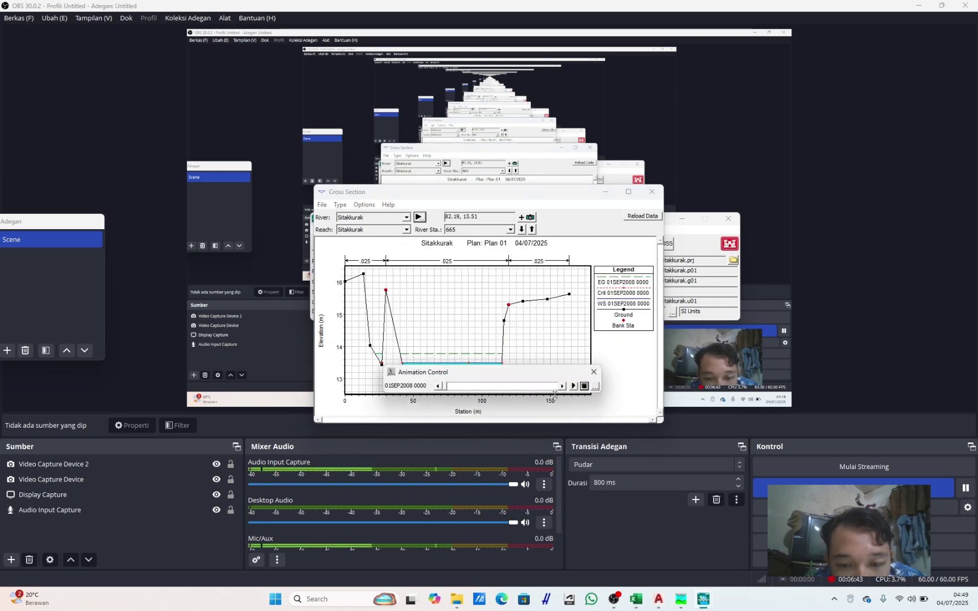
pyautogui.click(573, 386)
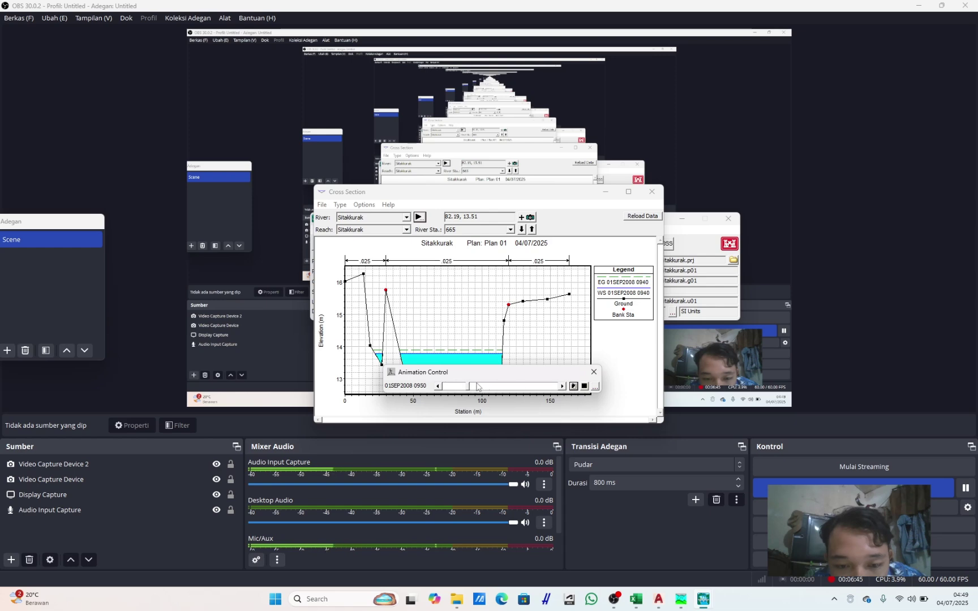
pyautogui.click(461, 388)
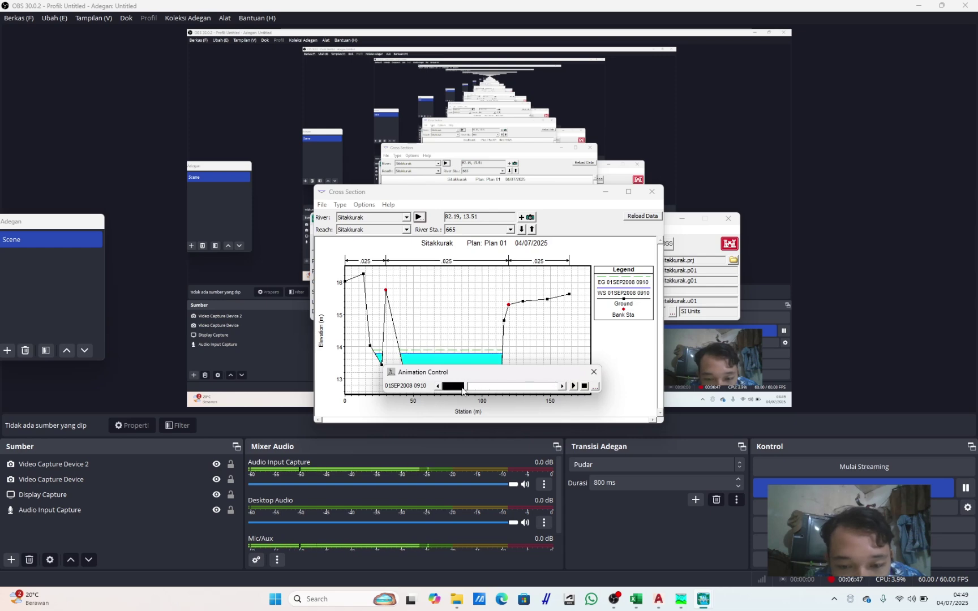
pyautogui.moveTo(462, 389); pyautogui.dragTo(554, 319)
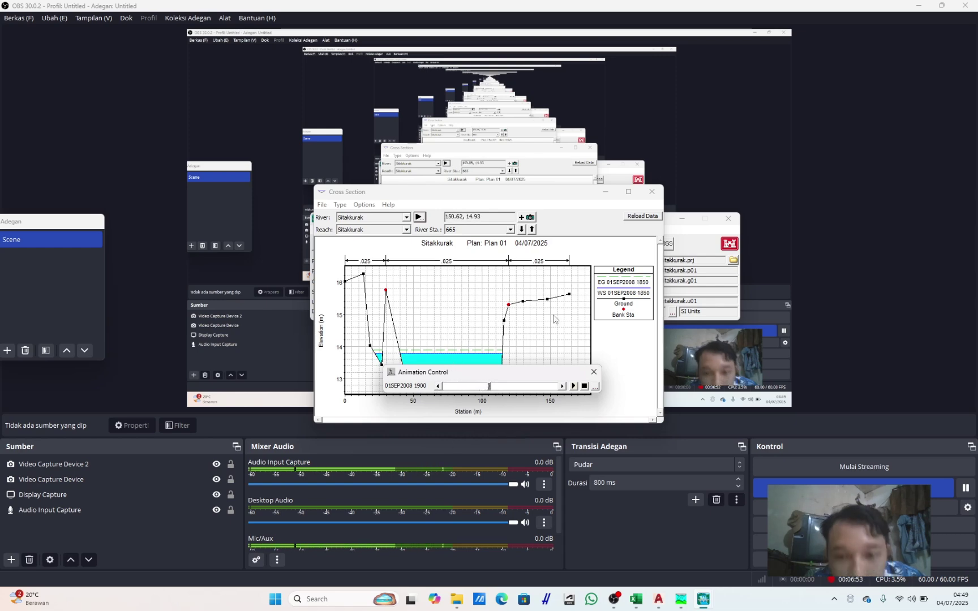
pyautogui.click(652, 191)
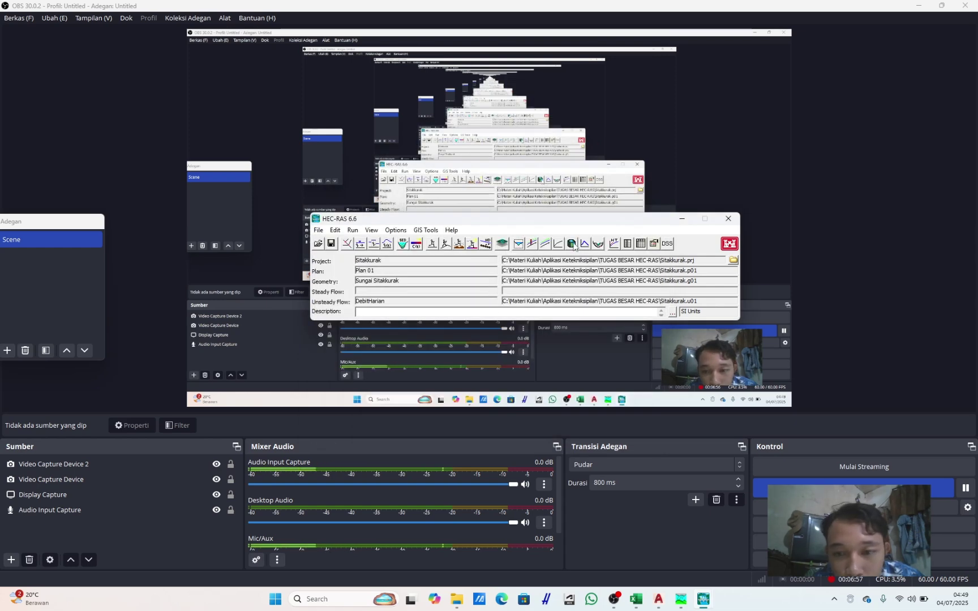
# Step: View the velocities along the Sitakkurak reach in the general profile plot, and close it
pyautogui.click(546, 244)
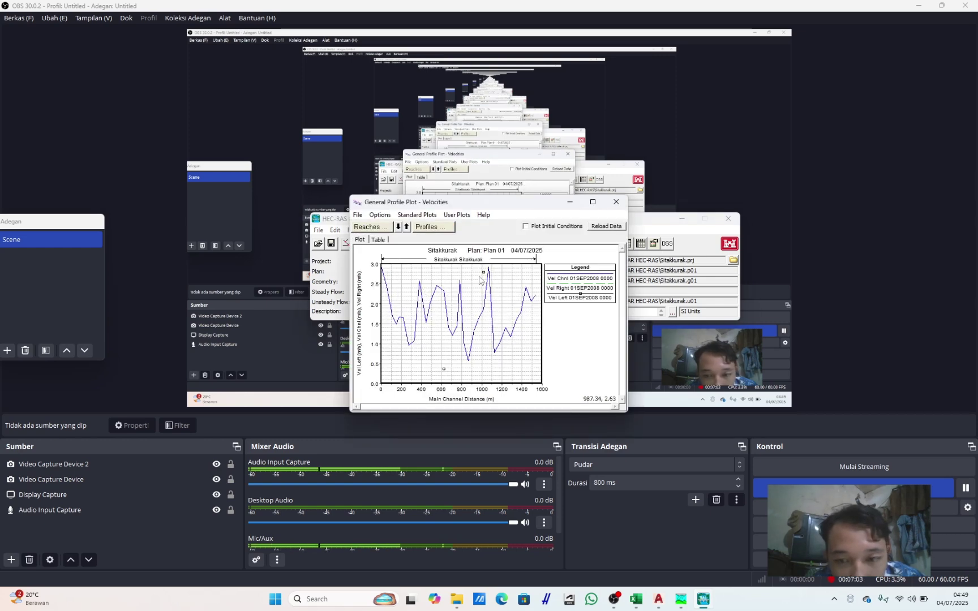
pyautogui.click(615, 202)
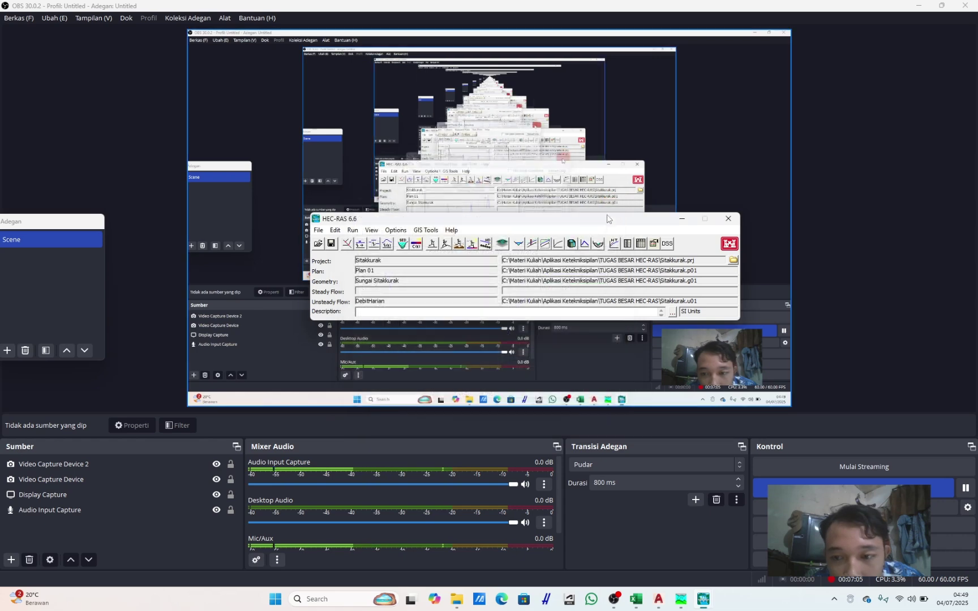